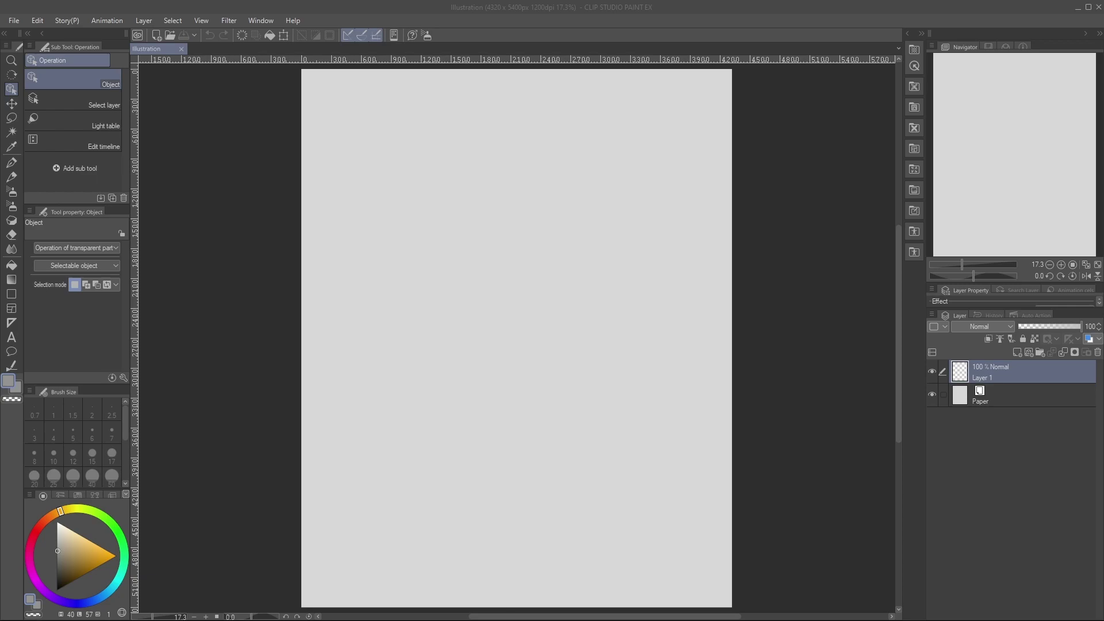
Examine the Goku character sheet and the karate pose photo among the reference images at different magnifications.
{"action": "left_click", "coordinate": [988, 46]}
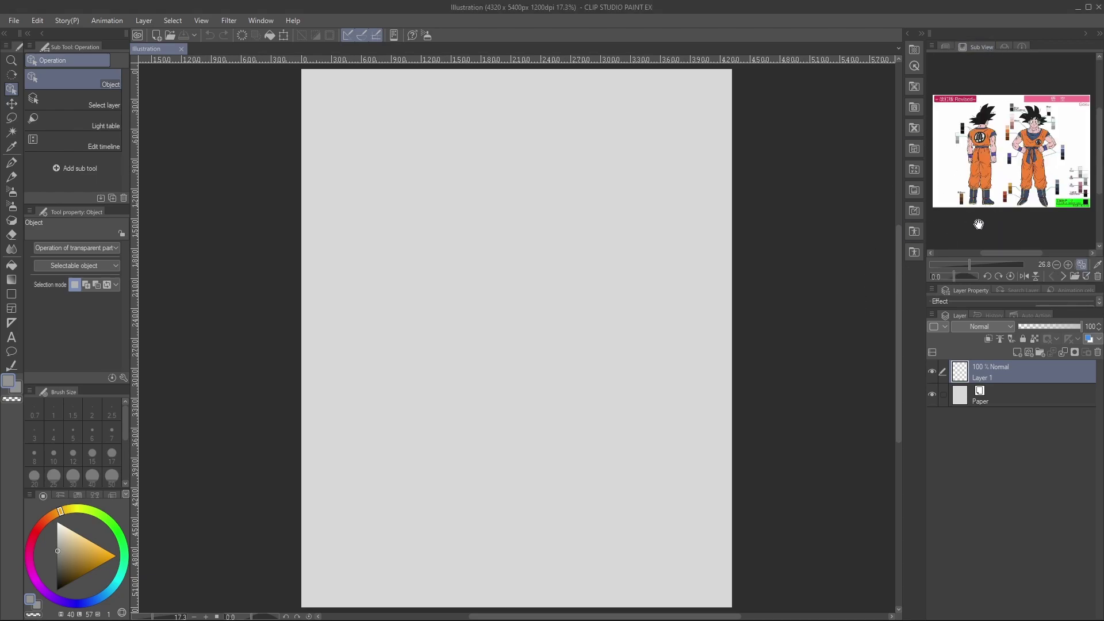
{"action": "left_click", "coordinate": [1067, 264]}
{"action": "left_click", "coordinate": [1069, 263]}
{"action": "left_click", "coordinate": [1055, 264]}
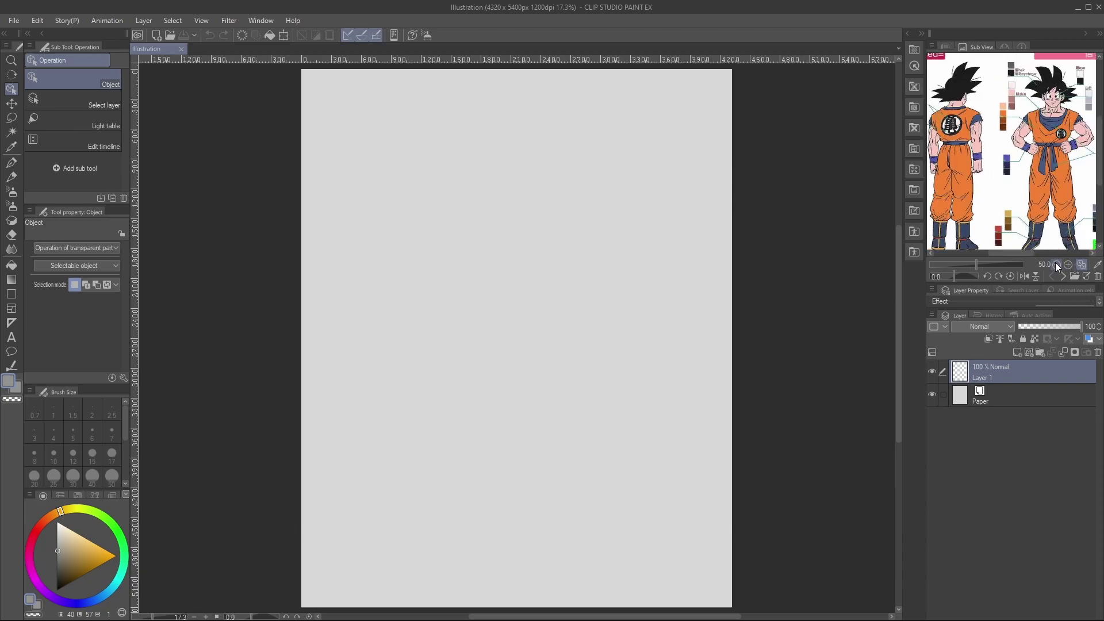
{"action": "mouse_move", "coordinate": [1022, 253]}
{"action": "left_mouse_down"}
{"action": "mouse_move", "coordinate": [1048, 253]}
{"action": "mouse_move", "coordinate": [1022, 255]}
{"action": "left_mouse_up"}
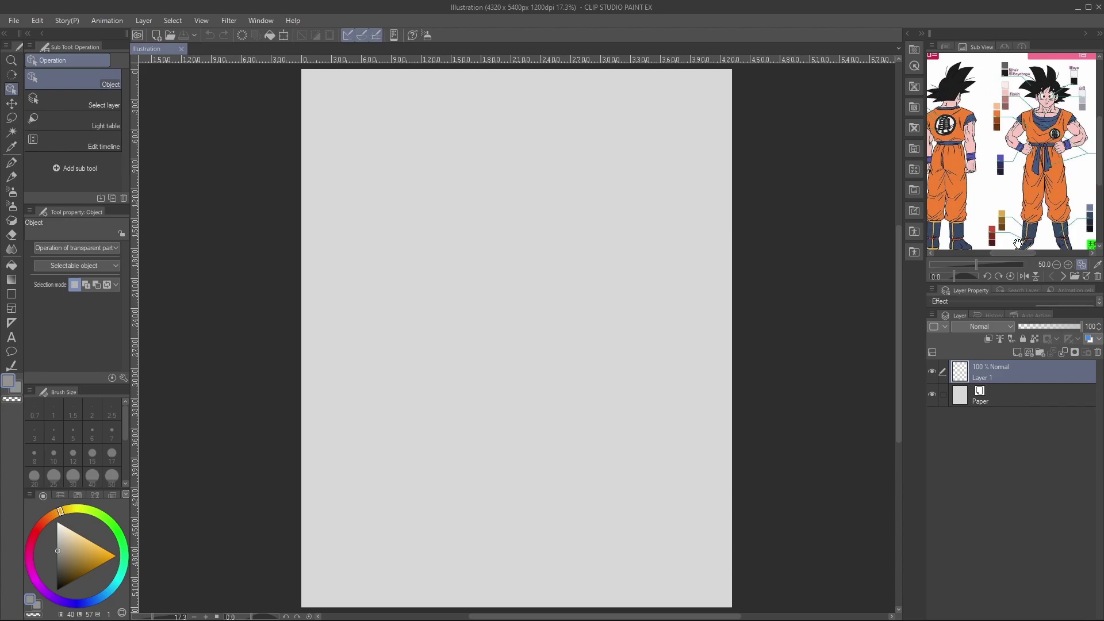
{"action": "mouse_move", "coordinate": [1019, 253]}
{"action": "left_mouse_down"}
{"action": "mouse_move", "coordinate": [1010, 251]}
{"action": "mouse_move", "coordinate": [1034, 251]}
{"action": "mouse_move", "coordinate": [1020, 252]}
{"action": "left_mouse_up"}
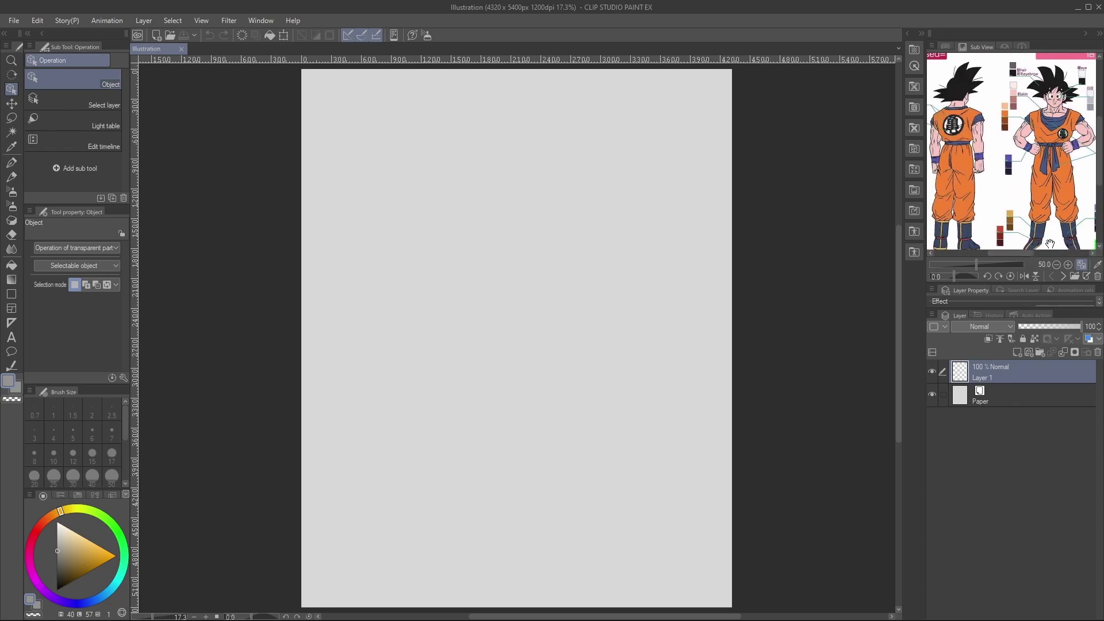
{"action": "left_click", "coordinate": [1062, 276]}
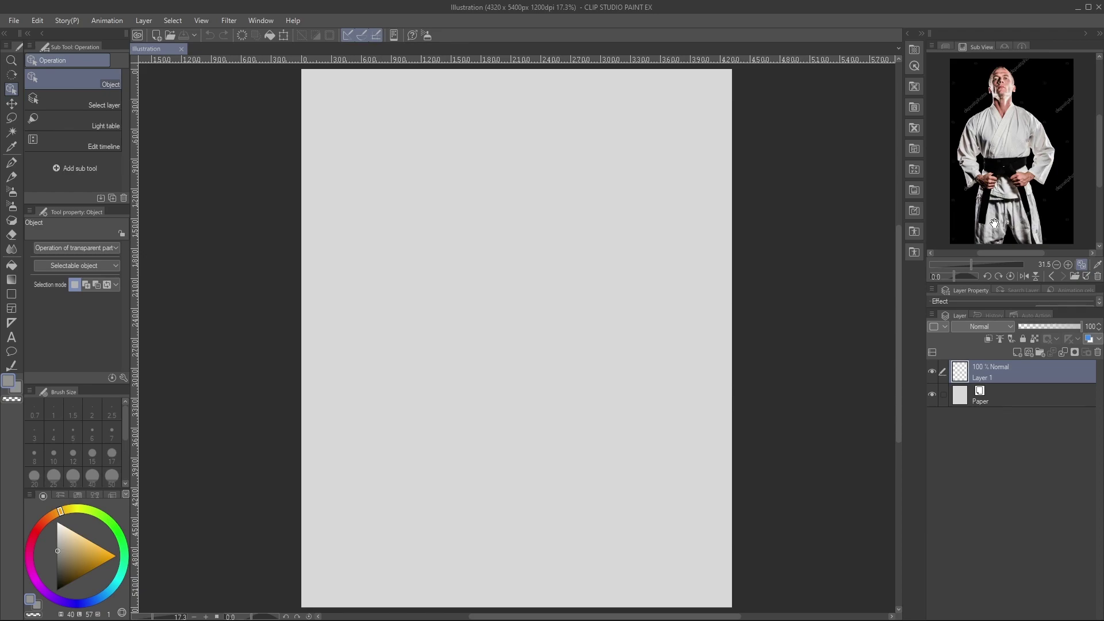
{"action": "left_click", "coordinate": [1056, 263]}
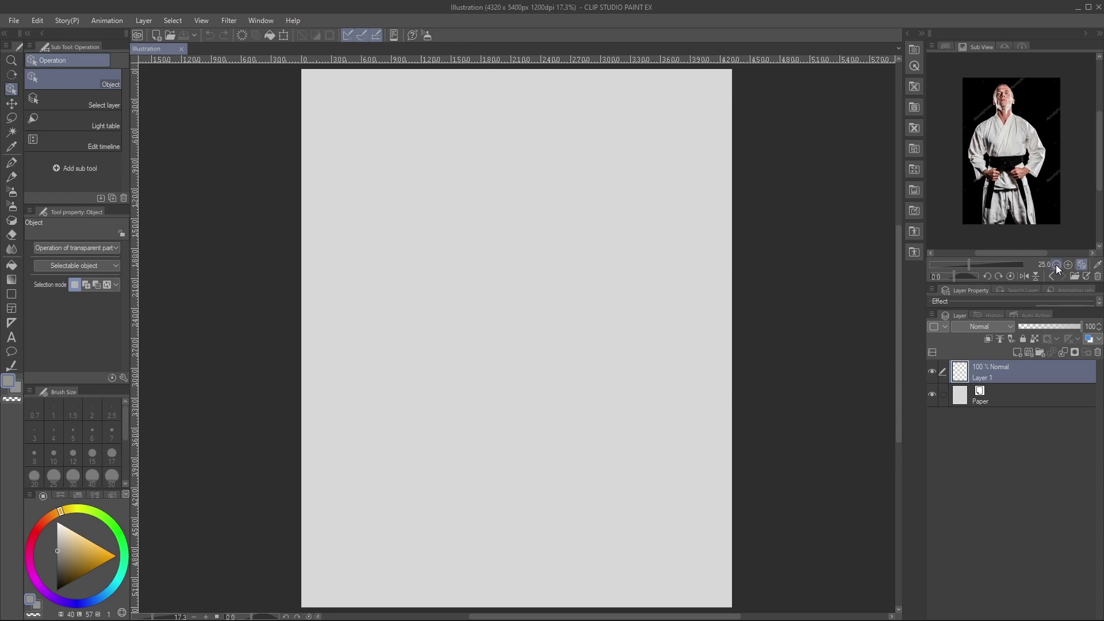
{"action": "left_click", "coordinate": [1068, 264]}
{"action": "left_click", "coordinate": [1051, 276]}
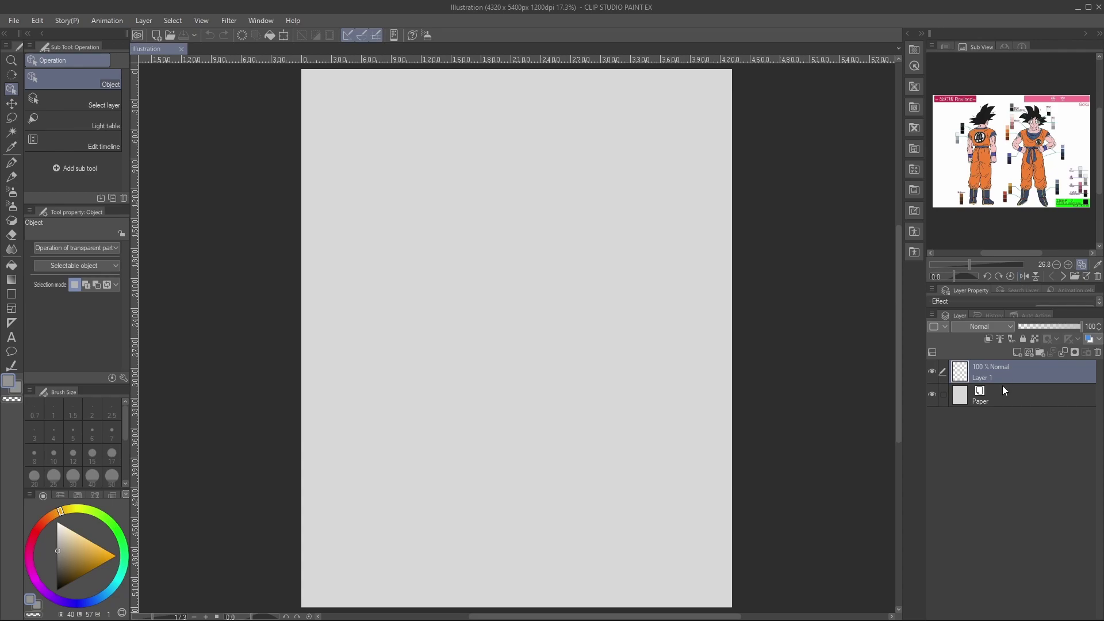
Sketch the head as overlapping ovals in the upper middle of the canvas with a golden-brown G-pen, setting stabilization to 10.
{"action": "left_click", "coordinate": [92, 562]}
{"action": "key", "text": "p"}
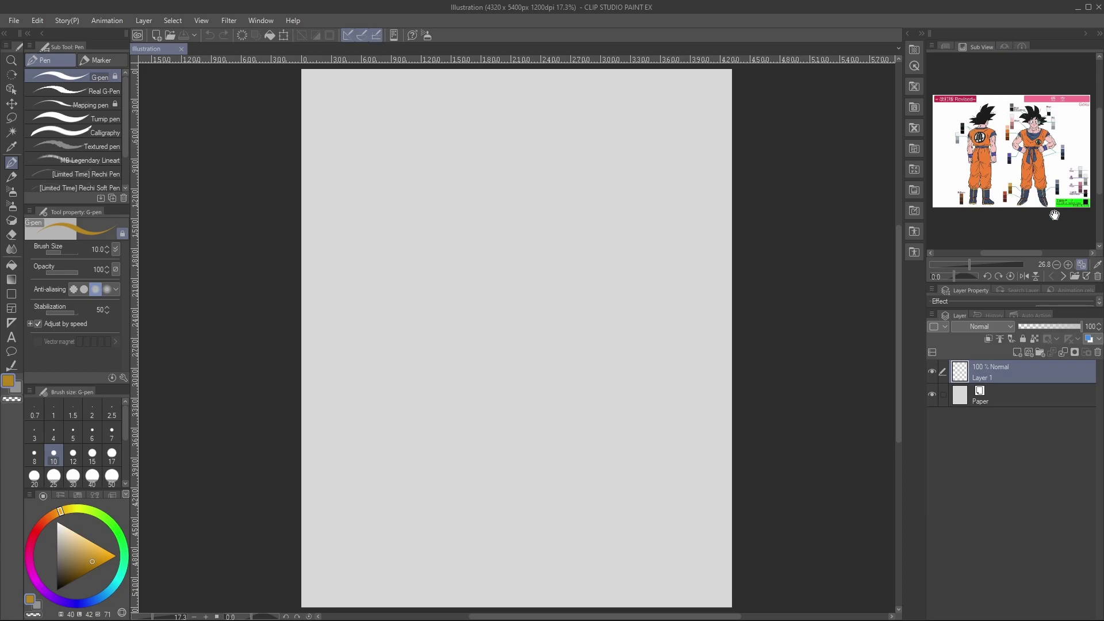
{"action": "left_click", "coordinate": [1063, 274]}
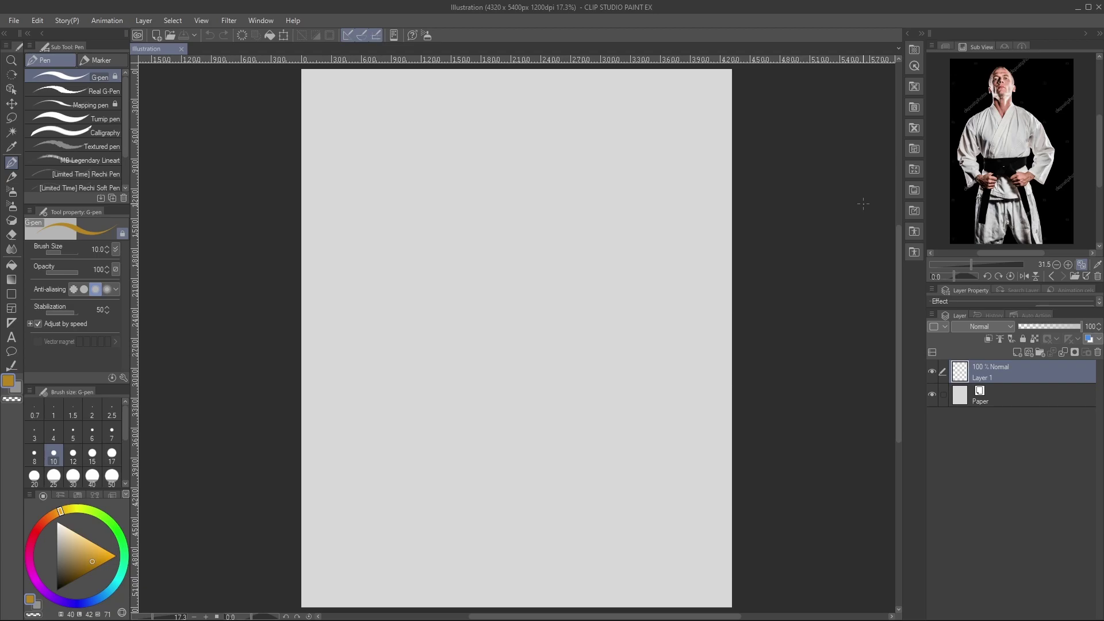
{"action": "left_click", "coordinate": [945, 46]}
{"action": "left_click", "coordinate": [986, 46]}
{"action": "mouse_move", "coordinate": [515, 171]}
{"action": "left_mouse_down"}
{"action": "mouse_move", "coordinate": [521, 217]}
{"action": "mouse_move", "coordinate": [536, 183]}
{"action": "mouse_move", "coordinate": [516, 165]}
{"action": "mouse_move", "coordinate": [506, 192]}
{"action": "mouse_move", "coordinate": [533, 173]}
{"action": "mouse_move", "coordinate": [529, 225]}
{"action": "left_mouse_up"}
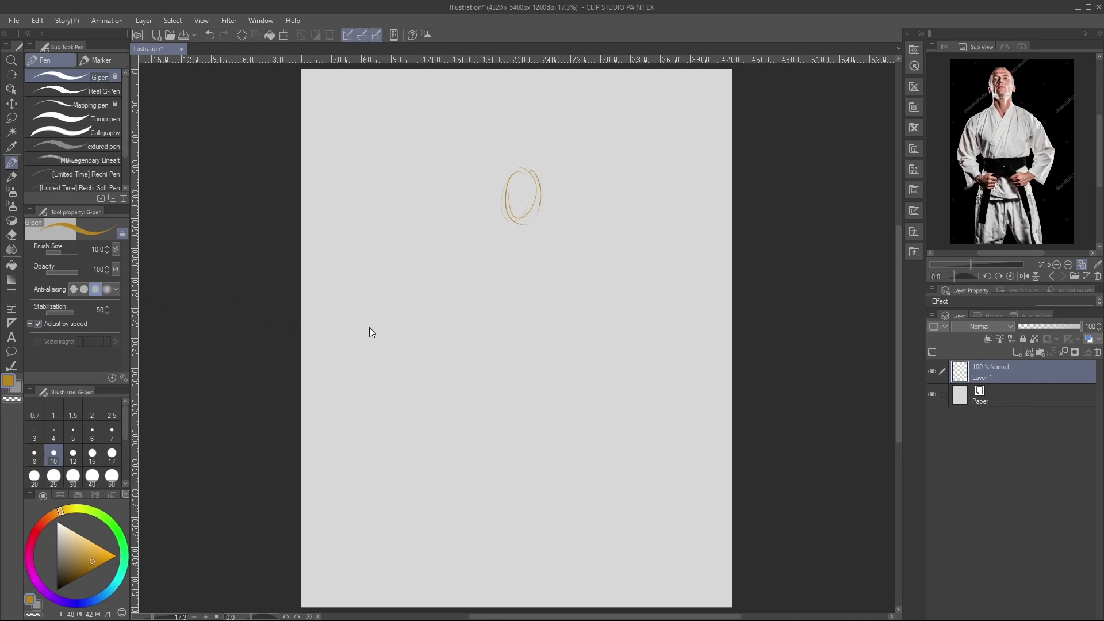
{"action": "key", "text": "1"}
{"action": "mouse_move", "coordinate": [545, 165]}
{"action": "left_mouse_down"}
{"action": "mouse_move", "coordinate": [495, 200]}
{"action": "mouse_move", "coordinate": [539, 207]}
{"action": "mouse_move", "coordinate": [525, 166]}
{"action": "mouse_move", "coordinate": [506, 222]}
{"action": "left_mouse_up"}
{"action": "left_click_drag", "start_coordinate": [545, 163], "coordinate": [512, 171]}
{"action": "mouse_move", "coordinate": [538, 219]}
{"action": "left_mouse_down"}
{"action": "mouse_move", "coordinate": [550, 190]}
{"action": "mouse_move", "coordinate": [542, 169]}
{"action": "left_mouse_up"}
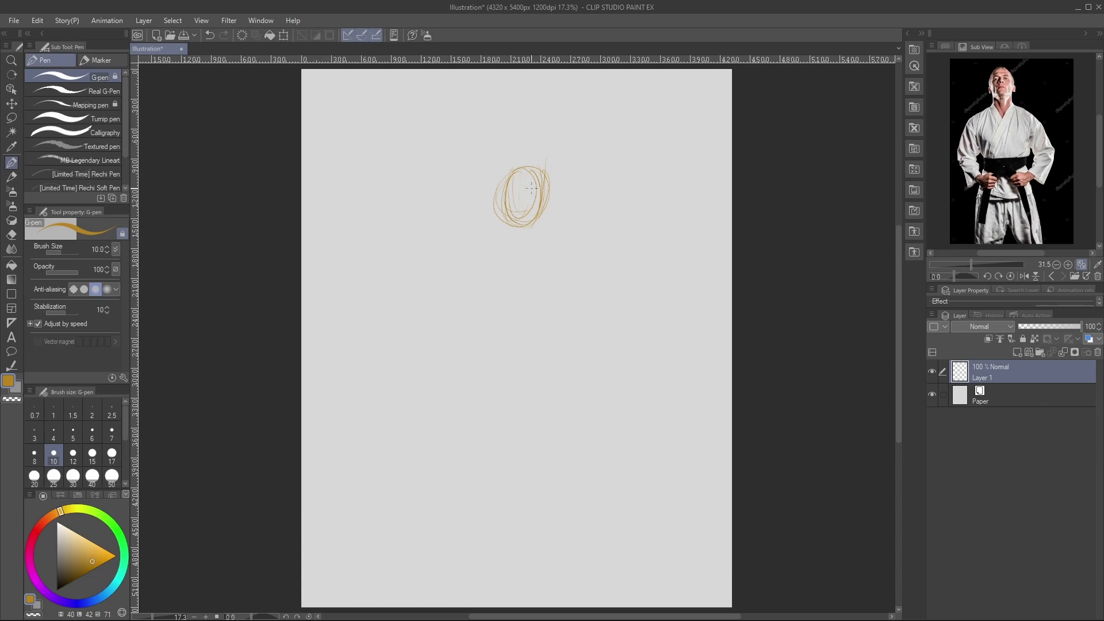
Sketch the torso below the head with a shoulder line, a rounded ribcage and a vertical centre line.
{"action": "left_click_drag", "start_coordinate": [558, 247], "coordinate": [573, 247]}
{"action": "left_click_drag", "start_coordinate": [481, 257], "coordinate": [486, 301]}
{"action": "left_click_drag", "start_coordinate": [565, 248], "coordinate": [559, 289]}
{"action": "mouse_move", "coordinate": [485, 274]}
{"action": "left_mouse_down"}
{"action": "mouse_move", "coordinate": [538, 246]}
{"action": "mouse_move", "coordinate": [559, 261]}
{"action": "mouse_move", "coordinate": [532, 249]}
{"action": "mouse_move", "coordinate": [556, 288]}
{"action": "left_mouse_up"}
{"action": "left_click_drag", "start_coordinate": [483, 297], "coordinate": [486, 311]}
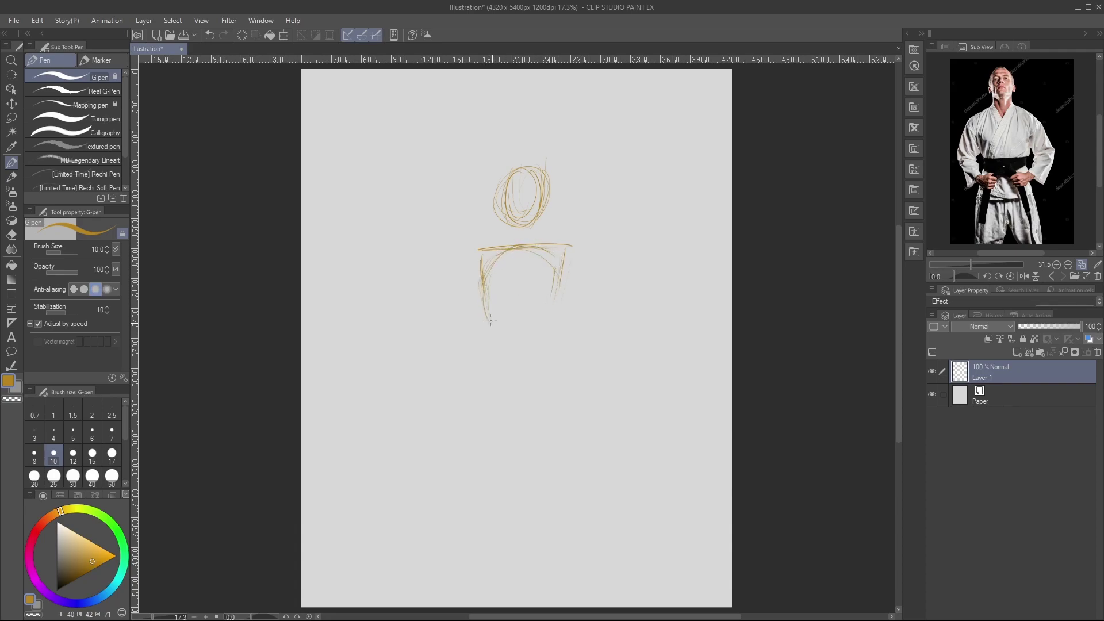
{"action": "left_click_drag", "start_coordinate": [562, 292], "coordinate": [503, 338]}
{"action": "mouse_move", "coordinate": [484, 297]}
{"action": "left_mouse_down"}
{"action": "mouse_move", "coordinate": [504, 337]}
{"action": "mouse_move", "coordinate": [523, 320]}
{"action": "mouse_move", "coordinate": [544, 327]}
{"action": "left_mouse_up"}
{"action": "left_click_drag", "start_coordinate": [522, 264], "coordinate": [522, 317]}
Add circles for the shoulder joints and straight lines for both upper arms angled away from the torso.
{"action": "mouse_move", "coordinate": [483, 247]}
{"action": "left_mouse_down"}
{"action": "mouse_move", "coordinate": [468, 260]}
{"action": "mouse_move", "coordinate": [487, 259]}
{"action": "left_mouse_up"}
{"action": "mouse_move", "coordinate": [560, 263]}
{"action": "left_mouse_down"}
{"action": "mouse_move", "coordinate": [554, 253]}
{"action": "mouse_move", "coordinate": [569, 269]}
{"action": "left_mouse_up"}
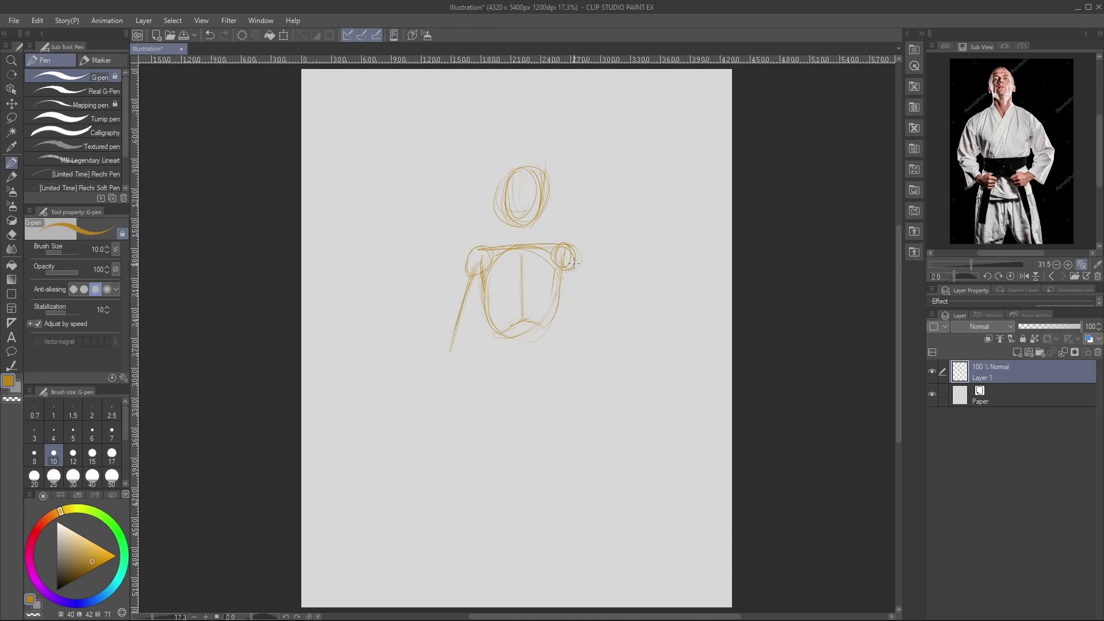
{"action": "left_click_drag", "start_coordinate": [576, 290], "coordinate": [598, 339]}
Sketch the pelvis as two slanted ovals below the ribcage, undoing unsuccessful strokes.
{"action": "left_click_drag", "start_coordinate": [486, 401], "coordinate": [498, 388]}
{"action": "key", "text": "ctrl+z"}
{"action": "key", "text": "ctrl+z"}
{"action": "left_click", "coordinate": [223, 35]}
{"action": "left_click_drag", "start_coordinate": [498, 364], "coordinate": [485, 378]}
{"action": "key", "text": "ctrl+z"}
{"action": "mouse_move", "coordinate": [483, 394]}
{"action": "left_mouse_down"}
{"action": "mouse_move", "coordinate": [543, 391]}
{"action": "mouse_move", "coordinate": [549, 420]}
{"action": "mouse_move", "coordinate": [497, 388]}
{"action": "mouse_move", "coordinate": [532, 402]}
{"action": "left_mouse_up"}
Lasso the two pelvis ovals, scale them to 85%, and deselect them.
{"action": "key", "text": "m"}
{"action": "mouse_move", "coordinate": [524, 363]}
{"action": "left_mouse_down"}
{"action": "mouse_move", "coordinate": [498, 443]}
{"action": "mouse_move", "coordinate": [586, 382]}
{"action": "left_mouse_up"}
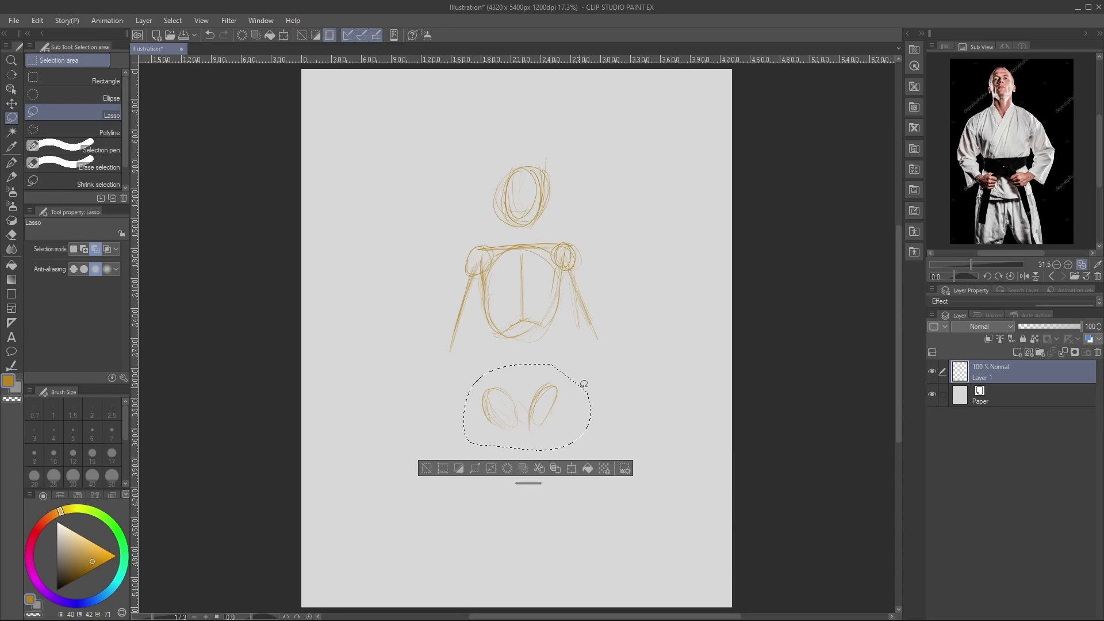
{"action": "key", "text": "ctrl+t"}
{"action": "left_click_drag", "start_coordinate": [527, 450], "coordinate": [553, 411]}
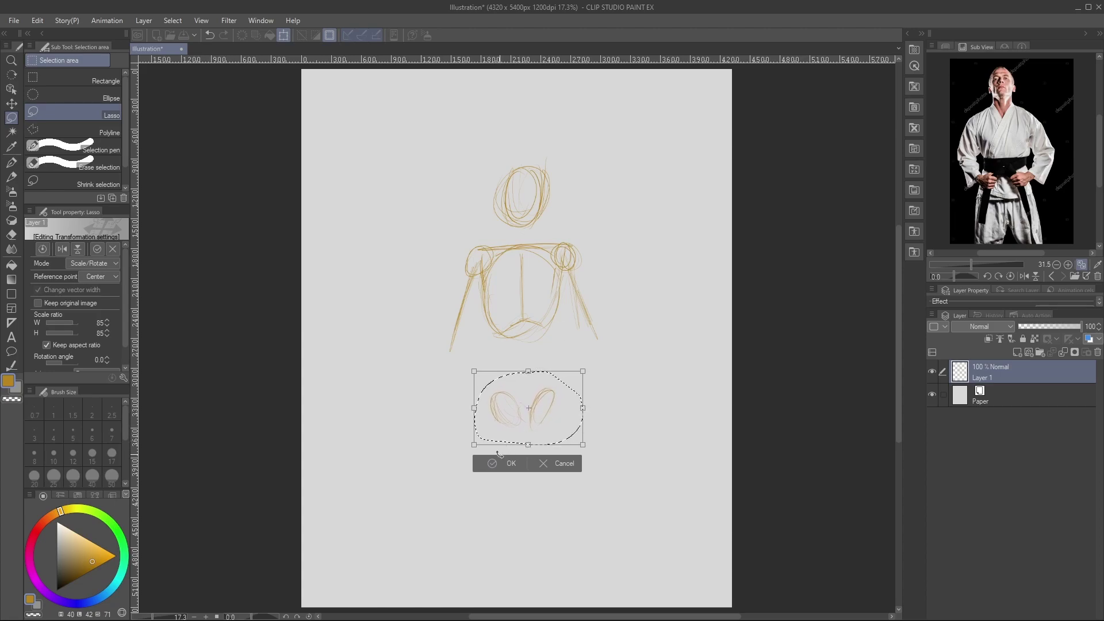
{"action": "left_click", "coordinate": [525, 409]}
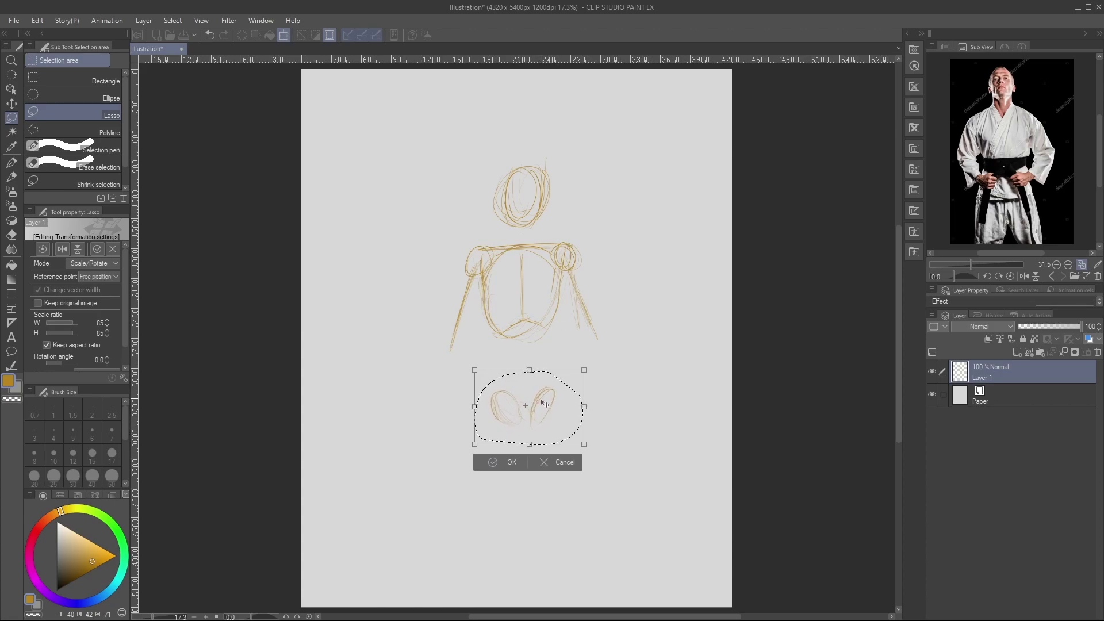
{"action": "key", "text": "Return"}
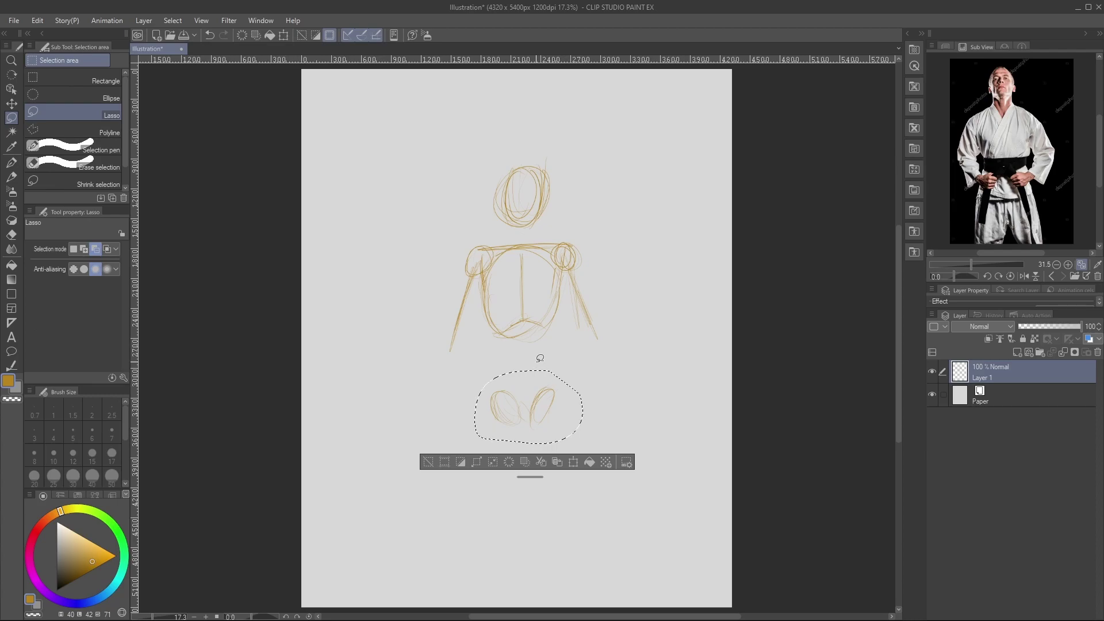
{"action": "left_click", "coordinate": [946, 46]}
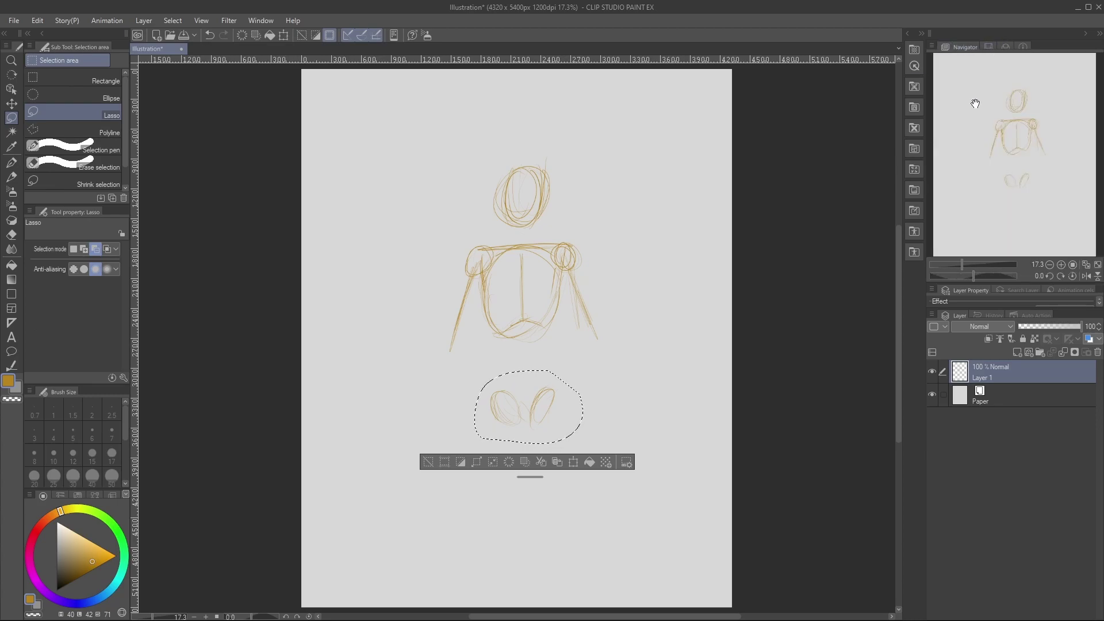
{"action": "left_click", "coordinate": [988, 47]}
{"action": "left_click", "coordinate": [1053, 277]}
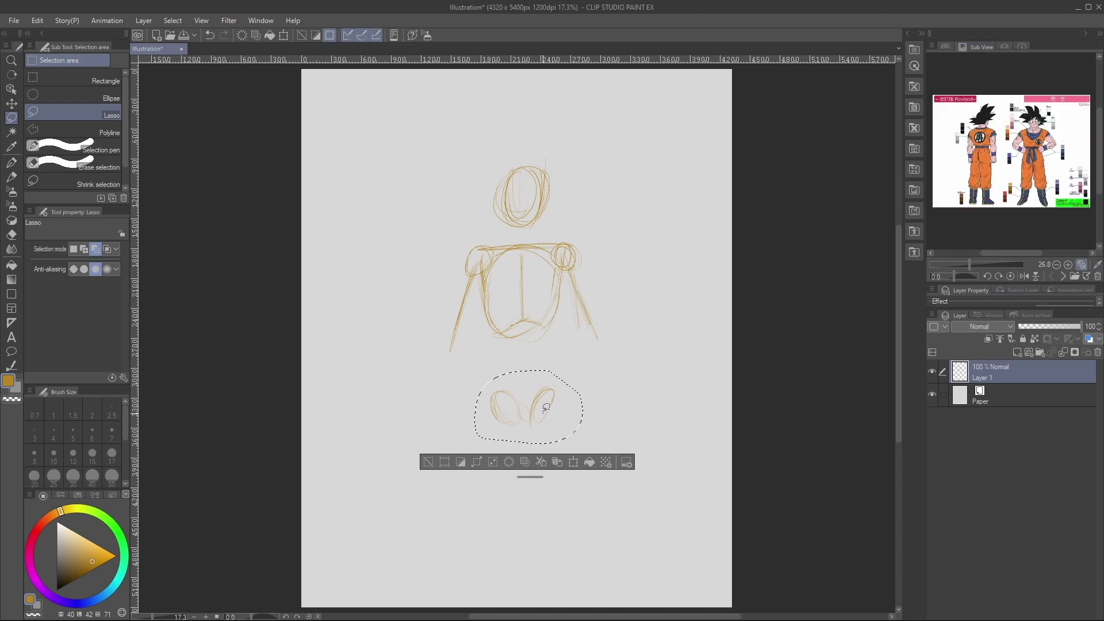
{"action": "key", "text": "ctrl+d"}
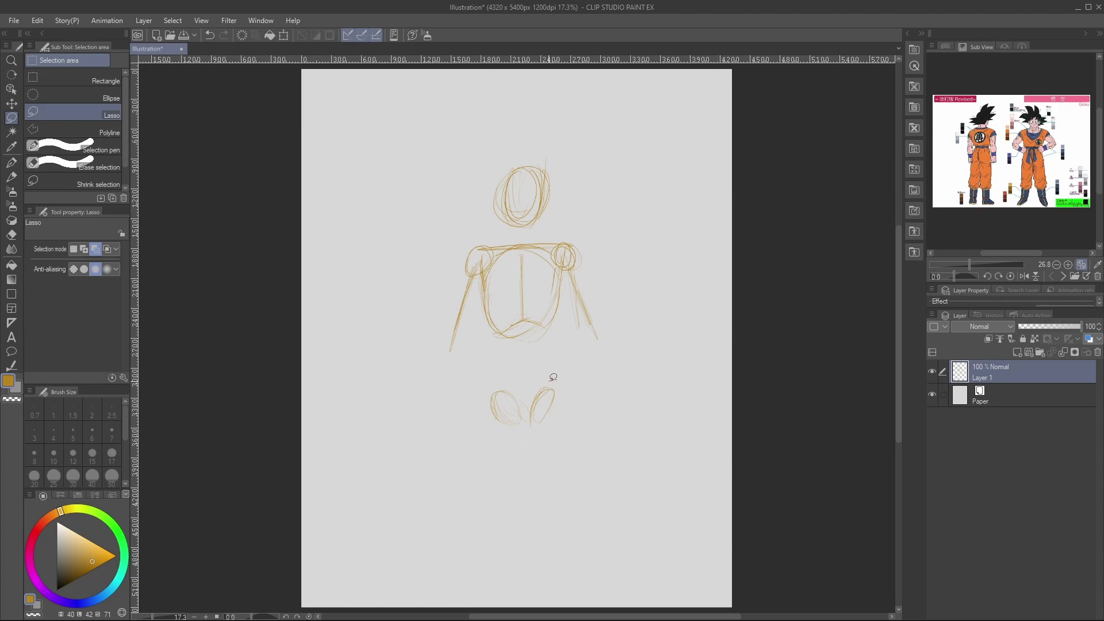
Sketch two block-shaped hands just above the pelvis ovals with the G-pen, following the karate pose photo.
{"action": "key", "text": "p"}
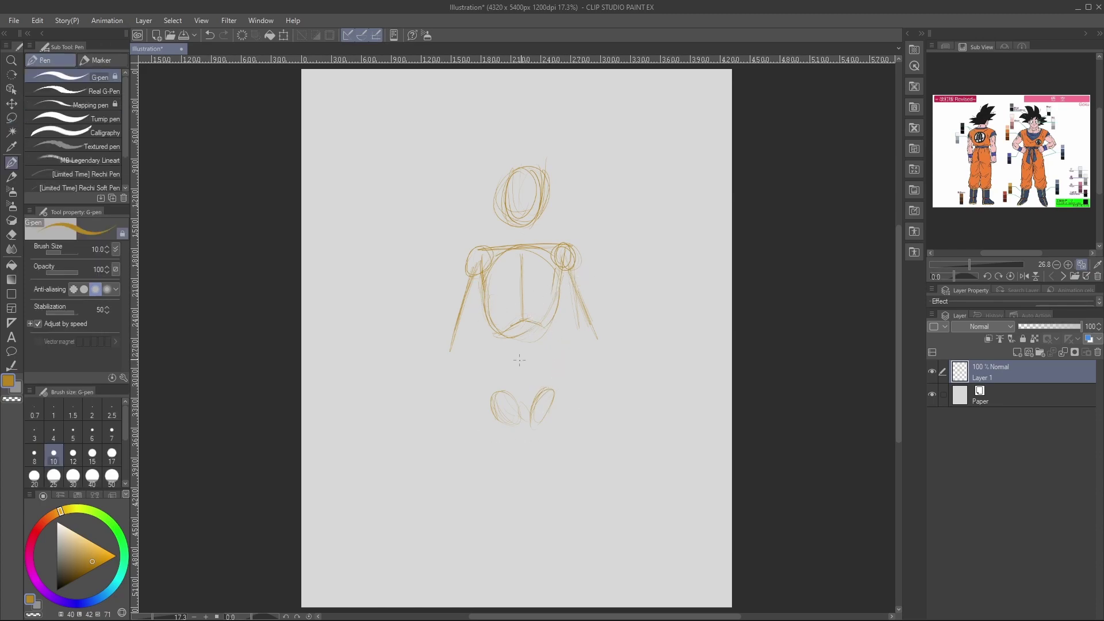
{"action": "left_click", "coordinate": [1005, 48]}
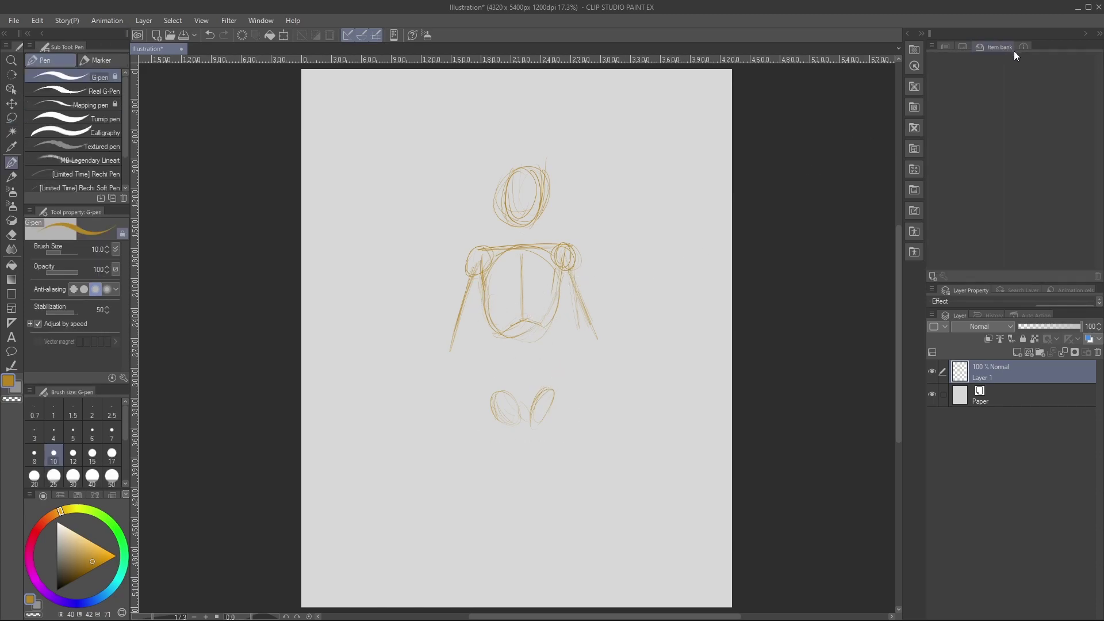
{"action": "left_click", "coordinate": [962, 47]}
{"action": "left_click", "coordinate": [1062, 276]}
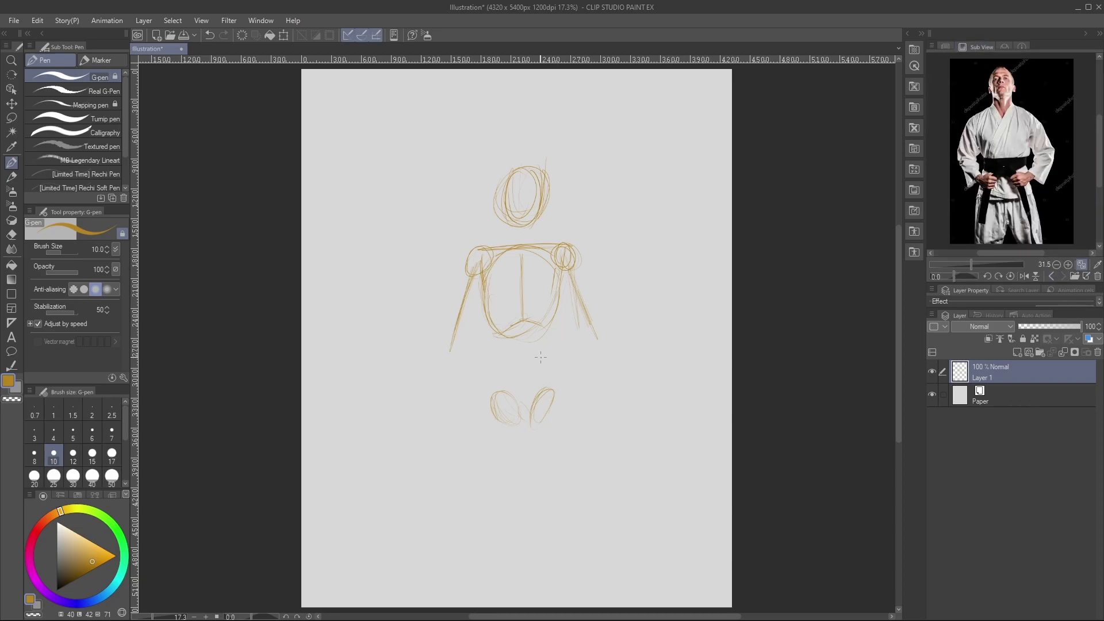
{"action": "mouse_move", "coordinate": [493, 366]}
{"action": "left_mouse_down"}
{"action": "mouse_move", "coordinate": [537, 386]}
{"action": "mouse_move", "coordinate": [542, 363]}
{"action": "mouse_move", "coordinate": [550, 379]}
{"action": "left_mouse_up"}
{"action": "mouse_move", "coordinate": [500, 393]}
{"action": "left_mouse_down"}
{"action": "mouse_move", "coordinate": [510, 368]}
{"action": "mouse_move", "coordinate": [500, 368]}
{"action": "mouse_move", "coordinate": [504, 395]}
{"action": "left_mouse_up"}
{"action": "mouse_move", "coordinate": [484, 384]}
{"action": "left_mouse_down"}
{"action": "mouse_move", "coordinate": [494, 398]}
{"action": "mouse_move", "coordinate": [558, 385]}
{"action": "left_mouse_up"}
Draw the forearms from the elbows to the hands, reinforce the upper arms, and add the sides of the waist.
{"action": "left_click_drag", "start_coordinate": [451, 335], "coordinate": [473, 356]}
{"action": "left_click_drag", "start_coordinate": [481, 250], "coordinate": [448, 322]}
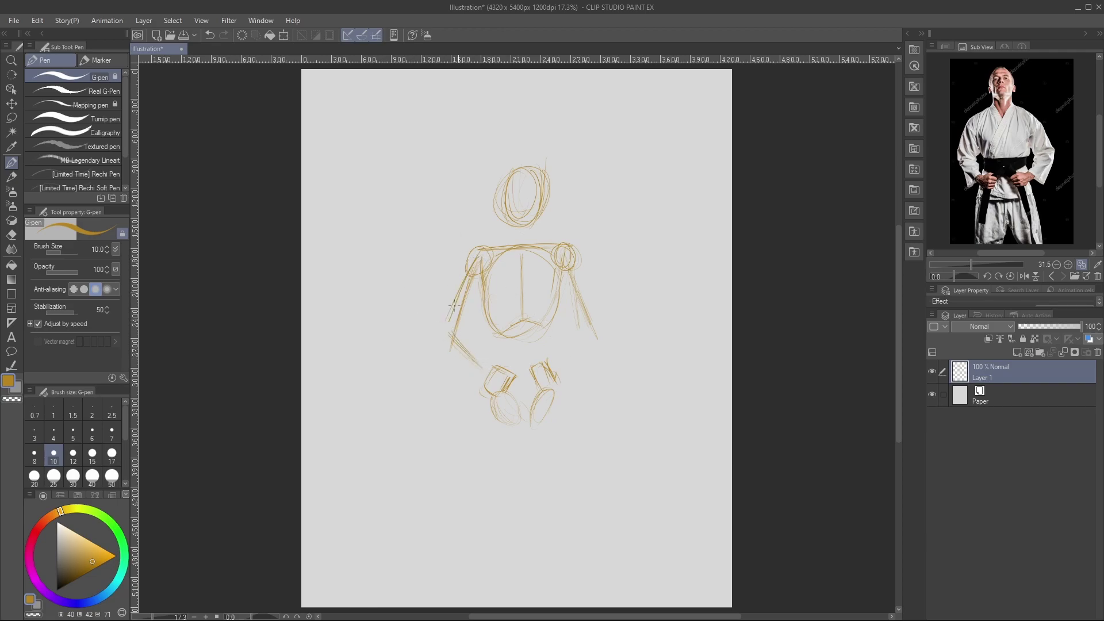
{"action": "left_click_drag", "start_coordinate": [596, 339], "coordinate": [552, 368]}
{"action": "left_click_drag", "start_coordinate": [572, 271], "coordinate": [582, 297]}
{"action": "left_click_drag", "start_coordinate": [494, 342], "coordinate": [494, 369]}
{"action": "left_click_drag", "start_coordinate": [488, 323], "coordinate": [491, 347]}
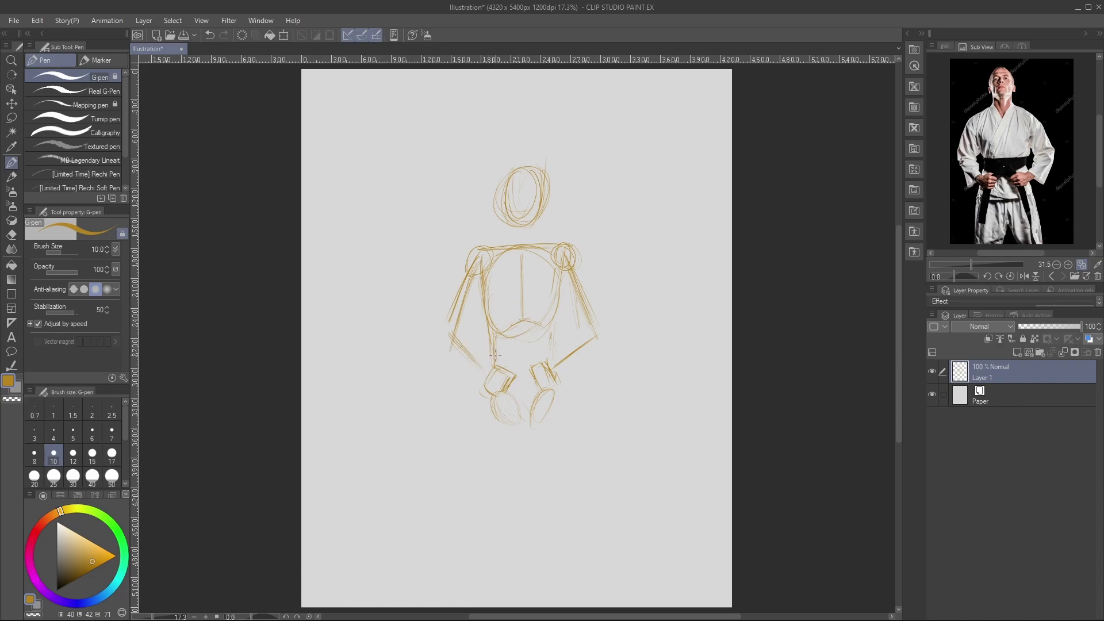
Sketch the waistline and thicken the elbows and forearms, using the character sheet enlarged to 75% as reference.
{"action": "left_click", "coordinate": [953, 44]}
{"action": "left_click", "coordinate": [981, 46]}
{"action": "left_click", "coordinate": [1053, 275]}
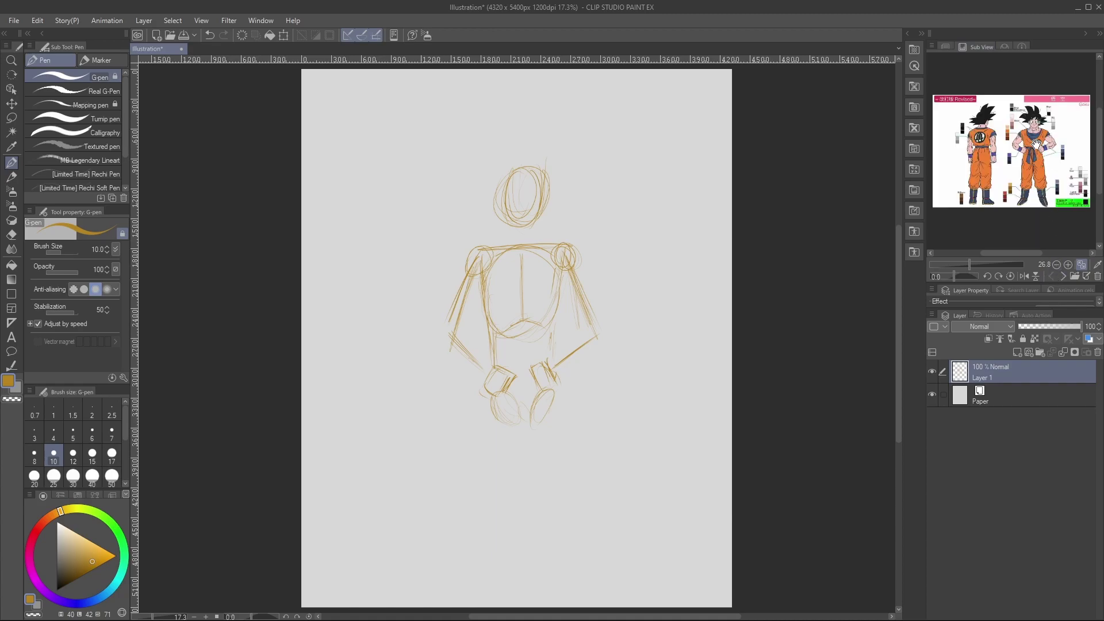
{"action": "left_click", "coordinate": [1070, 264]}
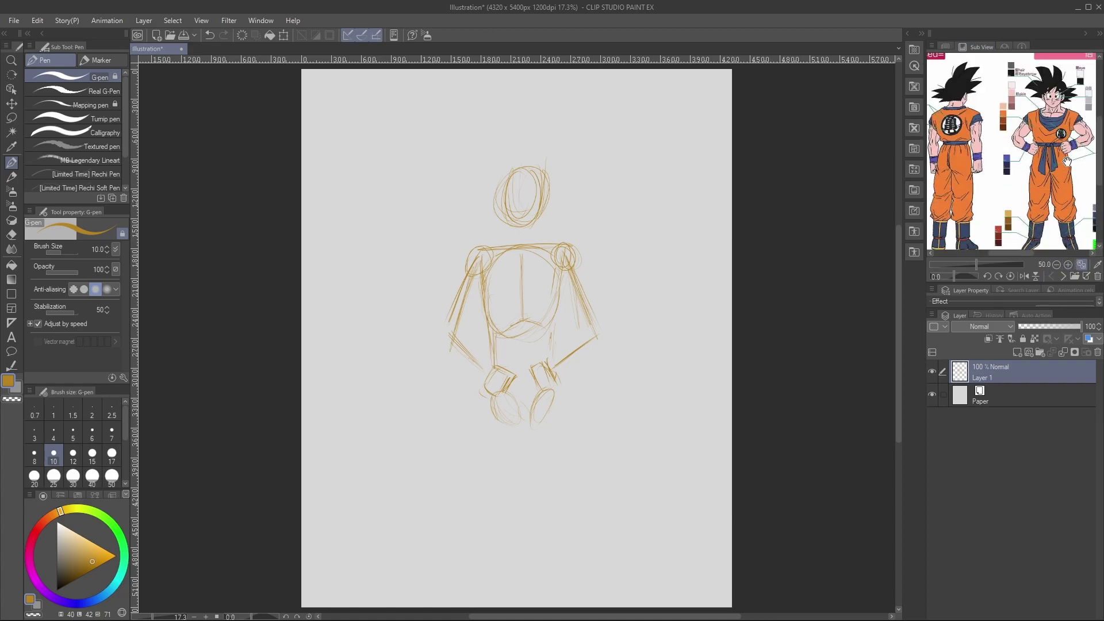
{"action": "left_click", "coordinate": [1069, 262]}
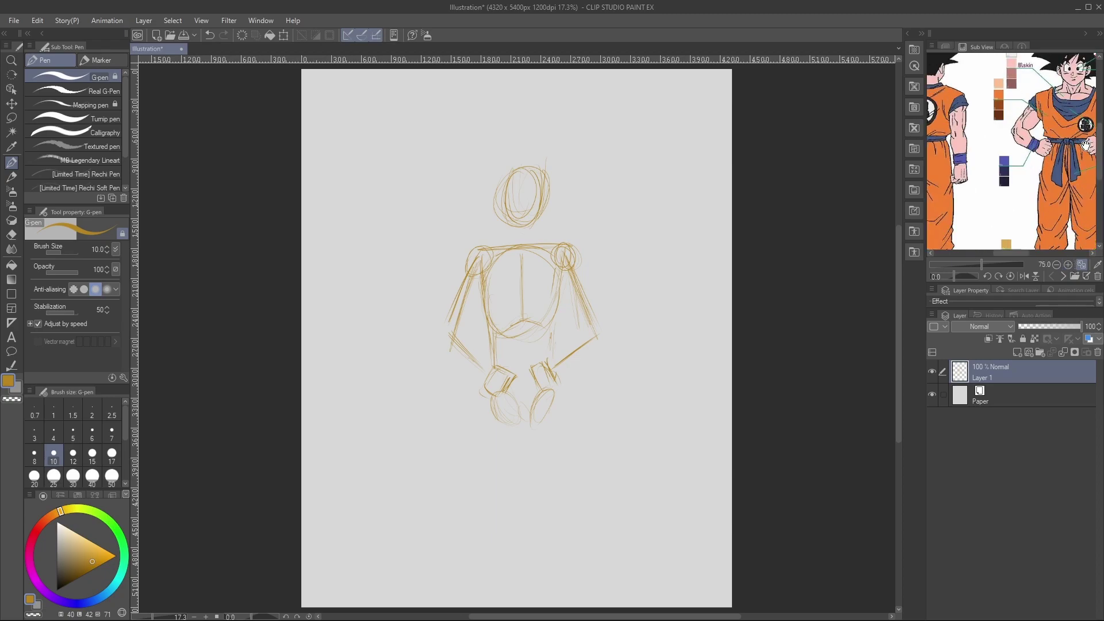
{"action": "left_click_drag", "start_coordinate": [491, 352], "coordinate": [543, 350]}
{"action": "left_click_drag", "start_coordinate": [467, 254], "coordinate": [459, 267]}
{"action": "mouse_move", "coordinate": [460, 319]}
{"action": "left_mouse_down"}
{"action": "mouse_move", "coordinate": [440, 329]}
{"action": "mouse_move", "coordinate": [441, 341]}
{"action": "mouse_move", "coordinate": [455, 318]}
{"action": "mouse_move", "coordinate": [465, 330]}
{"action": "mouse_move", "coordinate": [471, 346]}
{"action": "mouse_move", "coordinate": [446, 341]}
{"action": "mouse_move", "coordinate": [470, 365]}
{"action": "left_mouse_up"}
{"action": "mouse_move", "coordinate": [558, 355]}
{"action": "left_mouse_down"}
{"action": "mouse_move", "coordinate": [592, 331]}
{"action": "mouse_move", "coordinate": [611, 345]}
{"action": "left_mouse_up"}
{"action": "mouse_move", "coordinate": [549, 374]}
{"action": "left_mouse_down"}
{"action": "mouse_move", "coordinate": [601, 350]}
{"action": "mouse_move", "coordinate": [571, 364]}
{"action": "left_mouse_up"}
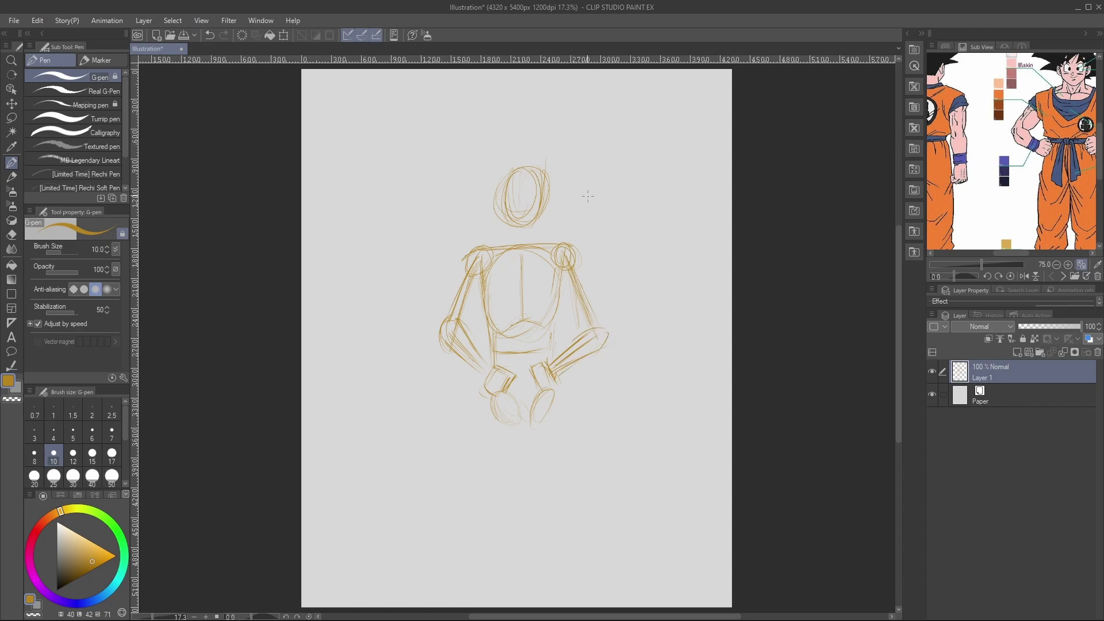
{"action": "mouse_move", "coordinate": [592, 317]}
{"action": "left_mouse_down"}
{"action": "mouse_move", "coordinate": [558, 350]}
{"action": "mouse_move", "coordinate": [605, 334]}
{"action": "left_mouse_up"}
Move the whole figure sketch straight up toward the top of the canvas and apply the transformation.
{"action": "left_click", "coordinate": [1055, 264]}
{"action": "left_click", "coordinate": [1056, 265]}
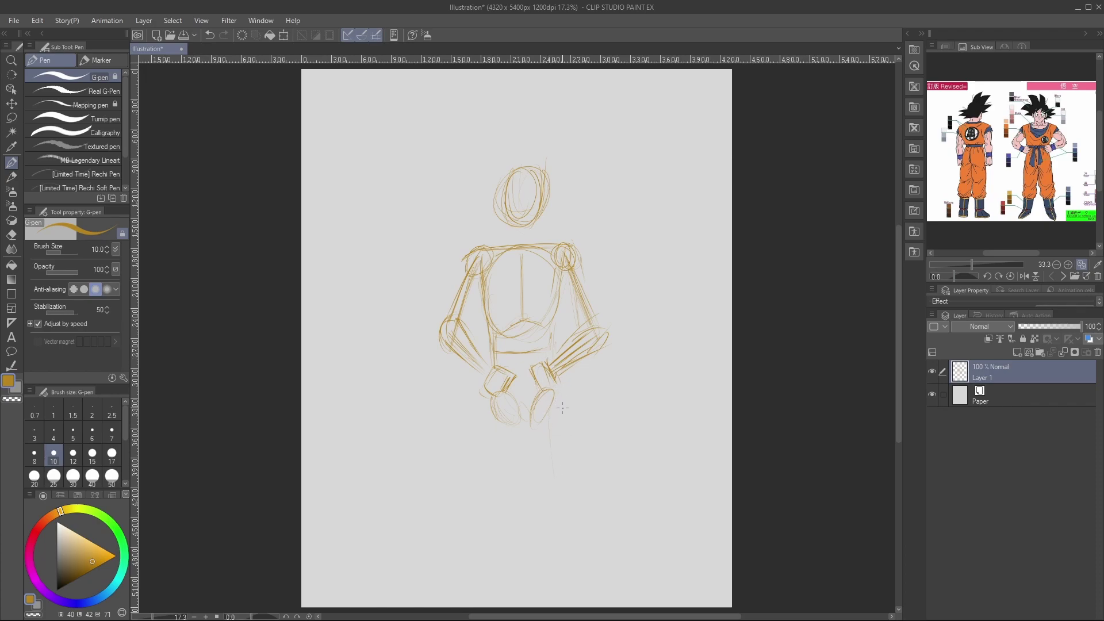
{"action": "key", "text": "ctrl+t"}
{"action": "left_click_drag", "start_coordinate": [541, 343], "coordinate": [537, 286]}
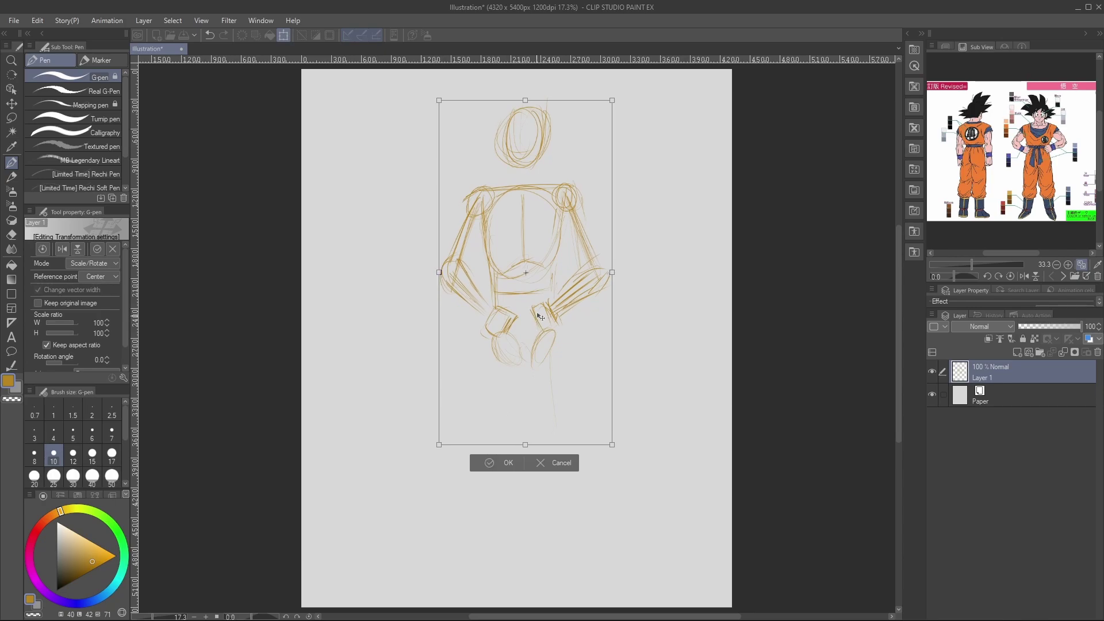
{"action": "left_click", "coordinate": [490, 458]}
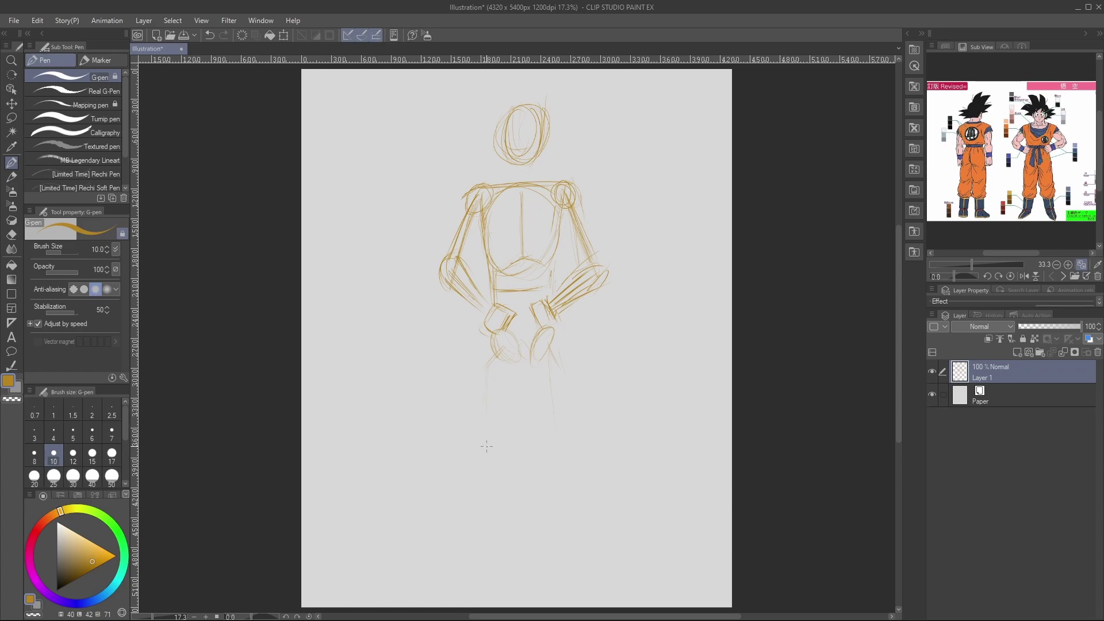
Sketch a faint leg guide, reinforce the pelvis ovals, and add hip lines on both sides.
{"action": "left_click_drag", "start_coordinate": [550, 462], "coordinate": [549, 437]}
{"action": "mouse_move", "coordinate": [499, 371]}
{"action": "left_mouse_down"}
{"action": "mouse_move", "coordinate": [493, 345]}
{"action": "mouse_move", "coordinate": [507, 342]}
{"action": "mouse_move", "coordinate": [511, 369]}
{"action": "mouse_move", "coordinate": [541, 342]}
{"action": "left_mouse_up"}
{"action": "left_click_drag", "start_coordinate": [501, 346], "coordinate": [483, 362]}
{"action": "left_click_drag", "start_coordinate": [547, 340], "coordinate": [564, 358]}
Sketch small ovals for both feet near the canvas's lower edge and straight leg lines joining them to the hips.
{"action": "left_click_drag", "start_coordinate": [556, 529], "coordinate": [565, 522]}
{"action": "mouse_move", "coordinate": [484, 527]}
{"action": "left_mouse_down"}
{"action": "mouse_move", "coordinate": [490, 508]}
{"action": "mouse_move", "coordinate": [496, 528]}
{"action": "mouse_move", "coordinate": [481, 532]}
{"action": "left_mouse_up"}
{"action": "mouse_move", "coordinate": [555, 527]}
{"action": "left_mouse_down"}
{"action": "mouse_move", "coordinate": [550, 512]}
{"action": "mouse_move", "coordinate": [561, 512]}
{"action": "left_mouse_up"}
{"action": "left_click_drag", "start_coordinate": [485, 537], "coordinate": [496, 510]}
{"action": "mouse_move", "coordinate": [481, 536]}
{"action": "left_mouse_down"}
{"action": "mouse_move", "coordinate": [477, 524]}
{"action": "mouse_move", "coordinate": [490, 517]}
{"action": "left_mouse_up"}
{"action": "left_click_drag", "start_coordinate": [490, 535], "coordinate": [568, 522]}
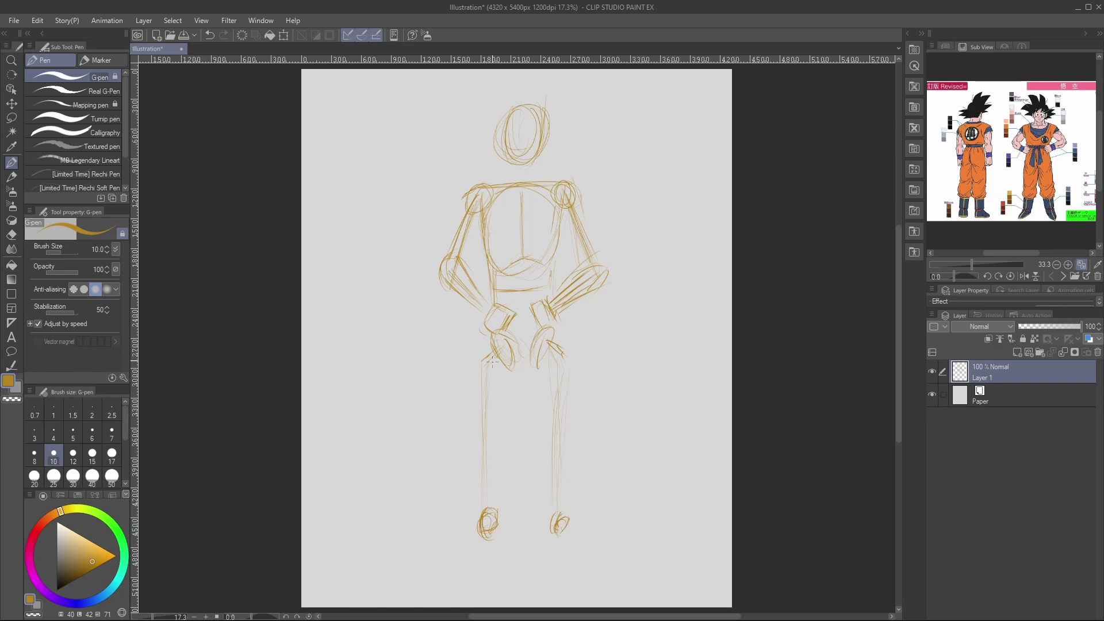
{"action": "left_click_drag", "start_coordinate": [487, 362], "coordinate": [483, 469]}
{"action": "left_click_drag", "start_coordinate": [561, 364], "coordinate": [553, 479]}
Lasso the leg and foot on the canvas's left side, angle them outward from the hip, and deselect.
{"action": "key", "text": "m"}
{"action": "mouse_move", "coordinate": [481, 355]}
{"action": "left_mouse_down"}
{"action": "mouse_move", "coordinate": [522, 440]}
{"action": "mouse_move", "coordinate": [493, 572]}
{"action": "mouse_move", "coordinate": [451, 411]}
{"action": "left_mouse_up"}
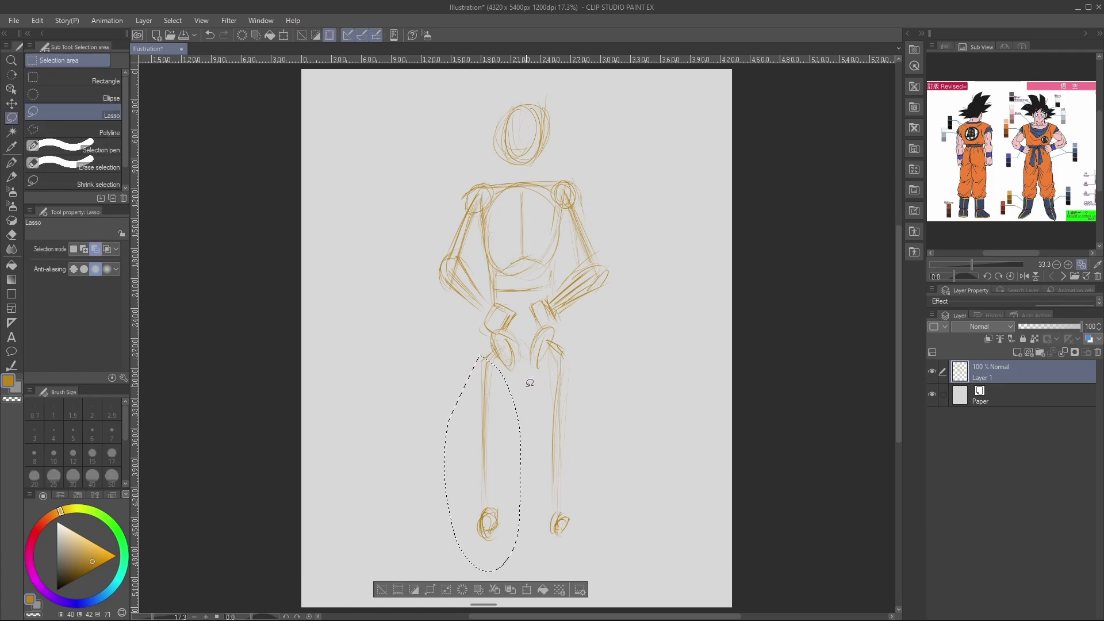
{"action": "key", "text": "ctrl+t"}
{"action": "left_click_drag", "start_coordinate": [541, 359], "coordinate": [549, 364]}
{"action": "left_click_drag", "start_coordinate": [504, 450], "coordinate": [496, 450]}
{"action": "left_click", "coordinate": [439, 595]}
{"action": "key", "text": "ctrl+d"}
Lasso the leg and foot on the canvas's right side, angle them outward to widen the stance, and deselect.
{"action": "mouse_move", "coordinate": [562, 347]}
{"action": "left_mouse_down"}
{"action": "mouse_move", "coordinate": [591, 402]}
{"action": "mouse_move", "coordinate": [595, 363]}
{"action": "left_mouse_up"}
{"action": "key", "text": "ctrl+t"}
{"action": "left_click_drag", "start_coordinate": [559, 444], "coordinate": [569, 443]}
{"action": "key", "text": "Return"}
{"action": "key", "text": "ctrl+d"}
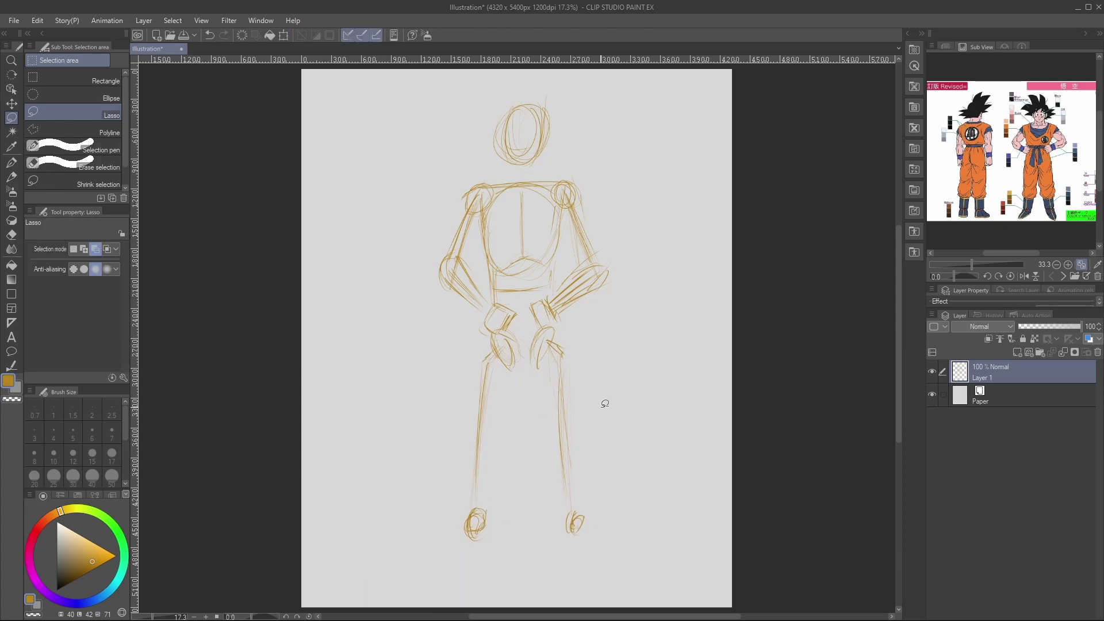
Thicken both upper arms with G-pen contour lines running from the shoulders to the elbows.
{"action": "key", "text": "p"}
{"action": "left_click_drag", "start_coordinate": [467, 198], "coordinate": [443, 257]}
{"action": "left_click_drag", "start_coordinate": [479, 219], "coordinate": [458, 264]}
{"action": "mouse_move", "coordinate": [569, 206]}
{"action": "left_mouse_down"}
{"action": "mouse_move", "coordinate": [578, 247]}
{"action": "mouse_move", "coordinate": [581, 200]}
{"action": "mouse_move", "coordinate": [593, 235]}
{"action": "mouse_move", "coordinate": [587, 296]}
{"action": "left_mouse_up"}
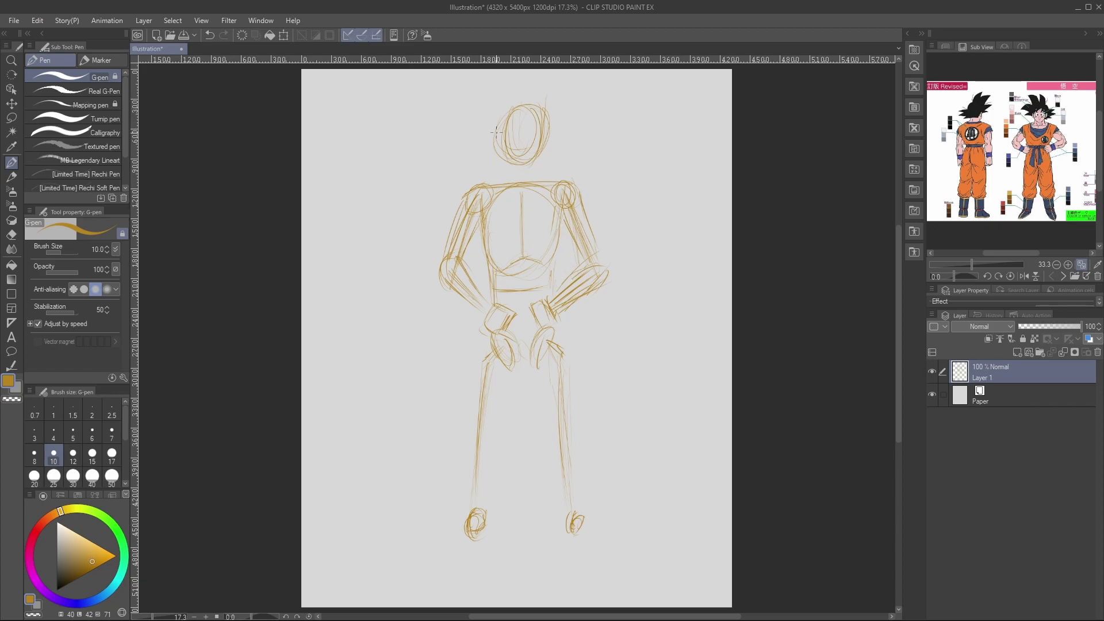
Reinforce the head oval and jaw, and sketch the neck with sloping lines down to both shoulders.
{"action": "mouse_move", "coordinate": [521, 173]}
{"action": "left_mouse_down"}
{"action": "mouse_move", "coordinate": [502, 136]}
{"action": "mouse_move", "coordinate": [503, 158]}
{"action": "mouse_move", "coordinate": [506, 136]}
{"action": "mouse_move", "coordinate": [523, 173]}
{"action": "mouse_move", "coordinate": [546, 143]}
{"action": "mouse_move", "coordinate": [505, 145]}
{"action": "mouse_move", "coordinate": [515, 106]}
{"action": "mouse_move", "coordinate": [505, 118]}
{"action": "mouse_move", "coordinate": [541, 154]}
{"action": "mouse_move", "coordinate": [545, 116]}
{"action": "mouse_move", "coordinate": [509, 120]}
{"action": "mouse_move", "coordinate": [548, 113]}
{"action": "mouse_move", "coordinate": [547, 138]}
{"action": "mouse_move", "coordinate": [517, 107]}
{"action": "left_mouse_up"}
{"action": "mouse_move", "coordinate": [503, 151]}
{"action": "left_mouse_down"}
{"action": "mouse_move", "coordinate": [507, 165]}
{"action": "mouse_move", "coordinate": [538, 172]}
{"action": "left_mouse_up"}
{"action": "mouse_move", "coordinate": [507, 173]}
{"action": "left_mouse_down"}
{"action": "mouse_move", "coordinate": [488, 184]}
{"action": "mouse_move", "coordinate": [564, 179]}
{"action": "left_mouse_up"}
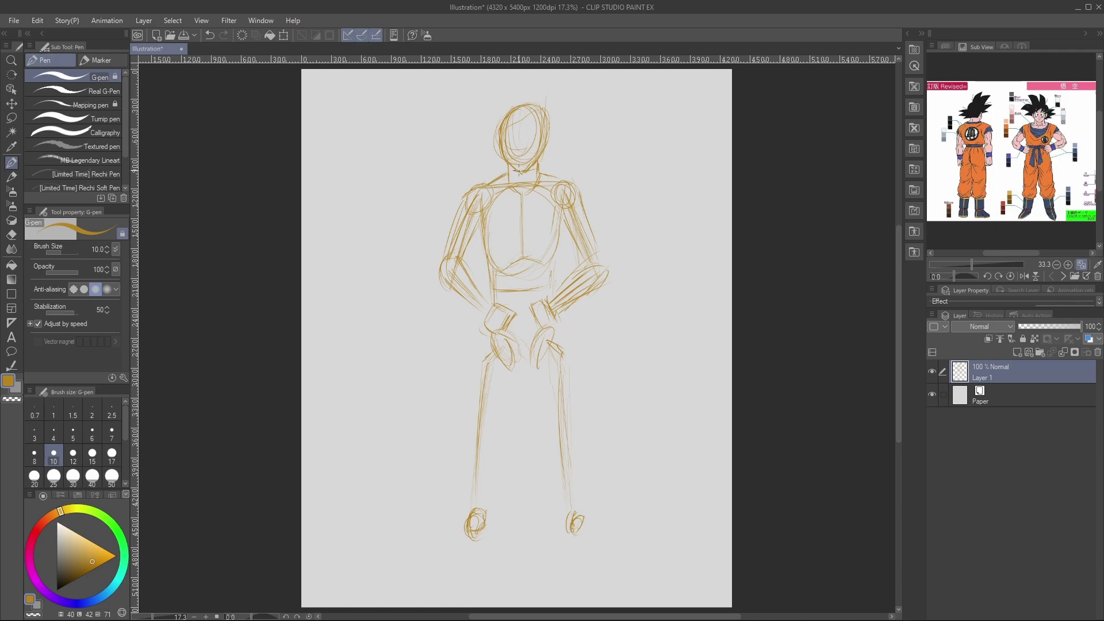
{"action": "left_click_drag", "start_coordinate": [541, 167], "coordinate": [555, 178]}
{"action": "left_click_drag", "start_coordinate": [557, 179], "coordinate": [583, 199]}
Sketch the two chest muscles on the upper torso, undoing the last stroke across the chest.
{"action": "mouse_move", "coordinate": [521, 197]}
{"action": "left_mouse_down"}
{"action": "mouse_move", "coordinate": [520, 218]}
{"action": "mouse_move", "coordinate": [485, 238]}
{"action": "mouse_move", "coordinate": [513, 242]}
{"action": "mouse_move", "coordinate": [493, 244]}
{"action": "mouse_move", "coordinate": [522, 233]}
{"action": "mouse_move", "coordinate": [543, 197]}
{"action": "mouse_move", "coordinate": [527, 233]}
{"action": "mouse_move", "coordinate": [540, 242]}
{"action": "mouse_move", "coordinate": [562, 205]}
{"action": "left_mouse_up"}
{"action": "left_click_drag", "start_coordinate": [488, 202], "coordinate": [516, 204]}
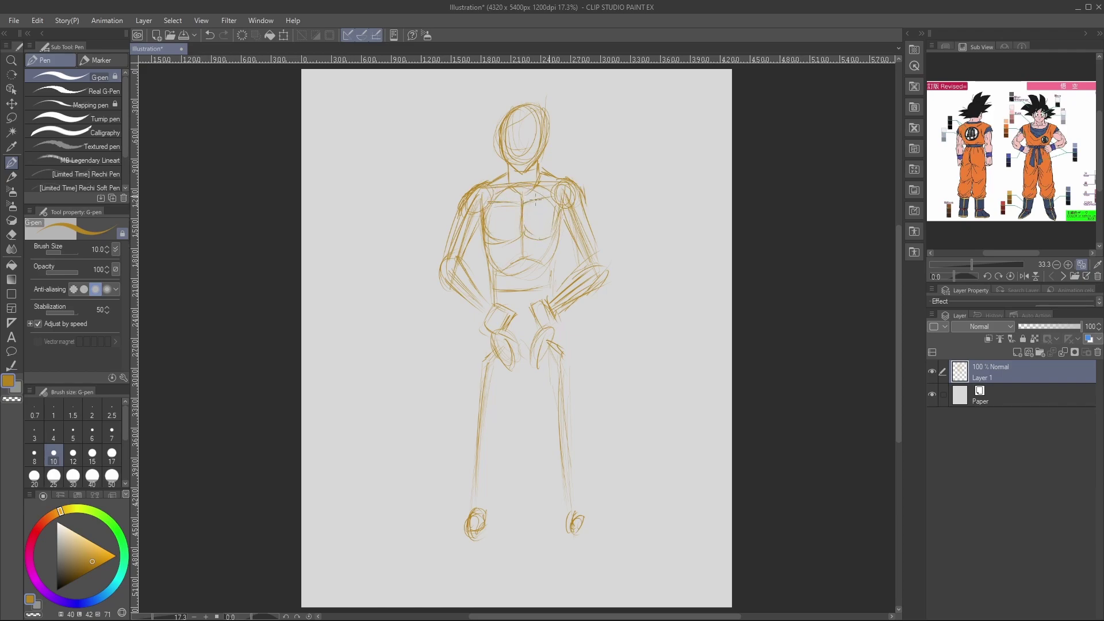
{"action": "mouse_move", "coordinate": [558, 226]}
{"action": "left_mouse_down"}
{"action": "mouse_move", "coordinate": [484, 246]}
{"action": "mouse_move", "coordinate": [488, 266]}
{"action": "mouse_move", "coordinate": [480, 202]}
{"action": "mouse_move", "coordinate": [489, 251]}
{"action": "mouse_move", "coordinate": [475, 229]}
{"action": "left_mouse_up"}
{"action": "key", "text": "ctrl+z"}
Build up the upper arm and forearm contours on both sides of the figure with additional rough lines.
{"action": "left_click_drag", "start_coordinate": [573, 214], "coordinate": [590, 249]}
{"action": "left_click_drag", "start_coordinate": [581, 212], "coordinate": [591, 255]}
{"action": "mouse_move", "coordinate": [480, 224]}
{"action": "left_mouse_down"}
{"action": "mouse_move", "coordinate": [464, 262]}
{"action": "mouse_move", "coordinate": [459, 248]}
{"action": "left_mouse_up"}
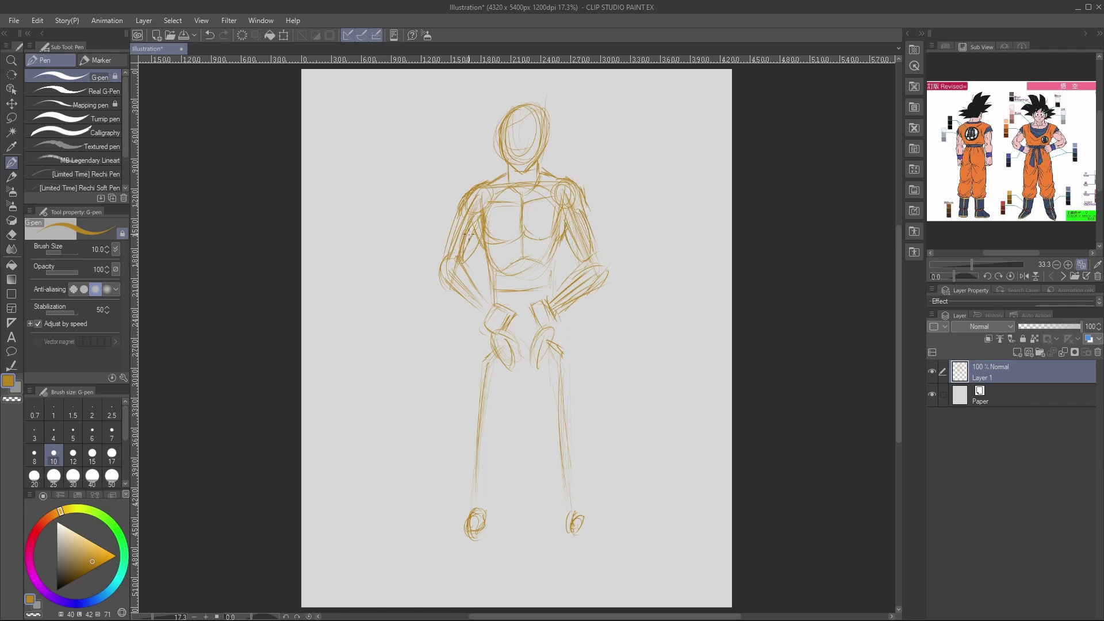
{"action": "left_click_drag", "start_coordinate": [565, 306], "coordinate": [581, 292]}
{"action": "mouse_move", "coordinate": [451, 241]}
{"action": "left_mouse_down"}
{"action": "mouse_move", "coordinate": [449, 285]}
{"action": "mouse_move", "coordinate": [441, 279]}
{"action": "mouse_move", "coordinate": [463, 302]}
{"action": "mouse_move", "coordinate": [454, 293]}
{"action": "left_mouse_up"}
{"action": "key", "text": "ctrl+space"}
{"action": "left_click_drag", "start_coordinate": [572, 265], "coordinate": [588, 184]}
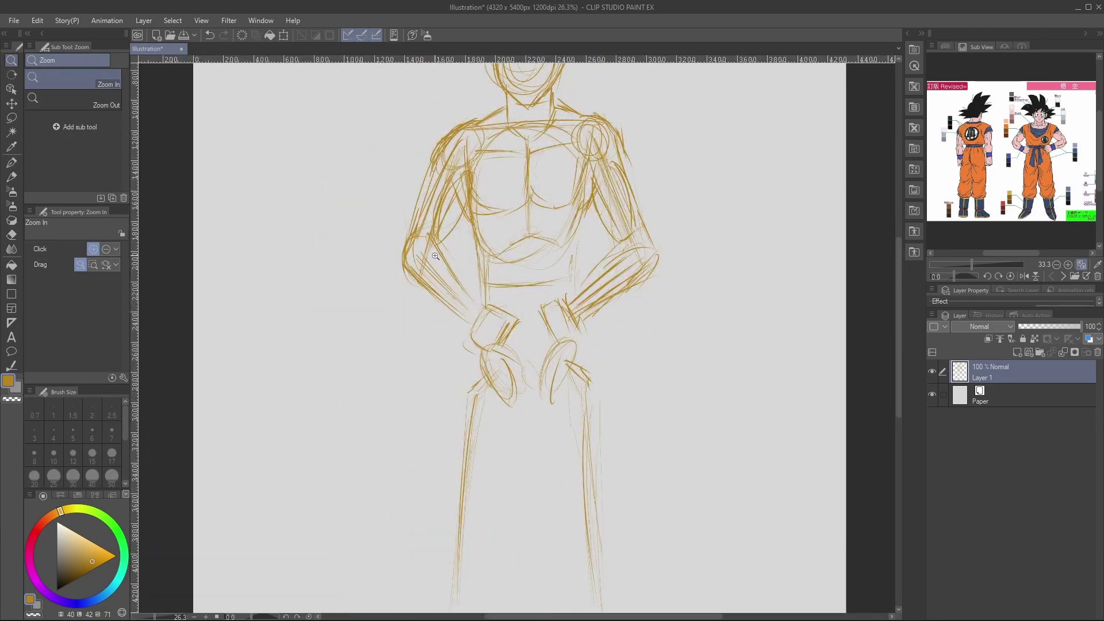
{"action": "left_click_drag", "start_coordinate": [439, 251], "coordinate": [467, 289]}
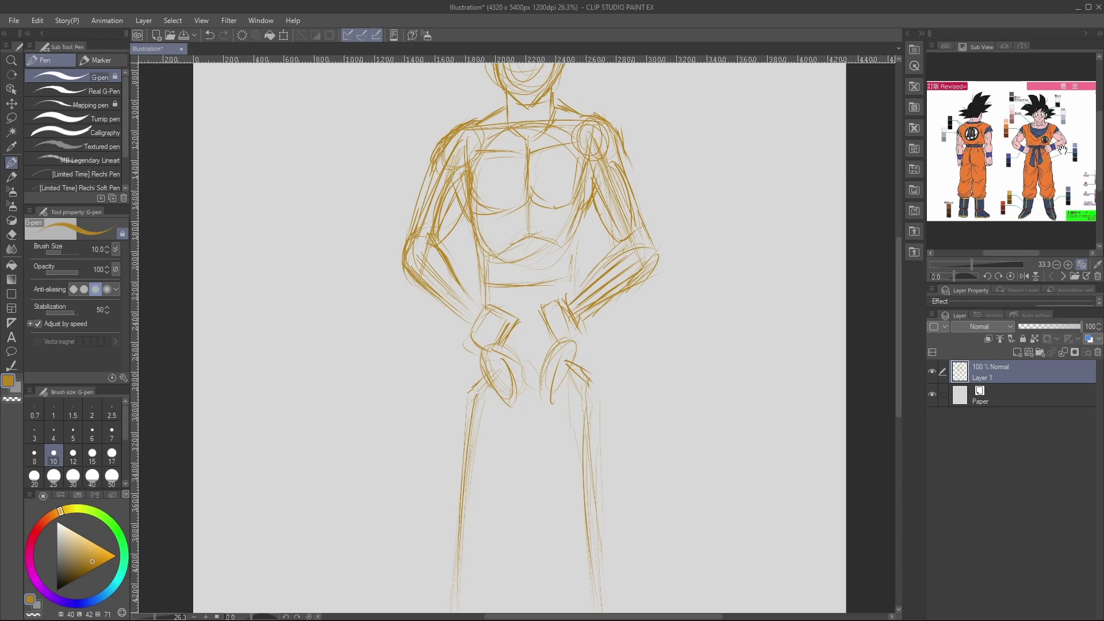
Enlarge the reference to 100% around Goku's bent arm and bulk up the outer arm and elbow contours.
{"action": "left_click", "coordinate": [1068, 265]}
{"action": "left_click", "coordinate": [1068, 264]}
{"action": "left_click_drag", "start_coordinate": [1021, 253], "coordinate": [1047, 253]}
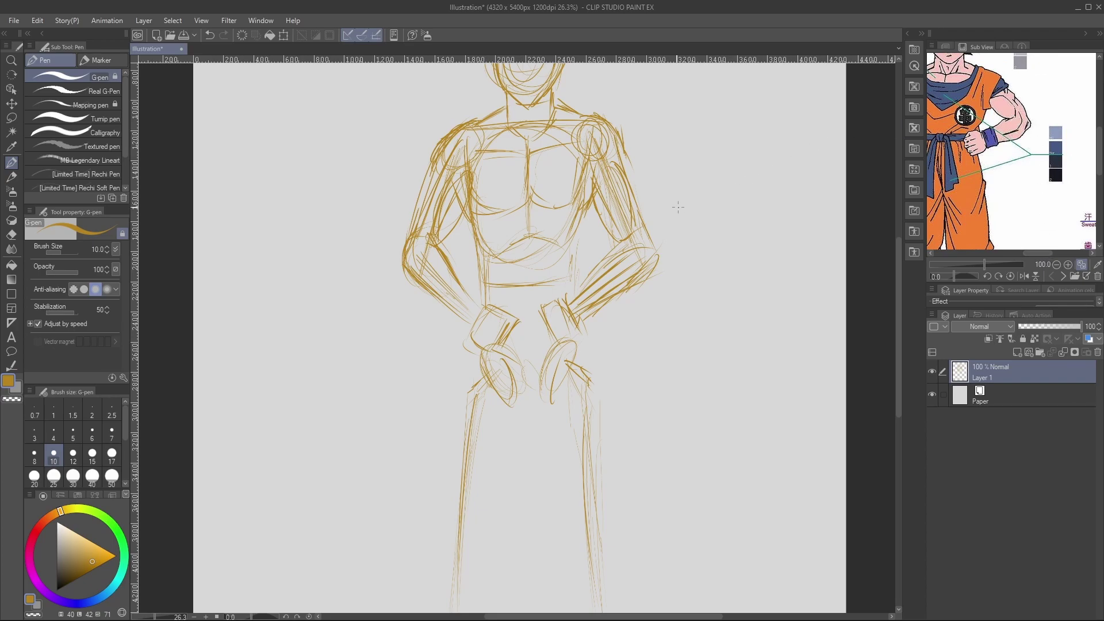
{"action": "left_click_drag", "start_coordinate": [640, 277], "coordinate": [658, 255]}
{"action": "left_click_drag", "start_coordinate": [635, 190], "coordinate": [650, 233]}
{"action": "mouse_move", "coordinate": [431, 158]}
{"action": "left_mouse_down"}
{"action": "mouse_move", "coordinate": [412, 213]}
{"action": "mouse_move", "coordinate": [419, 190]}
{"action": "left_mouse_up"}
{"action": "mouse_move", "coordinate": [413, 230]}
{"action": "left_mouse_down"}
{"action": "mouse_move", "coordinate": [428, 162]}
{"action": "mouse_move", "coordinate": [403, 241]}
{"action": "mouse_move", "coordinate": [420, 199]}
{"action": "left_mouse_up"}
{"action": "mouse_move", "coordinate": [432, 157]}
{"action": "left_mouse_down"}
{"action": "mouse_move", "coordinate": [419, 178]}
{"action": "mouse_move", "coordinate": [447, 131]}
{"action": "mouse_move", "coordinate": [431, 150]}
{"action": "left_mouse_up"}
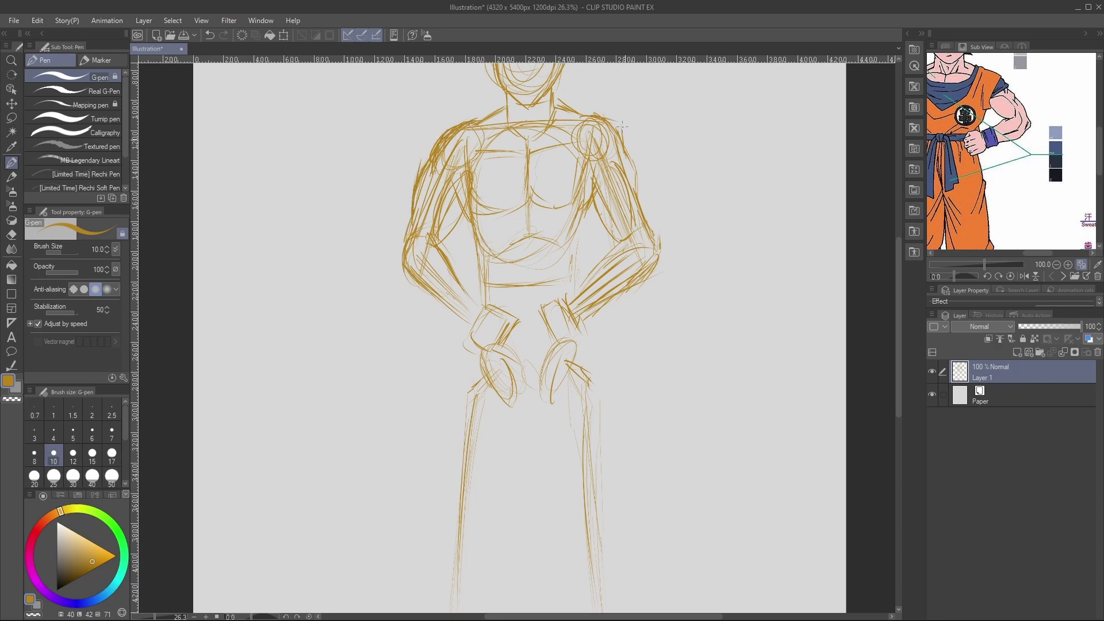
Compare the whole figure's leg length and proportions with the full-body Goku reference at 50%.
{"action": "key", "text": "/"}
{"action": "left_click_drag", "start_coordinate": [655, 316], "coordinate": [575, 316]}
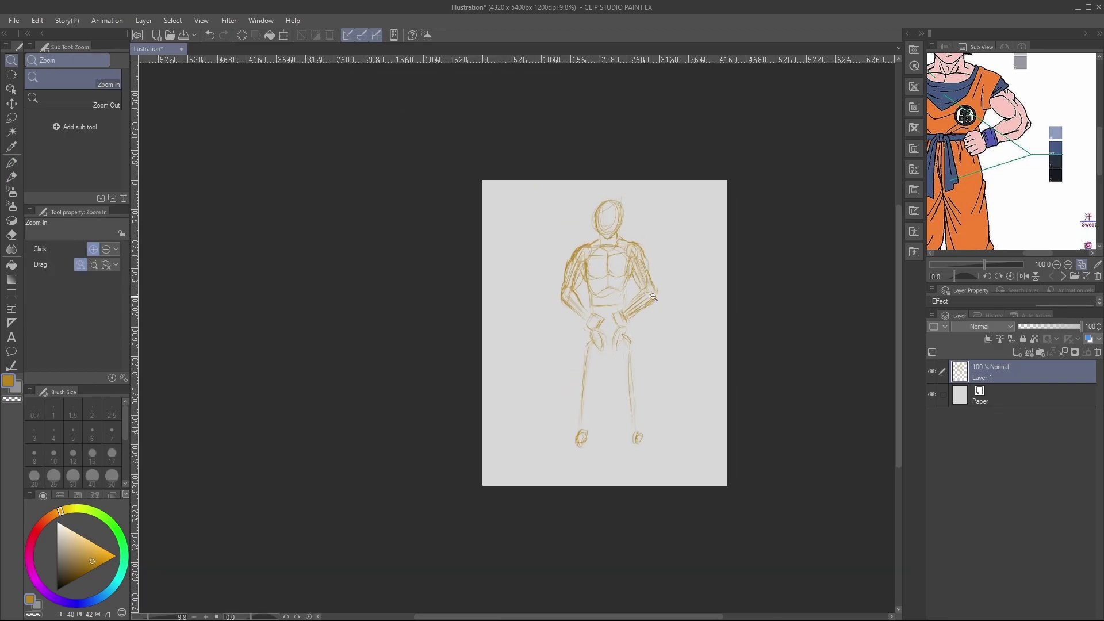
{"action": "left_click", "coordinate": [647, 371]}
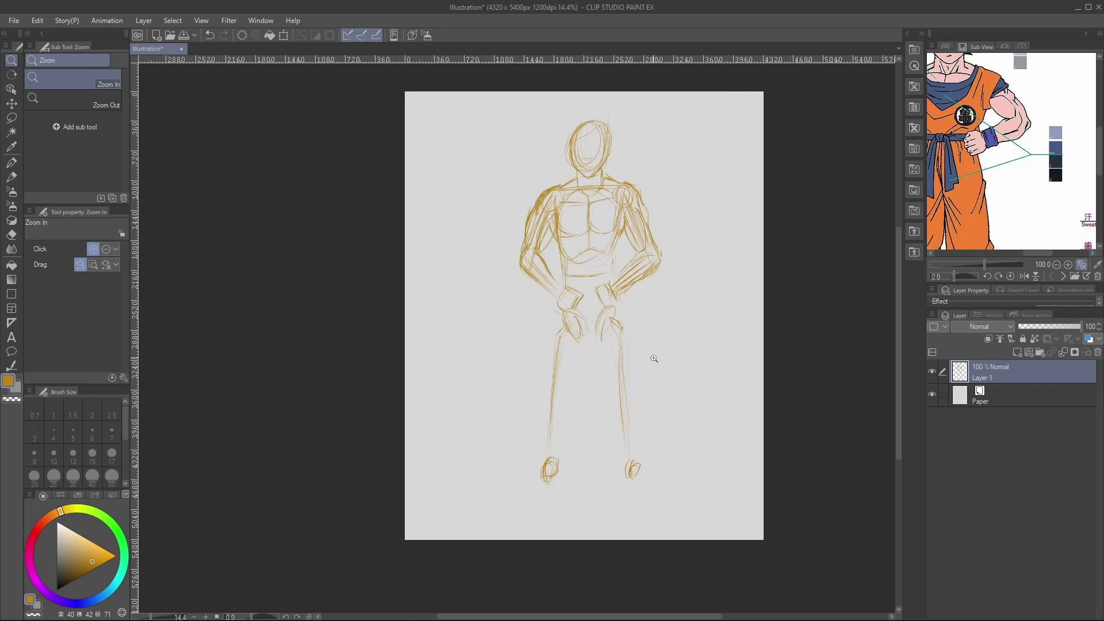
{"action": "left_click", "coordinate": [657, 357]}
{"action": "left_click", "coordinate": [1057, 264]}
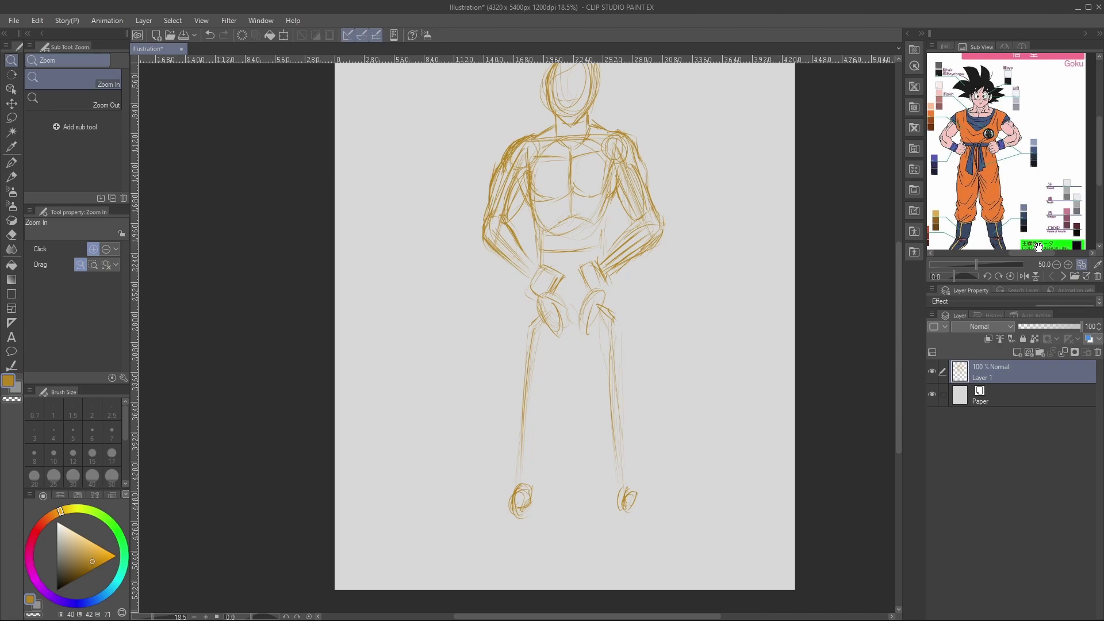
{"action": "left_click_drag", "start_coordinate": [901, 310], "coordinate": [901, 300]}
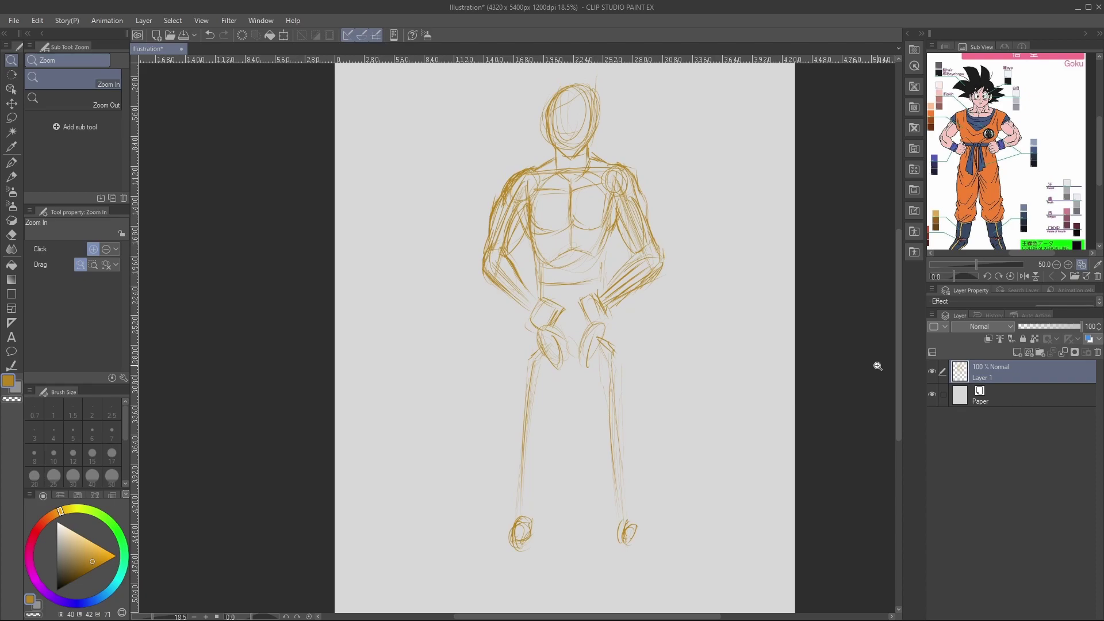
{"action": "left_click_drag", "start_coordinate": [899, 284], "coordinate": [896, 324]}
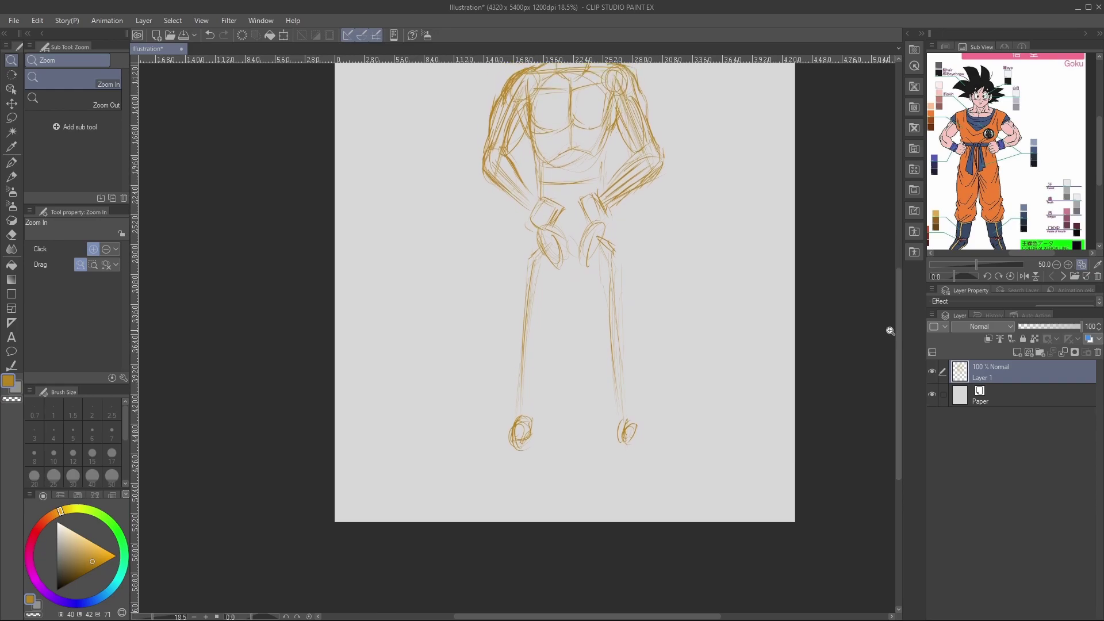
{"action": "left_click_drag", "start_coordinate": [899, 365], "coordinate": [897, 335]}
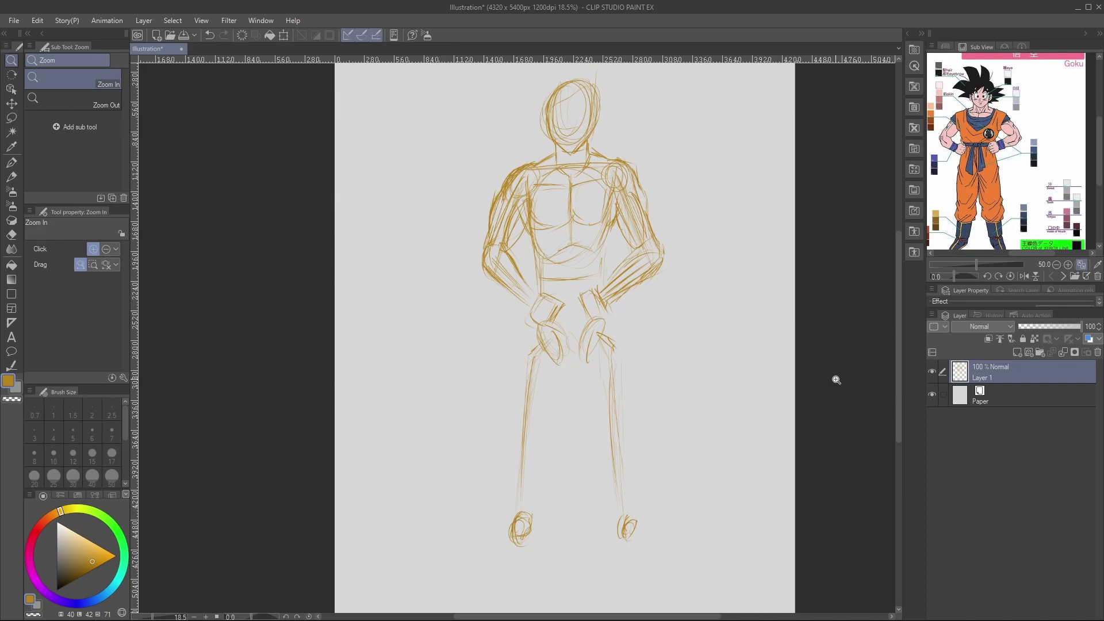
{"action": "left_click_drag", "start_coordinate": [898, 317], "coordinate": [897, 356]}
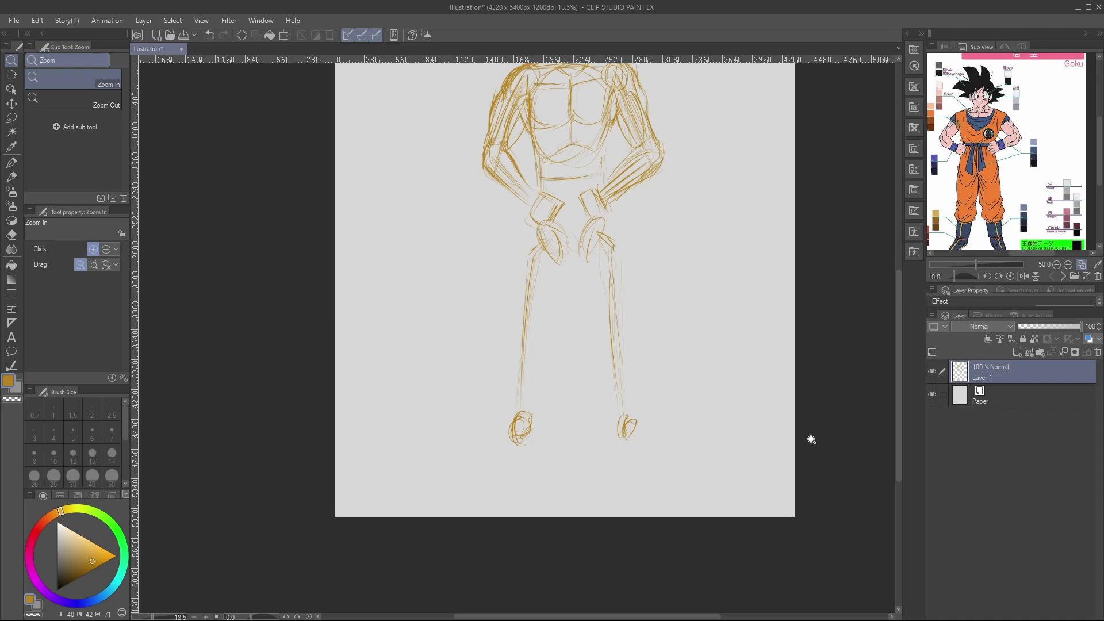
Scale the whole sketch to 96% with its aspect ratio kept and move it up the canvas.
{"action": "key", "text": "ctrl+t"}
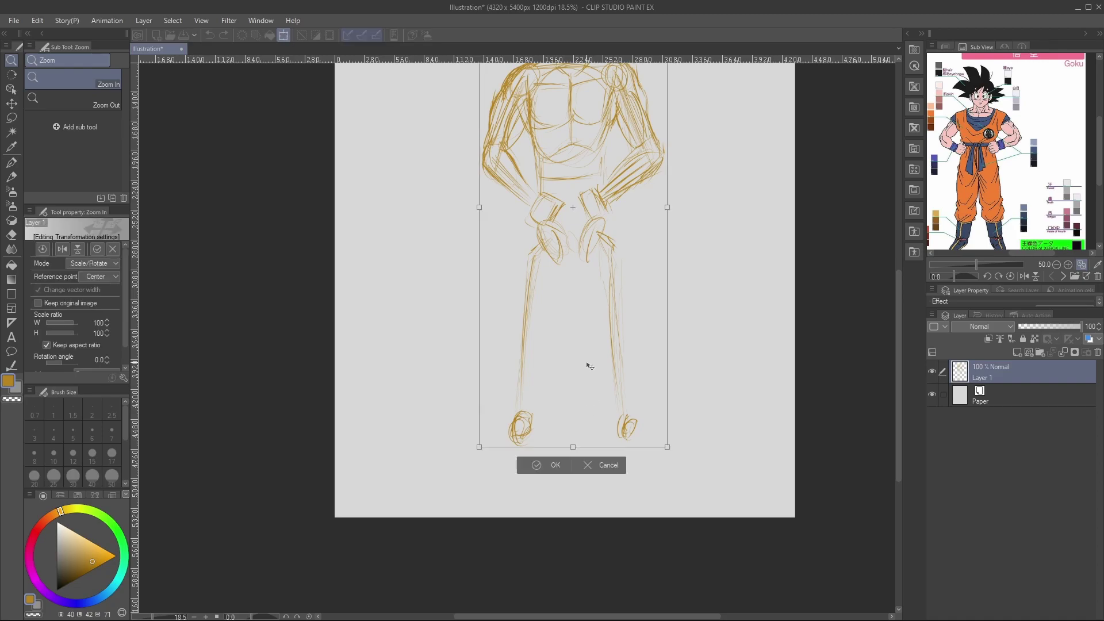
{"action": "left_click_drag", "start_coordinate": [901, 313], "coordinate": [896, 260]}
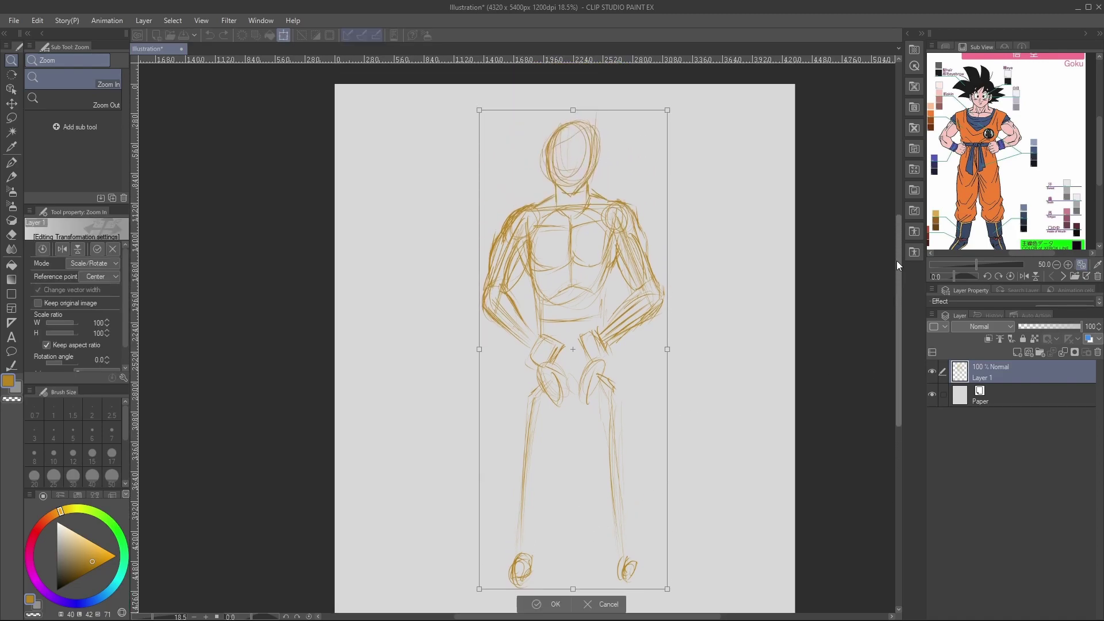
{"action": "left_click_drag", "start_coordinate": [586, 373], "coordinate": [586, 369]}
{"action": "left_click_drag", "start_coordinate": [569, 567], "coordinate": [569, 550]}
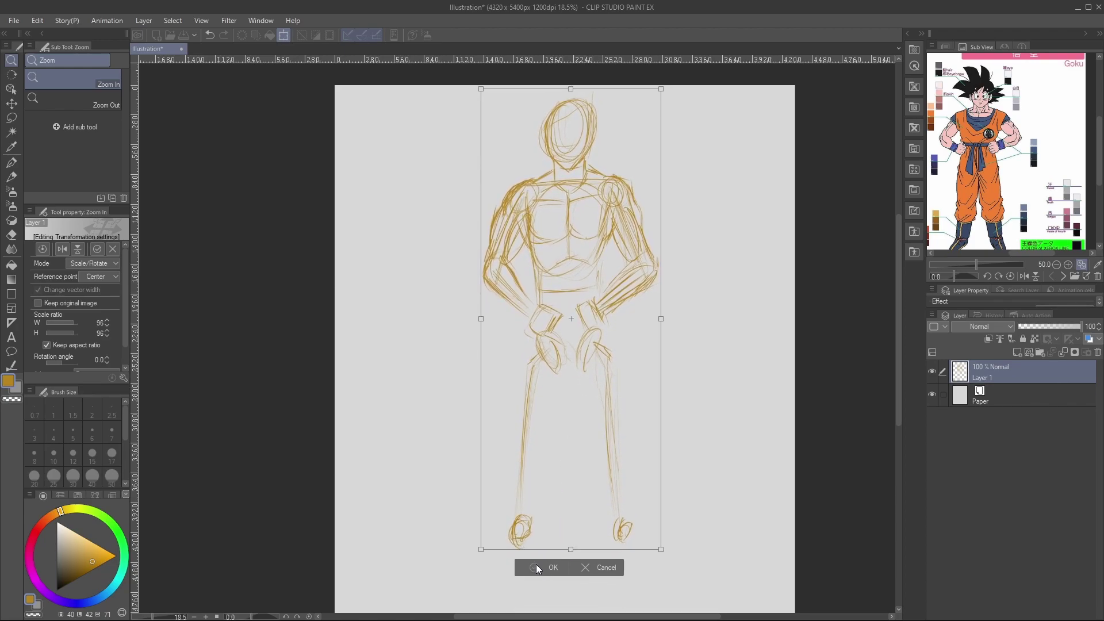
{"action": "left_click", "coordinate": [536, 565]}
Mark a lower ground position for each foot with short horizontal lines beneath the existing feet.
{"action": "left_click_drag", "start_coordinate": [902, 312], "coordinate": [896, 322]}
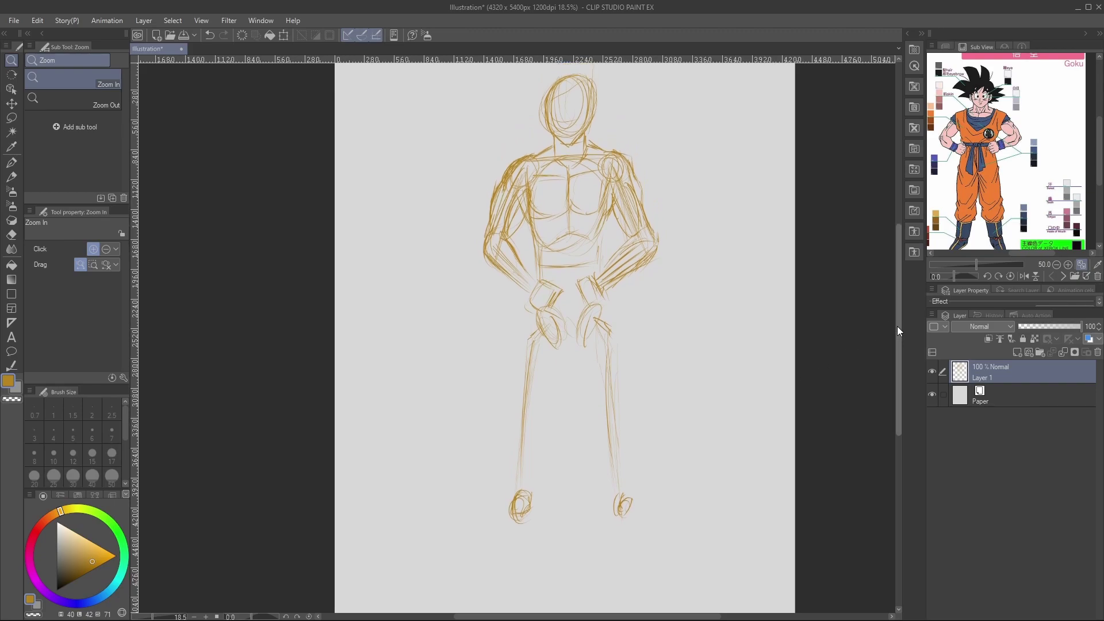
{"action": "left_click_drag", "start_coordinate": [897, 327], "coordinate": [898, 374]}
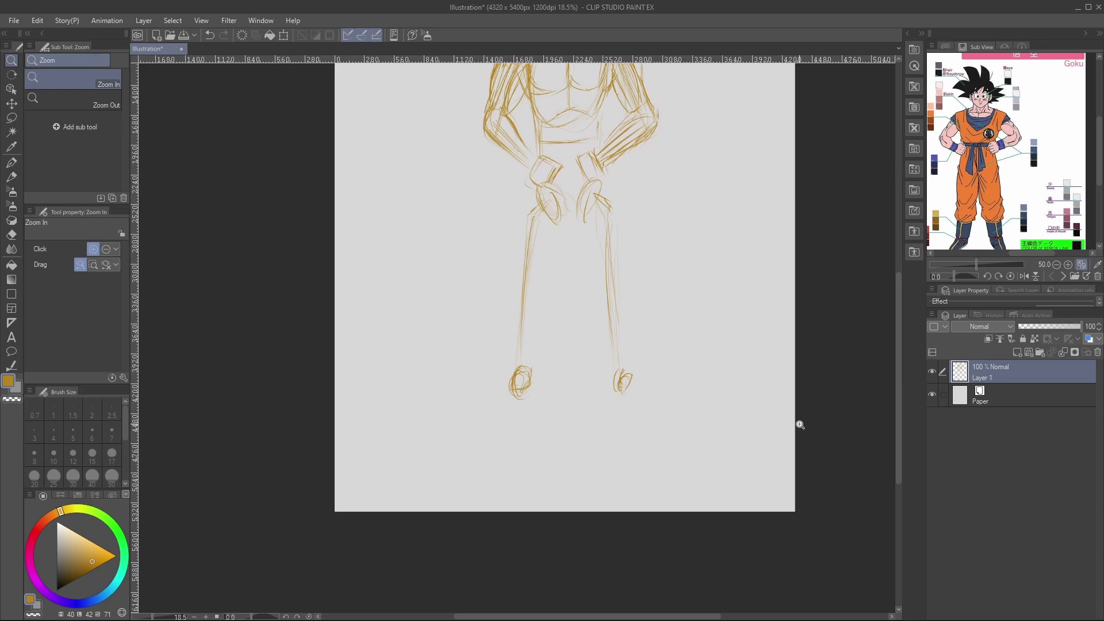
{"action": "key", "text": "p"}
{"action": "left_click_drag", "start_coordinate": [612, 453], "coordinate": [625, 454]}
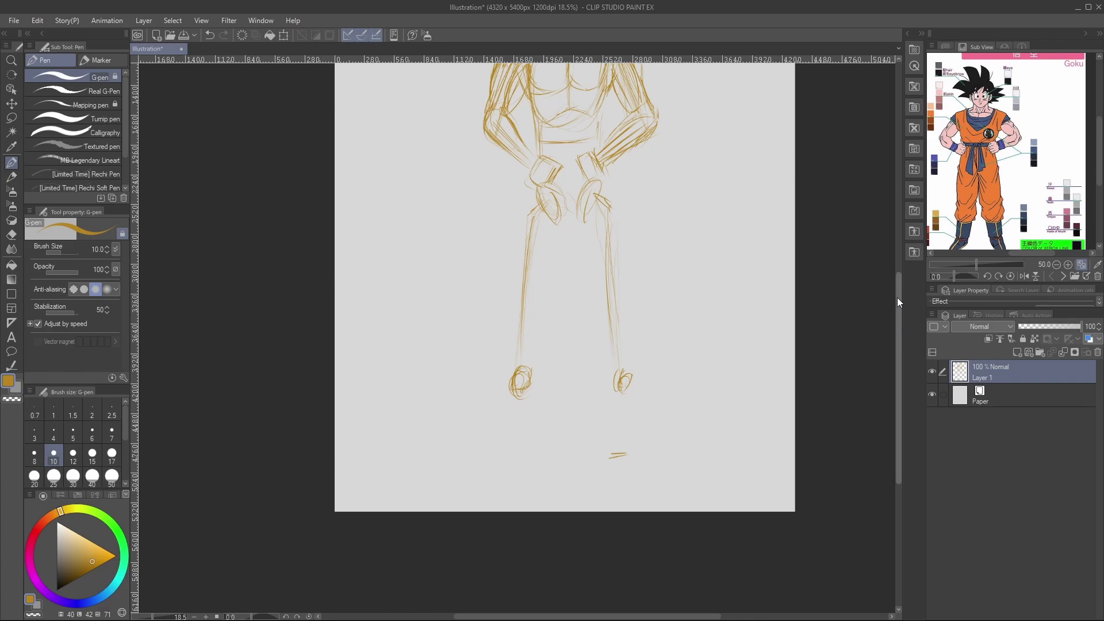
{"action": "left_click_drag", "start_coordinate": [898, 321], "coordinate": [895, 262]}
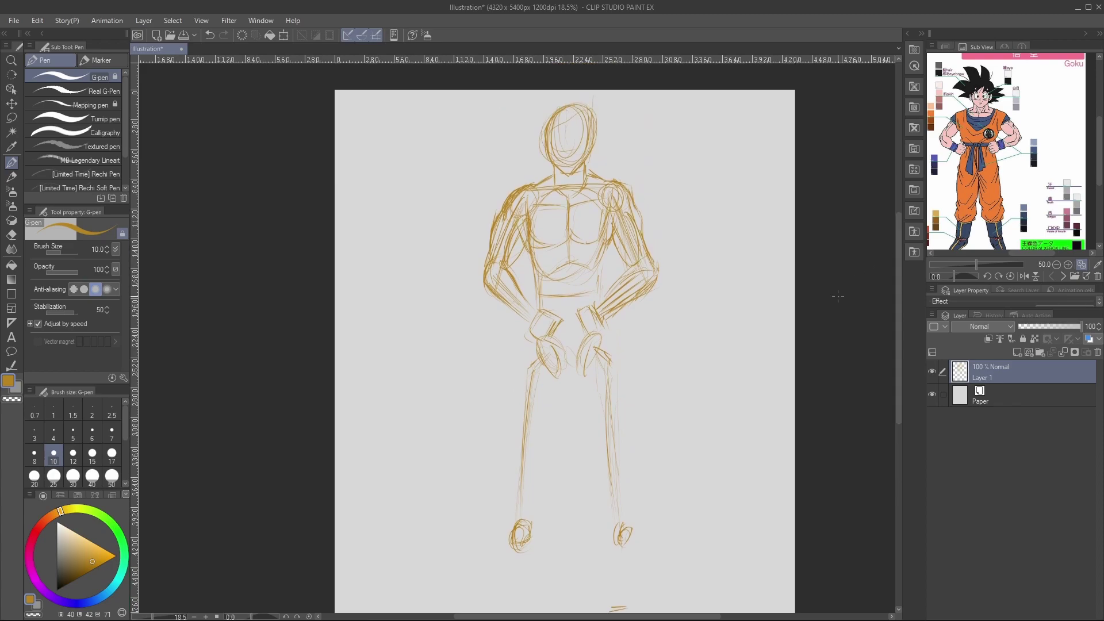
{"action": "left_click_drag", "start_coordinate": [897, 260], "coordinate": [895, 299]}
{"action": "left_click_drag", "start_coordinate": [510, 509], "coordinate": [549, 508]}
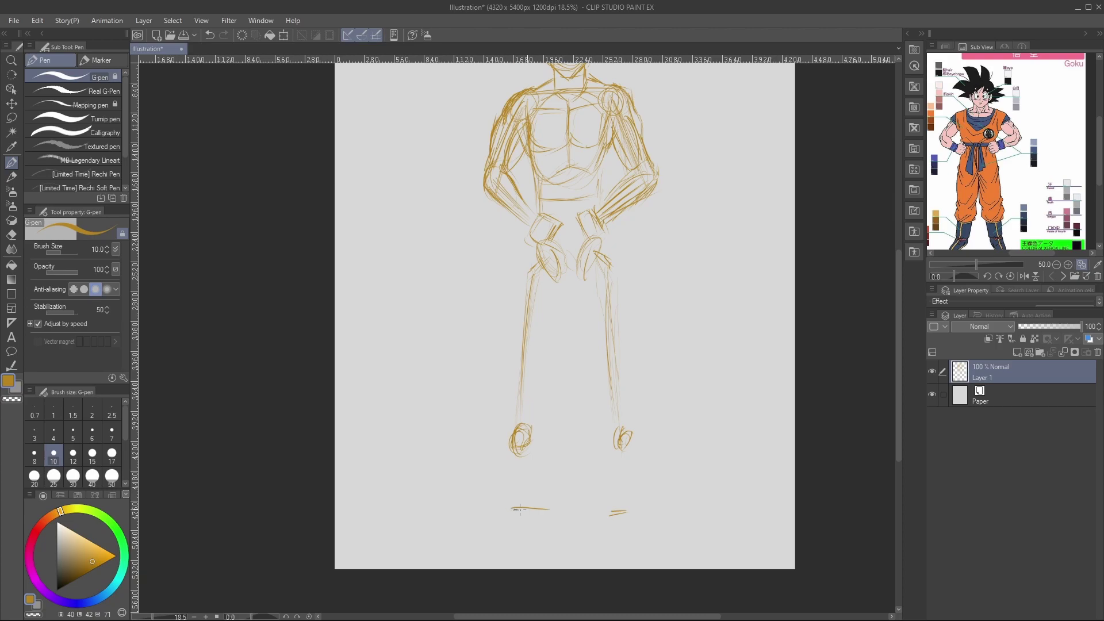
Erase the old foot ovals from both legs with the Hard eraser.
{"action": "key", "text": "e"}
{"action": "mouse_move", "coordinate": [523, 440]}
{"action": "left_mouse_down"}
{"action": "mouse_move", "coordinate": [510, 440]}
{"action": "mouse_move", "coordinate": [525, 453]}
{"action": "left_mouse_up"}
{"action": "left_click", "coordinate": [75, 78]}
{"action": "mouse_move", "coordinate": [614, 430]}
{"action": "left_mouse_down"}
{"action": "mouse_move", "coordinate": [619, 456]}
{"action": "mouse_move", "coordinate": [629, 431]}
{"action": "mouse_move", "coordinate": [617, 414]}
{"action": "mouse_move", "coordinate": [621, 498]}
{"action": "left_mouse_up"}
Lengthen both legs from the hips down to the ground marks and sketch a new foot oval on each.
{"action": "key", "text": "p"}
{"action": "left_click_drag", "start_coordinate": [524, 386], "coordinate": [518, 480]}
{"action": "left_click_drag", "start_coordinate": [620, 399], "coordinate": [617, 455]}
{"action": "left_click_drag", "start_coordinate": [604, 269], "coordinate": [624, 481]}
{"action": "left_click_drag", "start_coordinate": [607, 288], "coordinate": [629, 486]}
{"action": "left_click_drag", "start_coordinate": [534, 264], "coordinate": [517, 491]}
{"action": "left_click_drag", "start_coordinate": [516, 362], "coordinate": [514, 424]}
{"action": "left_click_drag", "start_coordinate": [614, 288], "coordinate": [624, 417]}
{"action": "left_click_drag", "start_coordinate": [514, 483], "coordinate": [513, 515]}
{"action": "mouse_move", "coordinate": [619, 484]}
{"action": "left_mouse_down"}
{"action": "mouse_move", "coordinate": [630, 494]}
{"action": "mouse_move", "coordinate": [617, 516]}
{"action": "mouse_move", "coordinate": [632, 513]}
{"action": "left_mouse_up"}
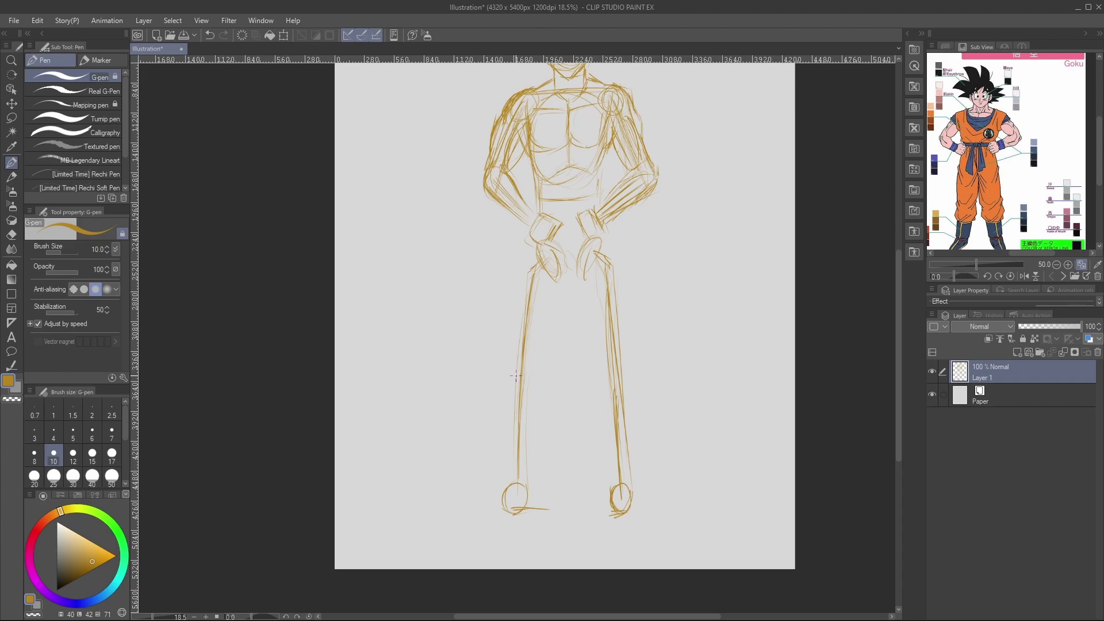
Mark both knees with short horizontal lines and small boxes midway down the legs.
{"action": "mouse_move", "coordinate": [606, 371]}
{"action": "left_mouse_down"}
{"action": "mouse_move", "coordinate": [624, 363]}
{"action": "mouse_move", "coordinate": [633, 375]}
{"action": "left_mouse_up"}
{"action": "left_click_drag", "start_coordinate": [509, 372], "coordinate": [528, 377]}
{"action": "left_click_drag", "start_coordinate": [612, 384], "coordinate": [620, 366]}
Sample the sketch's gold line colour and add a short crotch line between the pelvis ovals.
{"action": "left_click", "coordinate": [536, 234], "text": "alt"}
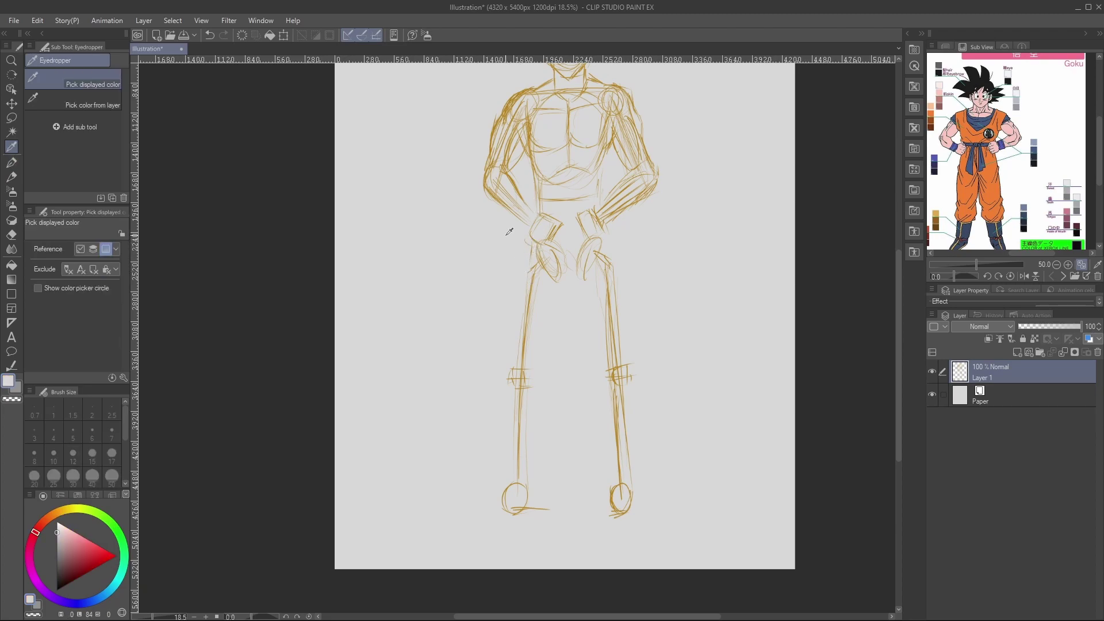
{"action": "left_click", "coordinate": [510, 104]}
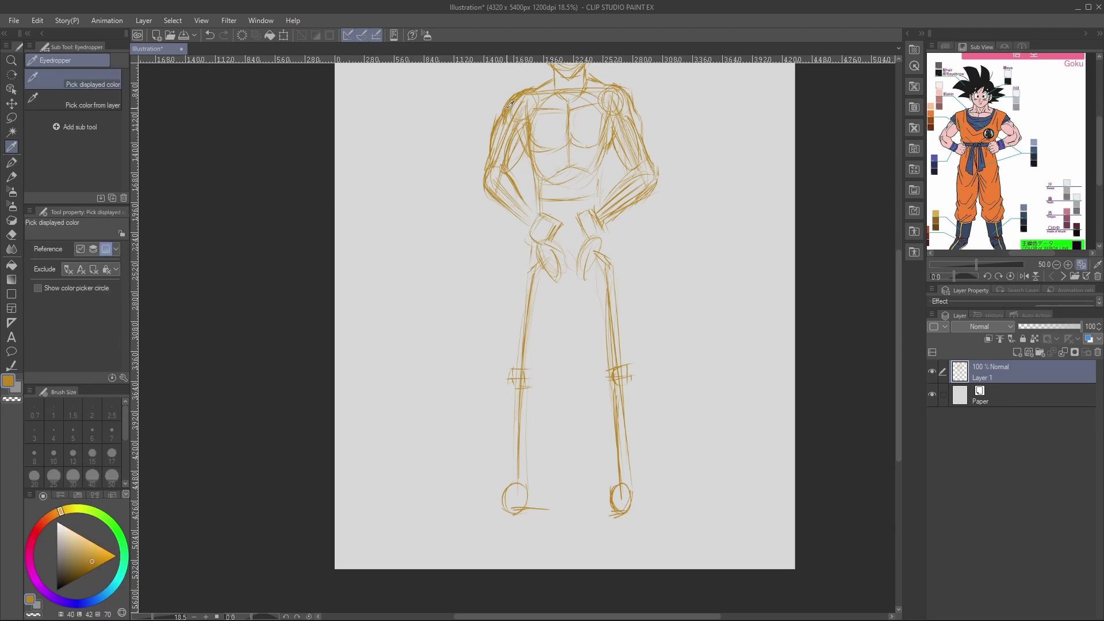
{"action": "key", "text": "p"}
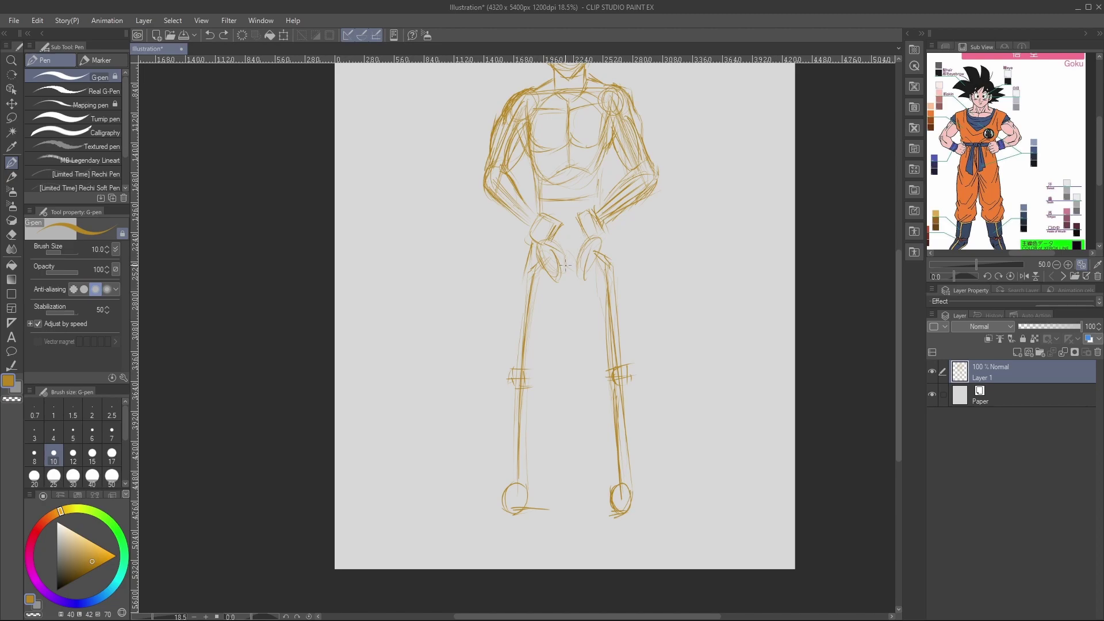
{"action": "left_click_drag", "start_coordinate": [561, 286], "coordinate": [576, 284]}
Mirror the canvas view horizontally to check the figure's symmetry.
{"action": "key", "text": "slash"}
{"action": "left_click_drag", "start_coordinate": [689, 219], "coordinate": [680, 182]}
{"action": "left_click_drag", "start_coordinate": [686, 142], "coordinate": [698, 149]}
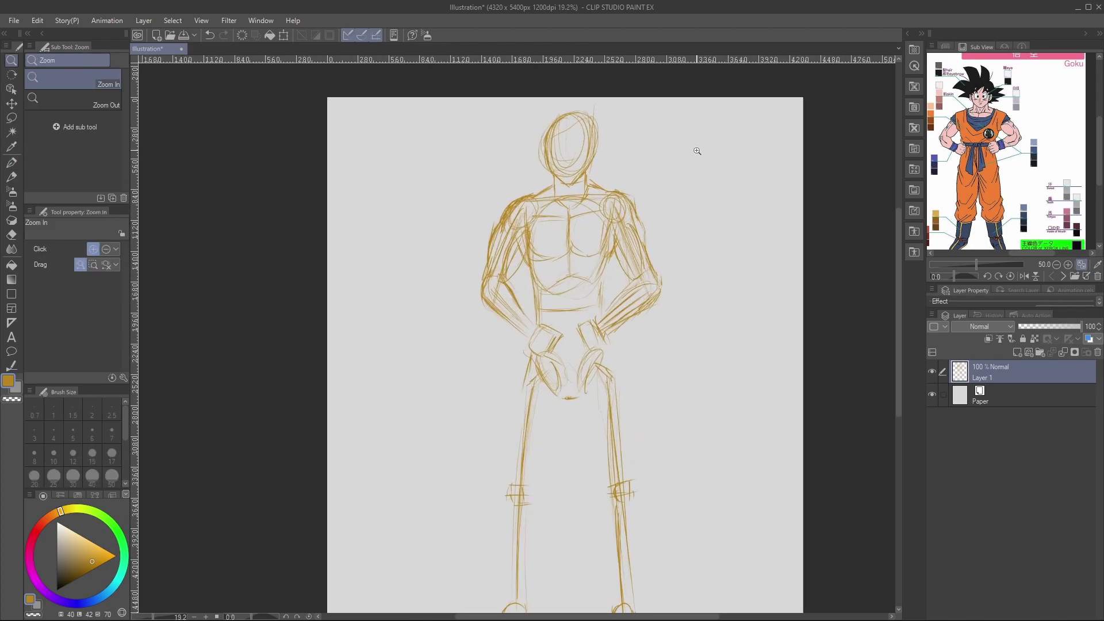
{"action": "left_click", "coordinate": [949, 46]}
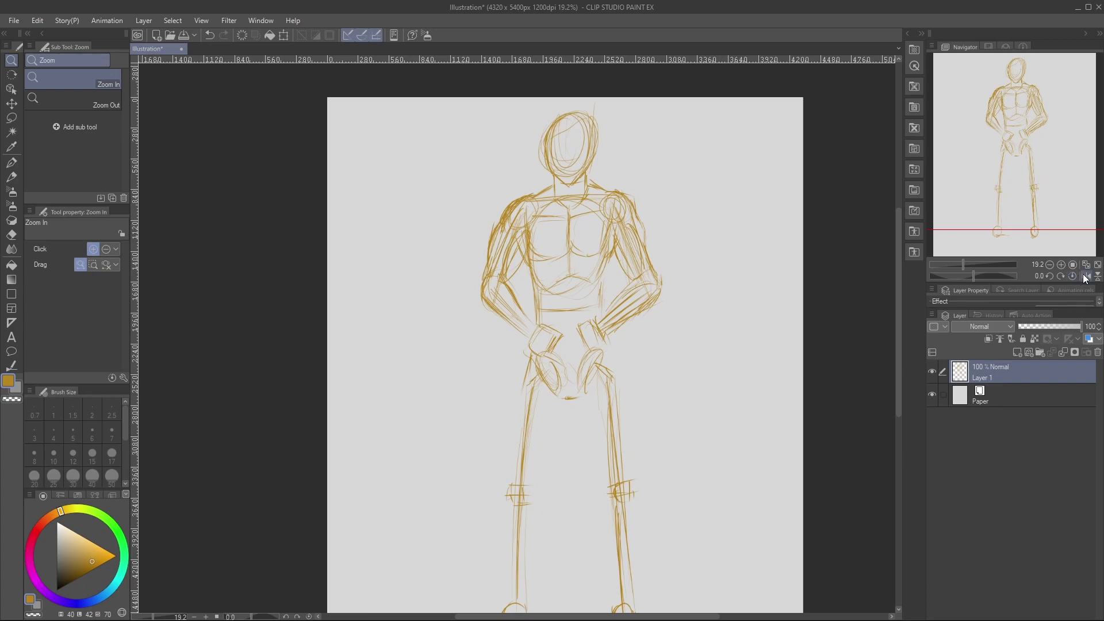
{"action": "left_click", "coordinate": [1086, 276]}
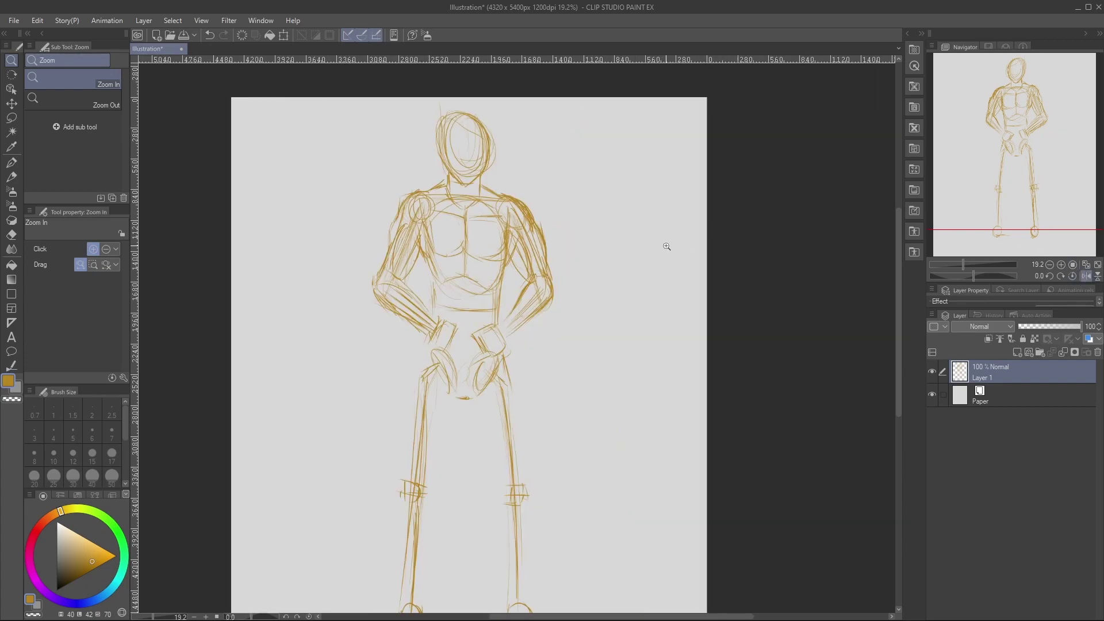
Correct the mirrored figure by refining the head contour, torso side, outer shoulder and the hand at the hip.
{"action": "key", "text": "p"}
{"action": "left_click_drag", "start_coordinate": [480, 177], "coordinate": [484, 121]}
{"action": "mouse_move", "coordinate": [445, 160]}
{"action": "left_mouse_down"}
{"action": "mouse_move", "coordinate": [445, 121]}
{"action": "mouse_move", "coordinate": [442, 132]}
{"action": "mouse_move", "coordinate": [463, 115]}
{"action": "mouse_move", "coordinate": [487, 150]}
{"action": "mouse_move", "coordinate": [474, 106]}
{"action": "left_mouse_up"}
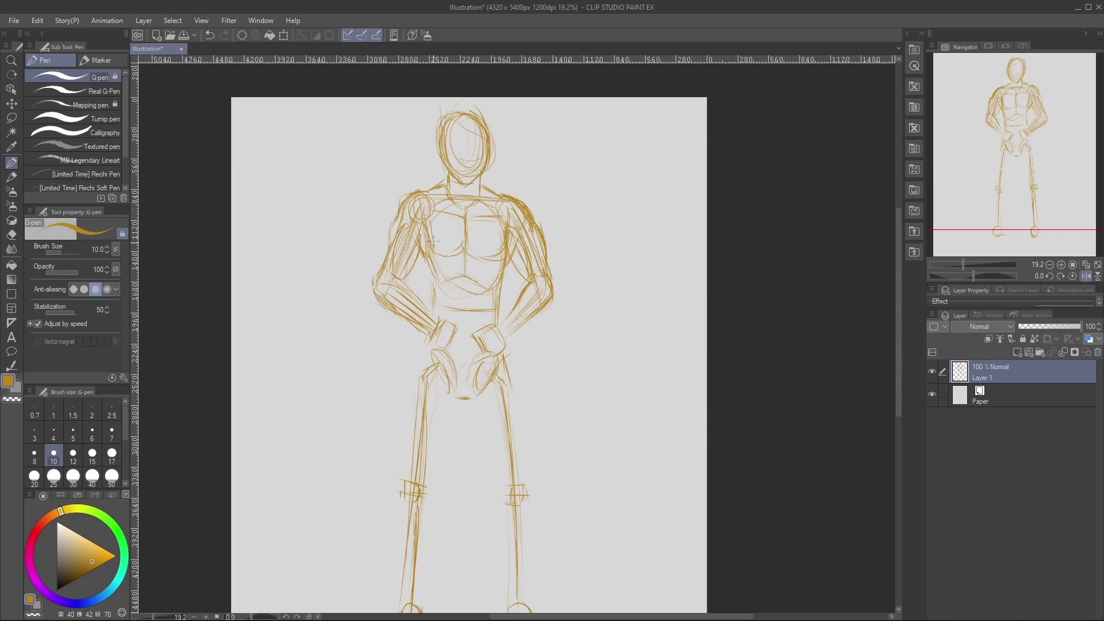
{"action": "left_click_drag", "start_coordinate": [429, 275], "coordinate": [419, 258]}
{"action": "key", "text": "e"}
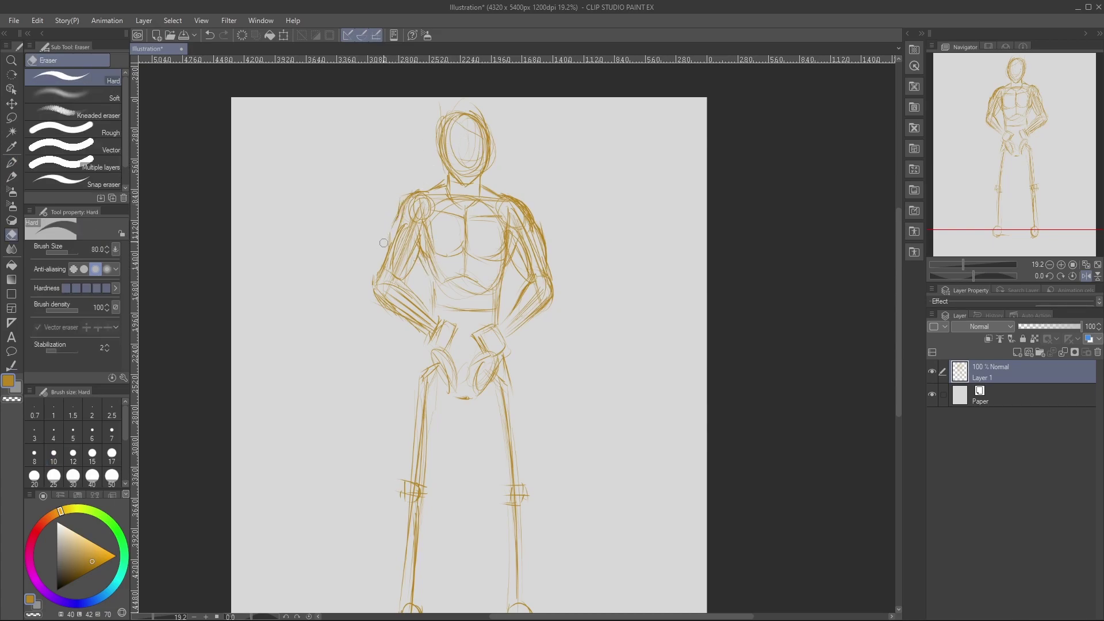
{"action": "key", "text": "p"}
{"action": "left_click_drag", "start_coordinate": [418, 196], "coordinate": [398, 216]}
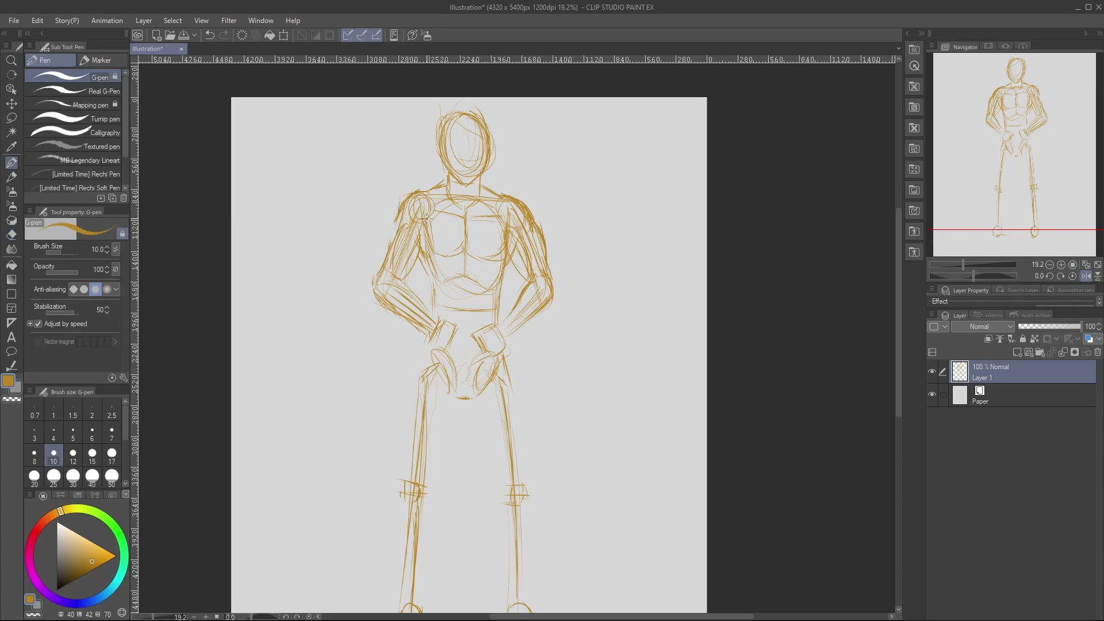
{"action": "left_click_drag", "start_coordinate": [457, 332], "coordinate": [435, 350]}
Place a vertical two-line symmetrical ruler along the figure's centre and switch back to the G-pen.
{"action": "left_click", "coordinate": [11, 323]}
{"action": "left_click", "coordinate": [96, 183]}
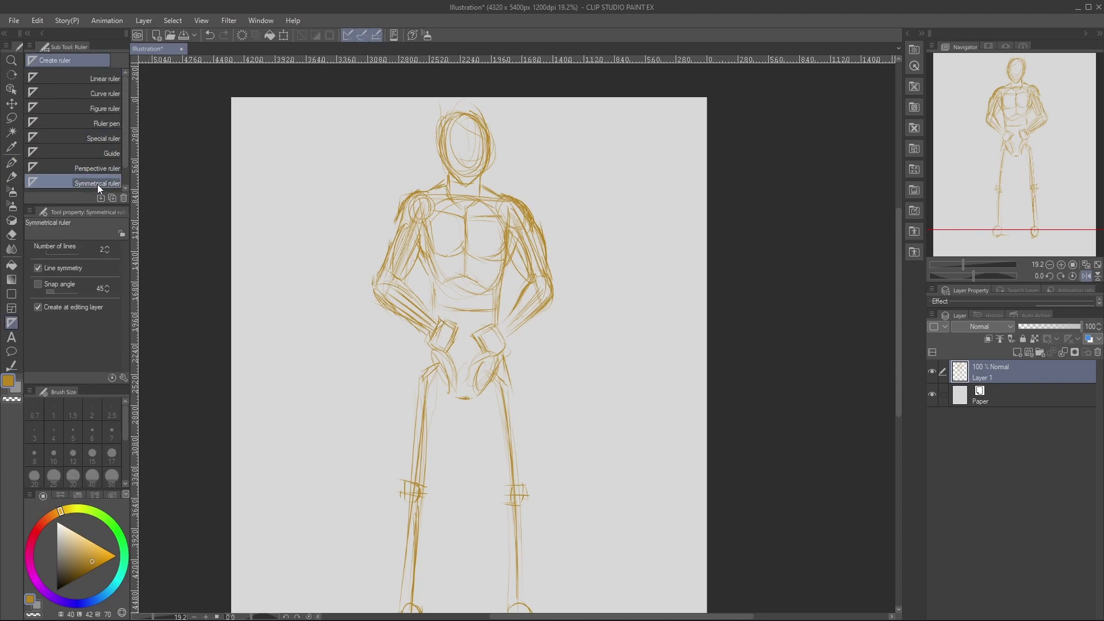
{"action": "left_click_drag", "start_coordinate": [466, 104], "coordinate": [464, 501]}
{"action": "key", "text": "p"}
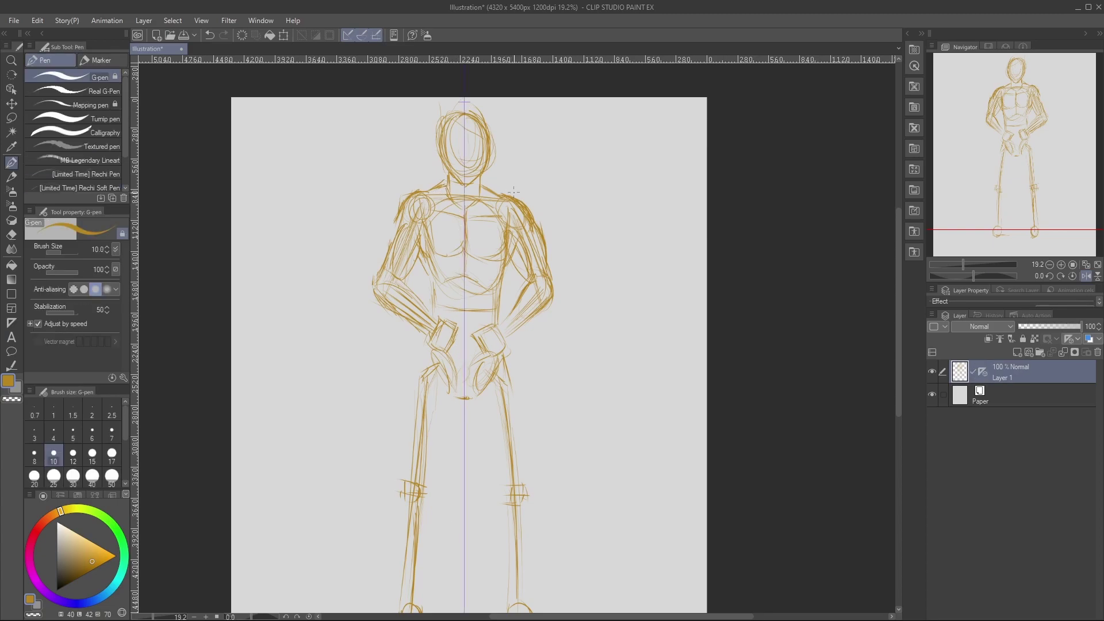
Strengthen the upper-arm and forearm outlines and draw the outer and inner thigh contours symmetrically.
{"action": "mouse_move", "coordinate": [509, 217]}
{"action": "left_mouse_down"}
{"action": "mouse_move", "coordinate": [521, 272]}
{"action": "mouse_move", "coordinate": [506, 227]}
{"action": "mouse_move", "coordinate": [506, 251]}
{"action": "mouse_move", "coordinate": [526, 262]}
{"action": "mouse_move", "coordinate": [541, 223]}
{"action": "mouse_move", "coordinate": [547, 259]}
{"action": "left_mouse_up"}
{"action": "left_click_drag", "start_coordinate": [507, 337], "coordinate": [552, 297]}
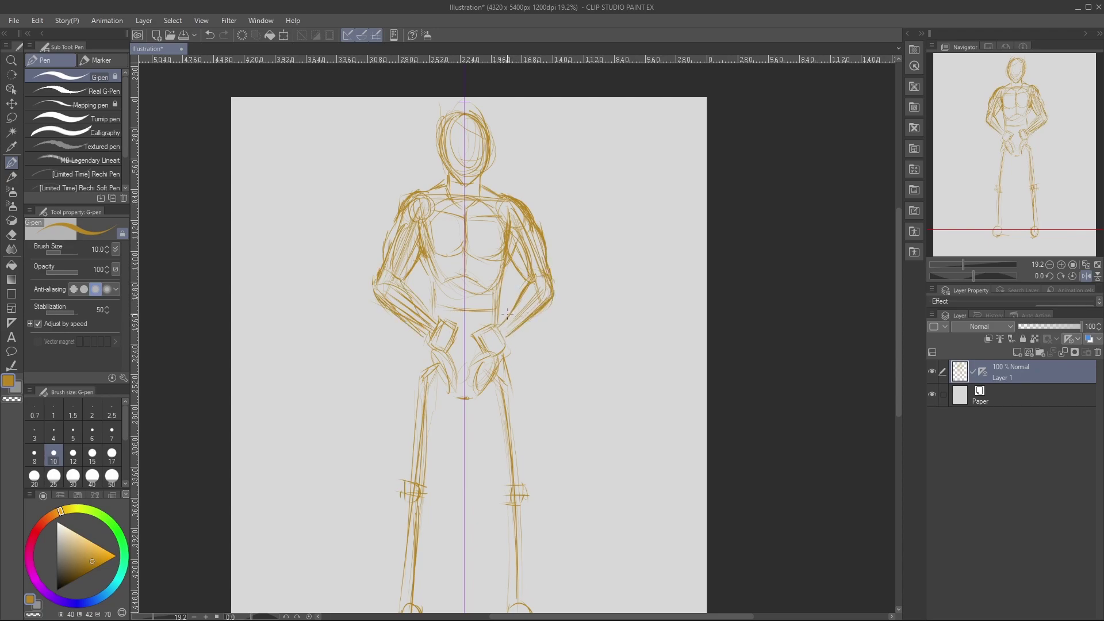
{"action": "left_click_drag", "start_coordinate": [502, 399], "coordinate": [512, 482]}
{"action": "left_click_drag", "start_coordinate": [433, 346], "coordinate": [415, 415]}
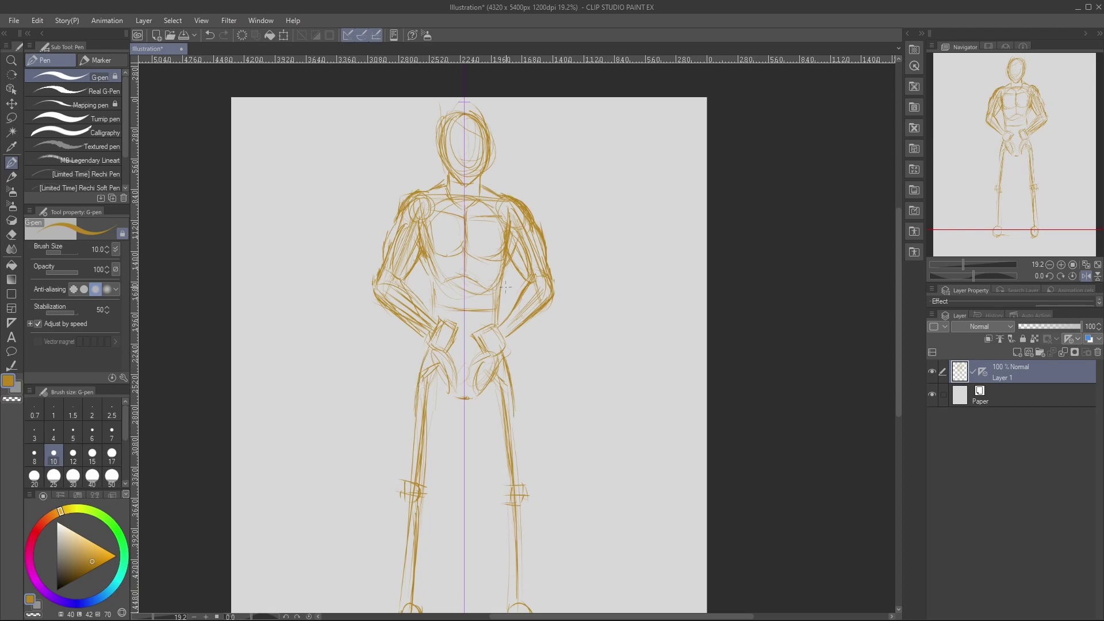
{"action": "left_click_drag", "start_coordinate": [425, 348], "coordinate": [415, 381]}
{"action": "mouse_move", "coordinate": [412, 436]}
{"action": "left_mouse_down"}
{"action": "mouse_move", "coordinate": [416, 384]}
{"action": "mouse_move", "coordinate": [457, 421]}
{"action": "mouse_move", "coordinate": [441, 478]}
{"action": "left_mouse_up"}
{"action": "left_click_drag", "start_coordinate": [412, 412], "coordinate": [403, 477]}
{"action": "left_click_drag", "start_coordinate": [407, 437], "coordinate": [414, 383]}
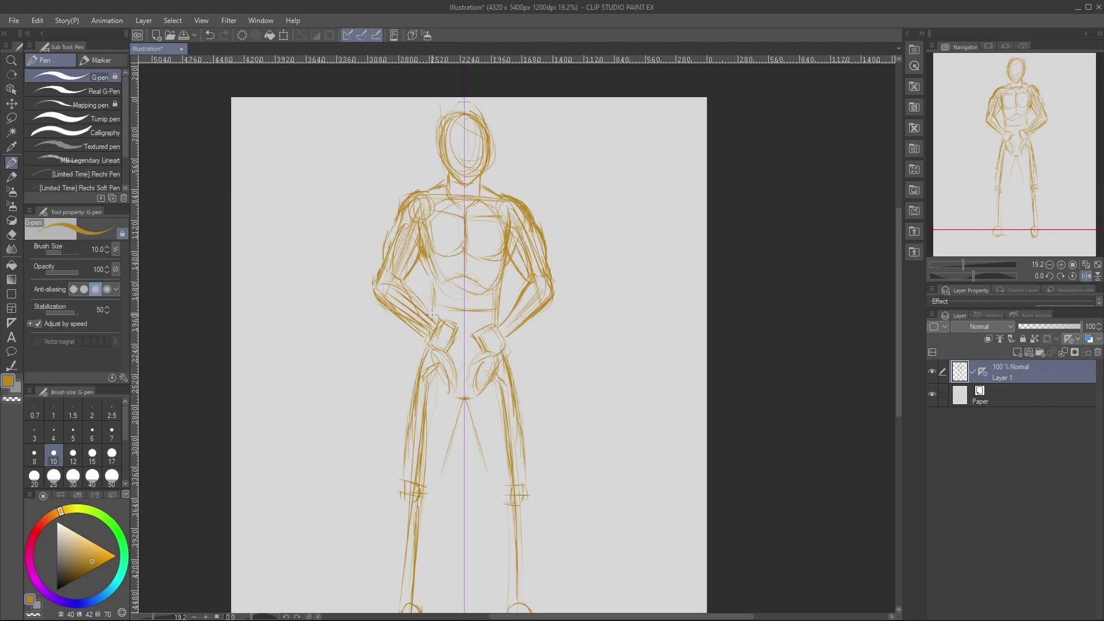
Firm up the torso sides from waist to armpit and refine the head contour, neck and upper chest lines.
{"action": "mouse_move", "coordinate": [498, 322]}
{"action": "left_mouse_down"}
{"action": "mouse_move", "coordinate": [511, 215]}
{"action": "mouse_move", "coordinate": [505, 250]}
{"action": "mouse_move", "coordinate": [513, 229]}
{"action": "left_mouse_up"}
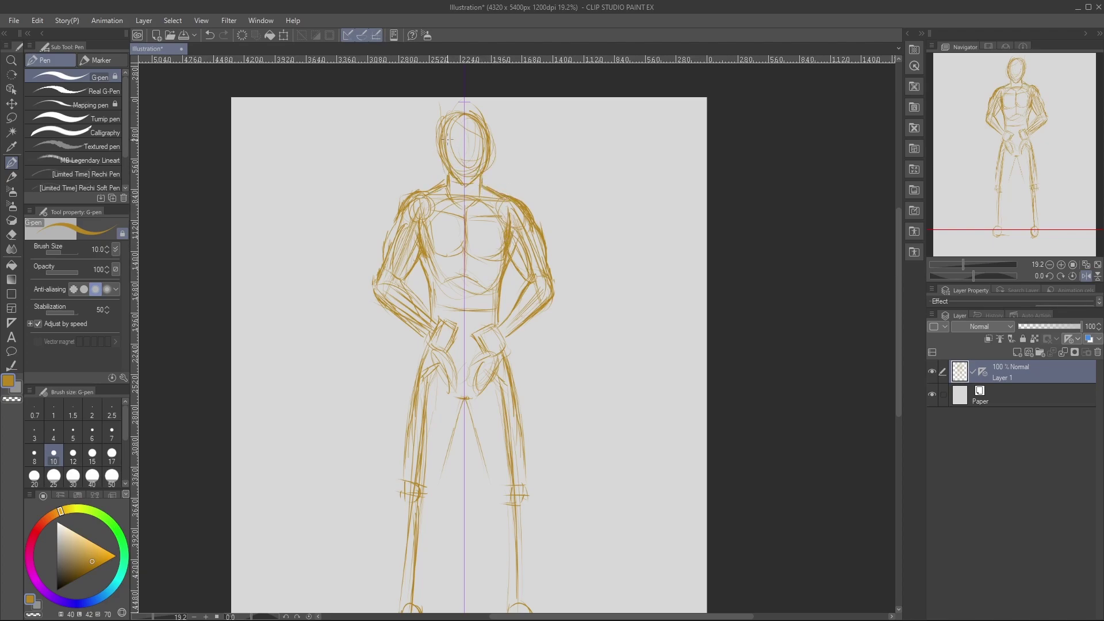
{"action": "mouse_move", "coordinate": [455, 173]}
{"action": "left_mouse_down"}
{"action": "mouse_move", "coordinate": [460, 182]}
{"action": "mouse_move", "coordinate": [440, 155]}
{"action": "mouse_move", "coordinate": [443, 118]}
{"action": "mouse_move", "coordinate": [486, 121]}
{"action": "left_mouse_up"}
{"action": "left_click_drag", "start_coordinate": [449, 175], "coordinate": [452, 195]}
{"action": "mouse_move", "coordinate": [478, 176]}
{"action": "left_mouse_down"}
{"action": "mouse_move", "coordinate": [481, 209]}
{"action": "mouse_move", "coordinate": [502, 204]}
{"action": "mouse_move", "coordinate": [465, 222]}
{"action": "left_mouse_up"}
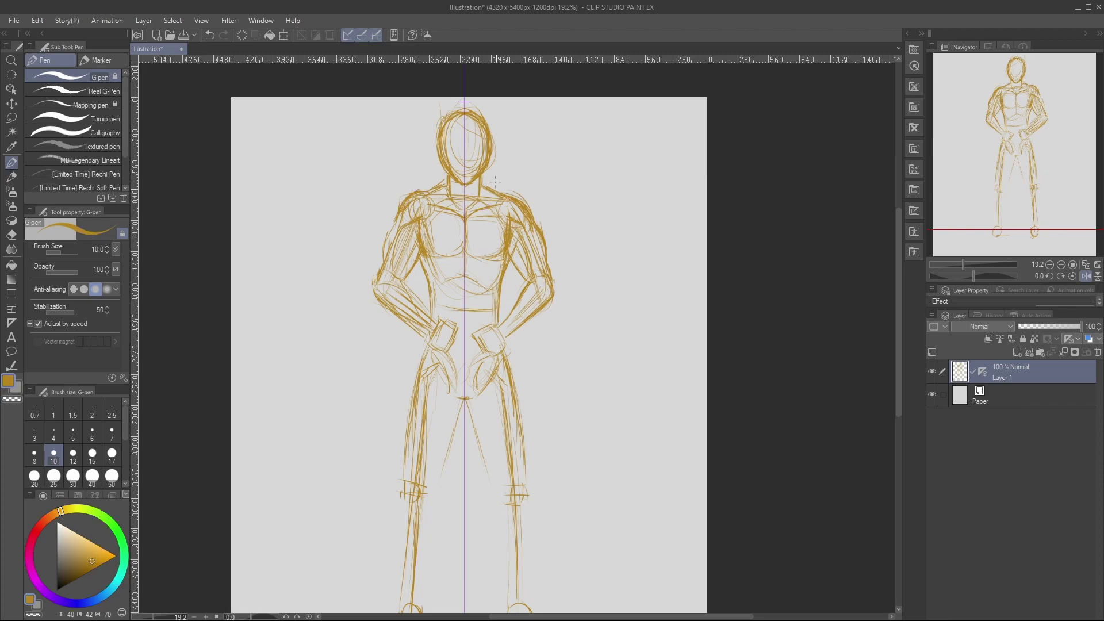
Undo the last stroke and bring up the Goku character sheet as reference, framed on his legs and boots.
{"action": "left_click_drag", "start_coordinate": [899, 267], "coordinate": [899, 309]}
{"action": "key", "text": "ctrl+z"}
{"action": "left_click", "coordinate": [989, 45]}
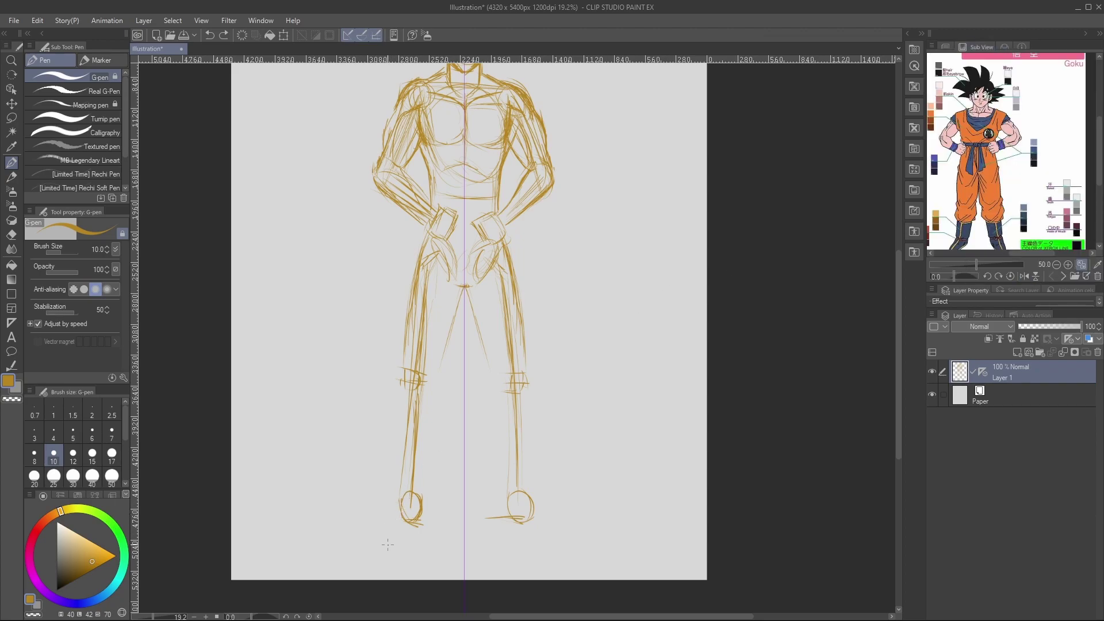
{"action": "left_click_drag", "start_coordinate": [1097, 135], "coordinate": [1098, 153]}
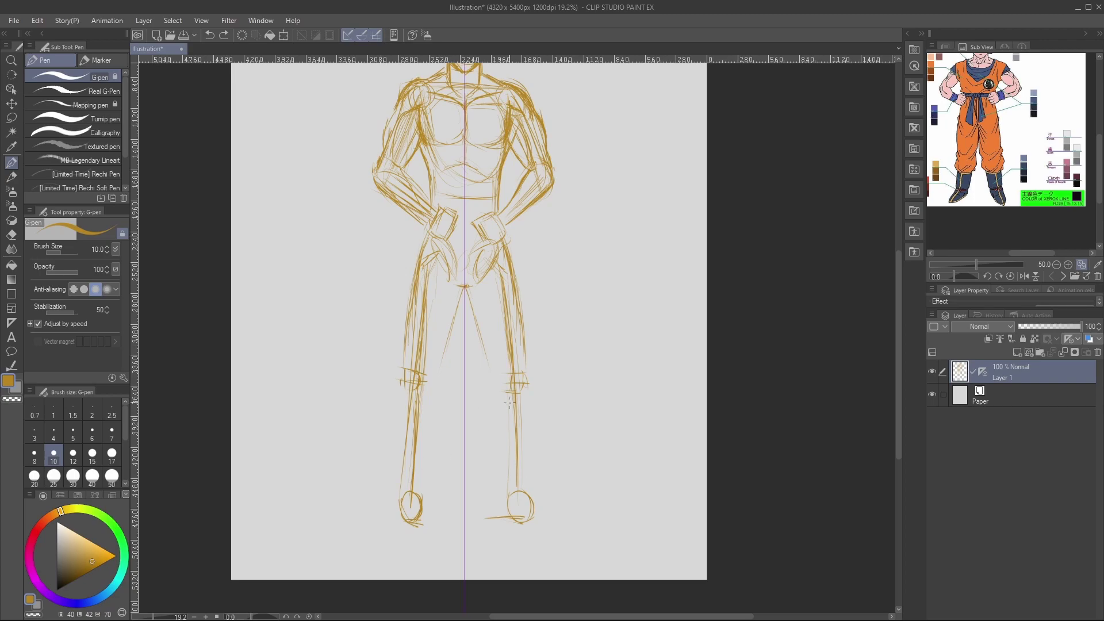
Sketch both feet symmetrically below the ankle ovals as pointed shapes turned outwards, with instep lines across them.
{"action": "mouse_move", "coordinate": [401, 498]}
{"action": "left_mouse_down"}
{"action": "mouse_move", "coordinate": [382, 539]}
{"action": "mouse_move", "coordinate": [426, 516]}
{"action": "mouse_move", "coordinate": [387, 547]}
{"action": "mouse_move", "coordinate": [399, 545]}
{"action": "mouse_move", "coordinate": [381, 549]}
{"action": "mouse_move", "coordinate": [385, 537]}
{"action": "left_mouse_up"}
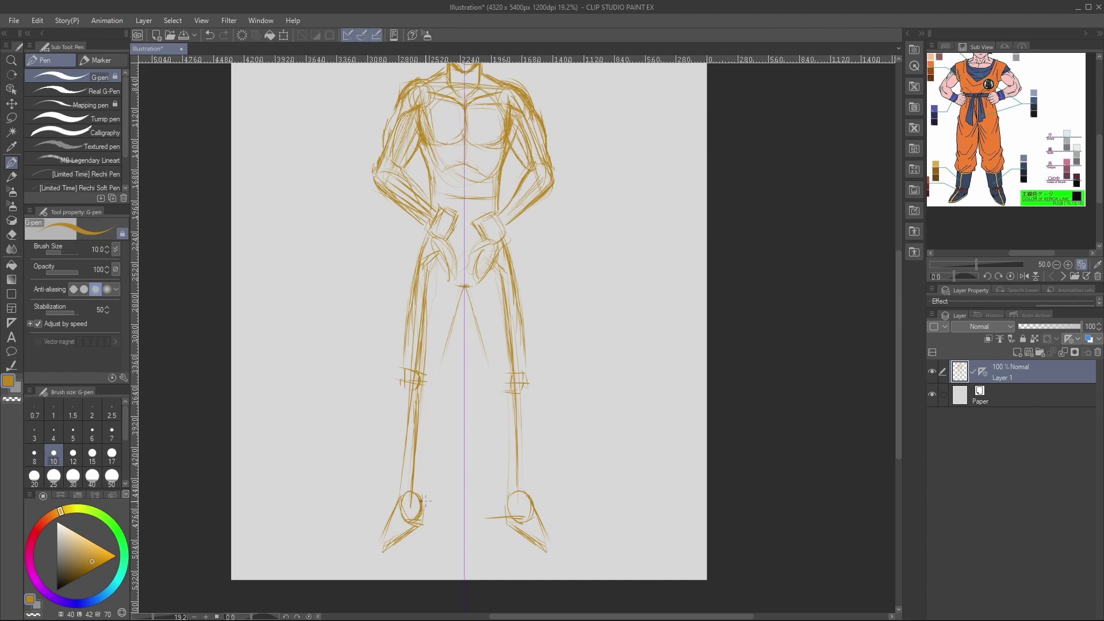
{"action": "left_click_drag", "start_coordinate": [394, 519], "coordinate": [377, 553]}
{"action": "mouse_move", "coordinate": [404, 501]}
{"action": "left_mouse_down"}
{"action": "mouse_move", "coordinate": [390, 520]}
{"action": "mouse_move", "coordinate": [416, 510]}
{"action": "mouse_move", "coordinate": [384, 532]}
{"action": "mouse_move", "coordinate": [414, 522]}
{"action": "mouse_move", "coordinate": [392, 525]}
{"action": "mouse_move", "coordinate": [415, 541]}
{"action": "left_mouse_up"}
{"action": "left_click", "coordinate": [406, 512]}
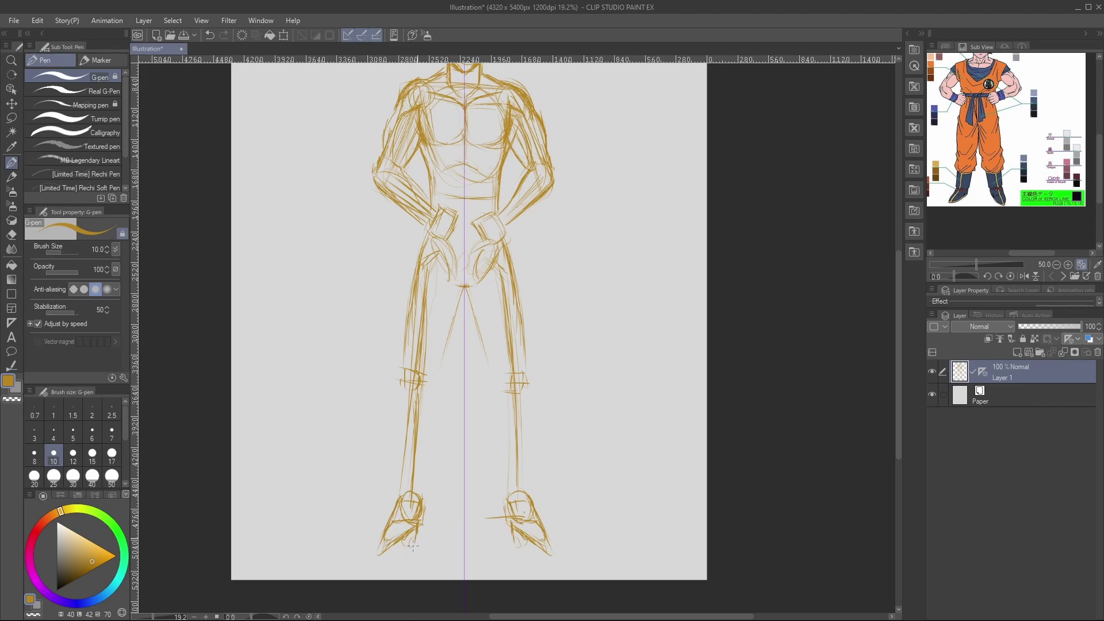
{"action": "mouse_move", "coordinate": [388, 522]}
{"action": "left_mouse_down"}
{"action": "mouse_move", "coordinate": [385, 564]}
{"action": "mouse_move", "coordinate": [420, 529]}
{"action": "left_mouse_up"}
{"action": "left_click_drag", "start_coordinate": [392, 507], "coordinate": [396, 501]}
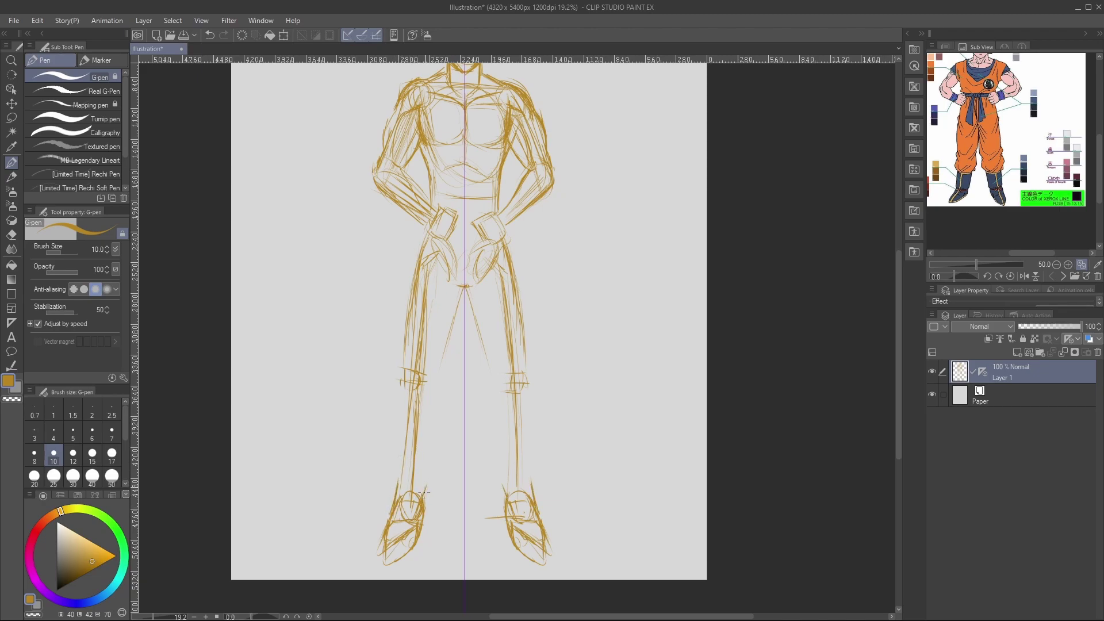
Draw the boot shafts rising from the ankles to mid-shin and close them with a curved cuff.
{"action": "left_click_drag", "start_coordinate": [403, 490], "coordinate": [422, 486]}
{"action": "mouse_move", "coordinate": [426, 472]}
{"action": "left_mouse_down"}
{"action": "mouse_move", "coordinate": [426, 509]}
{"action": "mouse_move", "coordinate": [424, 487]}
{"action": "left_mouse_up"}
{"action": "left_click_drag", "start_coordinate": [399, 450], "coordinate": [393, 501]}
{"action": "left_click", "coordinate": [433, 452]}
{"action": "left_click_drag", "start_coordinate": [432, 458], "coordinate": [426, 494]}
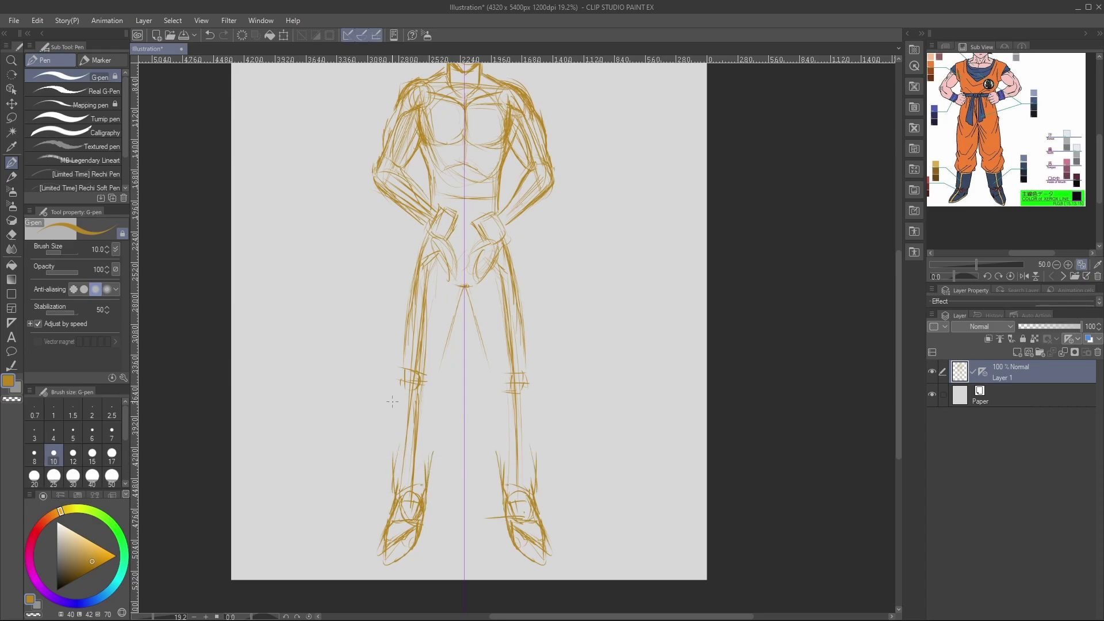
{"action": "left_click_drag", "start_coordinate": [396, 449], "coordinate": [423, 458]}
{"action": "mouse_move", "coordinate": [395, 434]}
{"action": "left_mouse_down"}
{"action": "mouse_move", "coordinate": [393, 472]}
{"action": "mouse_move", "coordinate": [412, 446]}
{"action": "left_mouse_up"}
{"action": "mouse_move", "coordinate": [433, 437]}
{"action": "left_mouse_down"}
{"action": "mouse_move", "coordinate": [401, 442]}
{"action": "mouse_move", "coordinate": [436, 453]}
{"action": "mouse_move", "coordinate": [431, 476]}
{"action": "left_mouse_up"}
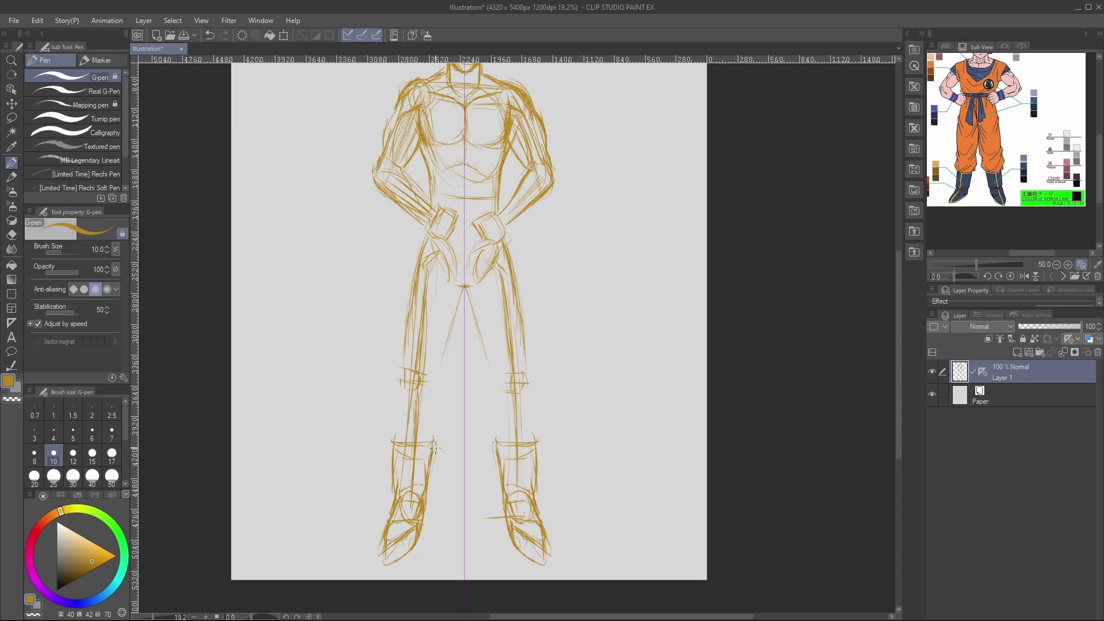
Outline the baggy trousers around both legs, from the hips and crotch down to the boot cuffs.
{"action": "mouse_move", "coordinate": [395, 440]}
{"action": "left_mouse_down"}
{"action": "mouse_move", "coordinate": [386, 407]}
{"action": "mouse_move", "coordinate": [409, 397]}
{"action": "mouse_move", "coordinate": [447, 418]}
{"action": "mouse_move", "coordinate": [440, 433]}
{"action": "mouse_move", "coordinate": [448, 353]}
{"action": "left_mouse_up"}
{"action": "left_click_drag", "start_coordinate": [389, 382], "coordinate": [388, 426]}
{"action": "mouse_move", "coordinate": [427, 230]}
{"action": "left_mouse_down"}
{"action": "mouse_move", "coordinate": [400, 298]}
{"action": "mouse_move", "coordinate": [387, 382]}
{"action": "left_mouse_up"}
{"action": "left_click_drag", "start_coordinate": [395, 322], "coordinate": [390, 368]}
{"action": "left_click_drag", "start_coordinate": [404, 296], "coordinate": [392, 361]}
{"action": "left_click_drag", "start_coordinate": [411, 256], "coordinate": [399, 309]}
{"action": "mouse_move", "coordinate": [420, 237]}
{"action": "left_mouse_down"}
{"action": "mouse_move", "coordinate": [392, 344]}
{"action": "mouse_move", "coordinate": [386, 438]}
{"action": "left_mouse_up"}
{"action": "mouse_move", "coordinate": [388, 386]}
{"action": "left_mouse_down"}
{"action": "mouse_move", "coordinate": [392, 339]}
{"action": "mouse_move", "coordinate": [392, 378]}
{"action": "mouse_move", "coordinate": [392, 348]}
{"action": "left_mouse_up"}
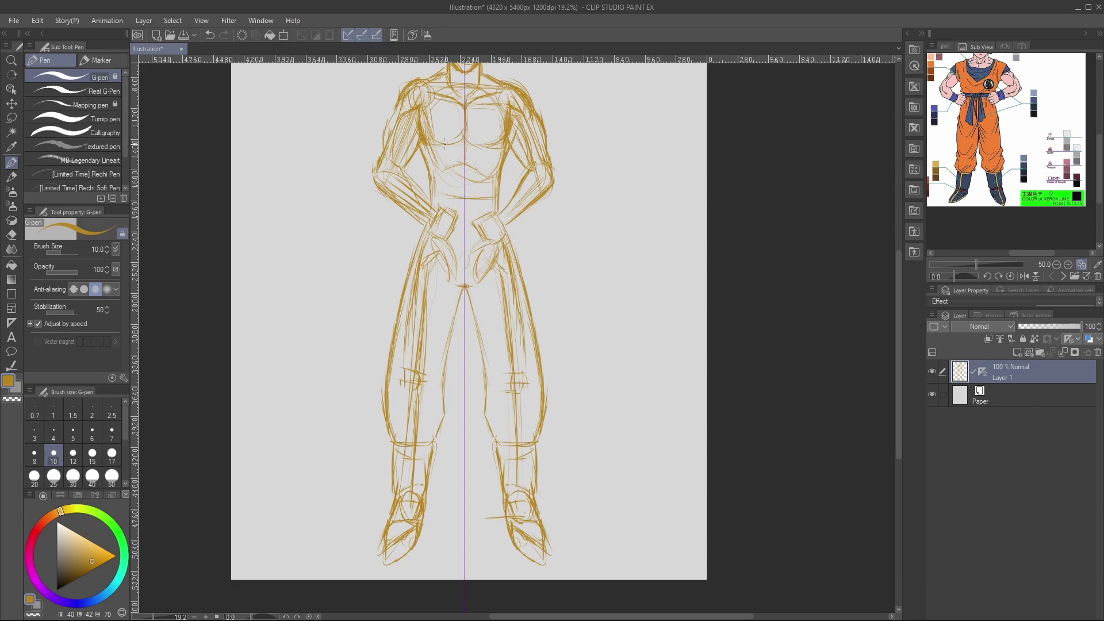
Fit the whole figure in view and disable the symmetrical ruler on Layer 1.
{"action": "key", "text": "ctrl+space"}
{"action": "left_click_drag", "start_coordinate": [649, 304], "coordinate": [592, 114]}
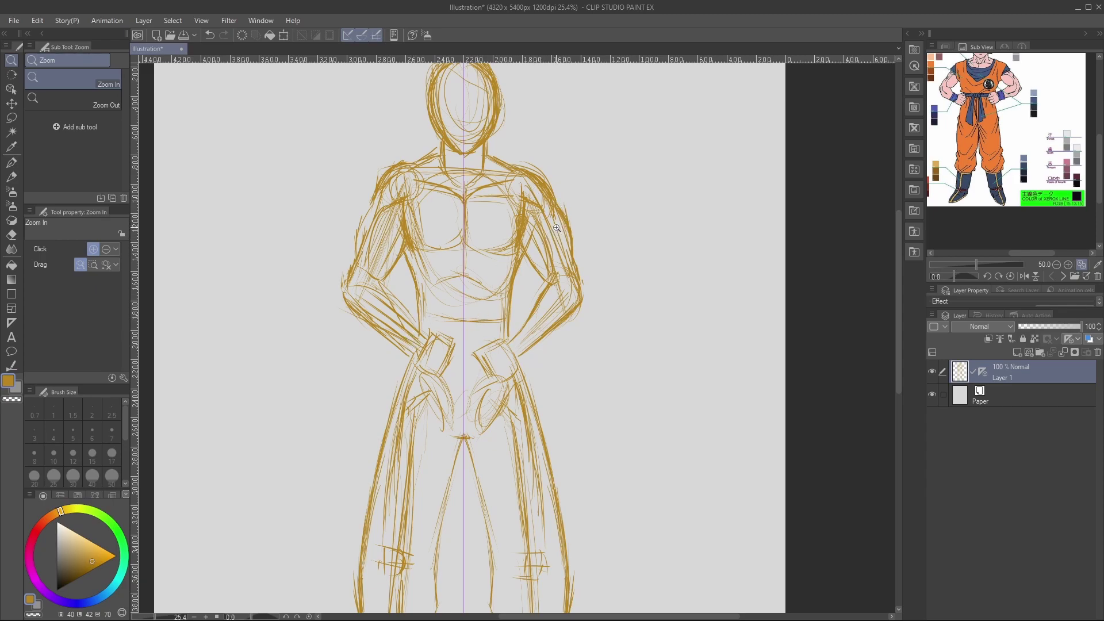
{"action": "scroll", "coordinate": [555, 229], "scroll_direction": "down", "scroll_amount": 3}
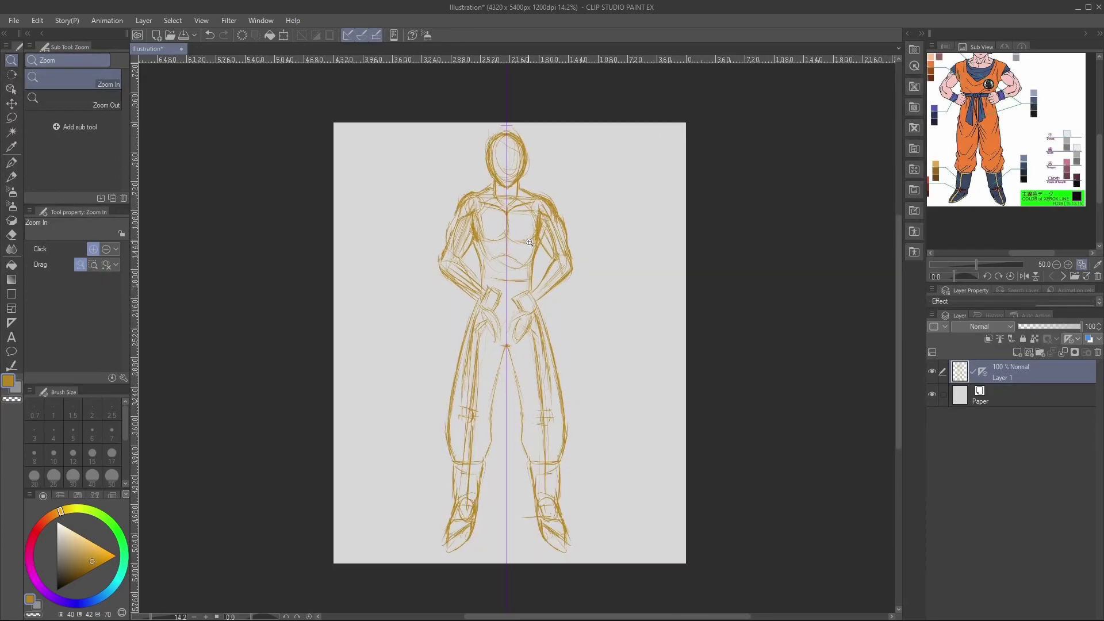
{"action": "key", "text": "m"}
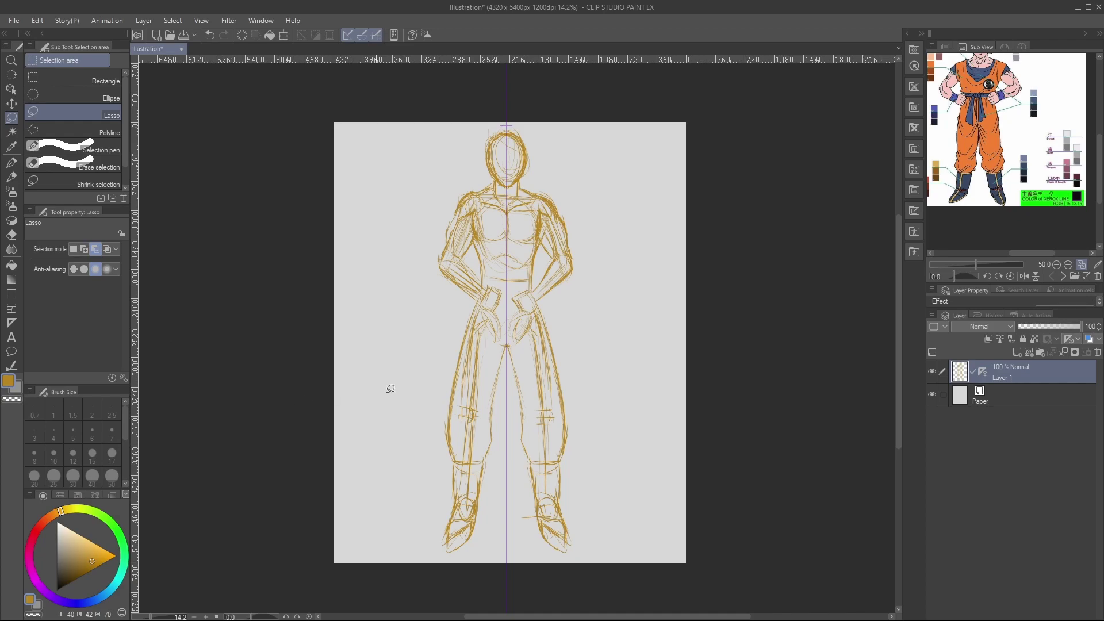
{"action": "key", "text": "i"}
{"action": "left_click", "coordinate": [982, 373], "text": "shift"}
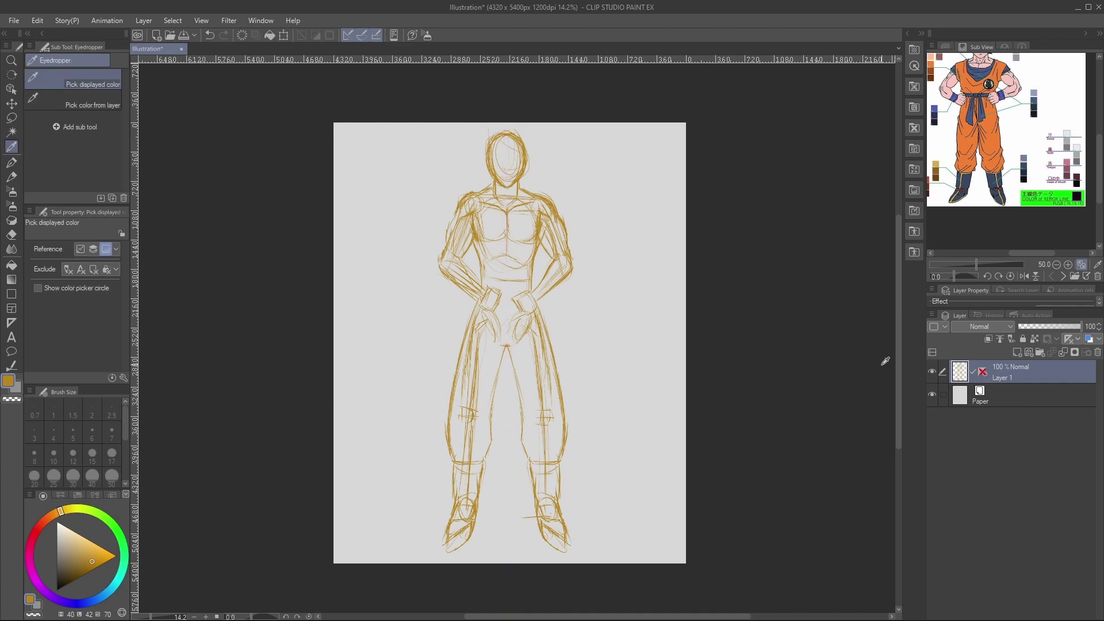
Lasso the upper body from the head to the hands, enlarge it to 113% and clear the selection.
{"action": "key", "text": "m"}
{"action": "mouse_move", "coordinate": [555, 299]}
{"action": "left_mouse_down"}
{"action": "mouse_move", "coordinate": [495, 311]}
{"action": "mouse_move", "coordinate": [412, 187]}
{"action": "mouse_move", "coordinate": [616, 231]}
{"action": "mouse_move", "coordinate": [587, 279]}
{"action": "left_mouse_up"}
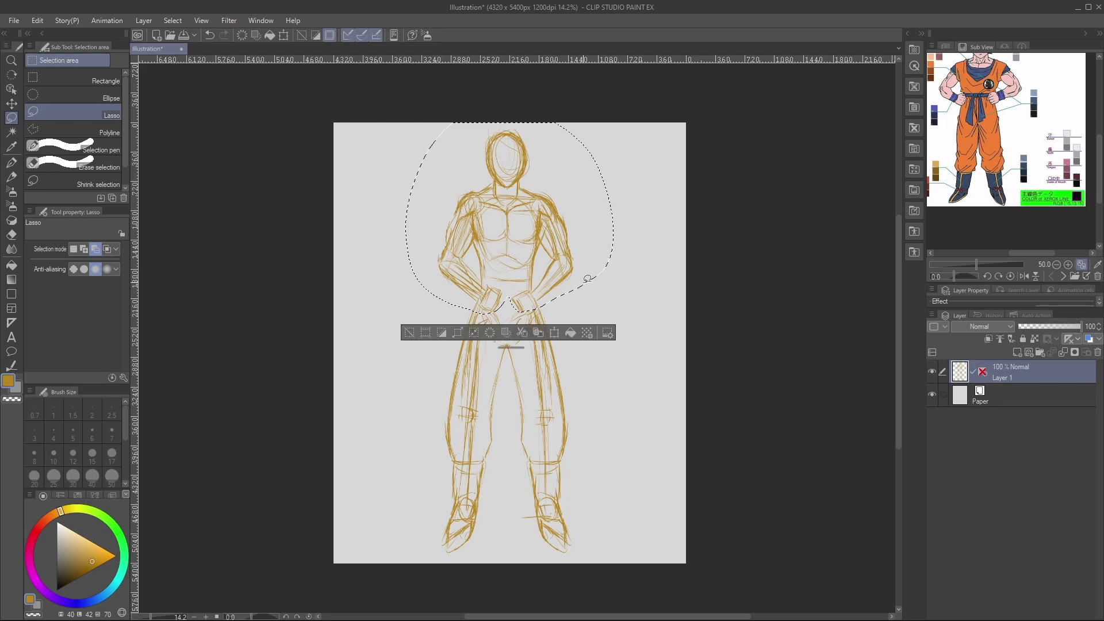
{"action": "key", "text": "ctrl+t"}
{"action": "left_click_drag", "start_coordinate": [614, 123], "coordinate": [615, 123]}
{"action": "left_click_drag", "start_coordinate": [543, 221], "coordinate": [541, 225]}
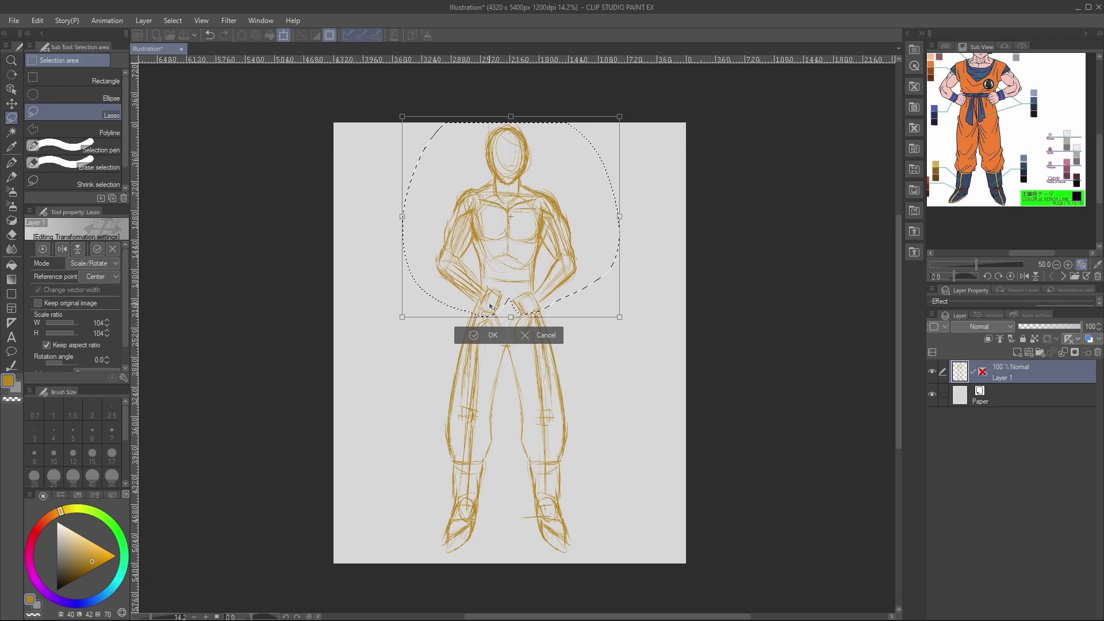
{"action": "left_click_drag", "start_coordinate": [621, 118], "coordinate": [628, 110]}
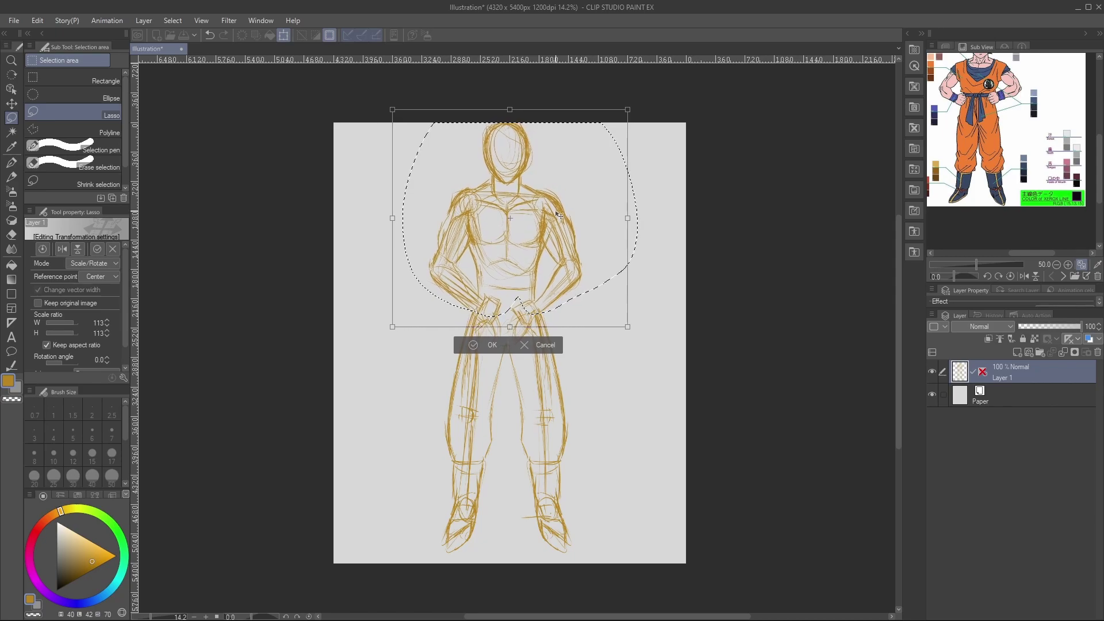
{"action": "left_click", "coordinate": [471, 344]}
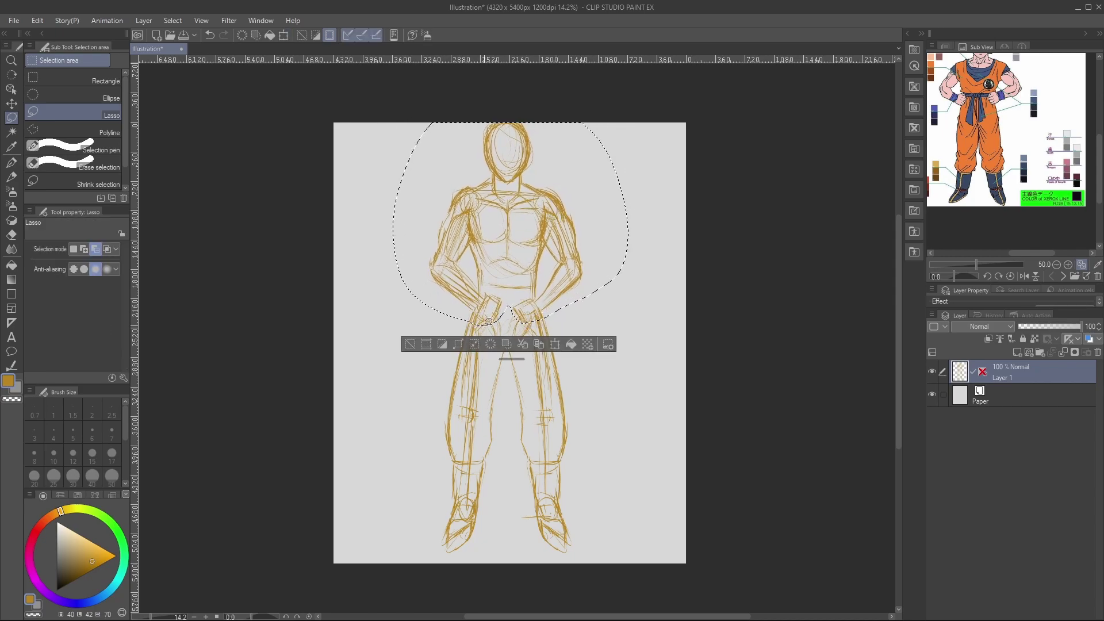
{"action": "key", "text": "ctrl+d"}
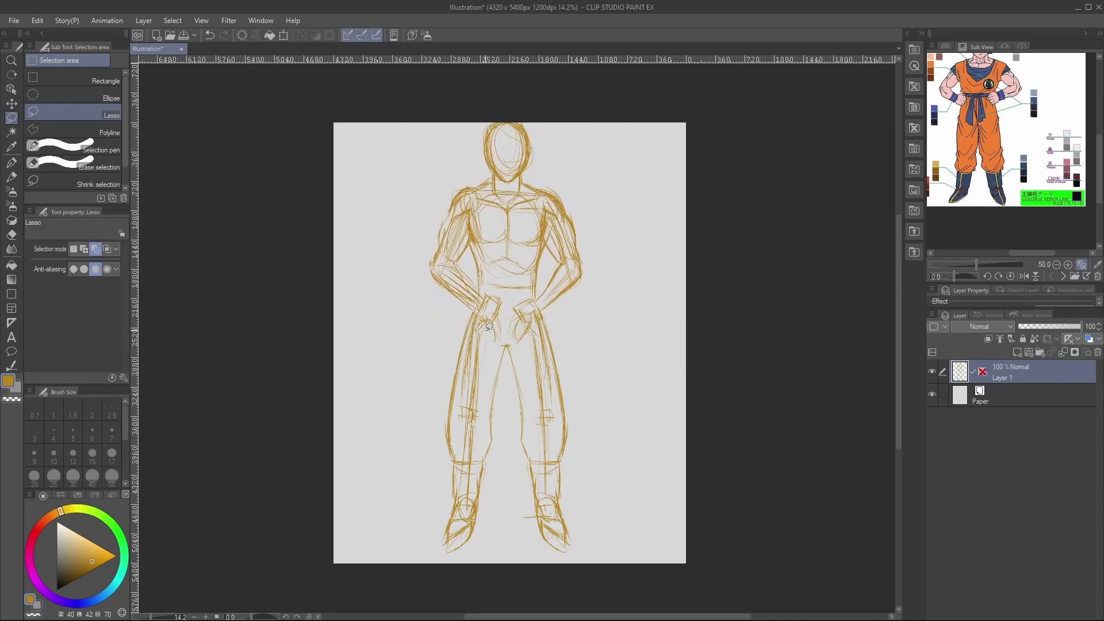
Scale the whole figure down to 95% and move it slightly lower so the head clears the page edge.
{"action": "key", "text": "ctrl+t"}
{"action": "left_click_drag", "start_coordinate": [506, 110], "coordinate": [505, 131]}
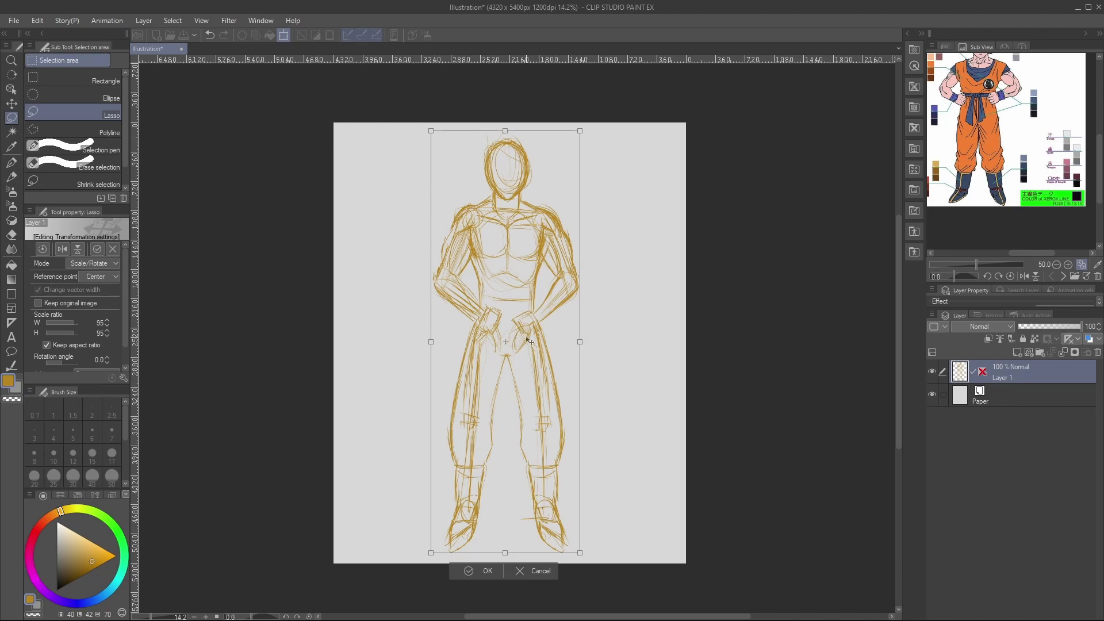
{"action": "left_click_drag", "start_coordinate": [522, 315], "coordinate": [522, 319]}
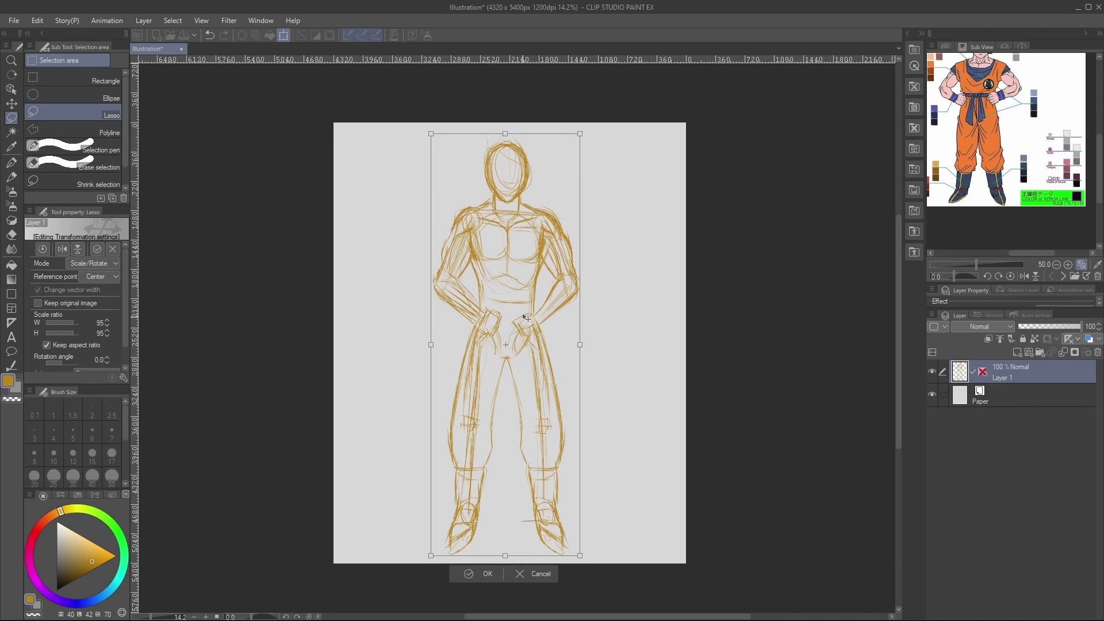
{"action": "left_click", "coordinate": [469, 574]}
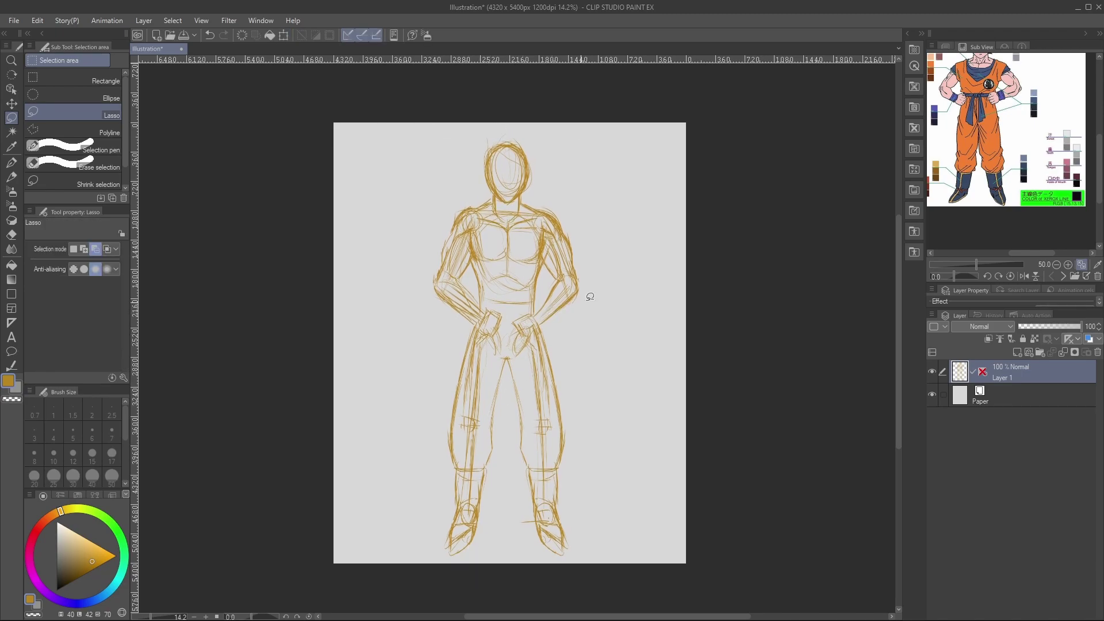
Show the karate pose photo as reference, re-enable the symmetrical ruler and redraw the hands at the hips with the G-pen.
{"action": "left_click", "coordinate": [1063, 275]}
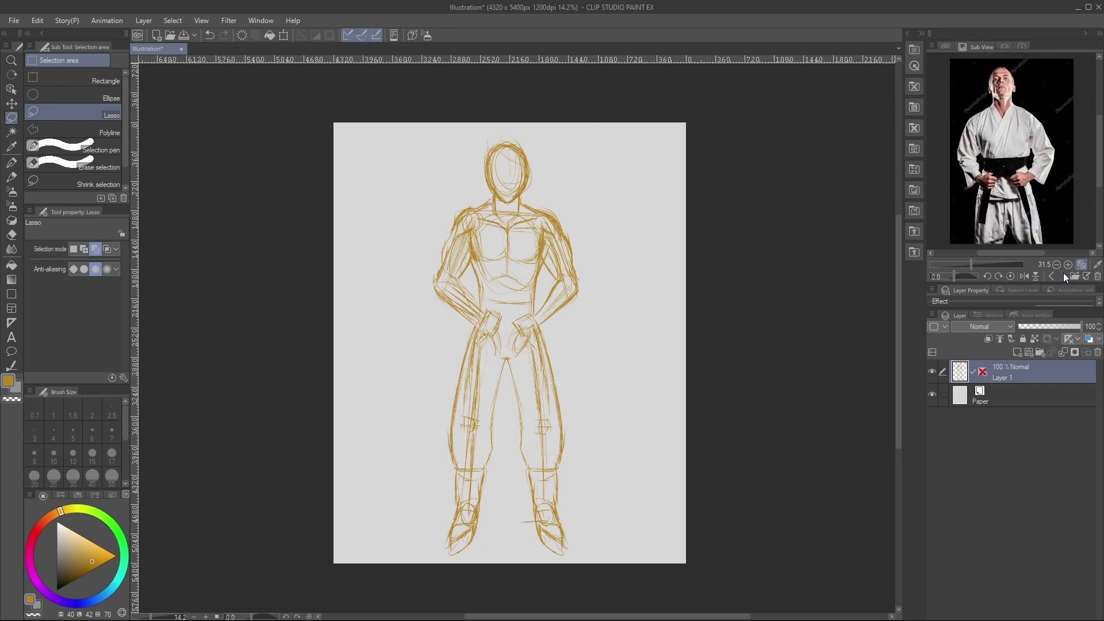
{"action": "key", "text": "p"}
{"action": "left_click", "coordinate": [982, 372]}
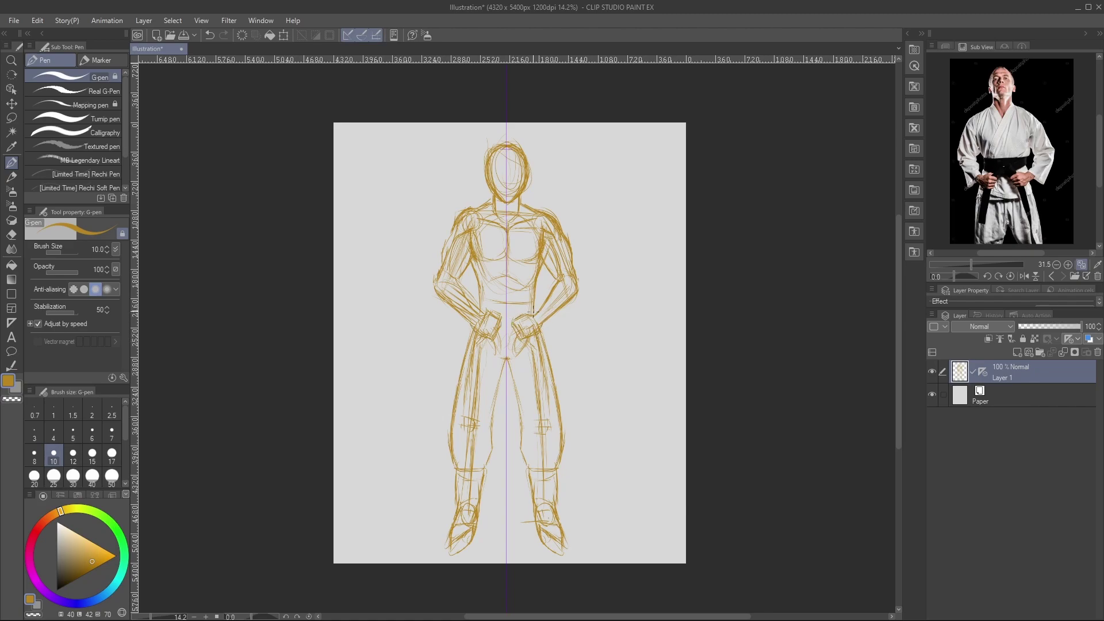
Return the reference to the Goku sheet and extend the elbow contours outwards on both arms.
{"action": "left_click", "coordinate": [1051, 276]}
{"action": "left_click", "coordinate": [1052, 276]}
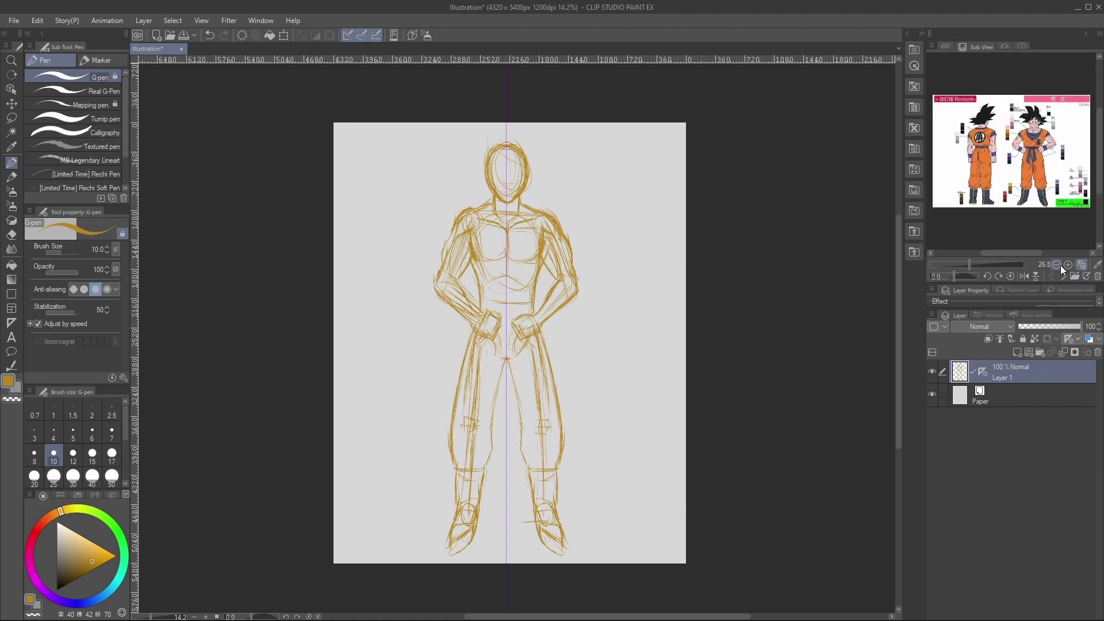
{"action": "left_click_drag", "start_coordinate": [565, 307], "coordinate": [577, 297]}
{"action": "key", "text": "b"}
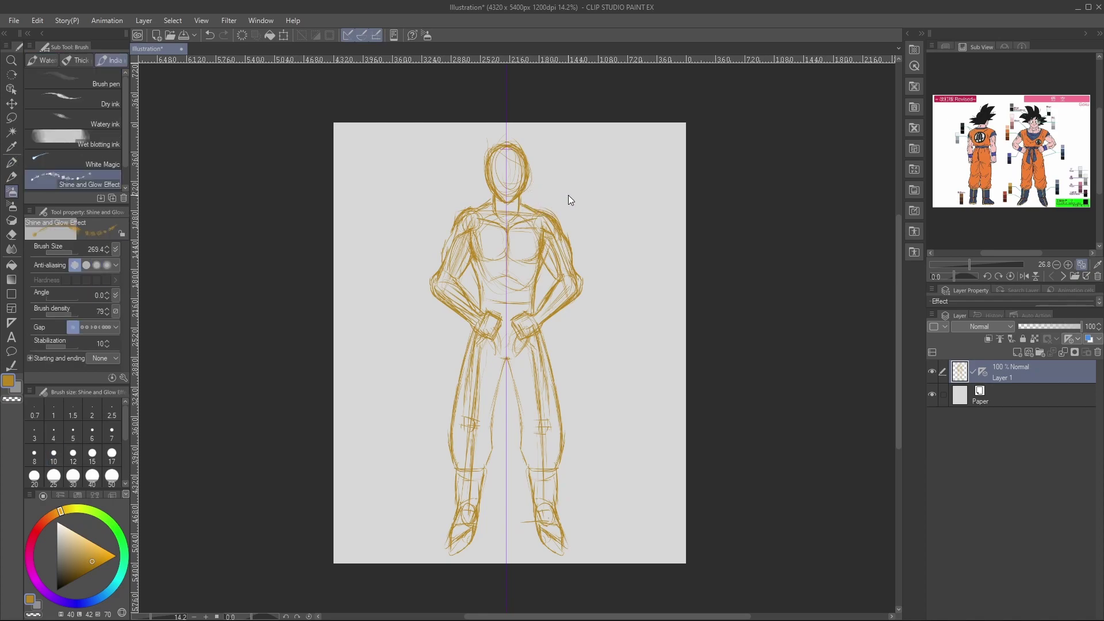
{"action": "key", "text": "b"}
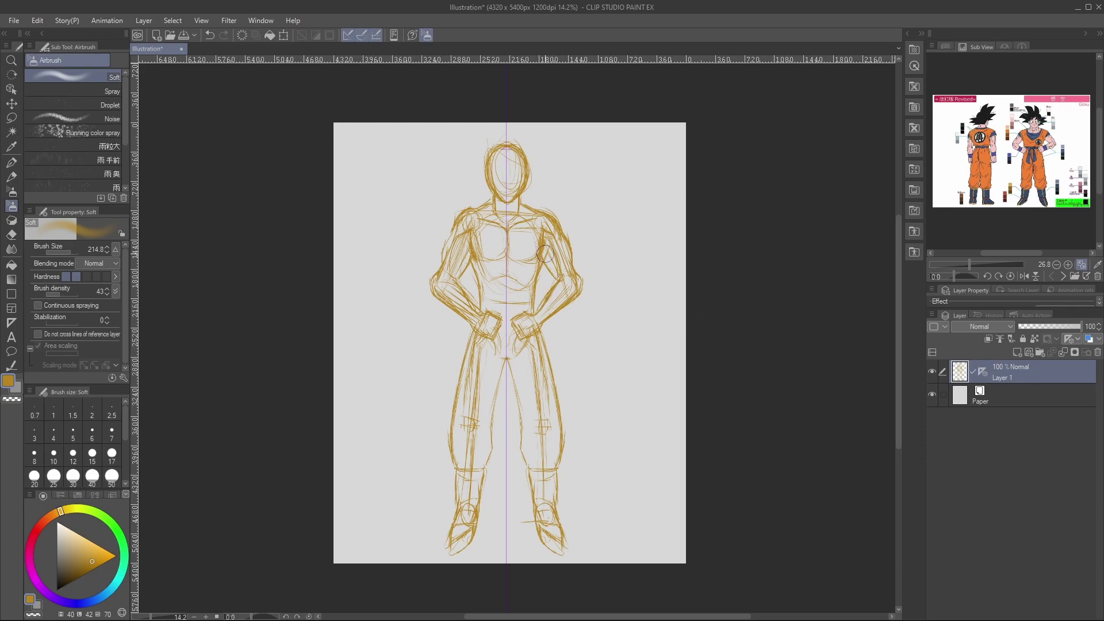
Disable the symmetrical ruler, then lasso the forearm and hand right of the torso and move them clear of the body.
{"action": "key", "text": "i"}
{"action": "left_click", "coordinate": [983, 370]}
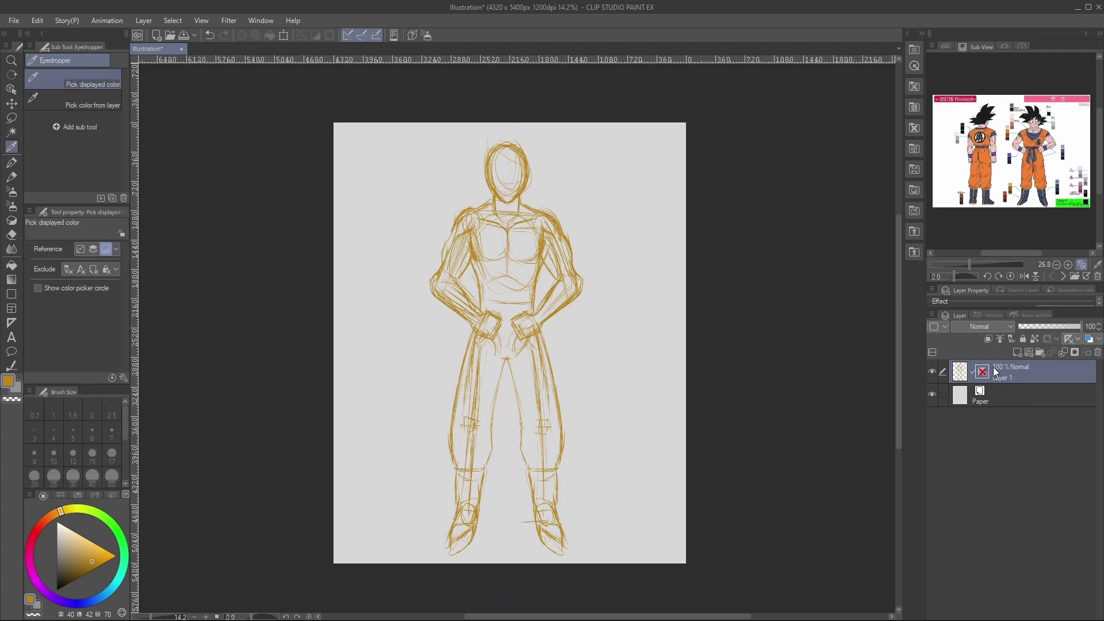
{"action": "key", "text": "m"}
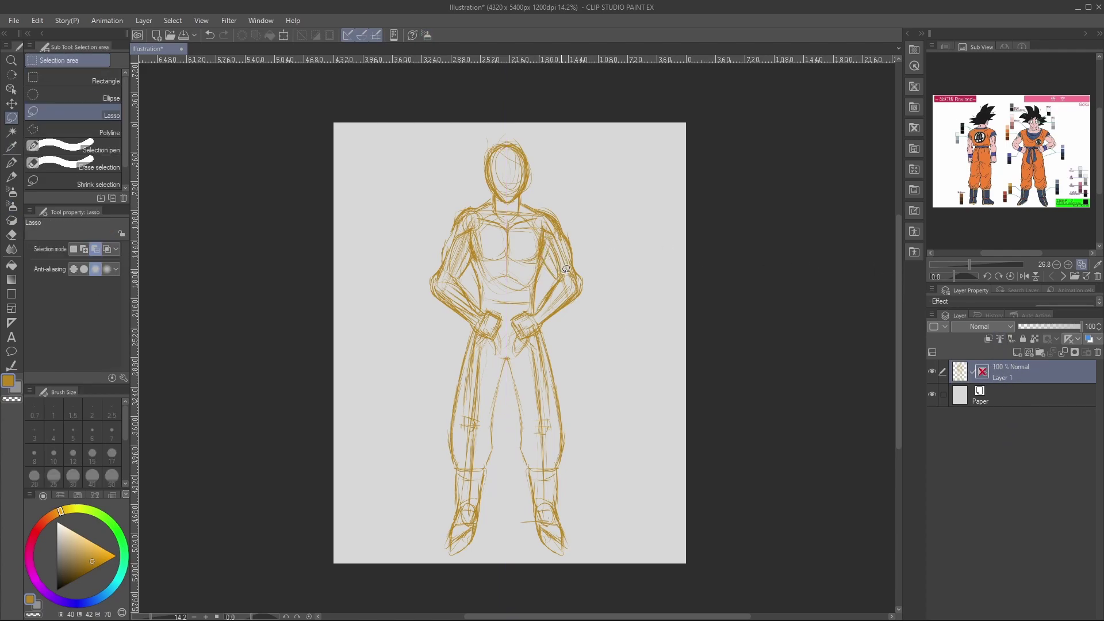
{"action": "mouse_move", "coordinate": [581, 267]}
{"action": "left_mouse_down"}
{"action": "mouse_move", "coordinate": [516, 315]}
{"action": "mouse_move", "coordinate": [518, 339]}
{"action": "mouse_move", "coordinate": [575, 311]}
{"action": "mouse_move", "coordinate": [566, 297]}
{"action": "mouse_move", "coordinate": [631, 328]}
{"action": "left_mouse_up"}
{"action": "key", "text": "ctrl+t"}
{"action": "left_click", "coordinate": [579, 384]}
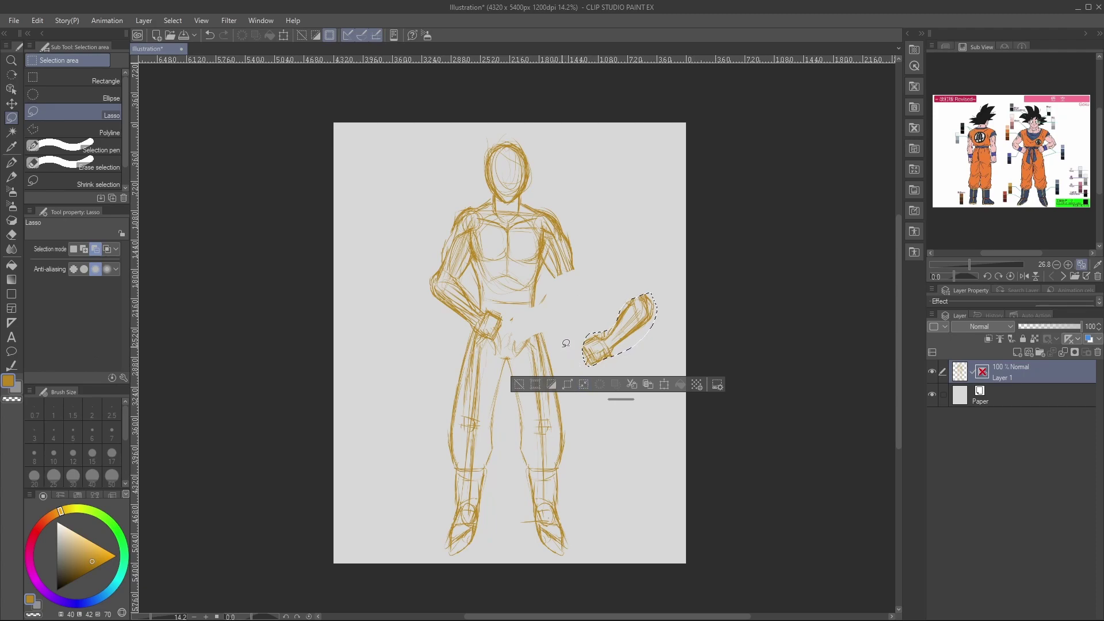
Lasso the remaining forearm and hand left of the torso and move them down and away from the body.
{"action": "mouse_move", "coordinate": [442, 265]}
{"action": "left_mouse_down"}
{"action": "mouse_move", "coordinate": [505, 318]}
{"action": "mouse_move", "coordinate": [466, 333]}
{"action": "mouse_move", "coordinate": [436, 267]}
{"action": "left_mouse_up"}
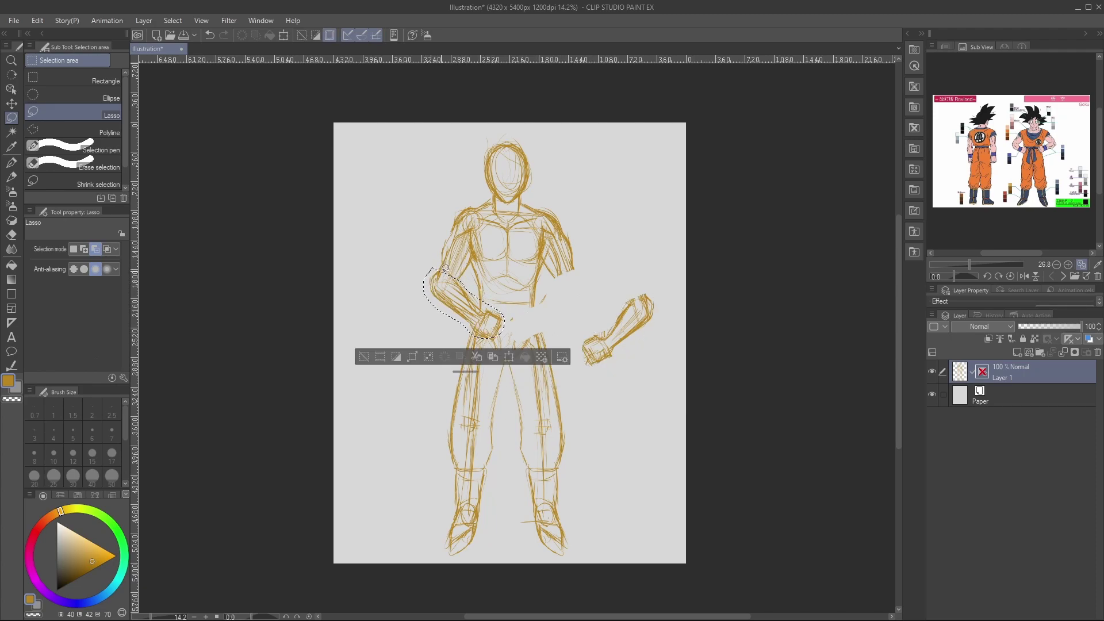
{"action": "key", "text": "ctrl+t"}
{"action": "left_click_drag", "start_coordinate": [454, 301], "coordinate": [382, 349]}
{"action": "left_click", "coordinate": [359, 402]}
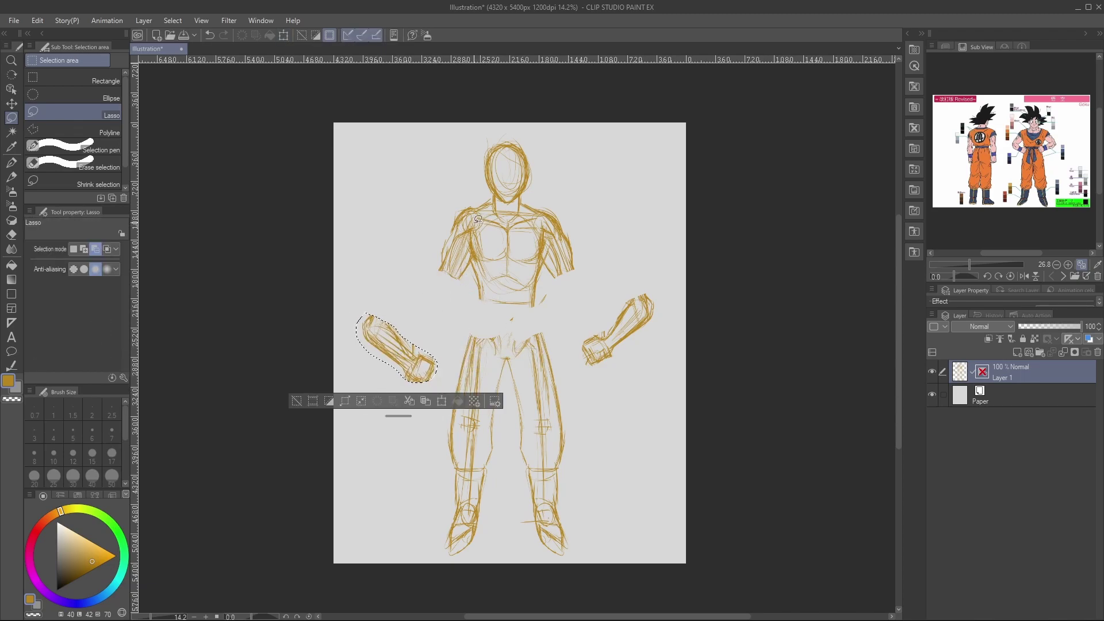
Lasso the upper arm left of the torso, rotate it outwards about 16 degrees from the shoulder and clear the selection.
{"action": "key", "text": "ctrl+d"}
{"action": "mouse_move", "coordinate": [475, 199]}
{"action": "left_mouse_down"}
{"action": "mouse_move", "coordinate": [474, 268]}
{"action": "mouse_move", "coordinate": [445, 209]}
{"action": "mouse_move", "coordinate": [515, 200]}
{"action": "left_mouse_up"}
{"action": "key", "text": "ctrl+t"}
{"action": "left_click_drag", "start_coordinate": [457, 252], "coordinate": [455, 245]}
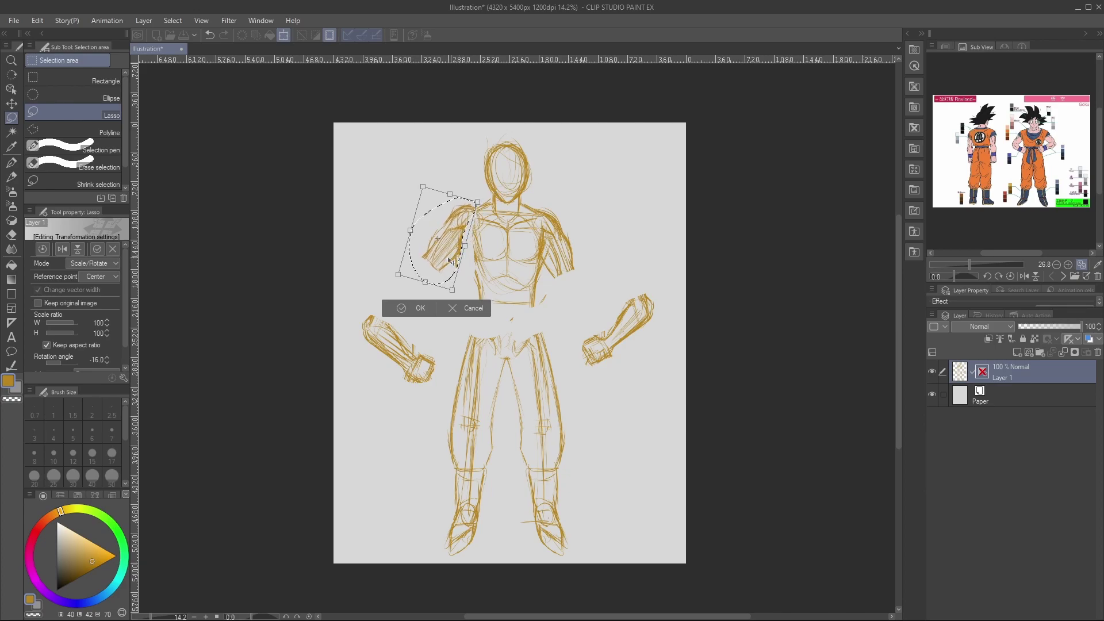
{"action": "left_click", "coordinate": [402, 309]}
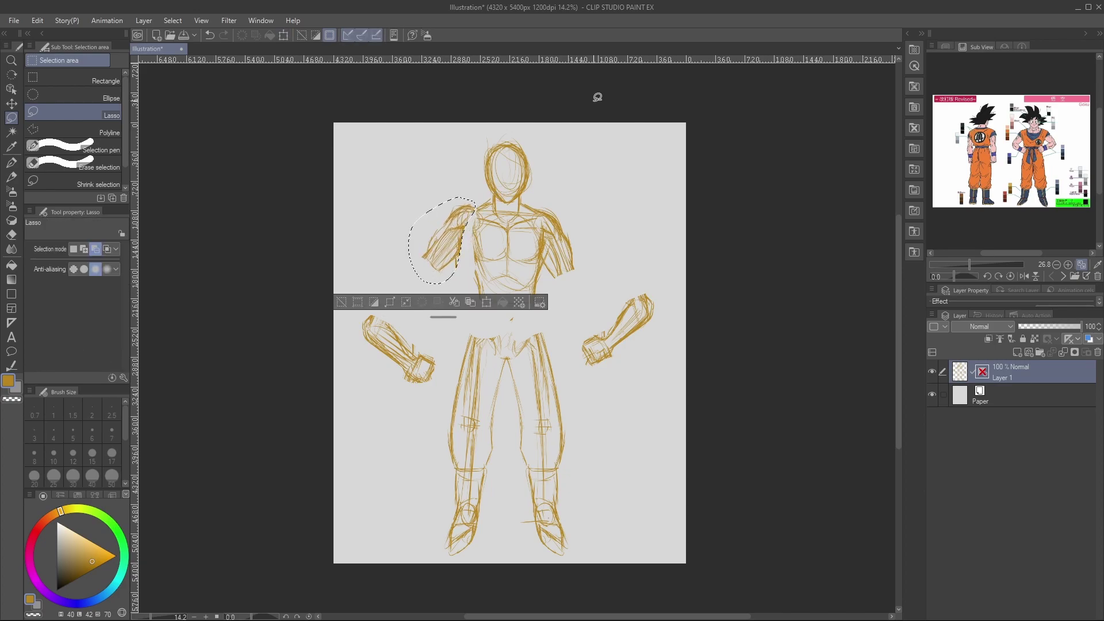
{"action": "left_click", "coordinate": [569, 121]}
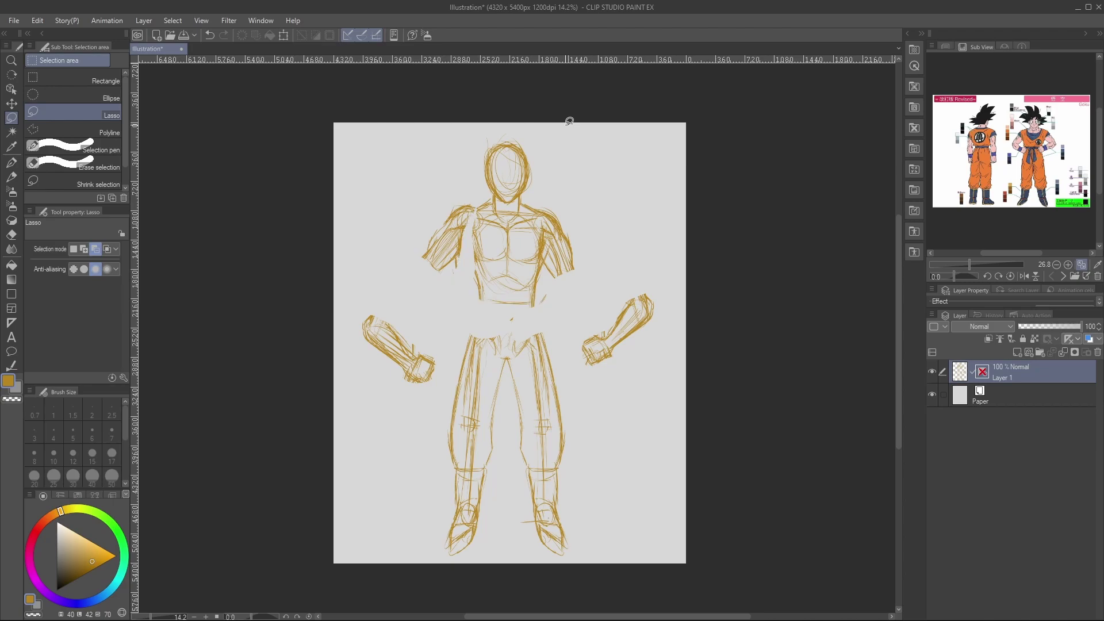
{"action": "mouse_move", "coordinate": [543, 208]}
{"action": "left_mouse_down"}
{"action": "mouse_move", "coordinate": [543, 261]}
{"action": "mouse_move", "coordinate": [563, 294]}
{"action": "mouse_move", "coordinate": [594, 180]}
{"action": "mouse_move", "coordinate": [582, 186]}
{"action": "mouse_move", "coordinate": [568, 252]}
{"action": "mouse_move", "coordinate": [617, 188]}
{"action": "mouse_move", "coordinate": [566, 242]}
{"action": "mouse_move", "coordinate": [595, 194]}
{"action": "left_mouse_up"}
{"action": "key", "text": "ctrl+t"}
{"action": "left_click_drag", "start_coordinate": [574, 240], "coordinate": [575, 233]}
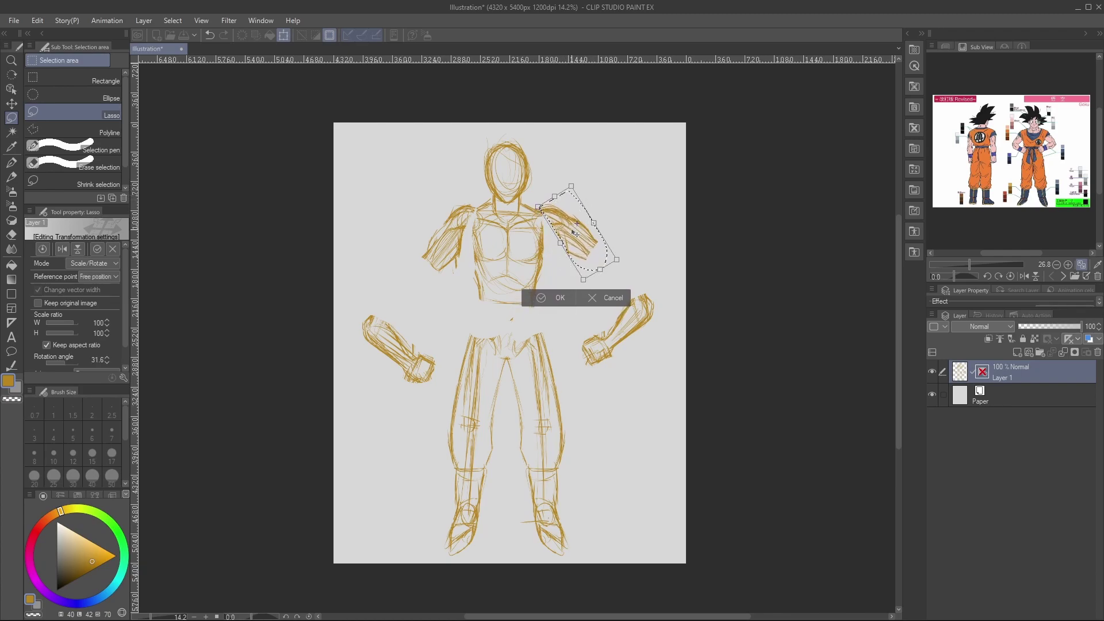
{"action": "left_click", "coordinate": [588, 298]}
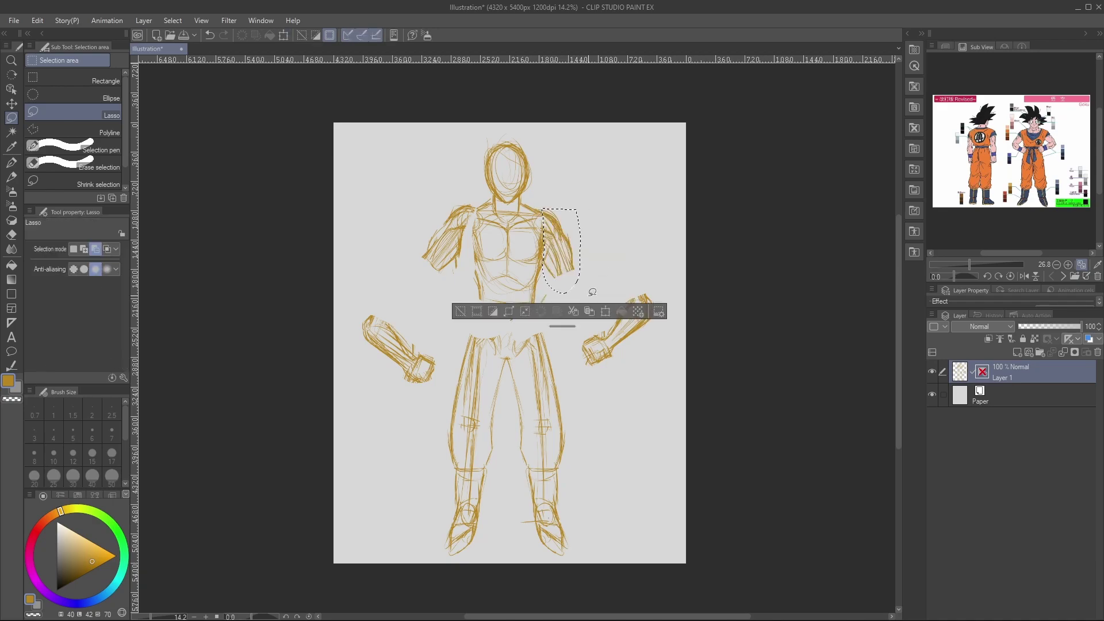
{"action": "left_click", "coordinate": [602, 230]}
{"action": "key", "text": "ctrl+z"}
{"action": "left_click", "coordinate": [587, 226]}
Erase the upper arm, forearm and hand right of the torso with the hard eraser.
{"action": "key", "text": "e"}
{"action": "mouse_move", "coordinate": [553, 213]}
{"action": "left_mouse_down"}
{"action": "mouse_move", "coordinate": [545, 264]}
{"action": "mouse_move", "coordinate": [558, 276]}
{"action": "mouse_move", "coordinate": [571, 227]}
{"action": "left_mouse_up"}
{"action": "mouse_move", "coordinate": [572, 226]}
{"action": "left_mouse_down"}
{"action": "mouse_move", "coordinate": [566, 275]}
{"action": "mouse_move", "coordinate": [564, 223]}
{"action": "mouse_move", "coordinate": [591, 223]}
{"action": "left_mouse_up"}
{"action": "left_click_drag", "start_coordinate": [566, 298], "coordinate": [552, 286]}
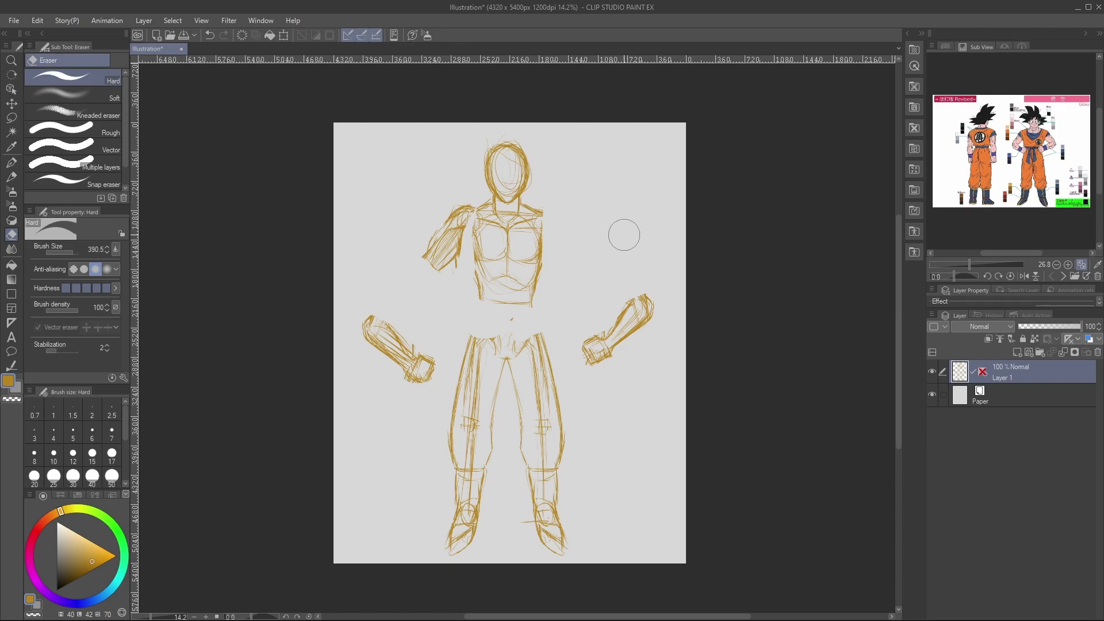
{"action": "mouse_move", "coordinate": [591, 333]}
{"action": "left_mouse_down"}
{"action": "mouse_move", "coordinate": [618, 352]}
{"action": "mouse_move", "coordinate": [647, 303]}
{"action": "mouse_move", "coordinate": [618, 296]}
{"action": "left_mouse_up"}
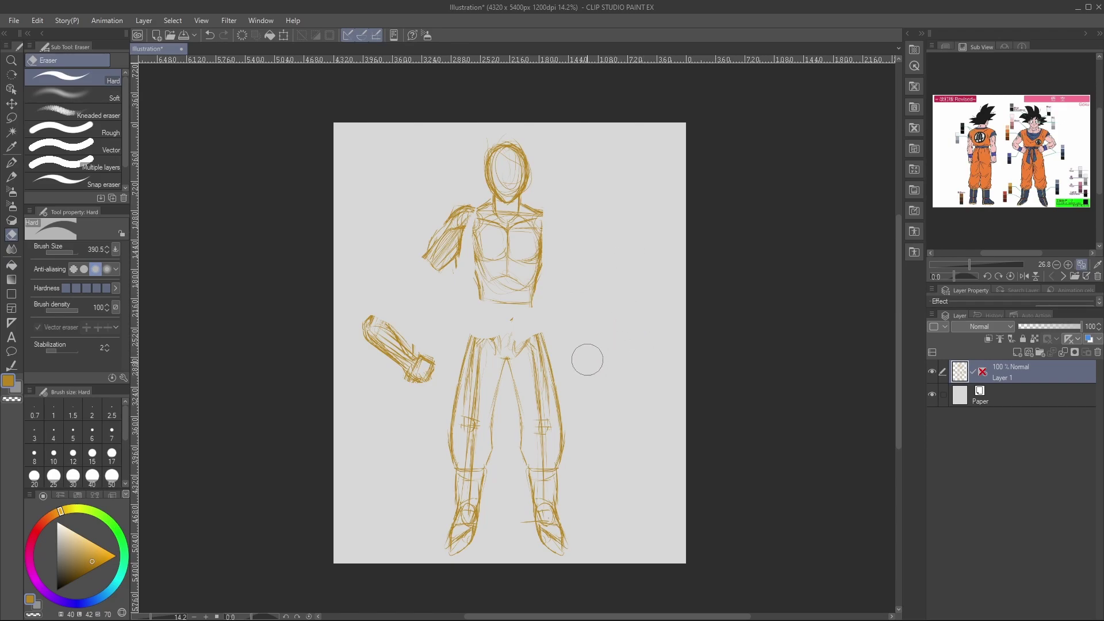
Lasso the remaining upper arm, rotate it about 6 degrees further outwards, fit it to the shoulder and clear the selection.
{"action": "key", "text": "m"}
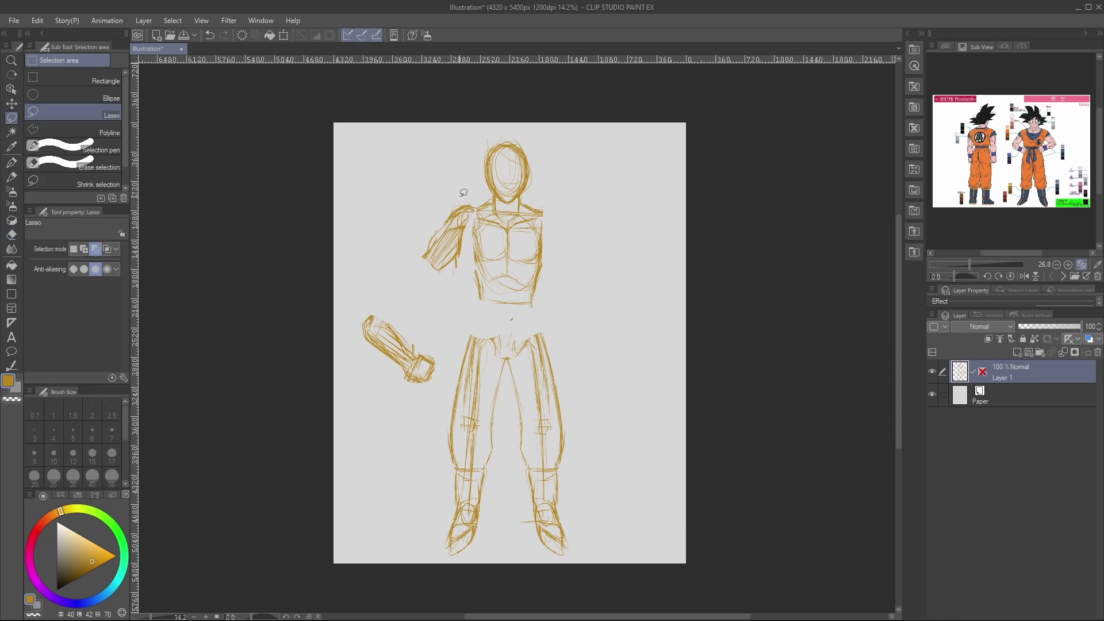
{"action": "mouse_move", "coordinate": [474, 199]}
{"action": "left_mouse_down"}
{"action": "mouse_move", "coordinate": [475, 234]}
{"action": "mouse_move", "coordinate": [417, 233]}
{"action": "mouse_move", "coordinate": [483, 204]}
{"action": "left_mouse_up"}
{"action": "key", "text": "ctrl+t"}
{"action": "left_click_drag", "start_coordinate": [460, 259], "coordinate": [453, 251]}
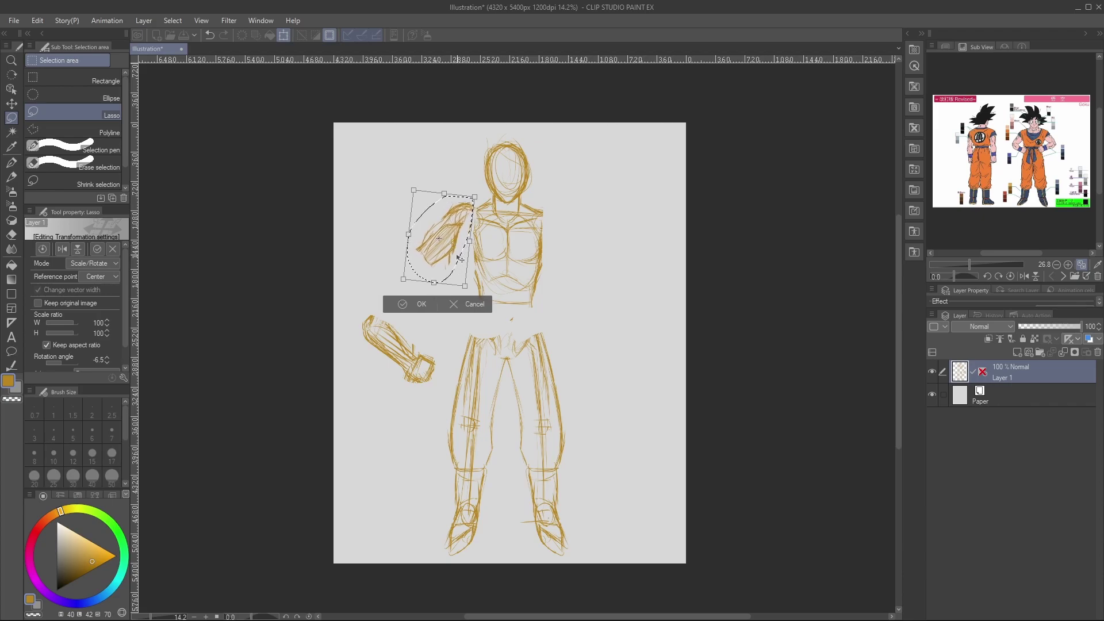
{"action": "left_click_drag", "start_coordinate": [462, 247], "coordinate": [464, 244]}
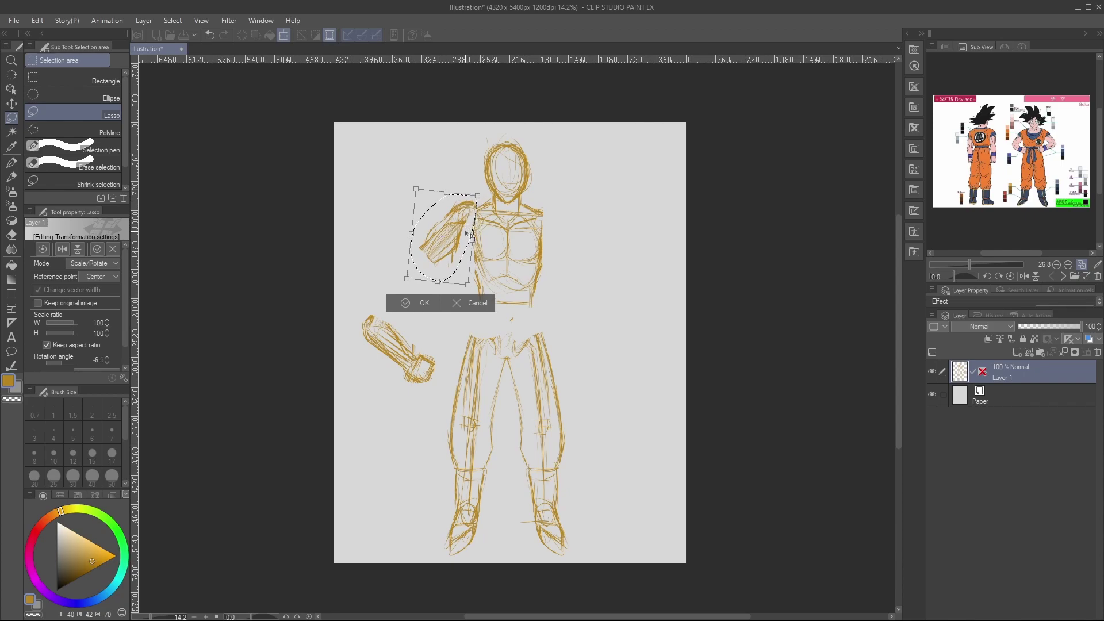
{"action": "left_click", "coordinate": [406, 305]}
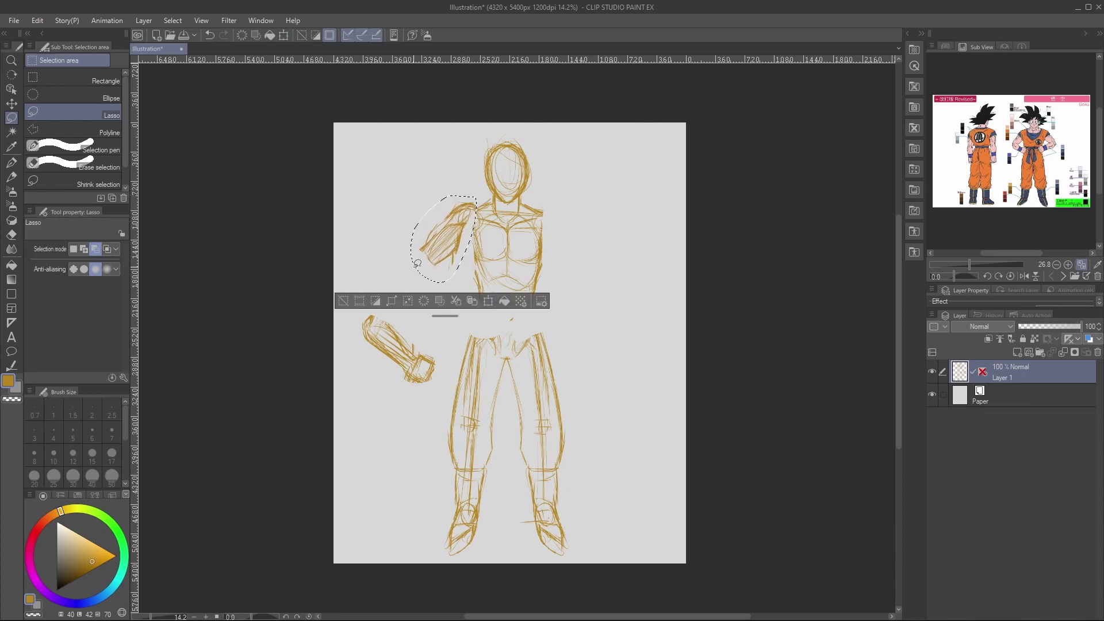
{"action": "key", "text": "ctrl+d"}
Lasso the detached forearm and hand, move them up to the elbow and rotate them so the hand reaches the hip.
{"action": "mouse_move", "coordinate": [365, 303]}
{"action": "left_mouse_down"}
{"action": "mouse_move", "coordinate": [433, 316]}
{"action": "mouse_move", "coordinate": [359, 325]}
{"action": "left_mouse_up"}
{"action": "key", "text": "ctrl+t"}
{"action": "left_click_drag", "start_coordinate": [430, 340], "coordinate": [507, 256]}
{"action": "left_click_drag", "start_coordinate": [471, 295], "coordinate": [470, 292]}
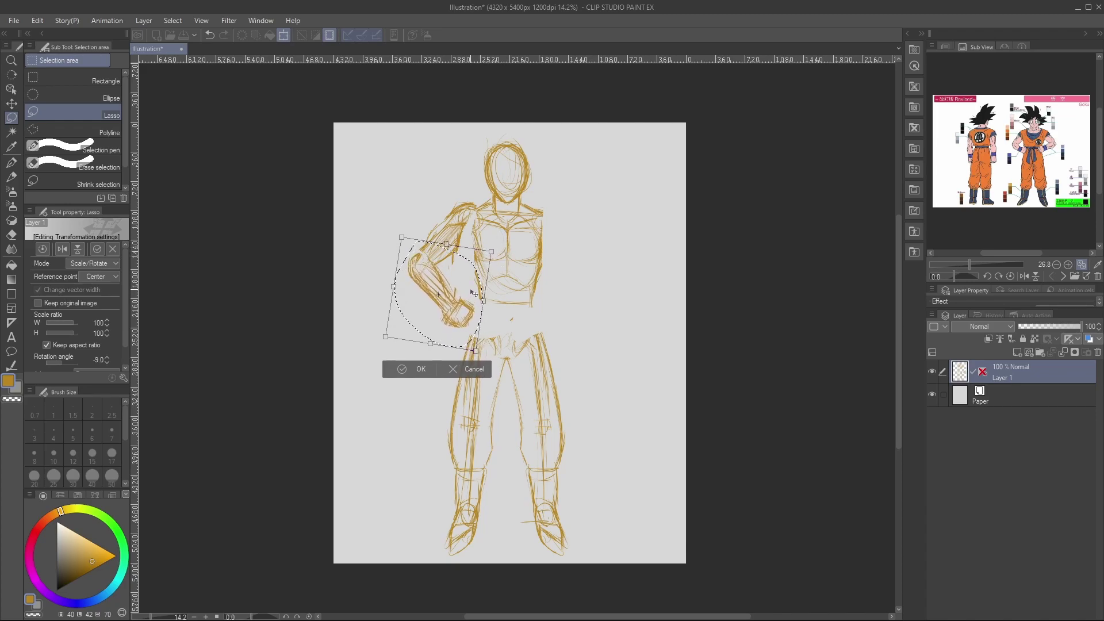
{"action": "left_click_drag", "start_coordinate": [494, 246], "coordinate": [495, 249]}
{"action": "left_click_drag", "start_coordinate": [473, 292], "coordinate": [471, 292]}
{"action": "left_click", "coordinate": [399, 369]}
Lasso the whole reassembled arm, adjust its angle and position to fit the shoulder and hip, and clear the selection.
{"action": "mouse_move", "coordinate": [478, 197]}
{"action": "left_mouse_down"}
{"action": "mouse_move", "coordinate": [467, 272]}
{"action": "mouse_move", "coordinate": [429, 186]}
{"action": "left_mouse_up"}
{"action": "key", "text": "ctrl+t"}
{"action": "left_click_drag", "start_coordinate": [495, 194], "coordinate": [489, 185]}
{"action": "left_click_drag", "start_coordinate": [466, 271], "coordinate": [471, 278]}
{"action": "key", "text": "Return"}
{"action": "key", "text": "ctrl+d"}
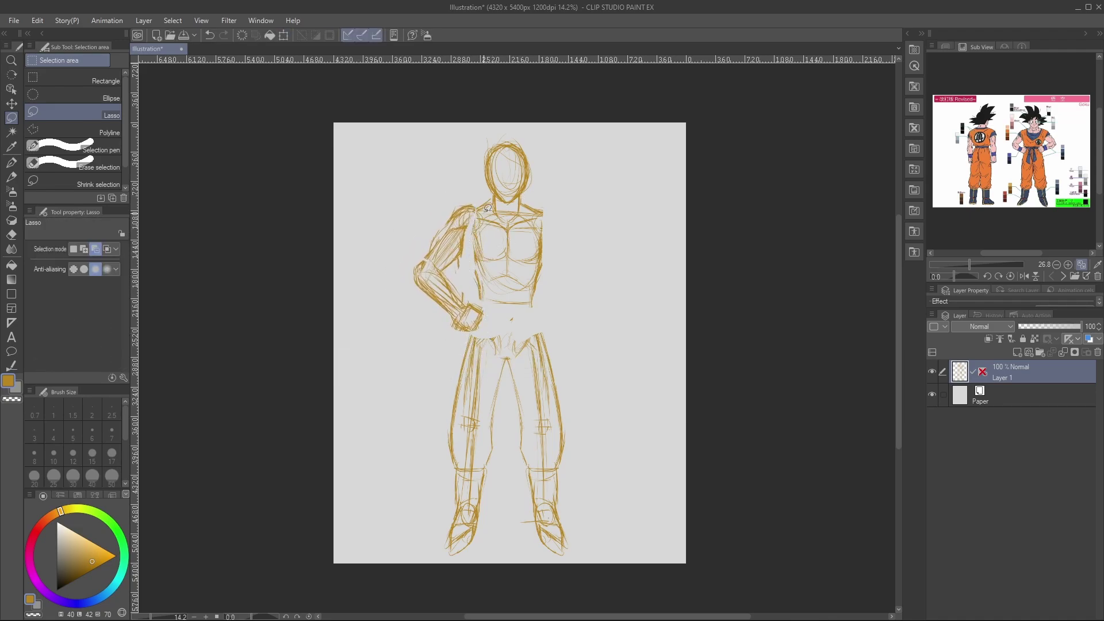
Re-enable the symmetrical ruler and sketch both bent arms, hands and the abdomen with the G-pen.
{"action": "left_click", "coordinate": [984, 372]}
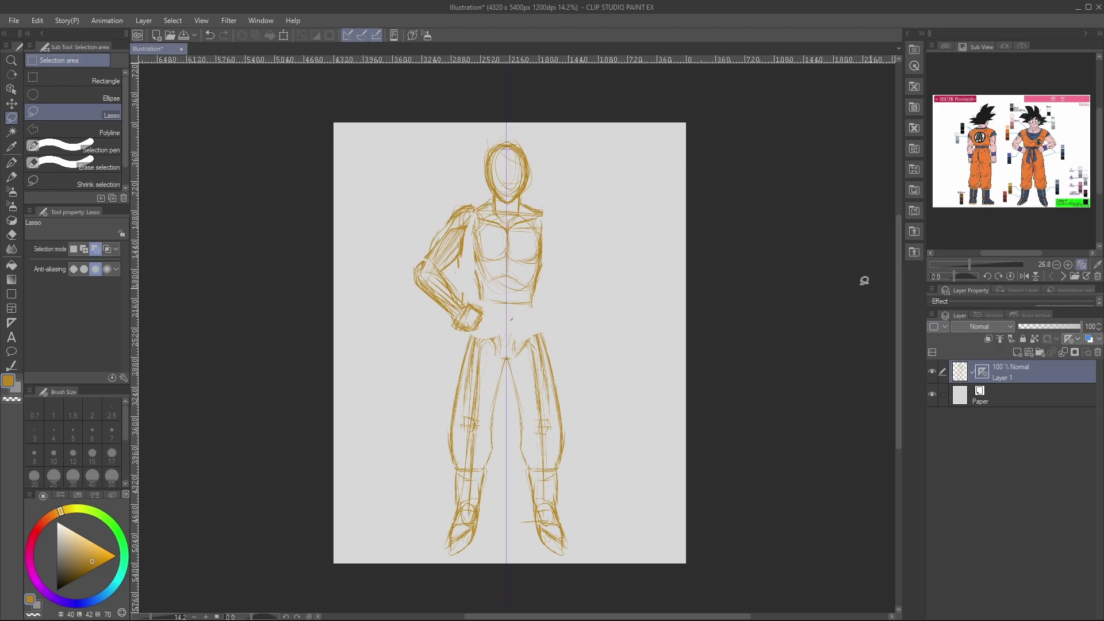
{"action": "key", "text": "p"}
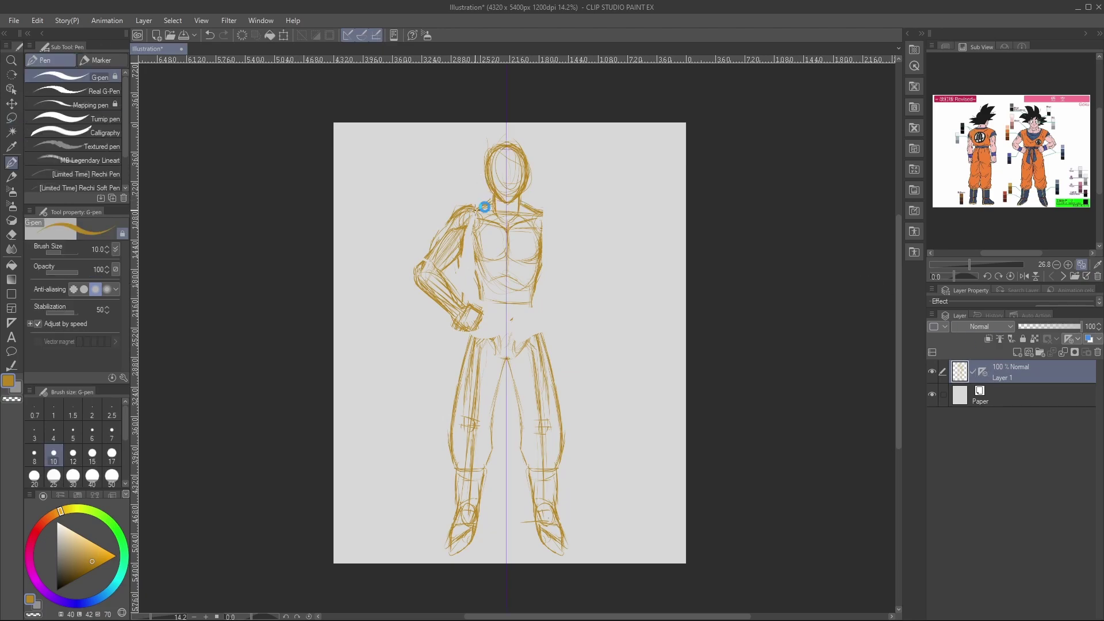
{"action": "left_click_drag", "start_coordinate": [543, 208], "coordinate": [567, 227]}
{"action": "left_click_drag", "start_coordinate": [473, 258], "coordinate": [494, 345]}
{"action": "left_click_drag", "start_coordinate": [476, 295], "coordinate": [472, 329]}
{"action": "mouse_move", "coordinate": [440, 229]}
{"action": "left_mouse_down"}
{"action": "mouse_move", "coordinate": [432, 261]}
{"action": "mouse_move", "coordinate": [418, 265]}
{"action": "mouse_move", "coordinate": [469, 328]}
{"action": "mouse_move", "coordinate": [482, 311]}
{"action": "mouse_move", "coordinate": [451, 283]}
{"action": "left_mouse_up"}
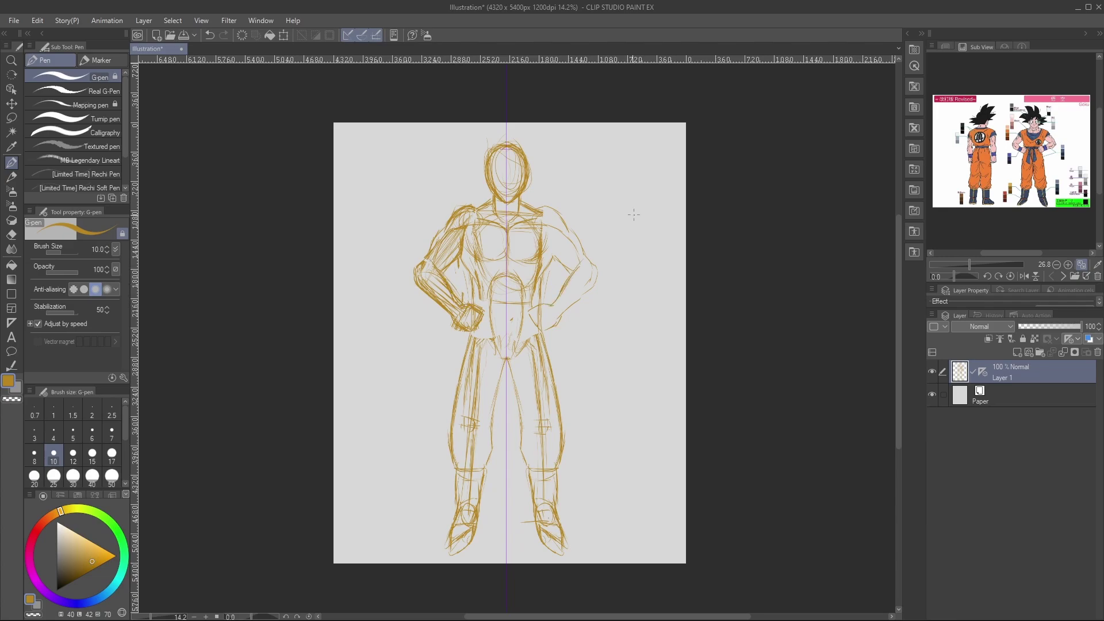
Reinforce the shoulder, upper-arm, hand and waist contours with further symmetrical G-pen strokes.
{"action": "left_click_drag", "start_coordinate": [544, 209], "coordinate": [566, 225]}
{"action": "left_click_drag", "start_coordinate": [449, 222], "coordinate": [434, 264]}
{"action": "left_click_drag", "start_coordinate": [464, 247], "coordinate": [463, 256]}
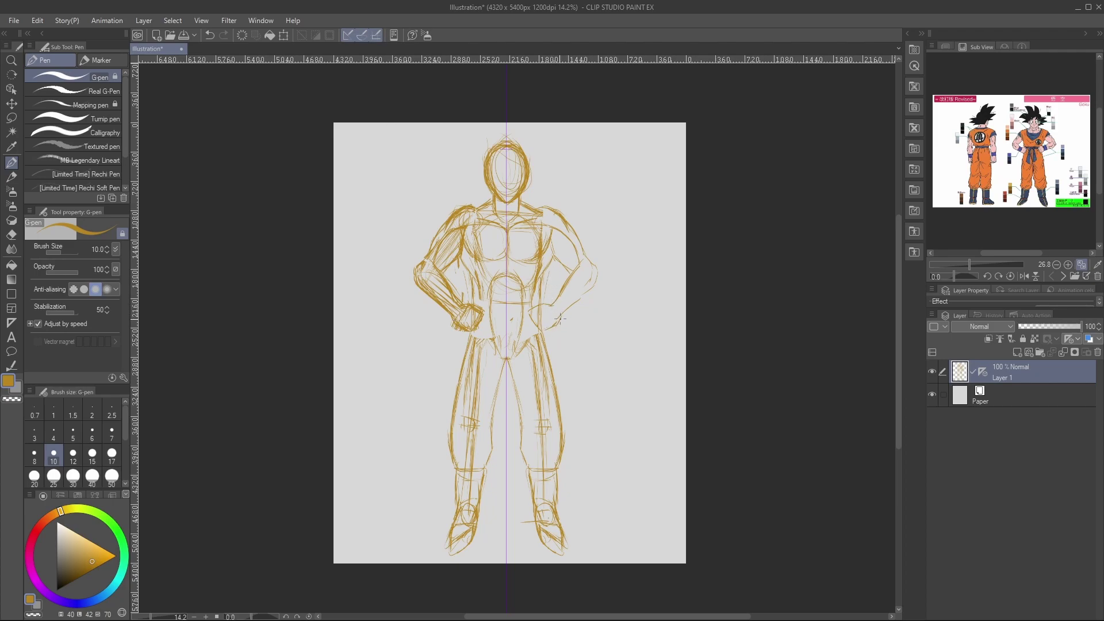
{"action": "left_click_drag", "start_coordinate": [559, 319], "coordinate": [554, 327]}
{"action": "left_click_drag", "start_coordinate": [478, 283], "coordinate": [474, 304]}
Enlarge the reference to 75% on the front-facing Goku and add a new active layer above the body sketch.
{"action": "left_click", "coordinate": [1068, 264]}
{"action": "left_click_drag", "start_coordinate": [1012, 253], "coordinate": [1027, 249]}
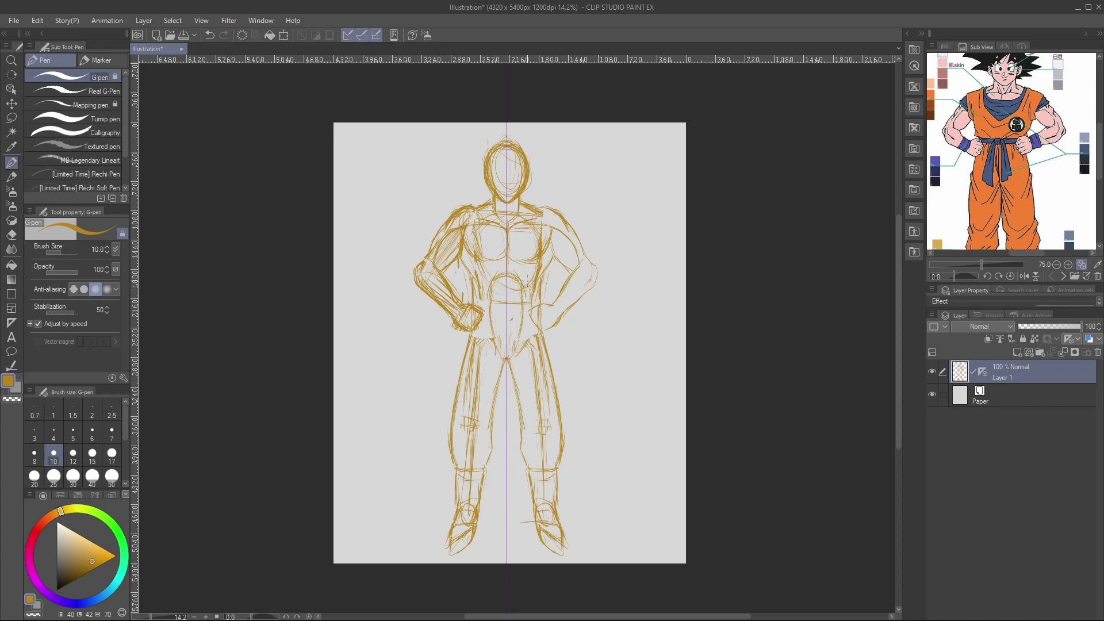
{"action": "left_click", "coordinate": [1016, 352]}
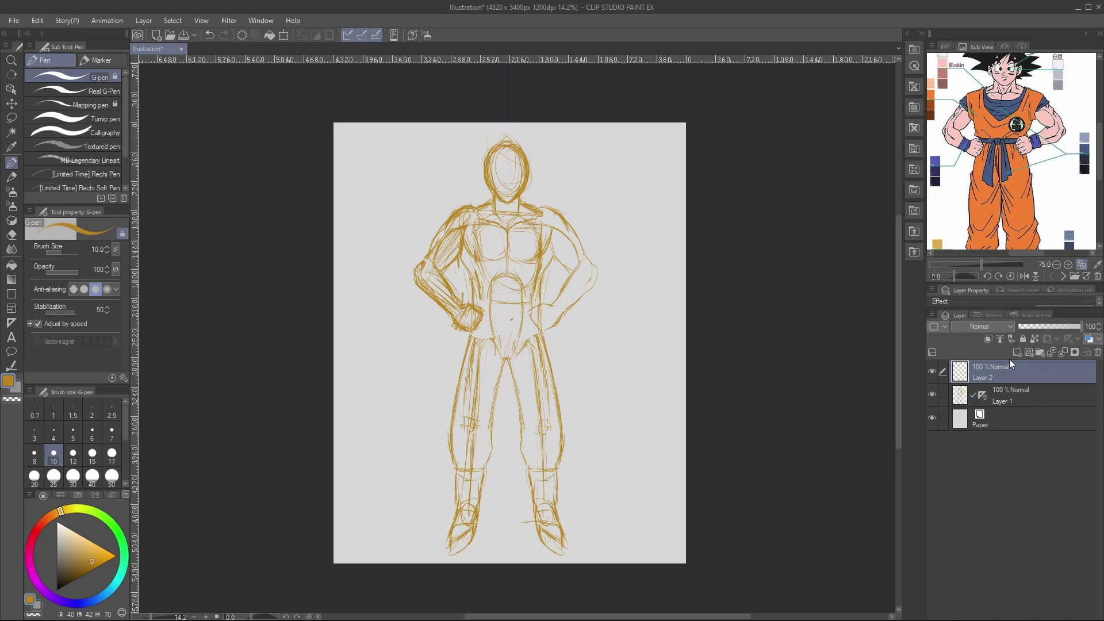
{"action": "left_click", "coordinate": [1006, 390]}
{"action": "key", "text": "i"}
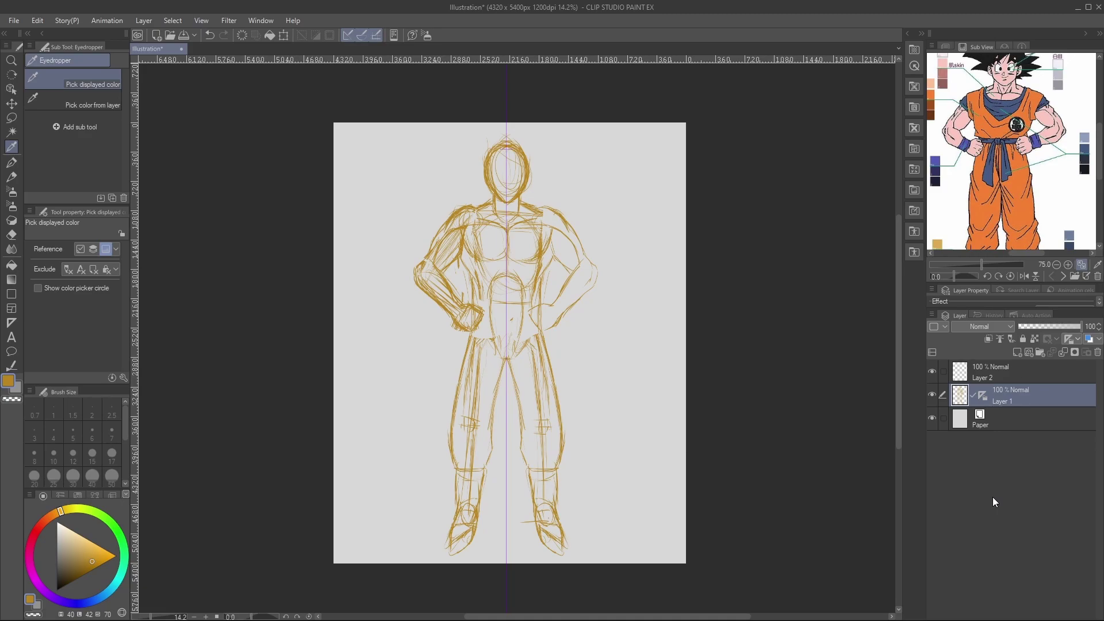
{"action": "left_click", "coordinate": [1015, 372]}
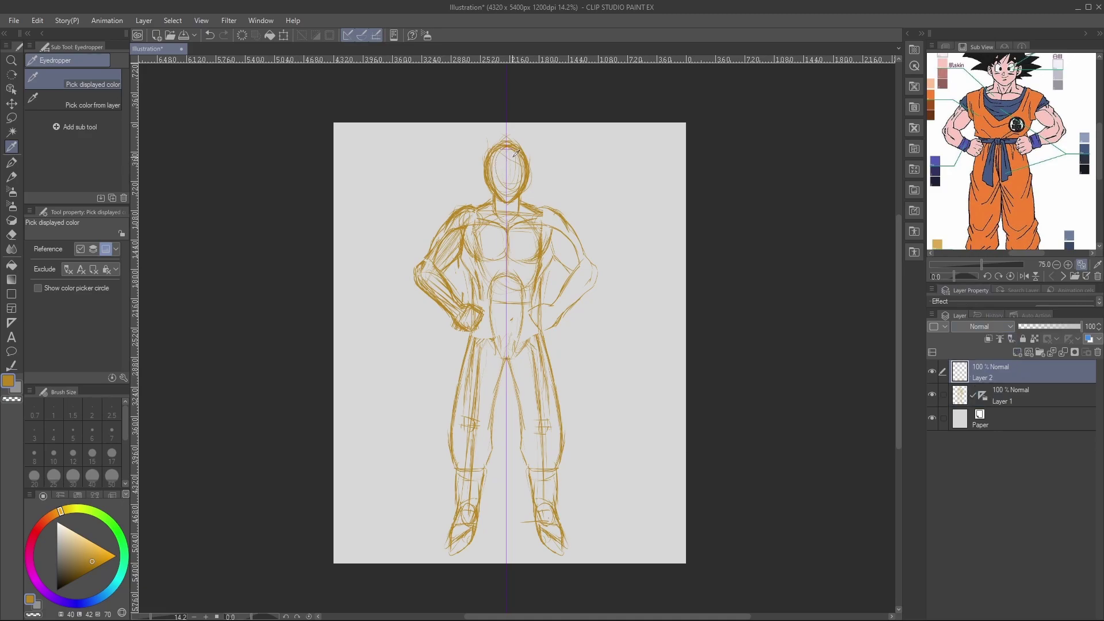
Compare the sketch with the reference and enlarge the reference to 150% around Goku's head and shoulders.
{"action": "key", "text": "slash"}
{"action": "left_click", "coordinate": [528, 139]}
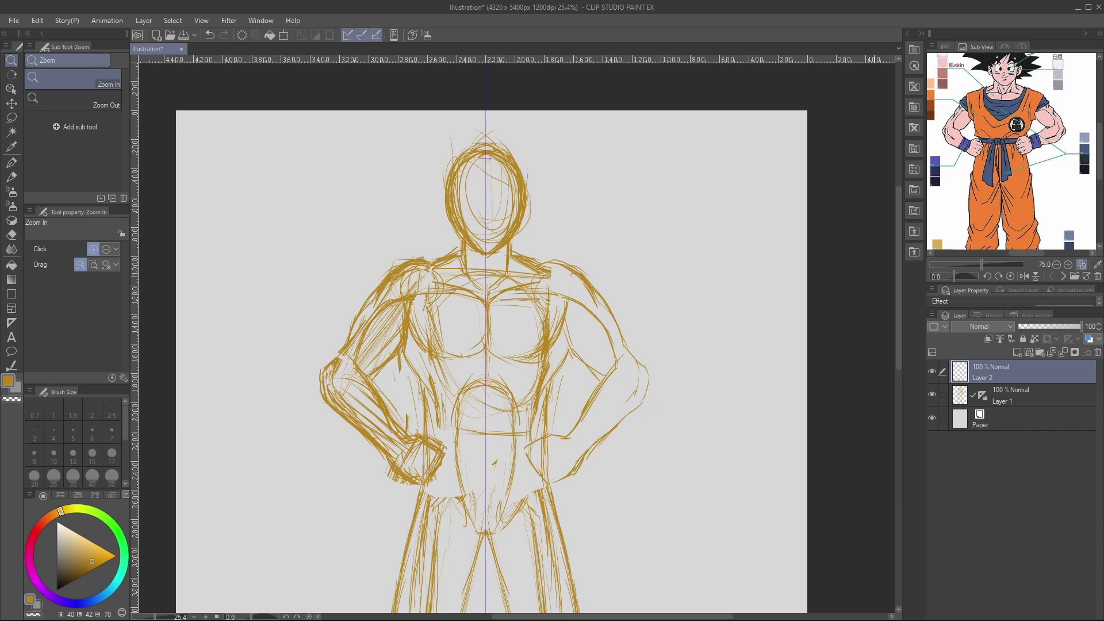
{"action": "left_click", "coordinate": [852, 315]}
{"action": "left_click_drag", "start_coordinate": [853, 315], "coordinate": [836, 315]}
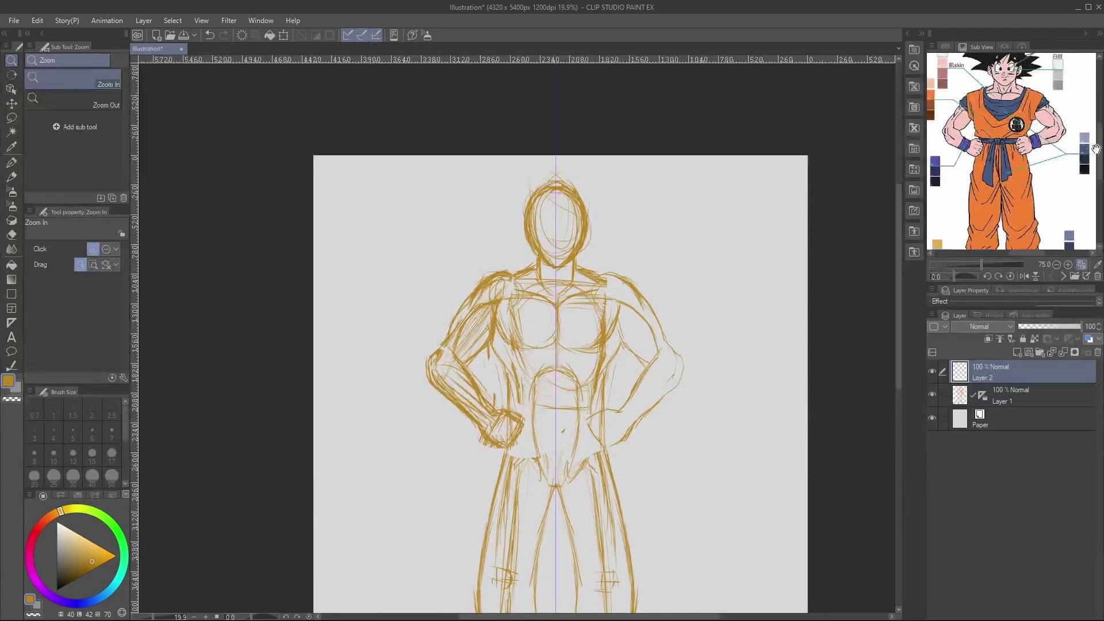
{"action": "scroll", "coordinate": [1096, 149], "scroll_direction": "up", "scroll_amount": 3}
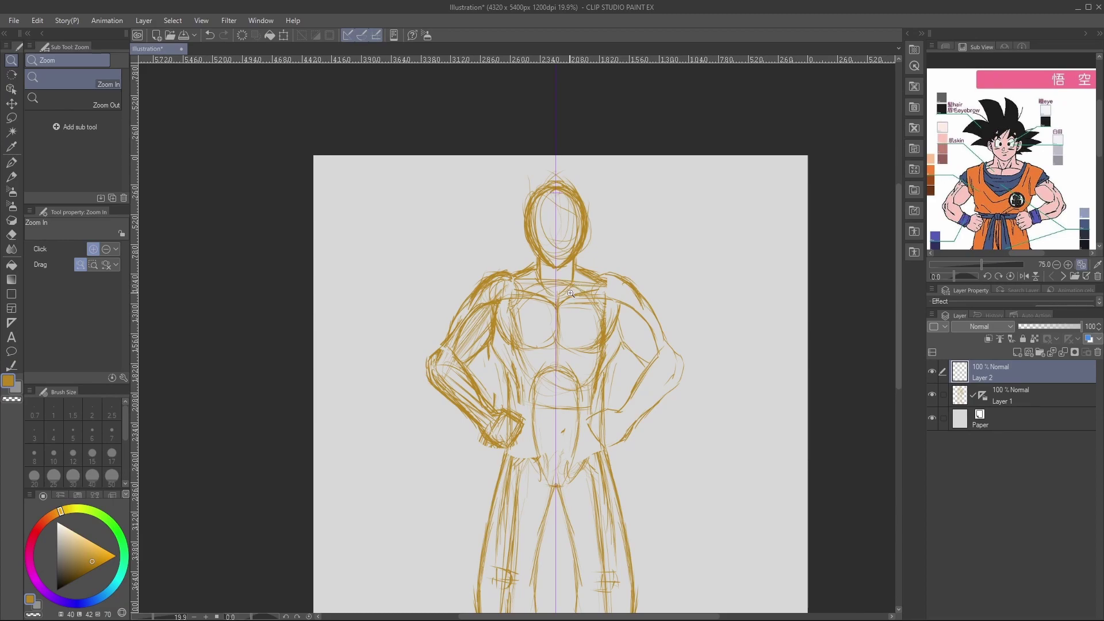
{"action": "scroll", "coordinate": [612, 298], "scroll_direction": "down", "scroll_amount": 2}
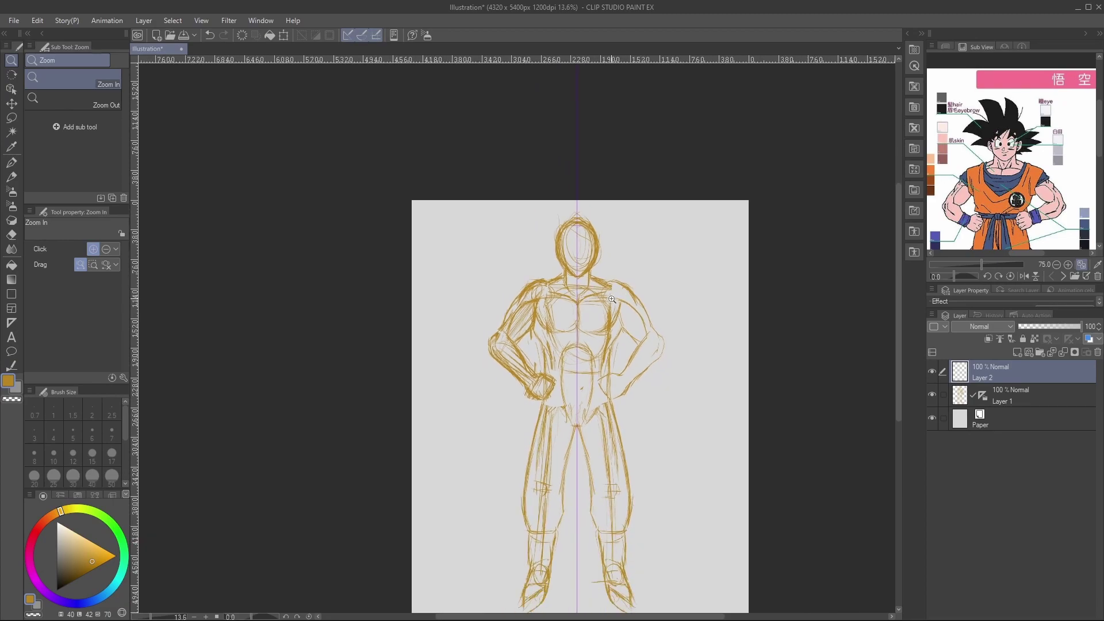
{"action": "scroll", "coordinate": [627, 304], "scroll_direction": "up", "scroll_amount": 1}
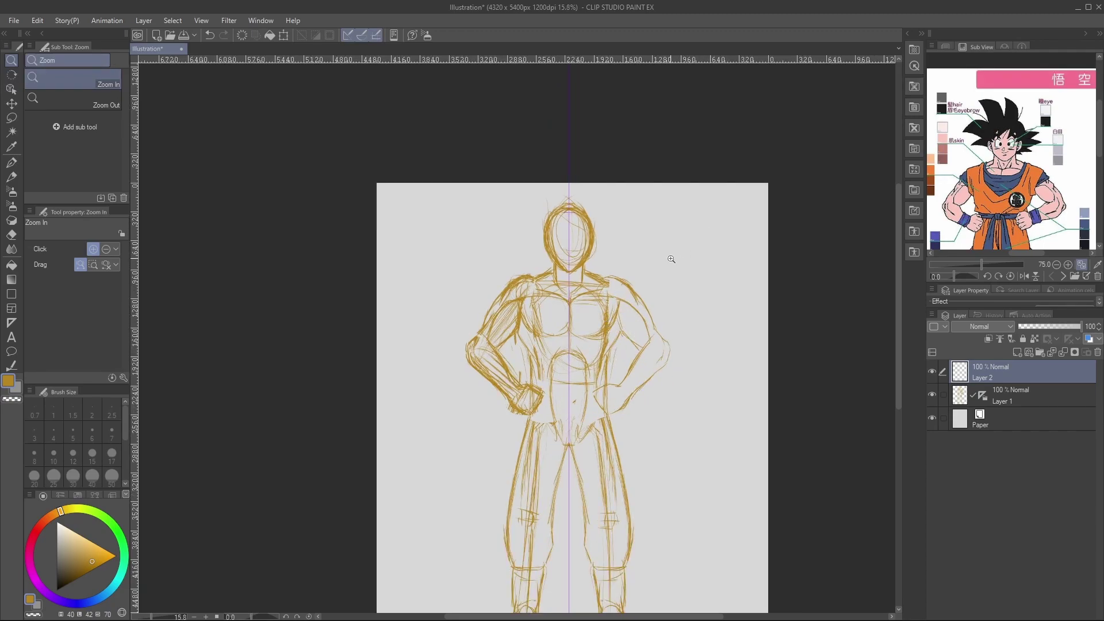
{"action": "left_click", "coordinate": [1069, 265]}
{"action": "left_click", "coordinate": [1068, 265]}
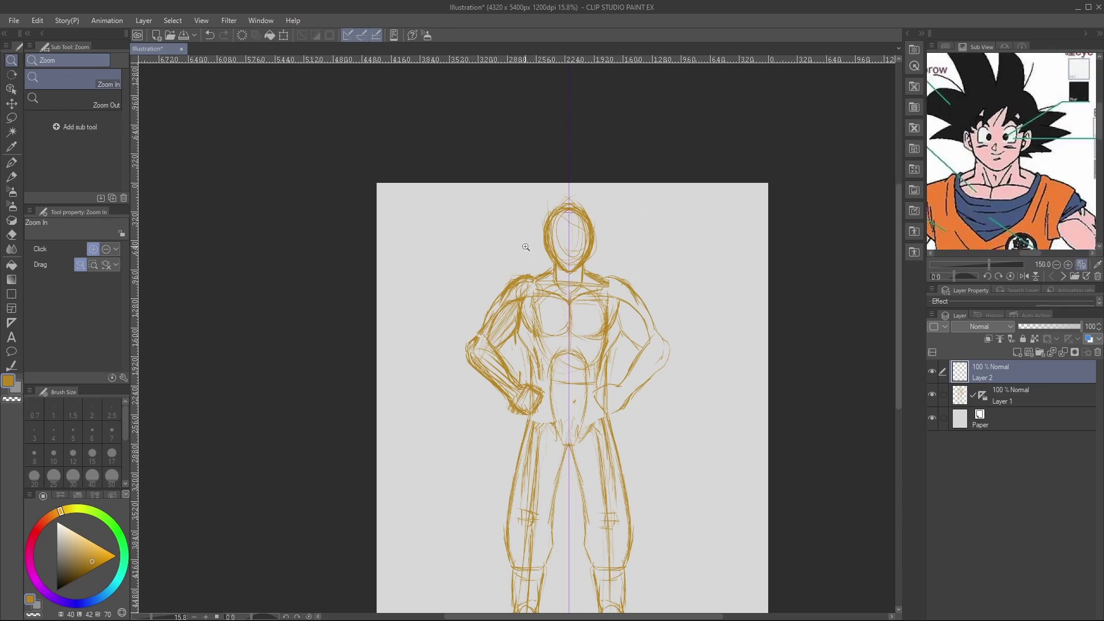
Switch to green and trace the head outline and pointed chin on the new layer with the G-pen, setting the eraser size to 50.
{"action": "left_click", "coordinate": [116, 528]}
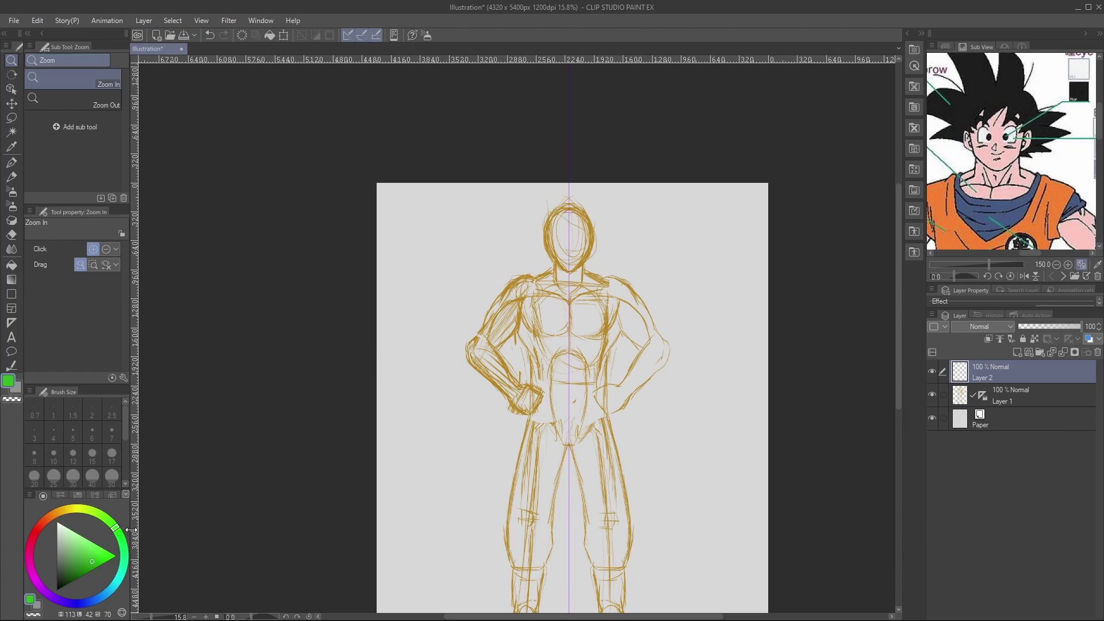
{"action": "left_click_drag", "start_coordinate": [596, 224], "coordinate": [633, 206]}
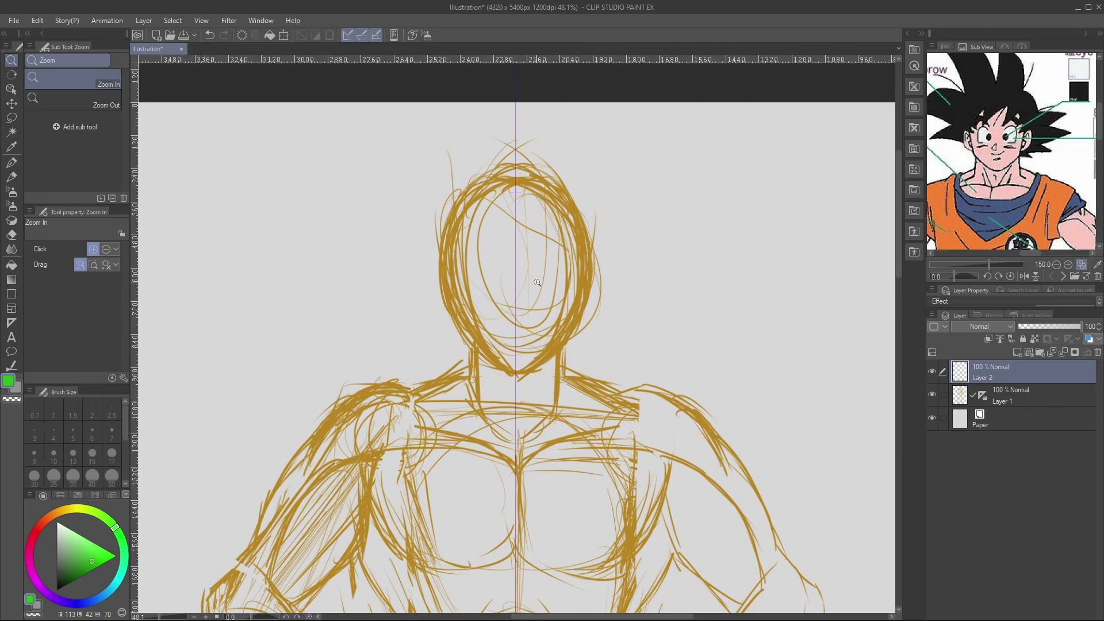
{"action": "key", "text": "p"}
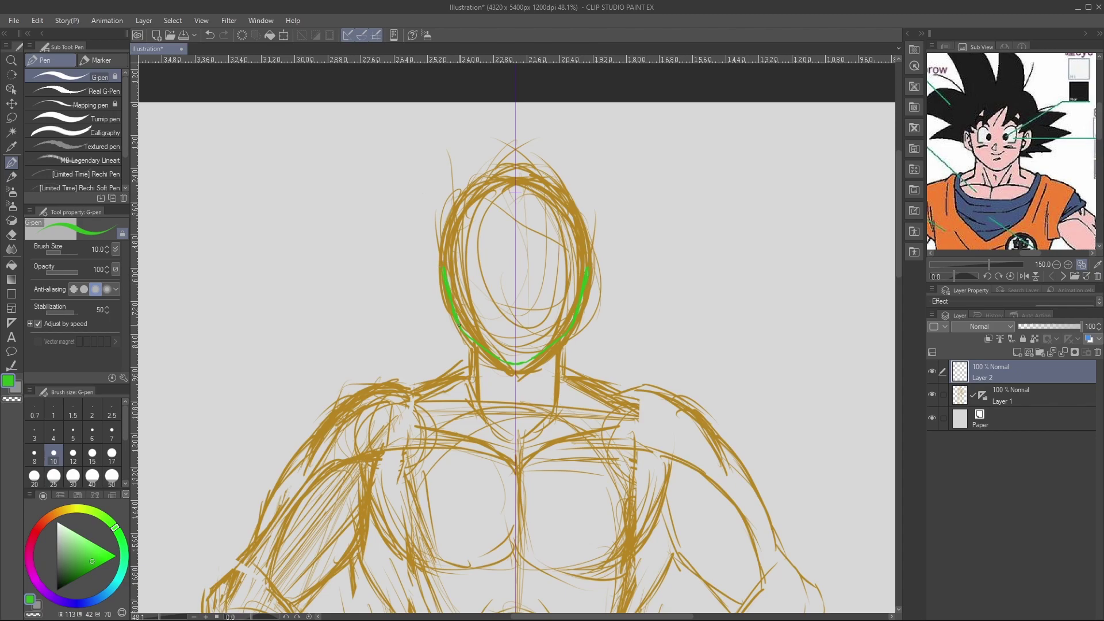
{"action": "mouse_move", "coordinate": [441, 244]}
{"action": "left_mouse_down"}
{"action": "mouse_move", "coordinate": [469, 190]}
{"action": "mouse_move", "coordinate": [444, 243]}
{"action": "mouse_move", "coordinate": [511, 170]}
{"action": "mouse_move", "coordinate": [484, 180]}
{"action": "mouse_move", "coordinate": [524, 175]}
{"action": "left_mouse_up"}
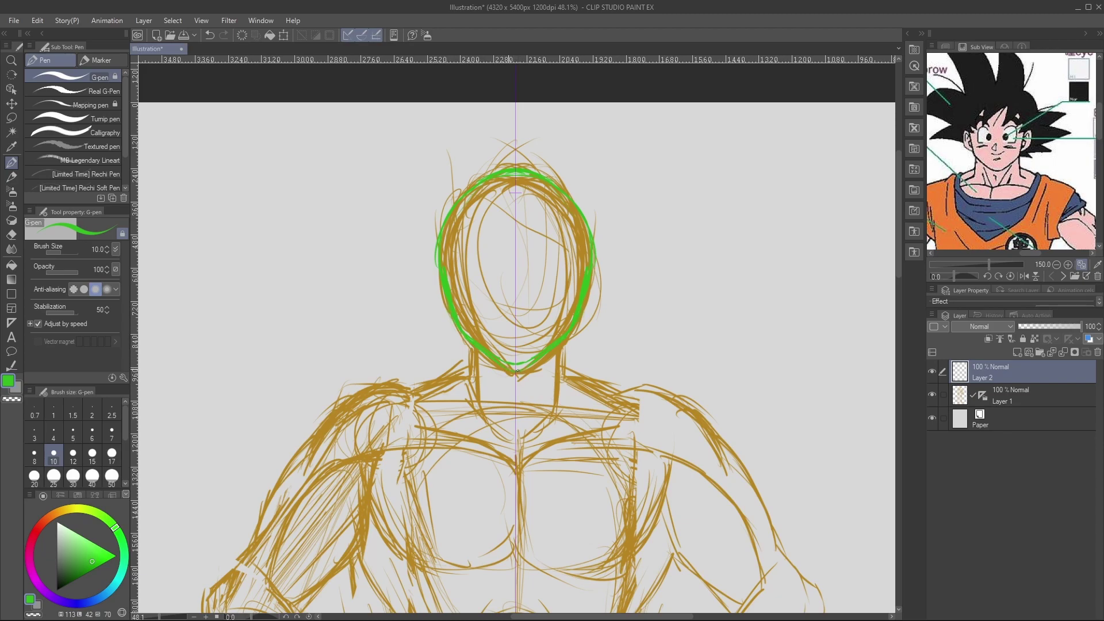
{"action": "key", "text": "e"}
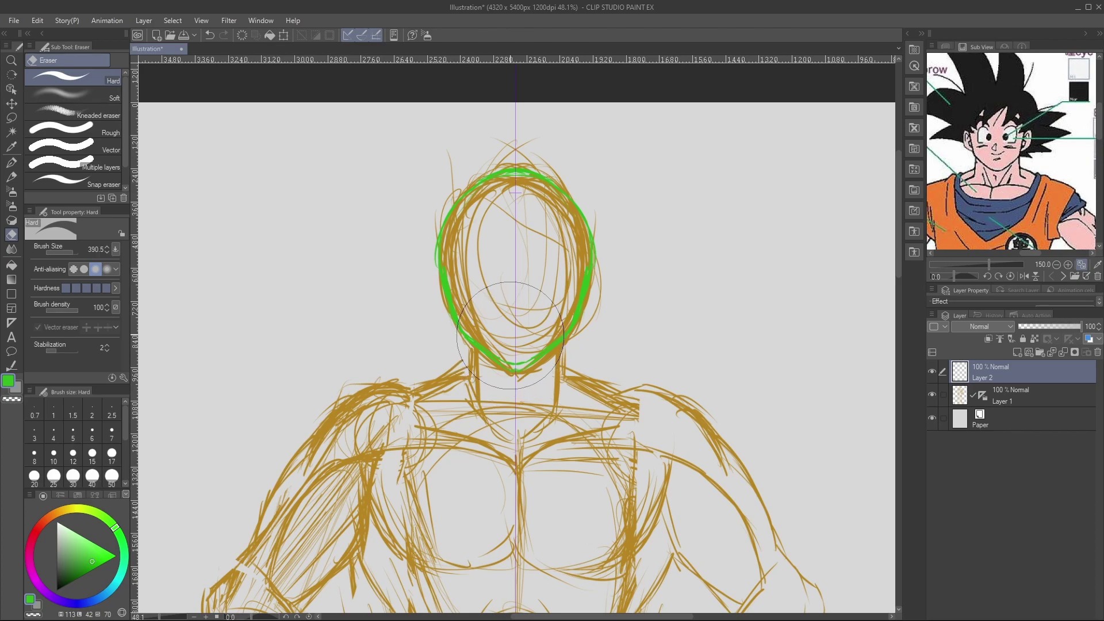
{"action": "key", "text": "bracketleft"}
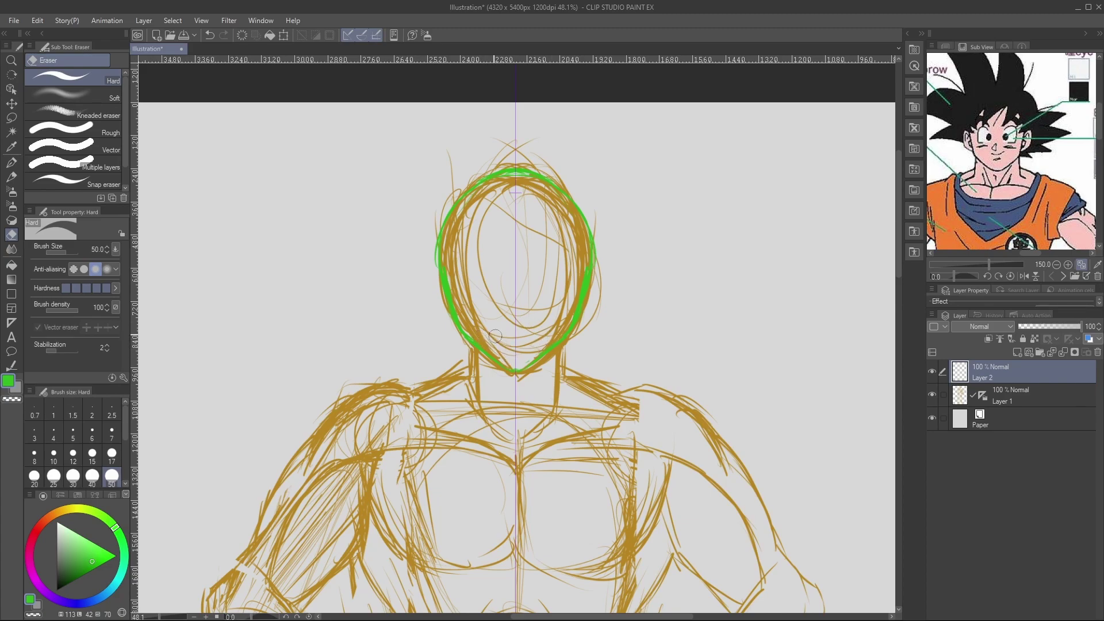
Try a vertical centre line down the face, undo it, and thicken the green outline around the top of the head.
{"action": "key", "text": "p"}
{"action": "left_click_drag", "start_coordinate": [514, 184], "coordinate": [515, 306]}
{"action": "key", "text": "ctrl+z"}
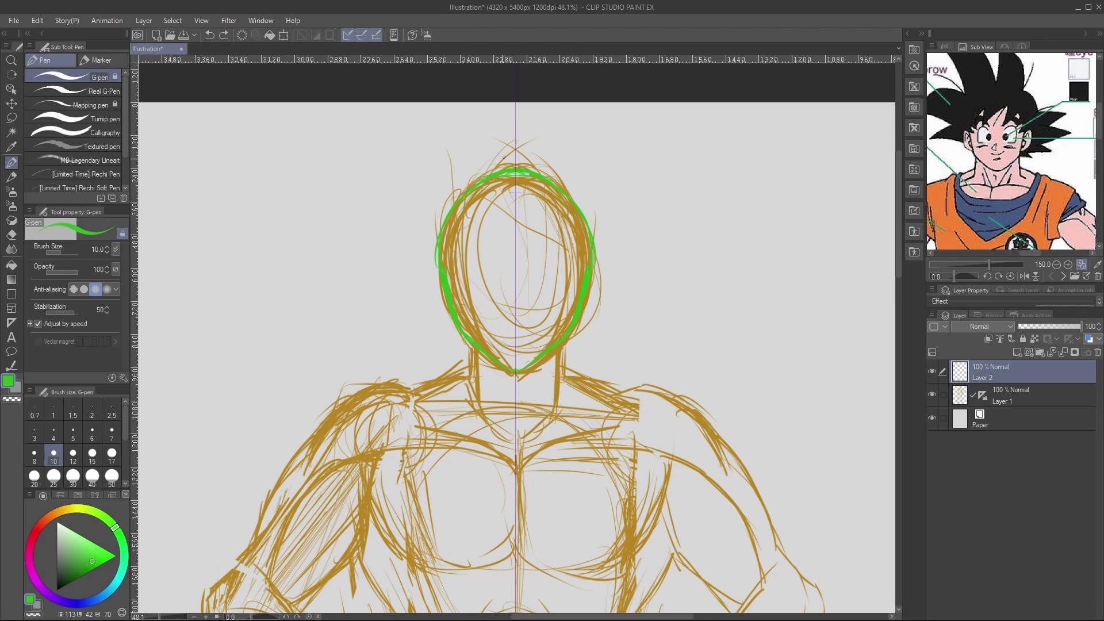
{"action": "mouse_move", "coordinate": [443, 245]}
{"action": "left_mouse_down"}
{"action": "mouse_move", "coordinate": [526, 175]}
{"action": "mouse_move", "coordinate": [476, 181]}
{"action": "mouse_move", "coordinate": [441, 216]}
{"action": "mouse_move", "coordinate": [445, 281]}
{"action": "mouse_move", "coordinate": [479, 172]}
{"action": "mouse_move", "coordinate": [451, 203]}
{"action": "mouse_move", "coordinate": [530, 171]}
{"action": "left_mouse_up"}
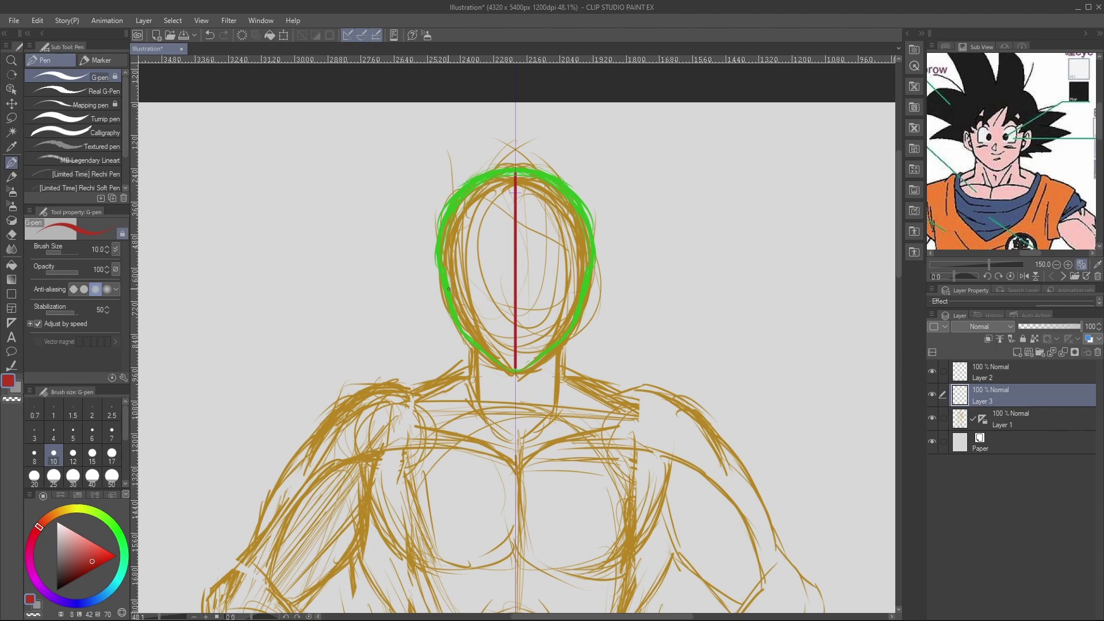
Draw a curved red horizontal eye guide across the face and activate Layer 2 above the guide layer.
{"action": "mouse_move", "coordinate": [449, 288]}
{"action": "left_mouse_down"}
{"action": "mouse_move", "coordinate": [514, 293]}
{"action": "mouse_move", "coordinate": [441, 283]}
{"action": "mouse_move", "coordinate": [517, 296]}
{"action": "left_mouse_up"}
{"action": "left_click", "coordinate": [1003, 375]}
{"action": "left_click_drag", "start_coordinate": [581, 262], "coordinate": [603, 266]}
{"action": "key", "text": "ctrl+z"}
{"action": "key", "text": "ctrl+z"}
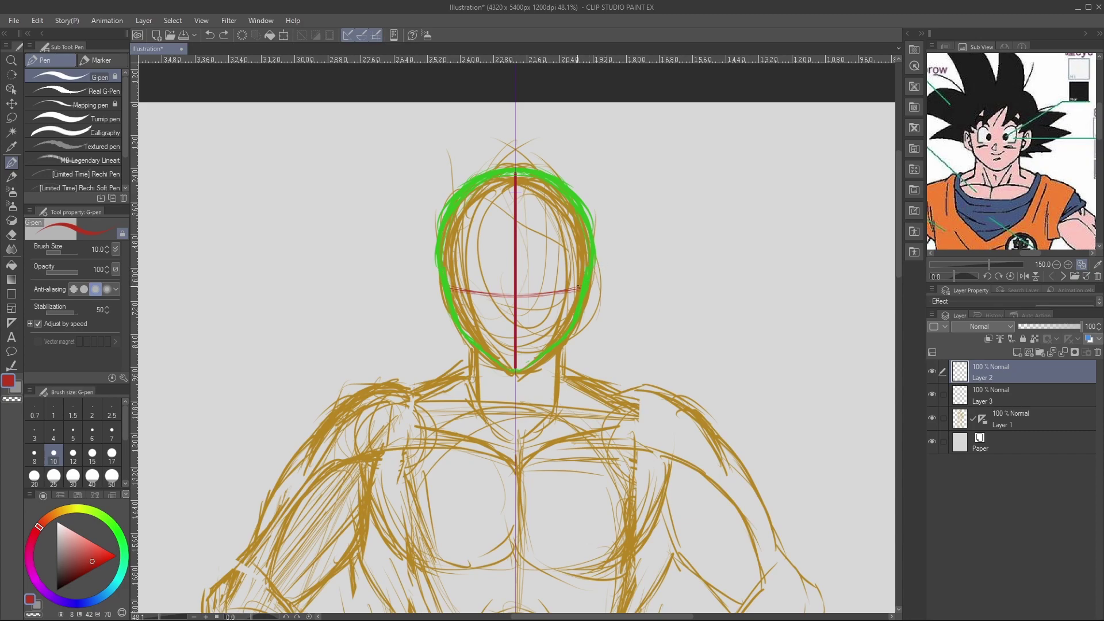
{"action": "left_click_drag", "start_coordinate": [570, 321], "coordinate": [589, 317]}
{"action": "left_click_drag", "start_coordinate": [582, 273], "coordinate": [602, 271]}
{"action": "key", "text": "ctrl+z"}
{"action": "key", "text": "ctrl+z"}
Sample the green of the head outline and draw mirrored outer ears at eye-guide level with the G-pen.
{"action": "left_click", "coordinate": [482, 173]}
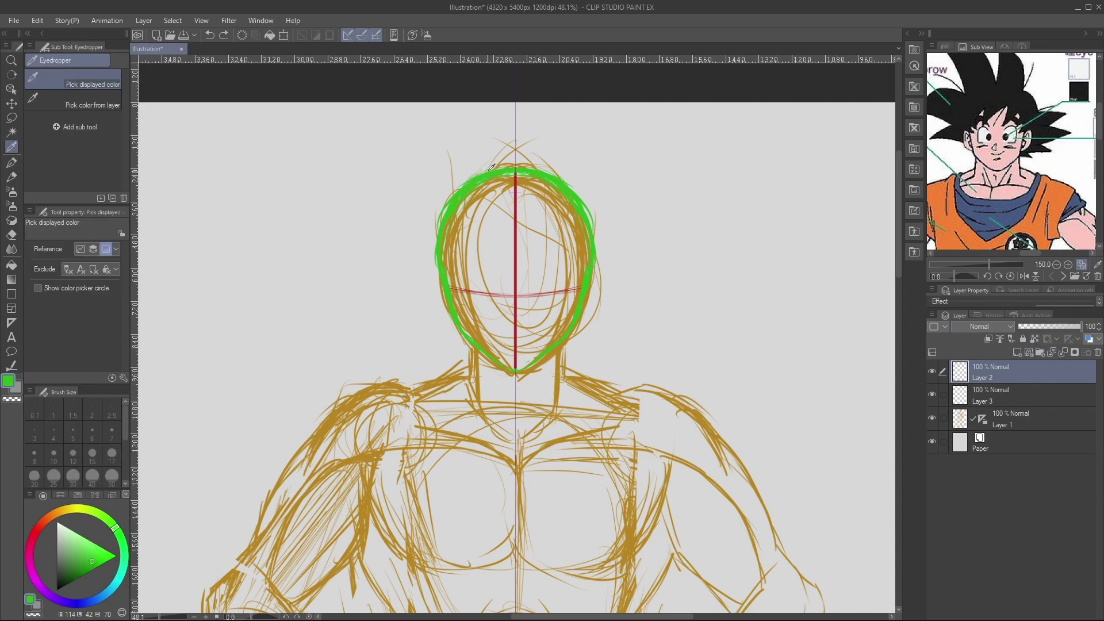
{"action": "key", "text": "p"}
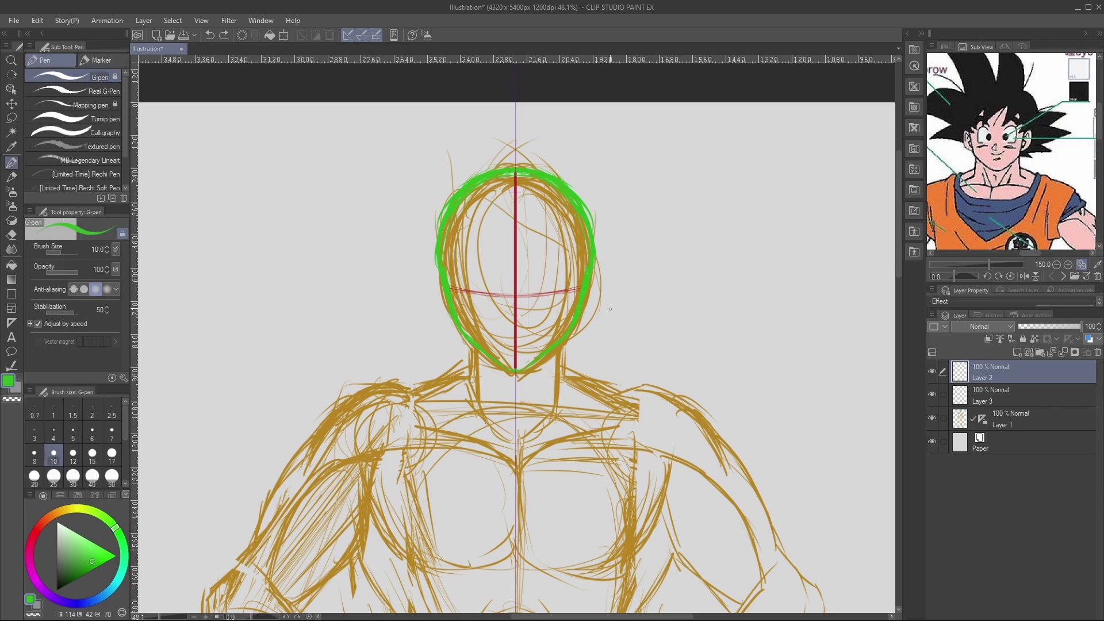
{"action": "mouse_move", "coordinate": [586, 282]}
{"action": "left_mouse_down"}
{"action": "mouse_move", "coordinate": [598, 277]}
{"action": "mouse_move", "coordinate": [595, 290]}
{"action": "left_mouse_up"}
{"action": "left_click_drag", "start_coordinate": [582, 318], "coordinate": [595, 303]}
{"action": "key", "text": "ctrl+z"}
Try several eye outlines and draw rounded upper lids with short lower-lid lines along the red eye guide.
{"action": "mouse_move", "coordinate": [529, 283]}
{"action": "left_mouse_down"}
{"action": "mouse_move", "coordinate": [545, 269]}
{"action": "mouse_move", "coordinate": [501, 283]}
{"action": "left_mouse_up"}
{"action": "key", "text": "ctrl+z"}
{"action": "key", "text": "ctrl+z"}
{"action": "mouse_move", "coordinate": [553, 279]}
{"action": "left_mouse_down"}
{"action": "mouse_move", "coordinate": [544, 280]}
{"action": "mouse_move", "coordinate": [566, 271]}
{"action": "left_mouse_up"}
{"action": "key", "text": "ctrl+z"}
{"action": "key", "text": "ctrl+z"}
{"action": "key", "text": "ctrl+z"}
{"action": "left_click_drag", "start_coordinate": [560, 311], "coordinate": [550, 310]}
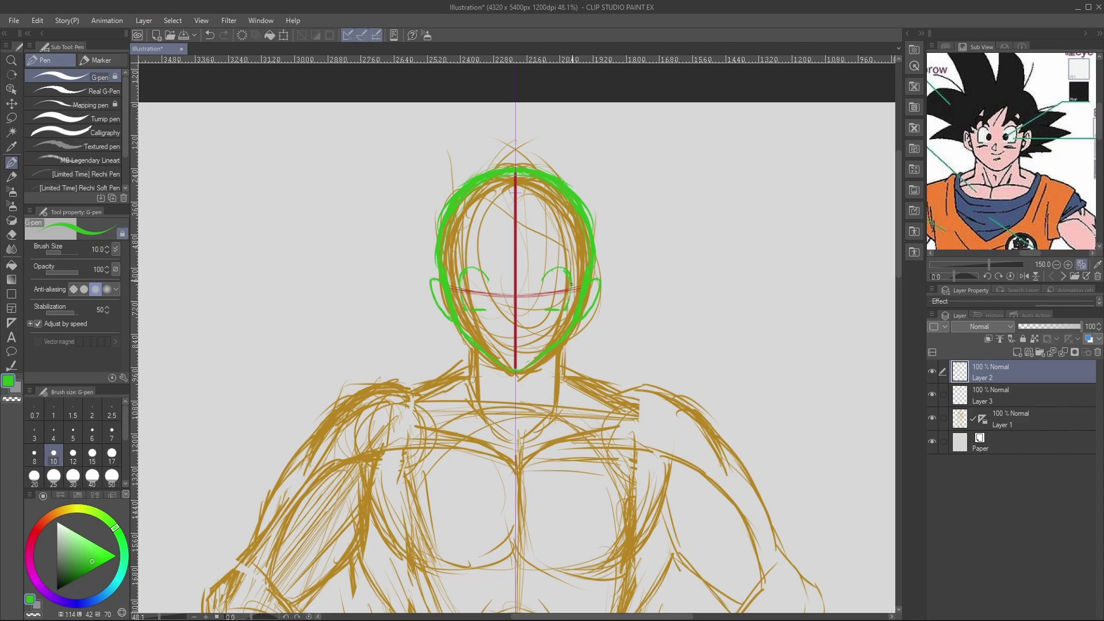
Draw small oval pupils inside the rounded eyes and curved eyebrow lines above them.
{"action": "left_click_drag", "start_coordinate": [539, 289], "coordinate": [558, 268]}
{"action": "mouse_move", "coordinate": [548, 297]}
{"action": "left_mouse_down"}
{"action": "mouse_move", "coordinate": [556, 283]}
{"action": "mouse_move", "coordinate": [550, 295]}
{"action": "left_mouse_up"}
{"action": "key", "text": "ctrl+z"}
{"action": "key", "text": "ctrl+z"}
{"action": "left_click_drag", "start_coordinate": [544, 258], "coordinate": [572, 255]}
{"action": "mouse_move", "coordinate": [487, 254]}
{"action": "left_mouse_down"}
{"action": "mouse_move", "coordinate": [467, 248]}
{"action": "mouse_move", "coordinate": [453, 262]}
{"action": "left_mouse_up"}
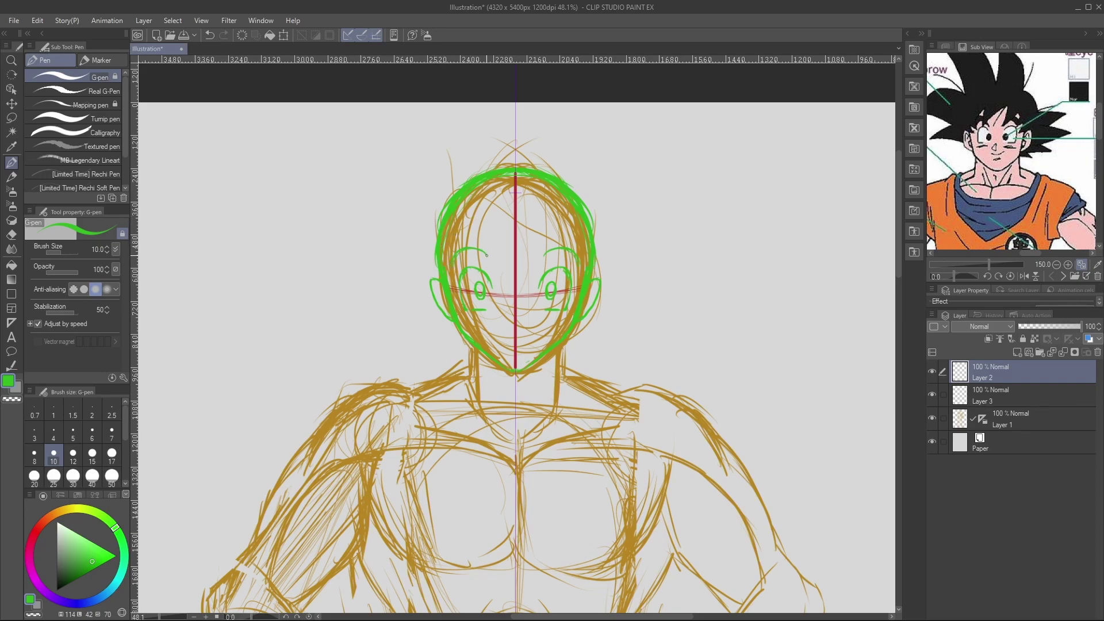
Complete the raised eyebrows with a second arc, reduce the eraser size to 12.6 and refine the rounded eyes.
{"action": "mouse_move", "coordinate": [455, 241]}
{"action": "left_mouse_down"}
{"action": "mouse_move", "coordinate": [477, 234]}
{"action": "mouse_move", "coordinate": [491, 257]}
{"action": "left_mouse_up"}
{"action": "key", "text": "ctrl+z"}
{"action": "left_click_drag", "start_coordinate": [578, 262], "coordinate": [578, 261]}
{"action": "key", "text": "e"}
{"action": "key", "text": "bracketleft"}
{"action": "key", "text": "bracketleft"}
{"action": "key", "text": "bracketleft"}
{"action": "key", "text": "bracketleft"}
{"action": "key", "text": "bracketleft"}
{"action": "key", "text": "bracketleft"}
{"action": "key", "text": "bracketleft"}
{"action": "key", "text": "bracketleft"}
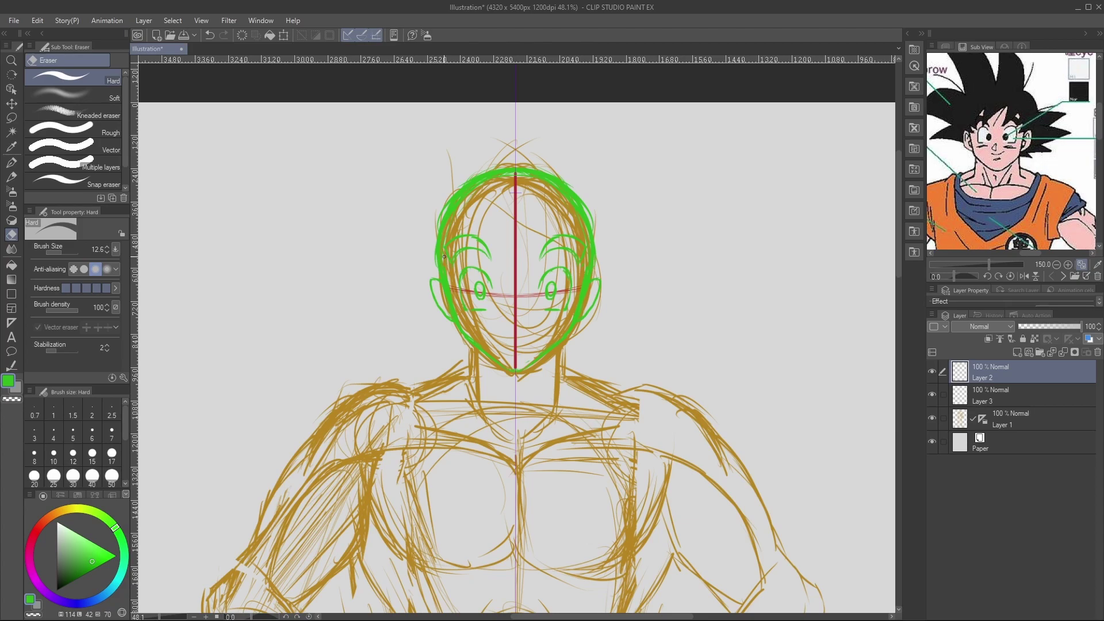
{"action": "key", "text": "p"}
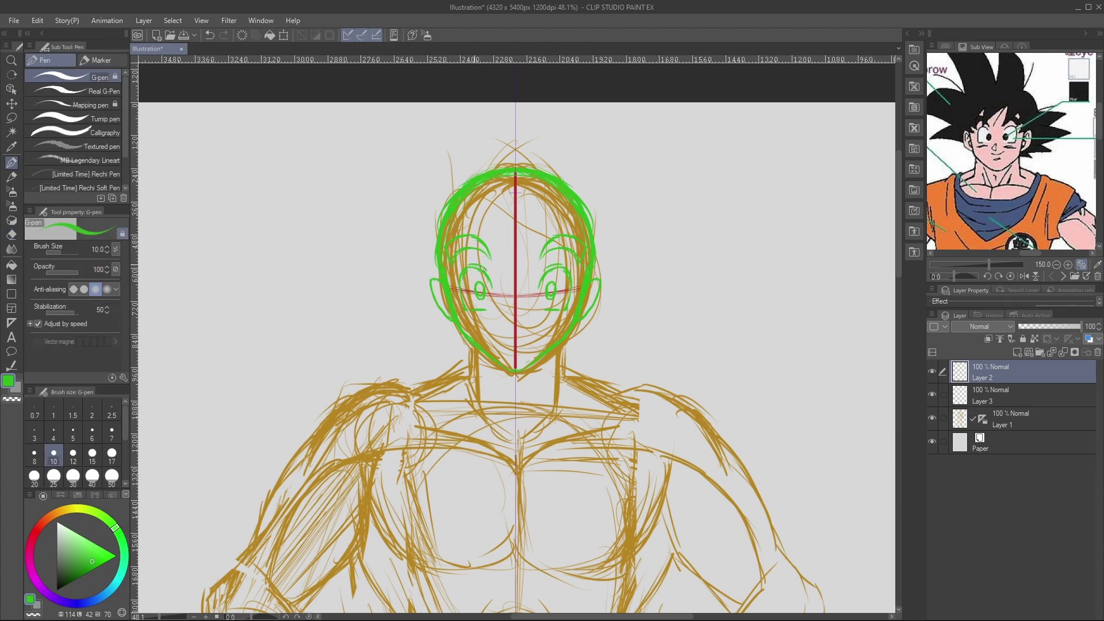
{"action": "key", "text": "ctrl+z"}
{"action": "left_click_drag", "start_coordinate": [569, 301], "coordinate": [568, 291]}
Sketch an enlarged arched eye with a small oval pupil beside the head and erase it on both sides.
{"action": "mouse_move", "coordinate": [667, 251]}
{"action": "left_mouse_down"}
{"action": "mouse_move", "coordinate": [667, 279]}
{"action": "mouse_move", "coordinate": [716, 300]}
{"action": "mouse_move", "coordinate": [718, 249]}
{"action": "mouse_move", "coordinate": [702, 228]}
{"action": "mouse_move", "coordinate": [717, 249]}
{"action": "left_mouse_up"}
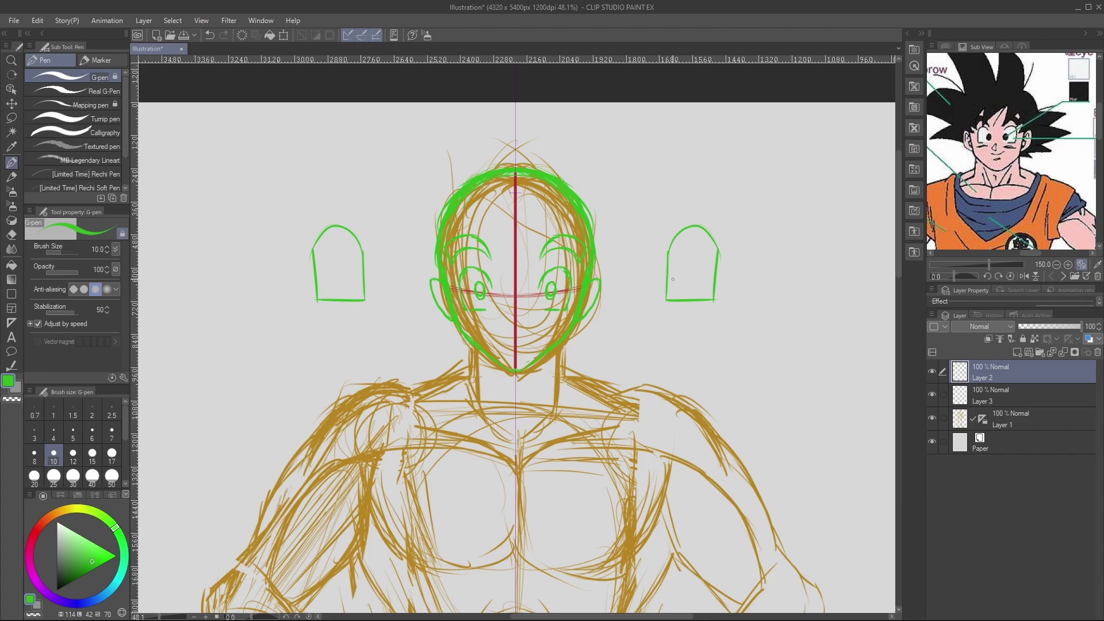
{"action": "mouse_move", "coordinate": [679, 275]}
{"action": "left_mouse_down"}
{"action": "mouse_move", "coordinate": [666, 271]}
{"action": "mouse_move", "coordinate": [671, 304]}
{"action": "left_mouse_up"}
{"action": "key", "text": "e"}
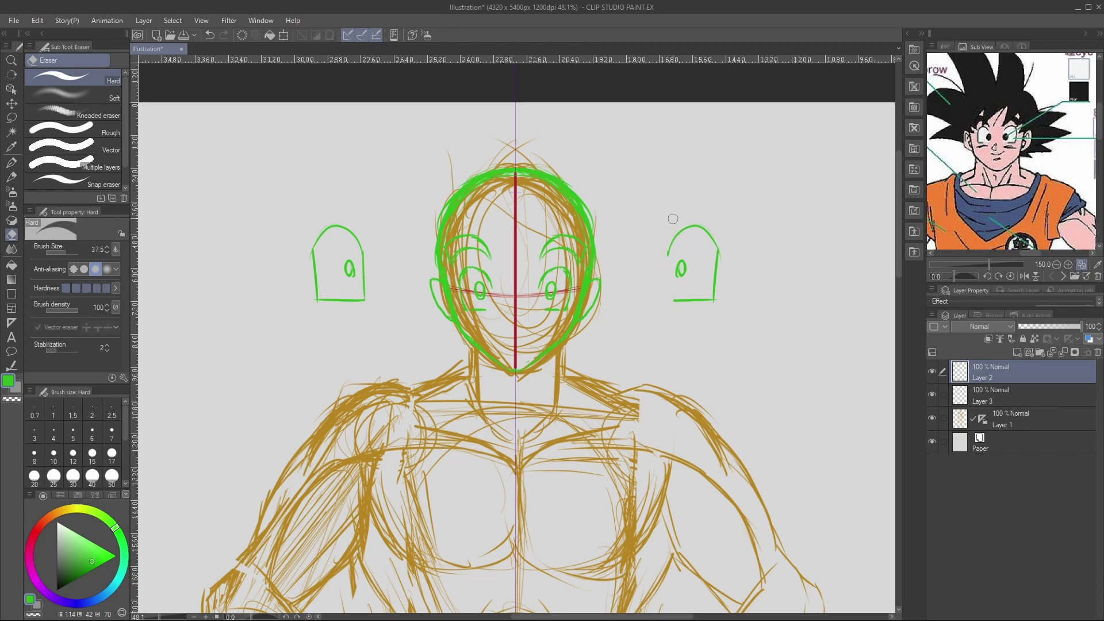
{"action": "left_click_drag", "start_coordinate": [365, 254], "coordinate": [364, 300]}
{"action": "mouse_move", "coordinate": [685, 222]}
{"action": "left_mouse_down"}
{"action": "mouse_move", "coordinate": [689, 301]}
{"action": "mouse_move", "coordinate": [716, 253]}
{"action": "left_mouse_up"}
{"action": "mouse_move", "coordinate": [345, 242]}
{"action": "left_mouse_down"}
{"action": "mouse_move", "coordinate": [349, 274]}
{"action": "mouse_move", "coordinate": [333, 252]}
{"action": "left_mouse_up"}
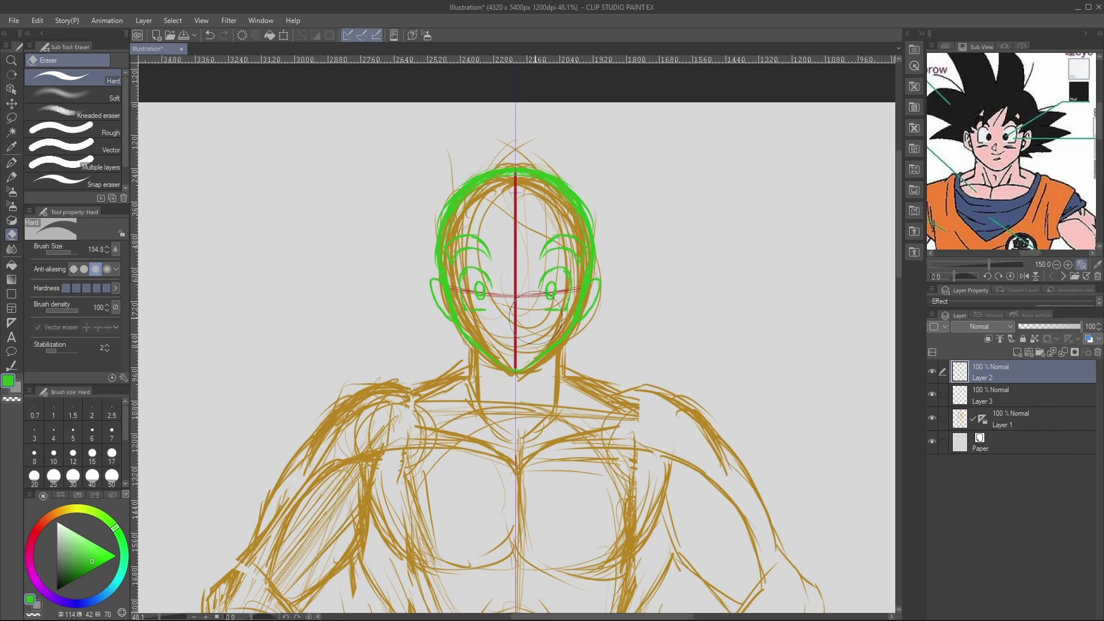
Add a new layer on top, check Layer 2 by toggling its visibility, and make Layer 2 active again.
{"action": "left_click", "coordinate": [1016, 351]}
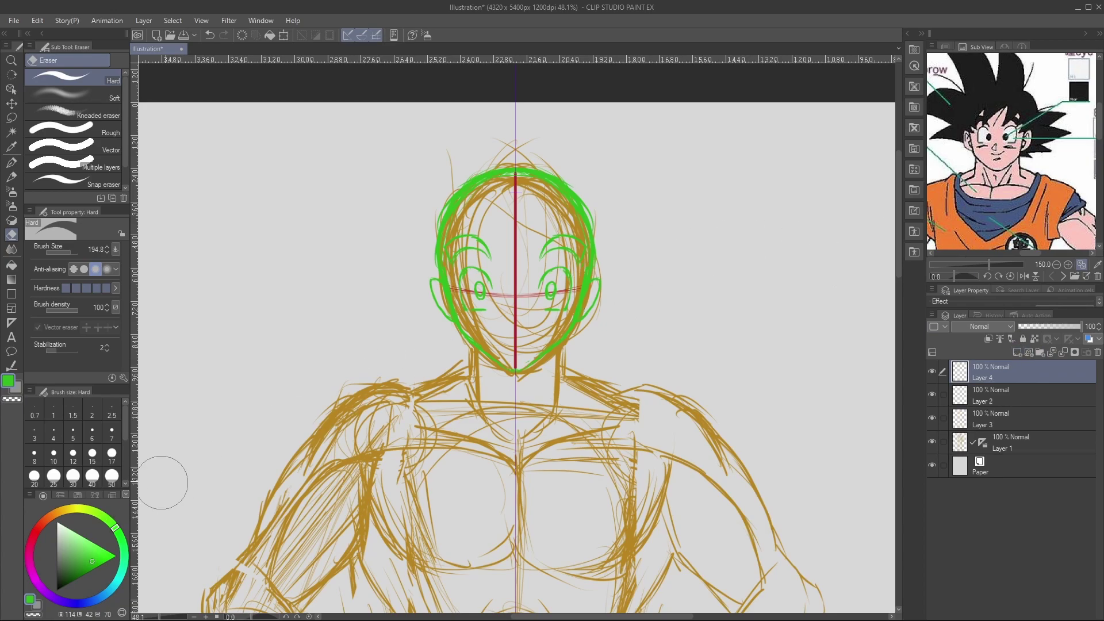
{"action": "left_click", "coordinate": [934, 394]}
{"action": "left_click", "coordinate": [935, 393]}
{"action": "left_click", "coordinate": [1007, 392]}
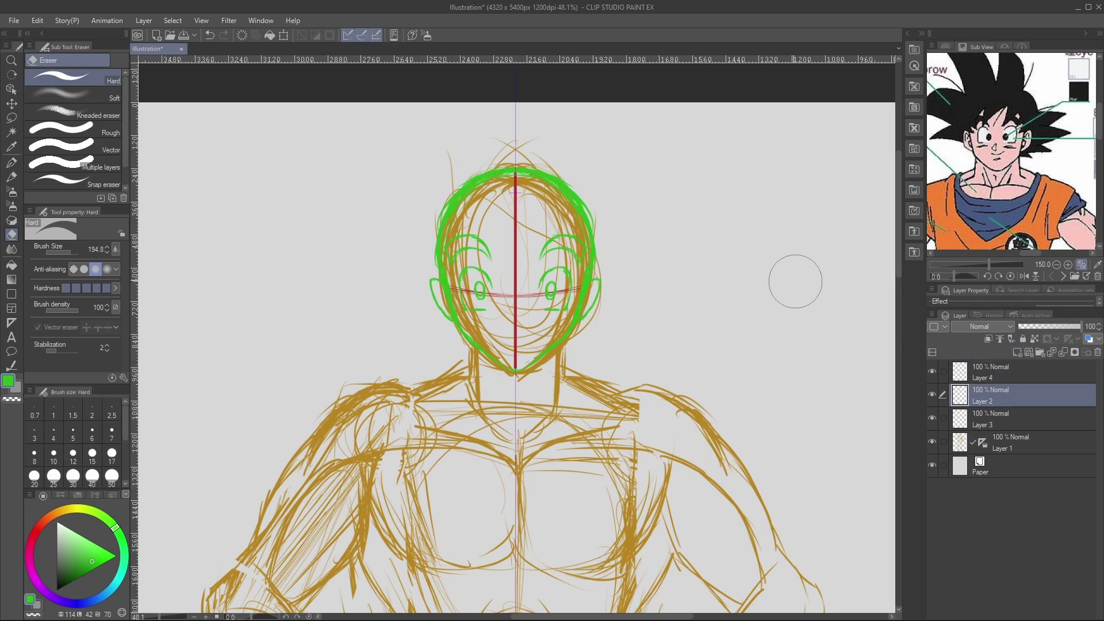
Lasso the rounded eyes and eyebrows on Layer 2, delete them and clear the selection.
{"action": "key", "text": "m"}
{"action": "mouse_move", "coordinate": [570, 223]}
{"action": "left_mouse_down"}
{"action": "mouse_move", "coordinate": [590, 267]}
{"action": "mouse_move", "coordinate": [567, 316]}
{"action": "mouse_move", "coordinate": [538, 322]}
{"action": "mouse_move", "coordinate": [514, 319]}
{"action": "mouse_move", "coordinate": [520, 214]}
{"action": "left_mouse_up"}
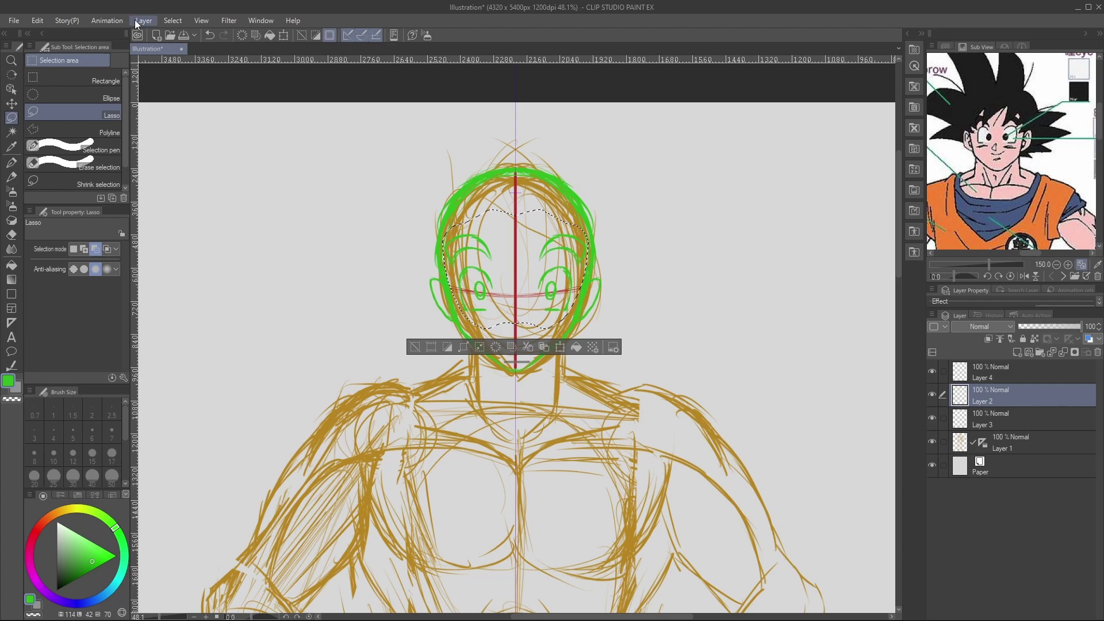
{"action": "left_click", "coordinate": [41, 21]}
{"action": "left_click", "coordinate": [64, 67]}
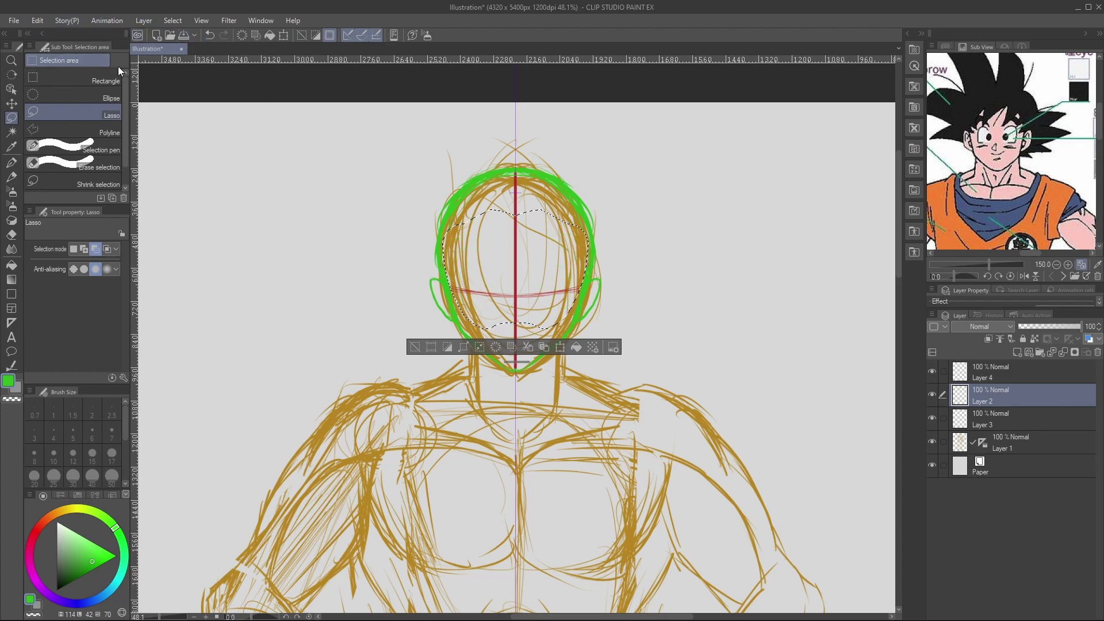
{"action": "key", "text": "ctrl+d"}
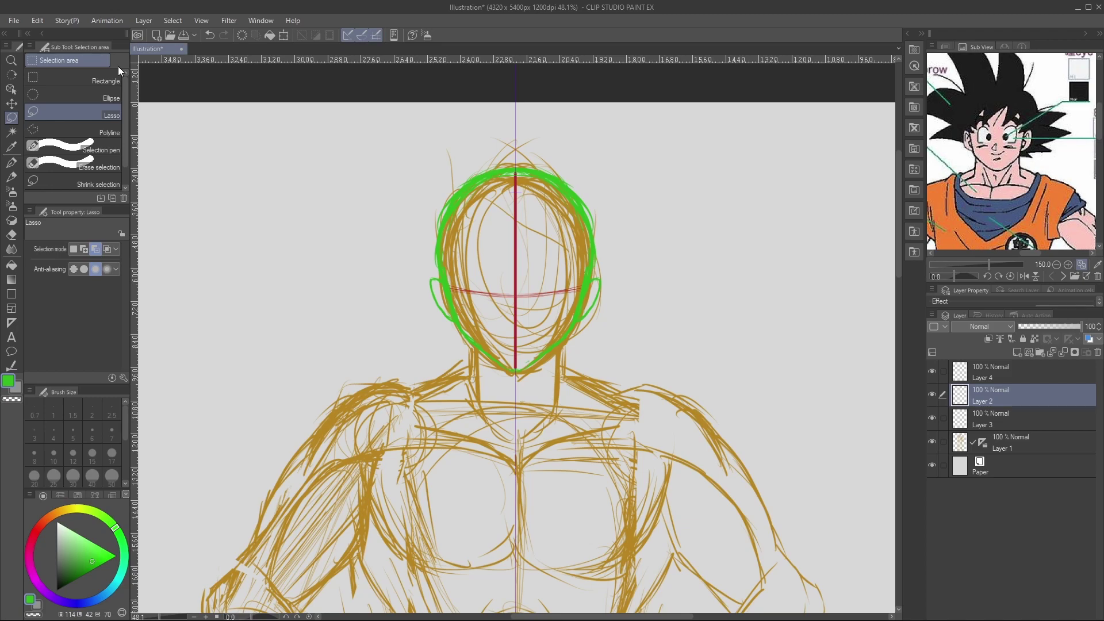
Switch the reference to the golden-haired Goku and enlarge it to 200% around the face.
{"action": "left_click", "coordinate": [1062, 277]}
{"action": "left_click", "coordinate": [1063, 277]}
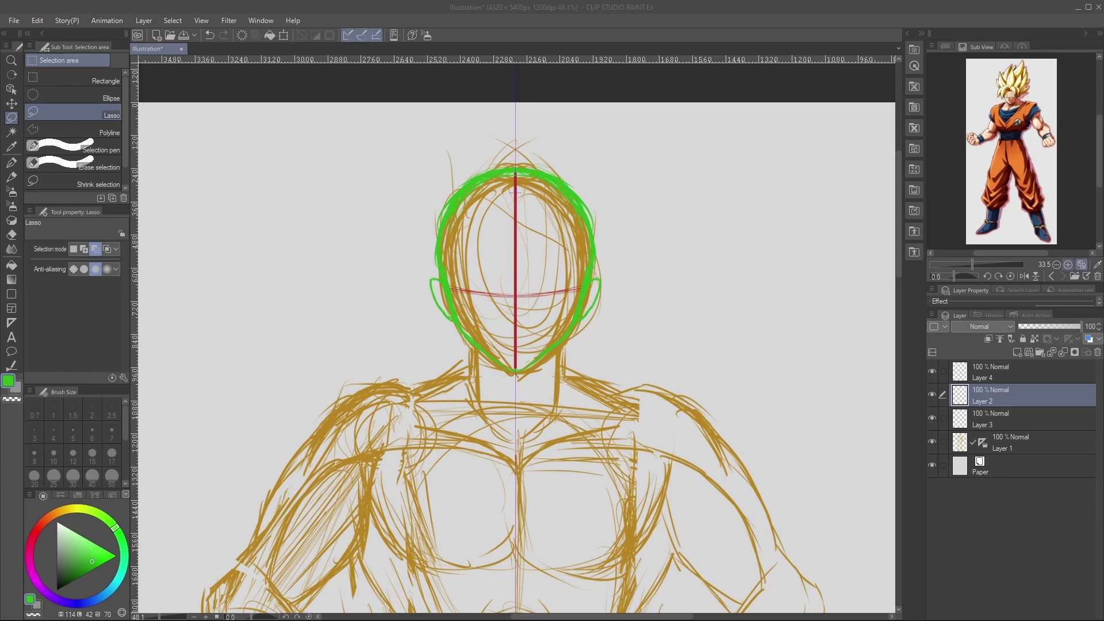
{"action": "left_click", "coordinate": [1068, 265]}
{"action": "left_click", "coordinate": [1068, 264]}
{"action": "left_click_drag", "start_coordinate": [1099, 162], "coordinate": [1099, 101]}
{"action": "left_click", "coordinate": [1068, 265]}
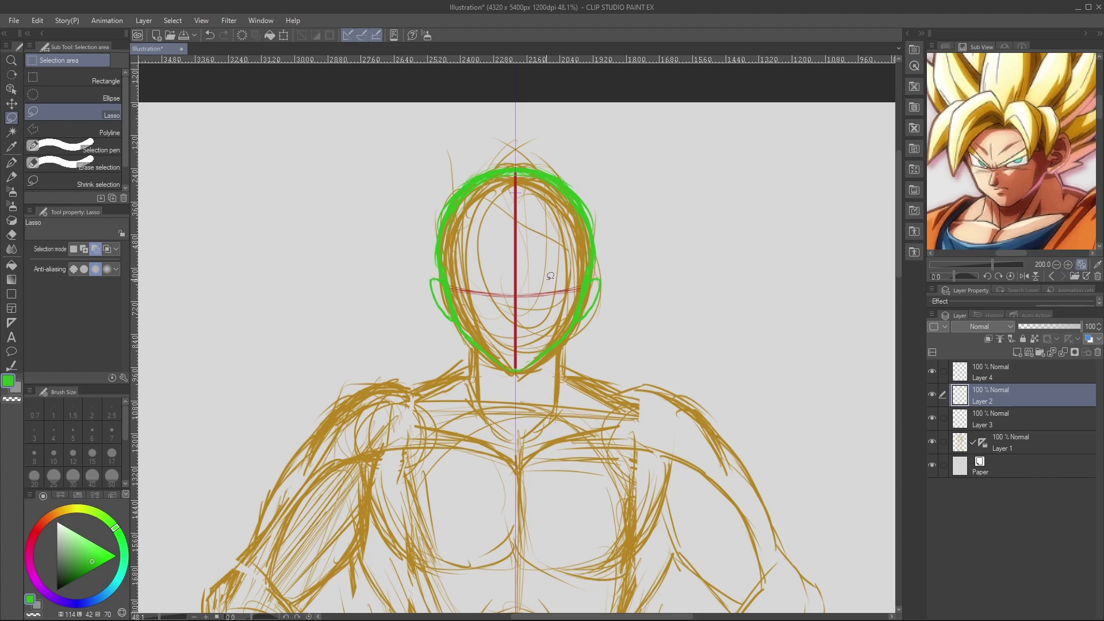
Draw narrow, inward-slanting eyes on the red guide and an enlarged practice shape beside the head with the G-pen.
{"action": "key", "text": "p"}
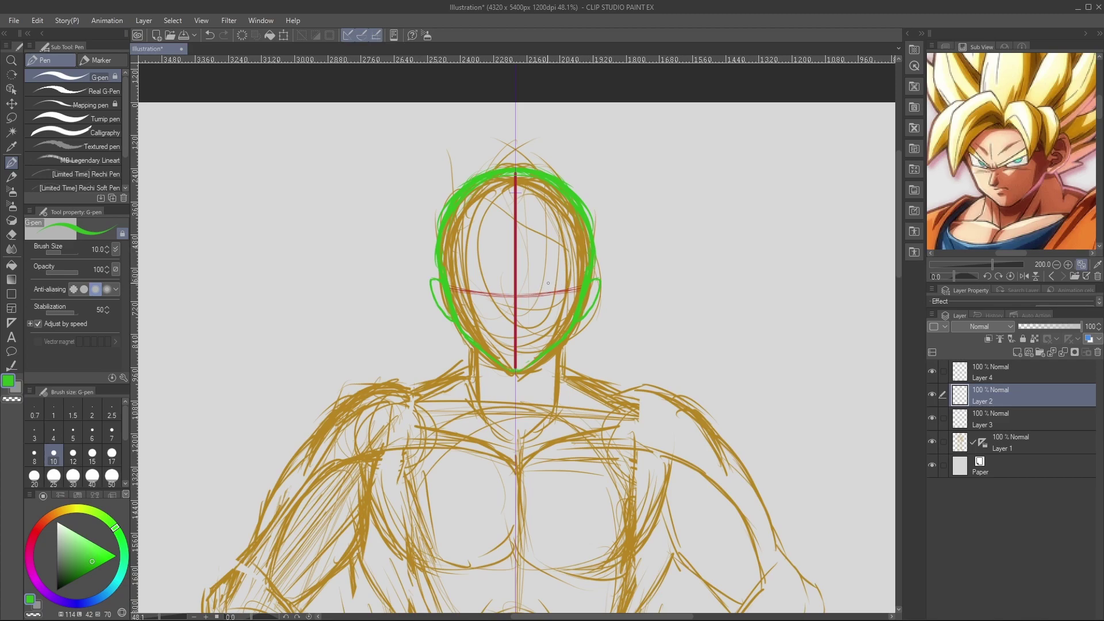
{"action": "left_click_drag", "start_coordinate": [469, 276], "coordinate": [532, 288]}
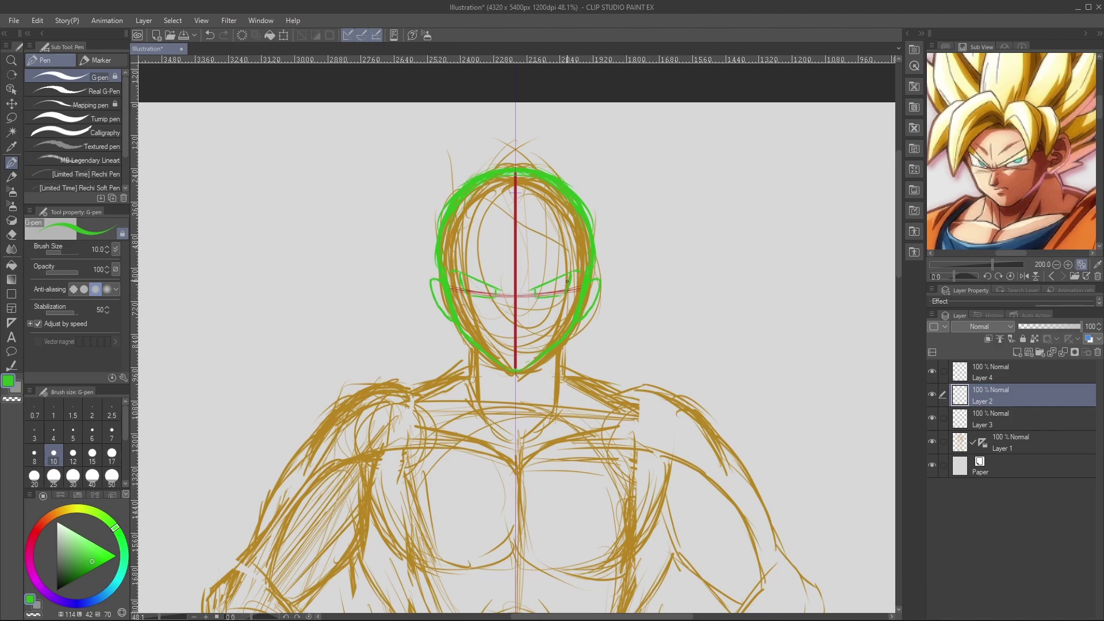
{"action": "left_click_drag", "start_coordinate": [642, 274], "coordinate": [697, 255]}
{"action": "left_click_drag", "start_coordinate": [640, 282], "coordinate": [692, 272]}
{"action": "mouse_move", "coordinate": [694, 258]}
{"action": "left_mouse_down"}
{"action": "mouse_move", "coordinate": [653, 276]}
{"action": "mouse_move", "coordinate": [703, 256]}
{"action": "left_mouse_up"}
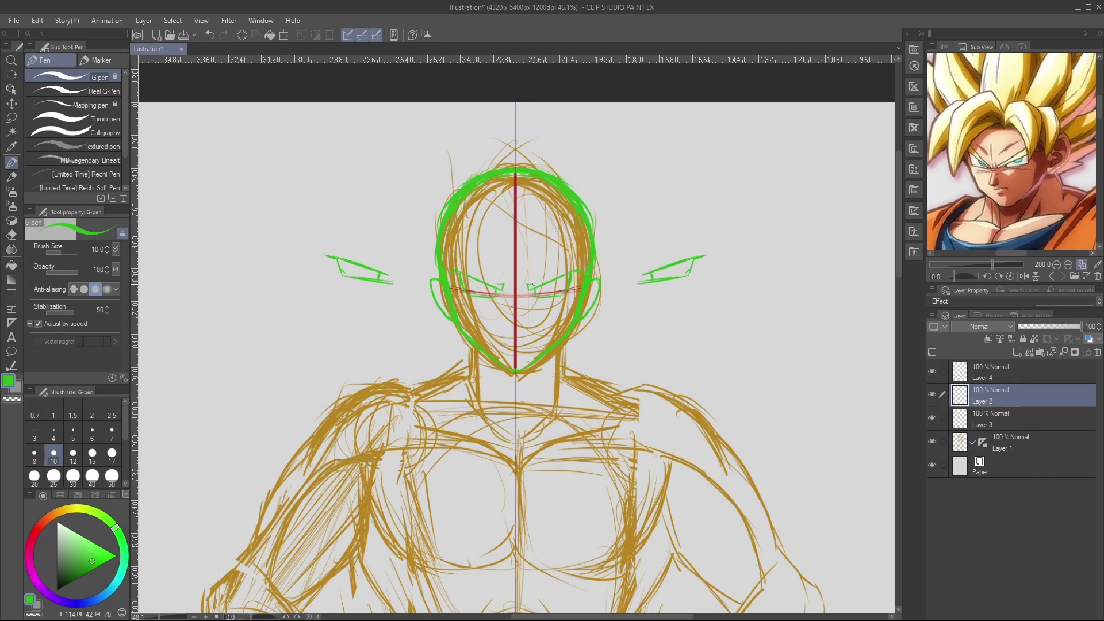
Draw angular, slanted eyebrows directly over the eyes and erase the enlarged practice shapes on both sides.
{"action": "key", "text": "ctrl+z"}
{"action": "left_click_drag", "start_coordinate": [528, 291], "coordinate": [530, 291]}
{"action": "left_click_drag", "start_coordinate": [527, 286], "coordinate": [543, 279]}
{"action": "key", "text": "e"}
{"action": "mouse_move", "coordinate": [645, 259]}
{"action": "left_mouse_down"}
{"action": "mouse_move", "coordinate": [653, 282]}
{"action": "mouse_move", "coordinate": [702, 247]}
{"action": "left_mouse_up"}
{"action": "left_click_drag", "start_coordinate": [374, 253], "coordinate": [335, 251]}
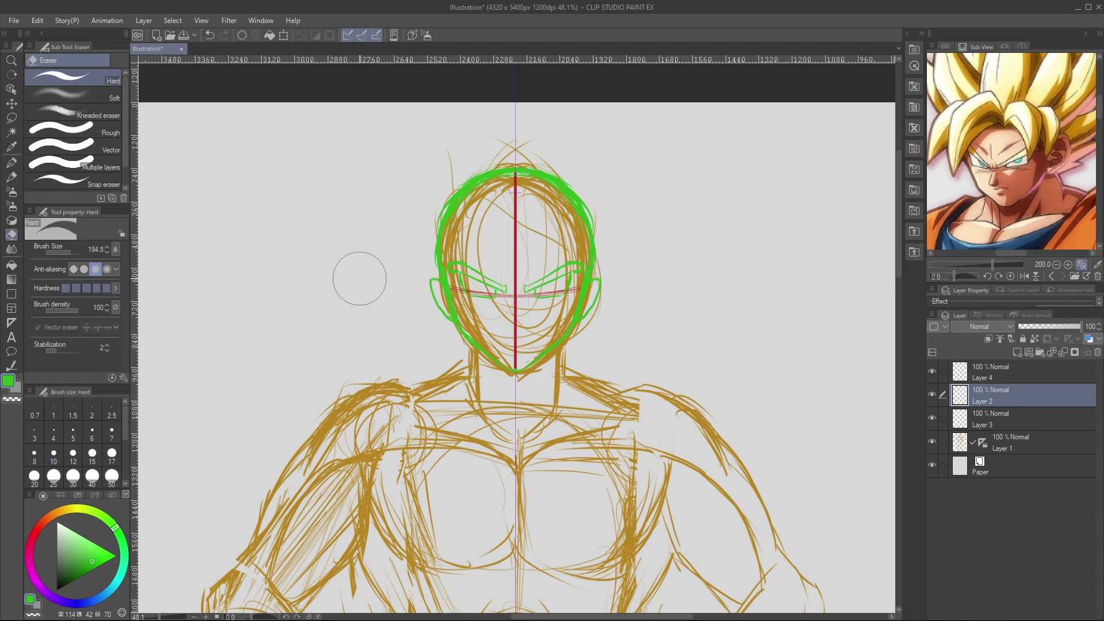
Add partly covered irises under the slanted brows, strengthen the lower lids and clean them up with the eraser.
{"action": "key", "text": "p"}
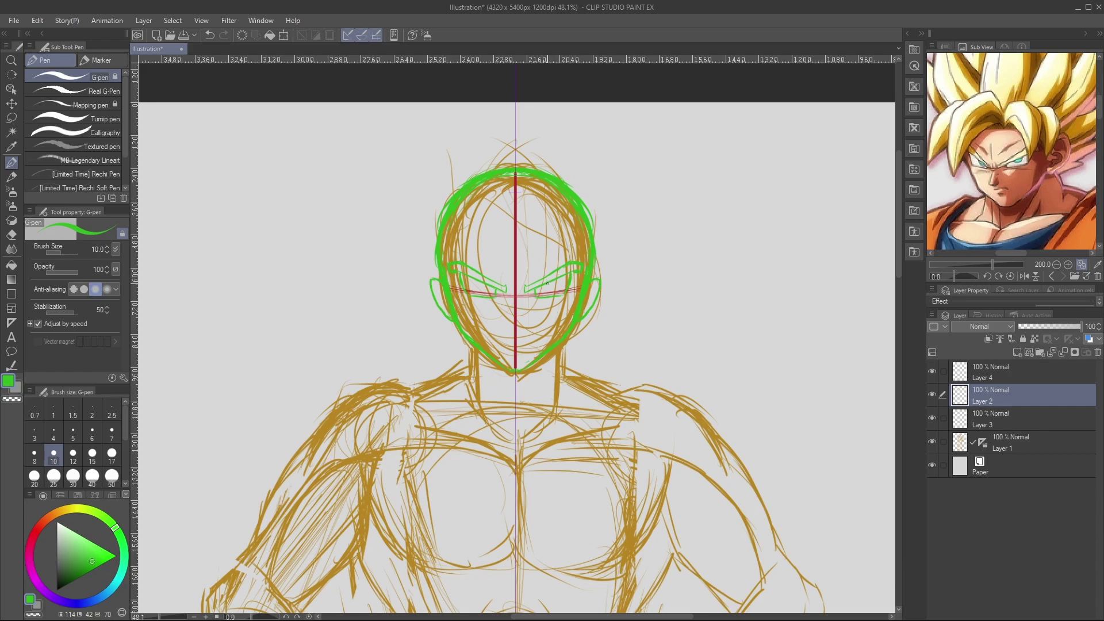
{"action": "left_click_drag", "start_coordinate": [546, 287], "coordinate": [549, 287]}
{"action": "left_click_drag", "start_coordinate": [542, 294], "coordinate": [565, 291]}
{"action": "key", "text": "e"}
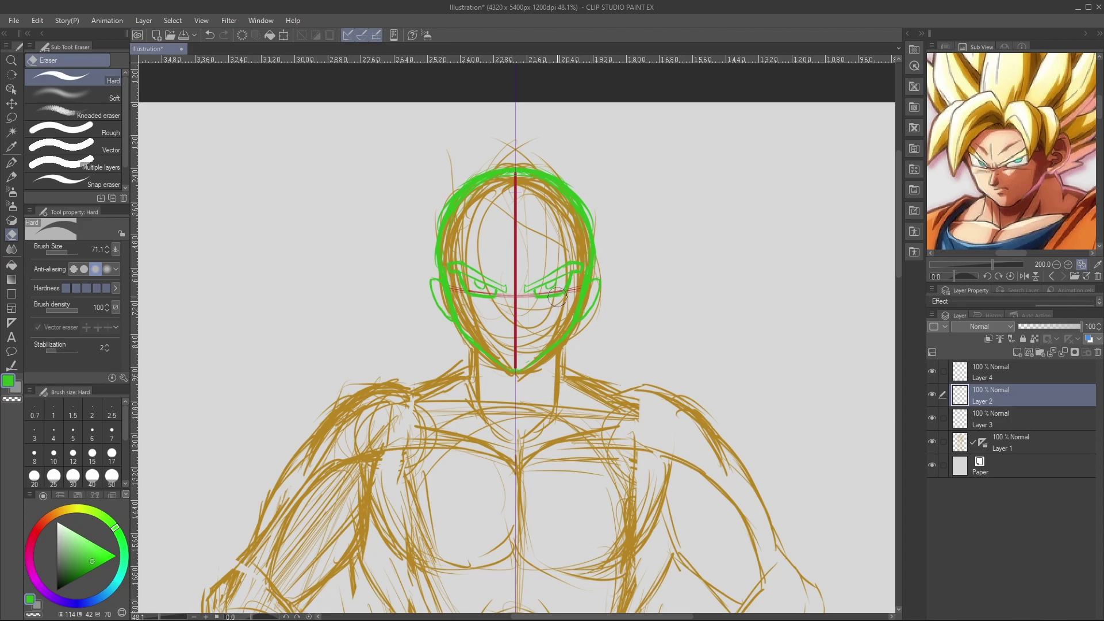
{"action": "key", "text": "p"}
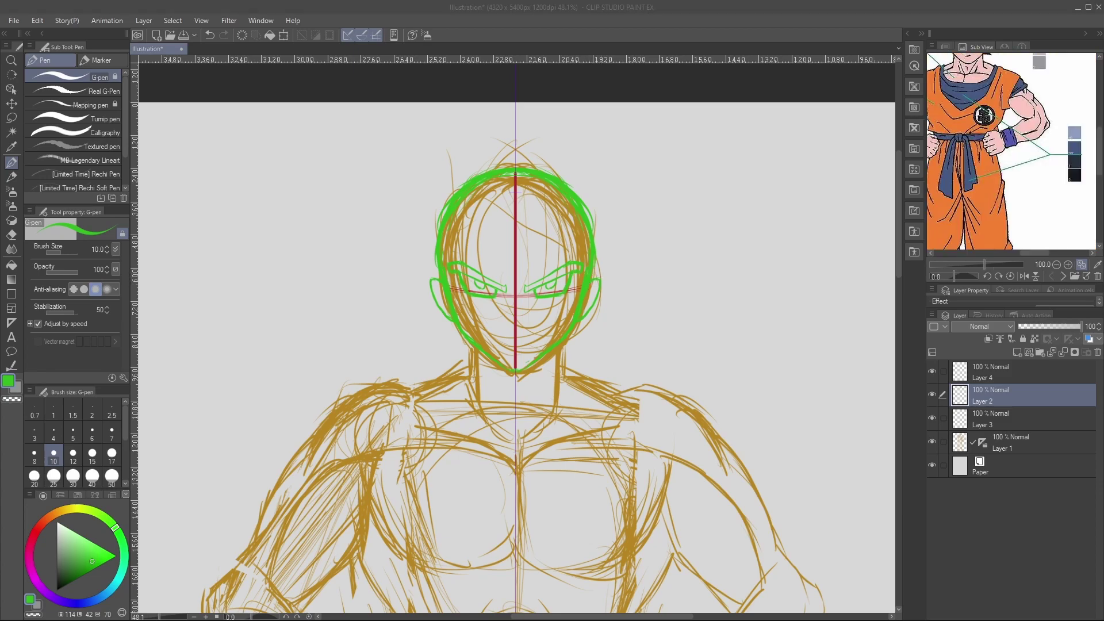
Following the black-haired Goku reference, redraw the ears larger and add the inner ear folds, cleaning up stray lines.
{"action": "left_click_drag", "start_coordinate": [1077, 83], "coordinate": [1077, 152]}
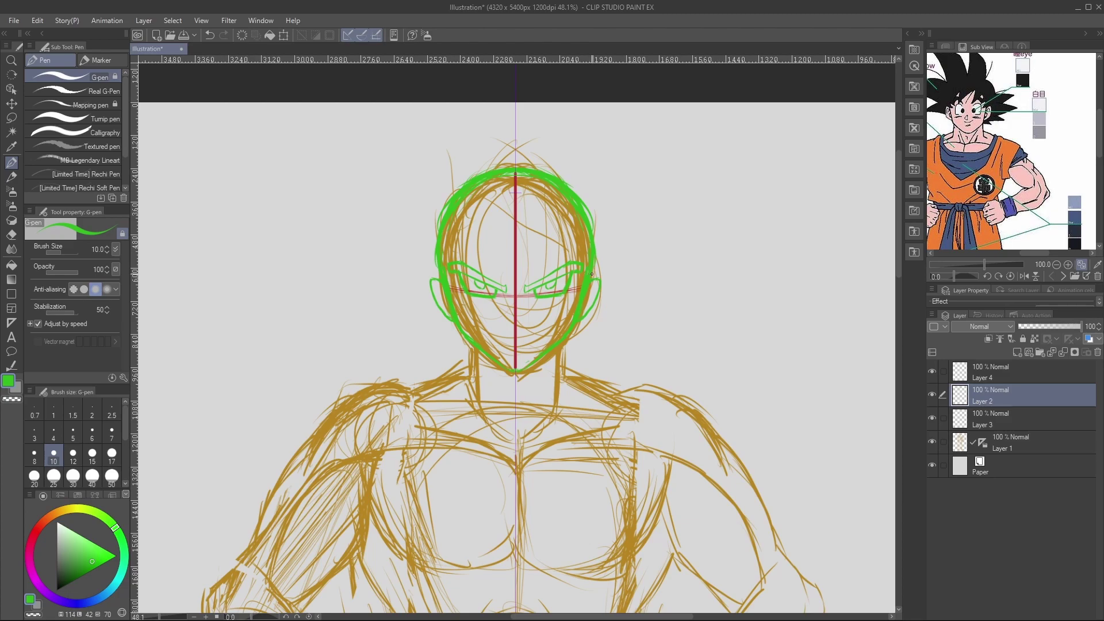
{"action": "mouse_move", "coordinate": [597, 270]}
{"action": "left_mouse_down"}
{"action": "mouse_move", "coordinate": [591, 306]}
{"action": "mouse_move", "coordinate": [601, 294]}
{"action": "left_mouse_up"}
{"action": "key", "text": "e"}
{"action": "mouse_move", "coordinate": [588, 310]}
{"action": "left_mouse_down"}
{"action": "mouse_move", "coordinate": [601, 281]}
{"action": "mouse_move", "coordinate": [593, 302]}
{"action": "left_mouse_up"}
{"action": "key", "text": "p"}
{"action": "scroll", "coordinate": [1035, 230], "scroll_direction": "up", "scroll_amount": 3}
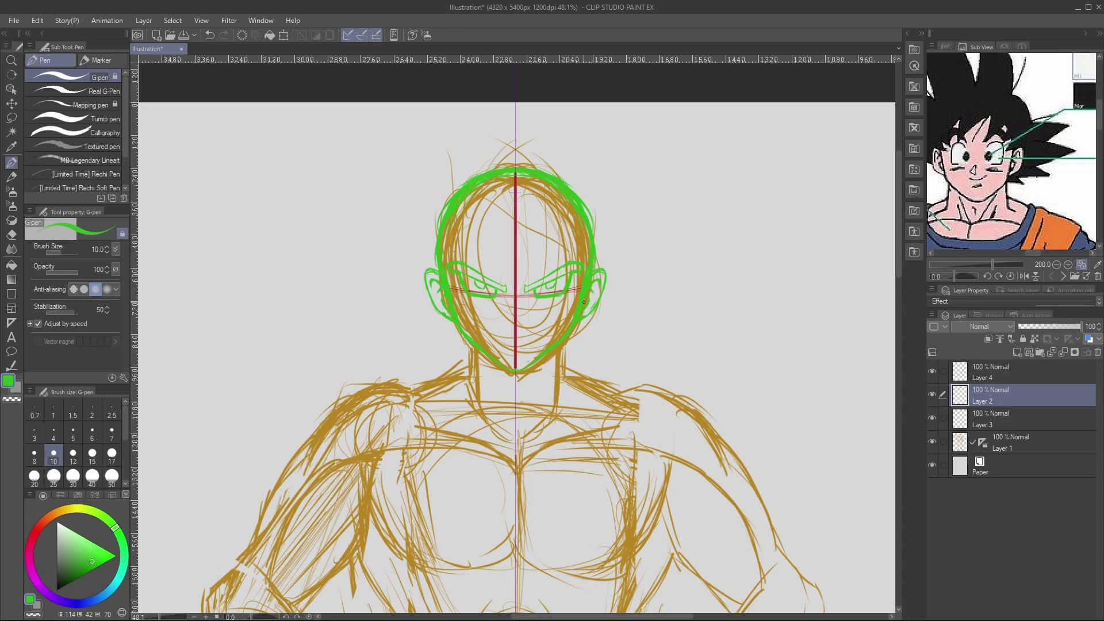
{"action": "key", "text": "ctrl+z"}
{"action": "left_click_drag", "start_coordinate": [590, 286], "coordinate": [596, 292]}
Undo the mirrored nose attempt, disable the symmetry ruler on Layer 1 and activate Layer 4.
{"action": "left_click_drag", "start_coordinate": [515, 305], "coordinate": [515, 320]}
{"action": "key", "text": "ctrl+z"}
{"action": "left_click", "coordinate": [1020, 434]}
{"action": "key", "text": "i"}
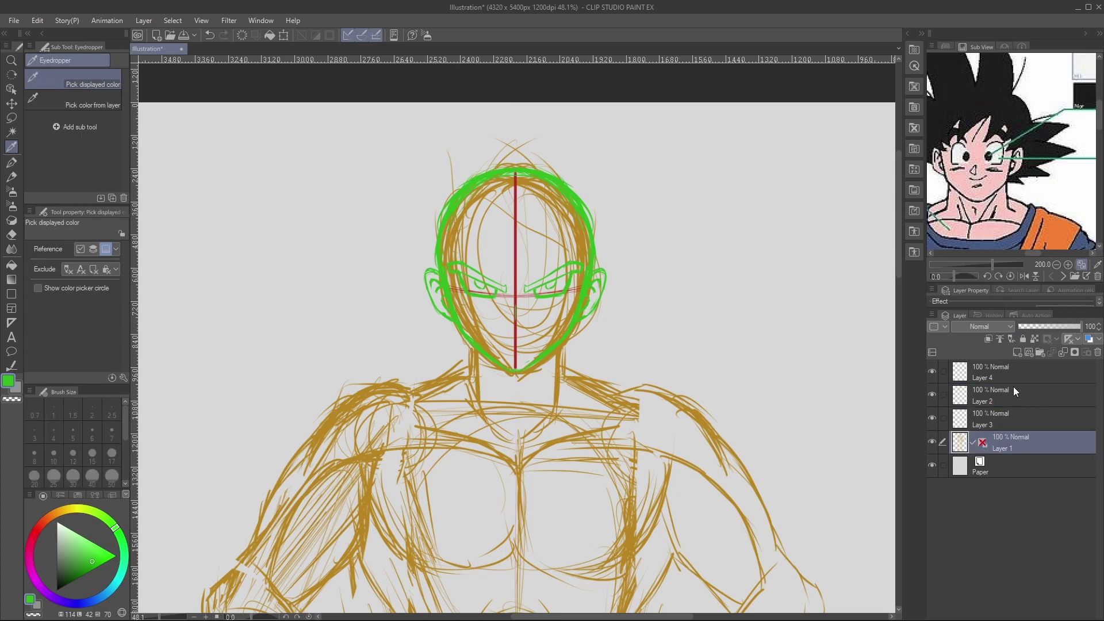
{"action": "left_click", "coordinate": [1013, 391]}
{"action": "left_click", "coordinate": [1012, 372]}
Draw an angular nose below the eyes on Layer 4 and try out a short mouth line beneath it.
{"action": "key", "text": "p"}
{"action": "left_click_drag", "start_coordinate": [509, 311], "coordinate": [516, 326]}
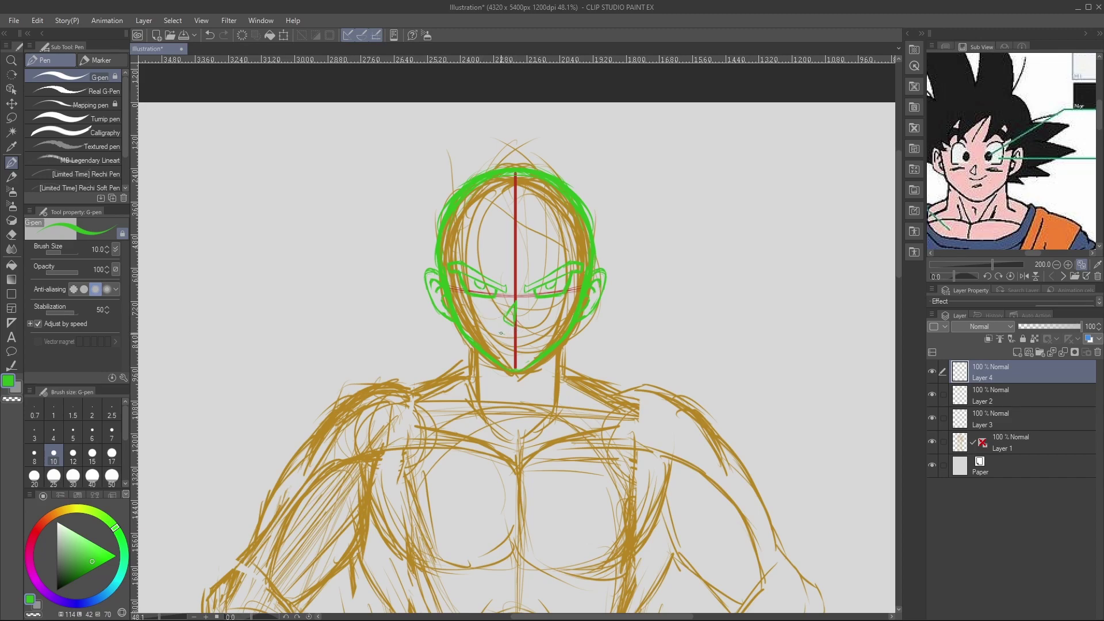
{"action": "key", "text": "ctrl+z"}
{"action": "left_click_drag", "start_coordinate": [504, 334], "coordinate": [507, 338]}
{"action": "key", "text": "ctrl+z"}
{"action": "key", "text": "ctrl+z"}
{"action": "left_click_drag", "start_coordinate": [504, 336], "coordinate": [508, 333]}
{"action": "key", "text": "ctrl+z"}
{"action": "key", "text": "ctrl+z"}
Hide Layer 3 with the red guide lines and check the face with Layer 2 toggled.
{"action": "key", "text": "ctrl+space"}
{"action": "left_click_drag", "start_coordinate": [528, 320], "coordinate": [581, 321]}
{"action": "left_click", "coordinate": [932, 392]}
{"action": "left_click", "coordinate": [936, 391]}
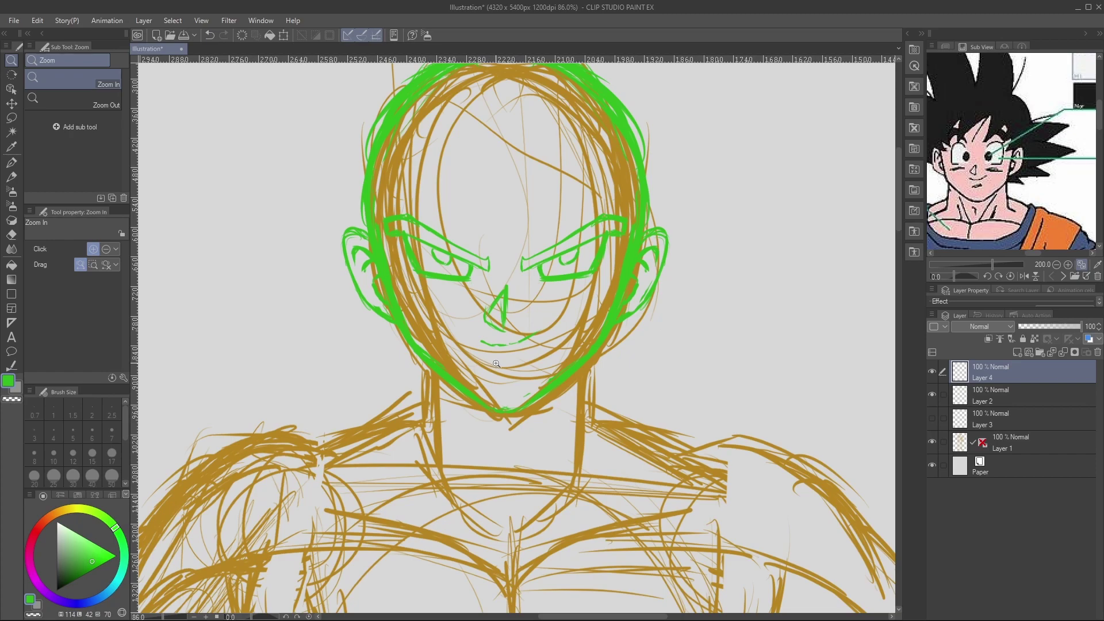
Draw the short lower-lip line under the mouth and small crease lines below both eyes with the G-pen.
{"action": "key", "text": "p"}
{"action": "left_click_drag", "start_coordinate": [493, 365], "coordinate": [516, 363]}
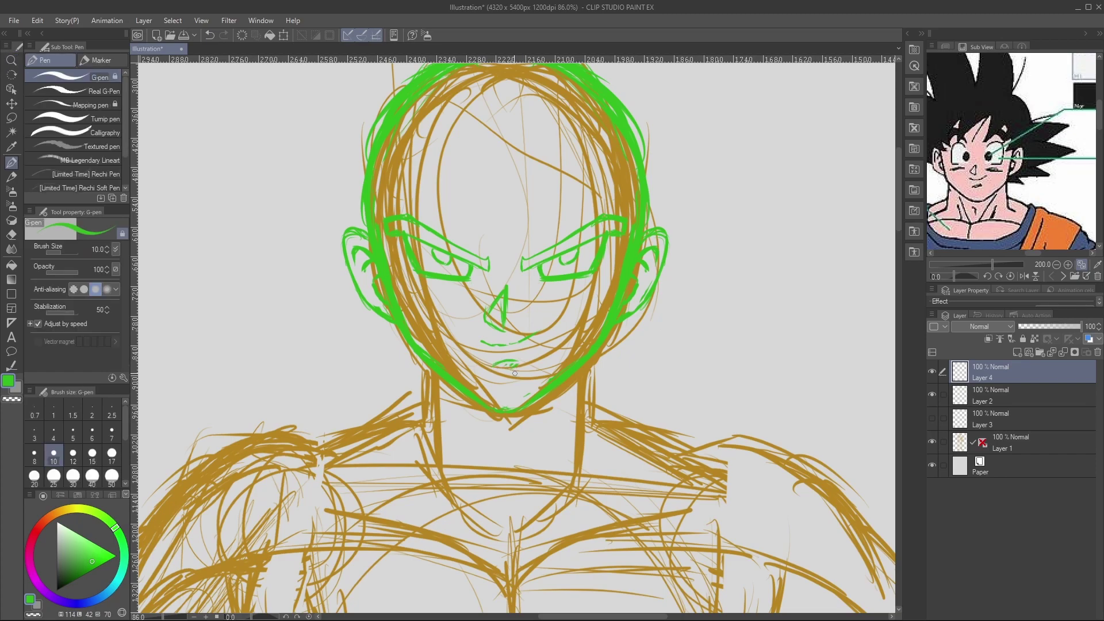
{"action": "mouse_move", "coordinate": [546, 290]}
{"action": "left_mouse_down"}
{"action": "mouse_move", "coordinate": [530, 295]}
{"action": "mouse_move", "coordinate": [541, 297]}
{"action": "left_mouse_up"}
{"action": "left_click_drag", "start_coordinate": [457, 290], "coordinate": [397, 293]}
Reduce the reference to 100% around the head and torso and add a new layer above Layer 4.
{"action": "key", "text": "ctrl+space"}
{"action": "left_click_drag", "start_coordinate": [574, 293], "coordinate": [548, 287]}
{"action": "left_click_drag", "start_coordinate": [556, 223], "coordinate": [582, 230]}
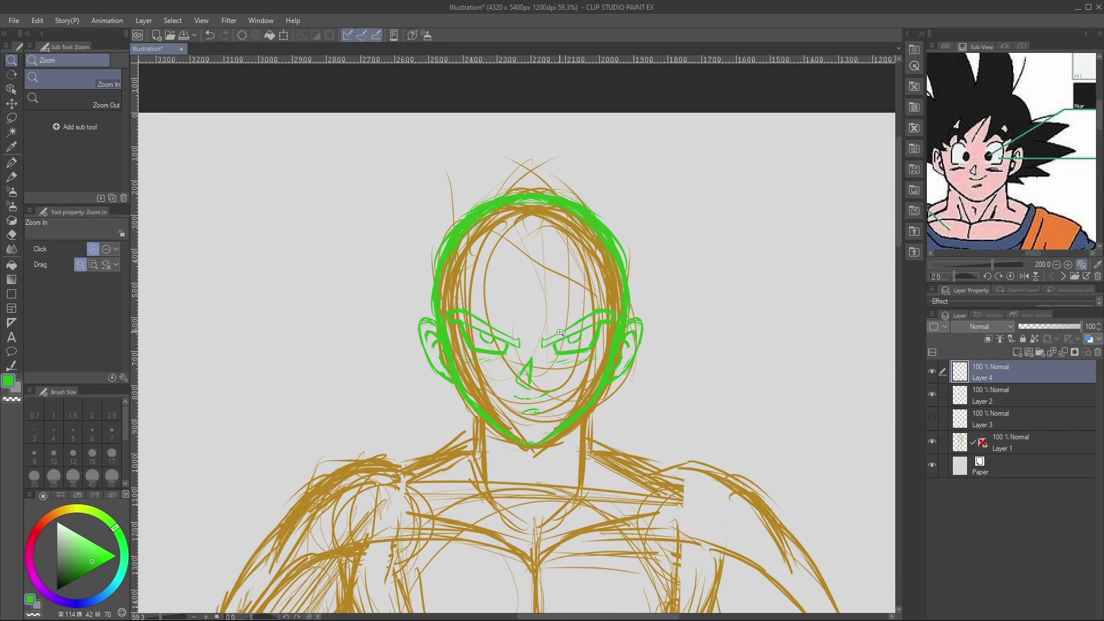
{"action": "left_click_drag", "start_coordinate": [558, 338], "coordinate": [559, 333]}
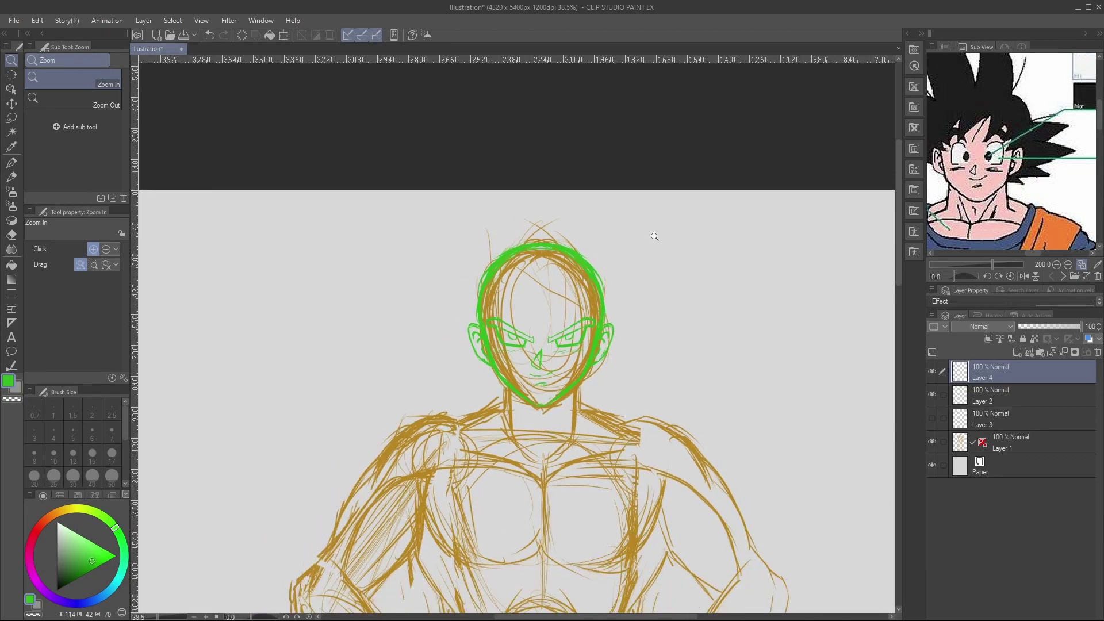
{"action": "left_click", "coordinate": [1057, 265]}
{"action": "left_click", "coordinate": [1057, 264]}
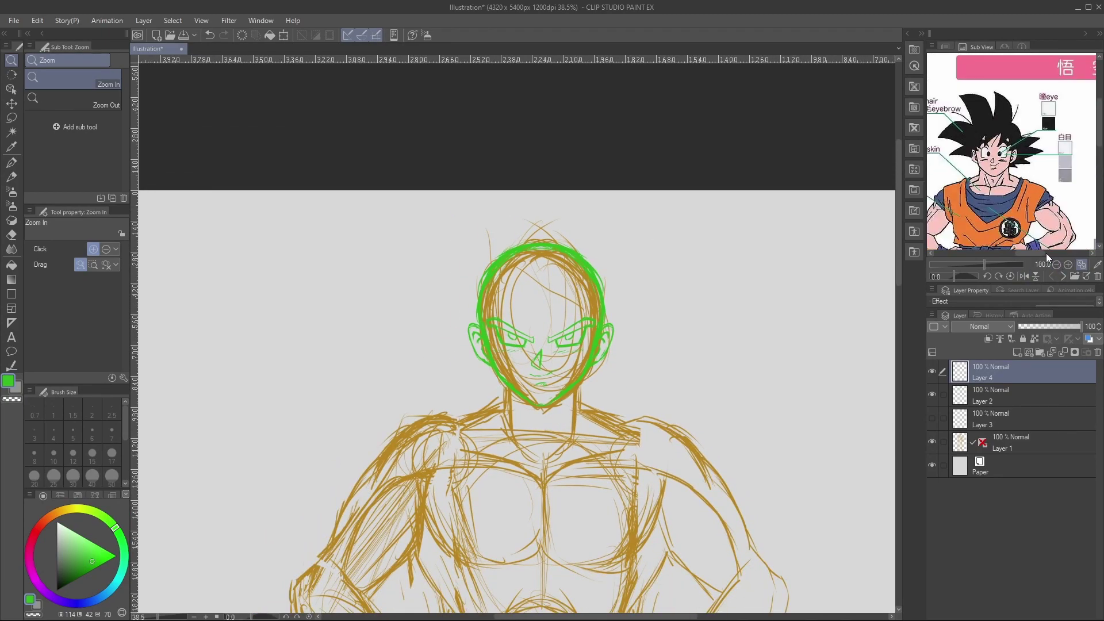
{"action": "left_click", "coordinate": [1017, 352]}
{"action": "key", "text": "p"}
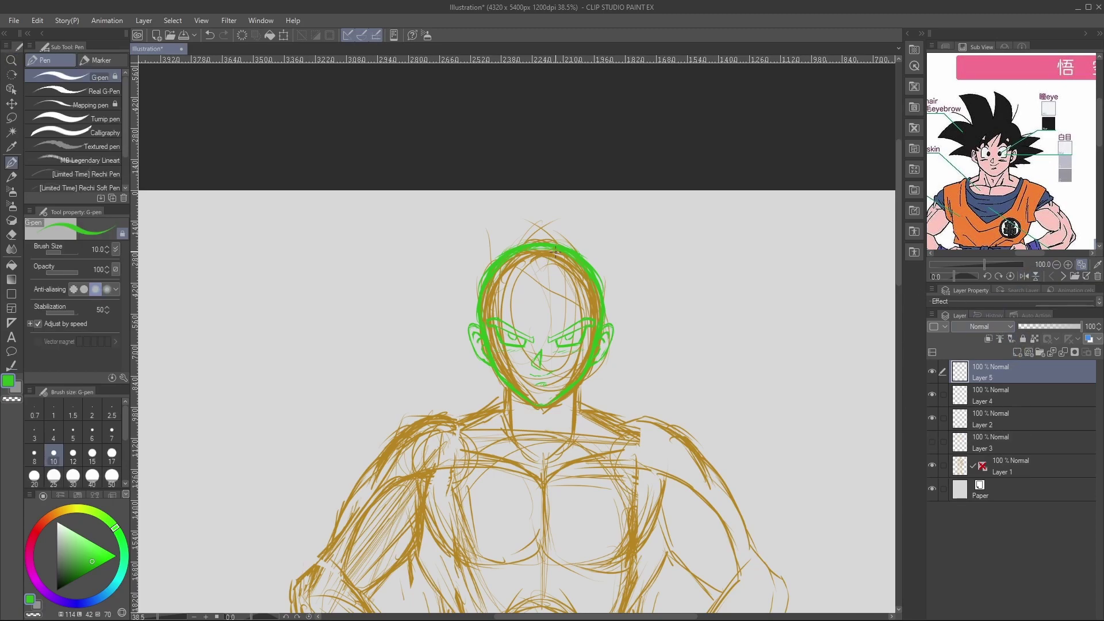
{"action": "key", "text": "slash"}
{"action": "left_click_drag", "start_coordinate": [659, 329], "coordinate": [549, 342]}
{"action": "left_click_drag", "start_coordinate": [682, 411], "coordinate": [724, 374]}
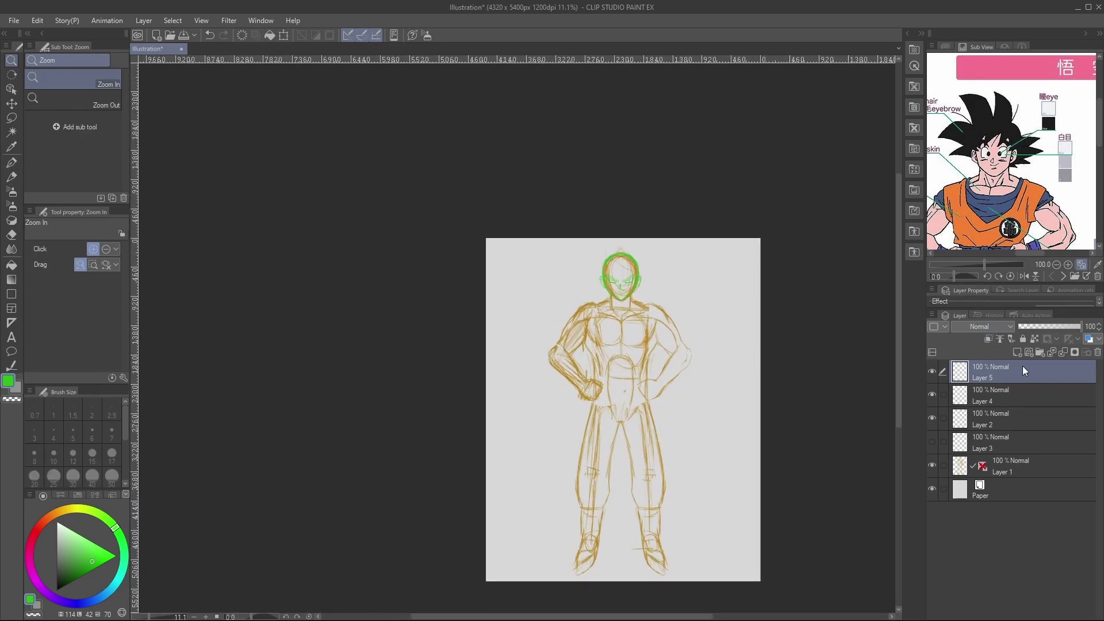
Show Layer 3 and scale Layers 1 to 5 together to 95%, leaving more space above the head.
{"action": "left_click", "coordinate": [1033, 463], "text": "shift"}
{"action": "left_click", "coordinate": [932, 441]}
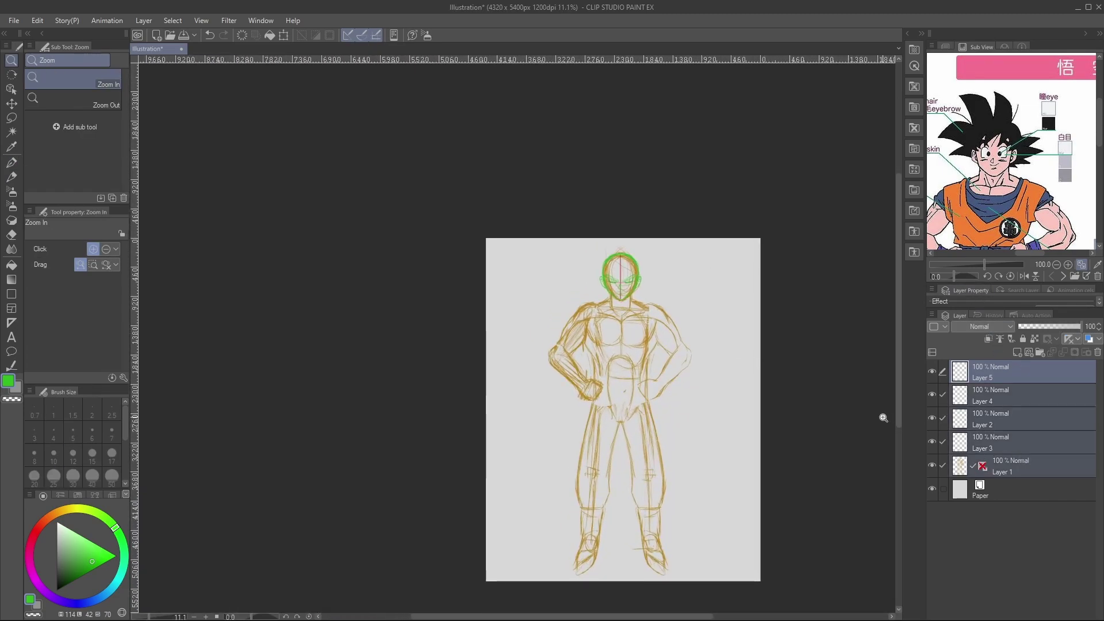
{"action": "key", "text": "ctrl+t"}
{"action": "left_click_drag", "start_coordinate": [620, 246], "coordinate": [619, 263]}
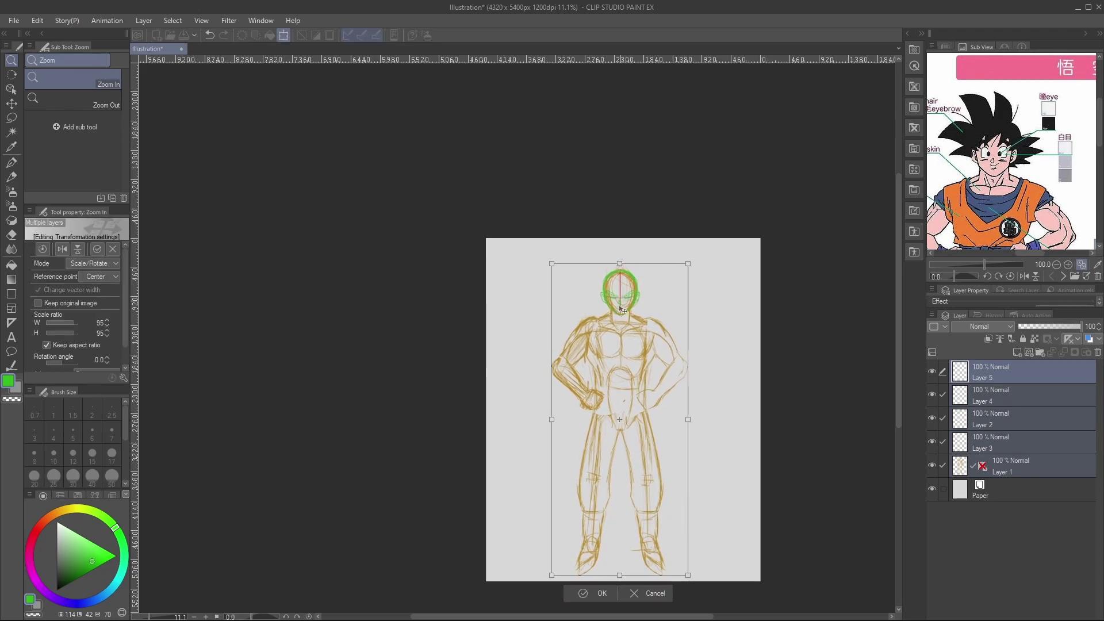
{"action": "left_click", "coordinate": [584, 596]}
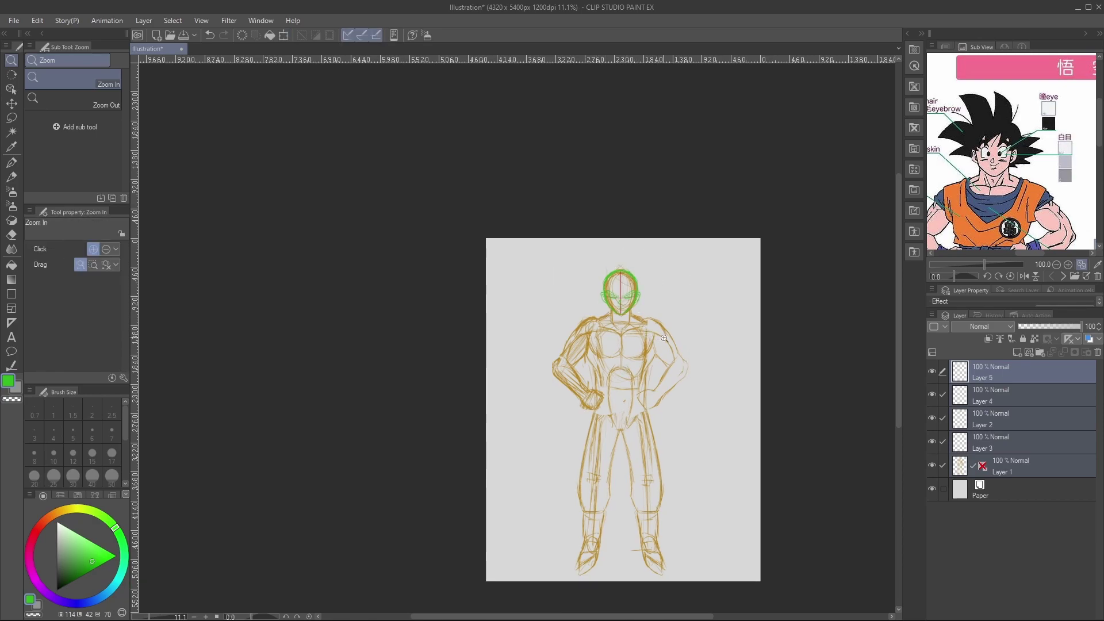
Draw a purple hairline on the head's upper right and a tall spike above it on Layer 5 with the G-pen.
{"action": "left_click", "coordinate": [1013, 374]}
{"action": "left_click_drag", "start_coordinate": [625, 261], "coordinate": [682, 236]}
{"action": "key", "text": "p"}
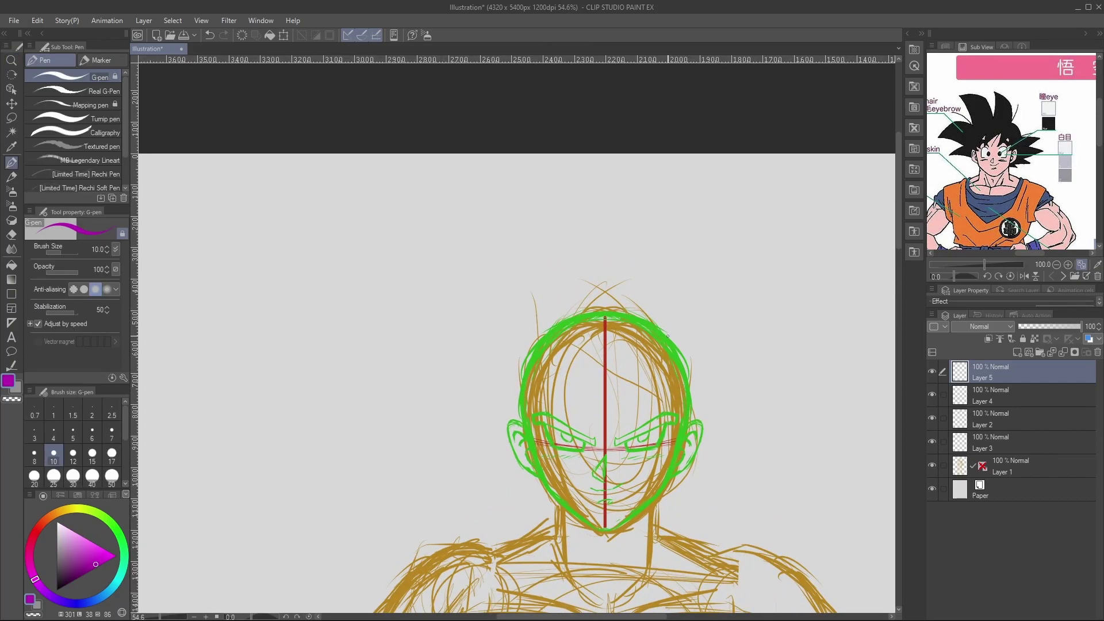
{"action": "left_click_drag", "start_coordinate": [631, 305], "coordinate": [684, 344]}
{"action": "left_click_drag", "start_coordinate": [676, 327], "coordinate": [691, 353]}
{"action": "left_click_drag", "start_coordinate": [662, 316], "coordinate": [692, 353]}
{"action": "mouse_move", "coordinate": [630, 302]}
{"action": "left_mouse_down"}
{"action": "mouse_move", "coordinate": [619, 247]}
{"action": "mouse_move", "coordinate": [550, 188]}
{"action": "left_mouse_up"}
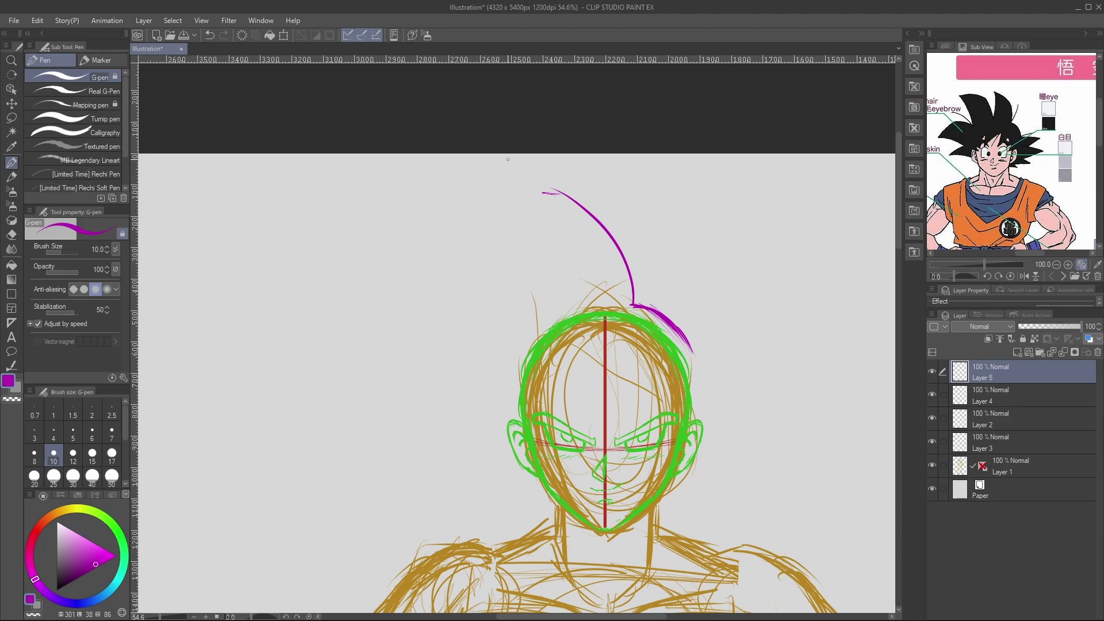
{"action": "left_click_drag", "start_coordinate": [547, 186], "coordinate": [616, 240]}
{"action": "mouse_move", "coordinate": [547, 187]}
{"action": "left_mouse_down"}
{"action": "mouse_move", "coordinate": [569, 289]}
{"action": "mouse_move", "coordinate": [551, 198]}
{"action": "left_mouse_up"}
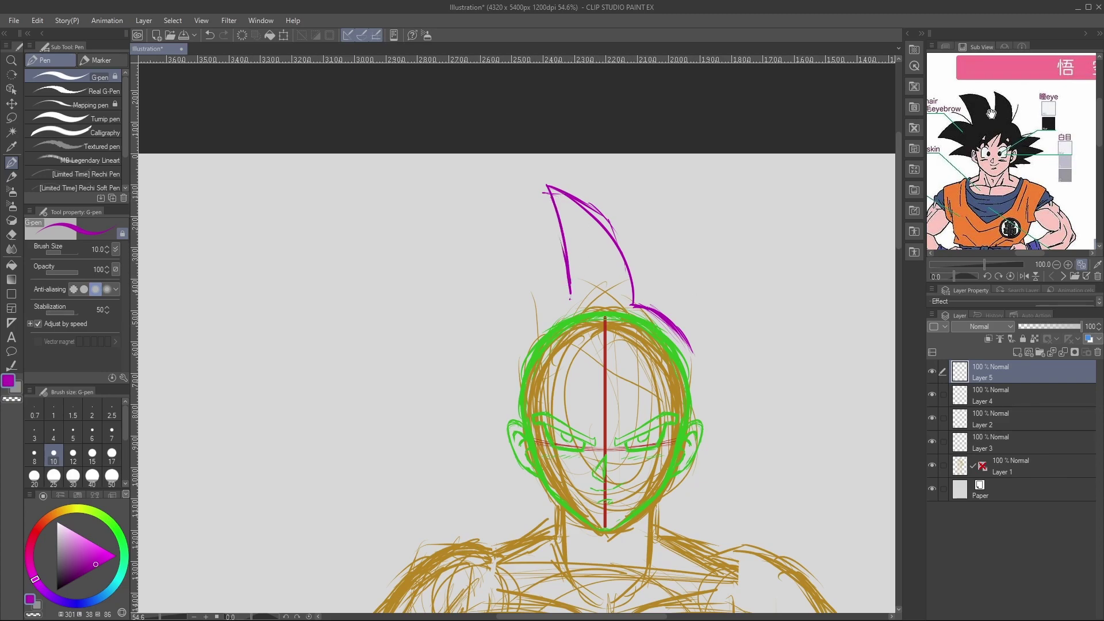
Lasso the tall hair spike, rotate it to -5.8° and shift it right over the head.
{"action": "key", "text": "m"}
{"action": "mouse_move", "coordinate": [632, 283]}
{"action": "left_mouse_down"}
{"action": "mouse_move", "coordinate": [642, 292]}
{"action": "mouse_move", "coordinate": [607, 312]}
{"action": "mouse_move", "coordinate": [530, 169]}
{"action": "mouse_move", "coordinate": [658, 254]}
{"action": "left_mouse_up"}
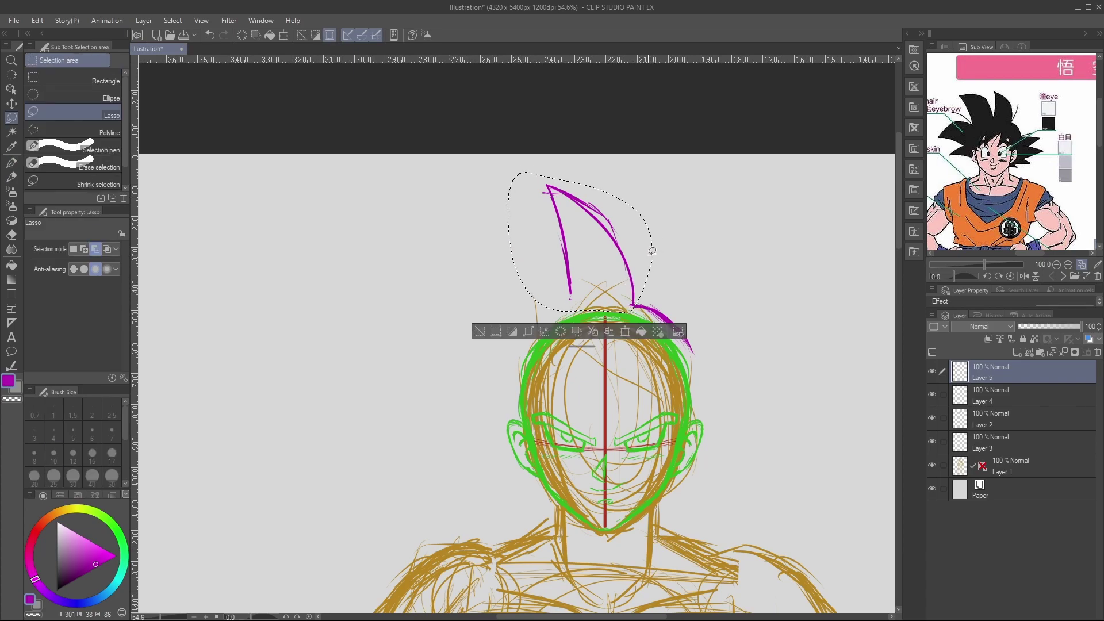
{"action": "key", "text": "ctrl+t"}
{"action": "left_click_drag", "start_coordinate": [666, 167], "coordinate": [655, 205]}
{"action": "left_click_drag", "start_coordinate": [629, 247], "coordinate": [655, 248]}
{"action": "left_click_drag", "start_coordinate": [705, 187], "coordinate": [667, 231]}
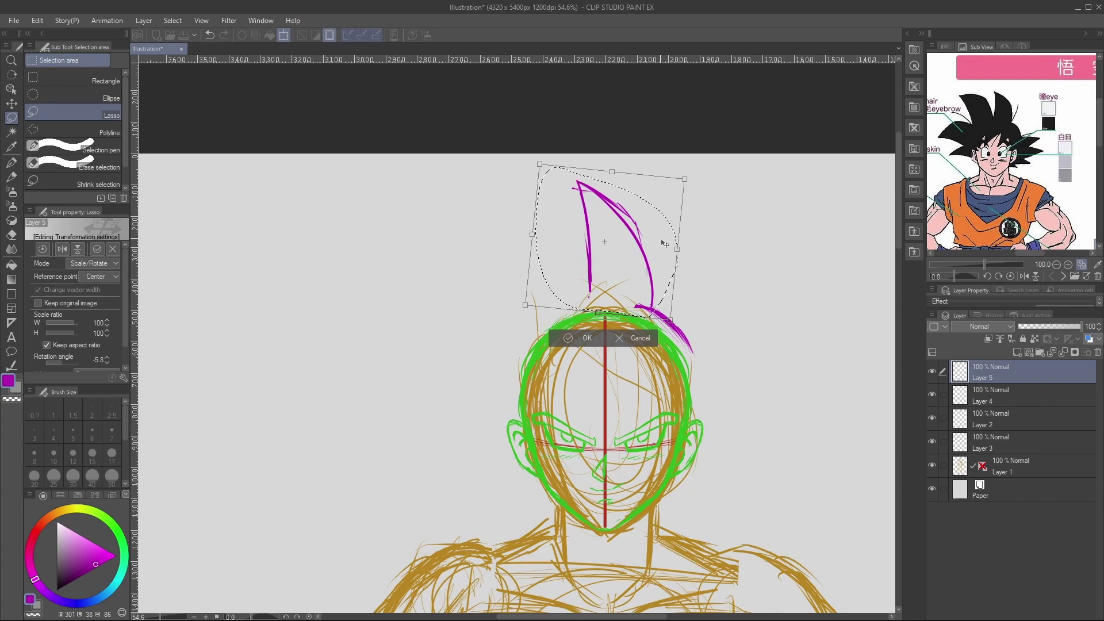
{"action": "left_click", "coordinate": [569, 337]}
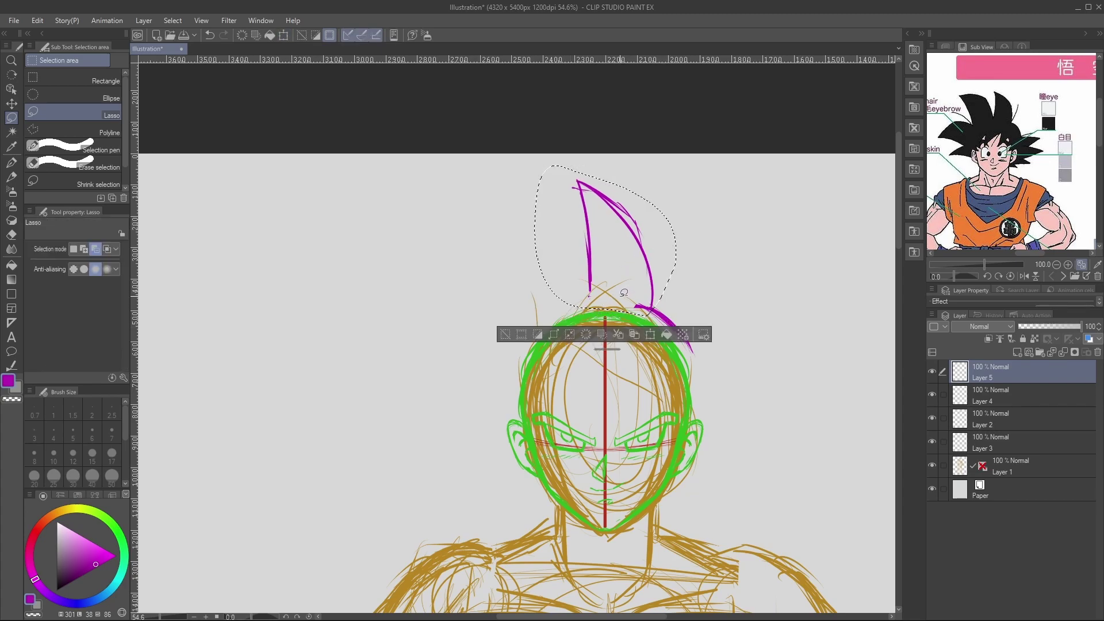
{"action": "key", "text": "ctrl+d"}
Draw the rounded purple hair contour around the skull from ear to ear with the G-pen.
{"action": "key", "text": "p"}
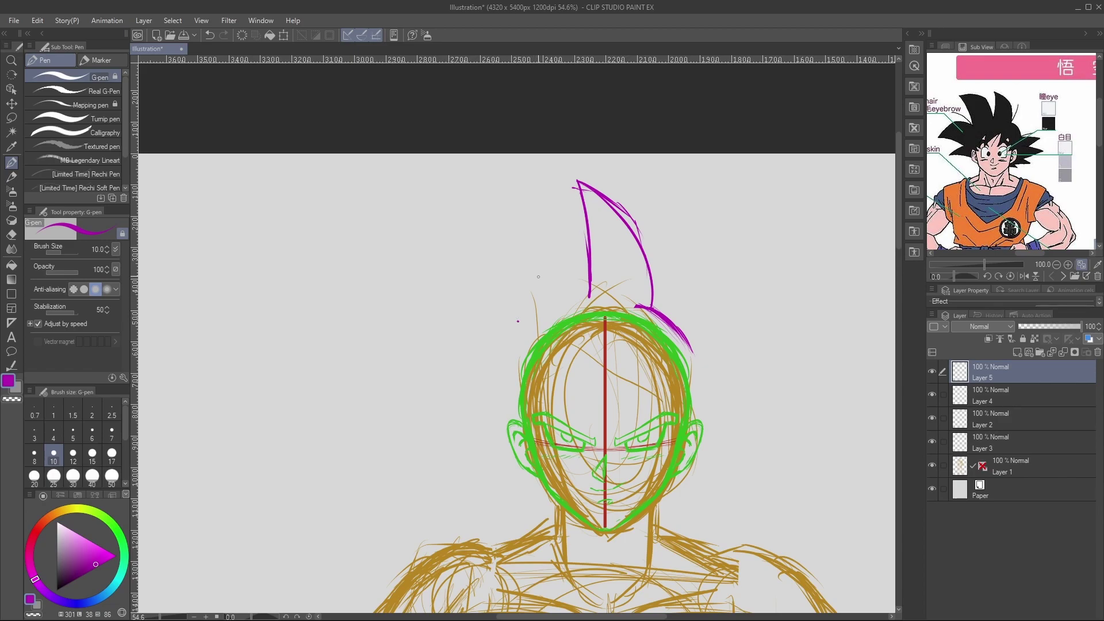
{"action": "mouse_move", "coordinate": [657, 307]}
{"action": "left_mouse_down"}
{"action": "mouse_move", "coordinate": [598, 292]}
{"action": "mouse_move", "coordinate": [512, 342]}
{"action": "left_mouse_up"}
{"action": "mouse_move", "coordinate": [512, 410]}
{"action": "left_mouse_down"}
{"action": "mouse_move", "coordinate": [509, 351]}
{"action": "mouse_move", "coordinate": [547, 302]}
{"action": "mouse_move", "coordinate": [571, 300]}
{"action": "left_mouse_up"}
{"action": "mouse_move", "coordinate": [508, 421]}
{"action": "left_mouse_down"}
{"action": "mouse_move", "coordinate": [520, 343]}
{"action": "mouse_move", "coordinate": [611, 284]}
{"action": "mouse_move", "coordinate": [680, 324]}
{"action": "mouse_move", "coordinate": [674, 312]}
{"action": "mouse_move", "coordinate": [697, 381]}
{"action": "left_mouse_up"}
{"action": "mouse_move", "coordinate": [698, 422]}
{"action": "left_mouse_down"}
{"action": "mouse_move", "coordinate": [703, 380]}
{"action": "mouse_move", "coordinate": [692, 342]}
{"action": "mouse_move", "coordinate": [702, 407]}
{"action": "left_mouse_up"}
{"action": "mouse_move", "coordinate": [686, 339]}
{"action": "left_mouse_down"}
{"action": "mouse_move", "coordinate": [693, 373]}
{"action": "mouse_move", "coordinate": [693, 348]}
{"action": "left_mouse_up"}
{"action": "left_click_drag", "start_coordinate": [630, 296], "coordinate": [699, 368]}
{"action": "left_click_drag", "start_coordinate": [683, 326], "coordinate": [711, 396]}
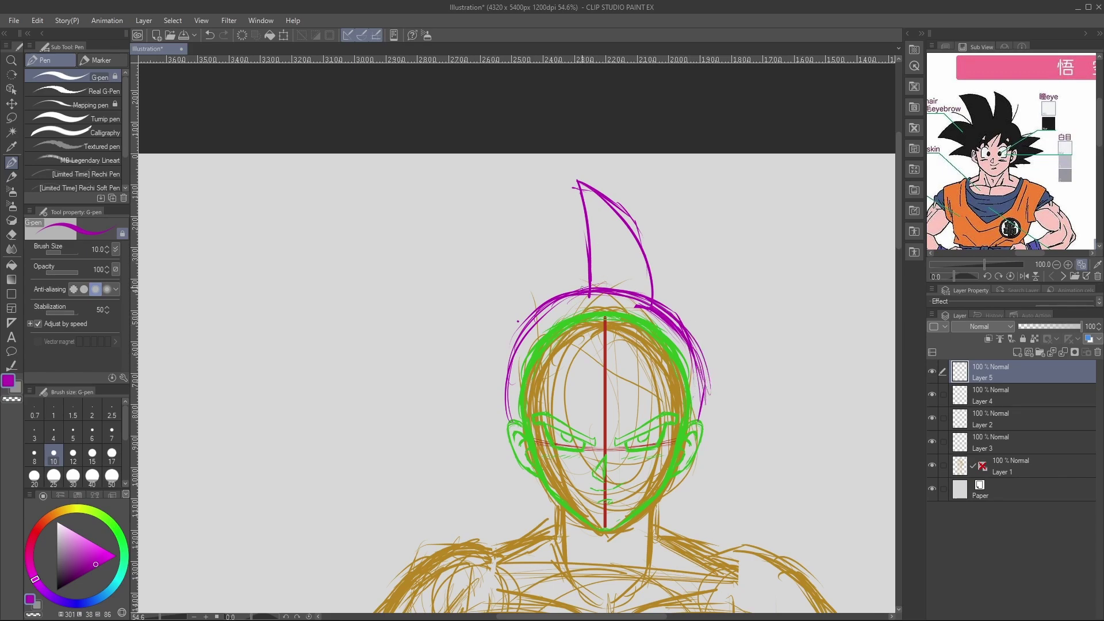
Draw a second tall hair spike leaning left beside the first one.
{"action": "left_click_drag", "start_coordinate": [585, 292], "coordinate": [558, 219]}
{"action": "left_click_drag", "start_coordinate": [561, 222], "coordinate": [484, 193]}
{"action": "mouse_move", "coordinate": [556, 219]}
{"action": "left_mouse_down"}
{"action": "mouse_move", "coordinate": [456, 193]}
{"action": "mouse_move", "coordinate": [492, 219]}
{"action": "mouse_move", "coordinate": [505, 259]}
{"action": "left_mouse_up"}
{"action": "mouse_move", "coordinate": [474, 194]}
{"action": "left_mouse_down"}
{"action": "mouse_move", "coordinate": [518, 318]}
{"action": "mouse_move", "coordinate": [476, 202]}
{"action": "mouse_move", "coordinate": [508, 279]}
{"action": "left_mouse_up"}
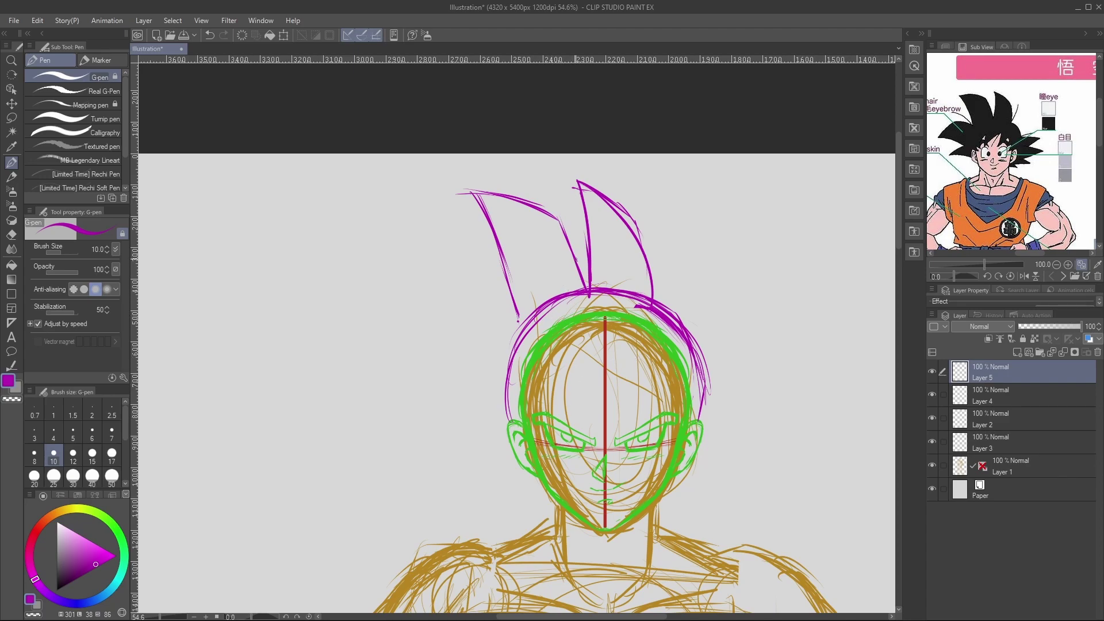
Lasso the second spike without the skull contour, rotate it to 2.8° and realign its base with the first spike.
{"action": "key", "text": "m"}
{"action": "mouse_move", "coordinate": [594, 275]}
{"action": "left_mouse_down"}
{"action": "mouse_move", "coordinate": [594, 308]}
{"action": "mouse_move", "coordinate": [513, 330]}
{"action": "mouse_move", "coordinate": [489, 147]}
{"action": "mouse_move", "coordinate": [592, 266]}
{"action": "left_mouse_up"}
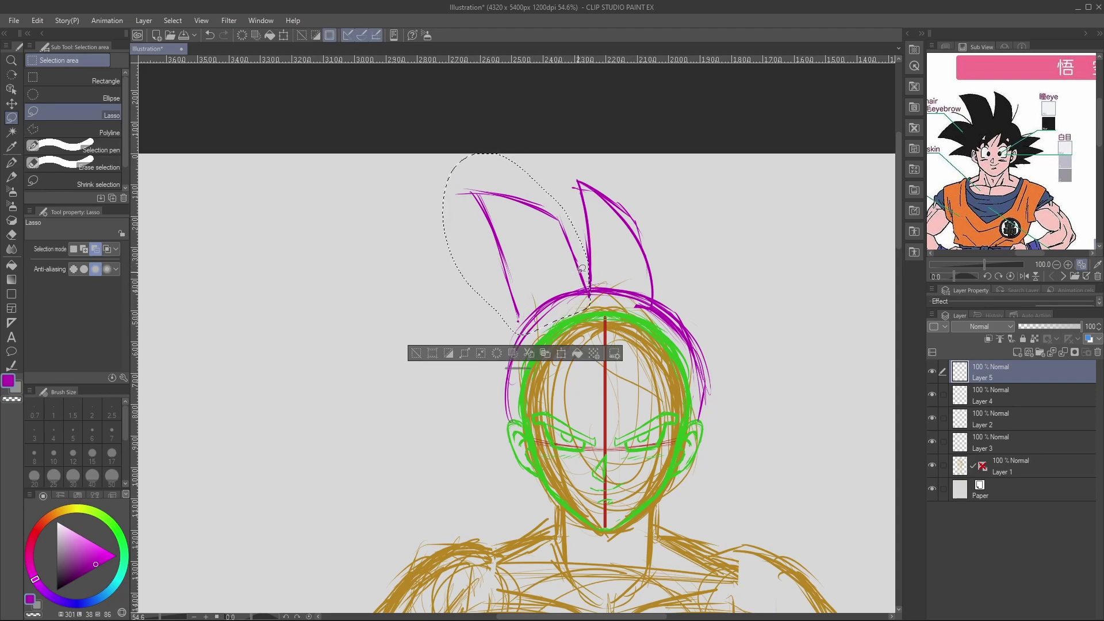
{"action": "mouse_move", "coordinate": [591, 301]}
{"action": "left_mouse_down"}
{"action": "mouse_move", "coordinate": [561, 336]}
{"action": "mouse_move", "coordinate": [528, 337]}
{"action": "left_mouse_up"}
{"action": "left_click_drag", "start_coordinate": [567, 276], "coordinate": [582, 281]}
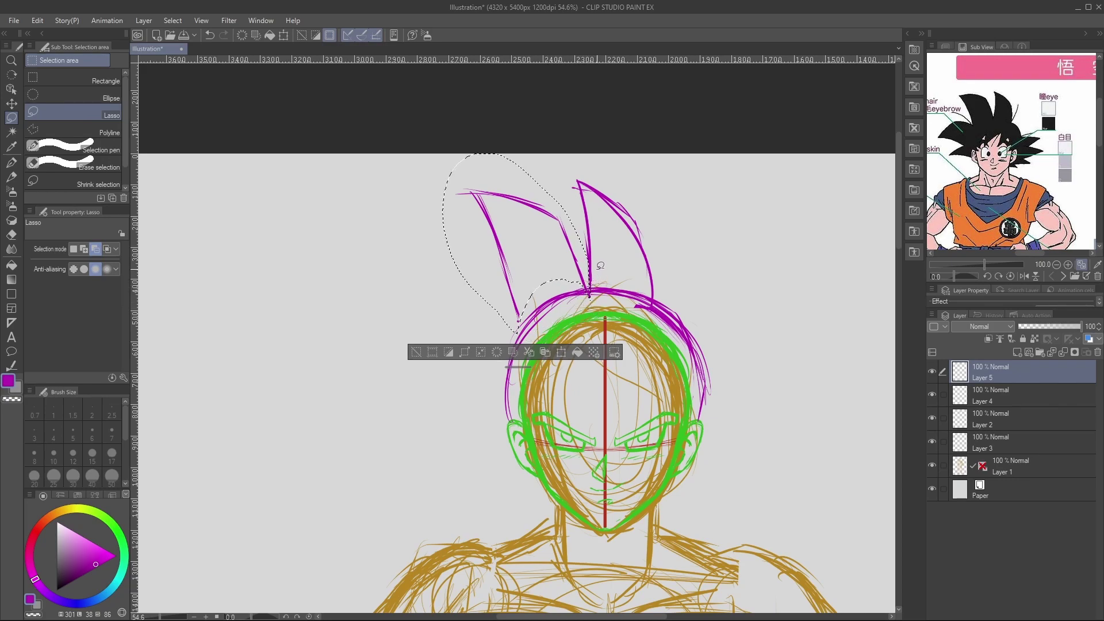
{"action": "key", "text": "ctrl+t"}
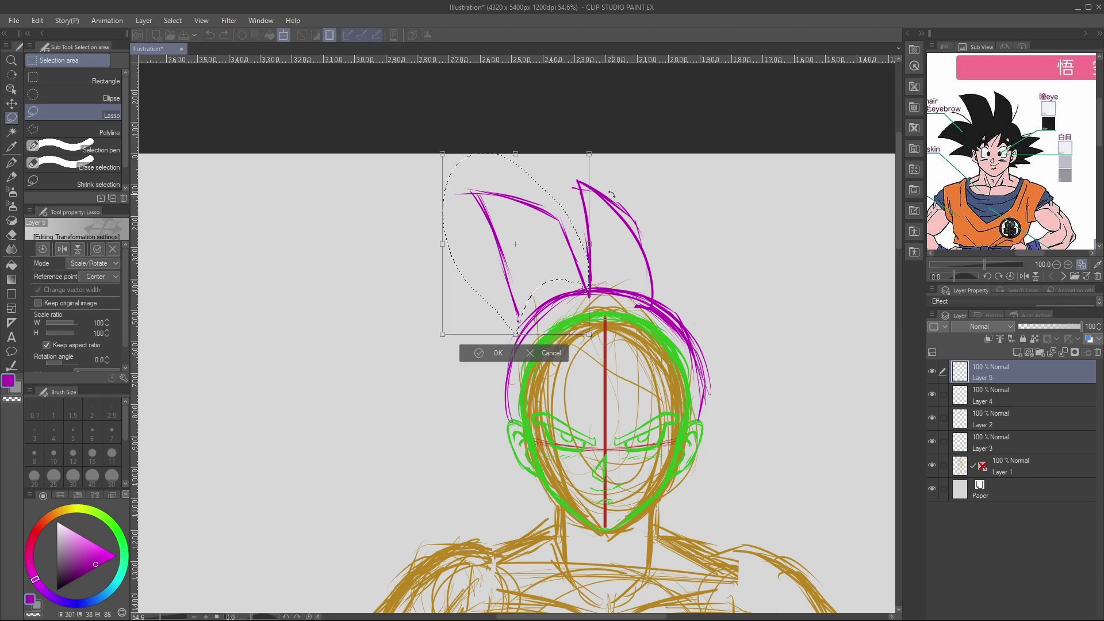
{"action": "left_click_drag", "start_coordinate": [606, 151], "coordinate": [606, 149]}
{"action": "left_click_drag", "start_coordinate": [570, 244], "coordinate": [574, 242]}
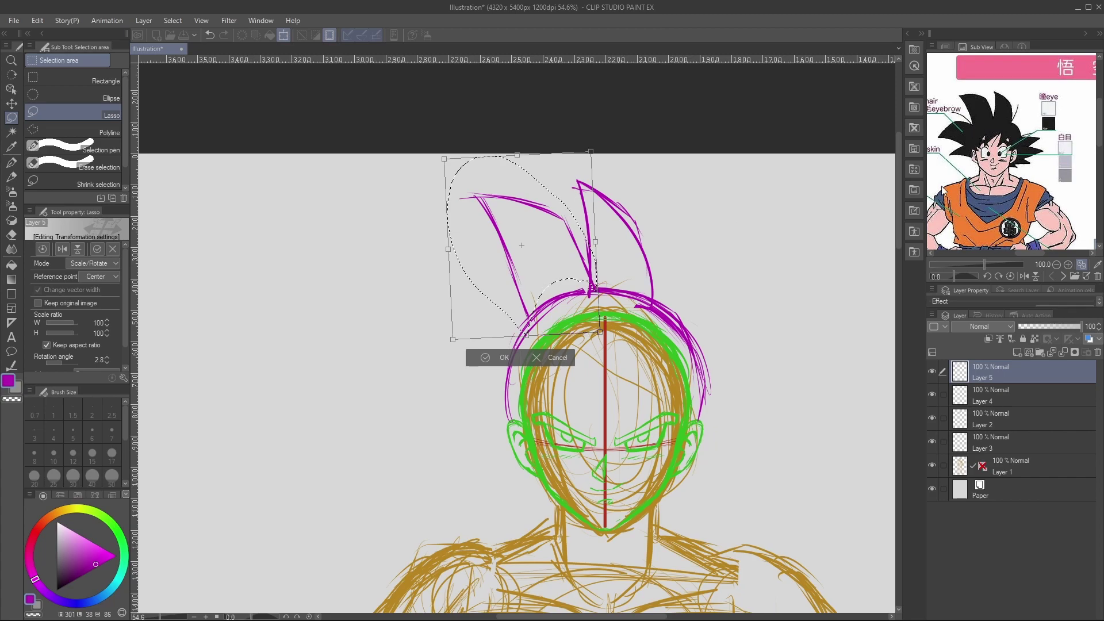
{"action": "left_click_drag", "start_coordinate": [571, 261], "coordinate": [562, 265]}
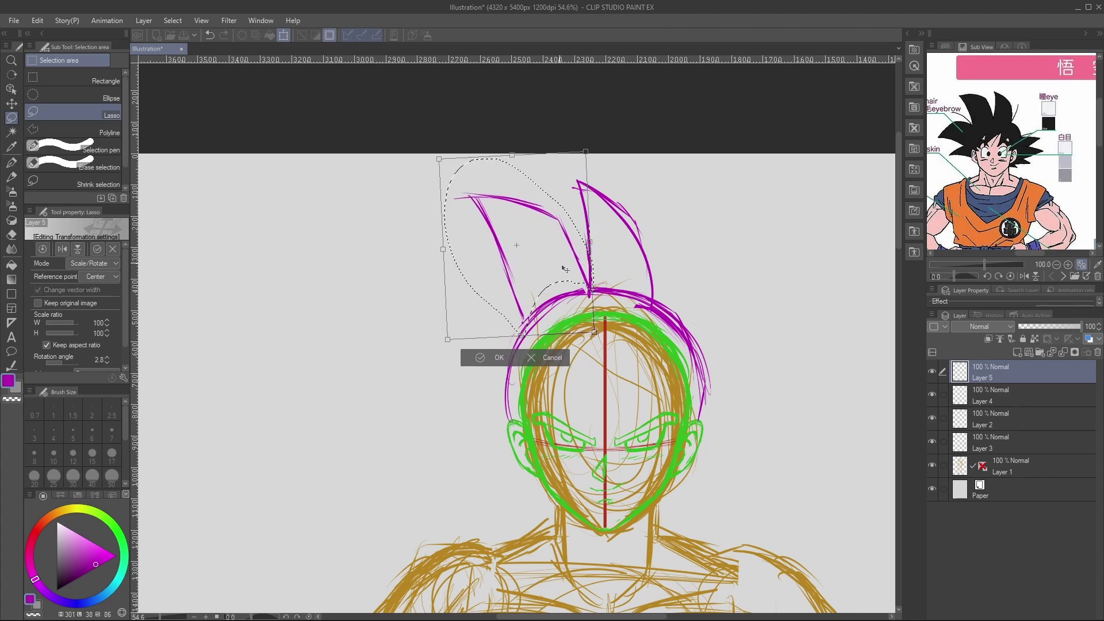
{"action": "left_click", "coordinate": [496, 358]}
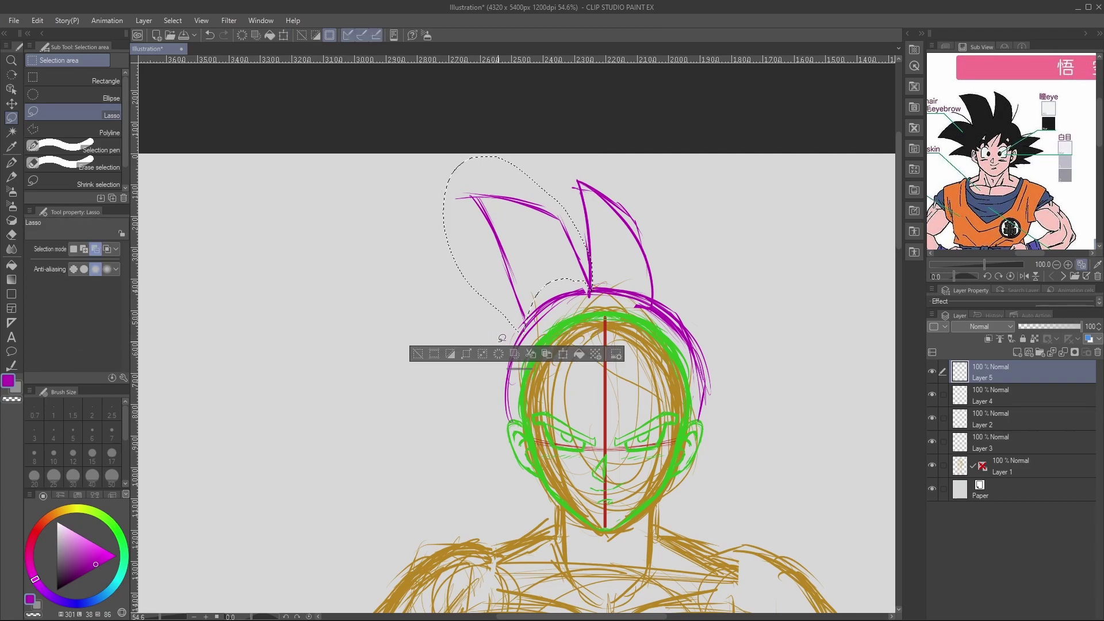
{"action": "key", "text": "ctrl+d"}
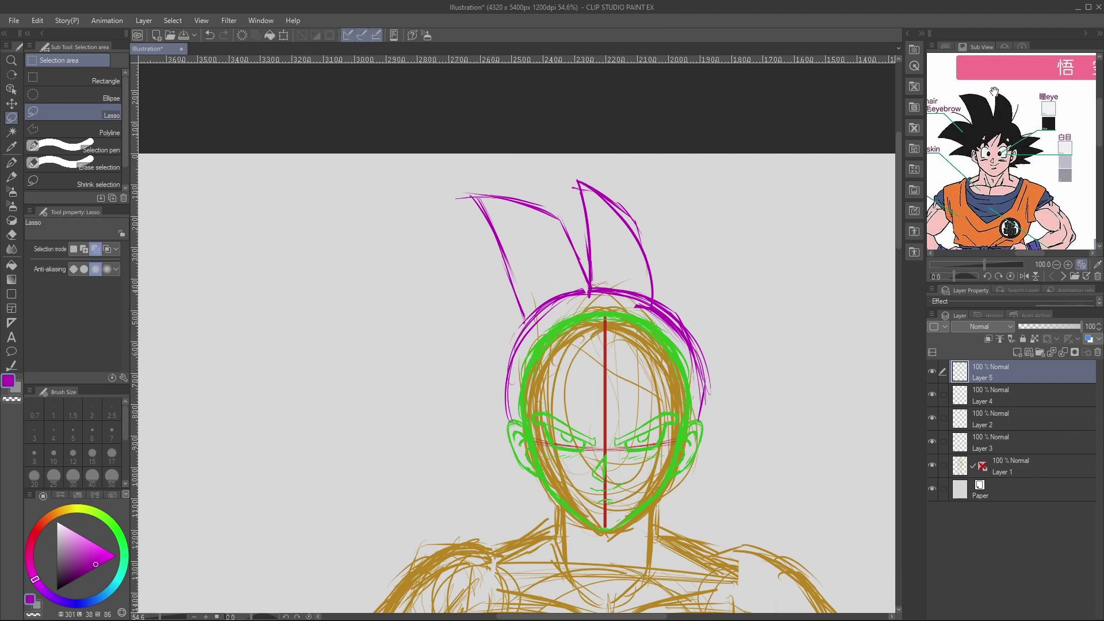
{"action": "key", "text": "p"}
{"action": "mouse_move", "coordinate": [608, 181]}
{"action": "left_mouse_down"}
{"action": "mouse_move", "coordinate": [480, 204]}
{"action": "mouse_move", "coordinate": [425, 252]}
{"action": "left_mouse_up"}
{"action": "key", "text": "ctrl+z"}
{"action": "mouse_move", "coordinate": [616, 177]}
{"action": "left_mouse_down"}
{"action": "mouse_move", "coordinate": [540, 176]}
{"action": "mouse_move", "coordinate": [379, 382]}
{"action": "left_mouse_up"}
{"action": "key", "text": "ctrl+z"}
{"action": "mouse_move", "coordinate": [627, 182]}
{"action": "left_mouse_down"}
{"action": "mouse_move", "coordinate": [472, 192]}
{"action": "mouse_move", "coordinate": [347, 474]}
{"action": "left_mouse_up"}
{"action": "key", "text": "ctrl+z"}
{"action": "mouse_move", "coordinate": [641, 183]}
{"action": "left_mouse_down"}
{"action": "mouse_move", "coordinate": [602, 167]}
{"action": "mouse_move", "coordinate": [414, 486]}
{"action": "left_mouse_up"}
{"action": "key", "text": "ctrl+z"}
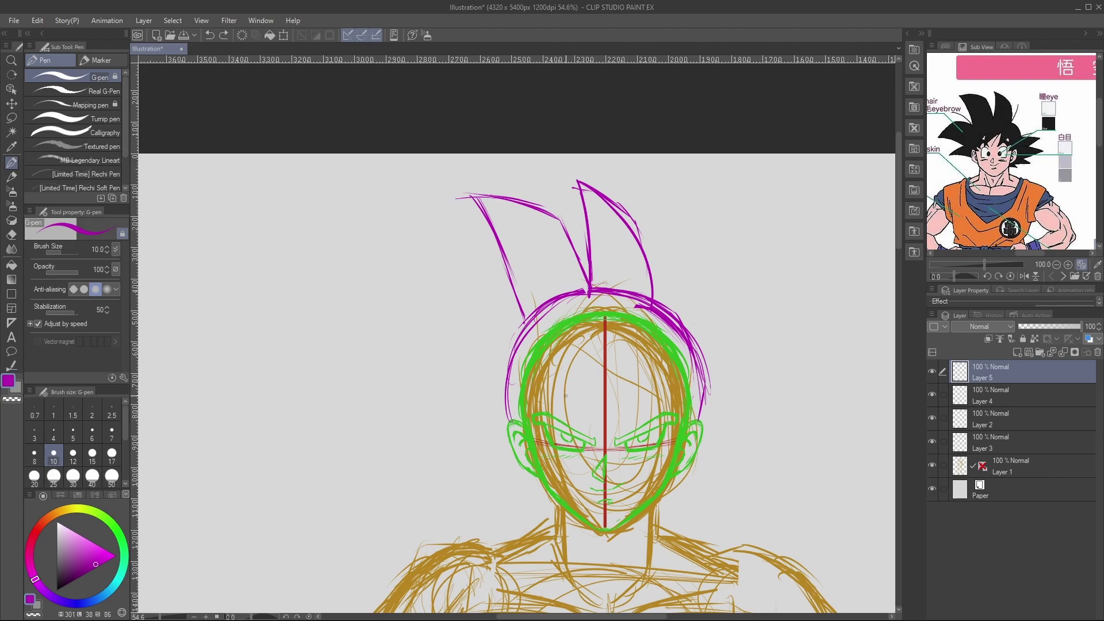
{"action": "left_click_drag", "start_coordinate": [507, 417], "coordinate": [490, 405]}
{"action": "key", "text": "ctrl+z"}
{"action": "left_click_drag", "start_coordinate": [528, 316], "coordinate": [497, 409]}
Draw the long curved lower edge of a third hair spike sweeping outward above the left ear.
{"action": "key", "text": "r"}
{"action": "left_click_drag", "start_coordinate": [742, 403], "coordinate": [715, 210]}
{"action": "key", "text": "p"}
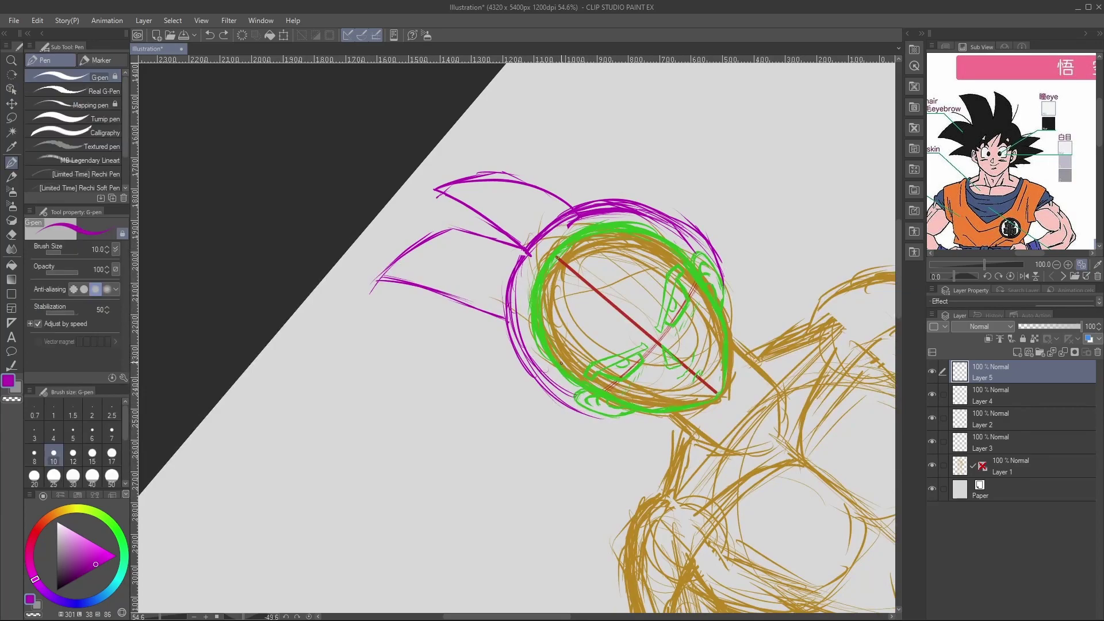
{"action": "left_click_drag", "start_coordinate": [555, 402], "coordinate": [448, 429]}
{"action": "left_click_drag", "start_coordinate": [516, 408], "coordinate": [401, 452]}
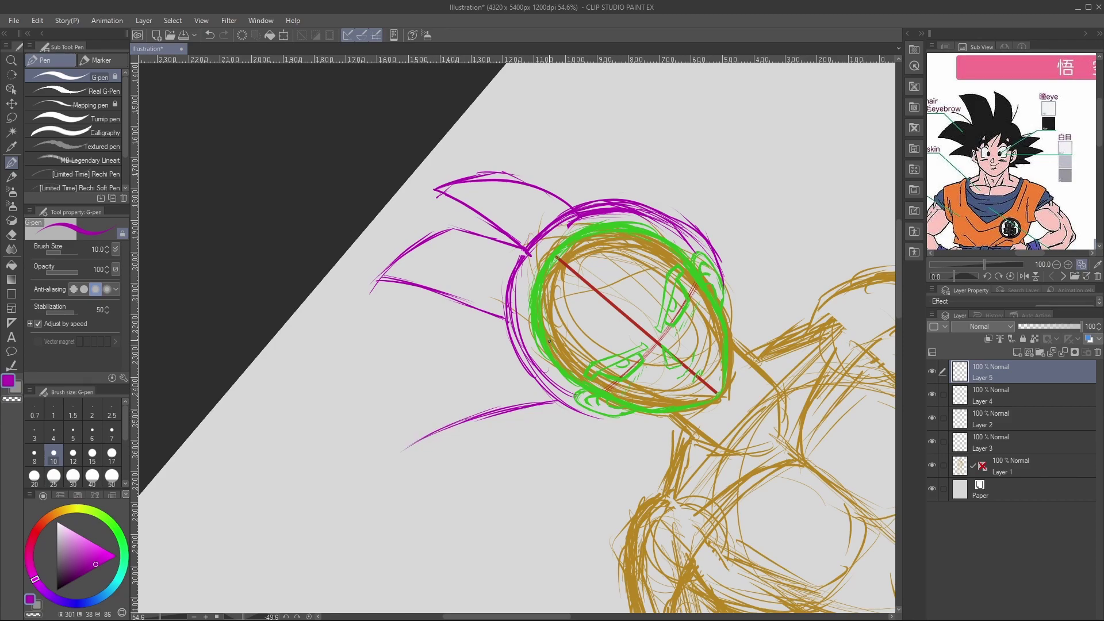
Sketch a faint guide arc through the tips of the hair spikes on the left side.
{"action": "left_click_drag", "start_coordinate": [379, 269], "coordinate": [371, 369]}
{"action": "left_click_drag", "start_coordinate": [371, 294], "coordinate": [398, 450]}
{"action": "left_click_drag", "start_coordinate": [391, 399], "coordinate": [412, 474]}
{"action": "left_click_drag", "start_coordinate": [423, 219], "coordinate": [372, 326]}
{"action": "mouse_move", "coordinate": [433, 190]}
{"action": "left_mouse_down"}
{"action": "mouse_move", "coordinate": [368, 362]}
{"action": "mouse_move", "coordinate": [397, 454]}
{"action": "left_mouse_up"}
{"action": "left_click_drag", "start_coordinate": [383, 248], "coordinate": [379, 380]}
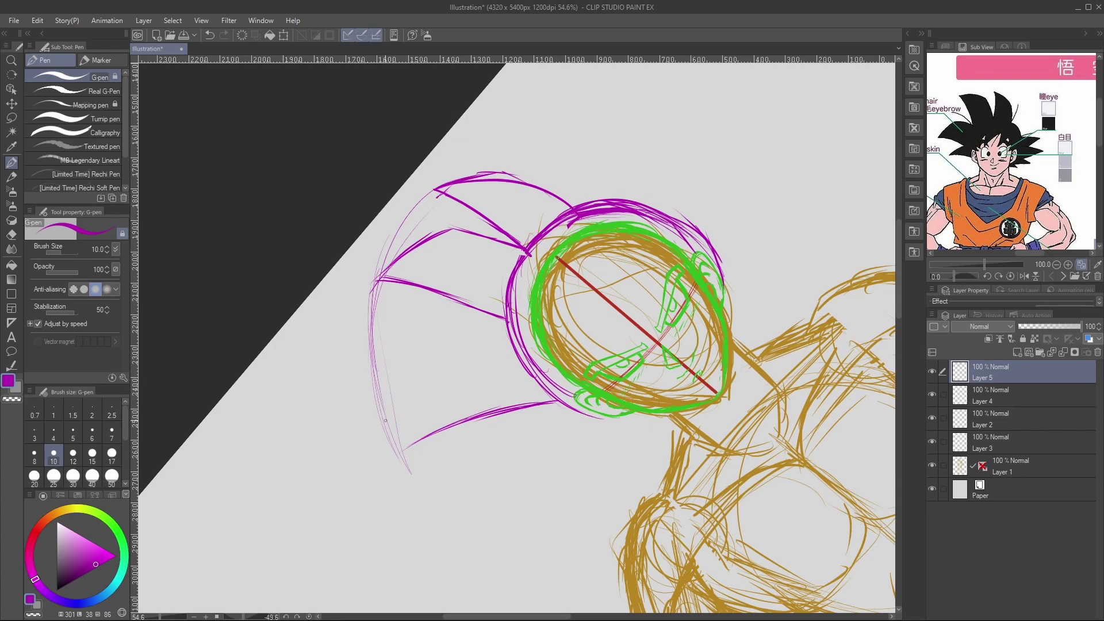
Draw the third spike's curved upper edge from tip to hair contour, thicken both edges and clean up the lower line.
{"action": "mouse_move", "coordinate": [426, 435]}
{"action": "left_mouse_down"}
{"action": "mouse_move", "coordinate": [402, 411]}
{"action": "mouse_move", "coordinate": [400, 422]}
{"action": "mouse_move", "coordinate": [409, 395]}
{"action": "left_mouse_up"}
{"action": "left_click_drag", "start_coordinate": [393, 448], "coordinate": [426, 364]}
{"action": "left_click_drag", "start_coordinate": [396, 431], "coordinate": [424, 366]}
{"action": "left_click_drag", "start_coordinate": [505, 321], "coordinate": [416, 371]}
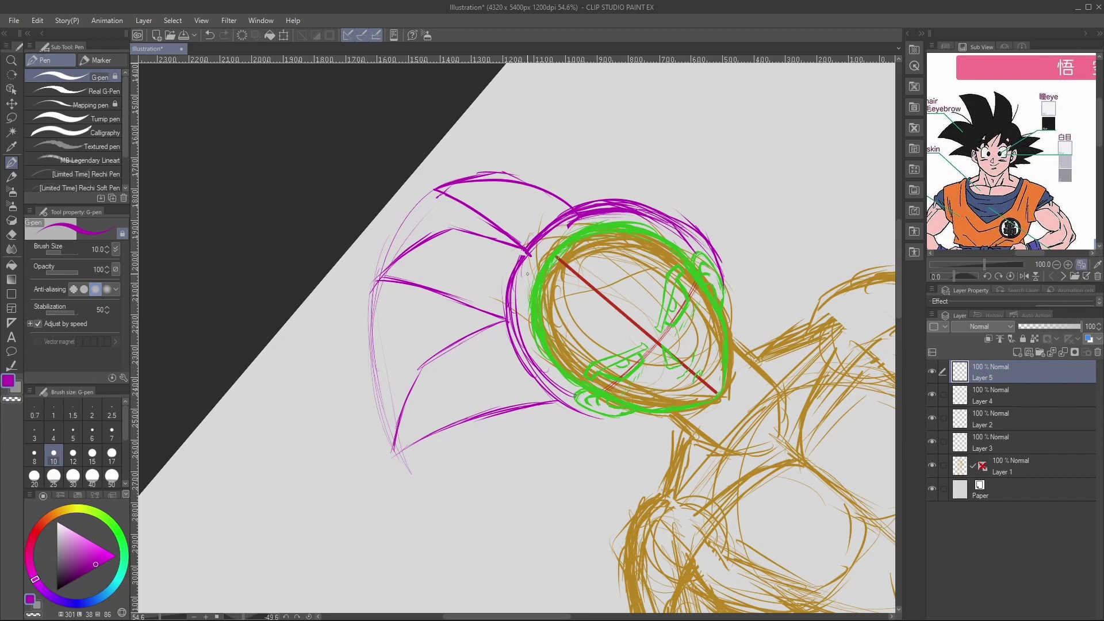
{"action": "mouse_move", "coordinate": [397, 456]}
{"action": "left_mouse_down"}
{"action": "mouse_move", "coordinate": [409, 360]}
{"action": "mouse_move", "coordinate": [451, 341]}
{"action": "left_mouse_up"}
{"action": "left_click_drag", "start_coordinate": [410, 372], "coordinate": [507, 319]}
{"action": "mouse_move", "coordinate": [395, 460]}
{"action": "left_mouse_down"}
{"action": "mouse_move", "coordinate": [456, 413]}
{"action": "mouse_move", "coordinate": [559, 395]}
{"action": "left_mouse_up"}
{"action": "left_click_drag", "start_coordinate": [407, 441], "coordinate": [535, 398]}
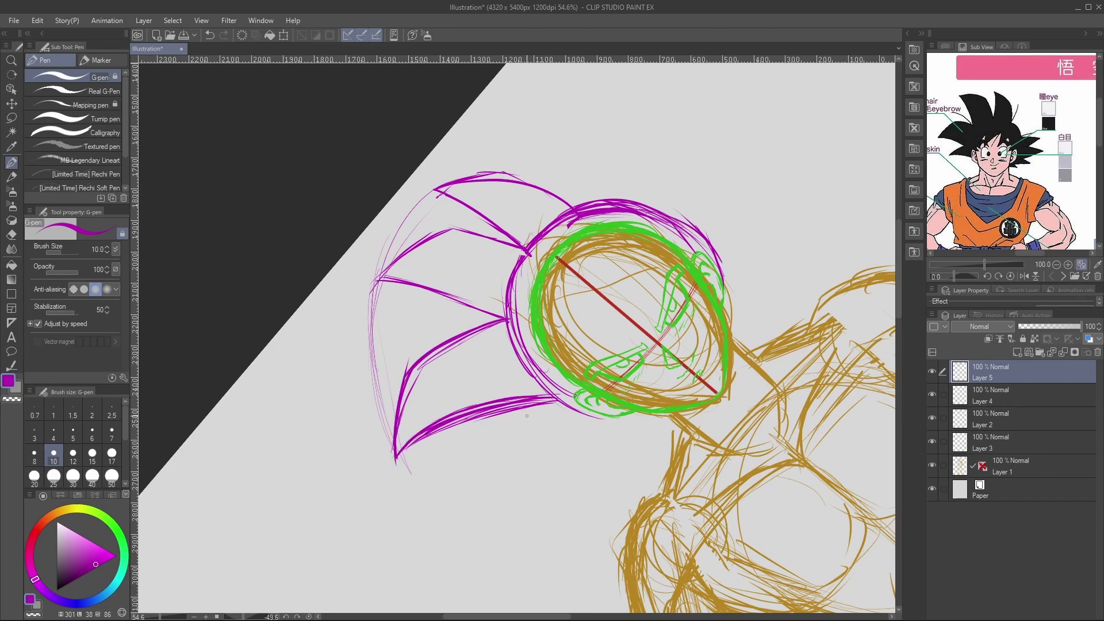
{"action": "key", "text": "e"}
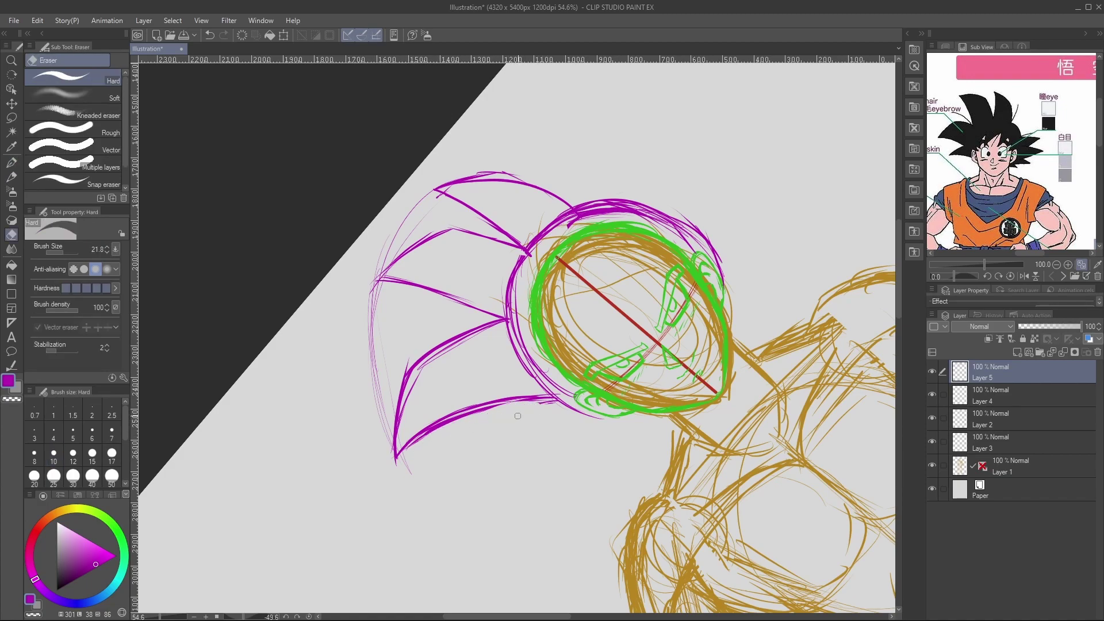
Draw a small fourth spike beside the left ear and erase the guide arc between the spike tips with a 47.6 eraser.
{"action": "key", "text": "r"}
{"action": "mouse_move", "coordinate": [735, 334]}
{"action": "left_mouse_down"}
{"action": "mouse_move", "coordinate": [723, 407]}
{"action": "mouse_move", "coordinate": [694, 464]}
{"action": "mouse_move", "coordinate": [613, 397]}
{"action": "left_mouse_up"}
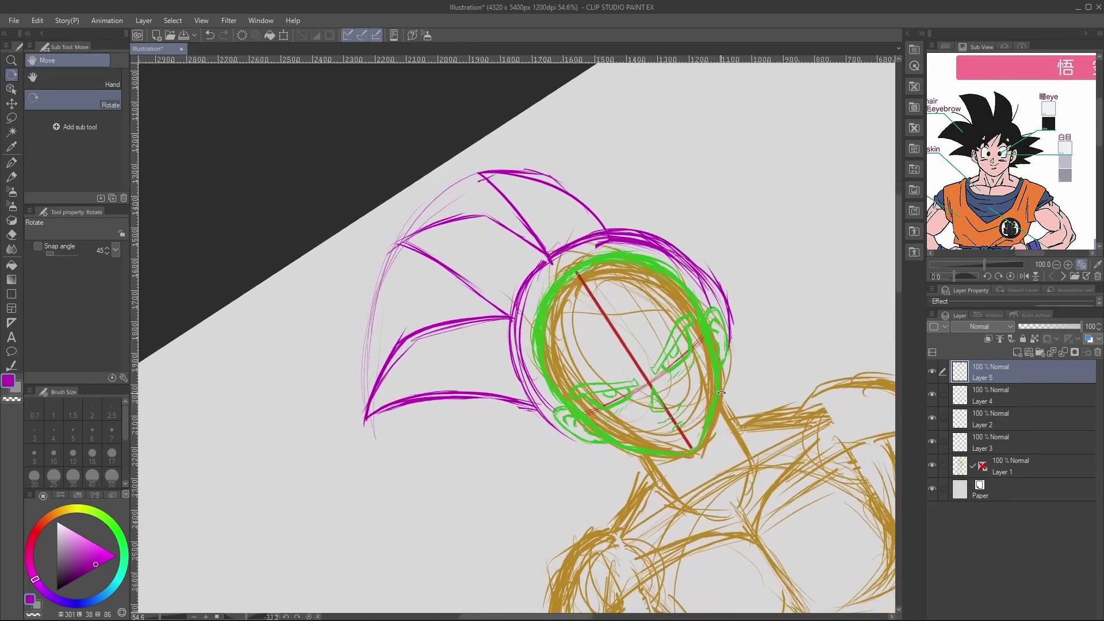
{"action": "key", "text": "p"}
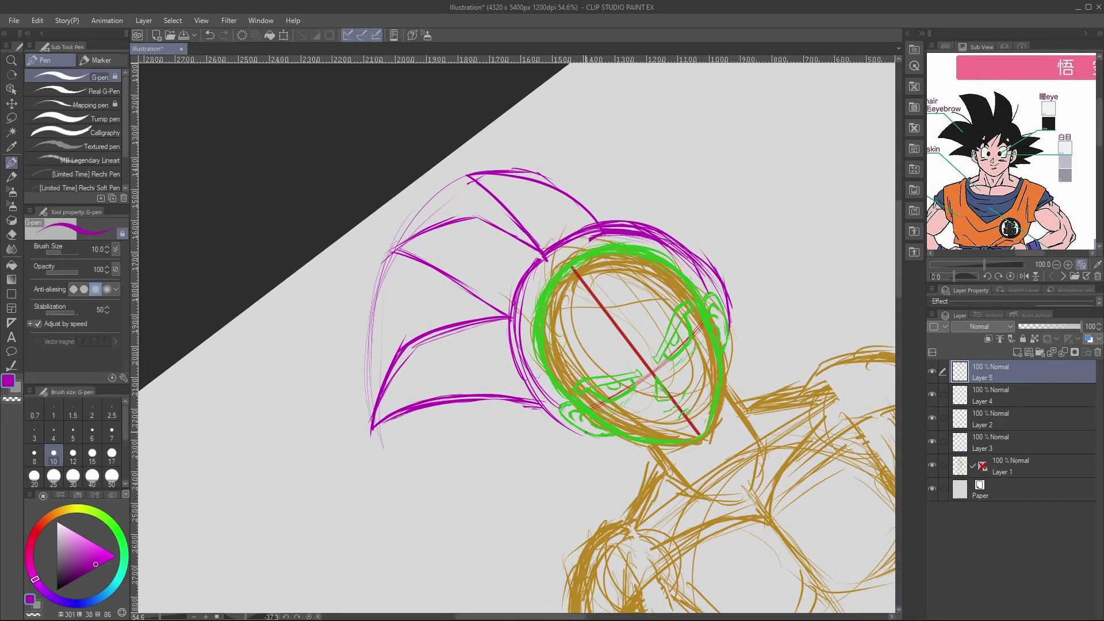
{"action": "left_click_drag", "start_coordinate": [586, 433], "coordinate": [510, 460]}
{"action": "left_click_drag", "start_coordinate": [529, 402], "coordinate": [472, 476]}
{"action": "mouse_move", "coordinate": [512, 457]}
{"action": "left_mouse_down"}
{"action": "mouse_move", "coordinate": [473, 475]}
{"action": "mouse_move", "coordinate": [495, 468]}
{"action": "mouse_move", "coordinate": [482, 477]}
{"action": "left_mouse_up"}
{"action": "mouse_move", "coordinate": [508, 431]}
{"action": "left_mouse_down"}
{"action": "mouse_move", "coordinate": [484, 465]}
{"action": "mouse_move", "coordinate": [522, 419]}
{"action": "mouse_move", "coordinate": [501, 458]}
{"action": "mouse_move", "coordinate": [524, 447]}
{"action": "left_mouse_up"}
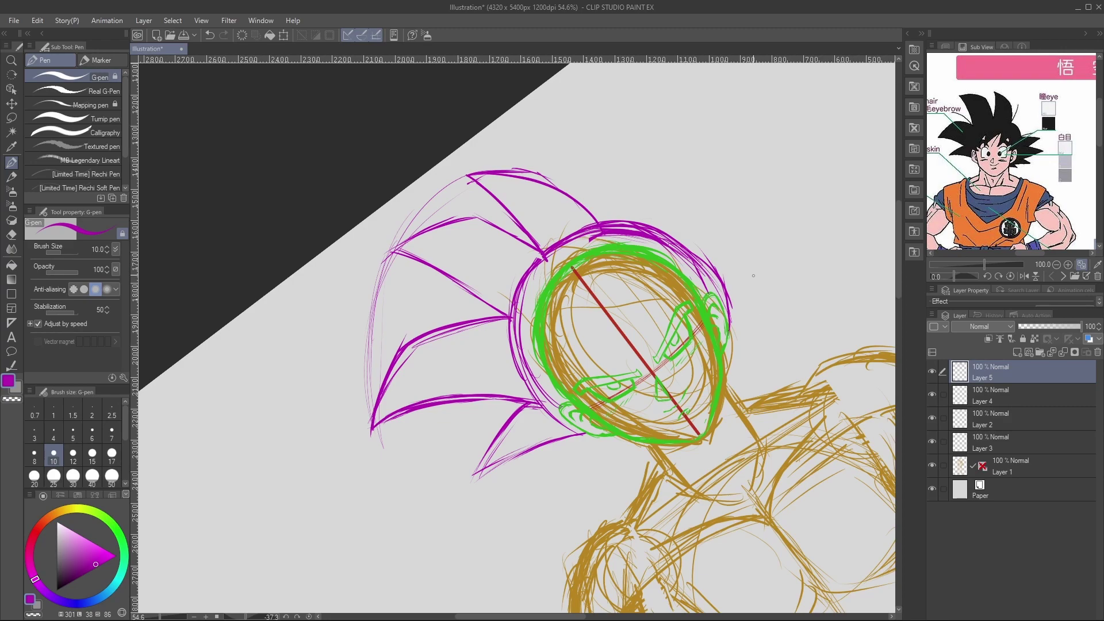
{"action": "key", "text": "e"}
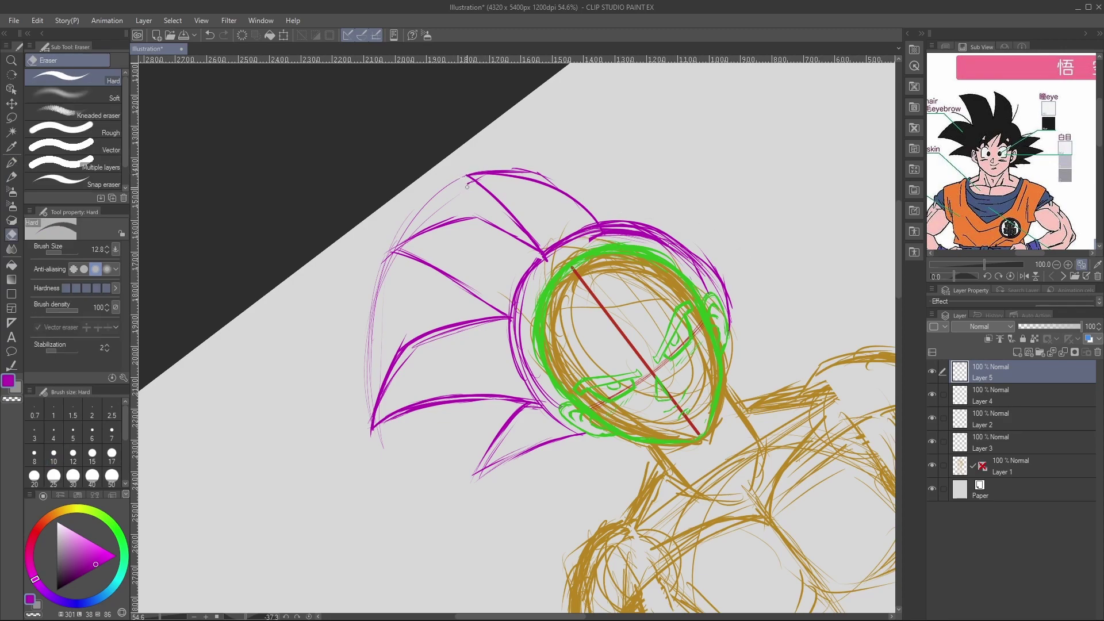
{"action": "mouse_move", "coordinate": [467, 187]}
{"action": "left_mouse_down", "text": "ctrl+alt"}
{"action": "mouse_move", "coordinate": [405, 217]}
{"action": "mouse_move", "coordinate": [382, 264]}
{"action": "mouse_move", "coordinate": [353, 426]}
{"action": "left_mouse_up", "text": "ctrl+alt"}
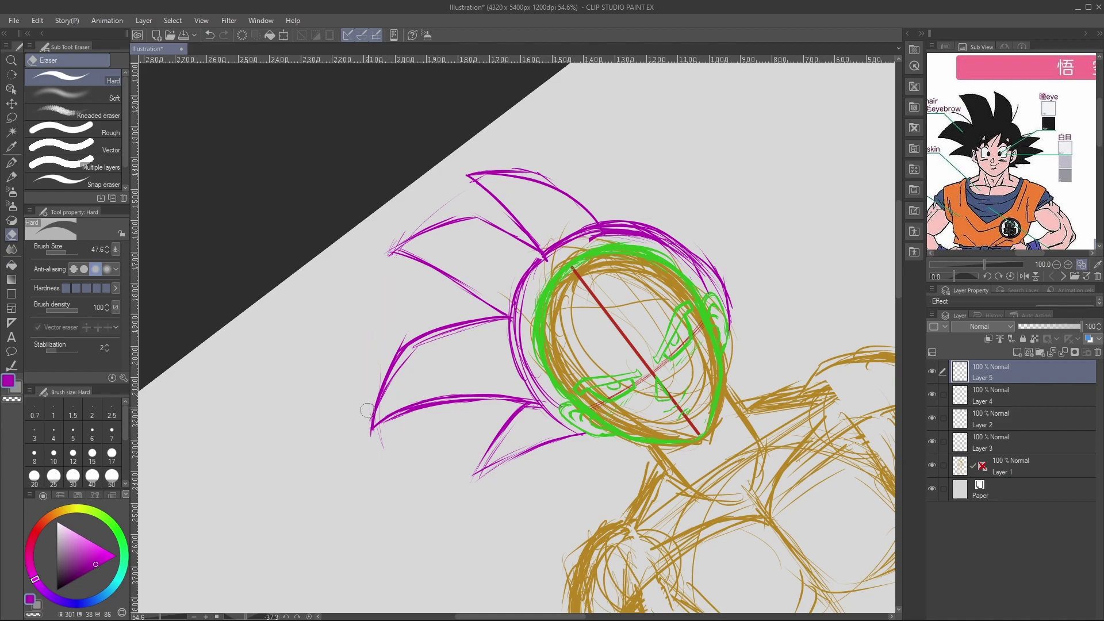
Draw a curved edge for another spike outward from the hair contour between the second and third spikes.
{"action": "key", "text": "p"}
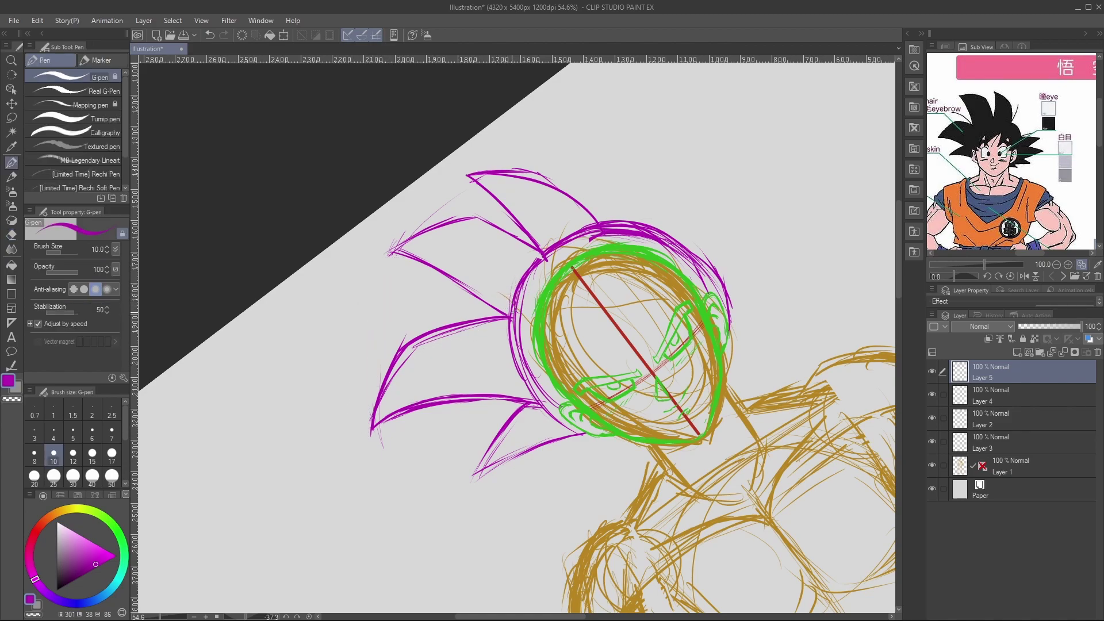
{"action": "left_click_drag", "start_coordinate": [501, 313], "coordinate": [388, 308]}
{"action": "key", "text": "ctrl+z"}
{"action": "mouse_move", "coordinate": [509, 317]}
{"action": "left_mouse_down"}
{"action": "mouse_move", "coordinate": [378, 309]}
{"action": "mouse_move", "coordinate": [476, 304]}
{"action": "mouse_move", "coordinate": [520, 325]}
{"action": "left_mouse_up"}
{"action": "key", "text": "ctrl+z"}
{"action": "key", "text": "ctrl+z"}
{"action": "mouse_move", "coordinate": [392, 307]}
{"action": "left_mouse_down"}
{"action": "mouse_move", "coordinate": [511, 325]}
{"action": "mouse_move", "coordinate": [474, 308]}
{"action": "mouse_move", "coordinate": [382, 303]}
{"action": "left_mouse_up"}
{"action": "key", "text": "ctrl+z"}
Draw a short curved edge rising from the hair contour at the base of the topmost spike.
{"action": "left_click_drag", "start_coordinate": [604, 221], "coordinate": [569, 150]}
{"action": "key", "text": "ctrl+z"}
{"action": "left_click_drag", "start_coordinate": [602, 224], "coordinate": [590, 169]}
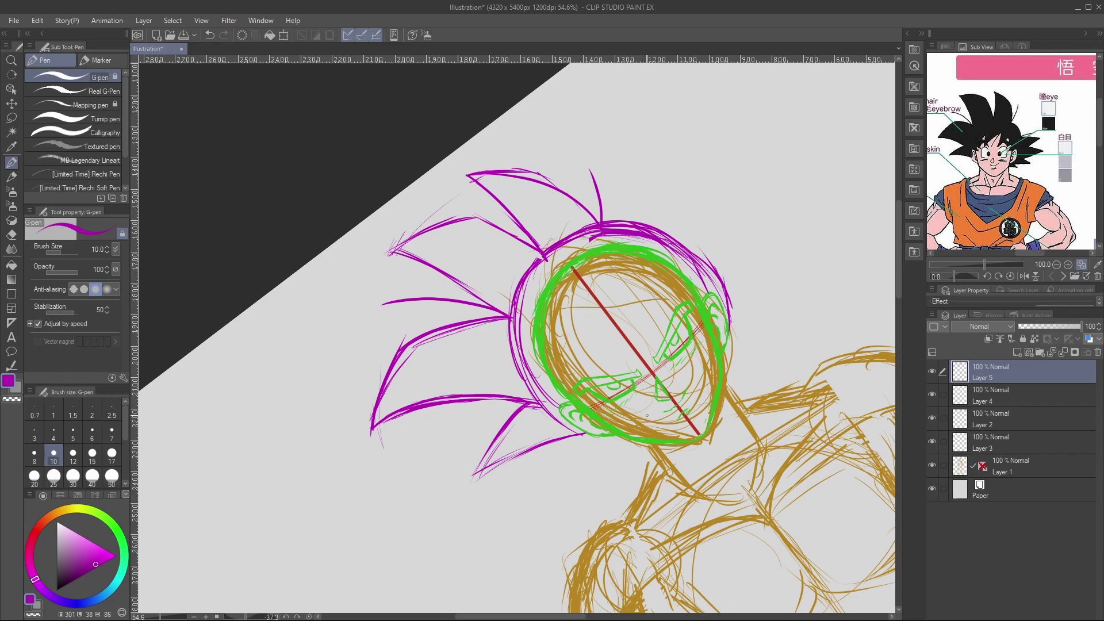
Sketch two small zigzag hair spikes beside the right ear, undoing the misplaced strokes.
{"action": "key", "text": "shift+space"}
{"action": "left_click_drag", "start_coordinate": [716, 316], "coordinate": [771, 296]}
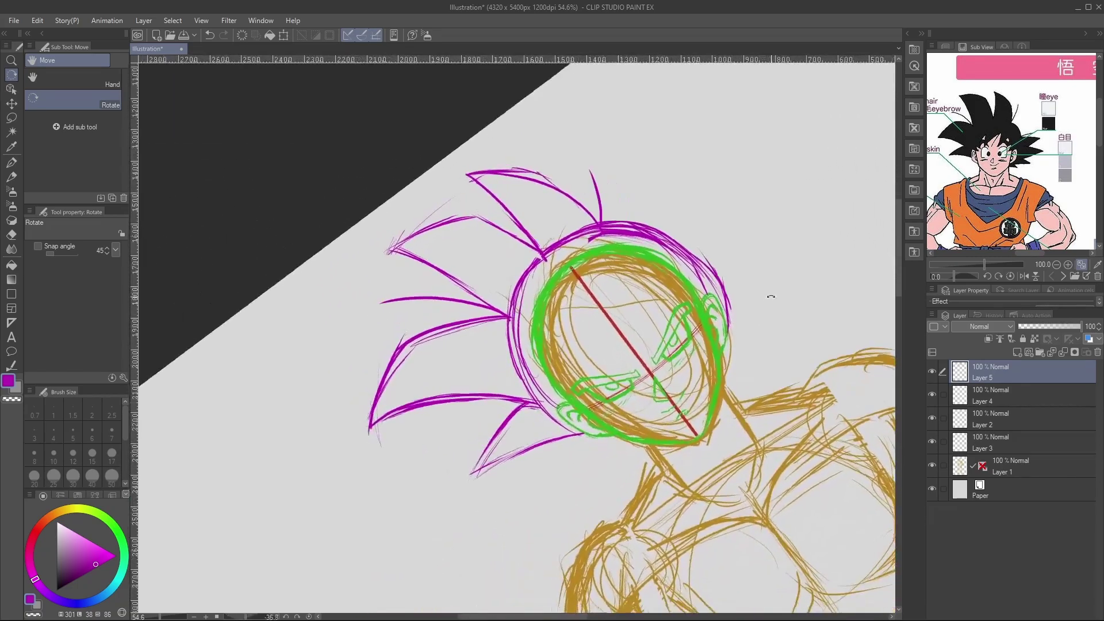
{"action": "left_click_drag", "start_coordinate": [569, 616], "coordinate": [605, 615]}
{"action": "left_click_drag", "start_coordinate": [715, 404], "coordinate": [593, 255]}
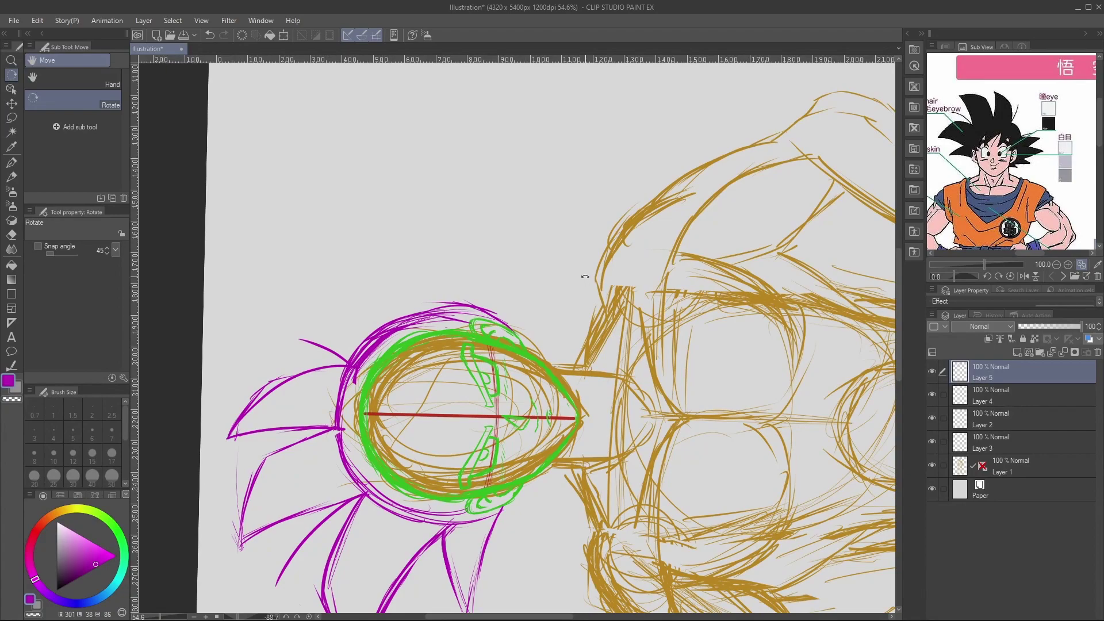
{"action": "key", "text": "p"}
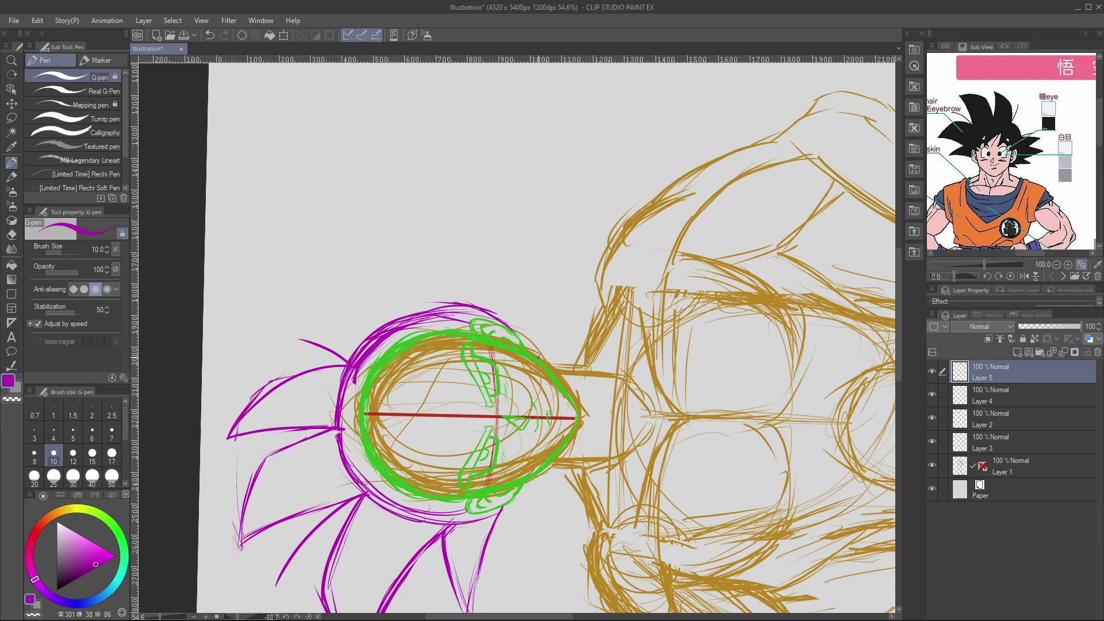
{"action": "mouse_move", "coordinate": [541, 358]}
{"action": "left_mouse_down"}
{"action": "mouse_move", "coordinate": [611, 361]}
{"action": "mouse_move", "coordinate": [543, 365]}
{"action": "mouse_move", "coordinate": [584, 368]}
{"action": "left_mouse_up"}
{"action": "left_click_drag", "start_coordinate": [551, 368], "coordinate": [593, 370]}
{"action": "key", "text": "ctrl+z"}
{"action": "key", "text": "ctrl+z"}
{"action": "mouse_move", "coordinate": [544, 347]}
{"action": "left_mouse_down"}
{"action": "mouse_move", "coordinate": [555, 330]}
{"action": "mouse_move", "coordinate": [533, 335]}
{"action": "left_mouse_up"}
{"action": "key", "text": "ctrl+z"}
{"action": "key", "text": "ctrl+z"}
{"action": "key", "text": "ctrl+z"}
{"action": "mouse_move", "coordinate": [532, 339]}
{"action": "left_mouse_down"}
{"action": "mouse_move", "coordinate": [549, 298]}
{"action": "mouse_move", "coordinate": [525, 317]}
{"action": "left_mouse_up"}
Draw a long pointed spike above the small zigzag ones, running out to a tip and back to the hair contour.
{"action": "left_click_drag", "start_coordinate": [522, 319], "coordinate": [515, 224]}
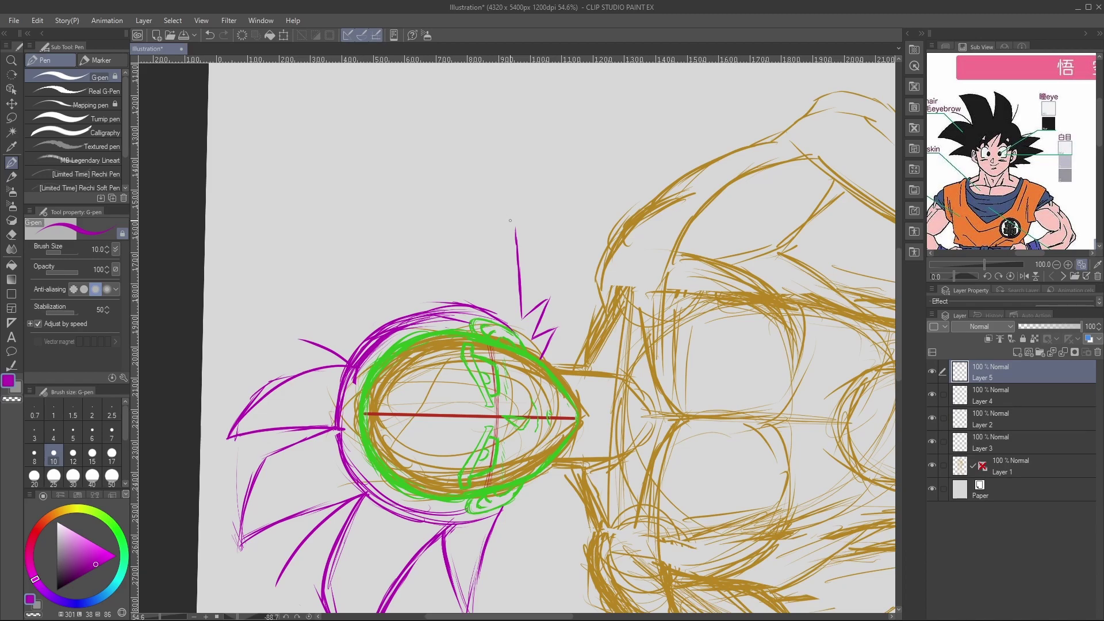
{"action": "left_click_drag", "start_coordinate": [516, 221], "coordinate": [514, 227]}
{"action": "mouse_move", "coordinate": [463, 303]}
{"action": "left_mouse_down"}
{"action": "mouse_move", "coordinate": [510, 209]}
{"action": "mouse_move", "coordinate": [464, 304]}
{"action": "left_mouse_up"}
{"action": "mouse_move", "coordinate": [516, 207]}
{"action": "left_mouse_down"}
{"action": "mouse_move", "coordinate": [489, 252]}
{"action": "mouse_move", "coordinate": [517, 240]}
{"action": "mouse_move", "coordinate": [486, 256]}
{"action": "mouse_move", "coordinate": [469, 302]}
{"action": "mouse_move", "coordinate": [472, 294]}
{"action": "mouse_move", "coordinate": [521, 308]}
{"action": "mouse_move", "coordinate": [468, 301]}
{"action": "left_mouse_up"}
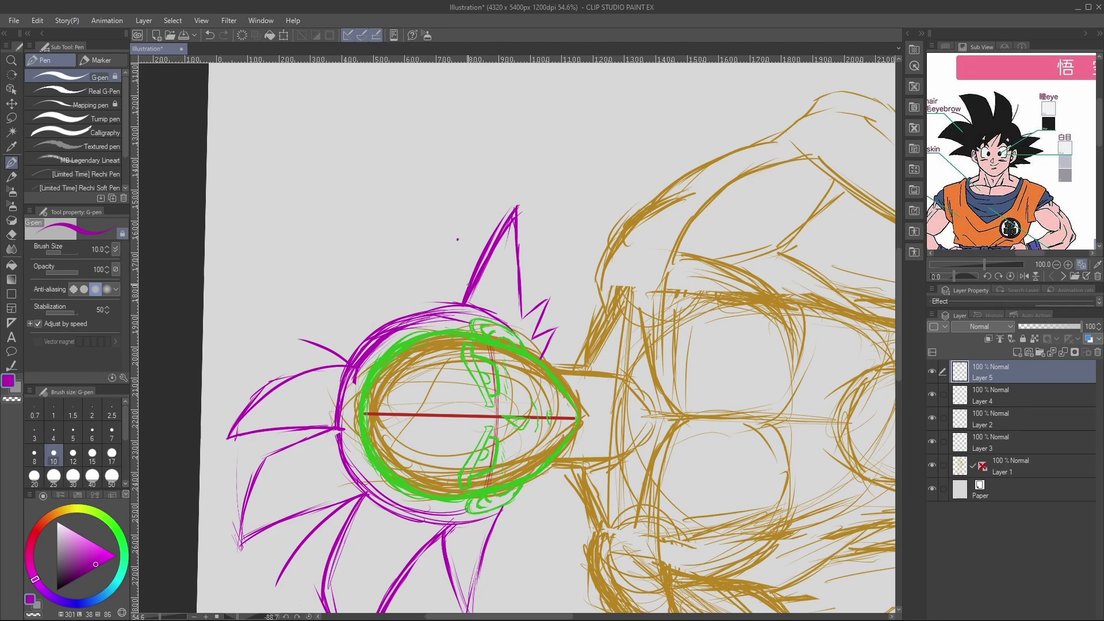
Add a shorter spike above the long one on the right side and thicken its edges.
{"action": "mouse_move", "coordinate": [466, 290]}
{"action": "left_mouse_down"}
{"action": "mouse_move", "coordinate": [459, 234]}
{"action": "mouse_move", "coordinate": [428, 297]}
{"action": "mouse_move", "coordinate": [431, 281]}
{"action": "mouse_move", "coordinate": [433, 305]}
{"action": "mouse_move", "coordinate": [444, 254]}
{"action": "left_mouse_up"}
{"action": "left_click_drag", "start_coordinate": [427, 308], "coordinate": [450, 243]}
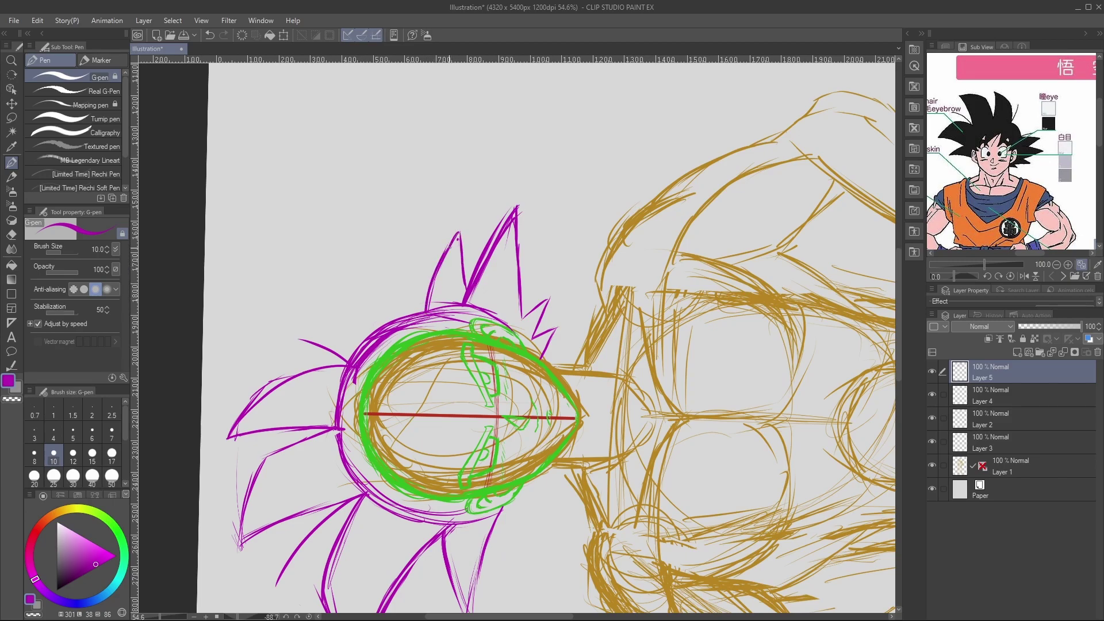
{"action": "mouse_move", "coordinate": [433, 283]}
{"action": "left_mouse_down"}
{"action": "mouse_move", "coordinate": [424, 312]}
{"action": "mouse_move", "coordinate": [459, 238]}
{"action": "left_mouse_up"}
{"action": "left_click_drag", "start_coordinate": [426, 295], "coordinate": [435, 272]}
{"action": "left_click_drag", "start_coordinate": [461, 229], "coordinate": [465, 253]}
Erase the round purple hair contour around the head between the spikes with a 47.6 eraser.
{"action": "left_click", "coordinate": [948, 46]}
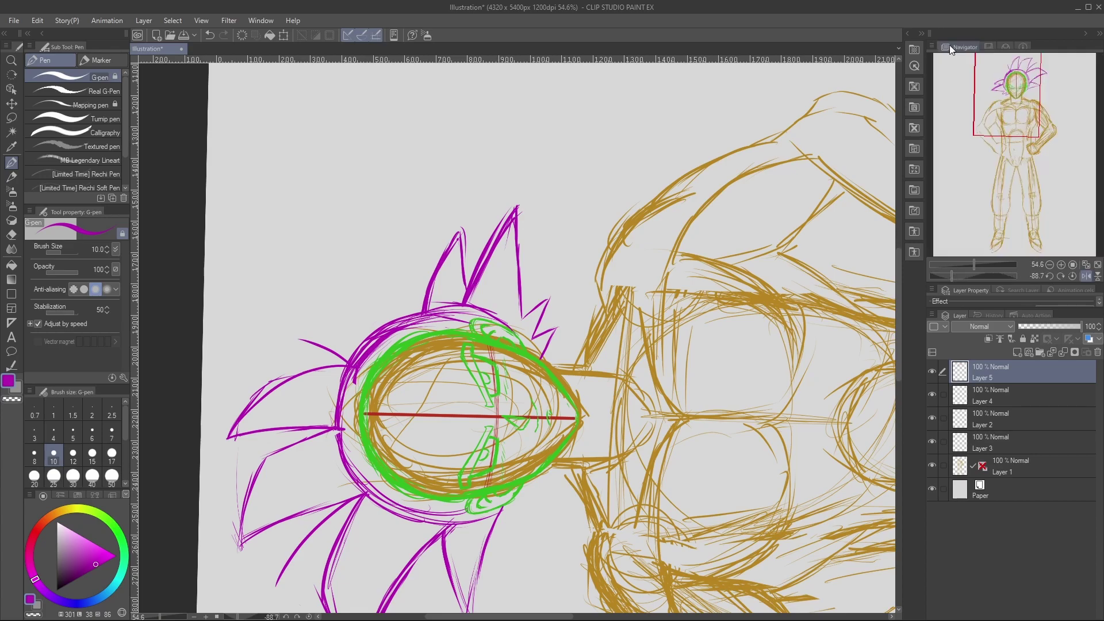
{"action": "left_click", "coordinate": [1073, 275]}
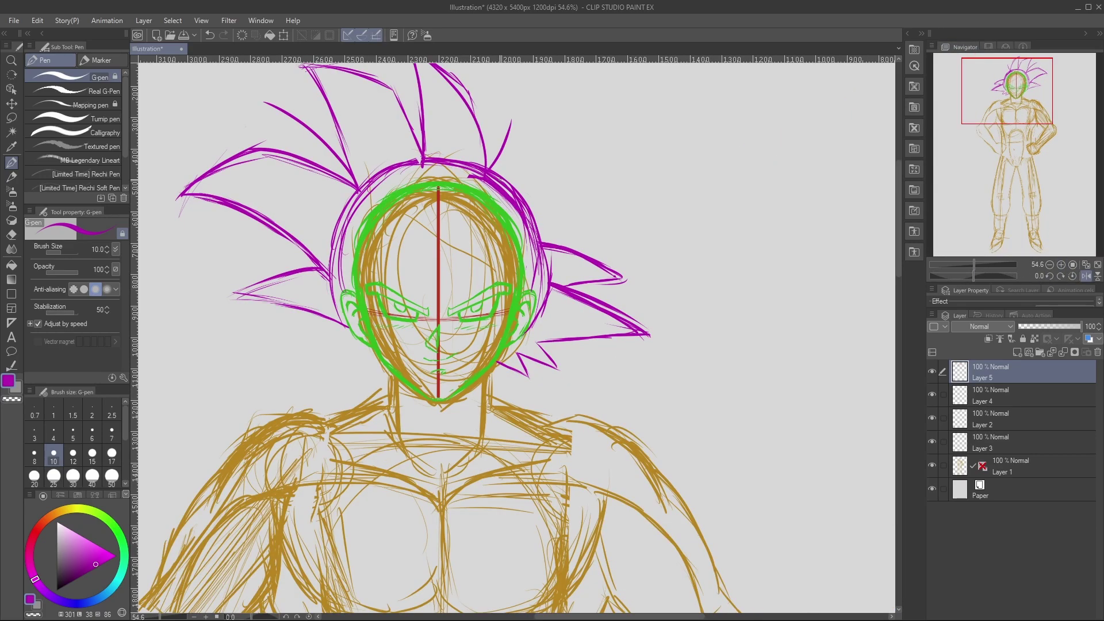
{"action": "key", "text": "e"}
{"action": "mouse_move", "coordinate": [371, 164]}
{"action": "left_mouse_down"}
{"action": "mouse_move", "coordinate": [380, 197]}
{"action": "mouse_move", "coordinate": [387, 157]}
{"action": "mouse_move", "coordinate": [411, 182]}
{"action": "mouse_move", "coordinate": [412, 155]}
{"action": "mouse_move", "coordinate": [371, 215]}
{"action": "mouse_move", "coordinate": [334, 219]}
{"action": "mouse_move", "coordinate": [337, 264]}
{"action": "left_mouse_up"}
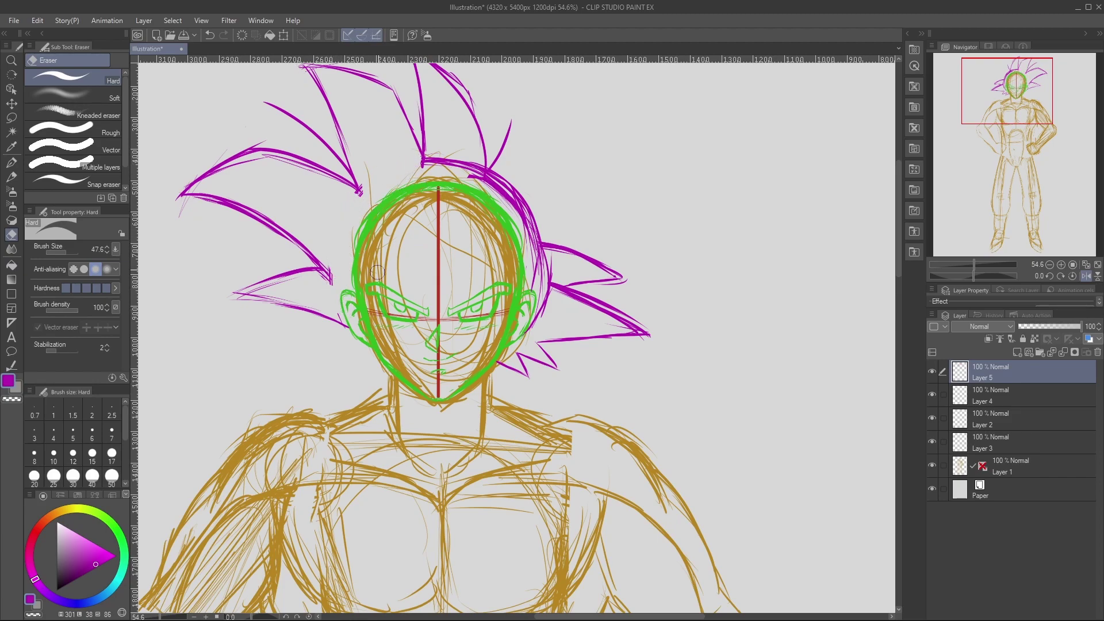
{"action": "mouse_move", "coordinate": [550, 266]}
{"action": "left_mouse_down"}
{"action": "mouse_move", "coordinate": [542, 290]}
{"action": "mouse_move", "coordinate": [525, 197]}
{"action": "mouse_move", "coordinate": [534, 249]}
{"action": "mouse_move", "coordinate": [444, 161]}
{"action": "mouse_move", "coordinate": [509, 203]}
{"action": "mouse_move", "coordinate": [505, 164]}
{"action": "mouse_move", "coordinate": [479, 162]}
{"action": "mouse_move", "coordinate": [524, 219]}
{"action": "left_mouse_up"}
Redraw the hair outline connecting the top spikes to the upper spike on the right side.
{"action": "key", "text": "p"}
{"action": "key", "text": "e"}
{"action": "key", "text": "p"}
{"action": "left_click_drag", "start_coordinate": [492, 174], "coordinate": [536, 234]}
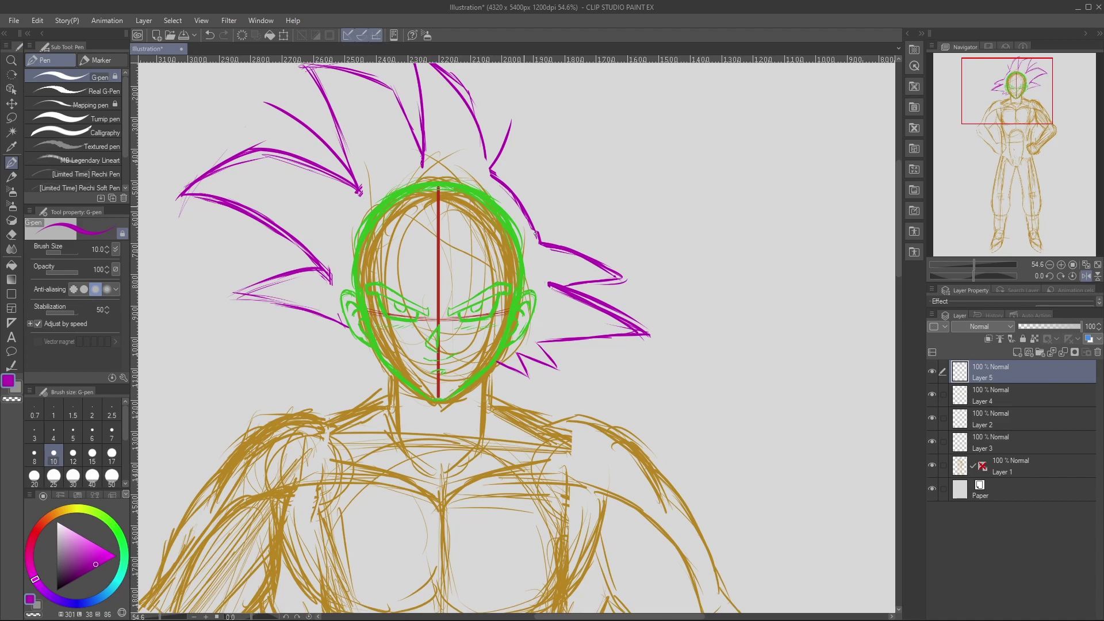
Draw a curved purple hairline guide across the forehead from temple to temple.
{"action": "left_click", "coordinate": [988, 46]}
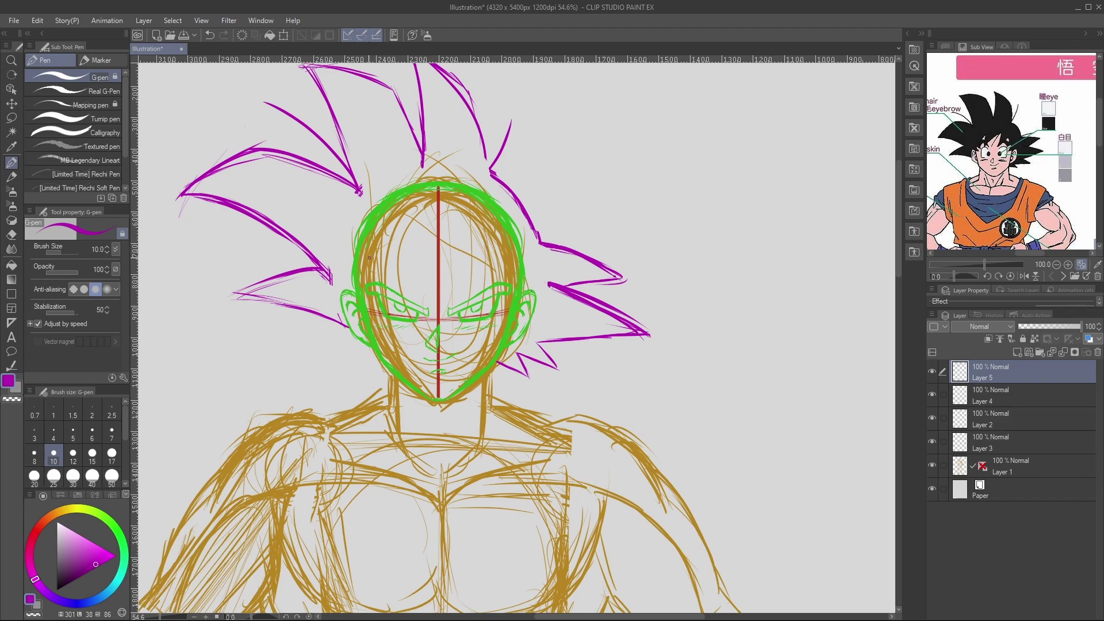
{"action": "mouse_move", "coordinate": [360, 297]}
{"action": "left_mouse_down"}
{"action": "mouse_move", "coordinate": [383, 249]}
{"action": "mouse_move", "coordinate": [371, 277]}
{"action": "mouse_move", "coordinate": [433, 236]}
{"action": "mouse_move", "coordinate": [504, 255]}
{"action": "mouse_move", "coordinate": [522, 300]}
{"action": "mouse_move", "coordinate": [698, 249]}
{"action": "mouse_move", "coordinate": [516, 157]}
{"action": "left_mouse_up"}
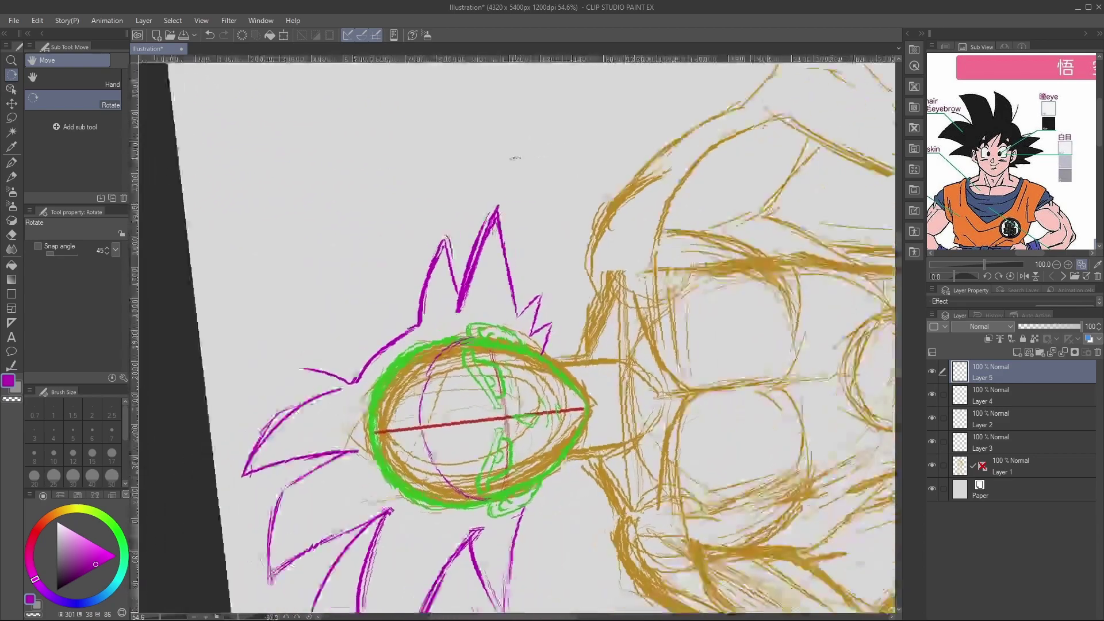
{"action": "mouse_move", "coordinate": [423, 432]}
{"action": "left_mouse_down"}
{"action": "mouse_move", "coordinate": [422, 379]}
{"action": "mouse_move", "coordinate": [445, 350]}
{"action": "mouse_move", "coordinate": [480, 334]}
{"action": "left_mouse_up"}
{"action": "left_click_drag", "start_coordinate": [421, 403], "coordinate": [439, 476]}
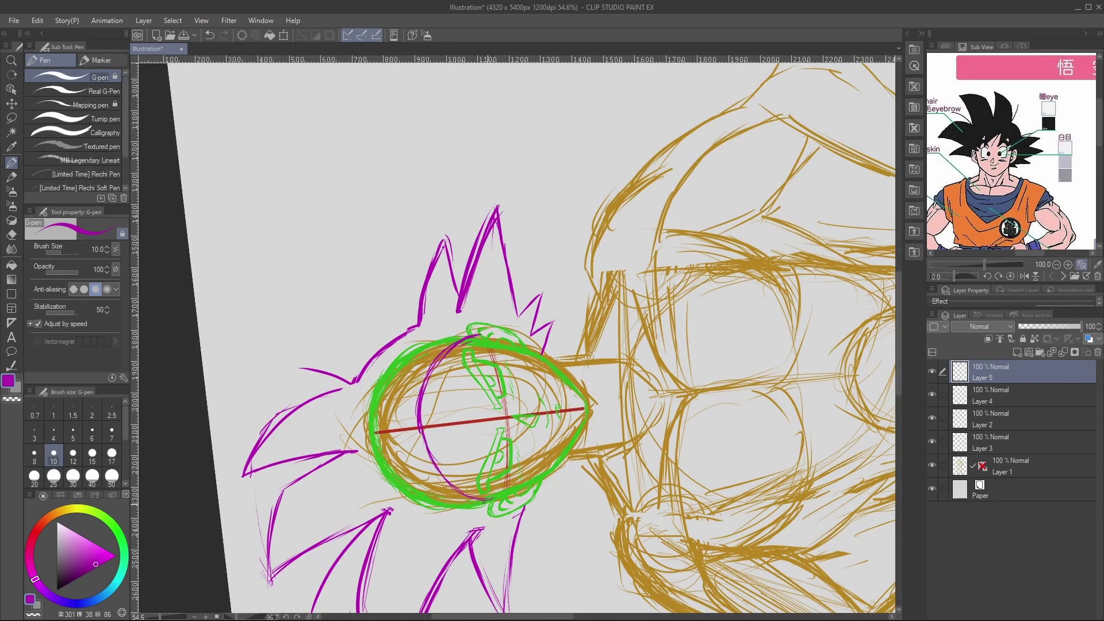
{"action": "left_click", "coordinate": [945, 46]}
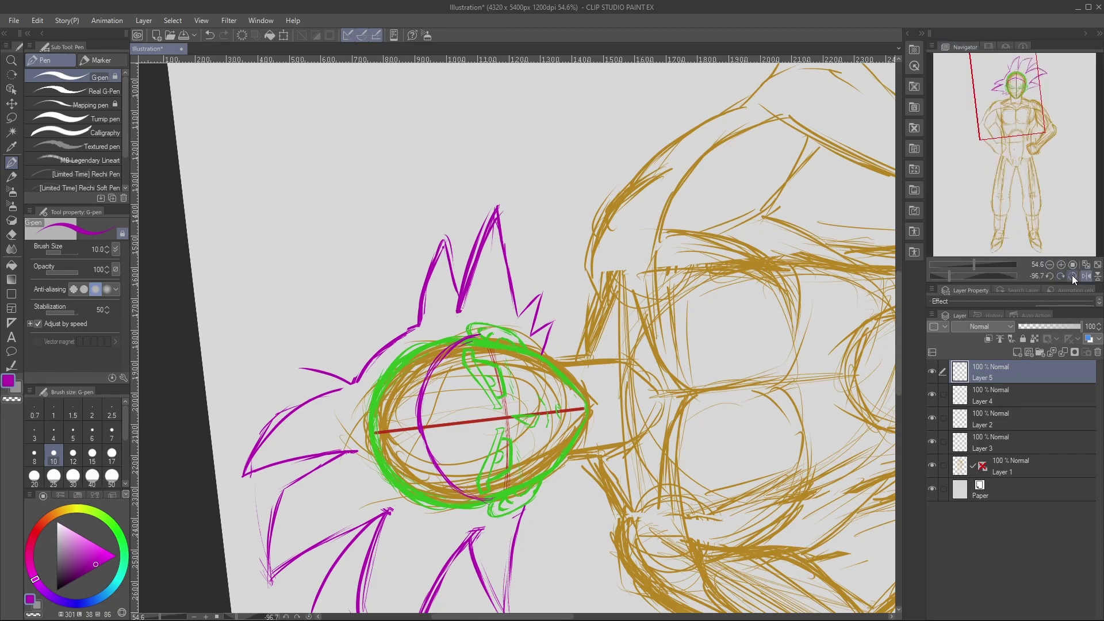
{"action": "left_click", "coordinate": [1072, 275]}
{"action": "left_click", "coordinate": [989, 46]}
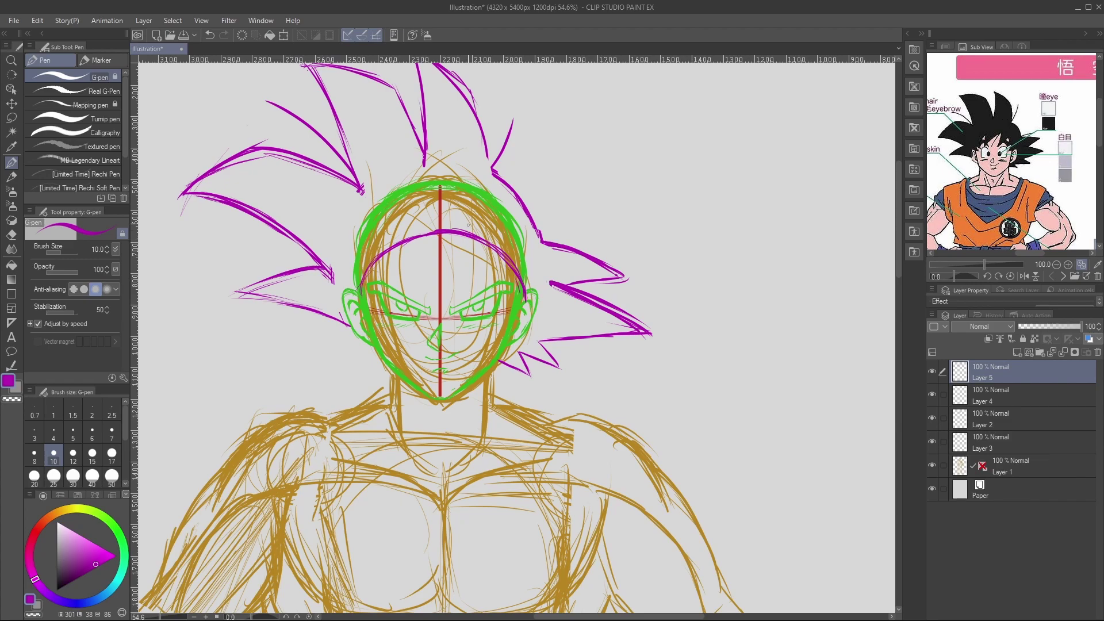
Draw the fringe strands hanging from the hairline guide, a short one right of centre and a longer one sweeping left.
{"action": "left_click_drag", "start_coordinate": [464, 236], "coordinate": [450, 278]}
{"action": "mouse_move", "coordinate": [456, 280]}
{"action": "left_mouse_down"}
{"action": "mouse_move", "coordinate": [491, 252]}
{"action": "mouse_move", "coordinate": [477, 266]}
{"action": "left_mouse_up"}
{"action": "left_click_drag", "start_coordinate": [481, 249], "coordinate": [496, 267]}
{"action": "mouse_move", "coordinate": [470, 236]}
{"action": "left_mouse_down"}
{"action": "mouse_move", "coordinate": [432, 246]}
{"action": "mouse_move", "coordinate": [441, 244]}
{"action": "mouse_move", "coordinate": [395, 286]}
{"action": "left_mouse_up"}
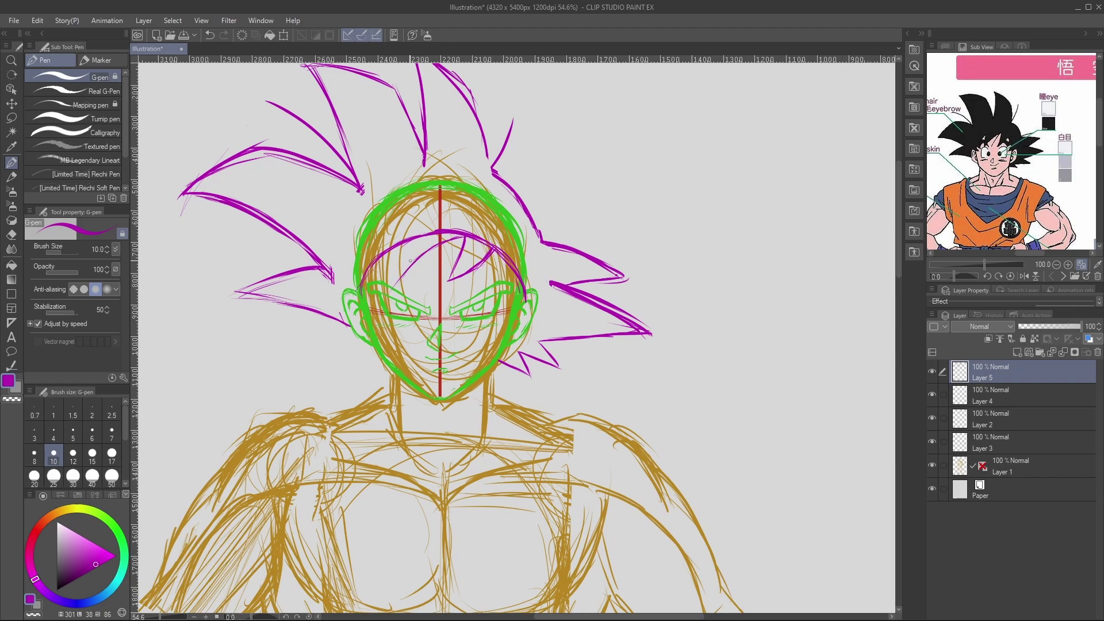
{"action": "left_click_drag", "start_coordinate": [392, 295], "coordinate": [439, 247]}
{"action": "left_click_drag", "start_coordinate": [399, 295], "coordinate": [453, 240]}
{"action": "mouse_move", "coordinate": [398, 296]}
{"action": "left_mouse_down"}
{"action": "mouse_move", "coordinate": [403, 245]}
{"action": "mouse_move", "coordinate": [403, 288]}
{"action": "left_mouse_up"}
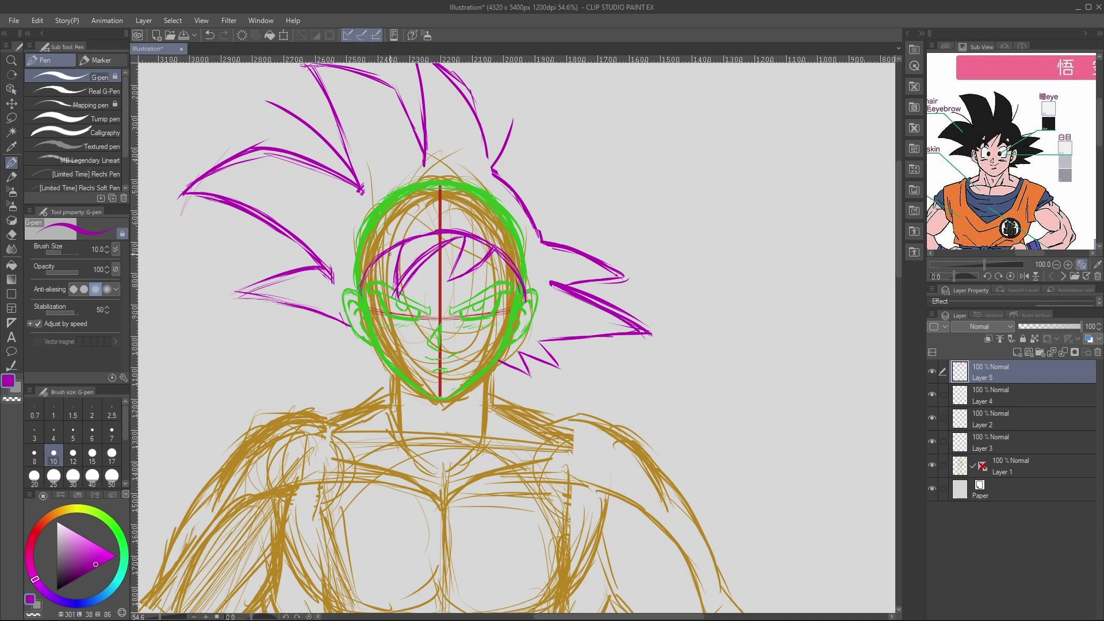
Add small pointed fringe strands over the left temple and thicken their edges.
{"action": "left_click_drag", "start_coordinate": [400, 245], "coordinate": [375, 289]}
{"action": "left_click_drag", "start_coordinate": [383, 266], "coordinate": [373, 306]}
{"action": "left_click_drag", "start_coordinate": [367, 271], "coordinate": [364, 286]}
{"action": "key", "text": "ctrl+z"}
{"action": "key", "text": "ctrl+z"}
{"action": "left_click_drag", "start_coordinate": [372, 268], "coordinate": [370, 289]}
{"action": "left_click_drag", "start_coordinate": [402, 245], "coordinate": [367, 303]}
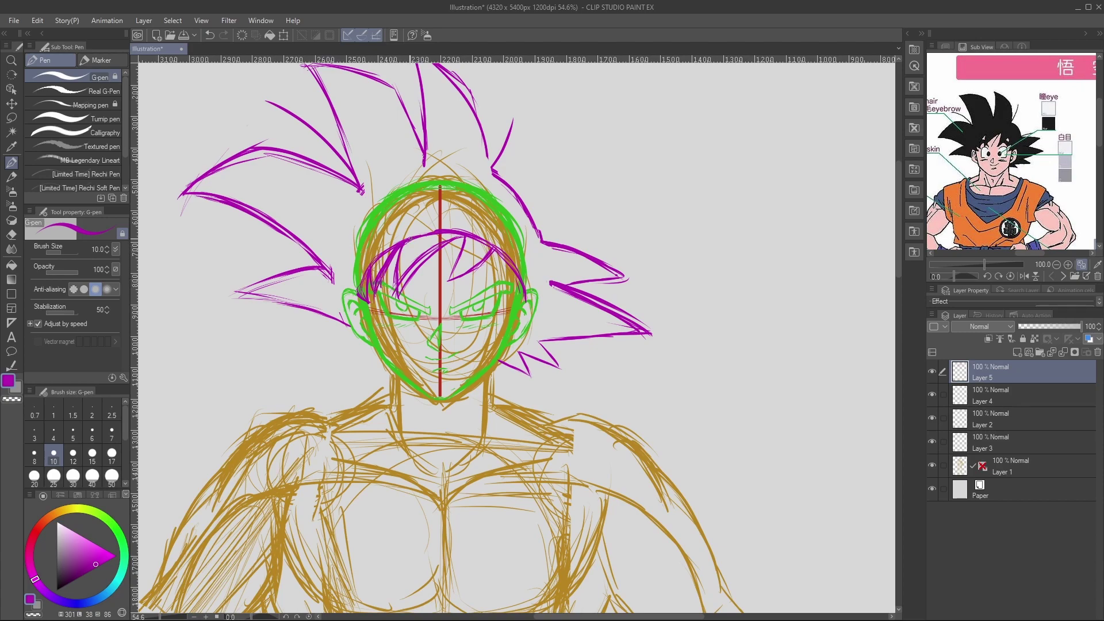
Erase the hairline guide above the fringe strands with a 49.2 eraser.
{"action": "key", "text": "e"}
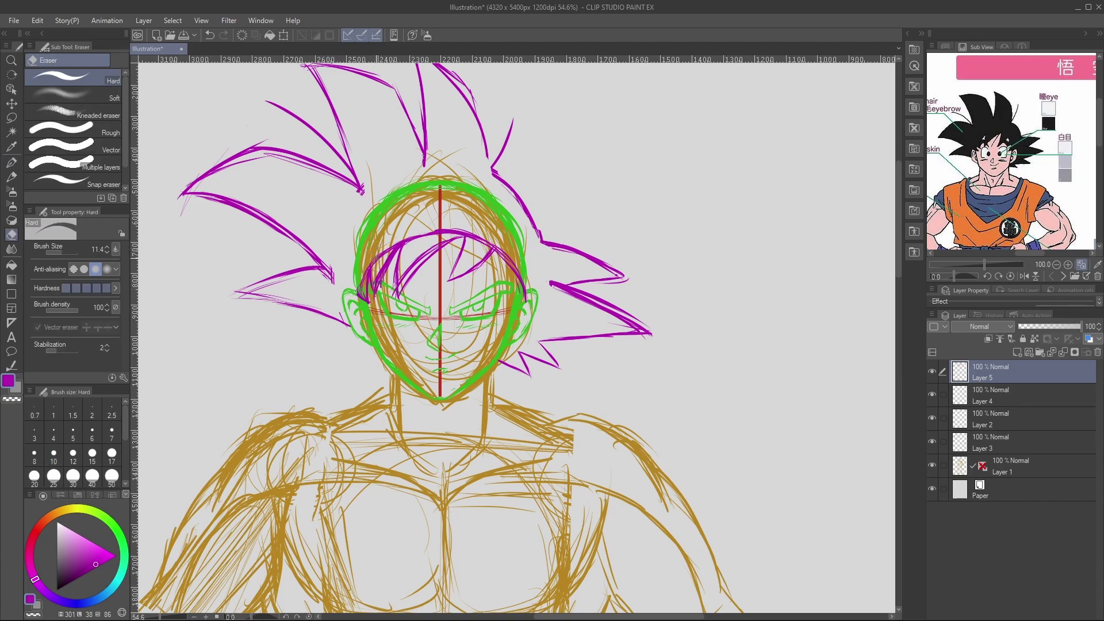
{"action": "mouse_move", "coordinate": [377, 254]}
{"action": "left_mouse_down"}
{"action": "mouse_move", "coordinate": [397, 244]}
{"action": "mouse_move", "coordinate": [358, 290]}
{"action": "left_mouse_up"}
{"action": "mouse_move", "coordinate": [406, 246]}
{"action": "left_mouse_down"}
{"action": "mouse_move", "coordinate": [448, 224]}
{"action": "mouse_move", "coordinate": [476, 228]}
{"action": "mouse_move", "coordinate": [483, 243]}
{"action": "left_mouse_up"}
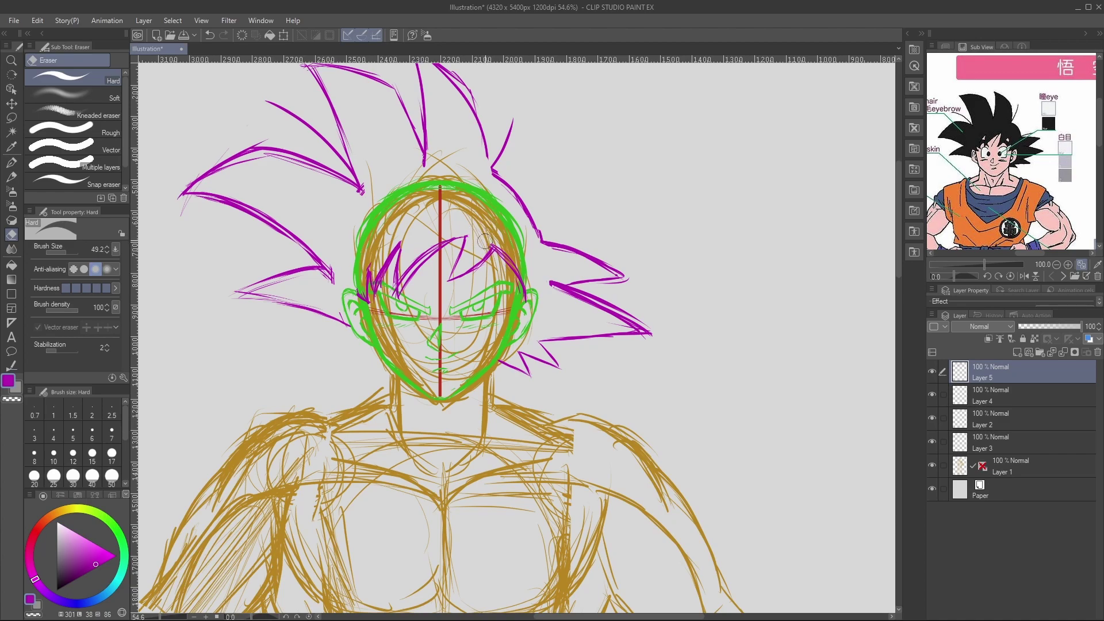
Draw small pointed fringe strands over the right temple.
{"action": "key", "text": "p"}
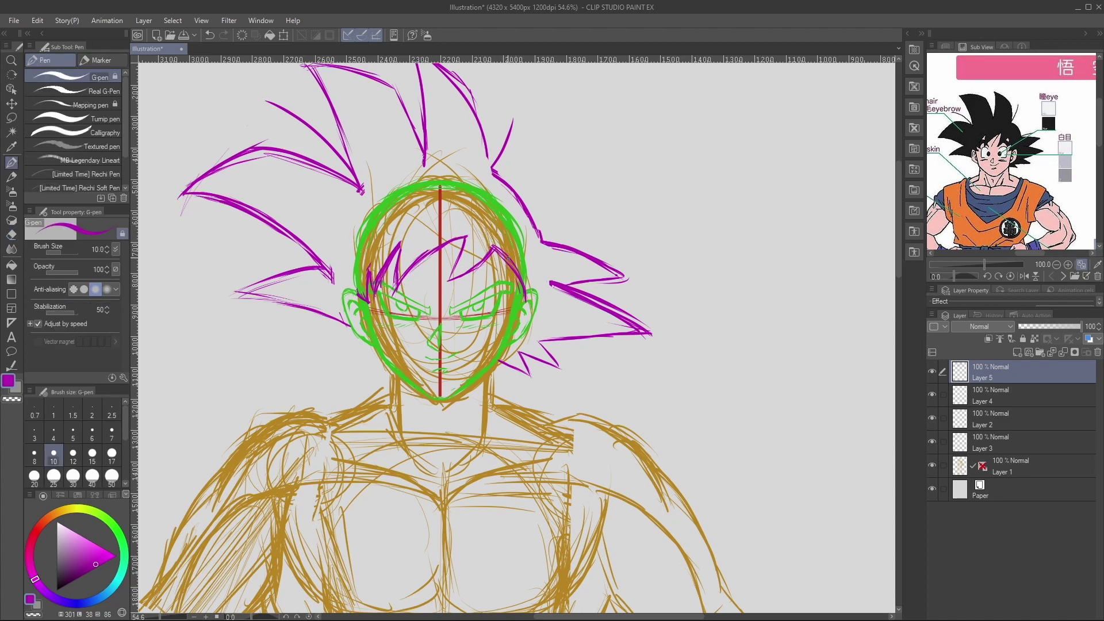
{"action": "mouse_move", "coordinate": [505, 259]}
{"action": "left_mouse_down"}
{"action": "mouse_move", "coordinate": [490, 289]}
{"action": "mouse_move", "coordinate": [524, 301]}
{"action": "mouse_move", "coordinate": [510, 301]}
{"action": "left_mouse_up"}
{"action": "key", "text": "e"}
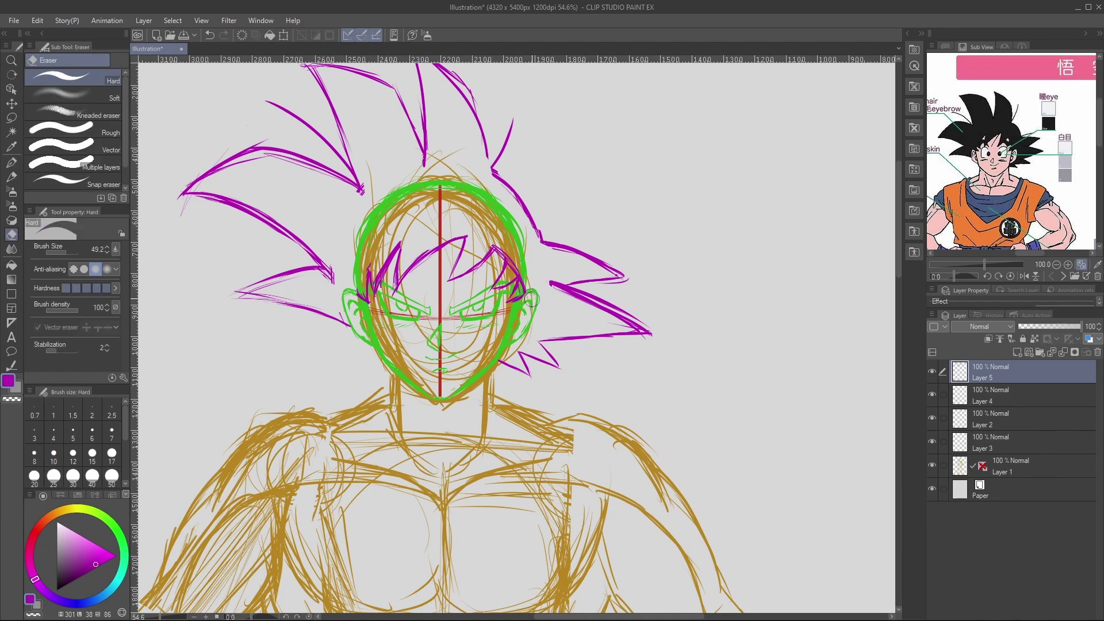
Extend the edge of the spike at the top right of the head and add a stroke above the upper right-side spike.
{"action": "mouse_move", "coordinate": [530, 288]}
{"action": "left_mouse_down", "text": "ctrl+alt"}
{"action": "mouse_move", "coordinate": [509, 268]}
{"action": "mouse_move", "coordinate": [543, 266]}
{"action": "mouse_move", "coordinate": [563, 305]}
{"action": "mouse_move", "coordinate": [592, 273]}
{"action": "left_mouse_up", "text": "ctrl+alt"}
{"action": "key", "text": "ctrl+space"}
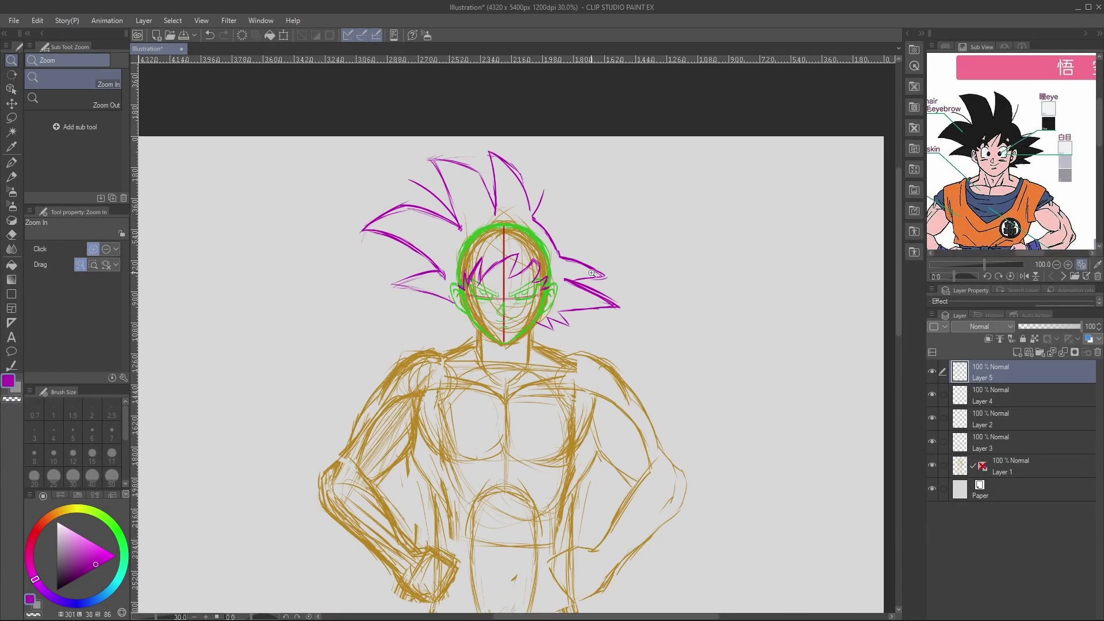
{"action": "key", "text": "p"}
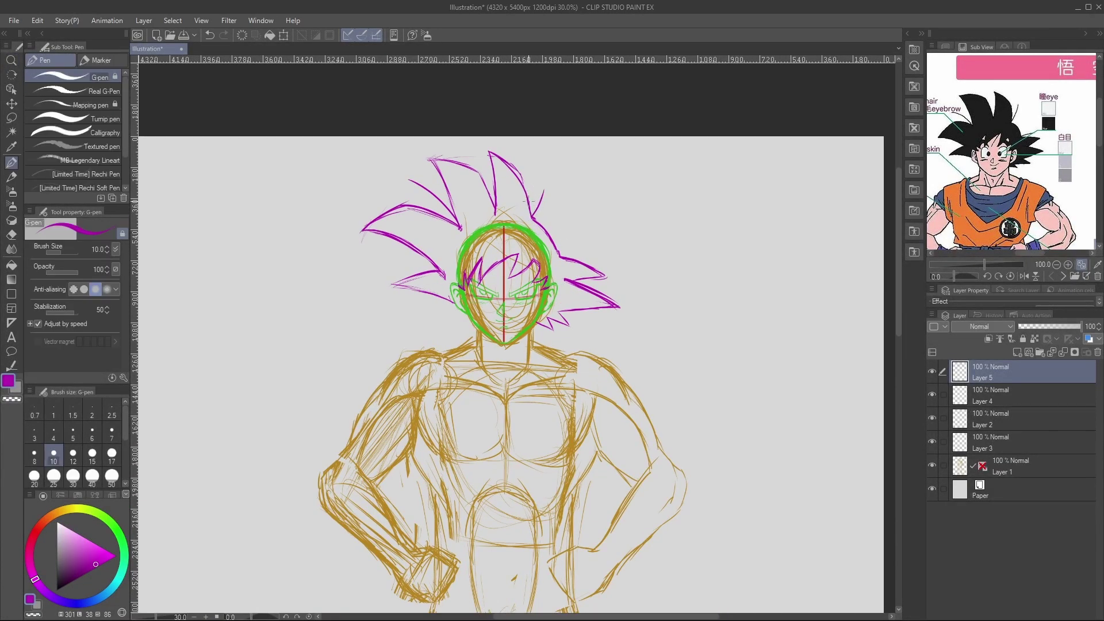
{"action": "left_click_drag", "start_coordinate": [539, 203], "coordinate": [544, 168]}
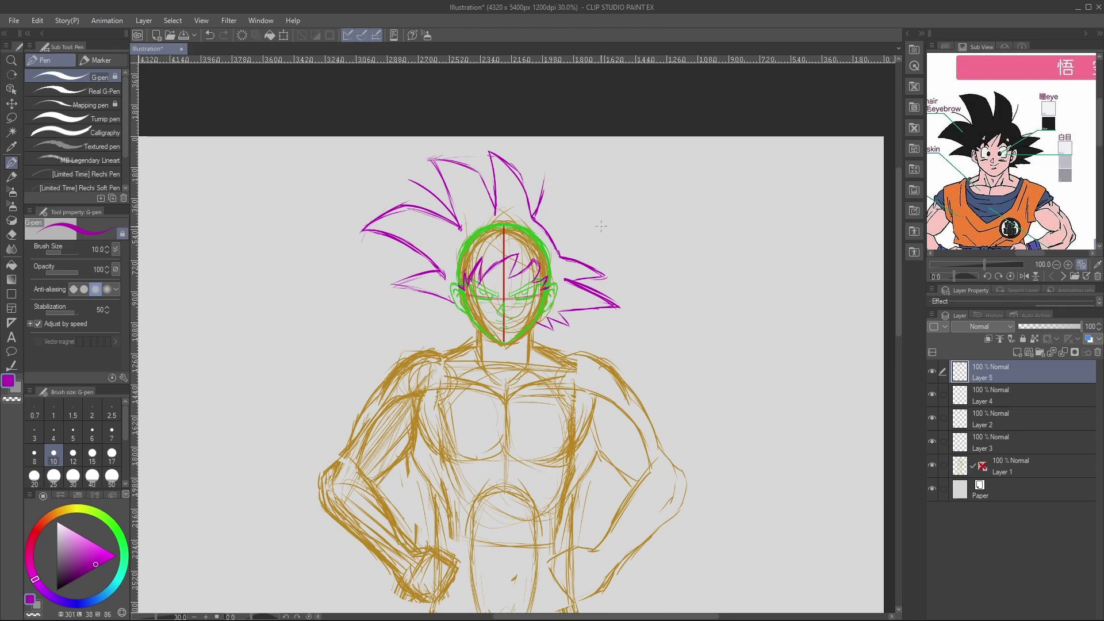
{"action": "left_click_drag", "start_coordinate": [562, 257], "coordinate": [596, 251]}
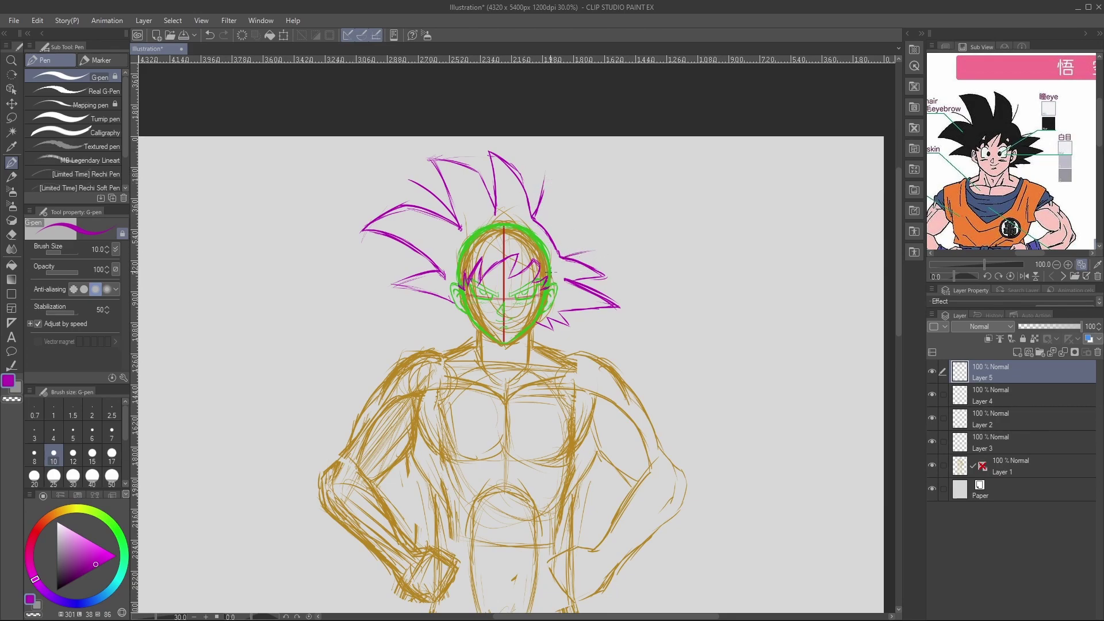
Switch to Layer 1, sample the brown body sketch colour and turn the layer's symmetry ruler back on.
{"action": "left_click", "coordinate": [1017, 438]}
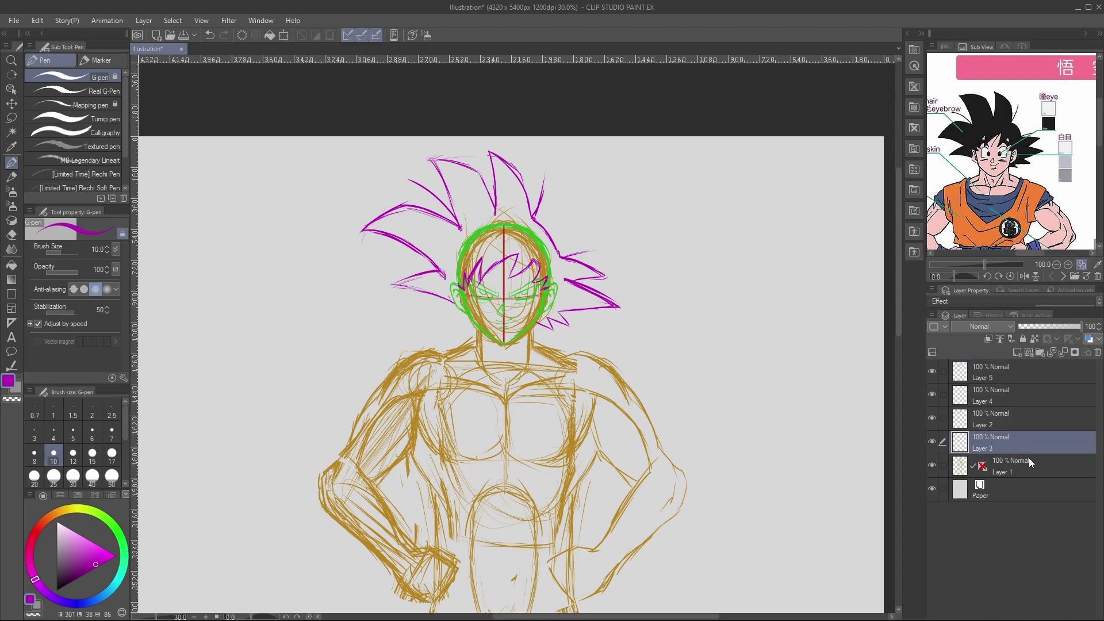
{"action": "left_click", "coordinate": [1030, 460]}
{"action": "key", "text": "i"}
{"action": "left_click", "coordinate": [530, 333]}
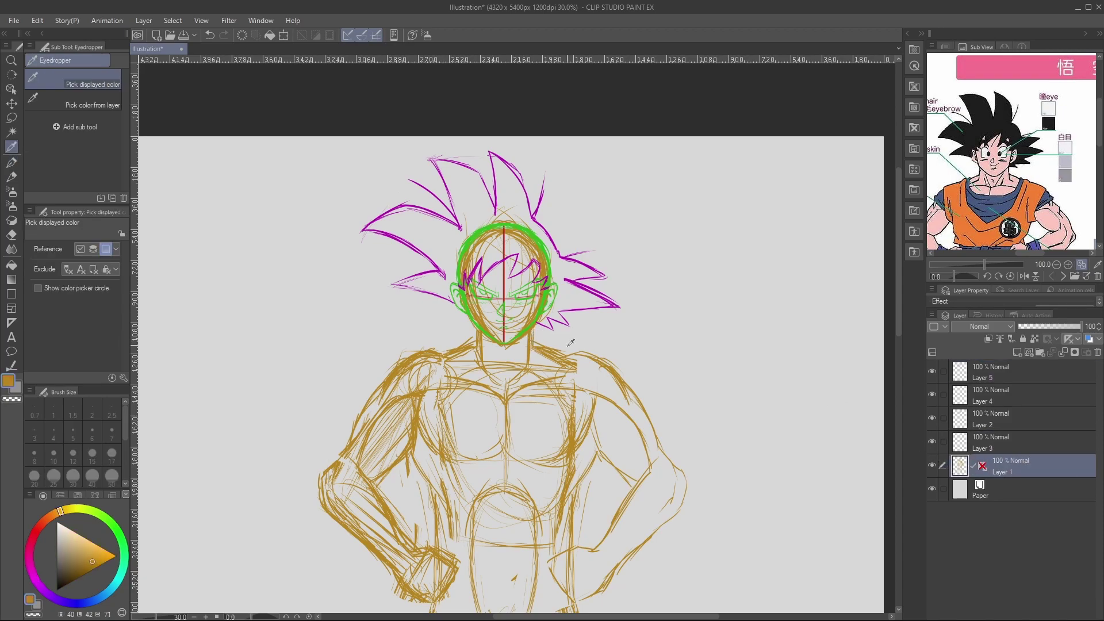
{"action": "left_click", "coordinate": [983, 465]}
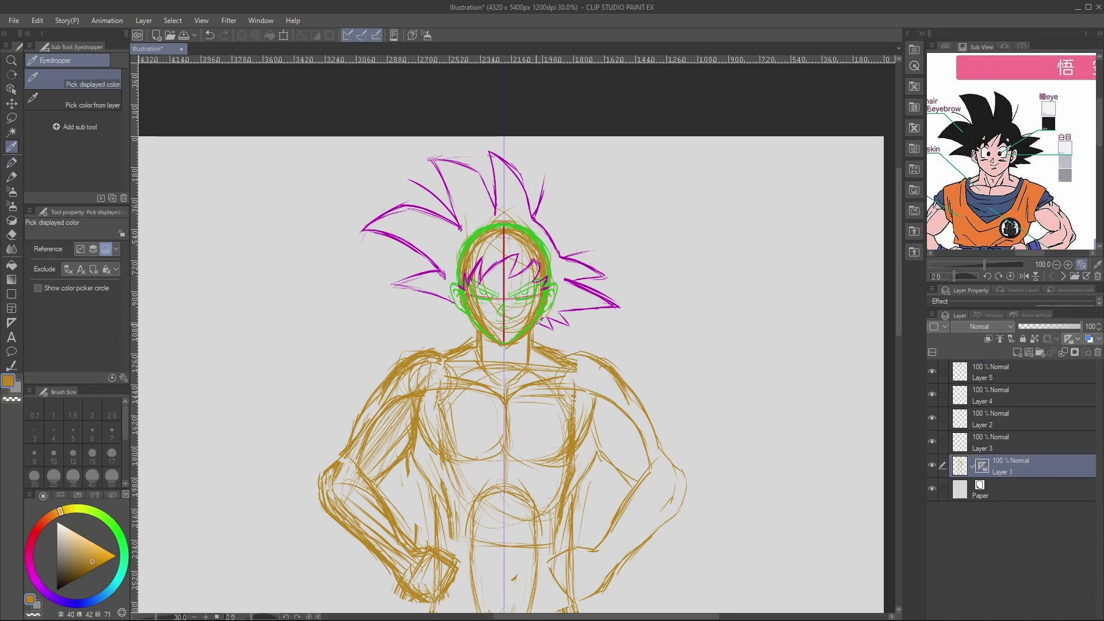
{"action": "key", "text": "p"}
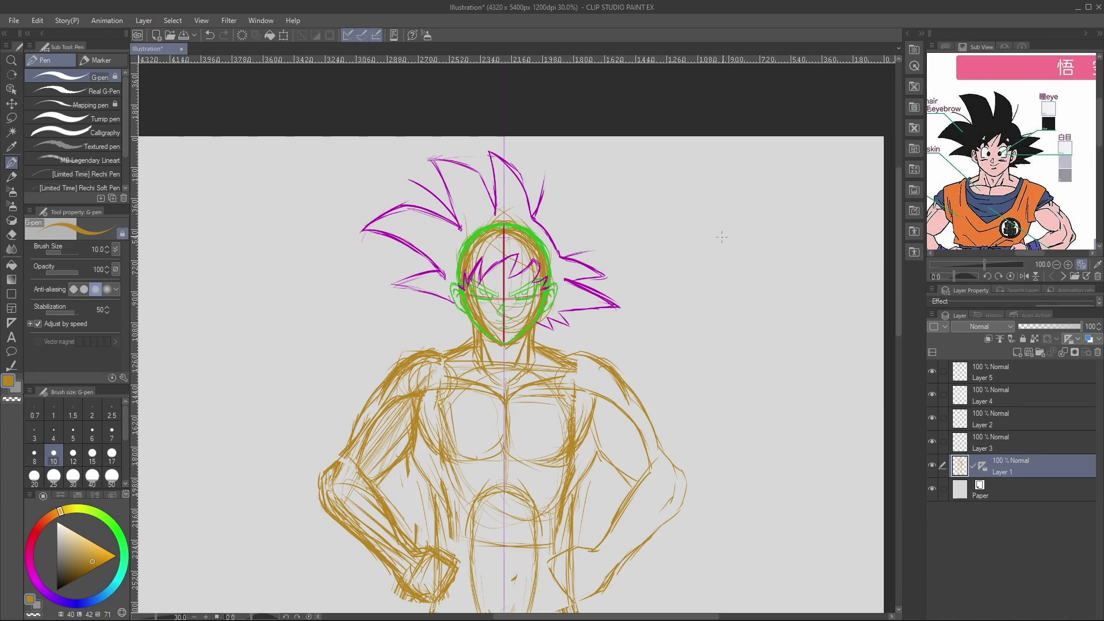
Sketch a mirrored side-view head with ear and neck muscle in the empty space beside the figure.
{"action": "mouse_move", "coordinate": [681, 314]}
{"action": "left_mouse_down"}
{"action": "mouse_move", "coordinate": [667, 276]}
{"action": "mouse_move", "coordinate": [759, 230]}
{"action": "mouse_move", "coordinate": [693, 318]}
{"action": "mouse_move", "coordinate": [662, 261]}
{"action": "left_mouse_up"}
{"action": "left_click_drag", "start_coordinate": [680, 316], "coordinate": [658, 273]}
{"action": "mouse_move", "coordinate": [658, 274]}
{"action": "left_mouse_down"}
{"action": "mouse_move", "coordinate": [680, 261]}
{"action": "mouse_move", "coordinate": [683, 226]}
{"action": "mouse_move", "coordinate": [730, 190]}
{"action": "left_mouse_up"}
{"action": "mouse_move", "coordinate": [678, 316]}
{"action": "left_mouse_down"}
{"action": "mouse_move", "coordinate": [707, 315]}
{"action": "mouse_move", "coordinate": [700, 348]}
{"action": "left_mouse_up"}
{"action": "left_click_drag", "start_coordinate": [748, 282], "coordinate": [759, 334]}
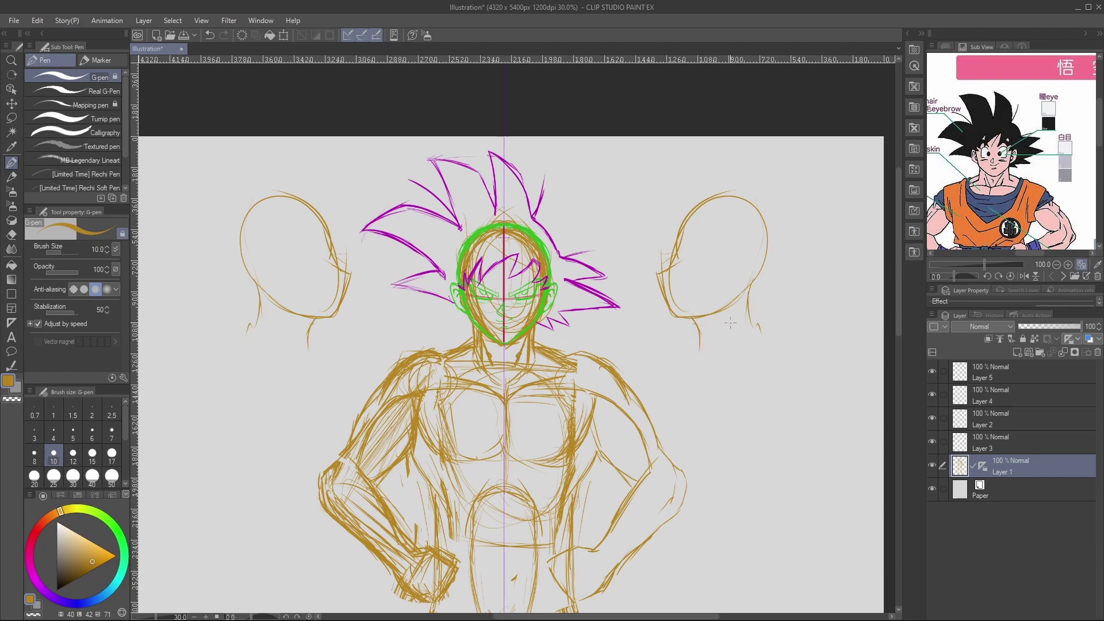
{"action": "mouse_move", "coordinate": [734, 295]}
{"action": "left_mouse_down"}
{"action": "mouse_move", "coordinate": [752, 281]}
{"action": "mouse_move", "coordinate": [710, 343]}
{"action": "mouse_move", "coordinate": [747, 311]}
{"action": "mouse_move", "coordinate": [727, 344]}
{"action": "mouse_move", "coordinate": [710, 341]}
{"action": "left_mouse_up"}
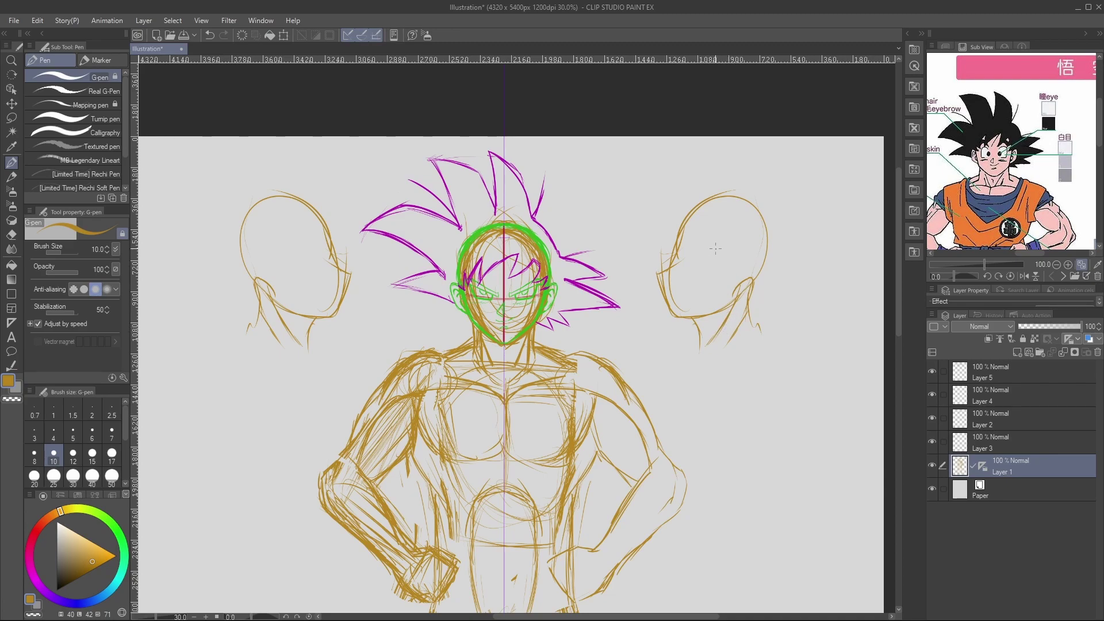
Erase the side-view head sketches on both sides of the figure.
{"action": "key", "text": "e"}
{"action": "left_click_drag", "start_coordinate": [716, 218], "coordinate": [706, 284]}
{"action": "mouse_move", "coordinate": [345, 322]}
{"action": "left_mouse_down"}
{"action": "mouse_move", "coordinate": [333, 271]}
{"action": "mouse_move", "coordinate": [264, 214]}
{"action": "left_mouse_up"}
Clean up the stray sketch lines around the collarbones at the base of the neck on Layer 1 with a smaller eraser.
{"action": "key", "text": "p"}
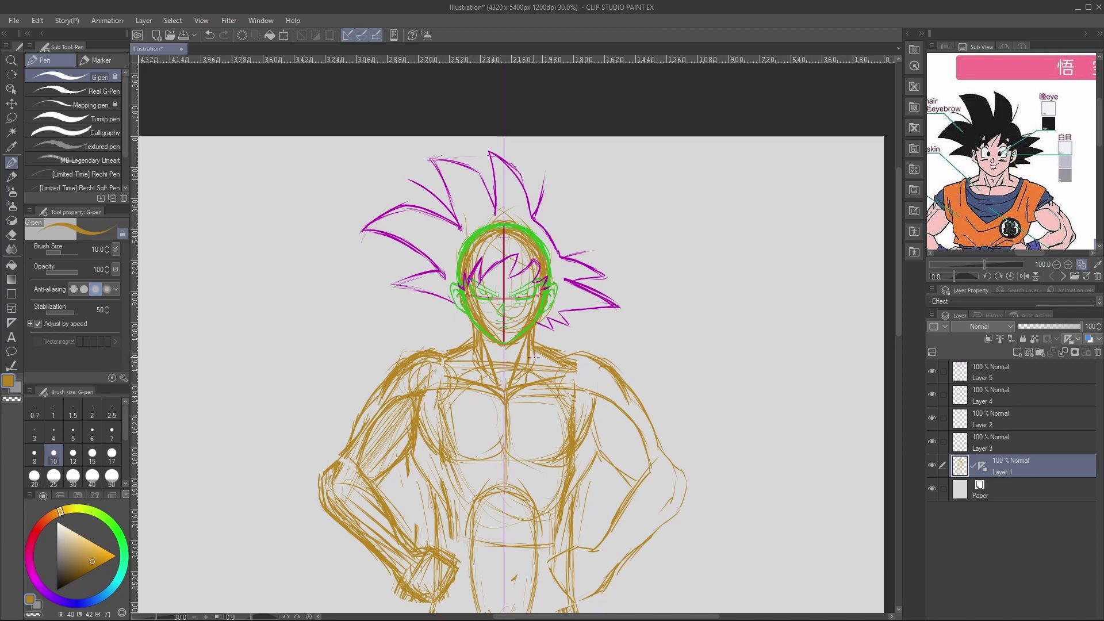
{"action": "key", "text": "e"}
{"action": "left_click_drag", "start_coordinate": [506, 380], "coordinate": [502, 384], "text": "ctrl+alt"}
{"action": "key", "text": "bracketleft"}
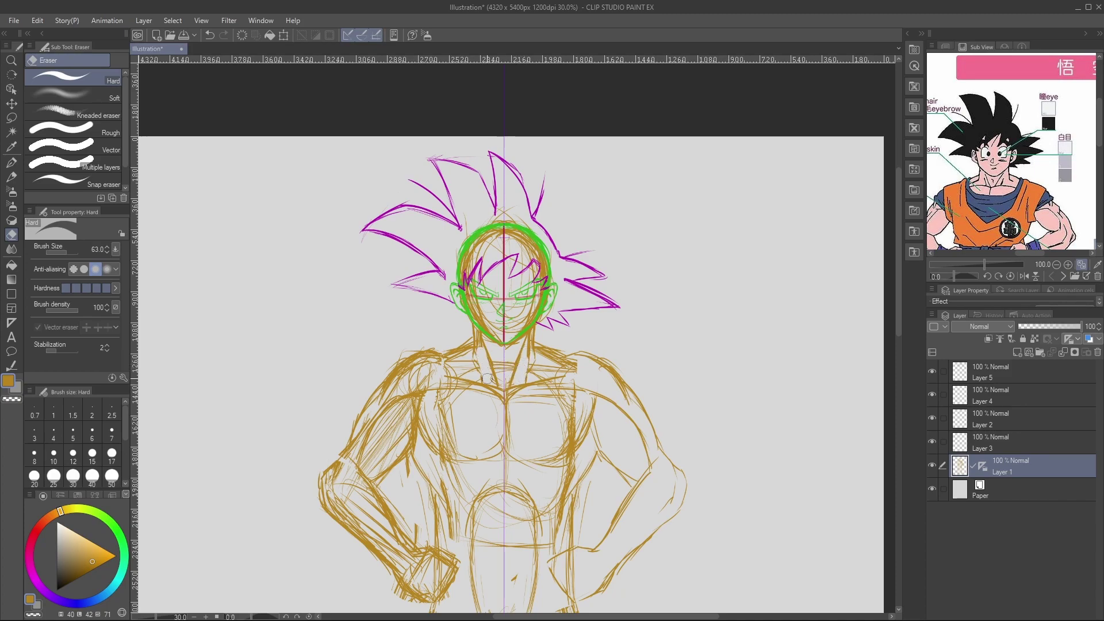
{"action": "key", "text": "p"}
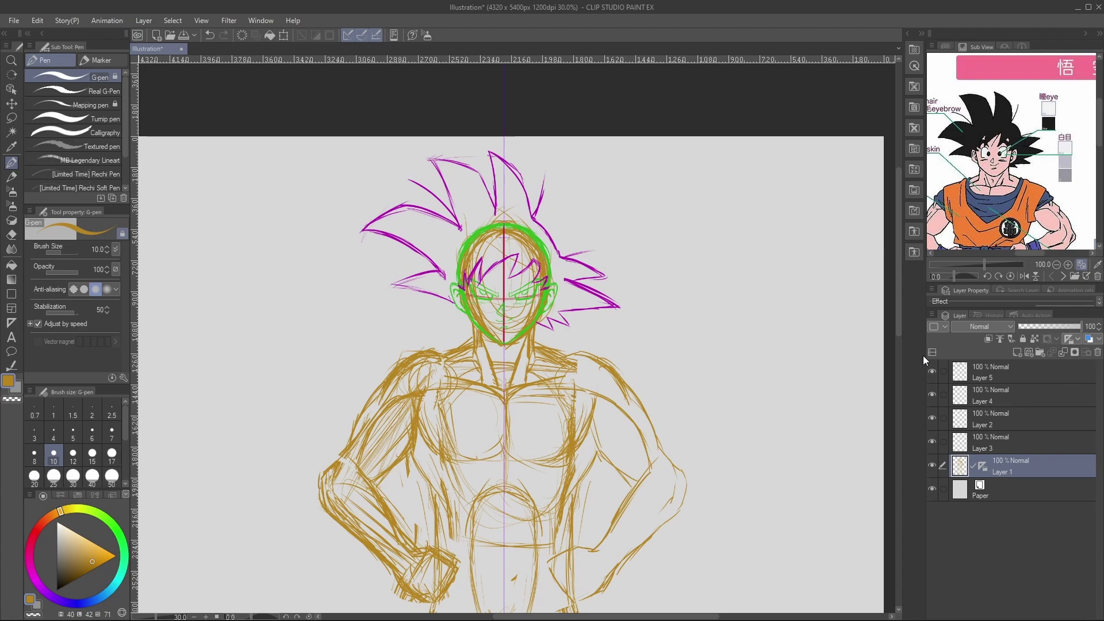
Add a new layer above Layer 5 and sketch the mirrored undershirt neckline in blue, curving across the upper chest from shoulder to shoulder.
{"action": "left_click", "coordinate": [1012, 377]}
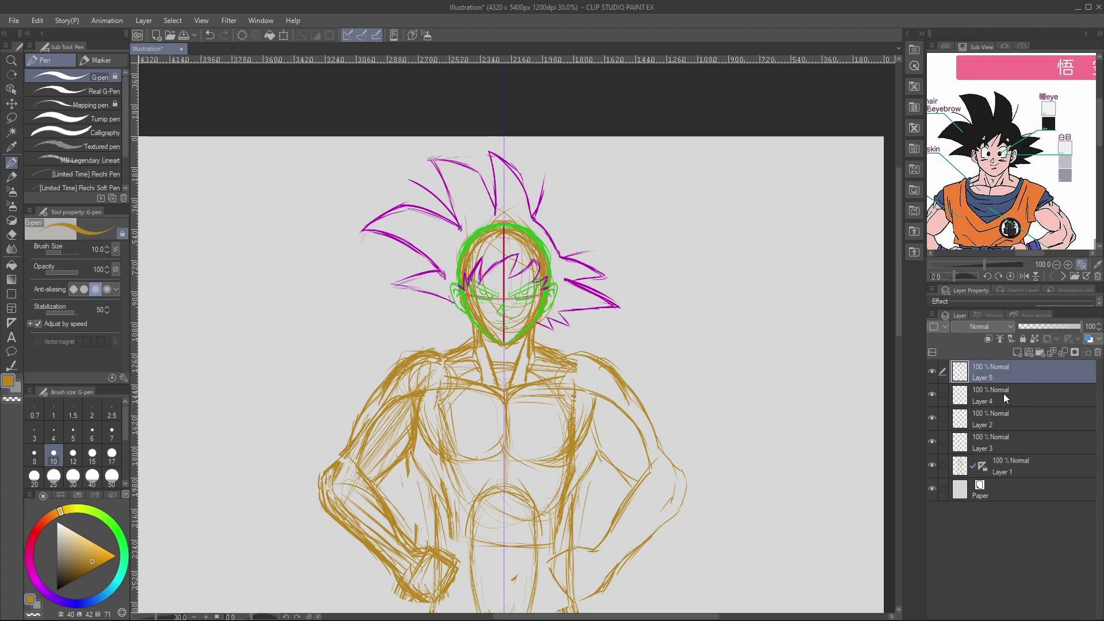
{"action": "left_click", "coordinate": [1002, 394]}
{"action": "left_click", "coordinate": [934, 391]}
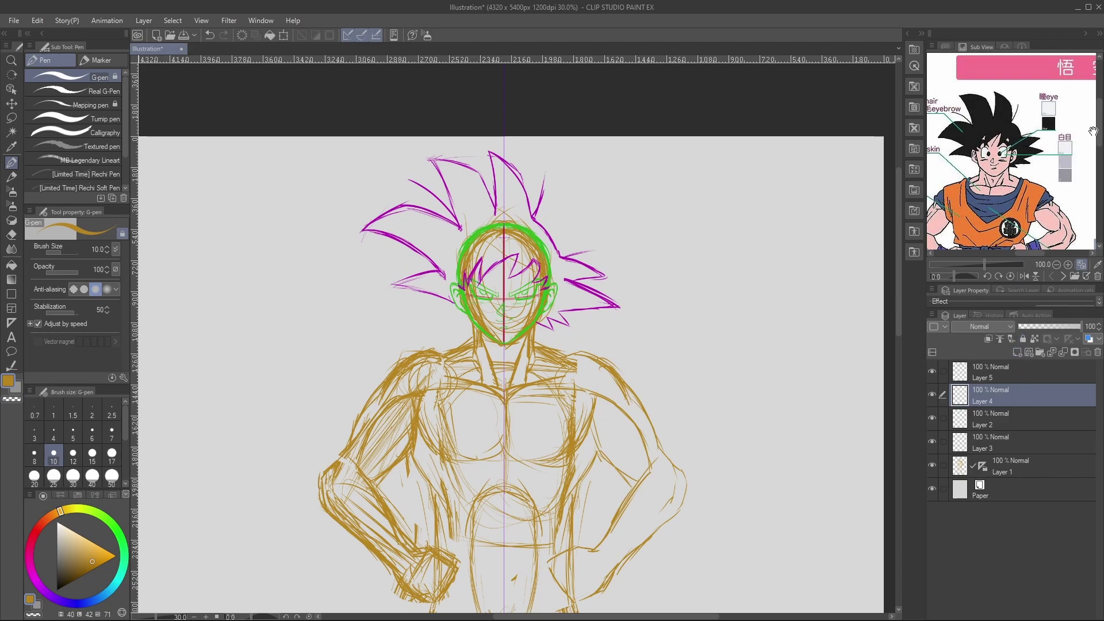
{"action": "left_click_drag", "start_coordinate": [1098, 129], "coordinate": [1098, 147]}
{"action": "left_click_drag", "start_coordinate": [1038, 252], "coordinate": [1031, 252]}
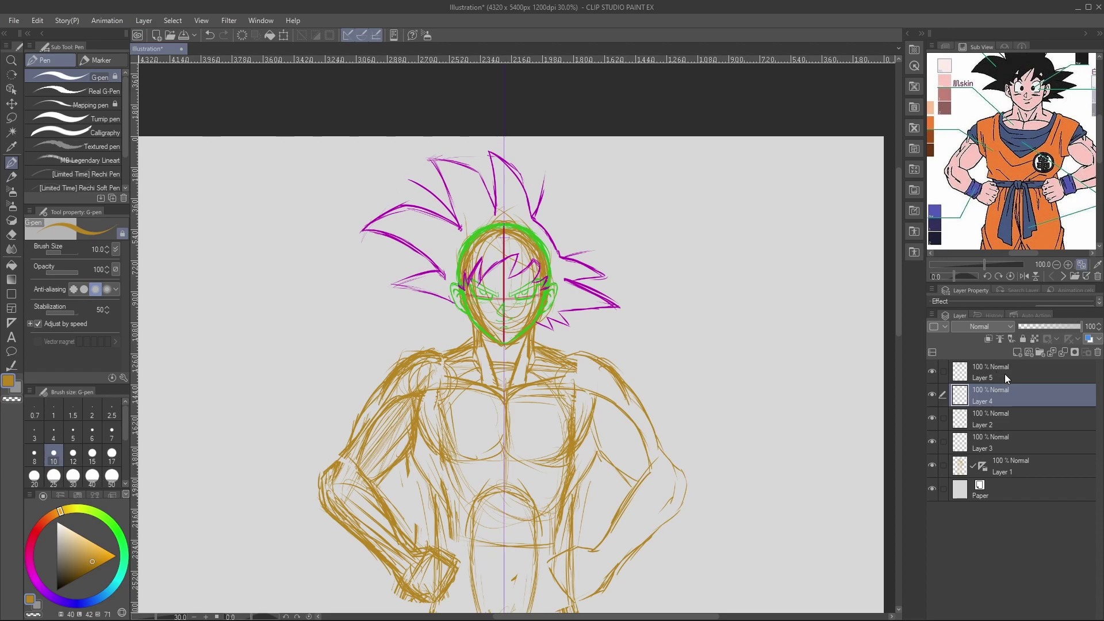
{"action": "left_click", "coordinate": [1017, 352]}
{"action": "left_click_drag", "start_coordinate": [448, 357], "coordinate": [455, 385]}
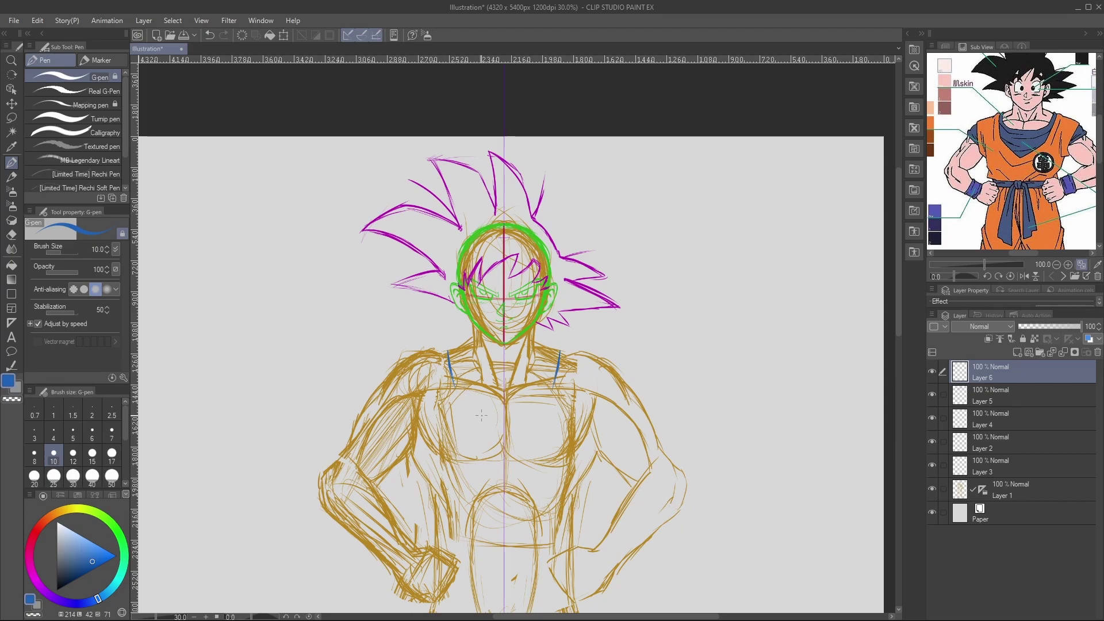
{"action": "mouse_move", "coordinate": [463, 392]}
{"action": "left_mouse_down"}
{"action": "mouse_move", "coordinate": [503, 411]}
{"action": "mouse_move", "coordinate": [463, 398]}
{"action": "mouse_move", "coordinate": [442, 370]}
{"action": "left_mouse_up"}
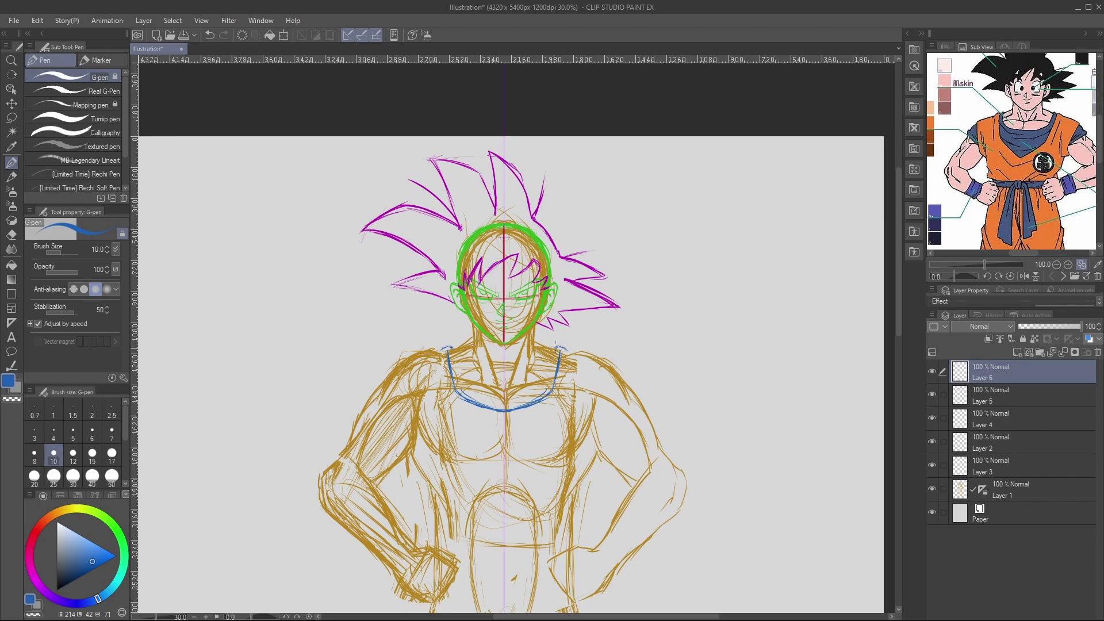
Sketch a small example of the collar fold in the empty space above the shoulder and erase it again.
{"action": "key", "text": "ctrl+space"}
{"action": "left_click_drag", "start_coordinate": [560, 347], "coordinate": [647, 338]}
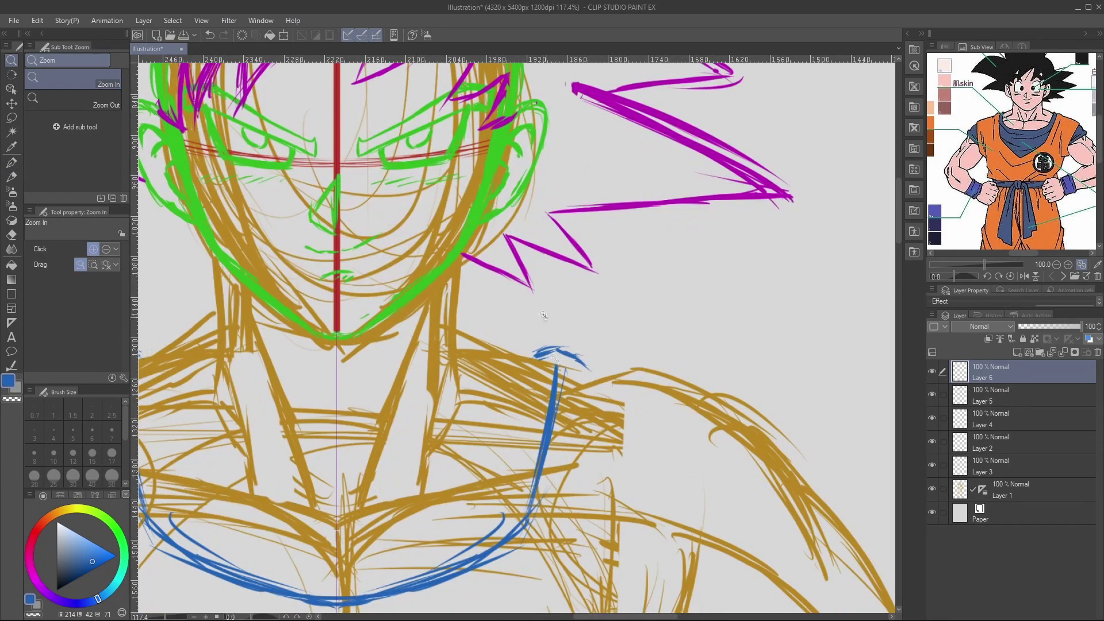
{"action": "key", "text": "p"}
{"action": "mouse_move", "coordinate": [558, 302]}
{"action": "left_mouse_down"}
{"action": "mouse_move", "coordinate": [600, 325]}
{"action": "mouse_move", "coordinate": [585, 318]}
{"action": "mouse_move", "coordinate": [602, 302]}
{"action": "mouse_move", "coordinate": [593, 340]}
{"action": "left_mouse_up"}
{"action": "left_click_drag", "start_coordinate": [601, 300], "coordinate": [636, 324]}
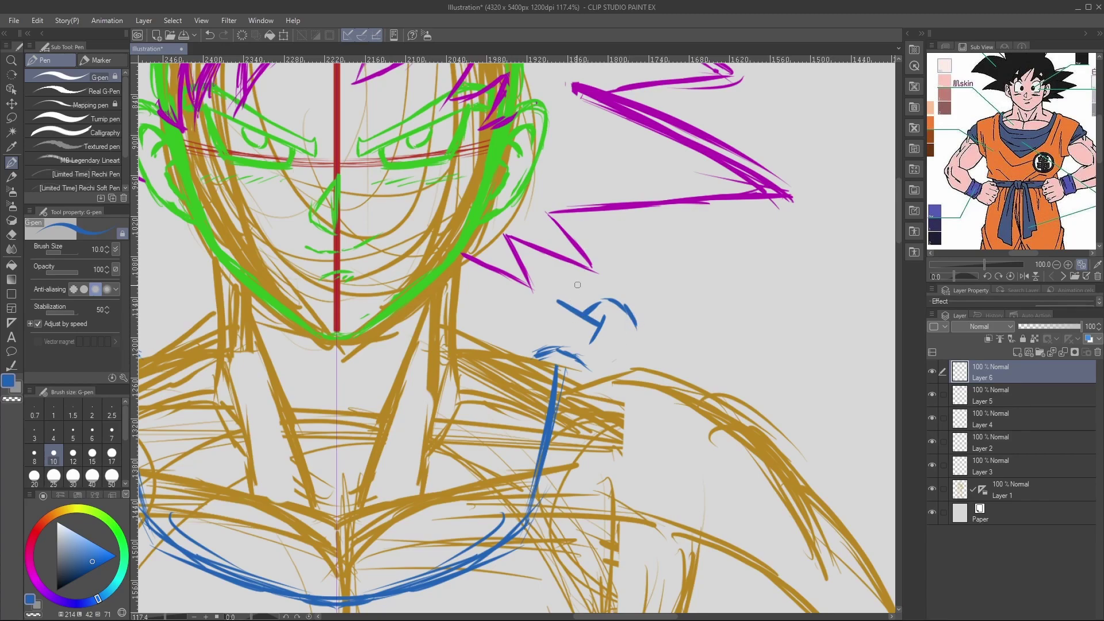
{"action": "key", "text": "e"}
{"action": "mouse_move", "coordinate": [586, 288]}
{"action": "left_mouse_down"}
{"action": "mouse_move", "coordinate": [629, 319]}
{"action": "mouse_move", "coordinate": [601, 335]}
{"action": "left_mouse_up"}
{"action": "key", "text": "/"}
{"action": "mouse_move", "coordinate": [648, 296]}
{"action": "left_mouse_down"}
{"action": "mouse_move", "coordinate": [524, 277]}
{"action": "mouse_move", "coordinate": [460, 306]}
{"action": "left_mouse_up"}
{"action": "key", "text": "e"}
{"action": "key", "text": "/"}
{"action": "left_click_drag", "start_coordinate": [536, 274], "coordinate": [658, 301]}
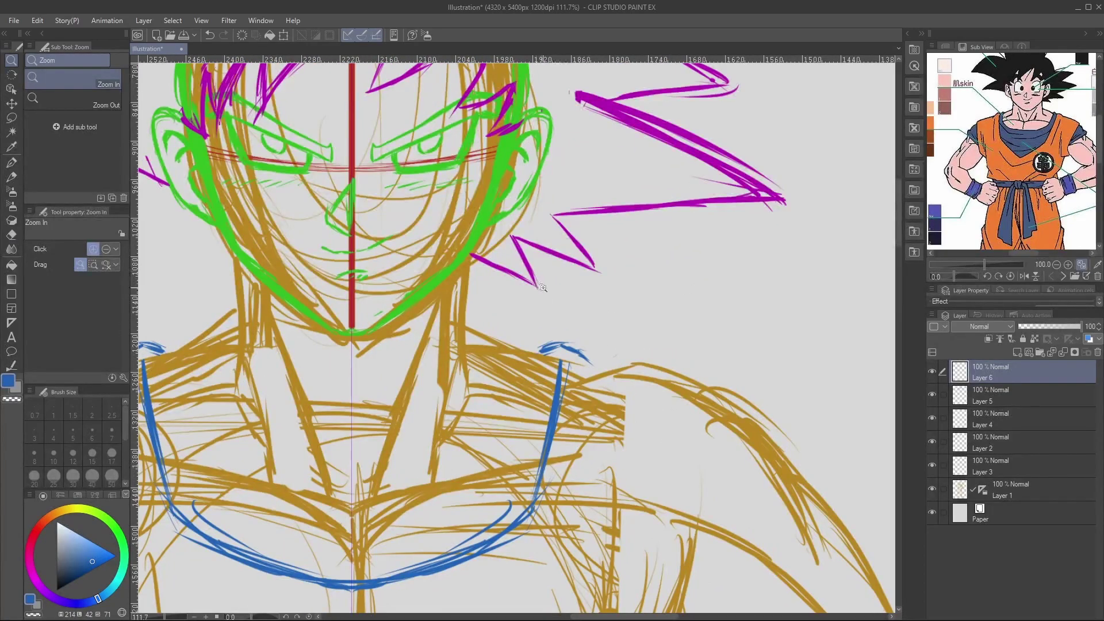
Define the rounded collar folds on both shoulders and draw the outer collar edges down onto the chest.
{"action": "key", "text": "p"}
{"action": "mouse_move", "coordinate": [558, 344]}
{"action": "left_mouse_down"}
{"action": "mouse_move", "coordinate": [542, 353]}
{"action": "mouse_move", "coordinate": [578, 349]}
{"action": "mouse_move", "coordinate": [589, 364]}
{"action": "left_mouse_up"}
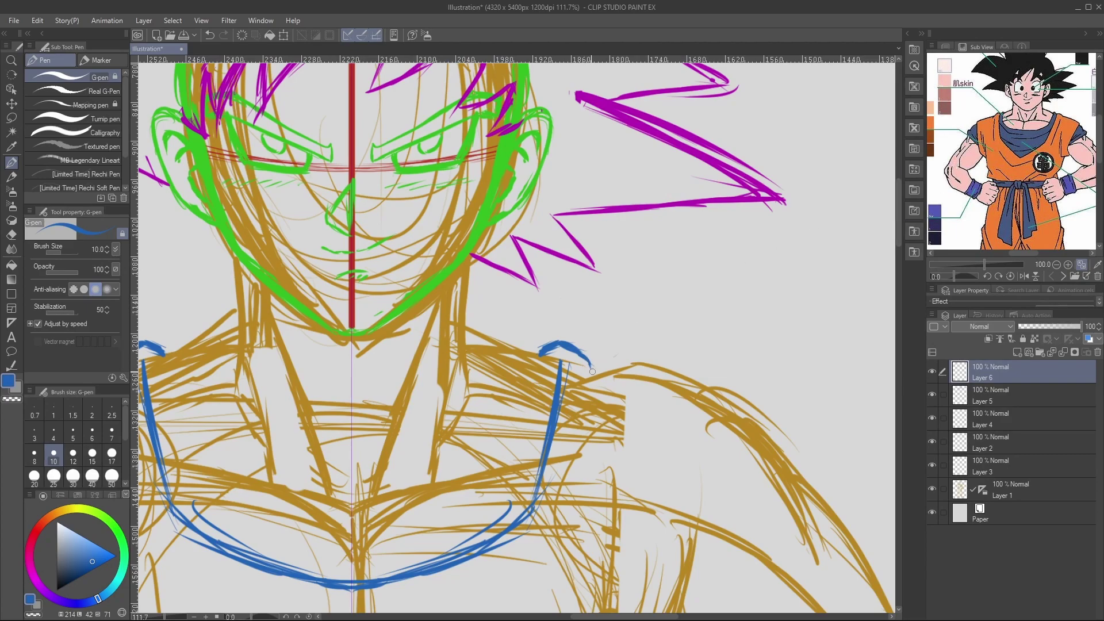
{"action": "left_click_drag", "start_coordinate": [590, 361], "coordinate": [574, 432]}
{"action": "key", "text": "ctrl+space"}
{"action": "left_click_drag", "start_coordinate": [661, 350], "coordinate": [655, 380]}
{"action": "key", "text": "p"}
{"action": "left_click_drag", "start_coordinate": [648, 306], "coordinate": [640, 379]}
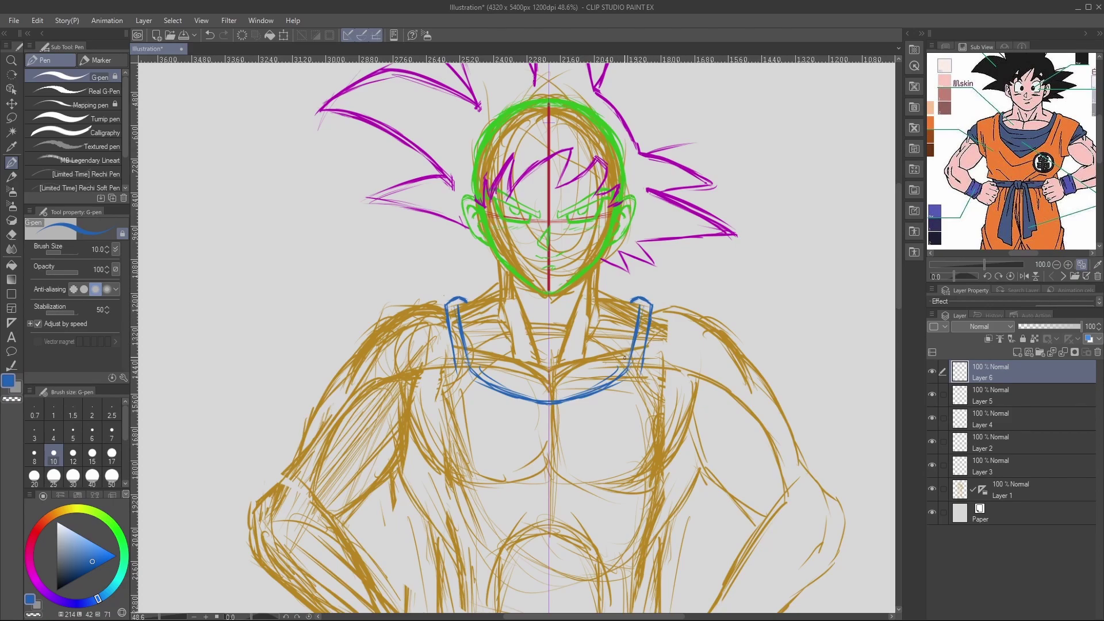
{"action": "left_click_drag", "start_coordinate": [640, 376], "coordinate": [618, 428]}
Turn off Layer 1's symmetry ruler and draw the gi's pointed neckline on Layer 6, its two sides meeting at the centre of the chest.
{"action": "left_click", "coordinate": [982, 487]}
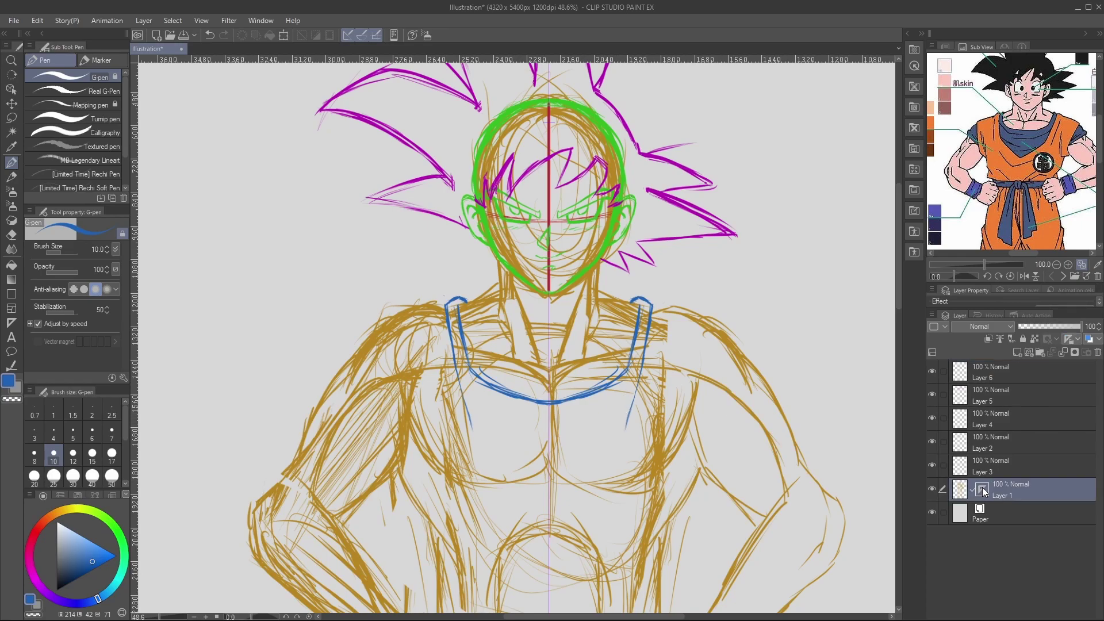
{"action": "key", "text": "i"}
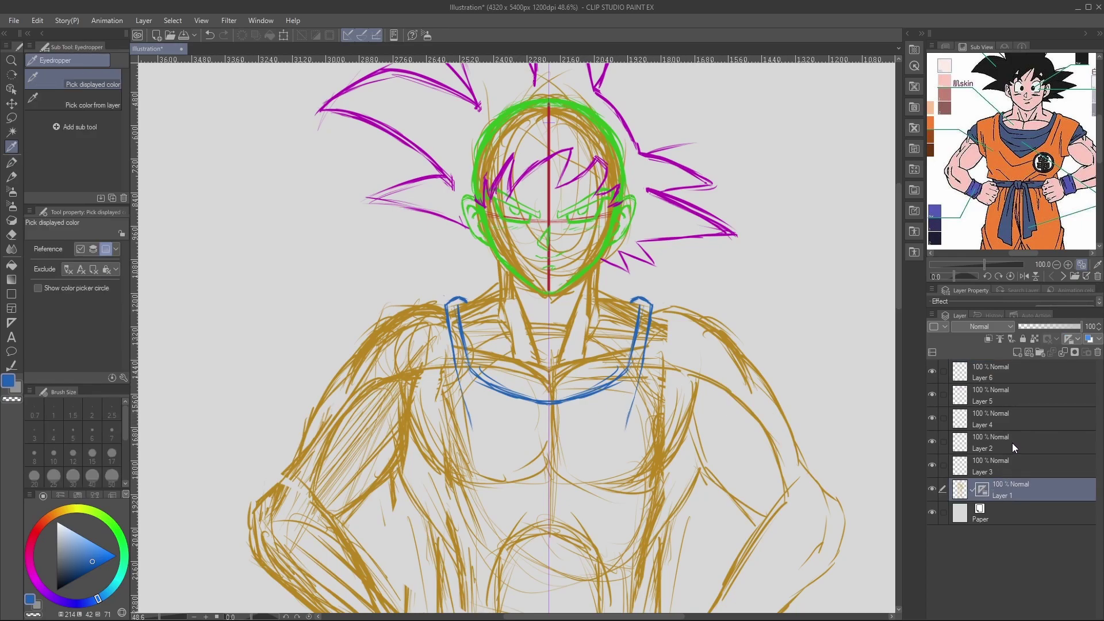
{"action": "left_click", "coordinate": [989, 372]}
{"action": "key", "text": "p"}
{"action": "mouse_move", "coordinate": [627, 413]}
{"action": "left_mouse_down"}
{"action": "mouse_move", "coordinate": [621, 435]}
{"action": "mouse_move", "coordinate": [548, 491]}
{"action": "mouse_move", "coordinate": [607, 445]}
{"action": "left_mouse_up"}
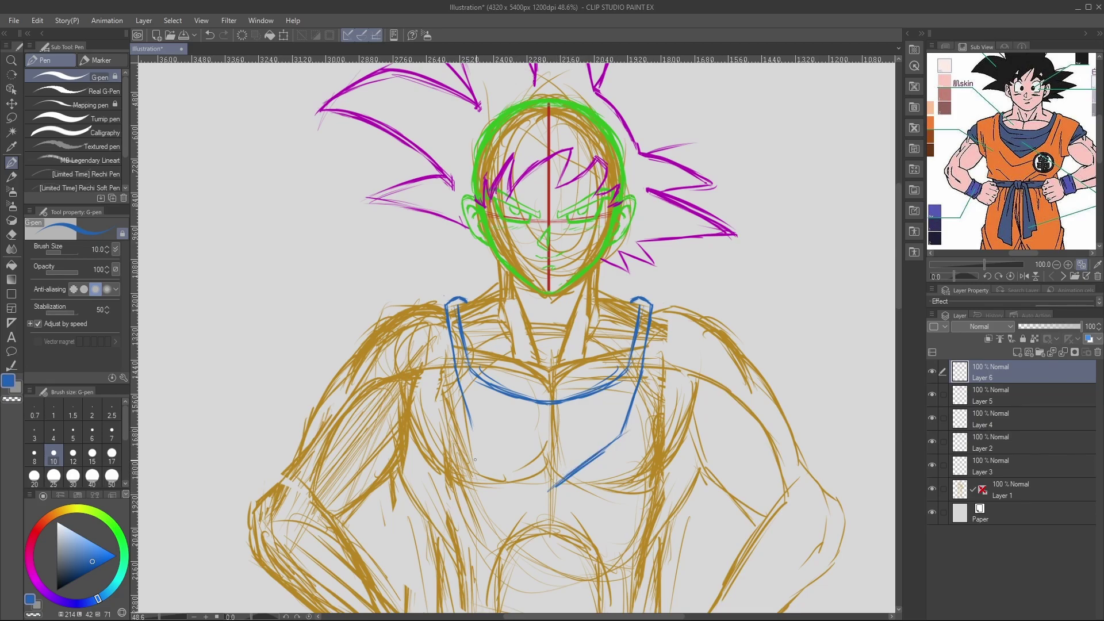
{"action": "mouse_move", "coordinate": [545, 489]}
{"action": "left_mouse_down"}
{"action": "mouse_move", "coordinate": [485, 452]}
{"action": "mouse_move", "coordinate": [460, 397]}
{"action": "mouse_move", "coordinate": [469, 431]}
{"action": "left_mouse_up"}
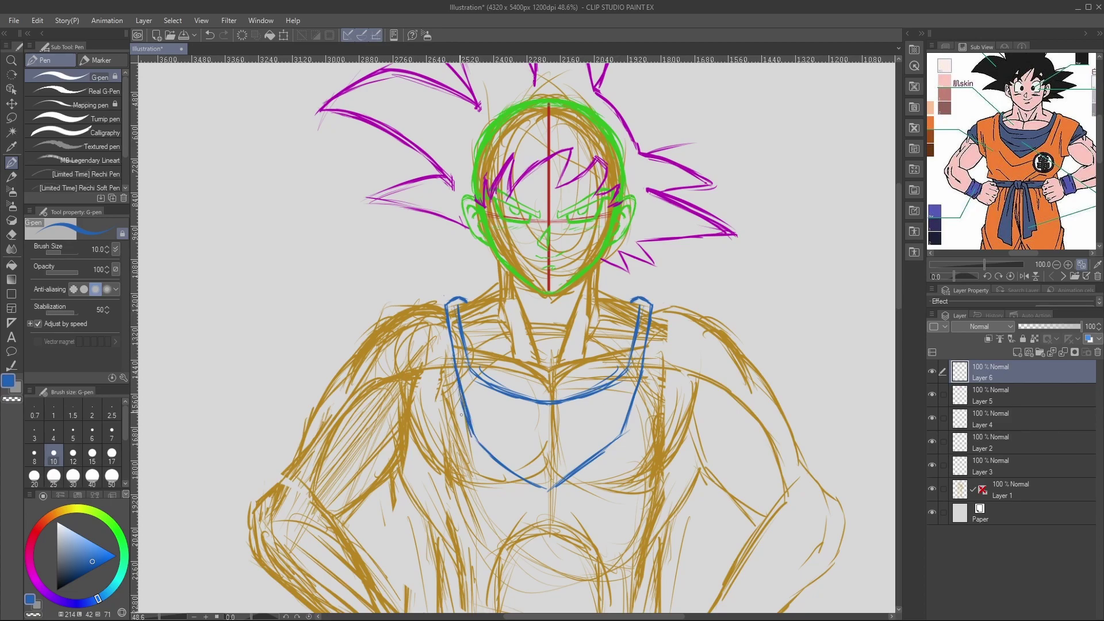
{"action": "left_click_drag", "start_coordinate": [546, 488], "coordinate": [615, 433]}
Turn the symmetry ruler back on and sketch the gi's mirrored shoulder tops and the curved armholes.
{"action": "left_click", "coordinate": [988, 488]}
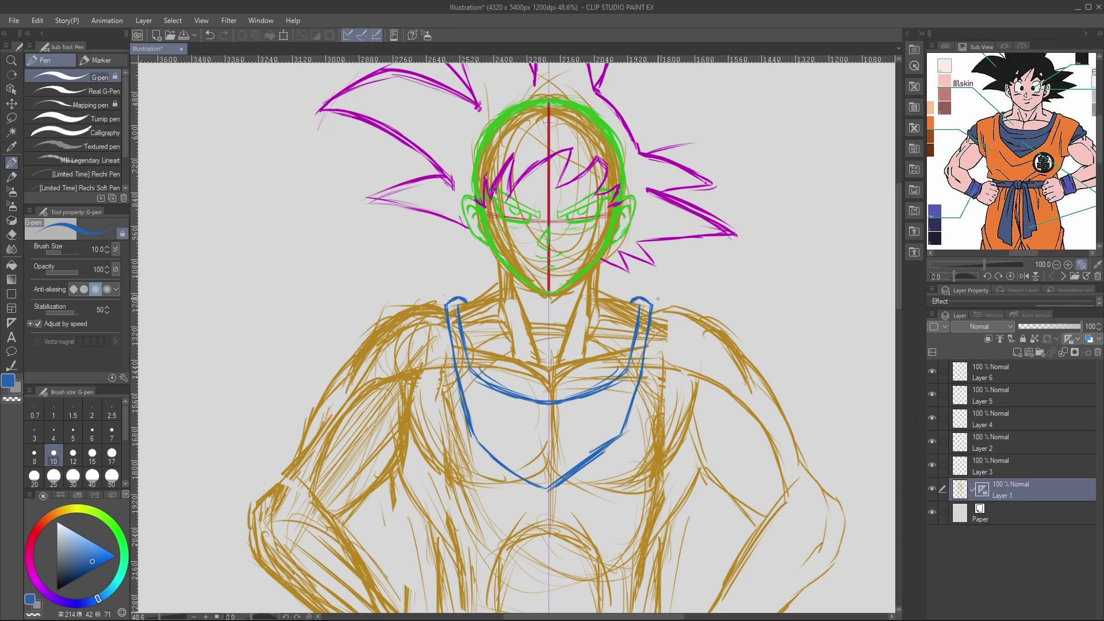
{"action": "mouse_move", "coordinate": [650, 302]}
{"action": "left_mouse_down"}
{"action": "mouse_move", "coordinate": [709, 301]}
{"action": "mouse_move", "coordinate": [695, 306]}
{"action": "mouse_move", "coordinate": [718, 323]}
{"action": "left_mouse_up"}
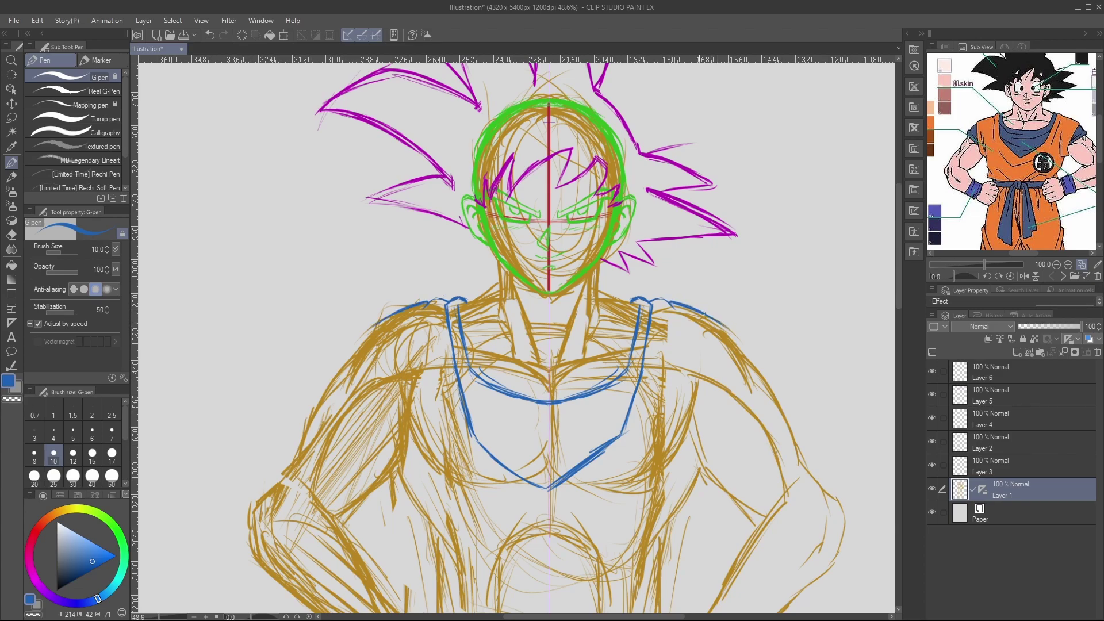
{"action": "left_click_drag", "start_coordinate": [425, 301], "coordinate": [377, 324]}
{"action": "mouse_move", "coordinate": [725, 327]}
{"action": "left_mouse_down"}
{"action": "mouse_move", "coordinate": [739, 341]}
{"action": "mouse_move", "coordinate": [707, 369]}
{"action": "left_mouse_up"}
{"action": "mouse_move", "coordinate": [703, 470]}
{"action": "left_mouse_down"}
{"action": "mouse_move", "coordinate": [691, 428]}
{"action": "mouse_move", "coordinate": [710, 360]}
{"action": "left_mouse_up"}
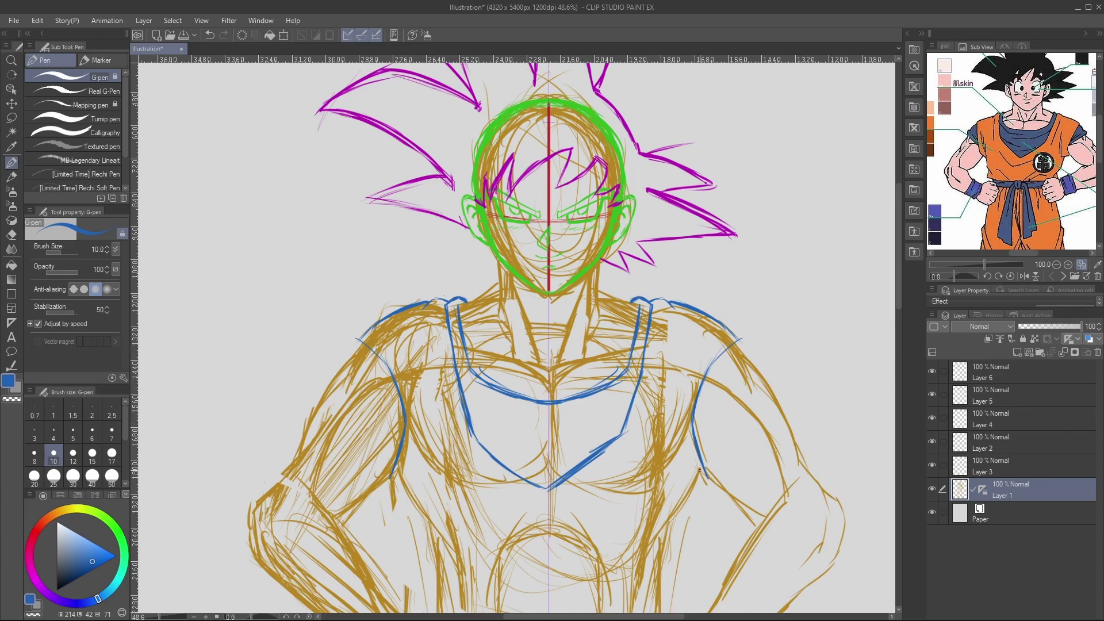
Sketch the mirrored underarm folds below the armholes and the gi's side edges running down towards the waist.
{"action": "left_click_drag", "start_coordinate": [720, 488], "coordinate": [703, 490]}
{"action": "mouse_move", "coordinate": [719, 490]}
{"action": "left_mouse_down"}
{"action": "mouse_move", "coordinate": [704, 491]}
{"action": "mouse_move", "coordinate": [682, 462]}
{"action": "left_mouse_up"}
{"action": "key", "text": "ctrl+z"}
{"action": "key", "text": "ctrl+z"}
{"action": "key", "text": "ctrl+z"}
{"action": "key", "text": "ctrl+z"}
{"action": "key", "text": "ctrl+z"}
{"action": "mouse_move", "coordinate": [719, 485]}
{"action": "left_mouse_down"}
{"action": "mouse_move", "coordinate": [705, 494]}
{"action": "mouse_move", "coordinate": [679, 454]}
{"action": "left_mouse_up"}
{"action": "left_click_drag", "start_coordinate": [701, 492], "coordinate": [649, 556]}
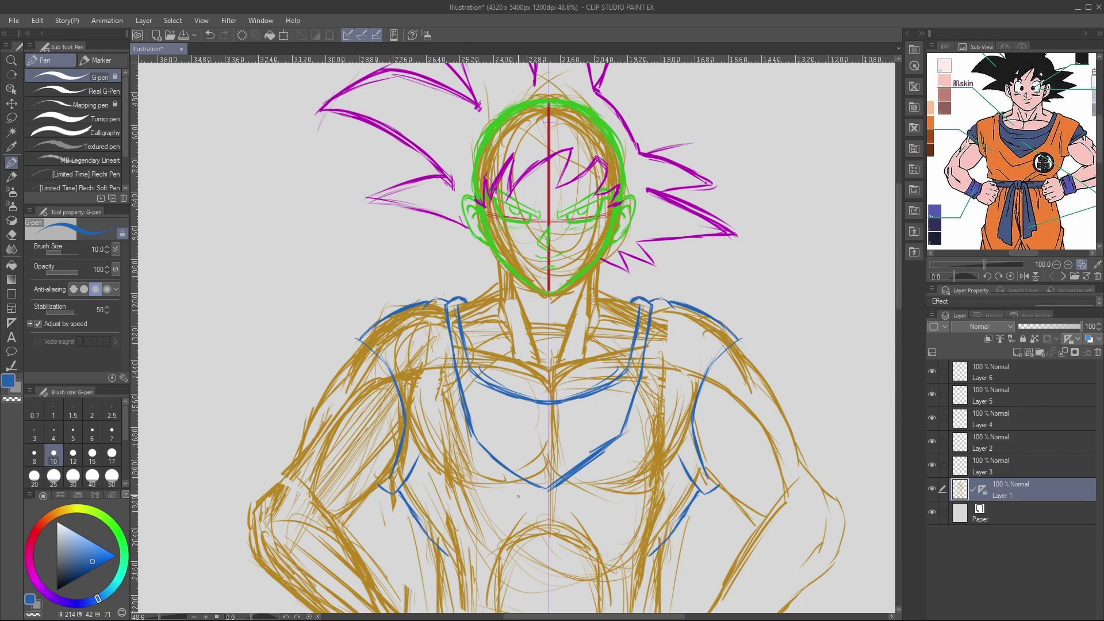
Draw the mirrored undershirt sleeve hems across the upper arms with rounded outer ends.
{"action": "left_click_drag", "start_coordinate": [423, 326], "coordinate": [448, 418]}
{"action": "key", "text": "ctrl+z"}
{"action": "left_click_drag", "start_coordinate": [698, 441], "coordinate": [767, 383]}
{"action": "key", "text": "ctrl+z"}
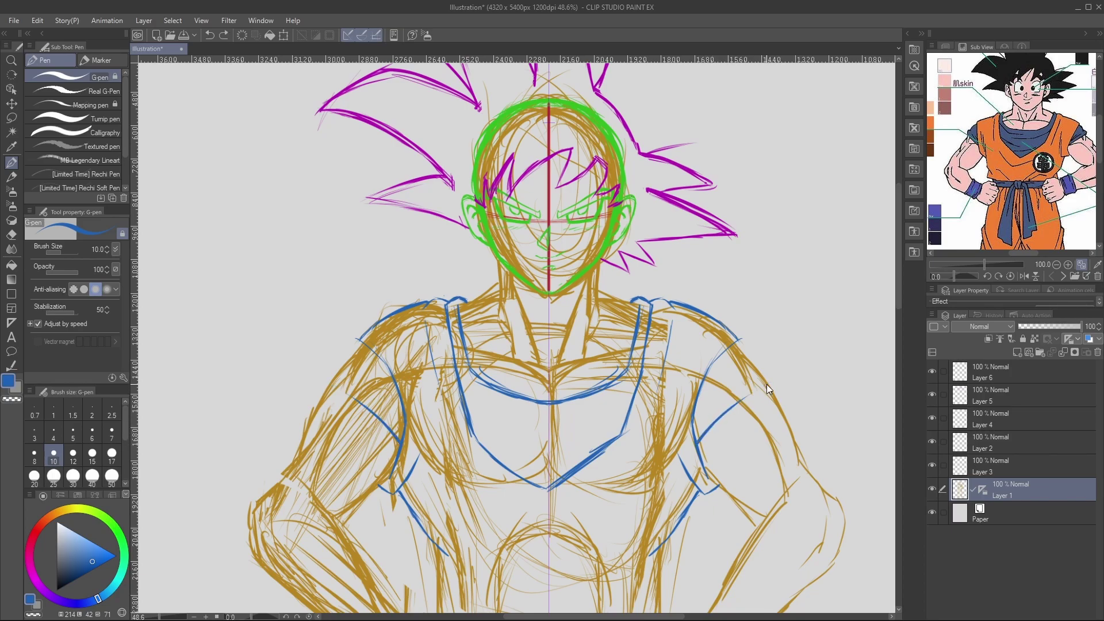
{"action": "left_click_drag", "start_coordinate": [764, 377], "coordinate": [702, 443]}
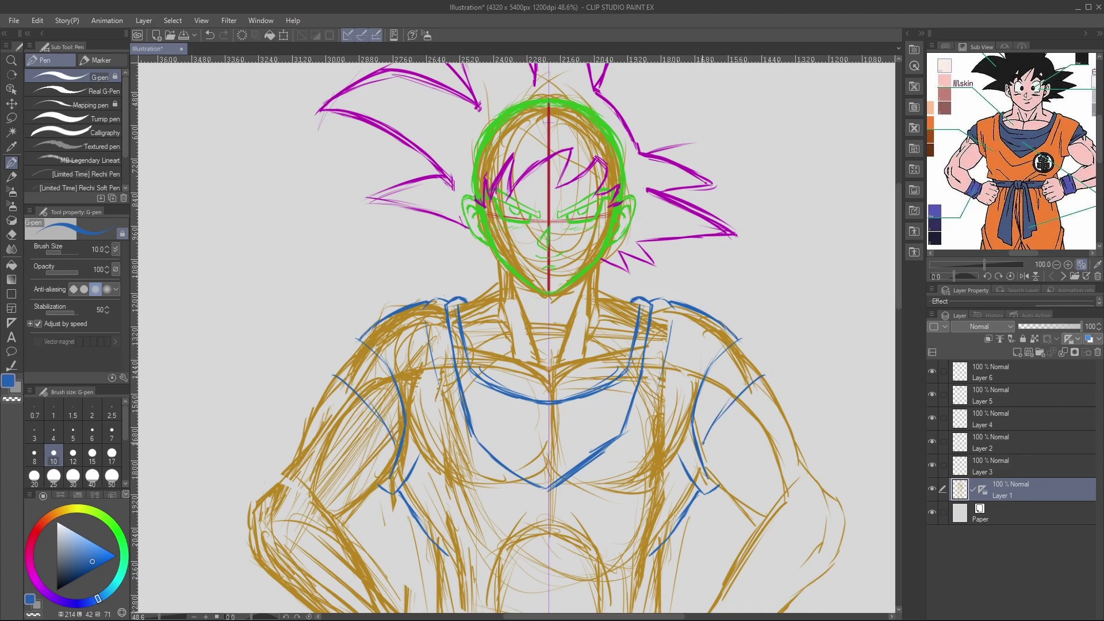
{"action": "left_click_drag", "start_coordinate": [766, 384], "coordinate": [772, 368]}
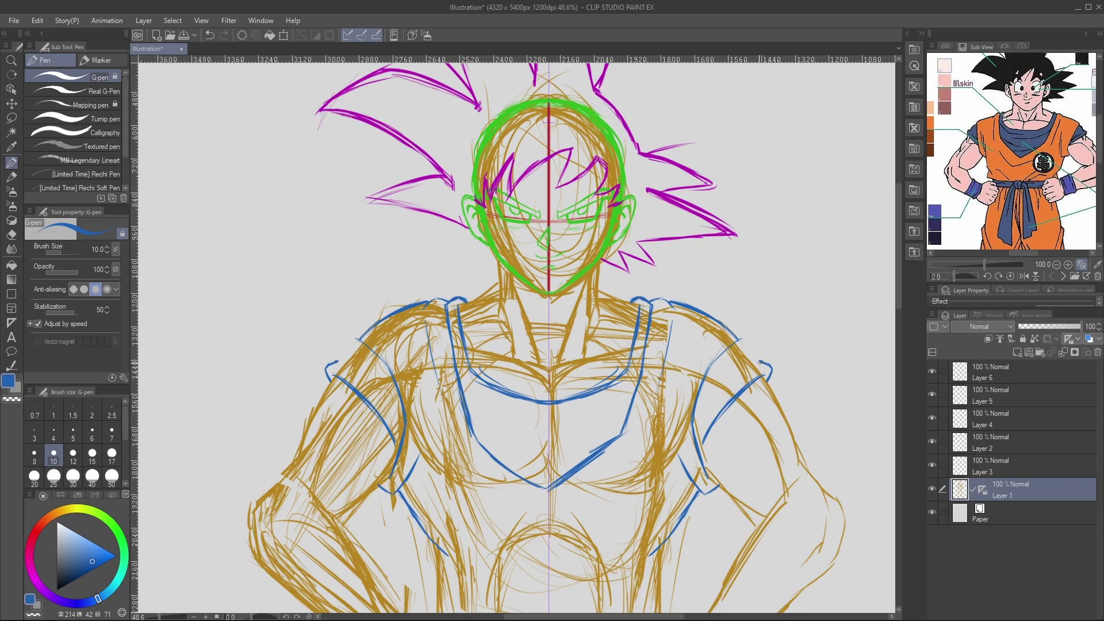
Add the outer sleeve edges up to the shoulders and inner fold lines above the sleeve hems, undoing the extra chest strokes.
{"action": "left_click_drag", "start_coordinate": [753, 368], "coordinate": [728, 328]}
{"action": "mouse_move", "coordinate": [751, 367]}
{"action": "left_mouse_down"}
{"action": "mouse_move", "coordinate": [700, 437]}
{"action": "mouse_move", "coordinate": [734, 380]}
{"action": "mouse_move", "coordinate": [699, 430]}
{"action": "left_mouse_up"}
{"action": "left_click_drag", "start_coordinate": [711, 391], "coordinate": [701, 428]}
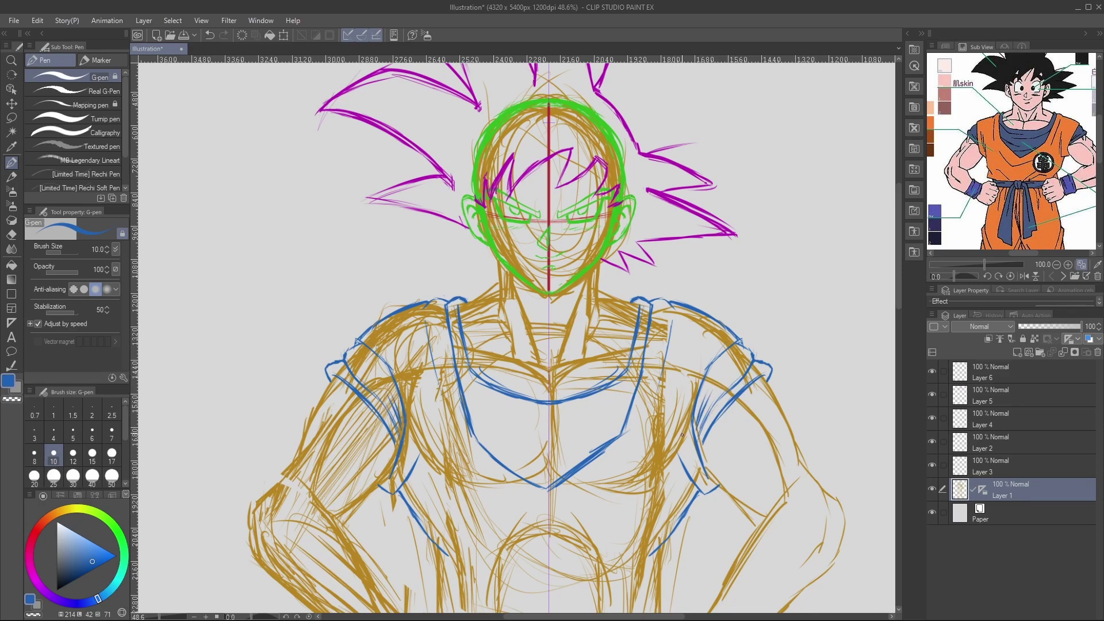
{"action": "mouse_move", "coordinate": [683, 426]}
{"action": "left_mouse_down"}
{"action": "mouse_move", "coordinate": [705, 414]}
{"action": "mouse_move", "coordinate": [670, 407]}
{"action": "mouse_move", "coordinate": [704, 418]}
{"action": "mouse_move", "coordinate": [708, 446]}
{"action": "mouse_move", "coordinate": [740, 442]}
{"action": "mouse_move", "coordinate": [722, 444]}
{"action": "mouse_move", "coordinate": [741, 439]}
{"action": "mouse_move", "coordinate": [728, 404]}
{"action": "left_mouse_up"}
{"action": "key", "text": "ctrl+z"}
{"action": "key", "text": "ctrl+z"}
Draw the curved waistline above the fists and add the bunched fabric folds at both sides of the waist.
{"action": "key", "text": "ctrl+space"}
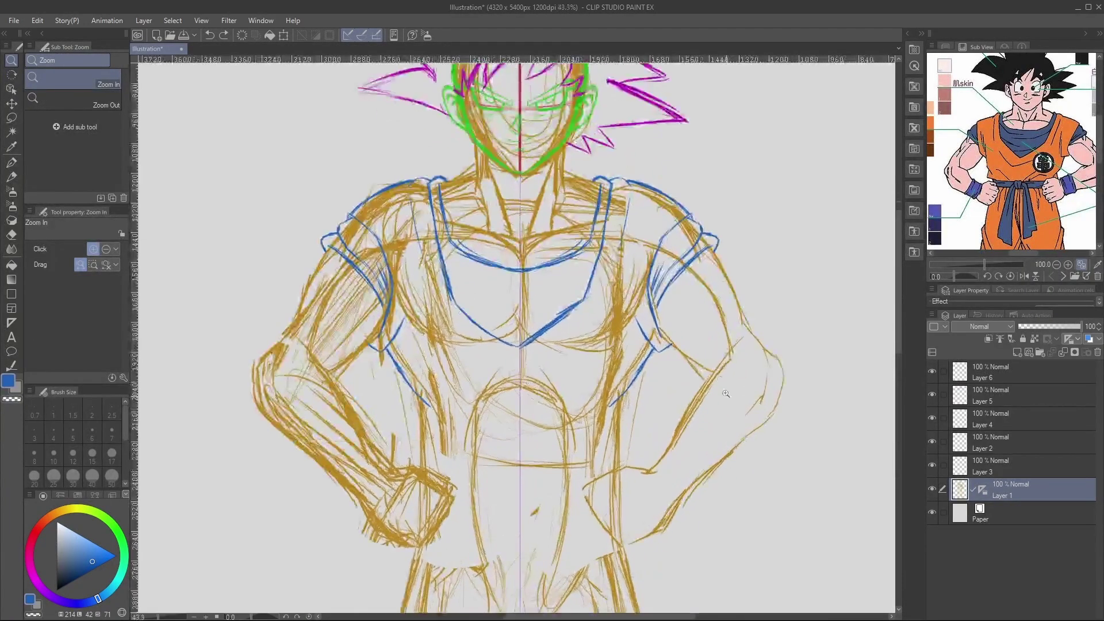
{"action": "key", "text": "p"}
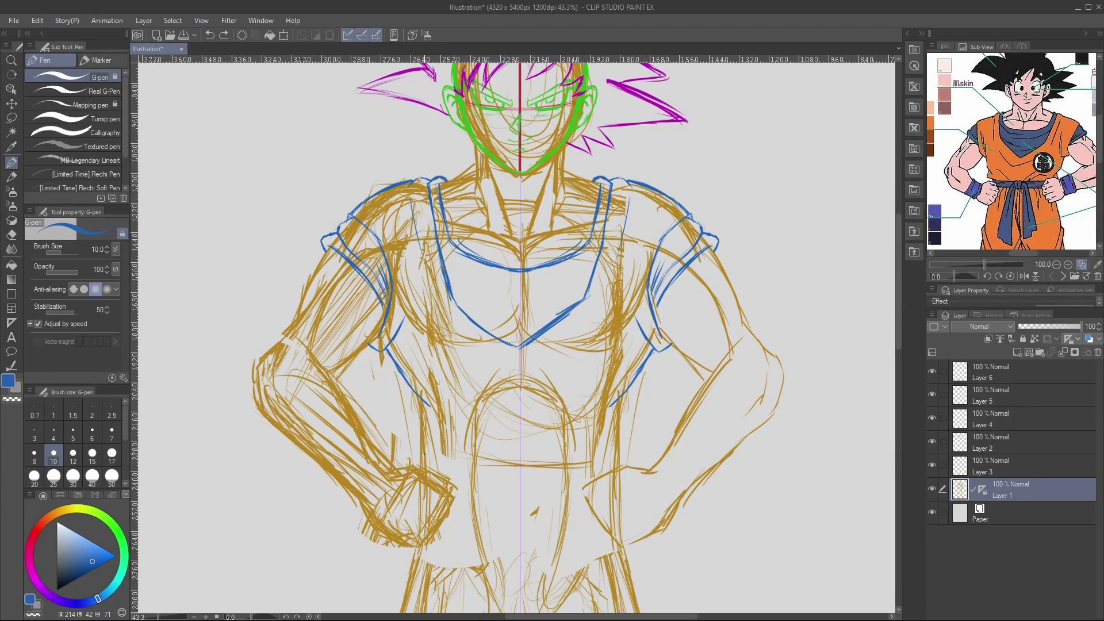
{"action": "mouse_move", "coordinate": [427, 449]}
{"action": "left_mouse_down"}
{"action": "mouse_move", "coordinate": [530, 461]}
{"action": "mouse_move", "coordinate": [424, 451]}
{"action": "mouse_move", "coordinate": [408, 438]}
{"action": "left_mouse_up"}
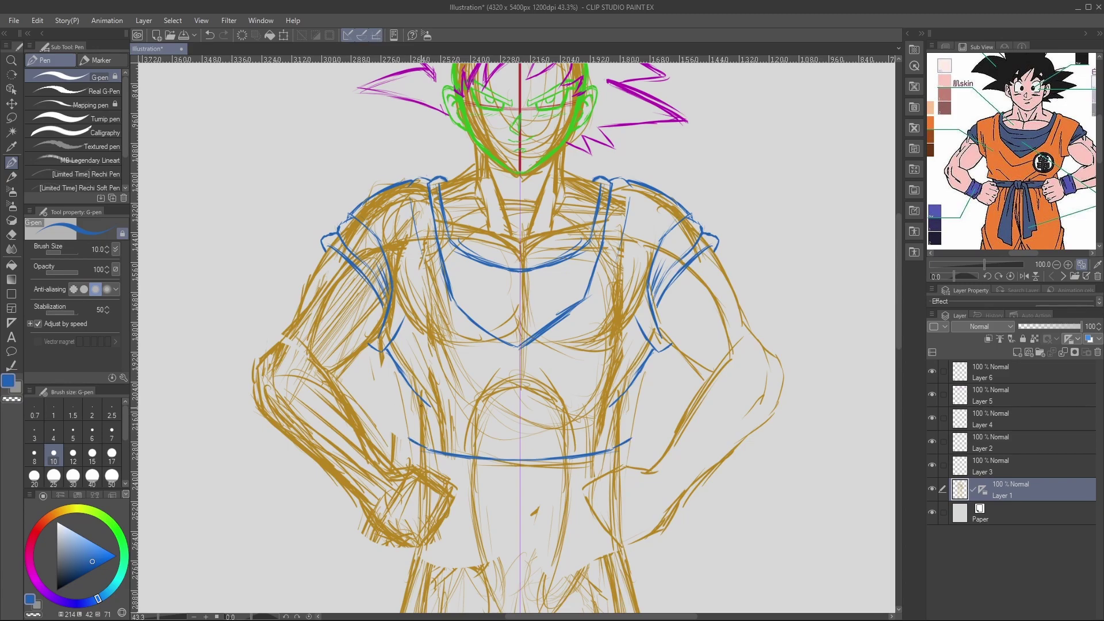
{"action": "mouse_move", "coordinate": [409, 437]}
{"action": "left_mouse_down"}
{"action": "mouse_move", "coordinate": [415, 396]}
{"action": "mouse_move", "coordinate": [435, 450]}
{"action": "mouse_move", "coordinate": [432, 419]}
{"action": "mouse_move", "coordinate": [437, 448]}
{"action": "left_mouse_up"}
Draw the small rounded belt knot at the centre of the waistline.
{"action": "left_click_drag", "start_coordinate": [520, 459], "coordinate": [512, 487]}
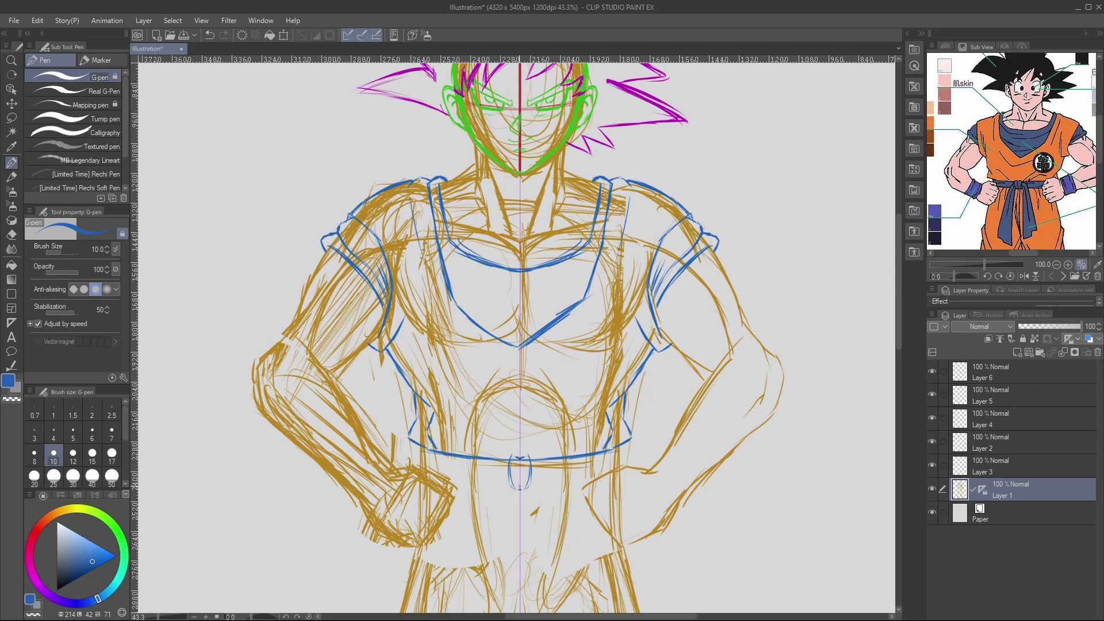
{"action": "left_click_drag", "start_coordinate": [509, 461], "coordinate": [518, 492]}
{"action": "mouse_move", "coordinate": [530, 453]}
{"action": "left_mouse_down"}
{"action": "mouse_move", "coordinate": [529, 488]}
{"action": "mouse_move", "coordinate": [519, 489]}
{"action": "mouse_move", "coordinate": [521, 466]}
{"action": "mouse_move", "coordinate": [511, 485]}
{"action": "left_mouse_up"}
Try sketching a mirrored pair of small upright shapes on the abdomen above the belt knot.
{"action": "mouse_move", "coordinate": [553, 410]}
{"action": "left_mouse_down"}
{"action": "mouse_move", "coordinate": [564, 377]}
{"action": "mouse_move", "coordinate": [548, 412]}
{"action": "left_mouse_up"}
{"action": "key", "text": "ctrl+z"}
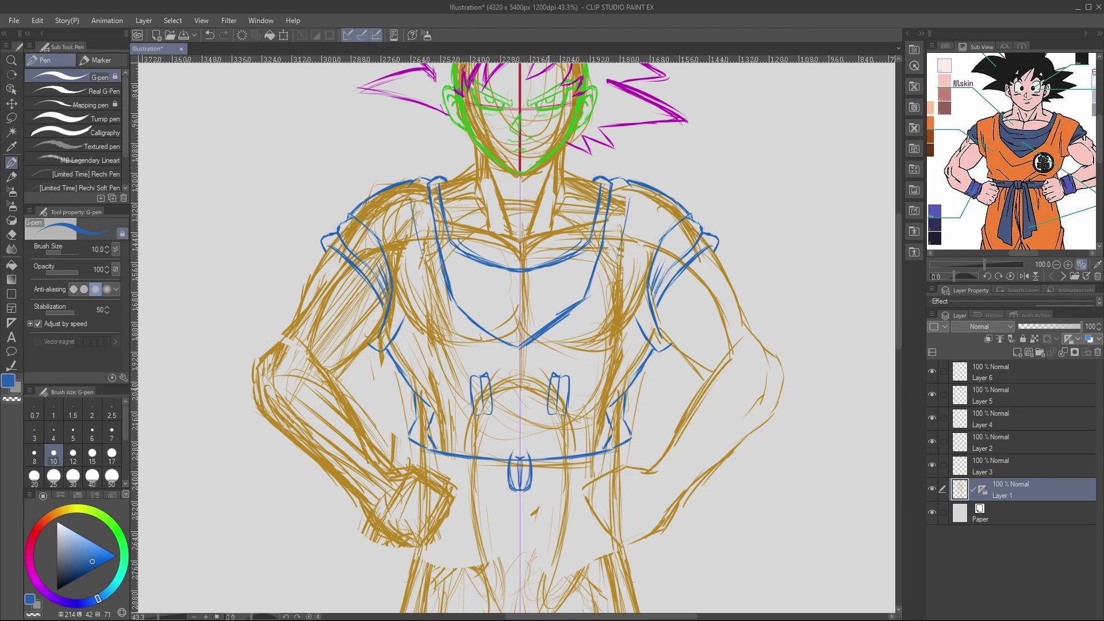
{"action": "left_click_drag", "start_coordinate": [565, 372], "coordinate": [569, 391]}
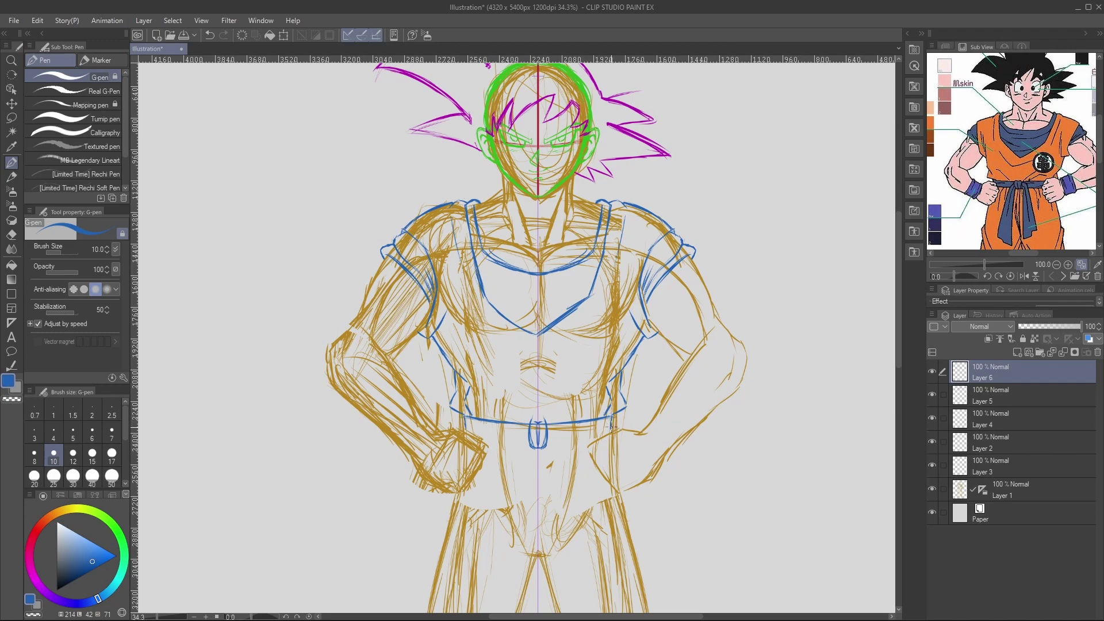
Draw the belt band around the waist on Layer 6, with side ends, a lower edge and folds running into the knot.
{"action": "left_click_drag", "start_coordinate": [613, 414], "coordinate": [613, 431]}
{"action": "left_click_drag", "start_coordinate": [549, 444], "coordinate": [609, 435]}
{"action": "mouse_move", "coordinate": [468, 438]}
{"action": "left_mouse_down"}
{"action": "mouse_move", "coordinate": [575, 438]}
{"action": "mouse_move", "coordinate": [553, 426]}
{"action": "mouse_move", "coordinate": [567, 417]}
{"action": "left_mouse_up"}
{"action": "left_click_drag", "start_coordinate": [528, 425], "coordinate": [512, 418]}
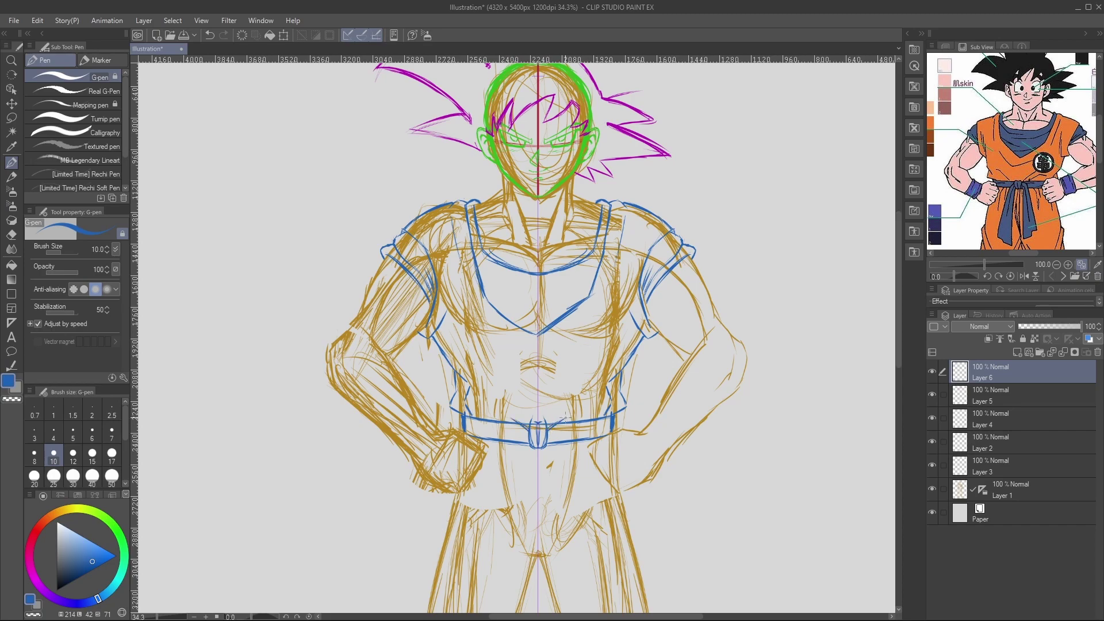
{"action": "key", "text": "ctrl+z"}
{"action": "key", "text": "ctrl+z"}
{"action": "mouse_move", "coordinate": [612, 431]}
{"action": "left_mouse_down"}
{"action": "mouse_move", "coordinate": [553, 427]}
{"action": "mouse_move", "coordinate": [627, 420]}
{"action": "mouse_move", "coordinate": [664, 465]}
{"action": "mouse_move", "coordinate": [548, 436]}
{"action": "mouse_move", "coordinate": [581, 446]}
{"action": "left_mouse_up"}
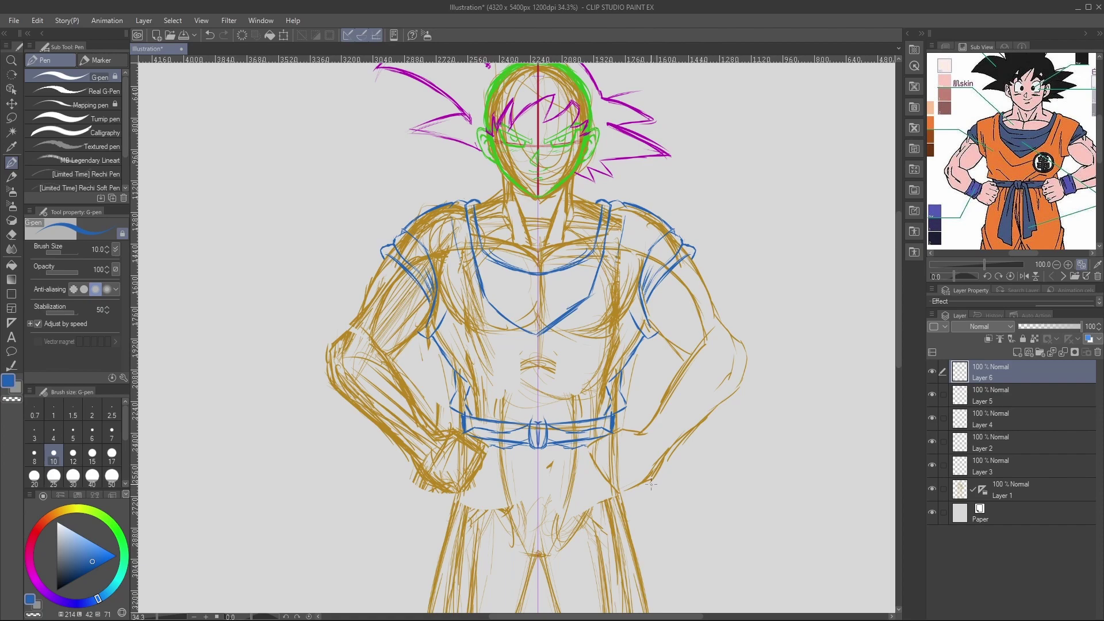
Turn off the symmetry ruler on Layer 1 and return to Layer 6 with the G-pen.
{"action": "left_click", "coordinate": [1019, 488]}
{"action": "key", "text": "i"}
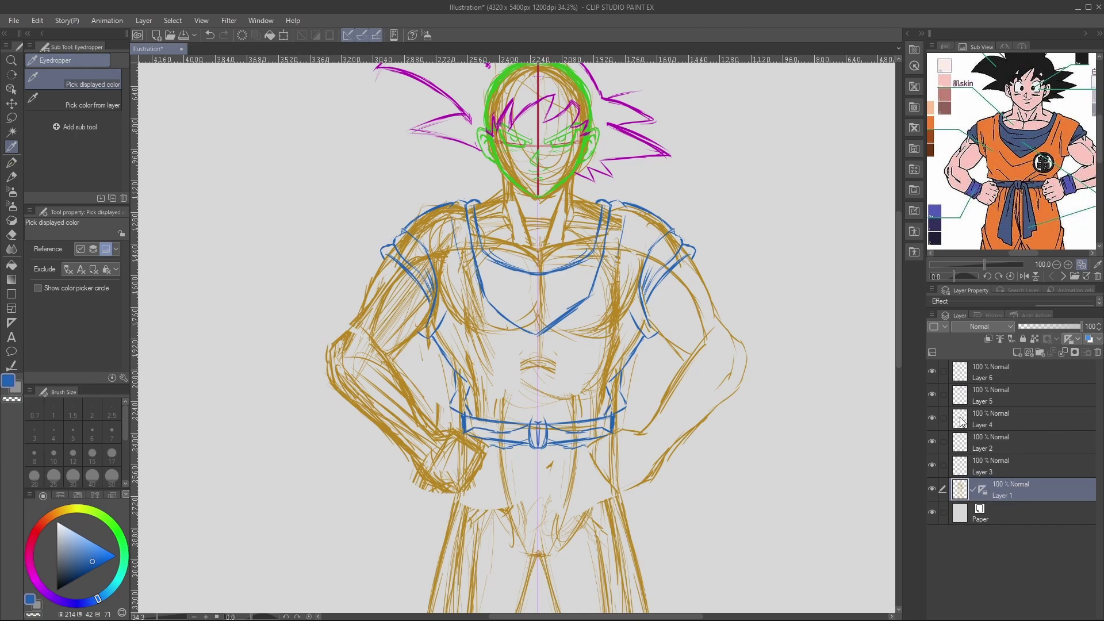
{"action": "key", "text": "ctrl+r"}
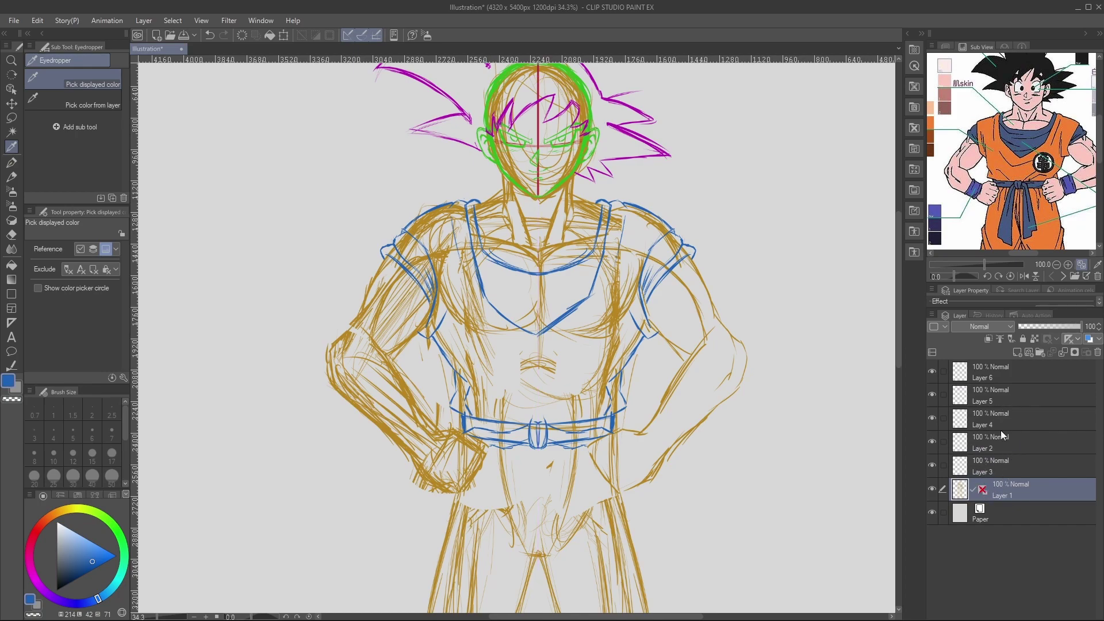
{"action": "left_click", "coordinate": [1012, 373]}
{"action": "left_click", "coordinate": [932, 371]}
{"action": "left_click", "coordinate": [933, 371]}
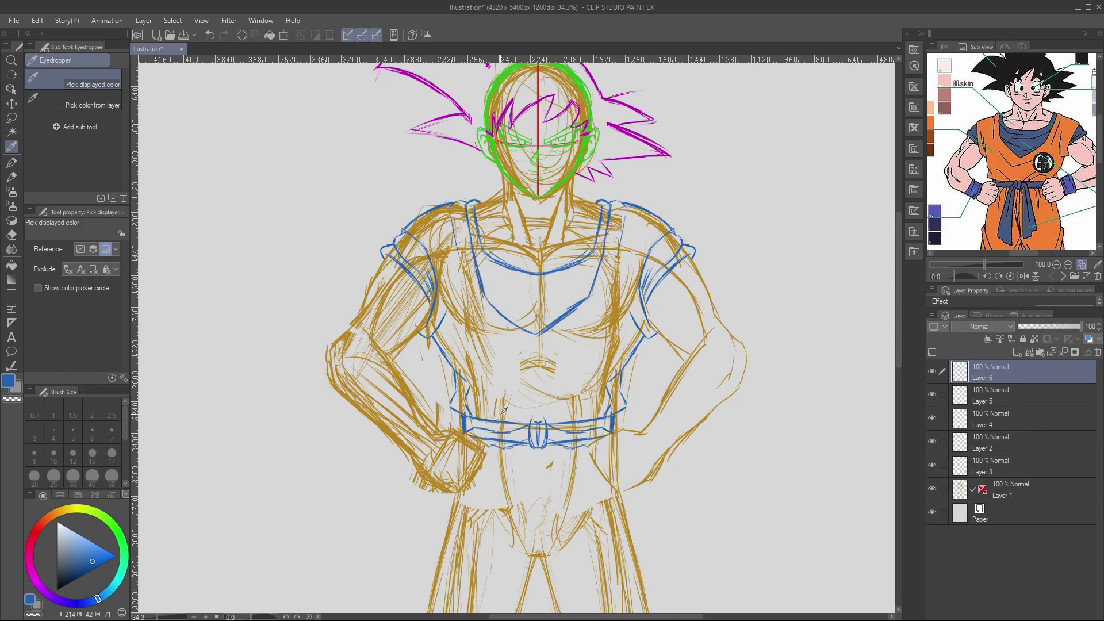
{"action": "key", "text": "p"}
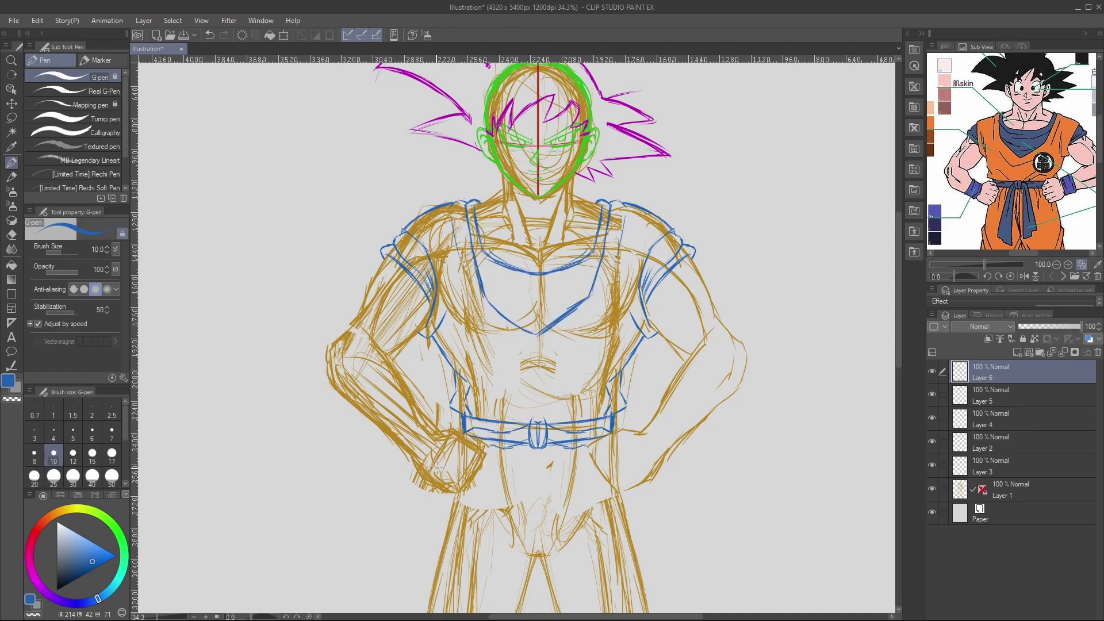
Draw the loose cloth ends hanging below both fists without symmetry, making the left one longer and pointed.
{"action": "mouse_move", "coordinate": [428, 476]}
{"action": "left_mouse_down"}
{"action": "mouse_move", "coordinate": [412, 507]}
{"action": "mouse_move", "coordinate": [424, 558]}
{"action": "left_mouse_up"}
{"action": "mouse_move", "coordinate": [426, 549]}
{"action": "left_mouse_down"}
{"action": "mouse_move", "coordinate": [412, 598]}
{"action": "mouse_move", "coordinate": [464, 556]}
{"action": "mouse_move", "coordinate": [457, 516]}
{"action": "left_mouse_up"}
{"action": "mouse_move", "coordinate": [644, 482]}
{"action": "left_mouse_down"}
{"action": "mouse_move", "coordinate": [646, 521]}
{"action": "mouse_move", "coordinate": [624, 516]}
{"action": "mouse_move", "coordinate": [622, 528]}
{"action": "mouse_move", "coordinate": [645, 555]}
{"action": "mouse_move", "coordinate": [644, 479]}
{"action": "mouse_move", "coordinate": [641, 529]}
{"action": "left_mouse_up"}
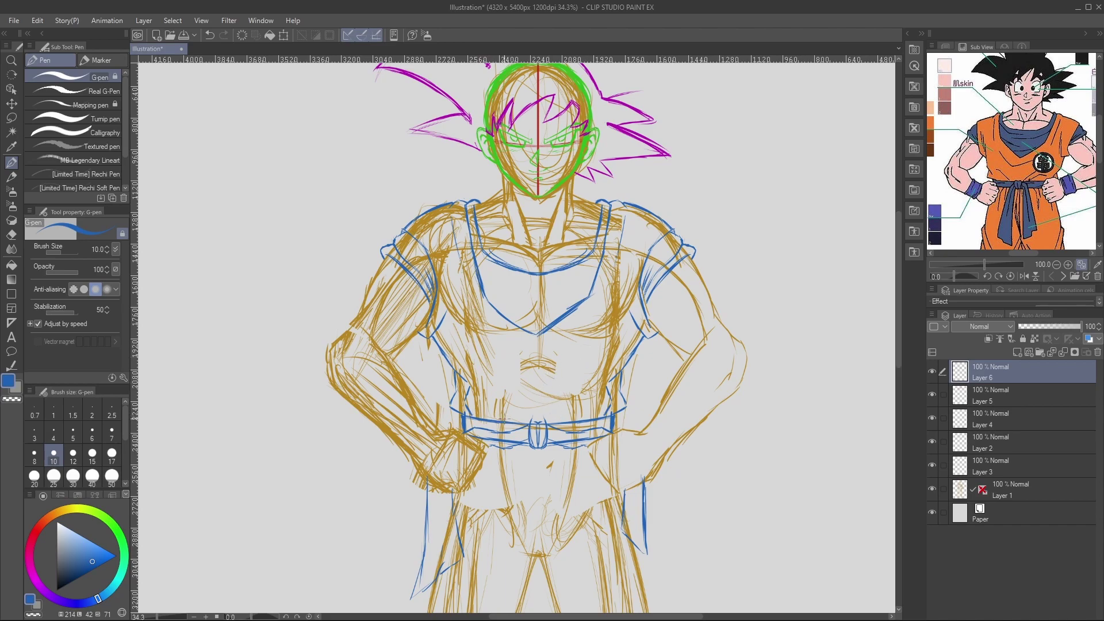
{"action": "key", "text": "e"}
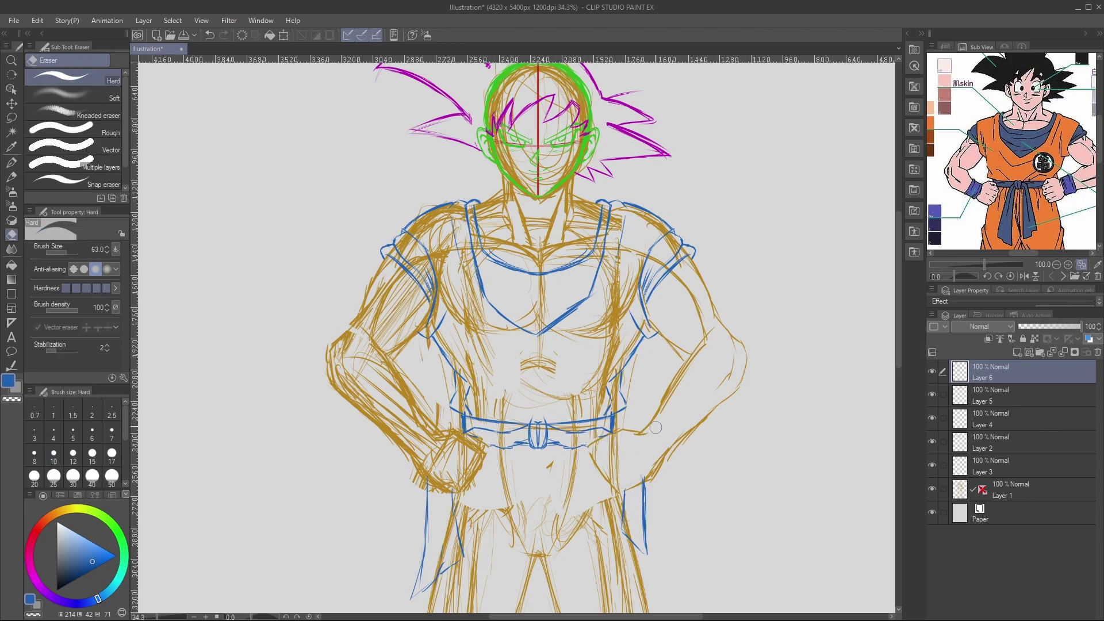
{"action": "key", "text": "p"}
Add angled fabric folds to the gi top across the chest and just above the belt.
{"action": "key", "text": "ctrl+space"}
{"action": "left_click_drag", "start_coordinate": [616, 377], "coordinate": [620, 318]}
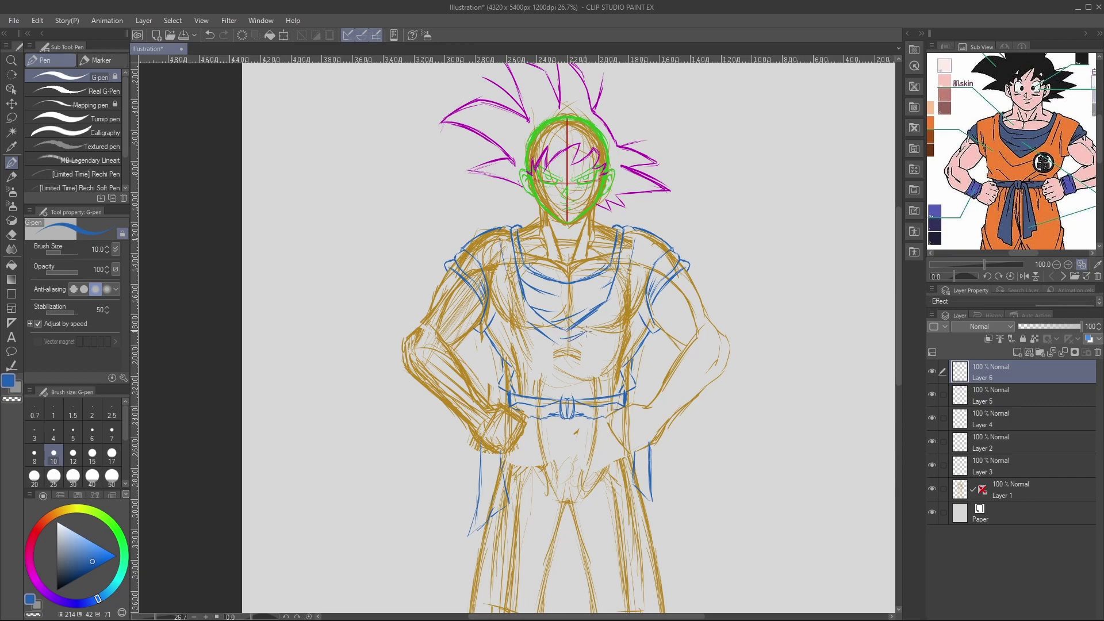
{"action": "mouse_move", "coordinate": [579, 394]}
{"action": "left_mouse_down"}
{"action": "mouse_move", "coordinate": [602, 367]}
{"action": "mouse_move", "coordinate": [632, 359]}
{"action": "mouse_move", "coordinate": [581, 429]}
{"action": "left_mouse_up"}
{"action": "key", "text": "ctrl+space"}
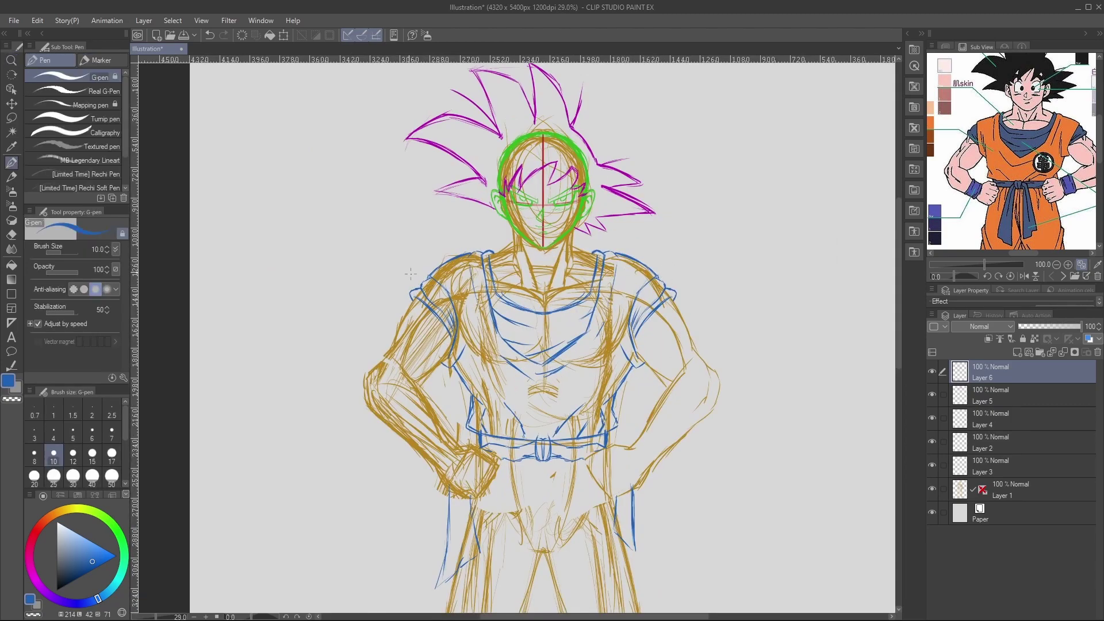
Try drawing the round double-ringed emblem on the chest of the gi.
{"action": "key", "text": "e"}
{"action": "left_click", "coordinate": [995, 489]}
{"action": "left_click_drag", "start_coordinate": [425, 293], "coordinate": [438, 304]}
{"action": "left_click", "coordinate": [495, 325], "text": "ctrl+shift"}
{"action": "key", "text": "p"}
{"action": "mouse_move", "coordinate": [612, 321]}
{"action": "left_mouse_down"}
{"action": "mouse_move", "coordinate": [633, 364]}
{"action": "mouse_move", "coordinate": [627, 320]}
{"action": "left_mouse_up"}
{"action": "key", "text": "ctrl+space"}
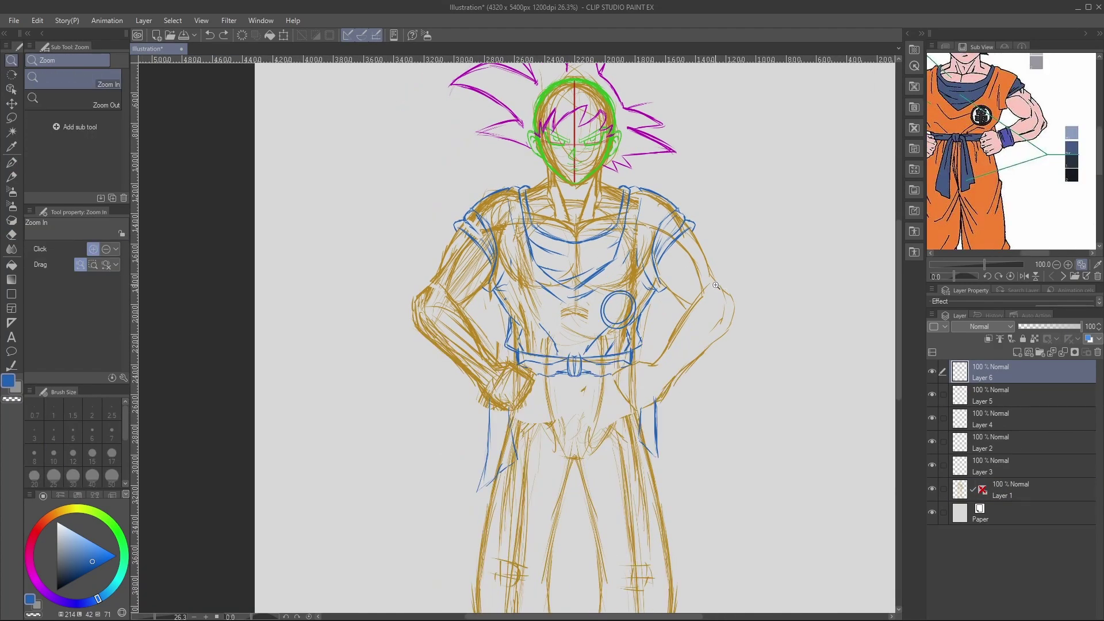
{"action": "key", "text": "ctrl+z"}
{"action": "key", "text": "ctrl+z"}
Turn the symmetry ruler on Layer 1 back on and make Layer 6 the drawing layer.
{"action": "key", "text": "p"}
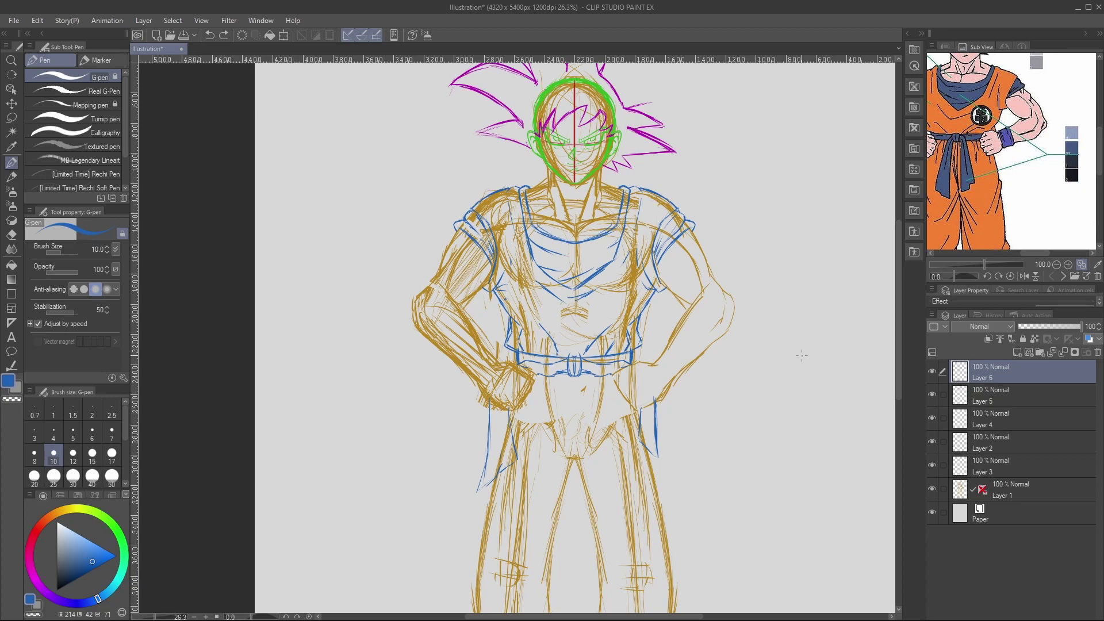
{"action": "left_click", "coordinate": [992, 486]}
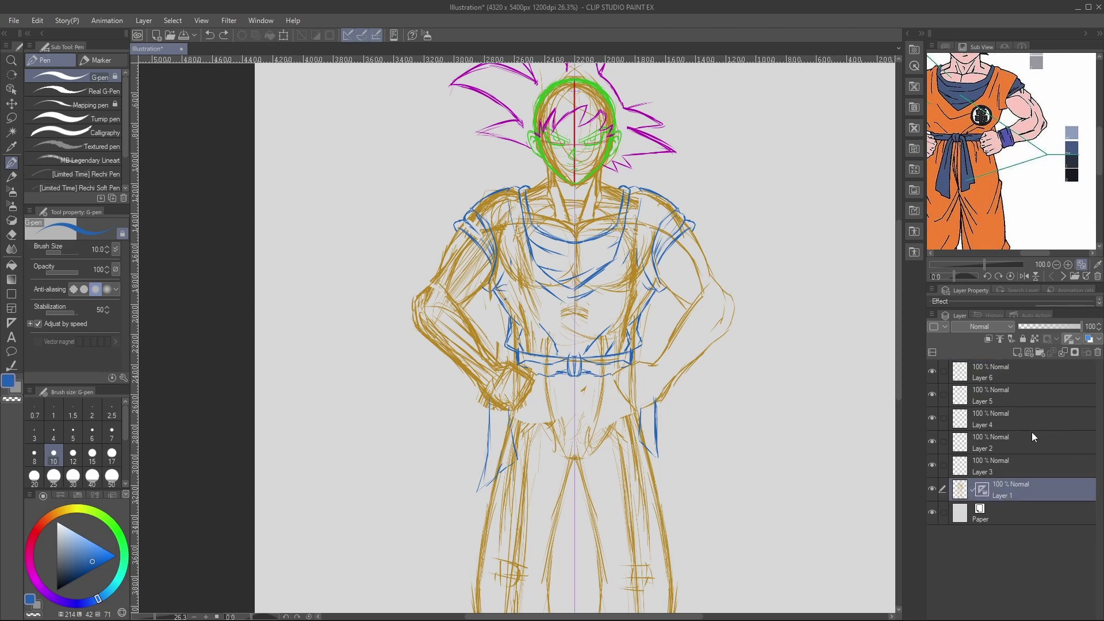
{"action": "left_click", "coordinate": [1029, 373]}
{"action": "left_click", "coordinate": [933, 370]}
{"action": "left_click", "coordinate": [932, 371]}
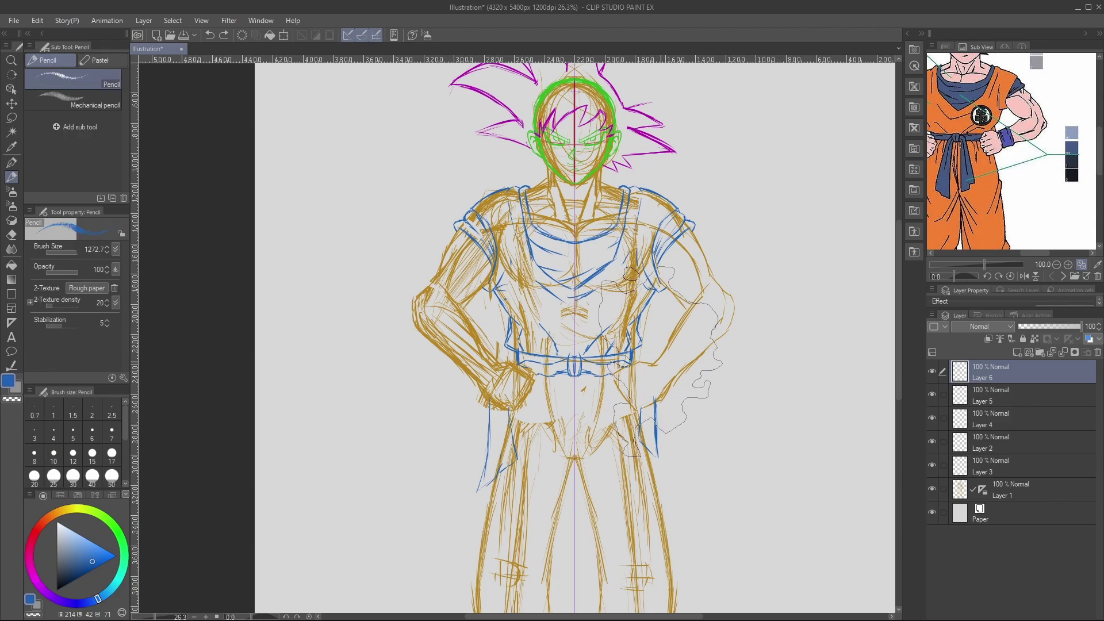
Draw the mirrored wristbands and outline the forearms, elbows and upper arms up to the sleeves.
{"action": "left_click_drag", "start_coordinate": [654, 365], "coordinate": [668, 385]}
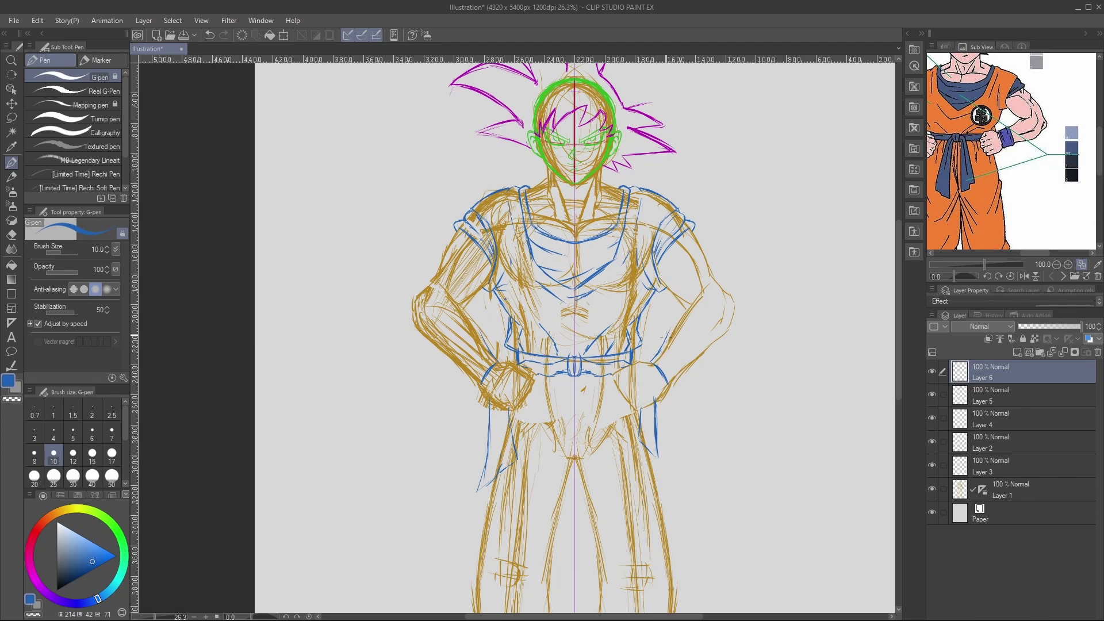
{"action": "mouse_move", "coordinate": [666, 377]}
{"action": "left_mouse_down"}
{"action": "mouse_move", "coordinate": [725, 336]}
{"action": "mouse_move", "coordinate": [738, 308]}
{"action": "mouse_move", "coordinate": [729, 292]}
{"action": "mouse_move", "coordinate": [740, 309]}
{"action": "mouse_move", "coordinate": [739, 297]}
{"action": "mouse_move", "coordinate": [722, 296]}
{"action": "mouse_move", "coordinate": [713, 328]}
{"action": "mouse_move", "coordinate": [663, 359]}
{"action": "mouse_move", "coordinate": [724, 284]}
{"action": "mouse_move", "coordinate": [665, 341]}
{"action": "mouse_move", "coordinate": [682, 350]}
{"action": "mouse_move", "coordinate": [686, 374]}
{"action": "mouse_move", "coordinate": [667, 349]}
{"action": "left_mouse_up"}
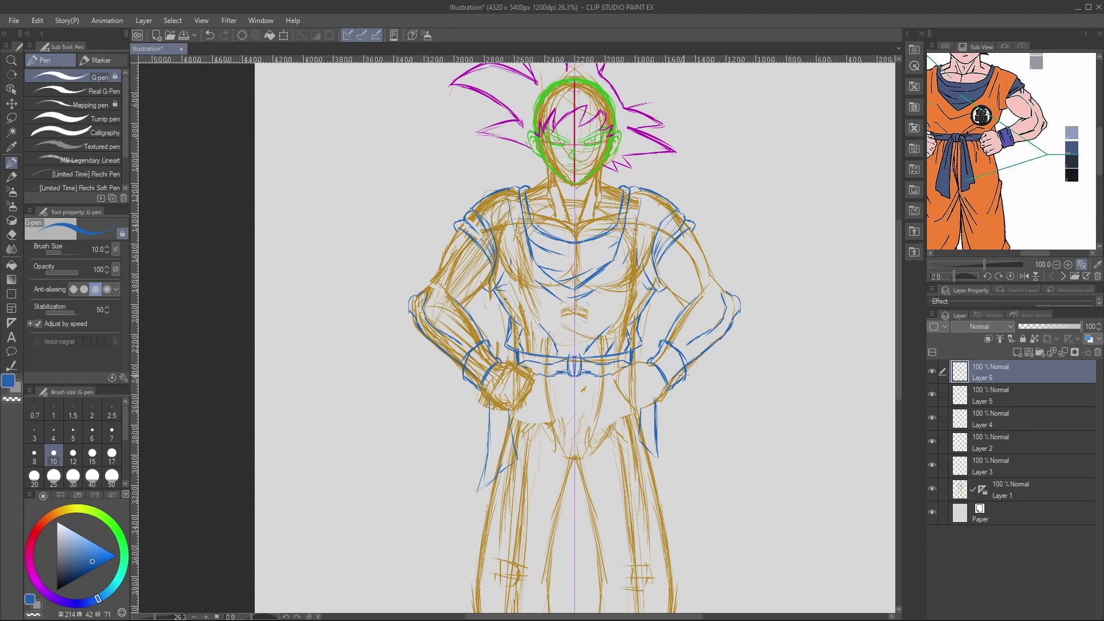
{"action": "left_click_drag", "start_coordinate": [688, 306], "coordinate": [662, 281]}
{"action": "mouse_move", "coordinate": [679, 244]}
{"action": "left_mouse_down"}
{"action": "mouse_move", "coordinate": [718, 277]}
{"action": "mouse_move", "coordinate": [701, 247]}
{"action": "left_mouse_up"}
{"action": "left_click_drag", "start_coordinate": [641, 187], "coordinate": [696, 231]}
Outline both fists from the wristbands, with their upper edge, lower edge and front edge.
{"action": "key", "text": "ctrl+space"}
{"action": "left_click_drag", "start_coordinate": [671, 395], "coordinate": [640, 422]}
{"action": "left_click", "coordinate": [673, 388]}
{"action": "left_click", "coordinate": [672, 388]}
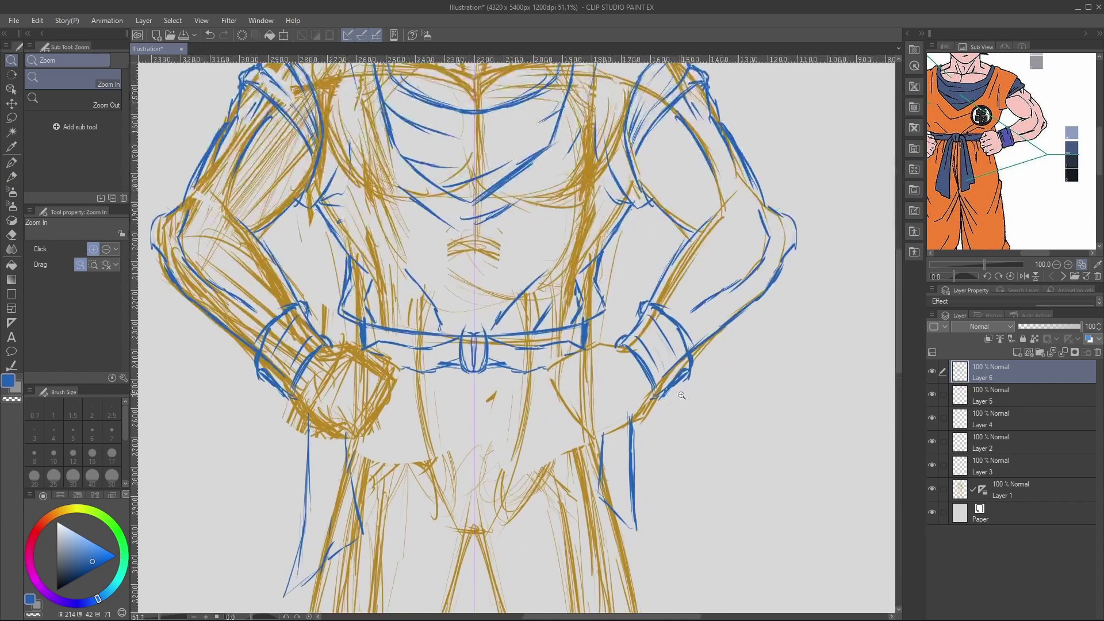
{"action": "key", "text": "p"}
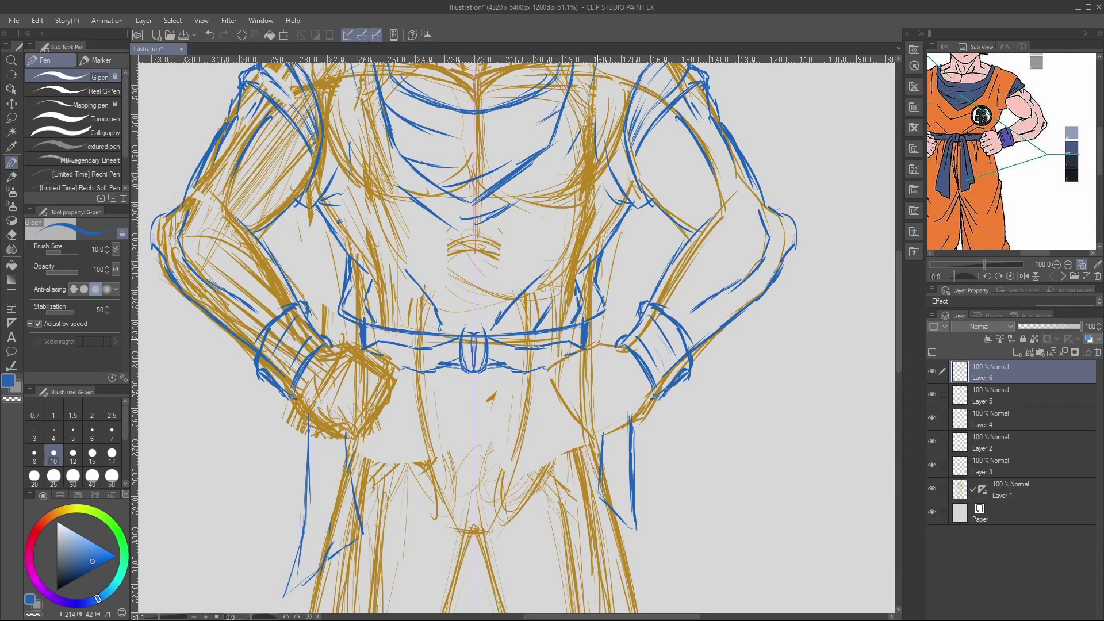
{"action": "left_click_drag", "start_coordinate": [621, 348], "coordinate": [606, 351]}
{"action": "key", "text": "ctrl+z"}
{"action": "left_click_drag", "start_coordinate": [605, 349], "coordinate": [623, 346]}
{"action": "left_click_drag", "start_coordinate": [657, 390], "coordinate": [600, 434]}
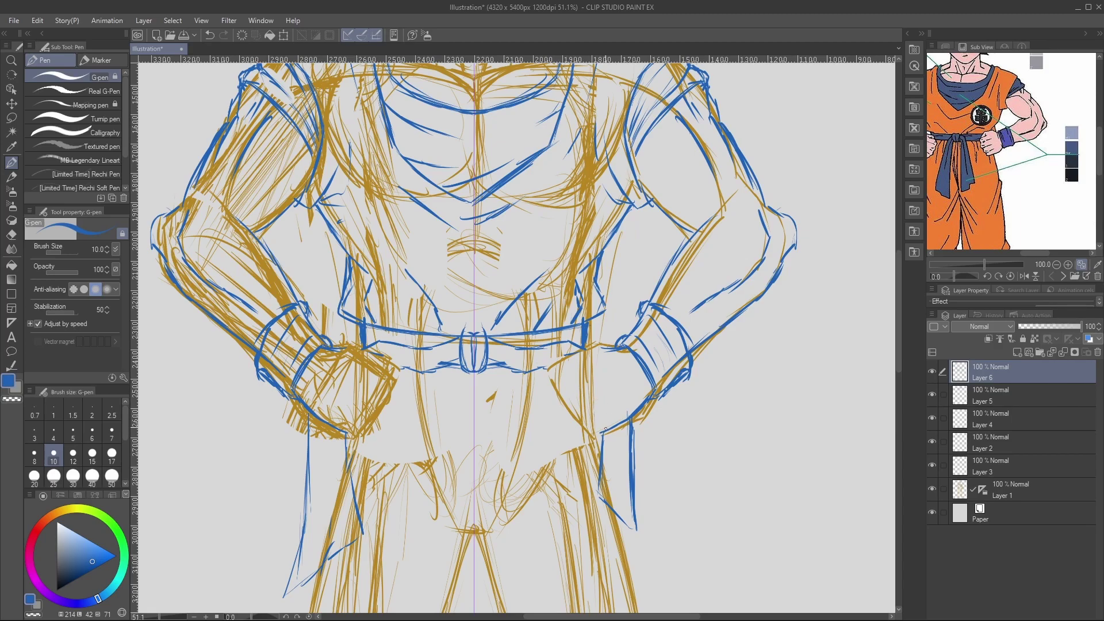
{"action": "left_click_drag", "start_coordinate": [570, 364], "coordinate": [553, 410]}
{"action": "left_click_drag", "start_coordinate": [553, 366], "coordinate": [617, 349]}
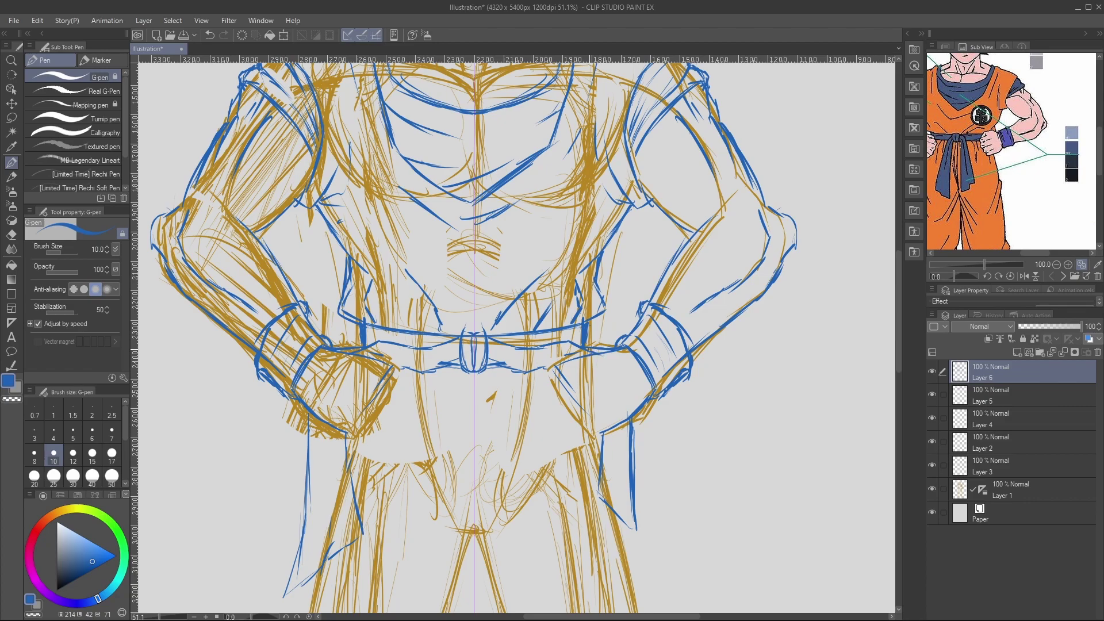
Try sketching finger lines across both fists.
{"action": "left_click_drag", "start_coordinate": [588, 412], "coordinate": [637, 395]}
{"action": "mouse_move", "coordinate": [570, 384]}
{"action": "left_mouse_down"}
{"action": "mouse_move", "coordinate": [600, 409]}
{"action": "mouse_move", "coordinate": [627, 401]}
{"action": "left_mouse_up"}
{"action": "mouse_move", "coordinate": [597, 431]}
{"action": "left_mouse_down"}
{"action": "mouse_move", "coordinate": [628, 418]}
{"action": "mouse_move", "coordinate": [612, 424]}
{"action": "left_mouse_up"}
{"action": "mouse_move", "coordinate": [551, 368]}
{"action": "left_mouse_down"}
{"action": "mouse_move", "coordinate": [550, 405]}
{"action": "mouse_move", "coordinate": [566, 426]}
{"action": "mouse_move", "coordinate": [575, 412]}
{"action": "mouse_move", "coordinate": [577, 436]}
{"action": "mouse_move", "coordinate": [592, 437]}
{"action": "mouse_move", "coordinate": [564, 399]}
{"action": "left_mouse_up"}
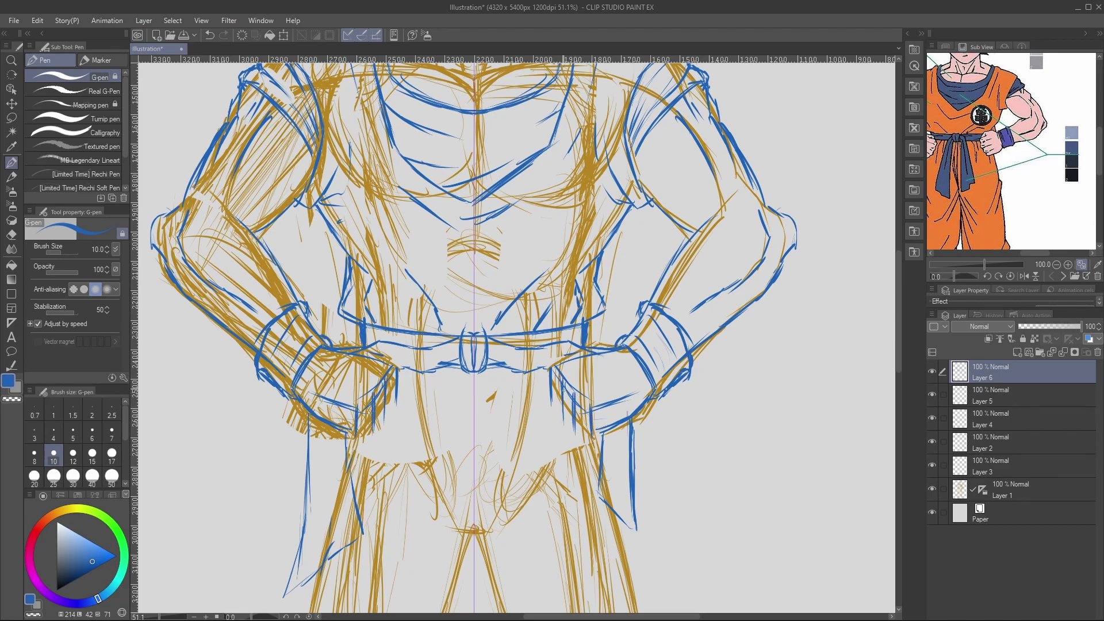
{"action": "key", "text": "ctrl+z"}
{"action": "key", "text": "ctrl+z"}
{"action": "key", "text": "ctrl+z"}
{"action": "key", "text": "ctrl+z"}
{"action": "key", "text": "ctrl+z"}
{"action": "key", "text": "ctrl+z"}
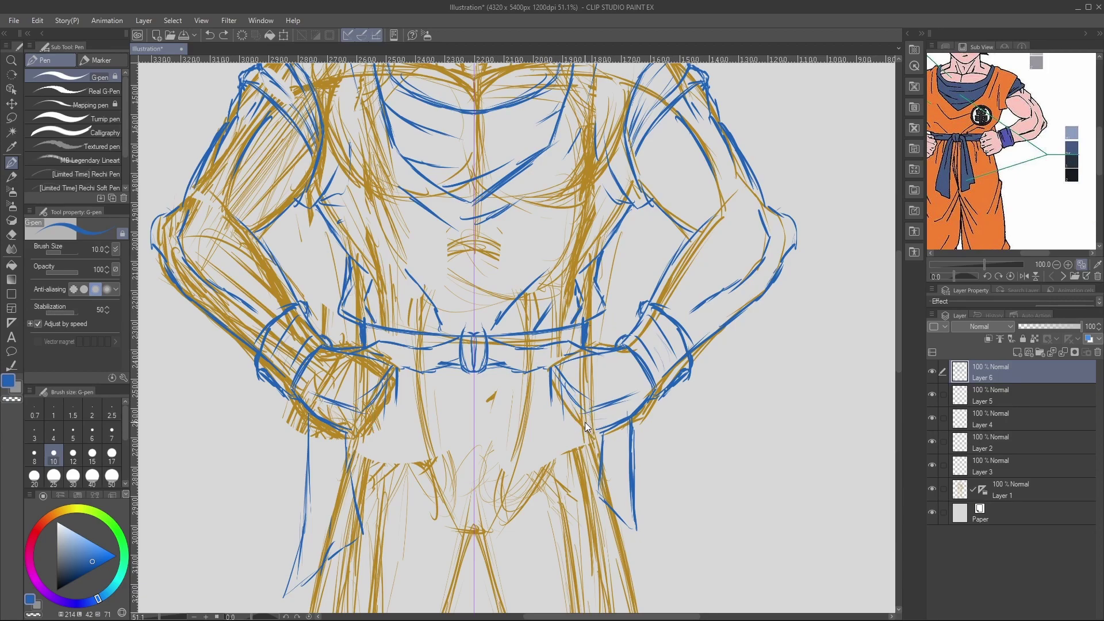
Rework the knuckle line running down the front of the fists.
{"action": "mouse_move", "coordinate": [558, 373]}
{"action": "left_mouse_down"}
{"action": "mouse_move", "coordinate": [562, 415]}
{"action": "mouse_move", "coordinate": [585, 433]}
{"action": "mouse_move", "coordinate": [598, 420]}
{"action": "mouse_move", "coordinate": [581, 423]}
{"action": "mouse_move", "coordinate": [598, 421]}
{"action": "mouse_move", "coordinate": [594, 436]}
{"action": "mouse_move", "coordinate": [638, 407]}
{"action": "left_mouse_up"}
{"action": "key", "text": "ctrl+z"}
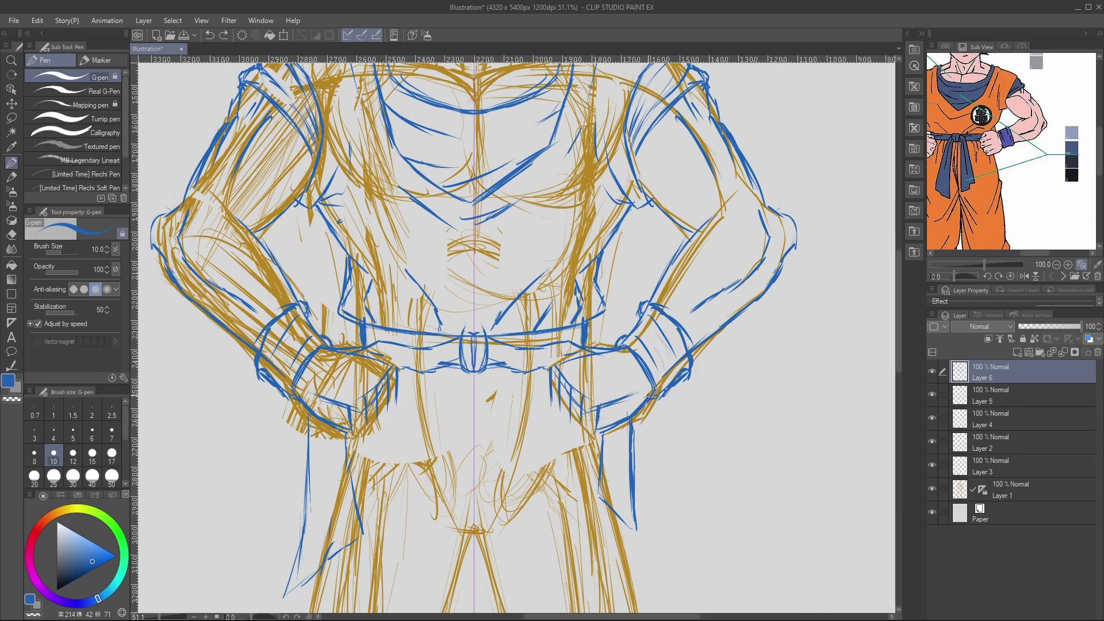
{"action": "left_click", "coordinate": [607, 415]}
{"action": "left_click_drag", "start_coordinate": [598, 417], "coordinate": [630, 418]}
{"action": "key", "text": "ctrl+z"}
Rotate the canvas and define the back of the hand and the curled finger edge of both fists.
{"action": "key", "text": "r"}
{"action": "left_click_drag", "start_coordinate": [715, 368], "coordinate": [563, 532]}
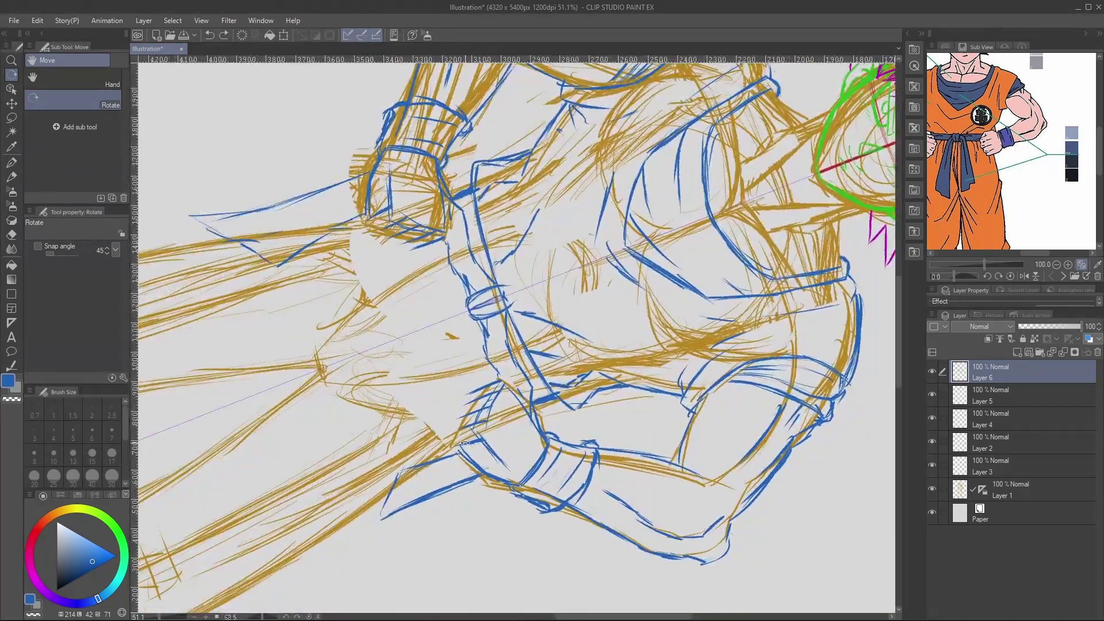
{"action": "key", "text": "p"}
{"action": "mouse_move", "coordinate": [478, 441]}
{"action": "left_mouse_down"}
{"action": "mouse_move", "coordinate": [480, 476]}
{"action": "mouse_move", "coordinate": [465, 449]}
{"action": "mouse_move", "coordinate": [455, 454]}
{"action": "mouse_move", "coordinate": [478, 441]}
{"action": "left_mouse_up"}
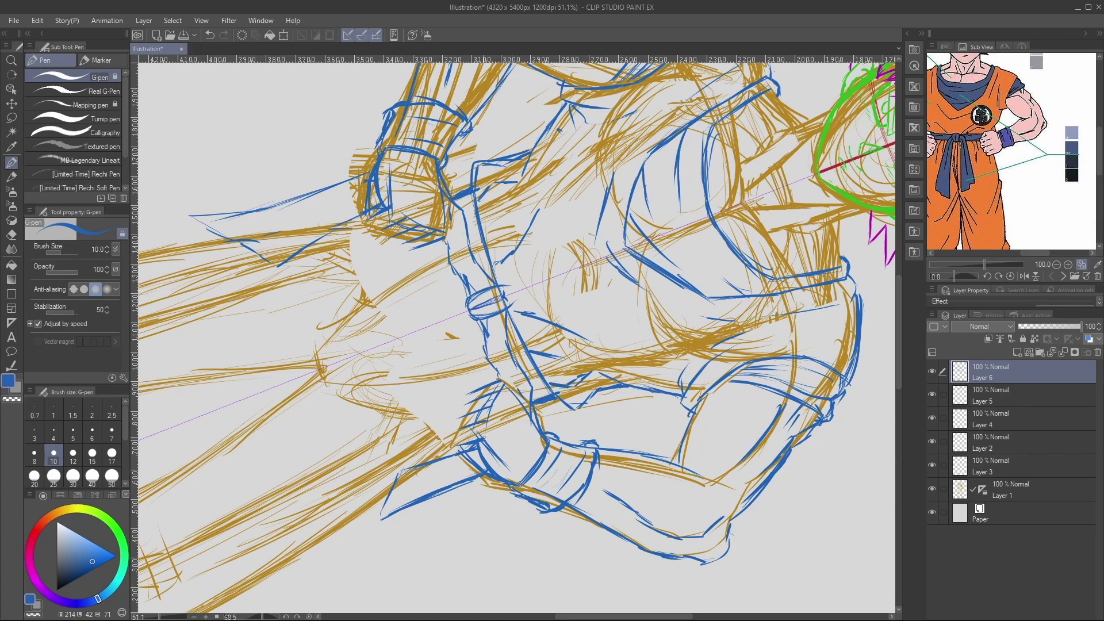
{"action": "left_click_drag", "start_coordinate": [483, 424], "coordinate": [478, 437]}
{"action": "mouse_move", "coordinate": [500, 383]}
{"action": "left_mouse_down"}
{"action": "mouse_move", "coordinate": [479, 424]}
{"action": "mouse_move", "coordinate": [483, 407]}
{"action": "mouse_move", "coordinate": [516, 395]}
{"action": "mouse_move", "coordinate": [510, 388]}
{"action": "mouse_move", "coordinate": [536, 425]}
{"action": "mouse_move", "coordinate": [532, 414]}
{"action": "left_mouse_up"}
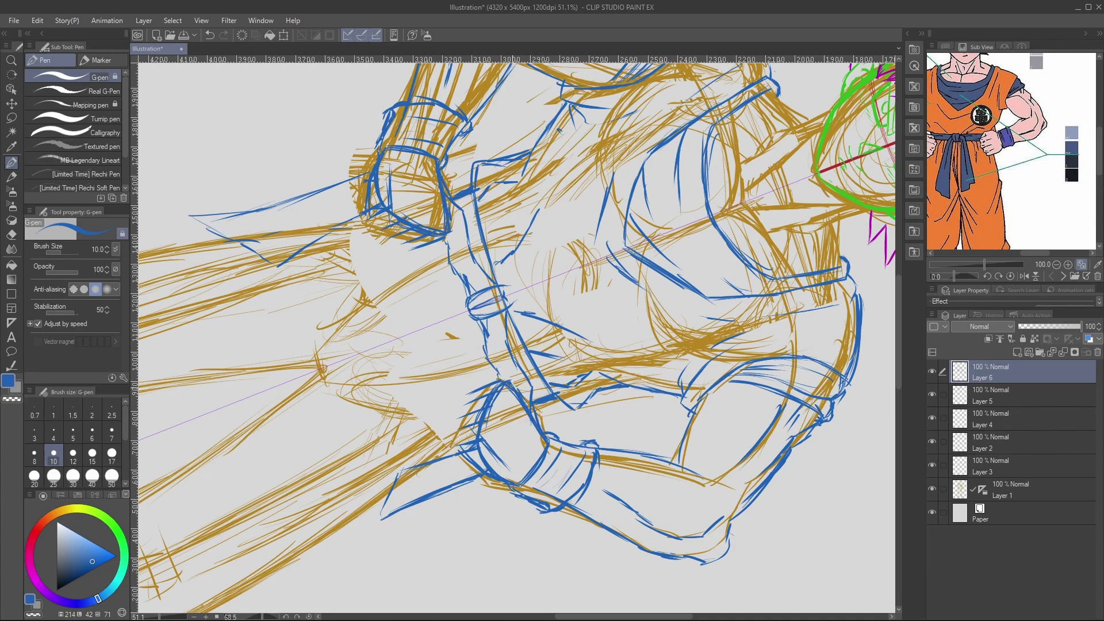
{"action": "left_click_drag", "start_coordinate": [508, 378], "coordinate": [461, 407]}
{"action": "left_click_drag", "start_coordinate": [457, 446], "coordinate": [454, 452]}
Add finger separations to the fists, working out their shape in a small rough sketch beside the hand.
{"action": "mouse_move", "coordinate": [527, 526]}
{"action": "left_mouse_down"}
{"action": "mouse_move", "coordinate": [495, 537]}
{"action": "mouse_move", "coordinate": [513, 555]}
{"action": "mouse_move", "coordinate": [506, 577]}
{"action": "mouse_move", "coordinate": [546, 577]}
{"action": "left_mouse_up"}
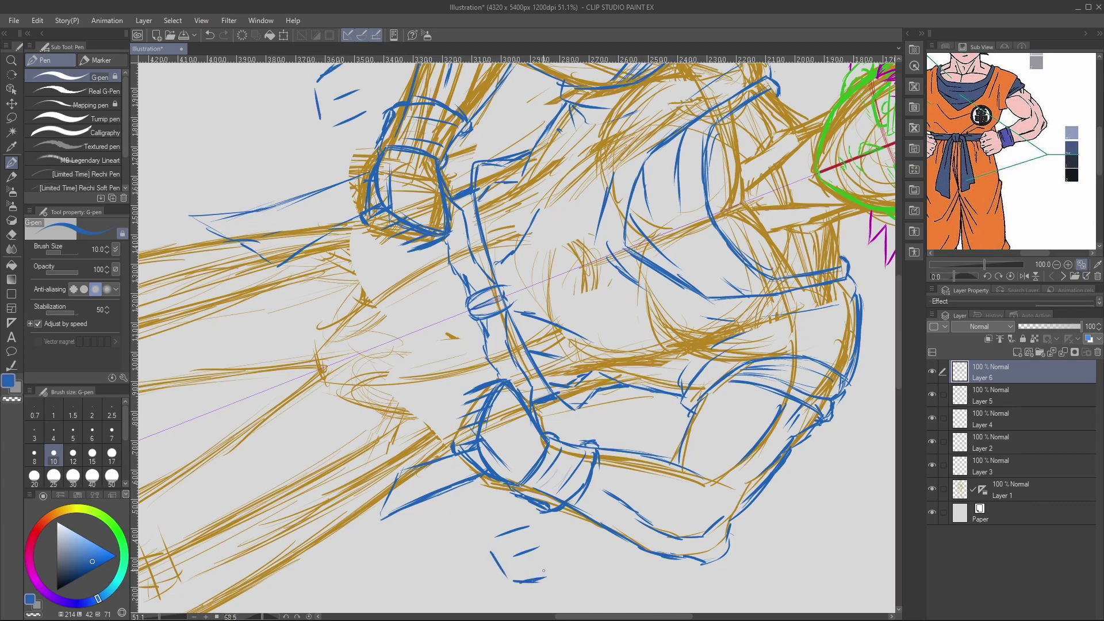
{"action": "left_click_drag", "start_coordinate": [521, 560], "coordinate": [550, 583]}
{"action": "left_click_drag", "start_coordinate": [468, 455], "coordinate": [480, 467]}
{"action": "left_click_drag", "start_coordinate": [453, 454], "coordinate": [435, 460]}
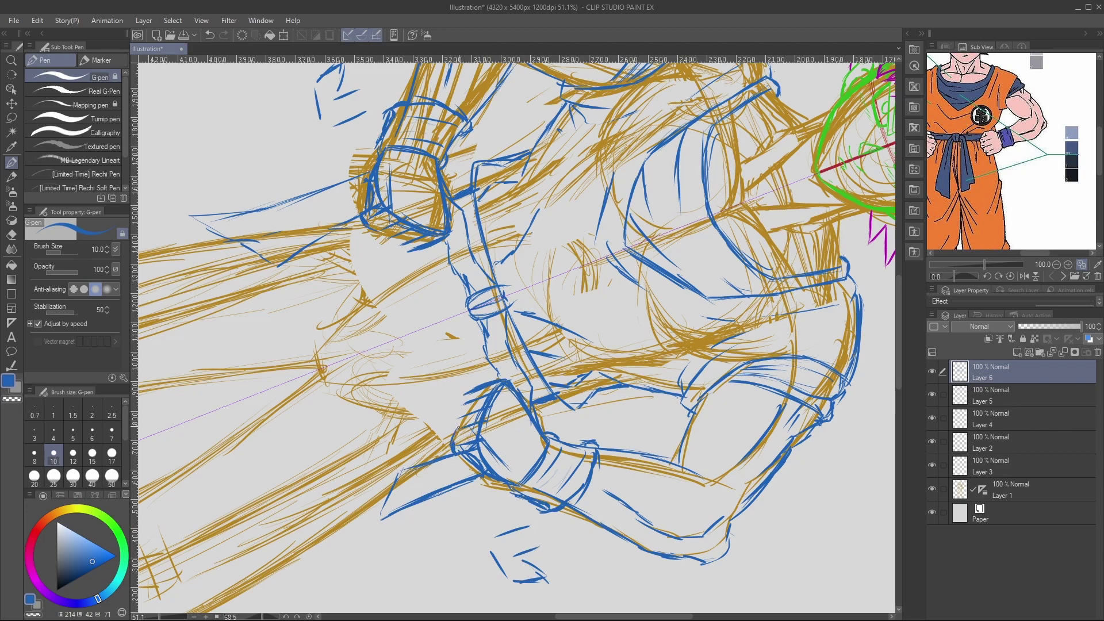
{"action": "left_click_drag", "start_coordinate": [458, 420], "coordinate": [451, 434]}
Extend the small practice hand sketch, then erase it and its mirrored copy beside the fists.
{"action": "mouse_move", "coordinate": [569, 538]}
{"action": "left_mouse_down"}
{"action": "mouse_move", "coordinate": [599, 576]}
{"action": "mouse_move", "coordinate": [602, 545]}
{"action": "mouse_move", "coordinate": [586, 519]}
{"action": "mouse_move", "coordinate": [567, 539]}
{"action": "mouse_move", "coordinate": [588, 524]}
{"action": "mouse_move", "coordinate": [593, 575]}
{"action": "left_mouse_up"}
{"action": "key", "text": "e"}
{"action": "left_click_drag", "start_coordinate": [518, 532], "coordinate": [542, 562]}
{"action": "scroll", "coordinate": [542, 562], "scroll_direction": "up", "scroll_amount": 2}
{"action": "left_click_drag", "start_coordinate": [382, 126], "coordinate": [403, 164]}
Add a last finger stroke to the fists and reset the canvas rotation to 0.
{"action": "key", "text": "p"}
{"action": "left_click_drag", "start_coordinate": [458, 505], "coordinate": [477, 476]}
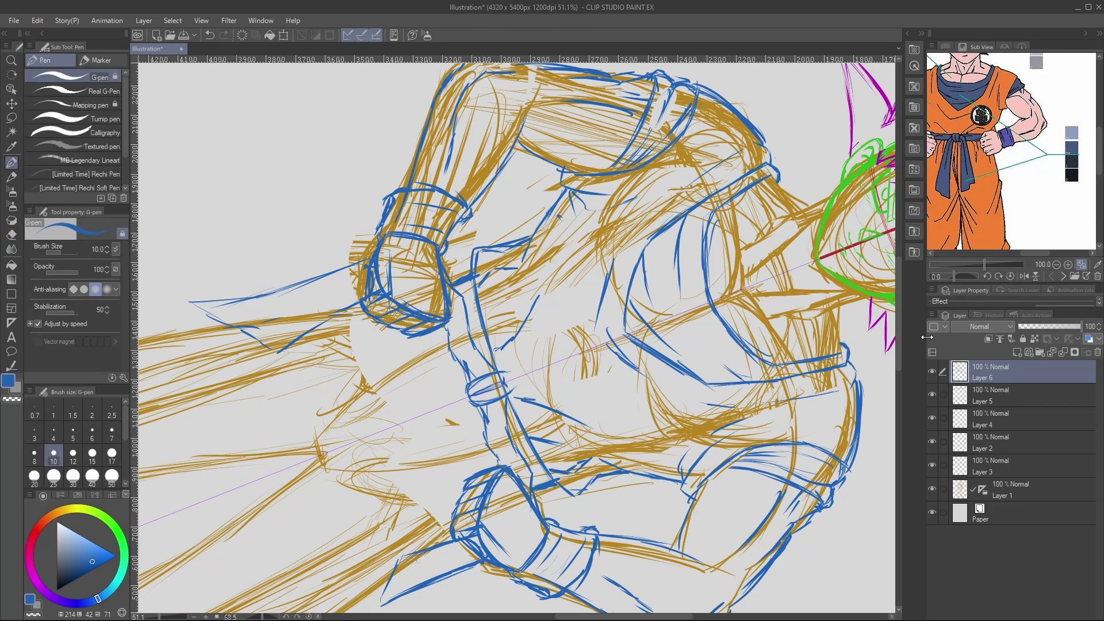
{"action": "left_click", "coordinate": [945, 47]}
{"action": "left_click", "coordinate": [1072, 276]}
{"action": "key", "text": "ctrl+space"}
{"action": "left_click_drag", "start_coordinate": [687, 371], "coordinate": [753, 392]}
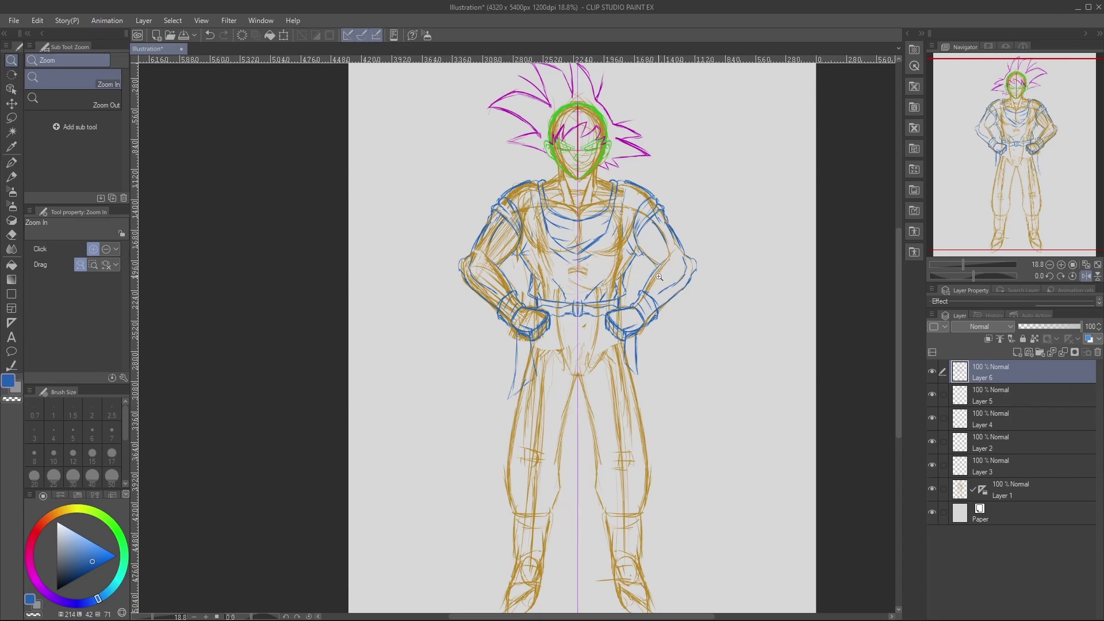
Examine the trousers and boots in the reference image and compare them with the sketched legs.
{"action": "left_click", "coordinate": [989, 47]}
{"action": "left_click", "coordinate": [581, 292]}
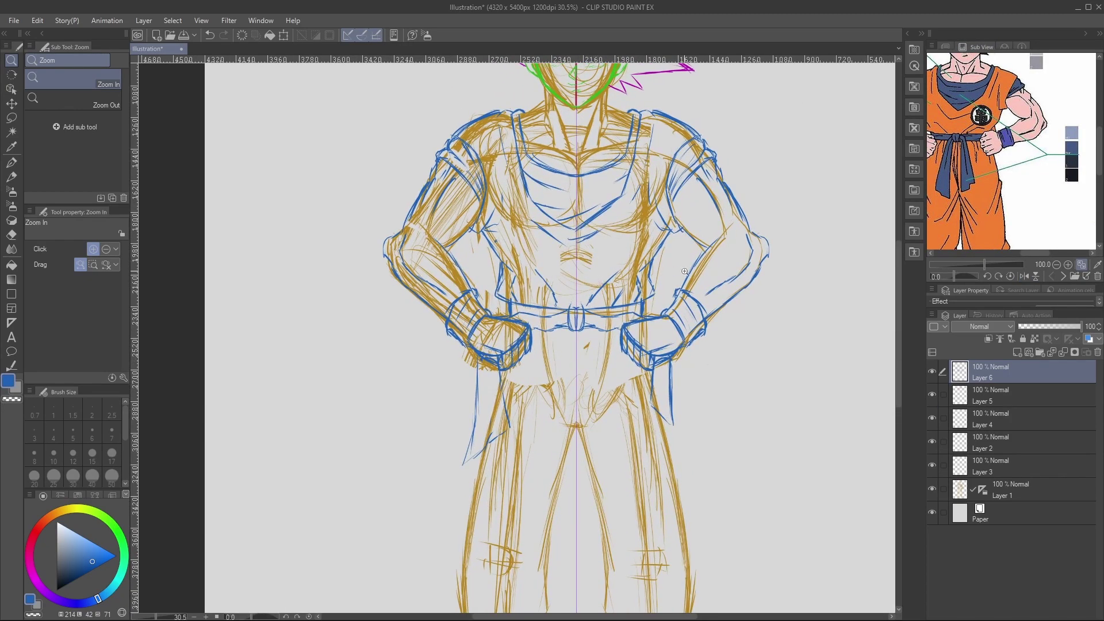
{"action": "left_click_drag", "start_coordinate": [900, 331], "coordinate": [899, 311]}
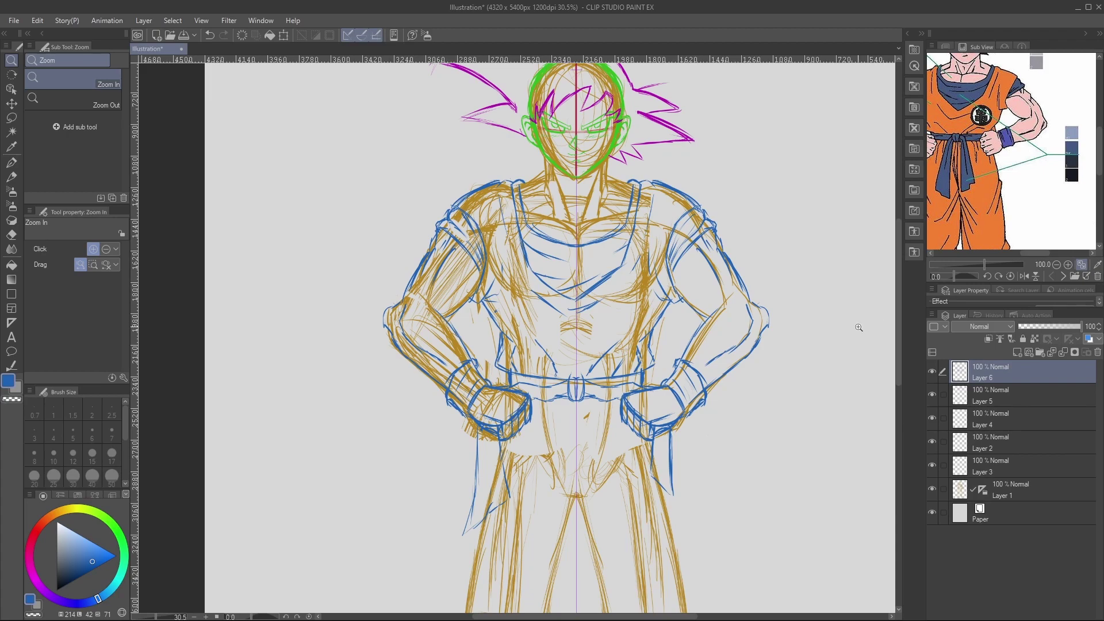
{"action": "left_click_drag", "start_coordinate": [1098, 166], "coordinate": [1099, 186]}
{"action": "left_click_drag", "start_coordinate": [1035, 255], "coordinate": [928, 256]}
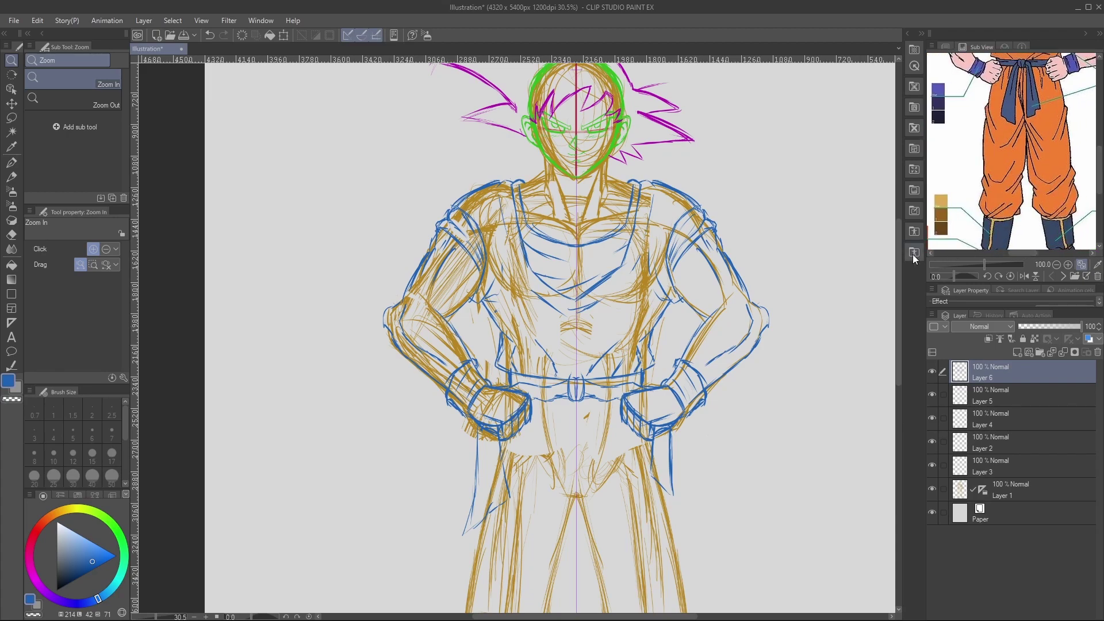
{"action": "scroll", "coordinate": [898, 302], "scroll_direction": "down", "scroll_amount": 2}
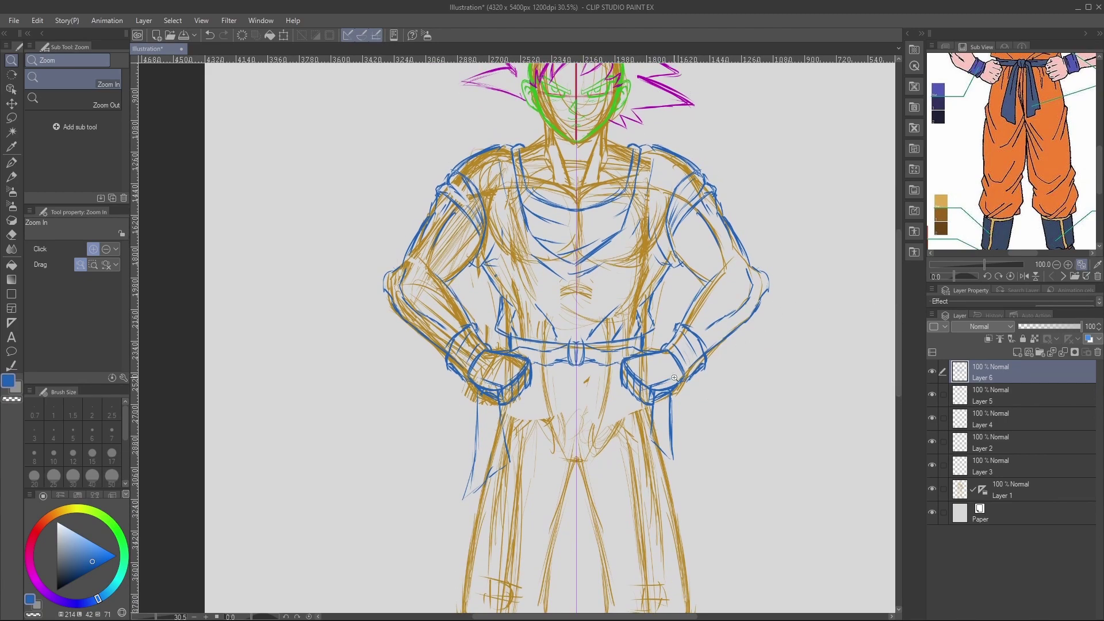
{"action": "left_click_drag", "start_coordinate": [656, 425], "coordinate": [598, 429]}
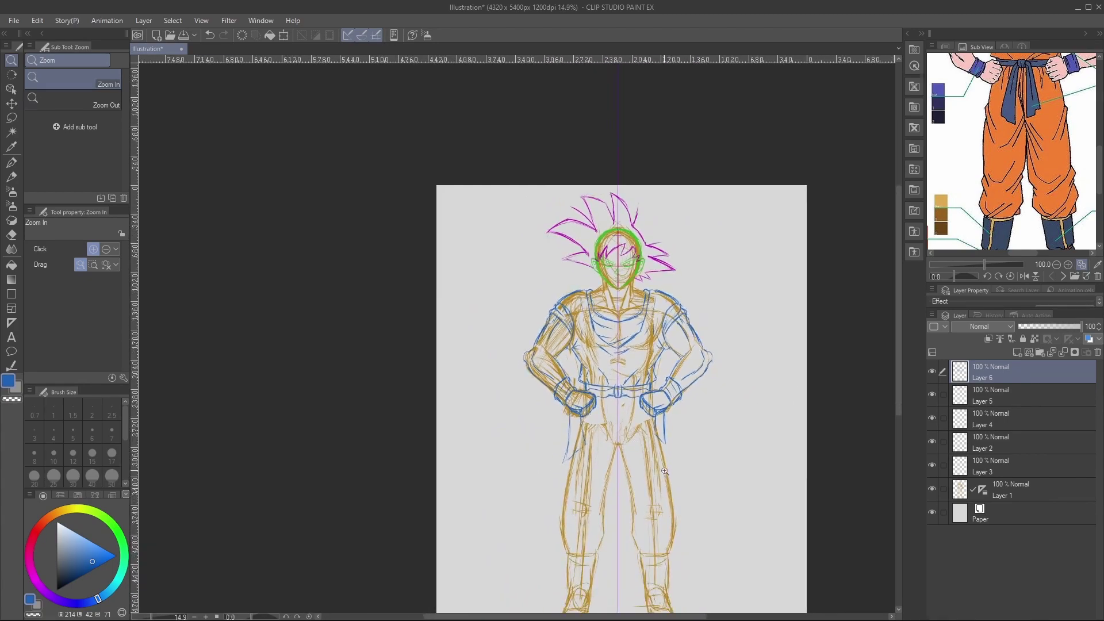
{"action": "left_click_drag", "start_coordinate": [678, 473], "coordinate": [696, 482]}
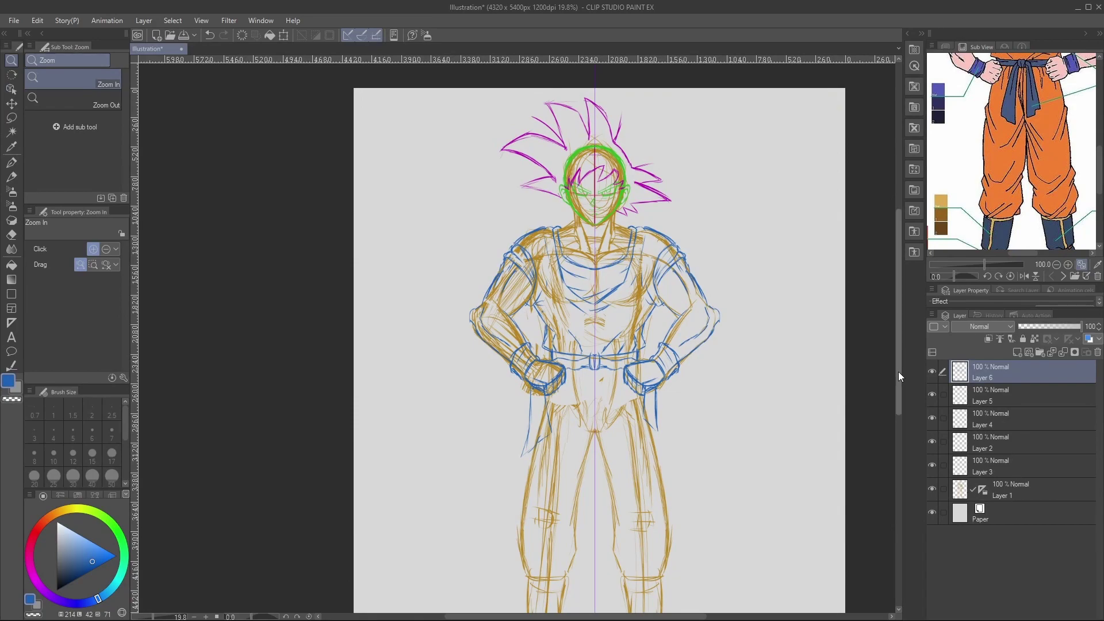
{"action": "left_click_drag", "start_coordinate": [898, 372], "coordinate": [898, 384]}
{"action": "key", "text": "p"}
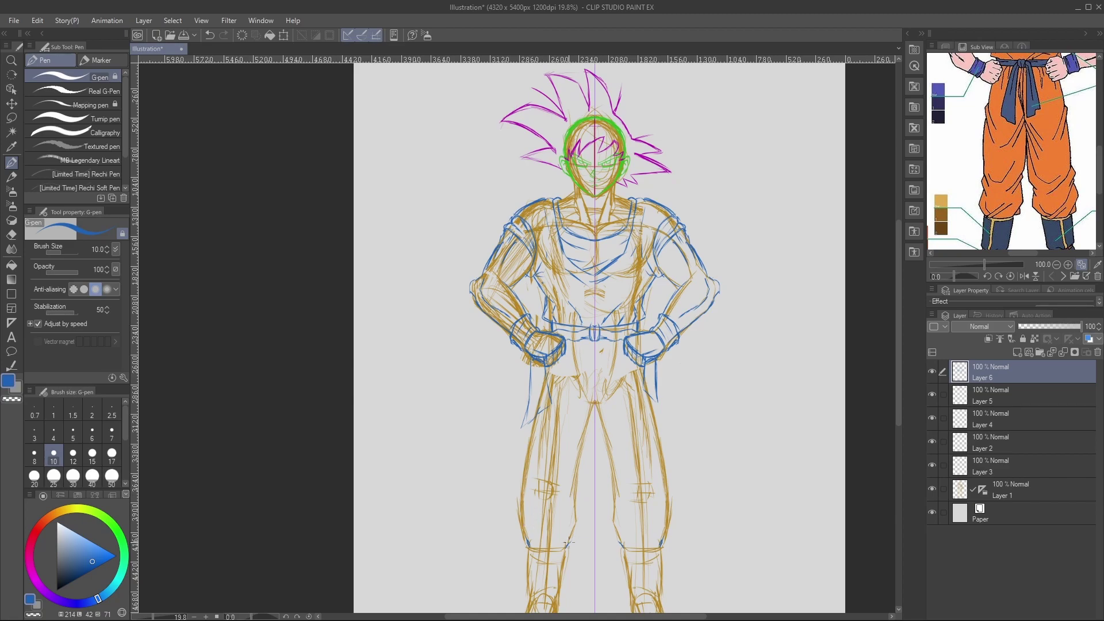
Outline the inner edges of both trouser legs in blue, from the boot tops up to the crotch.
{"action": "left_click_drag", "start_coordinate": [568, 544], "coordinate": [578, 470]}
{"action": "left_click_drag", "start_coordinate": [613, 490], "coordinate": [586, 444]}
{"action": "left_click_drag", "start_coordinate": [611, 495], "coordinate": [591, 418]}
{"action": "left_click_drag", "start_coordinate": [603, 464], "coordinate": [594, 405]}
{"action": "left_click_drag", "start_coordinate": [589, 415], "coordinate": [595, 402]}
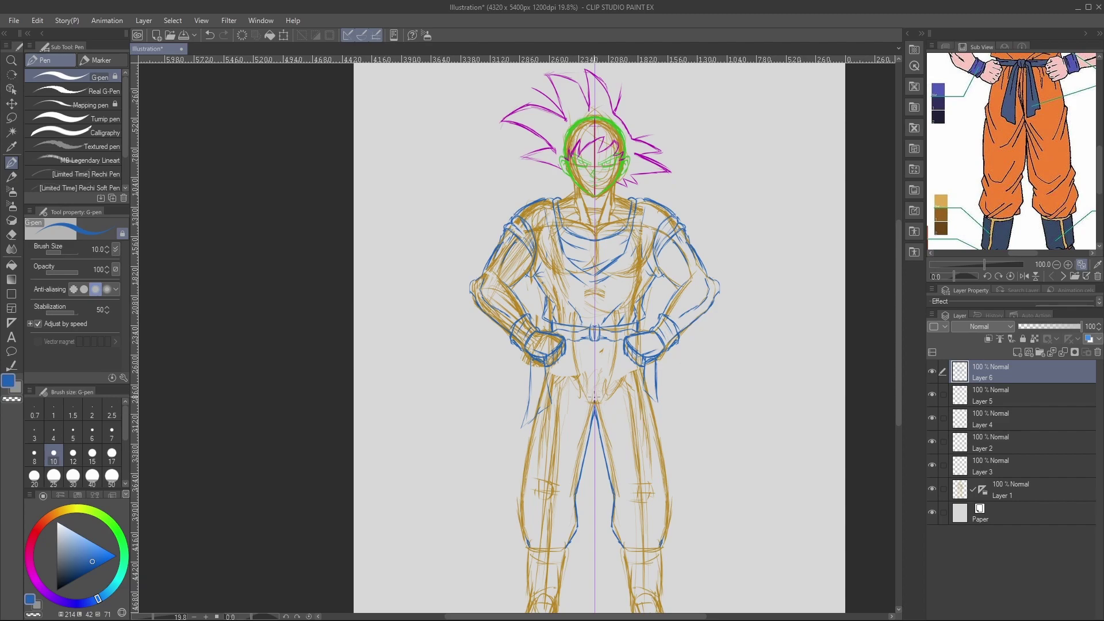
Add fold lines fanning up from the crotch of the trousers toward the belt.
{"action": "mouse_move", "coordinate": [598, 406]}
{"action": "left_mouse_down"}
{"action": "mouse_move", "coordinate": [601, 380]}
{"action": "mouse_move", "coordinate": [588, 380]}
{"action": "left_mouse_up"}
{"action": "mouse_move", "coordinate": [599, 402]}
{"action": "left_mouse_down"}
{"action": "mouse_move", "coordinate": [590, 375]}
{"action": "mouse_move", "coordinate": [608, 368]}
{"action": "left_mouse_up"}
{"action": "mouse_move", "coordinate": [589, 407]}
{"action": "left_mouse_down"}
{"action": "mouse_move", "coordinate": [582, 369]}
{"action": "mouse_move", "coordinate": [596, 345]}
{"action": "left_mouse_up"}
{"action": "left_click_drag", "start_coordinate": [592, 361], "coordinate": [586, 339]}
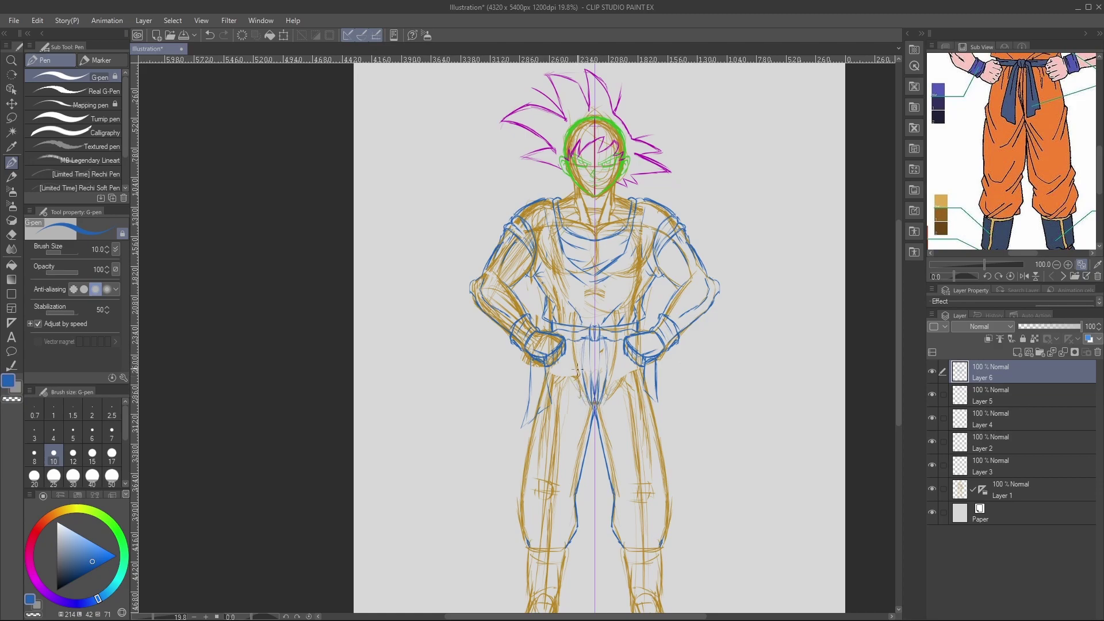
Sketch a small practice example of converging cloth folds in the empty space beside the hips.
{"action": "mouse_move", "coordinate": [706, 372]}
{"action": "left_mouse_down"}
{"action": "mouse_move", "coordinate": [723, 388]}
{"action": "mouse_move", "coordinate": [738, 372]}
{"action": "mouse_move", "coordinate": [708, 361]}
{"action": "mouse_move", "coordinate": [719, 397]}
{"action": "mouse_move", "coordinate": [722, 359]}
{"action": "left_mouse_up"}
{"action": "key", "text": "ctrl+z"}
{"action": "mouse_move", "coordinate": [717, 397]}
{"action": "left_mouse_down"}
{"action": "mouse_move", "coordinate": [714, 359]}
{"action": "mouse_move", "coordinate": [729, 351]}
{"action": "mouse_move", "coordinate": [702, 352]}
{"action": "left_mouse_up"}
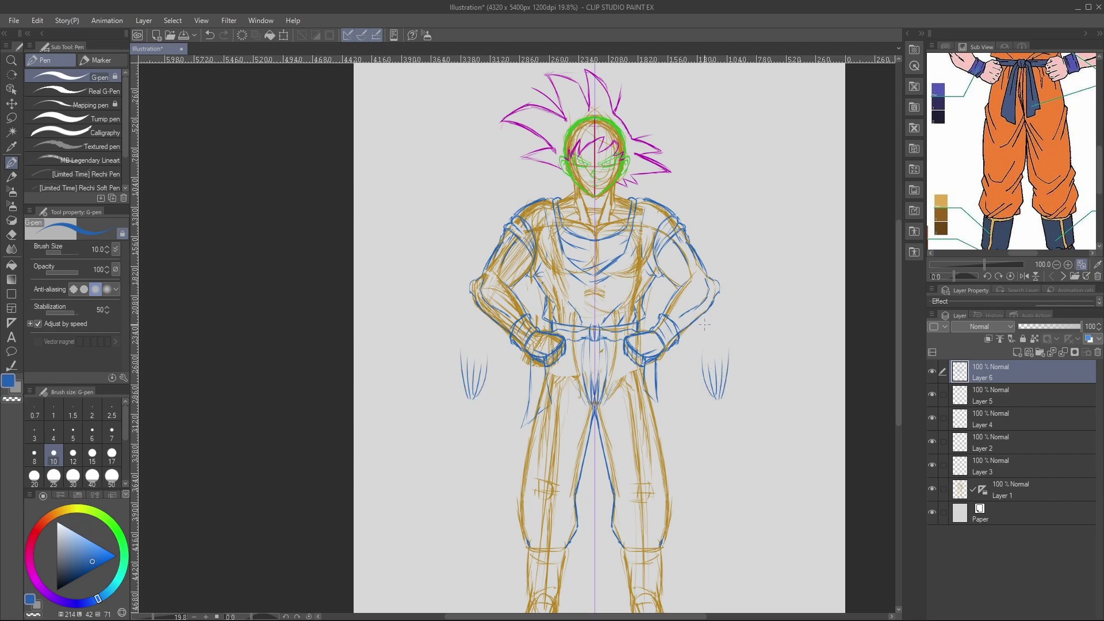
{"action": "mouse_move", "coordinate": [717, 395]}
{"action": "left_mouse_down"}
{"action": "mouse_move", "coordinate": [706, 413]}
{"action": "mouse_move", "coordinate": [730, 411]}
{"action": "left_mouse_up"}
{"action": "key", "text": "ctrl+z"}
{"action": "key", "text": "ctrl+z"}
{"action": "mouse_move", "coordinate": [718, 398]}
{"action": "left_mouse_down"}
{"action": "mouse_move", "coordinate": [706, 426]}
{"action": "mouse_move", "coordinate": [728, 415]}
{"action": "mouse_move", "coordinate": [702, 389]}
{"action": "left_mouse_up"}
{"action": "left_click_drag", "start_coordinate": [724, 402], "coordinate": [733, 381]}
Sketch a rough practice leg beside the figure, with a round joint and loose cloth gathering at its lower end.
{"action": "mouse_move", "coordinate": [777, 334]}
{"action": "left_mouse_down"}
{"action": "mouse_move", "coordinate": [805, 345]}
{"action": "mouse_move", "coordinate": [776, 368]}
{"action": "mouse_move", "coordinate": [751, 451]}
{"action": "left_mouse_up"}
{"action": "mouse_move", "coordinate": [803, 366]}
{"action": "left_mouse_down"}
{"action": "mouse_move", "coordinate": [776, 429]}
{"action": "mouse_move", "coordinate": [816, 436]}
{"action": "mouse_move", "coordinate": [767, 460]}
{"action": "mouse_move", "coordinate": [775, 432]}
{"action": "left_mouse_up"}
{"action": "left_click_drag", "start_coordinate": [749, 438], "coordinate": [779, 421]}
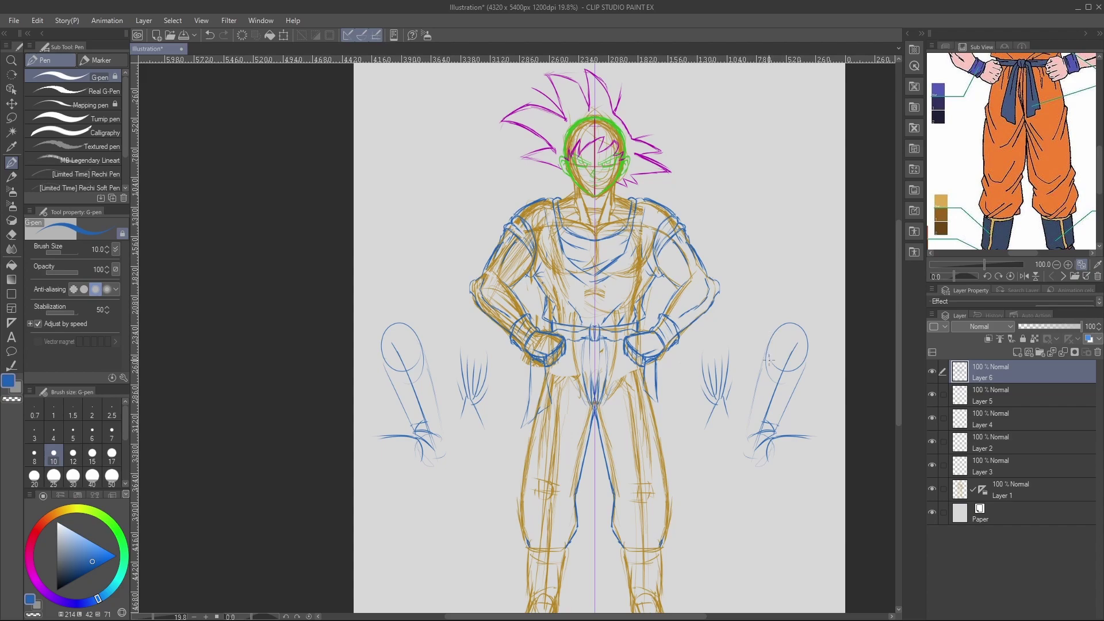
{"action": "mouse_move", "coordinate": [762, 357]}
{"action": "left_mouse_down"}
{"action": "mouse_move", "coordinate": [775, 286]}
{"action": "mouse_move", "coordinate": [813, 348]}
{"action": "left_mouse_up"}
{"action": "mouse_move", "coordinate": [746, 325]}
{"action": "left_mouse_down"}
{"action": "mouse_move", "coordinate": [733, 441]}
{"action": "mouse_move", "coordinate": [750, 444]}
{"action": "left_mouse_up"}
{"action": "left_click_drag", "start_coordinate": [742, 323], "coordinate": [736, 349]}
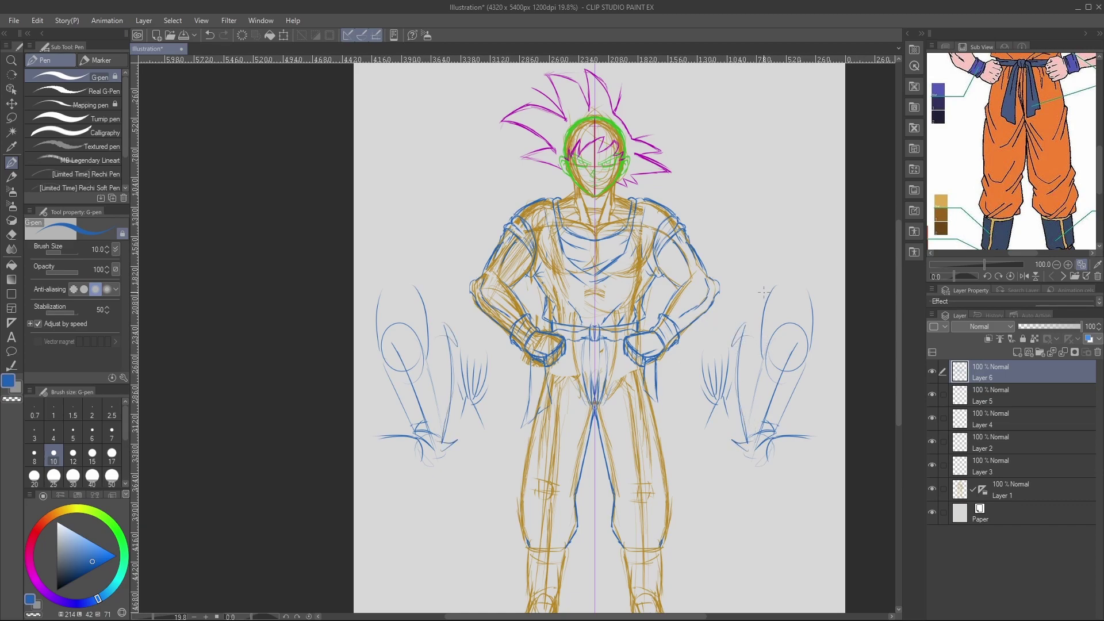
Erase the practice cloth sketches and their mirrored copies on both sides of the figure.
{"action": "key", "text": "e"}
{"action": "mouse_move", "coordinate": [788, 271]}
{"action": "left_mouse_down"}
{"action": "mouse_move", "coordinate": [719, 390]}
{"action": "mouse_move", "coordinate": [749, 457]}
{"action": "mouse_move", "coordinate": [794, 397]}
{"action": "mouse_move", "coordinate": [757, 354]}
{"action": "left_mouse_up"}
{"action": "mouse_move", "coordinate": [472, 349]}
{"action": "left_mouse_down"}
{"action": "mouse_move", "coordinate": [468, 394]}
{"action": "mouse_move", "coordinate": [406, 451]}
{"action": "mouse_move", "coordinate": [424, 313]}
{"action": "left_mouse_up"}
{"action": "key", "text": "p"}
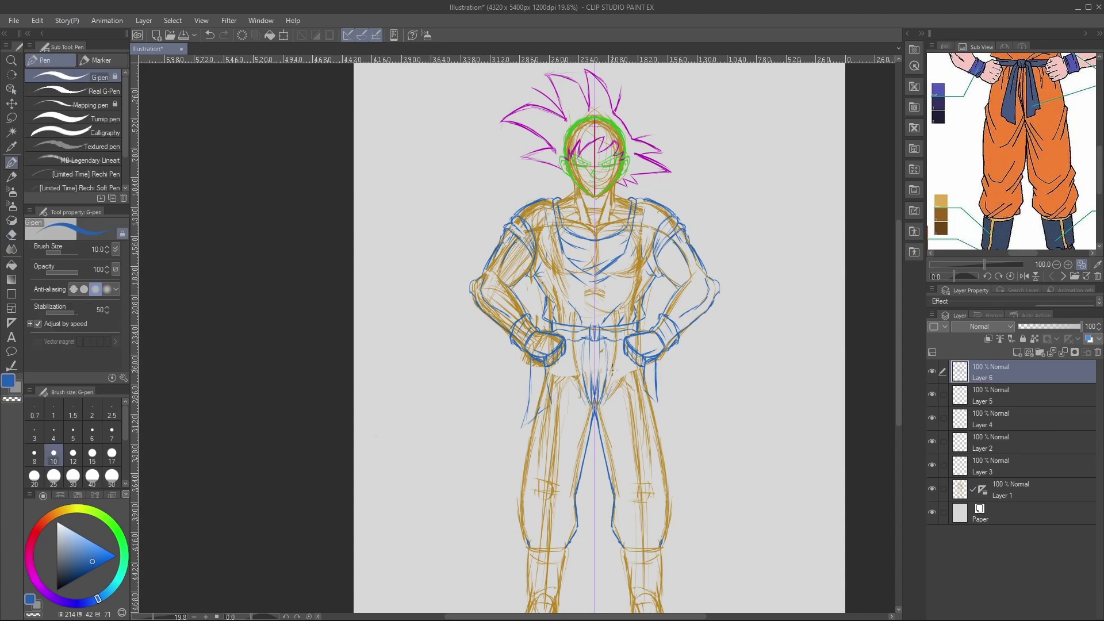
Outline the outer edges of the trouser legs, undoing the trial strokes around the thighs and knees.
{"action": "mouse_move", "coordinate": [518, 528]}
{"action": "left_mouse_down"}
{"action": "mouse_move", "coordinate": [526, 546]}
{"action": "mouse_move", "coordinate": [525, 501]}
{"action": "left_mouse_up"}
{"action": "mouse_move", "coordinate": [555, 486]}
{"action": "left_mouse_down"}
{"action": "mouse_move", "coordinate": [579, 407]}
{"action": "mouse_move", "coordinate": [570, 454]}
{"action": "left_mouse_up"}
{"action": "key", "text": "ctrl+z"}
{"action": "left_click_drag", "start_coordinate": [577, 442], "coordinate": [564, 474]}
{"action": "left_click_drag", "start_coordinate": [589, 406], "coordinate": [562, 471]}
{"action": "key", "text": "ctrl+z"}
{"action": "key", "text": "ctrl+z"}
{"action": "key", "text": "ctrl+z"}
{"action": "key", "text": "ctrl+z"}
{"action": "key", "text": "ctrl+z"}
{"action": "left_click_drag", "start_coordinate": [536, 424], "coordinate": [520, 483]}
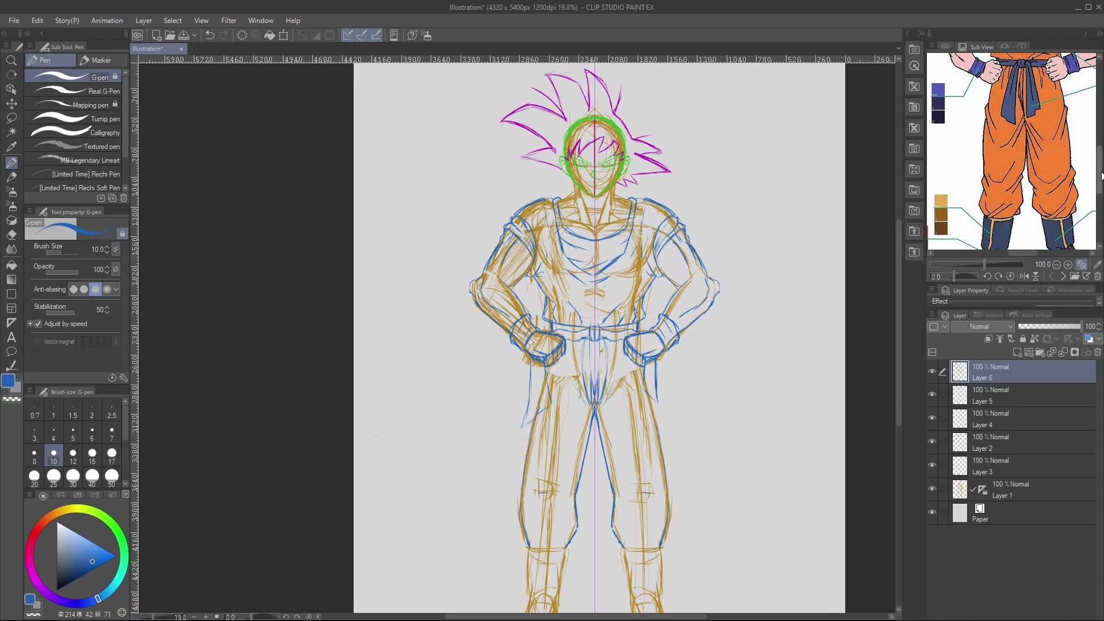
Following the boots in the reference image, draw the trouser cuffs below the calves and the boot shafts down to the ankles.
{"action": "left_click_drag", "start_coordinate": [1101, 172], "coordinate": [1102, 194]}
{"action": "left_click_drag", "start_coordinate": [899, 304], "coordinate": [898, 353]}
{"action": "key", "text": "ctrl+space"}
{"action": "left_click_drag", "start_coordinate": [643, 472], "coordinate": [658, 471]}
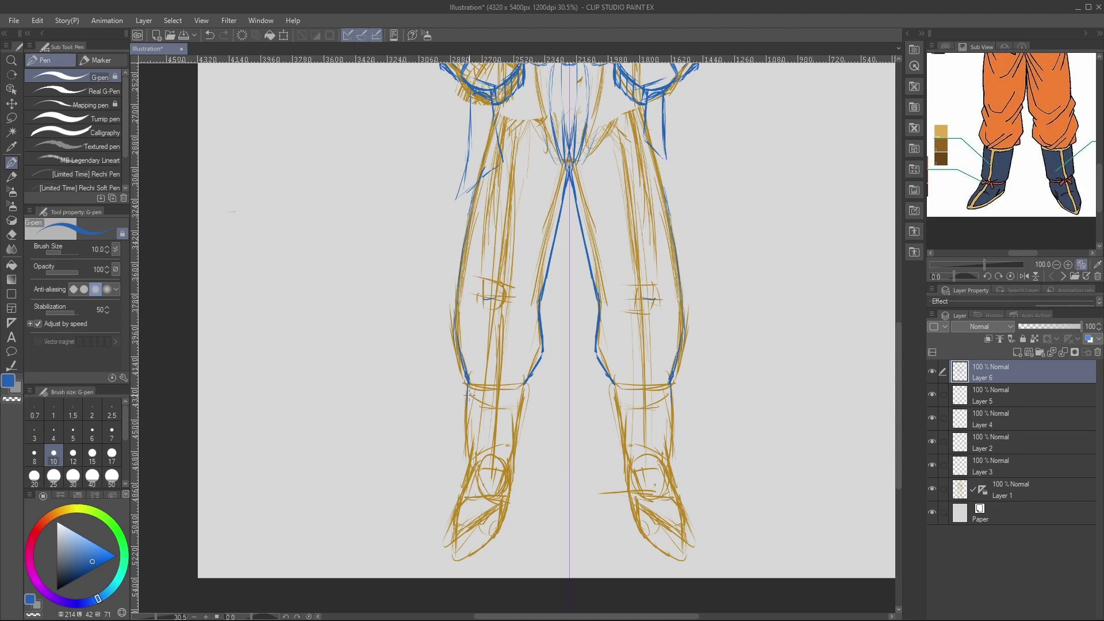
{"action": "key", "text": "ctrl+z"}
{"action": "left_click_drag", "start_coordinate": [468, 384], "coordinate": [523, 386]}
{"action": "mouse_move", "coordinate": [472, 380]}
{"action": "left_mouse_down"}
{"action": "mouse_move", "coordinate": [505, 390]}
{"action": "mouse_move", "coordinate": [467, 412]}
{"action": "mouse_move", "coordinate": [467, 455]}
{"action": "left_mouse_up"}
{"action": "left_click_drag", "start_coordinate": [524, 389], "coordinate": [517, 447]}
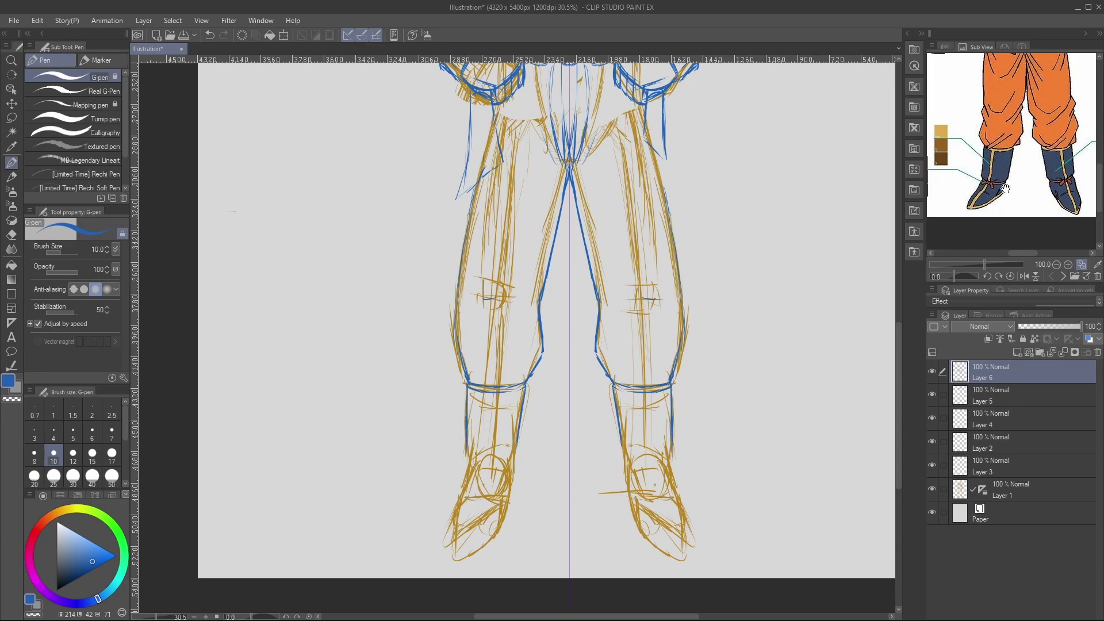
{"action": "mouse_move", "coordinate": [517, 446]}
{"action": "left_mouse_down"}
{"action": "mouse_move", "coordinate": [484, 471]}
{"action": "mouse_move", "coordinate": [516, 466]}
{"action": "left_mouse_up"}
Sketch a proportion guide beside the full figure: a vertical line with a head circle and cross marks at head, middle and lower end.
{"action": "left_click_drag", "start_coordinate": [741, 393], "coordinate": [799, 395]}
{"action": "key", "text": "ctrl+z"}
{"action": "key", "text": "/"}
{"action": "left_click_drag", "start_coordinate": [820, 332], "coordinate": [690, 328]}
{"action": "left_click_drag", "start_coordinate": [815, 301], "coordinate": [875, 288]}
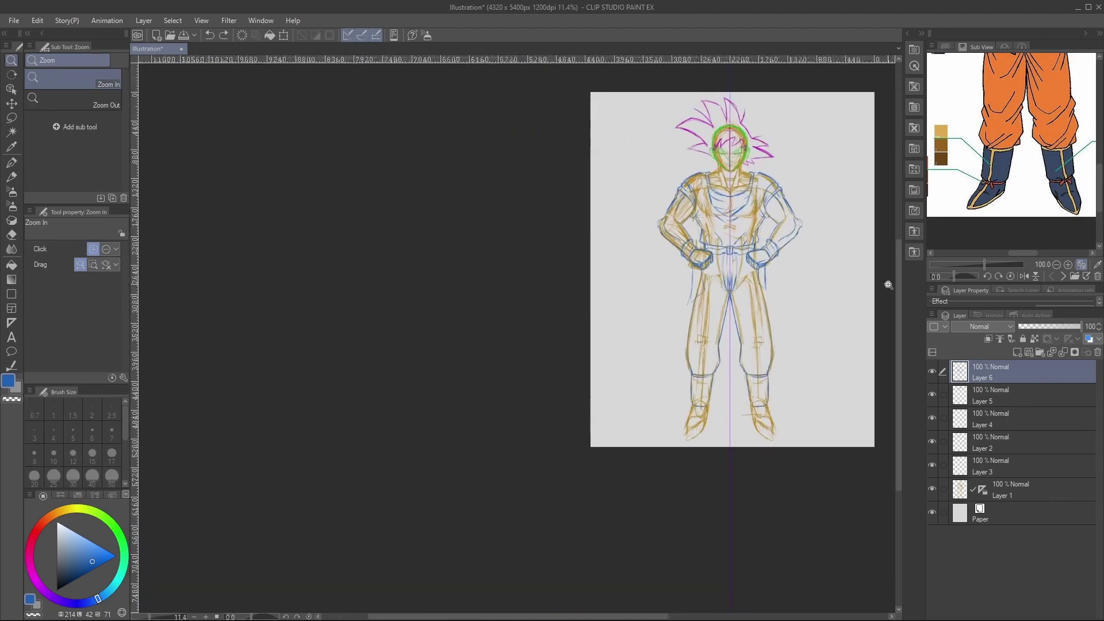
{"action": "left_click", "coordinate": [946, 47]}
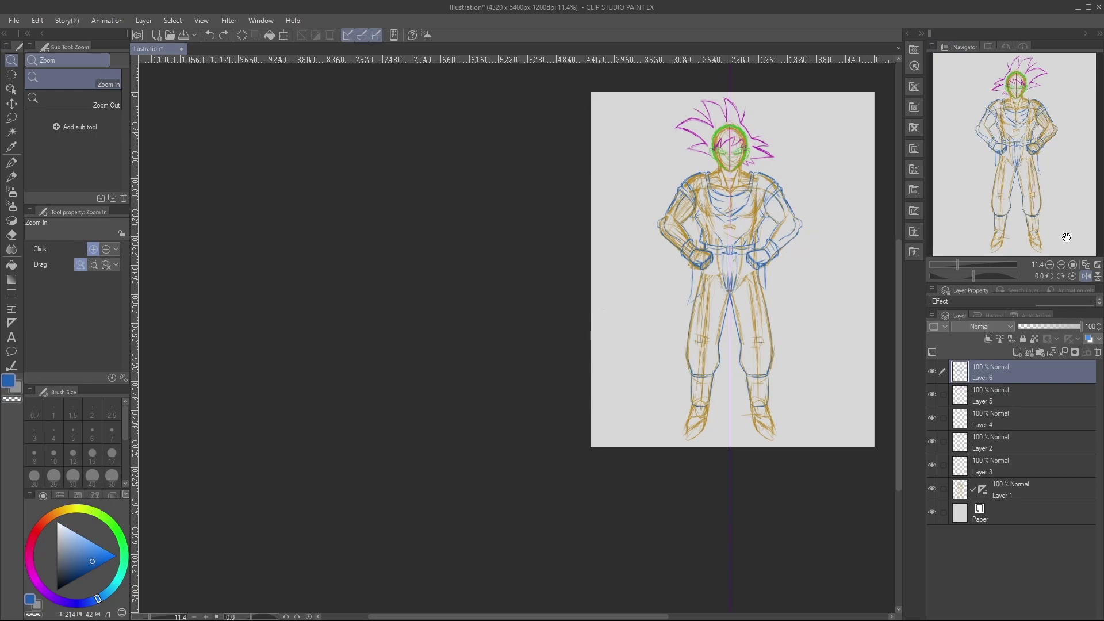
{"action": "left_click", "coordinate": [1097, 264]}
{"action": "key", "text": "p"}
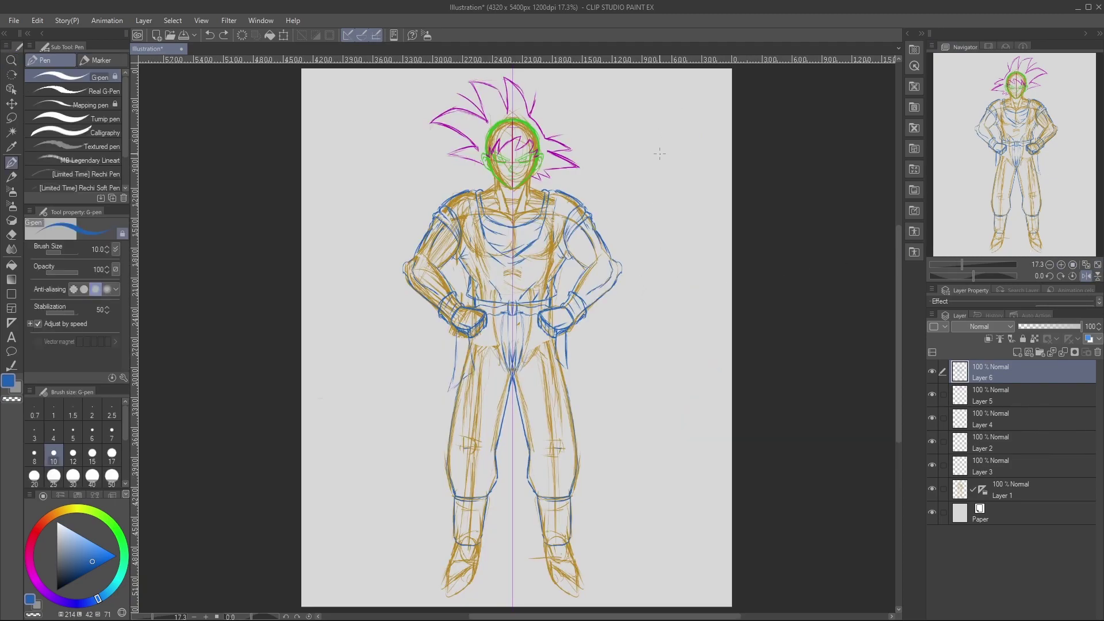
{"action": "mouse_move", "coordinate": [653, 142]}
{"action": "left_mouse_down"}
{"action": "mouse_move", "coordinate": [709, 137]}
{"action": "mouse_move", "coordinate": [718, 151]}
{"action": "mouse_move", "coordinate": [709, 139]}
{"action": "left_mouse_up"}
{"action": "left_click_drag", "start_coordinate": [675, 100], "coordinate": [666, 482]}
{"action": "mouse_move", "coordinate": [634, 152]}
{"action": "left_mouse_down"}
{"action": "mouse_move", "coordinate": [715, 150]}
{"action": "mouse_move", "coordinate": [668, 164]}
{"action": "mouse_move", "coordinate": [682, 123]}
{"action": "left_mouse_up"}
{"action": "left_click_drag", "start_coordinate": [631, 283], "coordinate": [706, 280]}
{"action": "key", "text": "ctrl+z"}
{"action": "left_click_drag", "start_coordinate": [634, 288], "coordinate": [711, 286]}
{"action": "mouse_move", "coordinate": [632, 463]}
{"action": "left_mouse_down"}
{"action": "mouse_move", "coordinate": [660, 473]}
{"action": "mouse_move", "coordinate": [713, 469]}
{"action": "mouse_move", "coordinate": [720, 456]}
{"action": "left_mouse_up"}
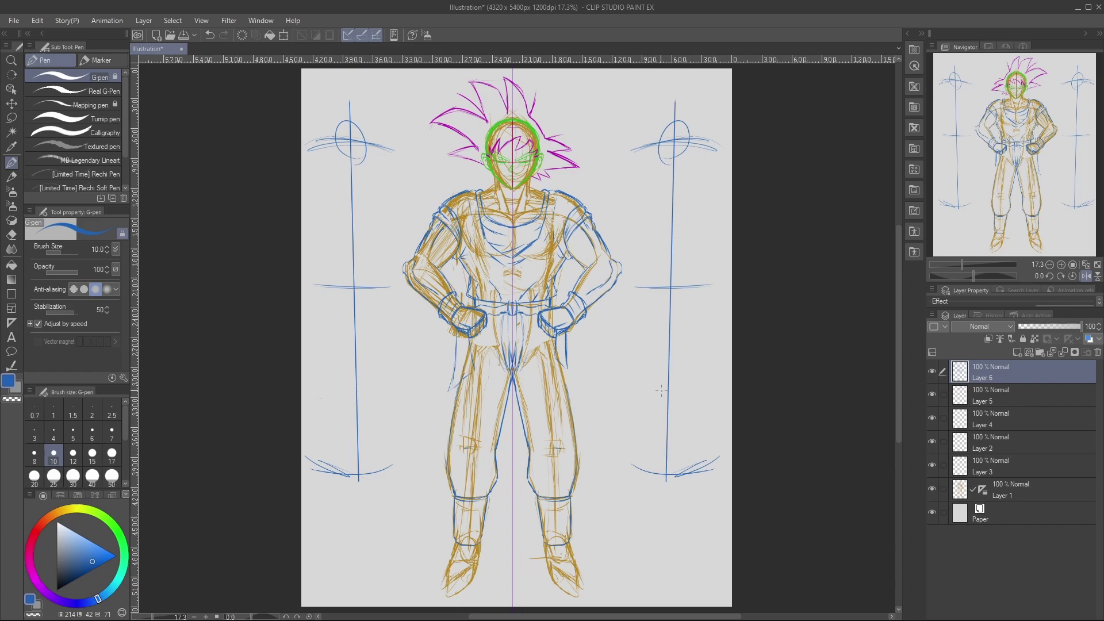
Erase the proportion guide and its mirrored copy beside the figure.
{"action": "key", "text": "e"}
{"action": "mouse_move", "coordinate": [623, 413]}
{"action": "left_mouse_down"}
{"action": "mouse_move", "coordinate": [643, 466]}
{"action": "mouse_move", "coordinate": [685, 447]}
{"action": "mouse_move", "coordinate": [705, 456]}
{"action": "mouse_move", "coordinate": [672, 384]}
{"action": "mouse_move", "coordinate": [660, 290]}
{"action": "mouse_move", "coordinate": [667, 331]}
{"action": "mouse_move", "coordinate": [698, 299]}
{"action": "mouse_move", "coordinate": [688, 116]}
{"action": "mouse_move", "coordinate": [681, 127]}
{"action": "mouse_move", "coordinate": [722, 167]}
{"action": "left_mouse_up"}
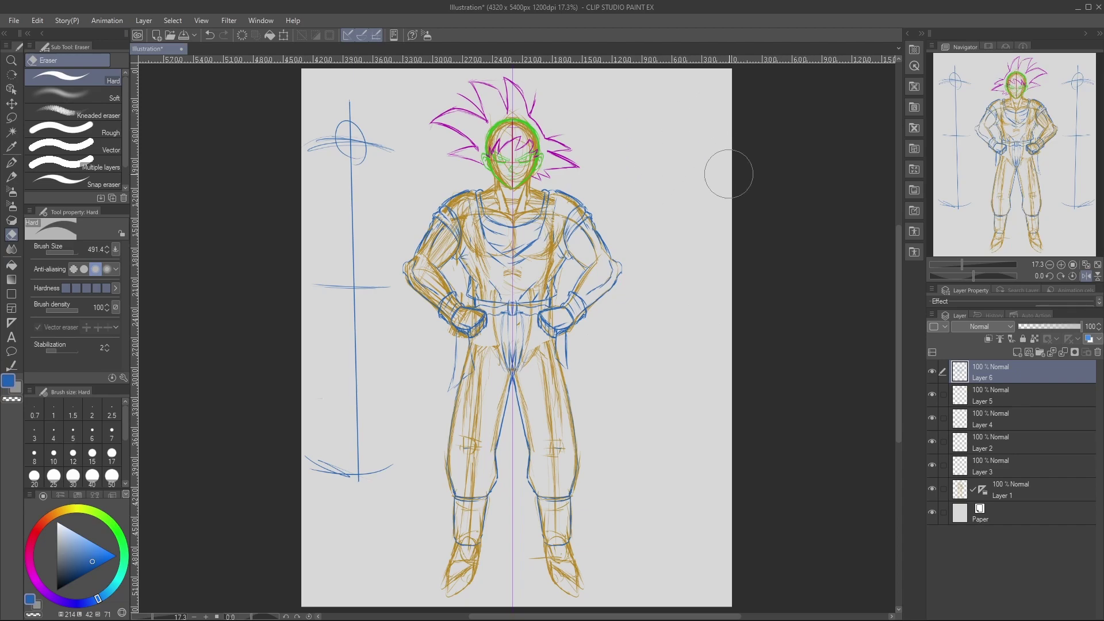
{"action": "mouse_move", "coordinate": [349, 88]}
{"action": "left_mouse_down"}
{"action": "mouse_move", "coordinate": [329, 137]}
{"action": "mouse_move", "coordinate": [363, 196]}
{"action": "mouse_move", "coordinate": [362, 269]}
{"action": "mouse_move", "coordinate": [374, 270]}
{"action": "mouse_move", "coordinate": [352, 268]}
{"action": "mouse_move", "coordinate": [331, 285]}
{"action": "mouse_move", "coordinate": [372, 378]}
{"action": "mouse_move", "coordinate": [316, 501]}
{"action": "mouse_move", "coordinate": [378, 504]}
{"action": "left_mouse_up"}
Bring back the boot reference and reinforce the ankle bands at the lower end of the boot shafts.
{"action": "key", "text": "ctrl+space"}
{"action": "left_click_drag", "start_coordinate": [513, 532], "coordinate": [448, 532]}
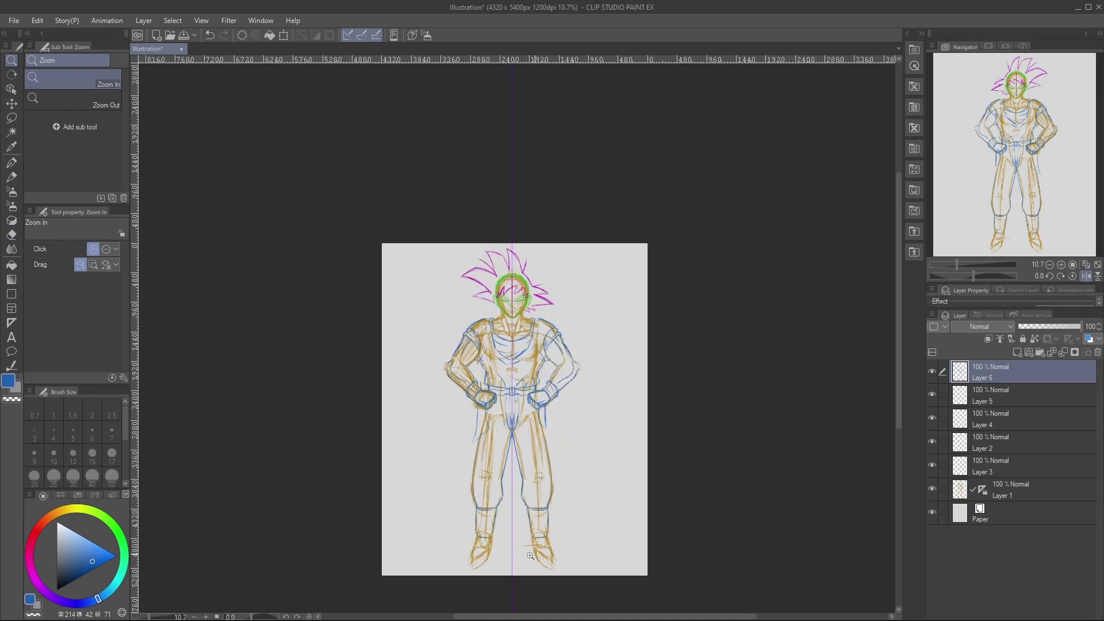
{"action": "left_click_drag", "start_coordinate": [530, 554], "coordinate": [680, 397]}
{"action": "left_click", "coordinate": [988, 47]}
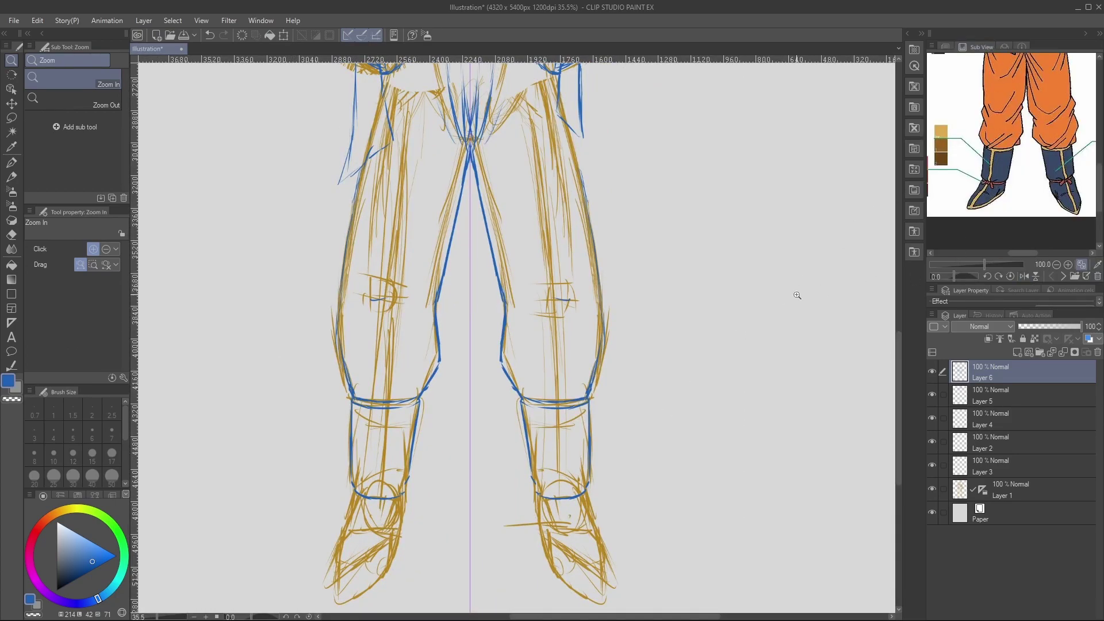
{"action": "key", "text": "p"}
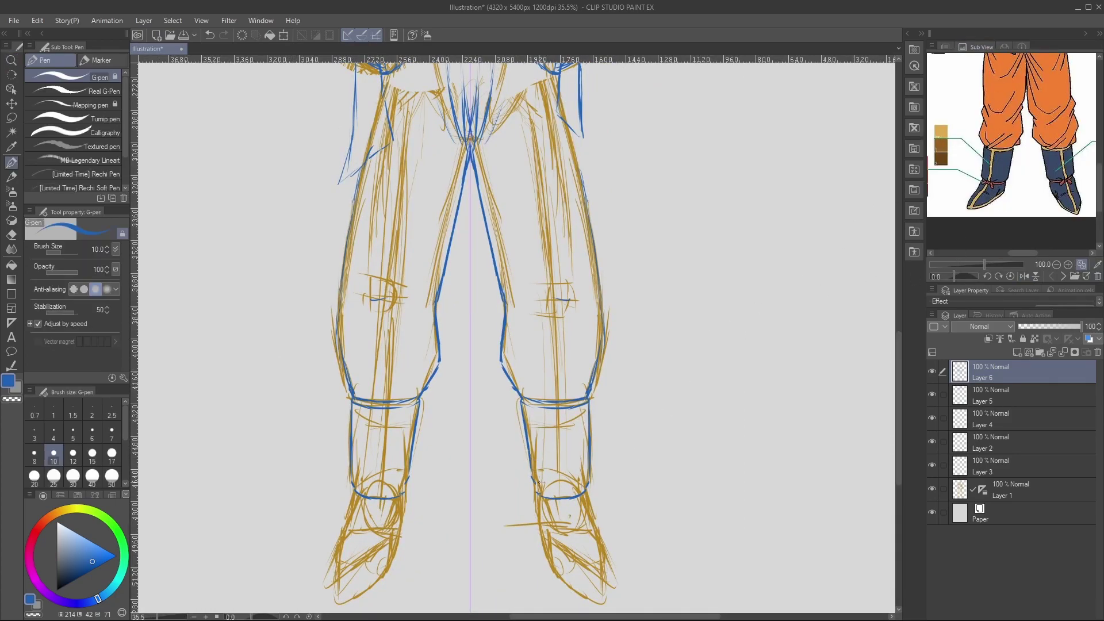
{"action": "mouse_move", "coordinate": [533, 484]}
{"action": "left_mouse_down"}
{"action": "mouse_move", "coordinate": [529, 462]}
{"action": "mouse_move", "coordinate": [533, 484]}
{"action": "left_mouse_up"}
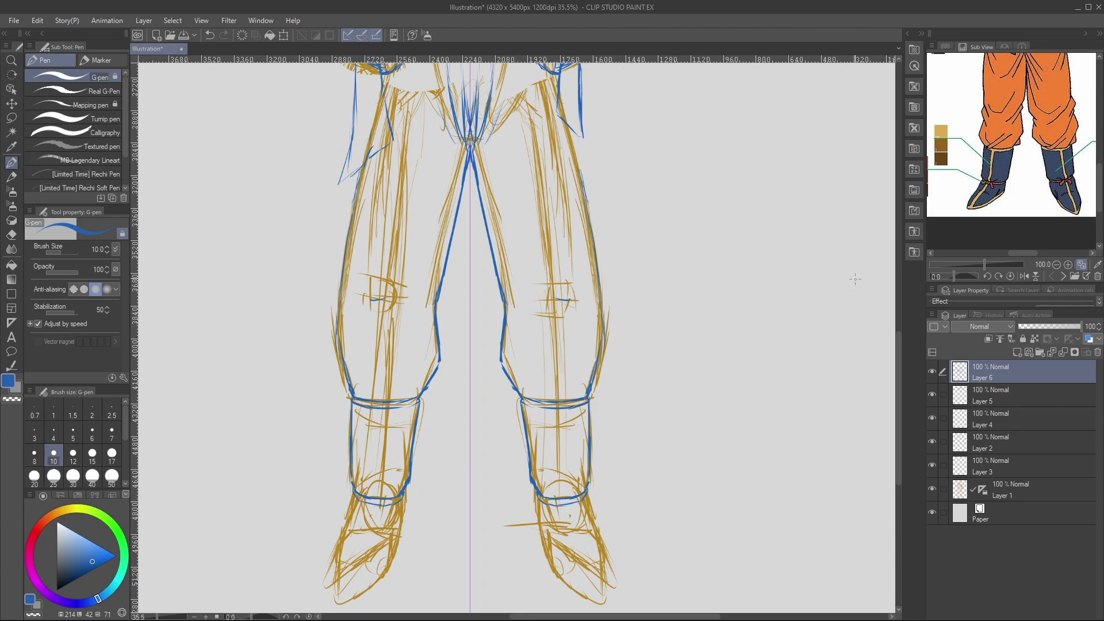
Sketch a small practice bow knot beside the boots, then erase it and its mirrored copy.
{"action": "mouse_move", "coordinate": [672, 421]}
{"action": "left_mouse_down"}
{"action": "mouse_move", "coordinate": [670, 442]}
{"action": "mouse_move", "coordinate": [682, 439]}
{"action": "mouse_move", "coordinate": [647, 442]}
{"action": "mouse_move", "coordinate": [693, 452]}
{"action": "left_mouse_up"}
{"action": "left_click_drag", "start_coordinate": [681, 442], "coordinate": [685, 450]}
{"action": "left_click_drag", "start_coordinate": [690, 456], "coordinate": [694, 451]}
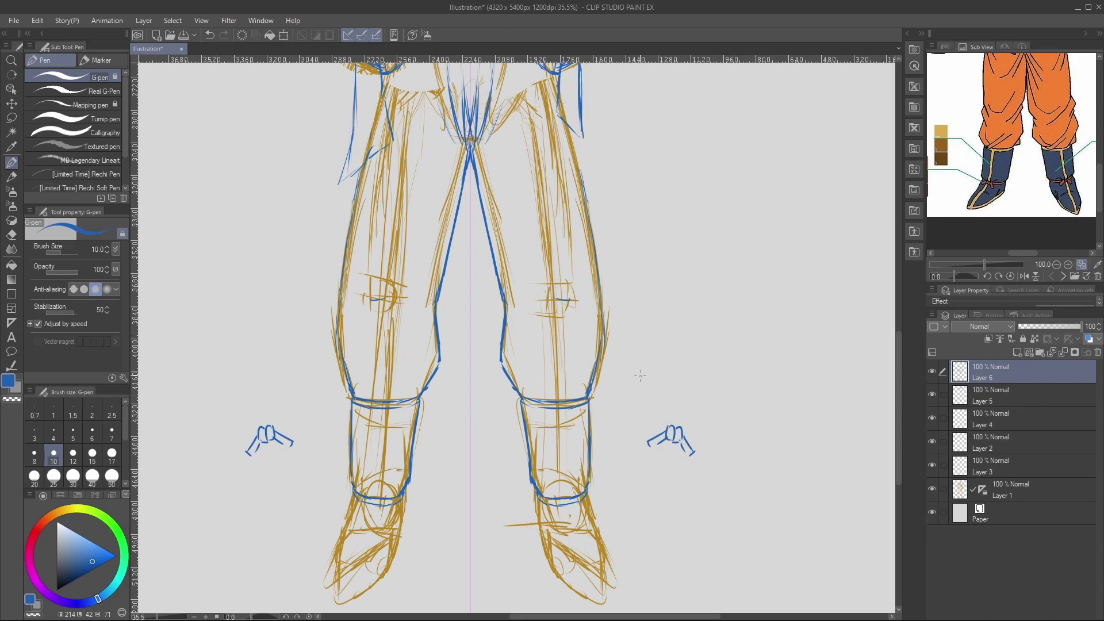
{"action": "key", "text": "e"}
{"action": "left_click_drag", "start_coordinate": [653, 395], "coordinate": [671, 419]}
{"action": "left_click_drag", "start_coordinate": [266, 437], "coordinate": [254, 465]}
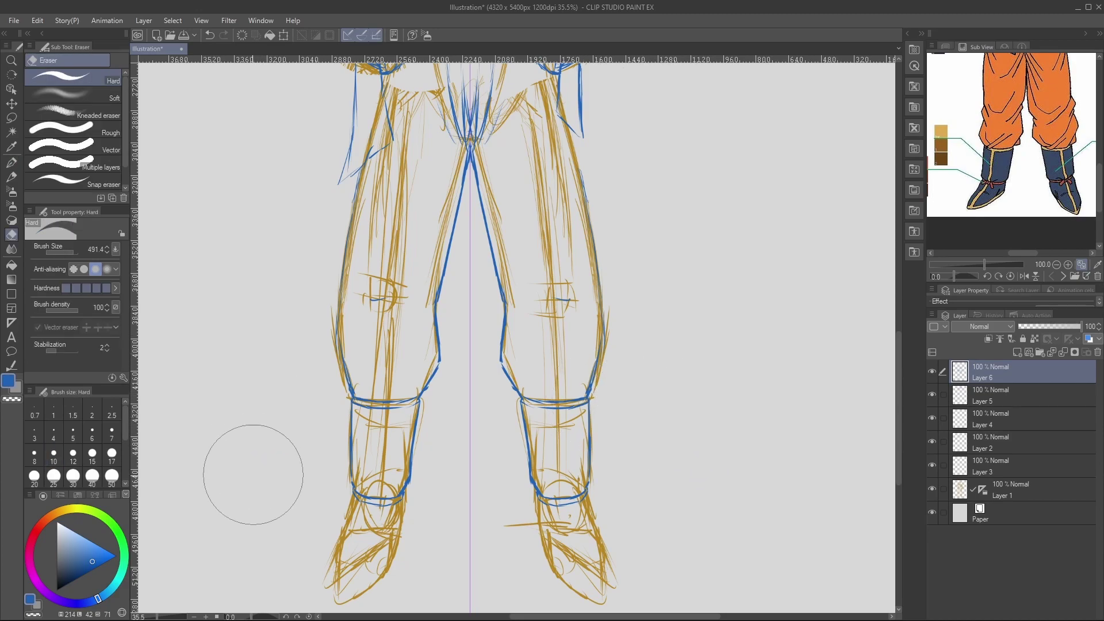
Draw a small bow knot on each ankle band and start the inner edge of the boot feet.
{"action": "key", "text": "p"}
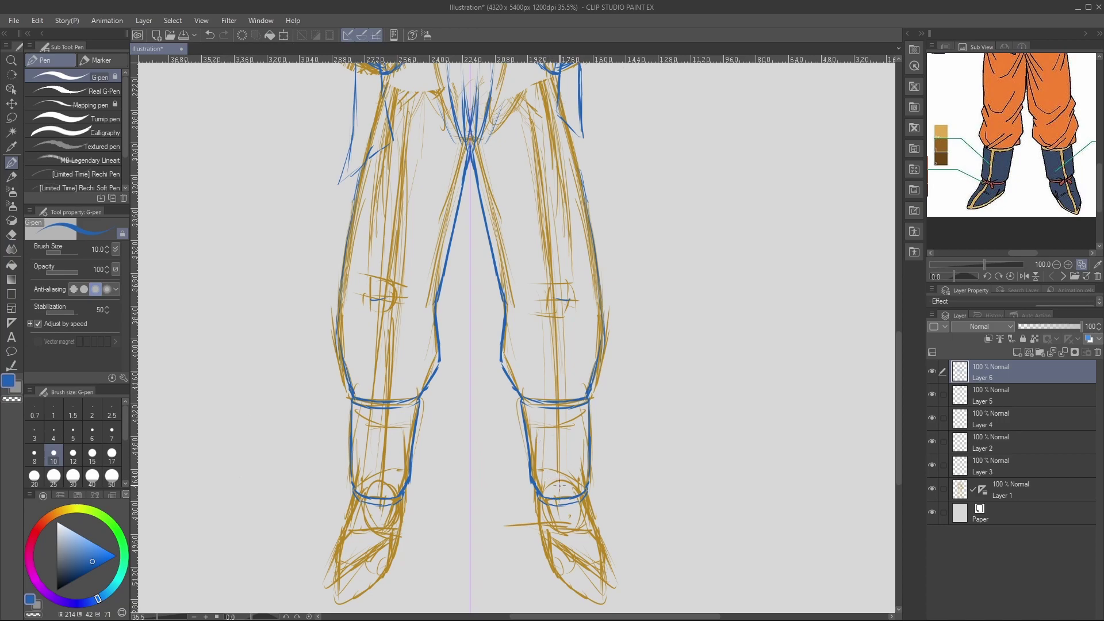
{"action": "mouse_move", "coordinate": [554, 499]}
{"action": "left_mouse_down"}
{"action": "mouse_move", "coordinate": [570, 507]}
{"action": "mouse_move", "coordinate": [551, 514]}
{"action": "mouse_move", "coordinate": [569, 511]}
{"action": "left_mouse_up"}
{"action": "mouse_move", "coordinate": [559, 494]}
{"action": "left_mouse_down"}
{"action": "mouse_move", "coordinate": [536, 499]}
{"action": "mouse_move", "coordinate": [550, 557]}
{"action": "left_mouse_up"}
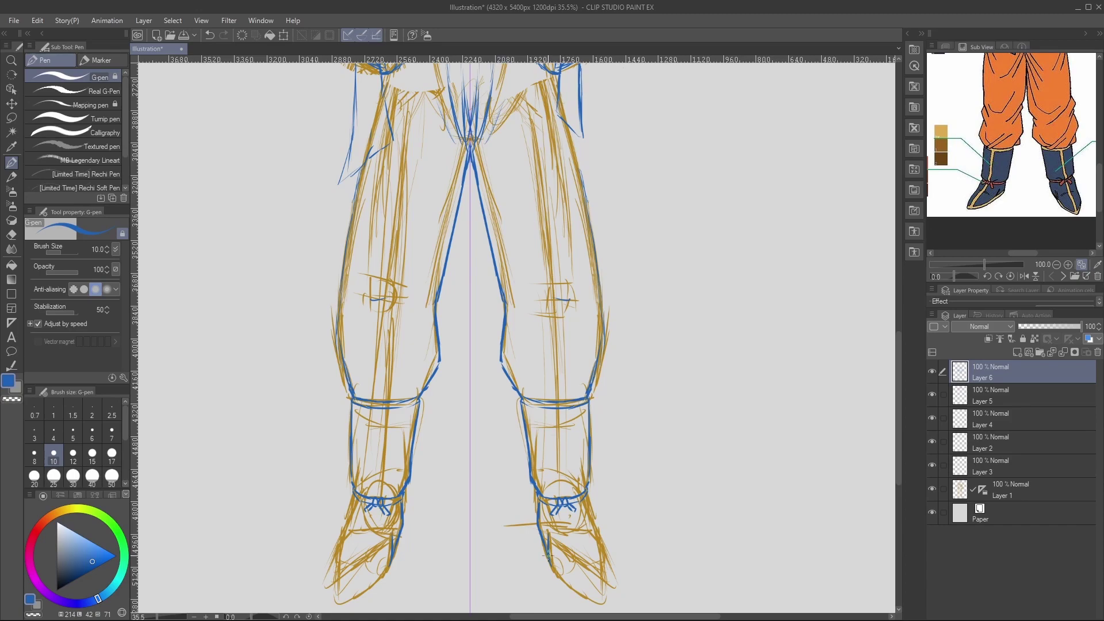
Outline the boot feet around the pointed toes and up the outer edges to the ankles, with short marks on the instep.
{"action": "left_click_drag", "start_coordinate": [548, 551], "coordinate": [562, 577]}
{"action": "mouse_move", "coordinate": [548, 552]}
{"action": "left_mouse_down"}
{"action": "mouse_move", "coordinate": [546, 522]}
{"action": "mouse_move", "coordinate": [552, 569]}
{"action": "mouse_move", "coordinate": [596, 604]}
{"action": "left_mouse_up"}
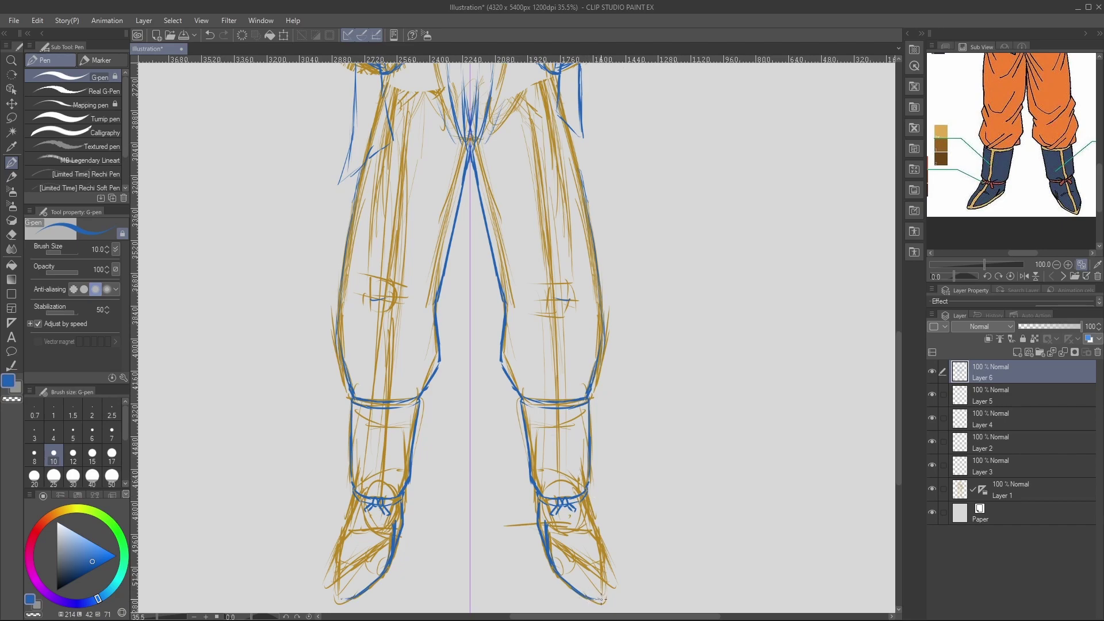
{"action": "left_click_drag", "start_coordinate": [602, 601], "coordinate": [606, 565]}
{"action": "left_click_drag", "start_coordinate": [568, 536], "coordinate": [591, 539]}
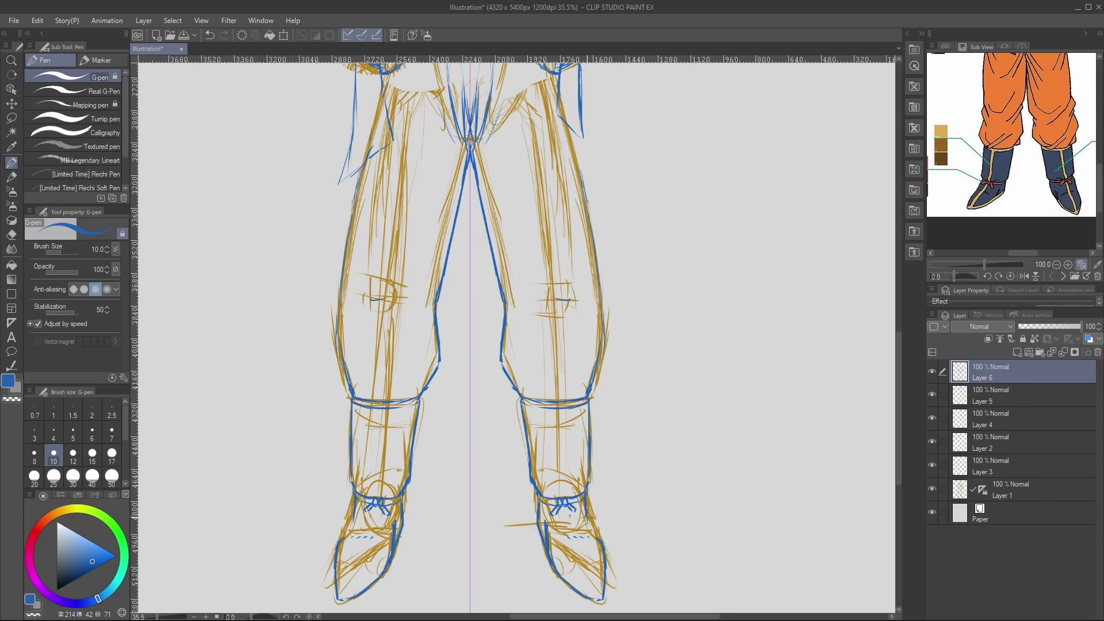
{"action": "key", "text": "ctrl+z"}
{"action": "left_click_drag", "start_coordinate": [585, 499], "coordinate": [592, 516]}
Shorten and reshape the boot toes, redrawing their outline and sole line and erasing the excess strokes.
{"action": "key", "text": "ctrl+space"}
{"action": "left_click_drag", "start_coordinate": [703, 360], "coordinate": [677, 356]}
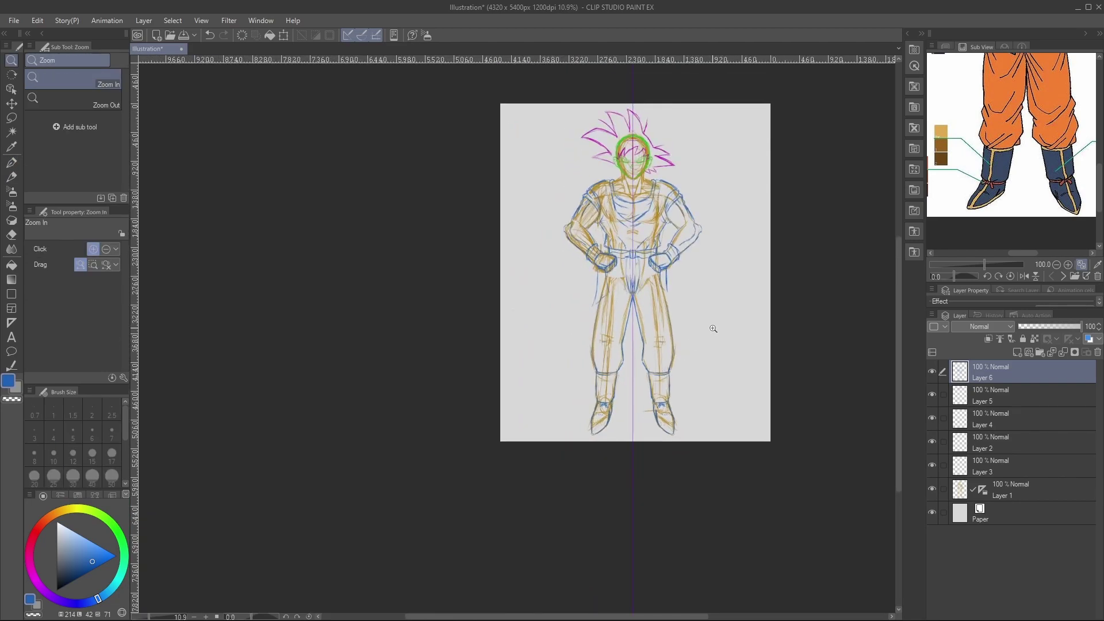
{"action": "scroll", "coordinate": [714, 329], "scroll_direction": "up", "scroll_amount": 1}
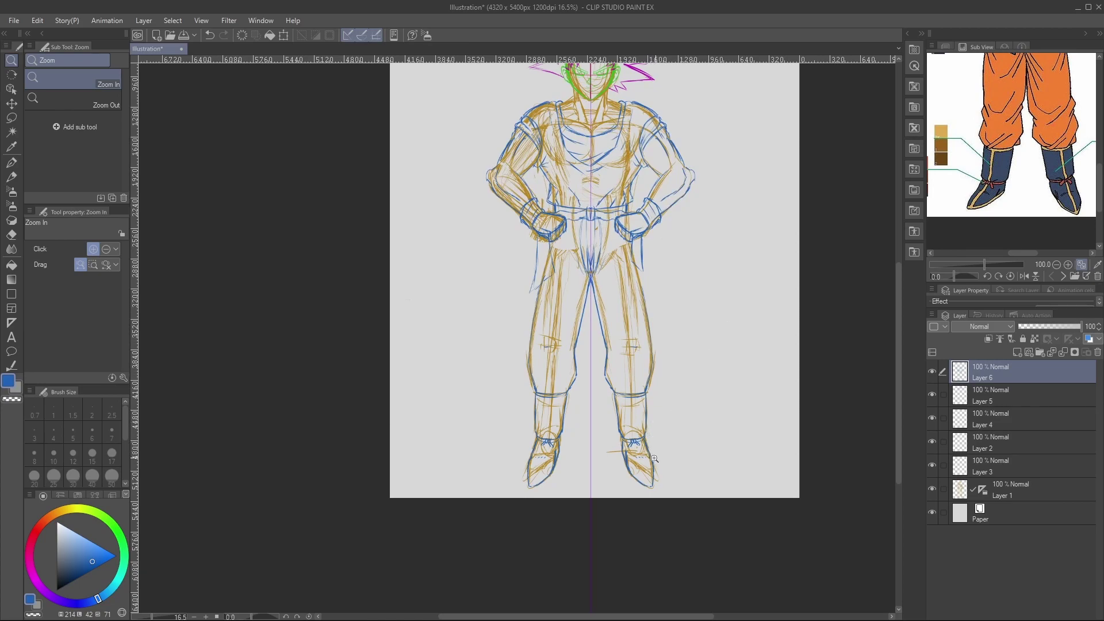
{"action": "scroll", "coordinate": [655, 459], "scroll_direction": "up", "scroll_amount": 2}
{"action": "key", "text": "p"}
{"action": "mouse_move", "coordinate": [596, 481]}
{"action": "left_mouse_down"}
{"action": "mouse_move", "coordinate": [618, 496]}
{"action": "mouse_move", "coordinate": [649, 475]}
{"action": "mouse_move", "coordinate": [599, 484]}
{"action": "mouse_move", "coordinate": [646, 482]}
{"action": "mouse_move", "coordinate": [612, 511]}
{"action": "left_mouse_up"}
{"action": "key", "text": "ctrl+z"}
{"action": "key", "text": "e"}
{"action": "mouse_move", "coordinate": [399, 521]}
{"action": "left_mouse_down"}
{"action": "mouse_move", "coordinate": [368, 503]}
{"action": "mouse_move", "coordinate": [407, 501]}
{"action": "left_mouse_up"}
{"action": "key", "text": "p"}
{"action": "mouse_move", "coordinate": [366, 478]}
{"action": "left_mouse_down"}
{"action": "mouse_move", "coordinate": [401, 505]}
{"action": "mouse_move", "coordinate": [381, 452]}
{"action": "left_mouse_up"}
{"action": "key", "text": "e"}
{"action": "left_click_drag", "start_coordinate": [599, 447], "coordinate": [600, 461]}
{"action": "left_click_drag", "start_coordinate": [416, 461], "coordinate": [418, 446]}
{"action": "key", "text": "p"}
{"action": "left_click_drag", "start_coordinate": [588, 450], "coordinate": [592, 464]}
Review the proportions of the boots and trousers against the whole figure, returning to a close view of the boots.
{"action": "key", "text": "ctrl+space"}
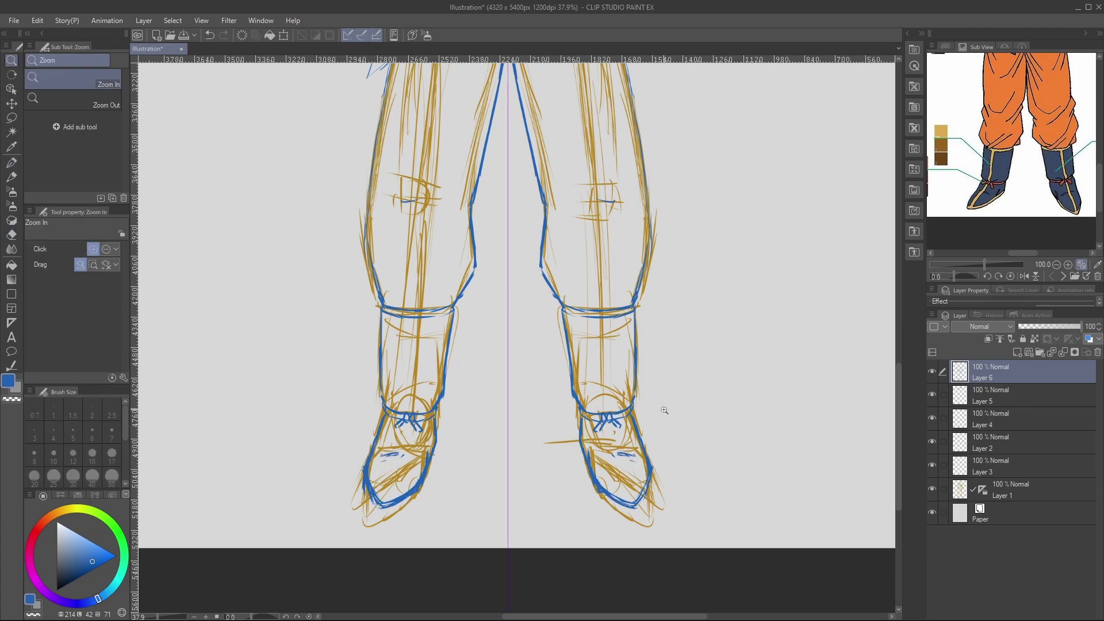
{"action": "left_click_drag", "start_coordinate": [663, 397], "coordinate": [619, 435]}
{"action": "left_click_drag", "start_coordinate": [701, 313], "coordinate": [708, 284]}
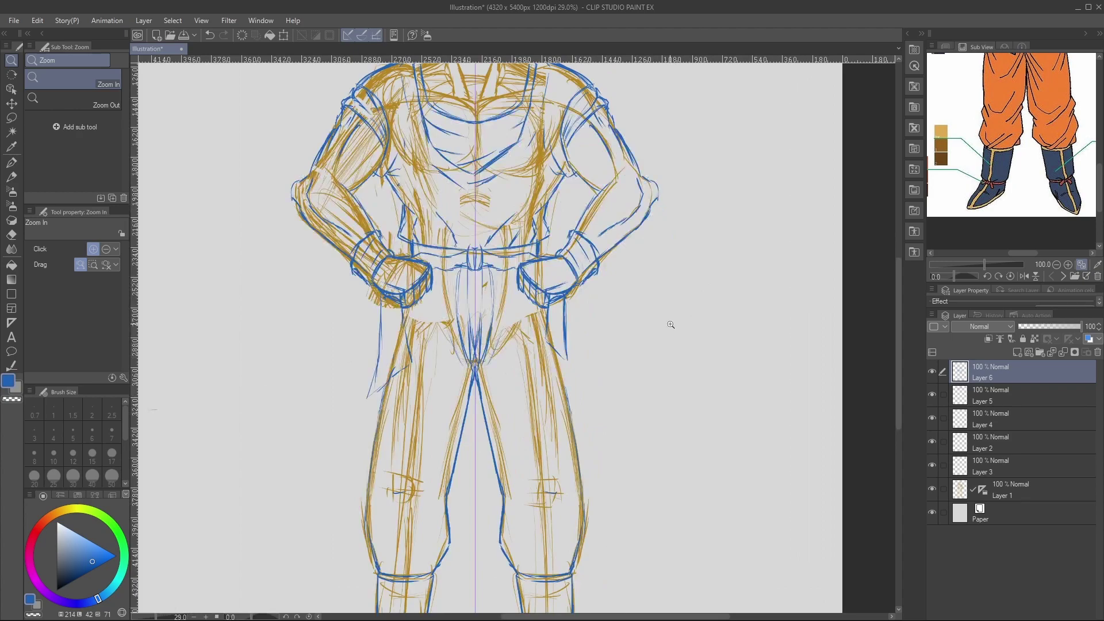
{"action": "scroll", "coordinate": [665, 333], "scroll_direction": "down", "scroll_amount": 2}
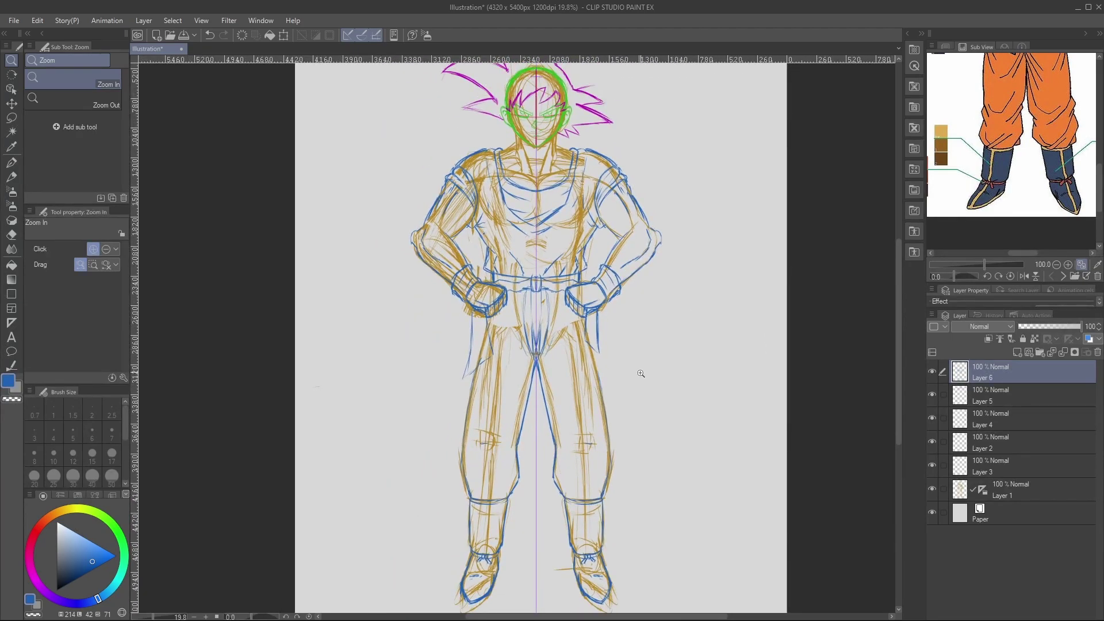
{"action": "key", "text": "p"}
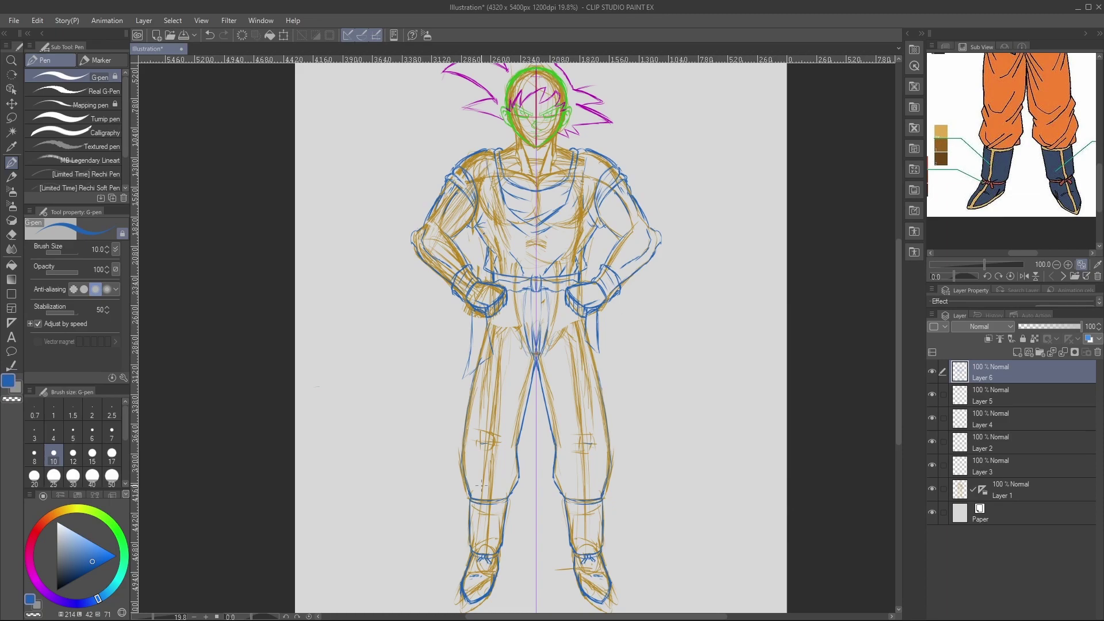
{"action": "scroll", "coordinate": [882, 305], "scroll_direction": "down", "scroll_amount": 3}
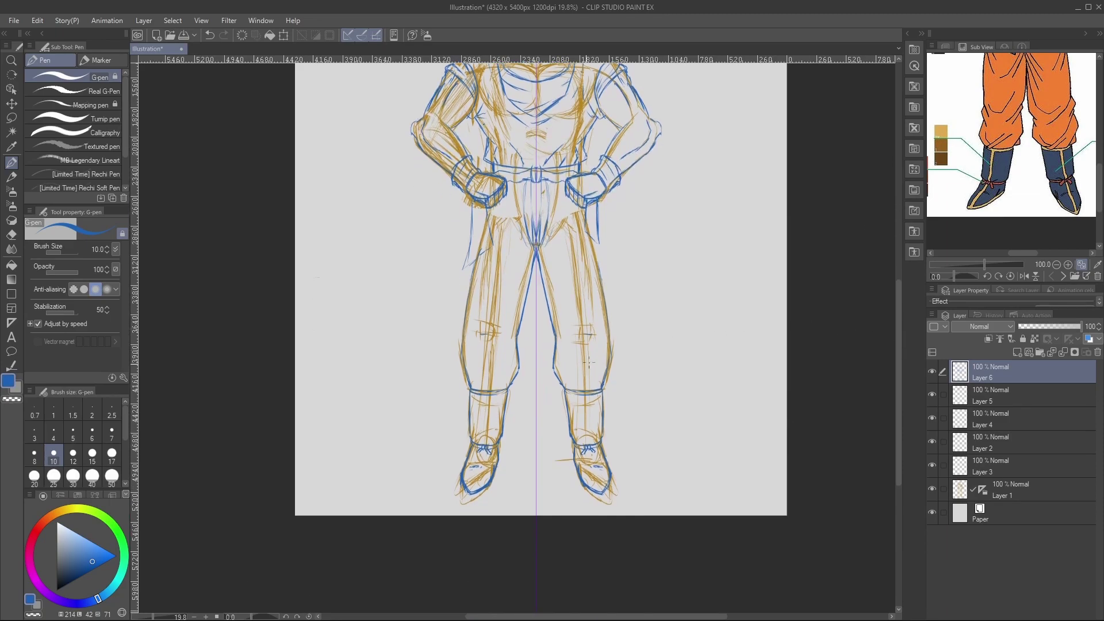
{"action": "key", "text": "ctrl+space"}
{"action": "left_click_drag", "start_coordinate": [523, 453], "coordinate": [551, 438]}
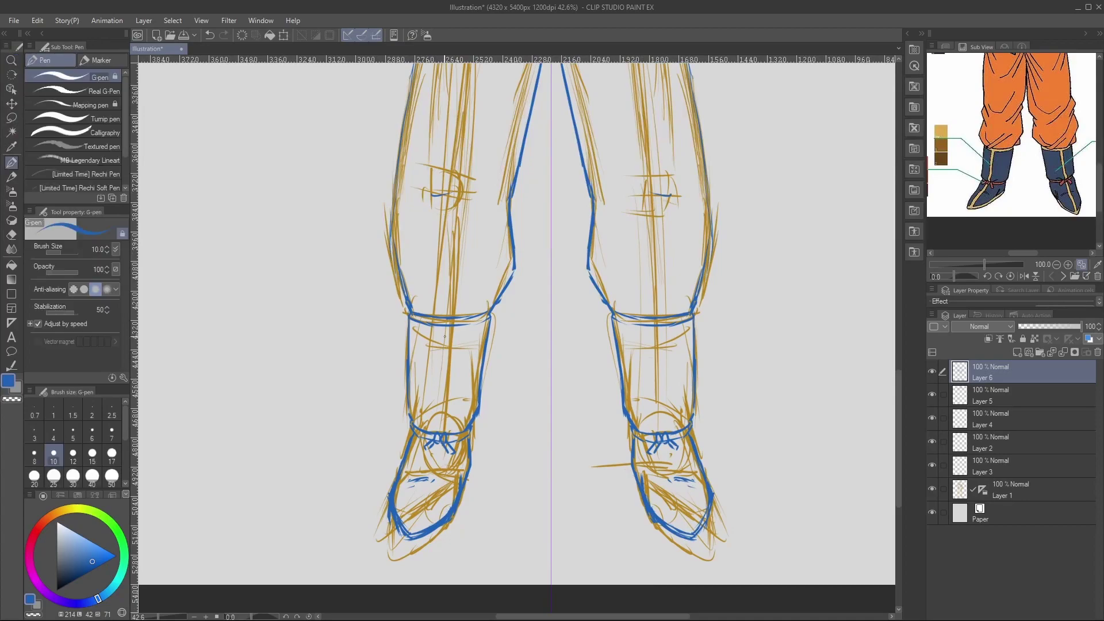
Draw the double-lined centre stripe down the front of the boot shafts and over the feet to the toes.
{"action": "left_click_drag", "start_coordinate": [453, 328], "coordinate": [443, 431]}
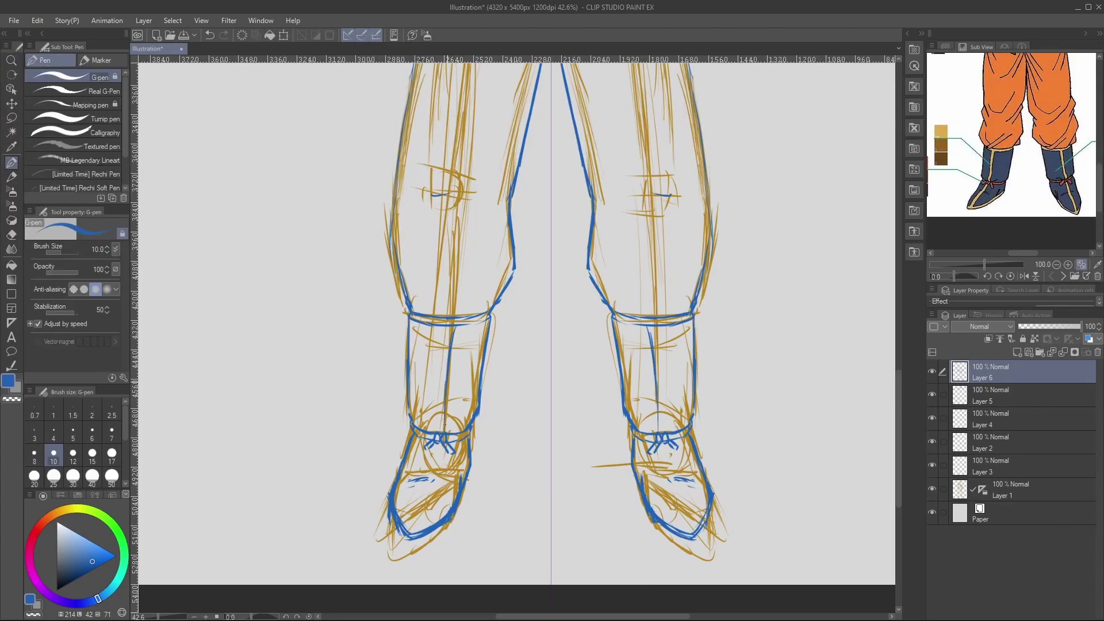
{"action": "left_click_drag", "start_coordinate": [452, 320], "coordinate": [440, 432]}
{"action": "left_click_drag", "start_coordinate": [445, 334], "coordinate": [435, 404]}
{"action": "left_click_drag", "start_coordinate": [444, 335], "coordinate": [436, 429]}
{"action": "left_click_drag", "start_coordinate": [449, 380], "coordinate": [436, 471]}
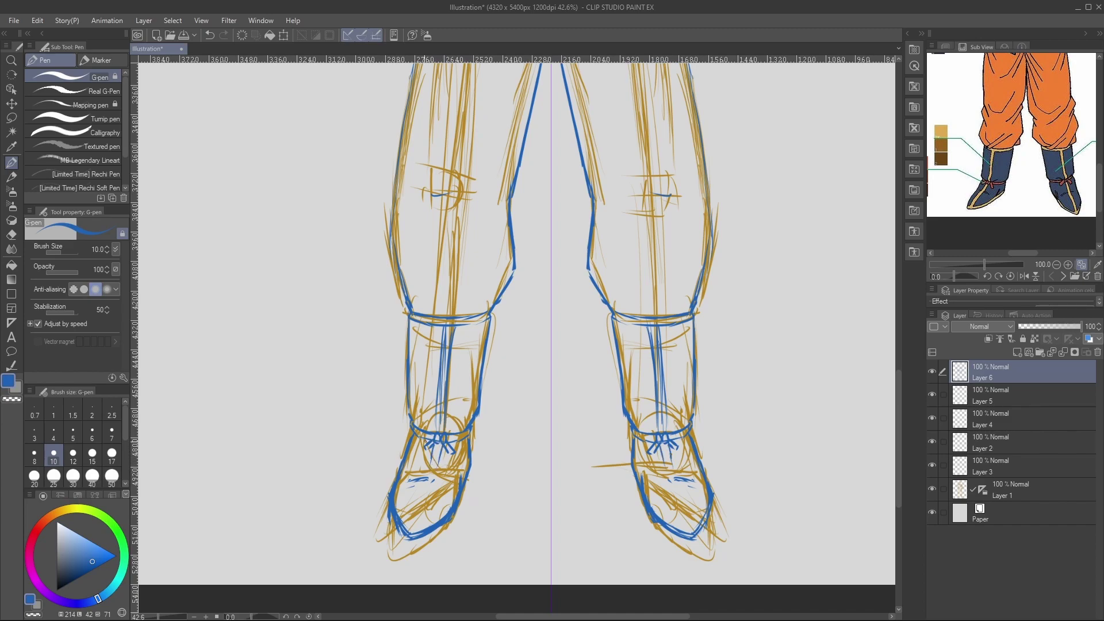
{"action": "mouse_move", "coordinate": [422, 479]}
{"action": "left_mouse_down"}
{"action": "mouse_move", "coordinate": [411, 536]}
{"action": "mouse_move", "coordinate": [416, 488]}
{"action": "left_mouse_up"}
{"action": "left_click_drag", "start_coordinate": [430, 482], "coordinate": [419, 530]}
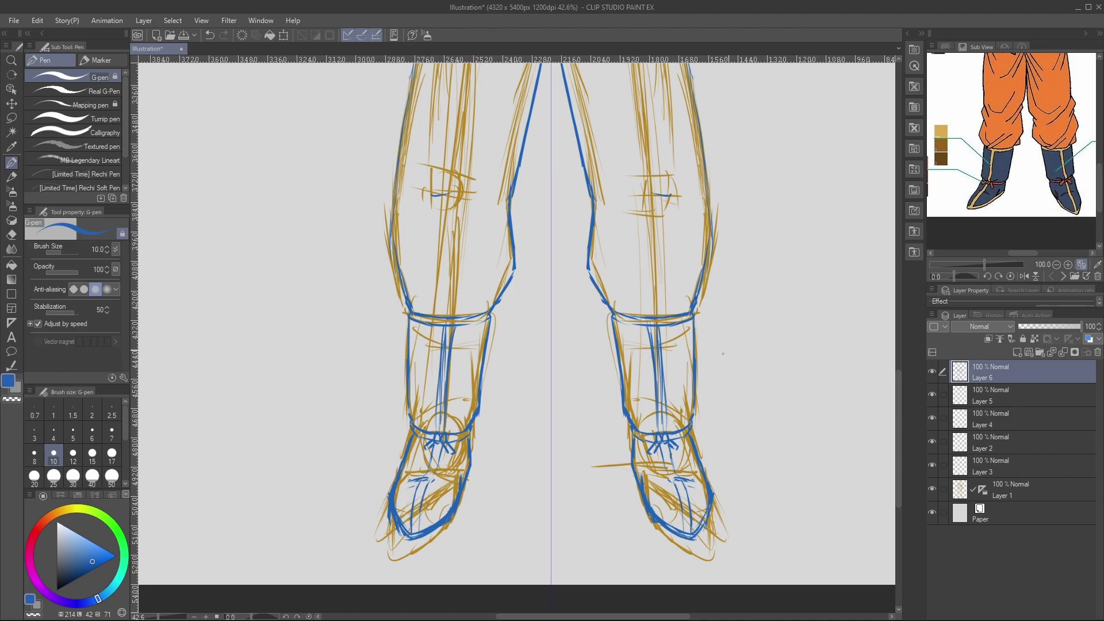
Reinforce the outline of the boot toes and extend the centre stripes over the insteps toward the pointed tips.
{"action": "mouse_move", "coordinate": [469, 459]}
{"action": "left_mouse_down"}
{"action": "mouse_move", "coordinate": [446, 511]}
{"action": "mouse_move", "coordinate": [421, 527]}
{"action": "mouse_move", "coordinate": [396, 511]}
{"action": "left_mouse_up"}
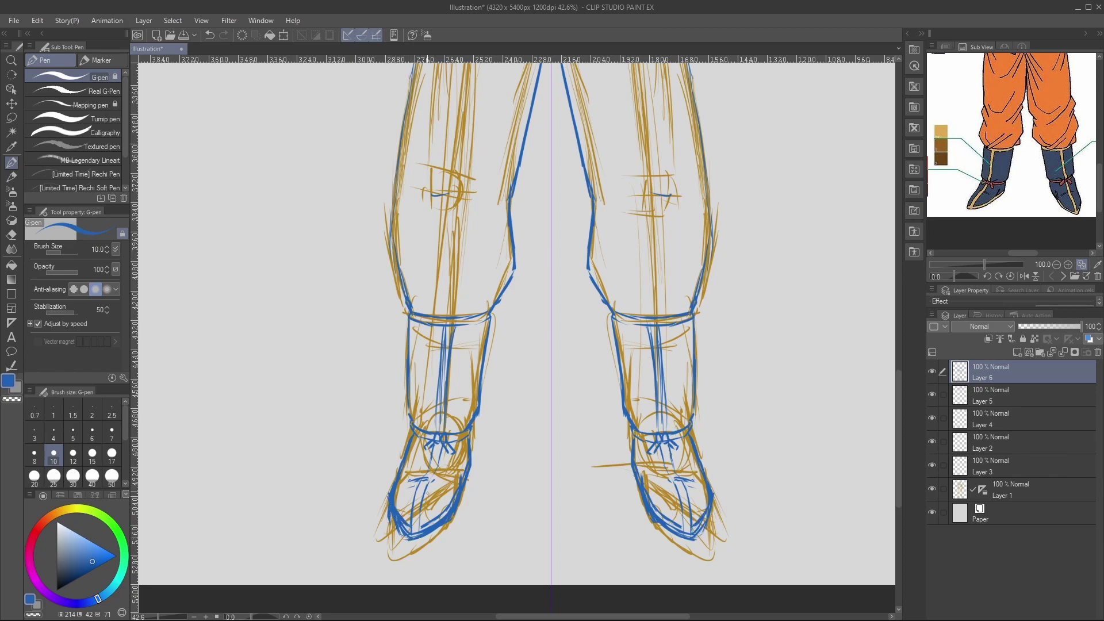
{"action": "key", "text": "slash"}
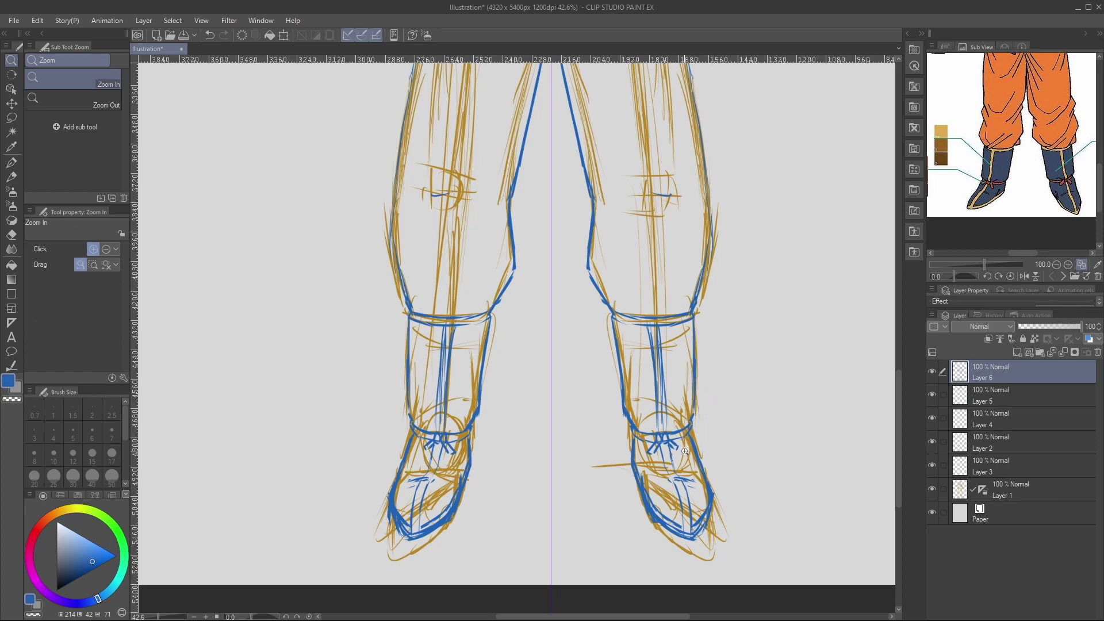
{"action": "key", "text": "p"}
{"action": "left_click_drag", "start_coordinate": [688, 540], "coordinate": [701, 543]}
{"action": "left_click_drag", "start_coordinate": [674, 481], "coordinate": [690, 541]}
{"action": "key", "text": "e"}
{"action": "mouse_move", "coordinate": [666, 454]}
{"action": "left_mouse_down"}
{"action": "mouse_move", "coordinate": [662, 422]}
{"action": "mouse_move", "coordinate": [673, 425]}
{"action": "mouse_move", "coordinate": [663, 365]}
{"action": "left_mouse_up"}
{"action": "mouse_move", "coordinate": [449, 328]}
{"action": "left_mouse_down"}
{"action": "mouse_move", "coordinate": [444, 452]}
{"action": "mouse_move", "coordinate": [430, 454]}
{"action": "left_mouse_up"}
{"action": "key", "text": "ctrl+z"}
{"action": "key", "text": "ctrl+z"}
{"action": "key", "text": "ctrl+z"}
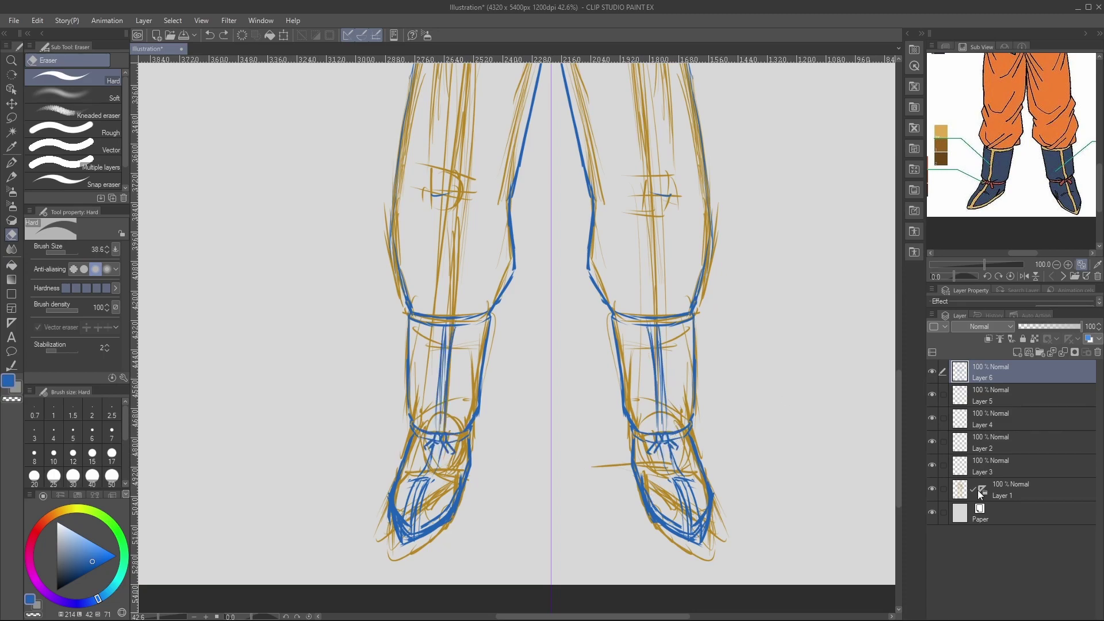
Turn off the symmetry ruler, lasso the bow on the right-hand boot in Layer 6 and transform it toward the outer side.
{"action": "left_click", "coordinate": [982, 490], "text": "shift"}
{"action": "left_click", "coordinate": [1012, 371]}
{"action": "key", "text": "slash"}
{"action": "left_click_drag", "start_coordinate": [699, 434], "coordinate": [748, 434]}
{"action": "key", "text": "m"}
{"action": "mouse_move", "coordinate": [636, 426]}
{"action": "left_mouse_down"}
{"action": "mouse_move", "coordinate": [644, 433]}
{"action": "mouse_move", "coordinate": [610, 431]}
{"action": "mouse_move", "coordinate": [663, 453]}
{"action": "left_mouse_up"}
{"action": "key", "text": "ctrl+t"}
{"action": "key", "text": "Return"}
{"action": "key", "text": "ctrl+d"}
Lasso the bow on the left-hand boot, then move it toward the outer side and rotate it slightly.
{"action": "left_click_drag", "start_coordinate": [402, 437], "coordinate": [689, 437]}
{"action": "mouse_move", "coordinate": [437, 427]}
{"action": "left_mouse_down"}
{"action": "mouse_move", "coordinate": [401, 446]}
{"action": "mouse_move", "coordinate": [432, 430]}
{"action": "left_mouse_up"}
{"action": "key", "text": "ctrl+t"}
{"action": "left_click_drag", "start_coordinate": [423, 460], "coordinate": [395, 457]}
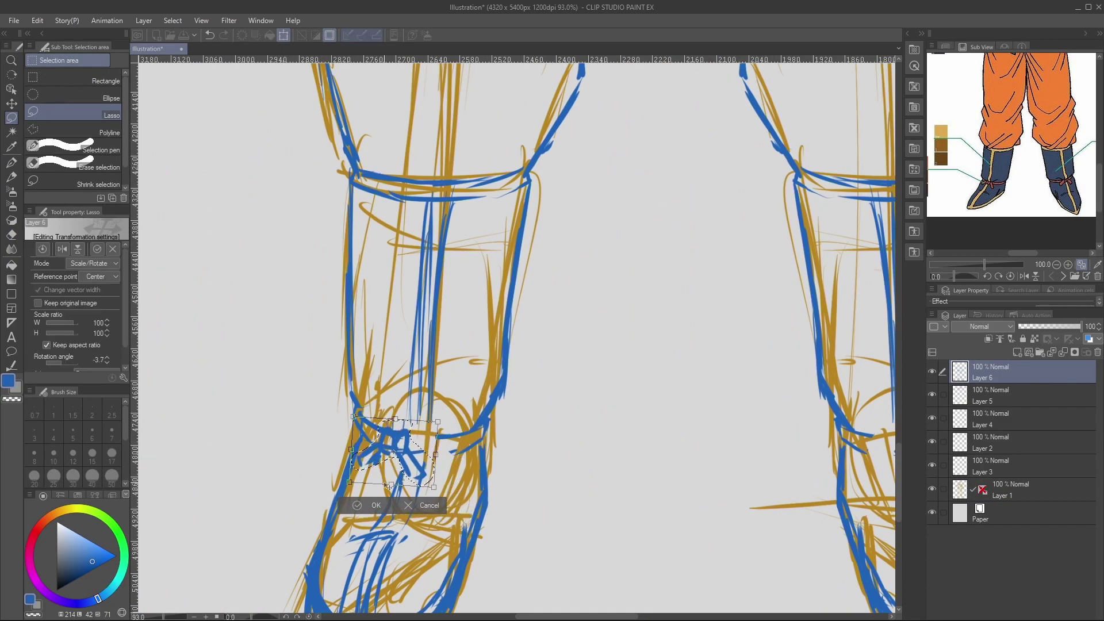
{"action": "key", "text": "Return"}
Undo the latest changes and transform the right-hand boot's bow again, clearing the selection when it is placed.
{"action": "key", "text": "slash"}
{"action": "left_click_drag", "start_coordinate": [529, 427], "coordinate": [497, 426]}
{"action": "key", "text": "ctrl+z"}
{"action": "key", "text": "ctrl+z"}
{"action": "key", "text": "ctrl+z"}
{"action": "key", "text": "ctrl+t"}
{"action": "left_click_drag", "start_coordinate": [719, 424], "coordinate": [725, 423]}
{"action": "key", "text": "Return"}
{"action": "key", "text": "ctrl+d"}
Erase the old centre stripes from the shafts and insteps of both boots.
{"action": "key", "text": "e"}
{"action": "mouse_move", "coordinate": [490, 425]}
{"action": "left_mouse_down"}
{"action": "mouse_move", "coordinate": [472, 405]}
{"action": "mouse_move", "coordinate": [428, 535]}
{"action": "left_mouse_up"}
{"action": "key", "text": "bracketright"}
{"action": "left_click_drag", "start_coordinate": [736, 453], "coordinate": [747, 499]}
{"action": "left_click_drag", "start_coordinate": [717, 389], "coordinate": [720, 305]}
{"action": "left_click_drag", "start_coordinate": [492, 303], "coordinate": [478, 385]}
Turn the symmetry ruler back on and redraw the stripes down the boot shafts and over the insteps, in line with the moved bows.
{"action": "left_click", "coordinate": [982, 489], "text": "shift"}
{"action": "left_click", "coordinate": [994, 371]}
{"action": "key", "text": "p"}
{"action": "left_click_drag", "start_coordinate": [724, 412], "coordinate": [712, 433]}
{"action": "mouse_move", "coordinate": [726, 413]}
{"action": "left_mouse_down"}
{"action": "mouse_move", "coordinate": [741, 428]}
{"action": "mouse_move", "coordinate": [698, 419]}
{"action": "left_mouse_up"}
{"action": "left_click_drag", "start_coordinate": [715, 292], "coordinate": [718, 406]}
{"action": "left_click_drag", "start_coordinate": [725, 293], "coordinate": [725, 448]}
{"action": "left_click_drag", "start_coordinate": [731, 437], "coordinate": [755, 489]}
{"action": "key", "text": "ctrl+z"}
{"action": "key", "text": "ctrl+z"}
{"action": "left_click_drag", "start_coordinate": [726, 425], "coordinate": [742, 453]}
{"action": "left_click_drag", "start_coordinate": [735, 457], "coordinate": [758, 504]}
{"action": "left_click_drag", "start_coordinate": [735, 457], "coordinate": [748, 485]}
Draw the trousers' baggy outer edges bulging over the boot tops, with a diagonal fold above each cuff.
{"action": "key", "text": "ctrl+space"}
{"action": "left_click_drag", "start_coordinate": [774, 361], "coordinate": [737, 395]}
{"action": "mouse_move", "coordinate": [791, 274]}
{"action": "left_mouse_down"}
{"action": "mouse_move", "coordinate": [815, 263]}
{"action": "mouse_move", "coordinate": [805, 281]}
{"action": "left_mouse_up"}
{"action": "mouse_move", "coordinate": [756, 341]}
{"action": "left_mouse_down"}
{"action": "mouse_move", "coordinate": [777, 330]}
{"action": "mouse_move", "coordinate": [757, 353]}
{"action": "left_mouse_up"}
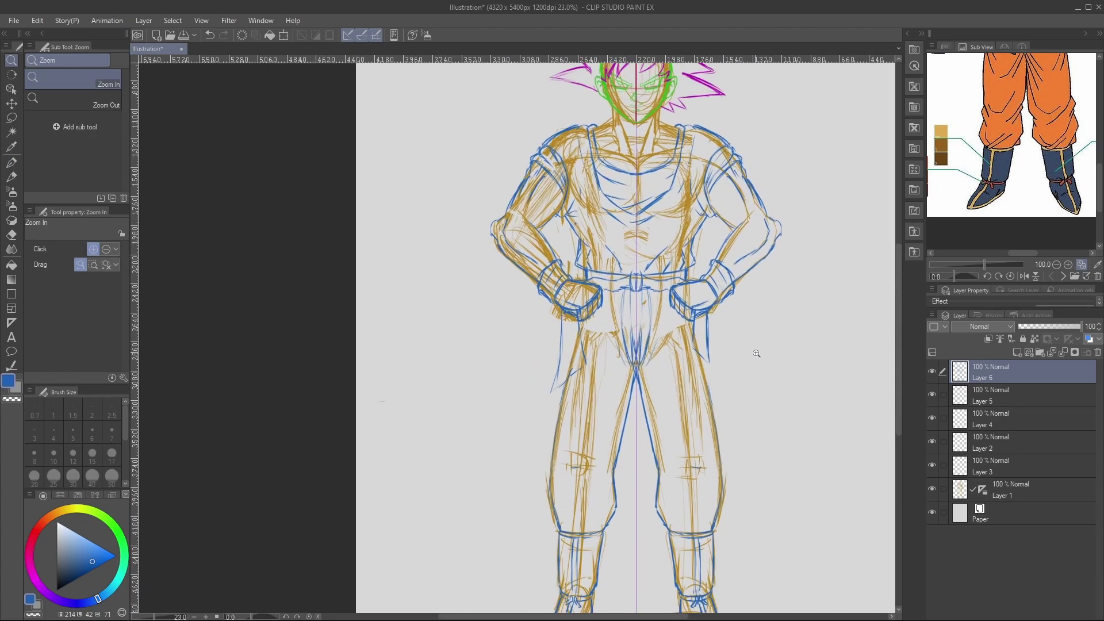
{"action": "scroll", "coordinate": [1084, 182], "scroll_direction": "up", "scroll_amount": 5}
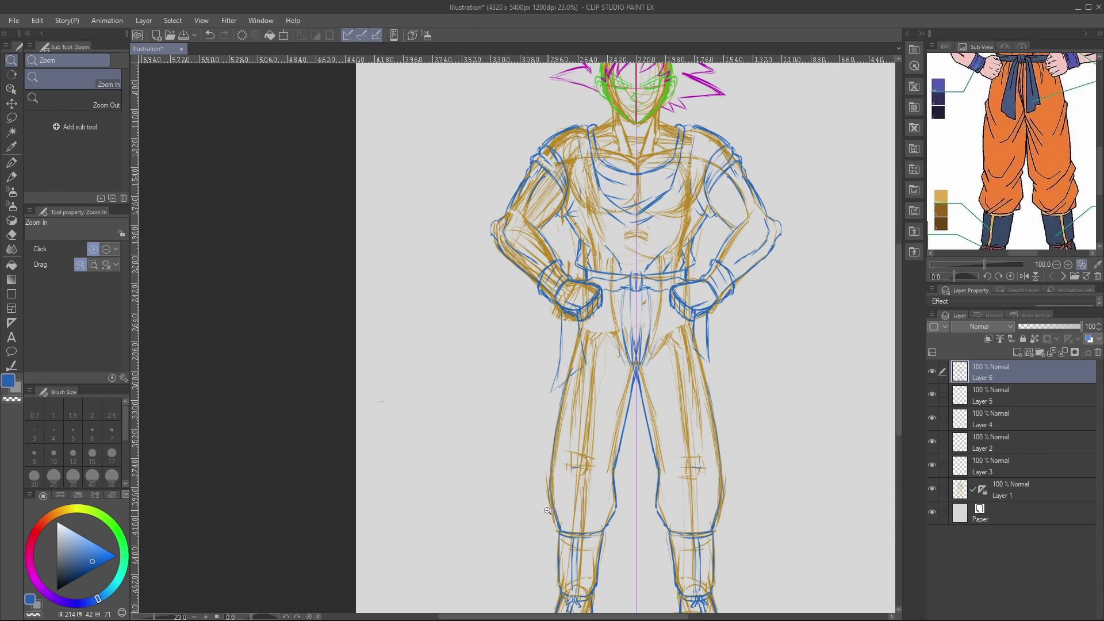
{"action": "key", "text": "p"}
{"action": "mouse_move", "coordinate": [556, 525]}
{"action": "left_mouse_down"}
{"action": "mouse_move", "coordinate": [548, 511]}
{"action": "mouse_move", "coordinate": [555, 521]}
{"action": "left_mouse_up"}
{"action": "left_click_drag", "start_coordinate": [549, 478], "coordinate": [545, 505]}
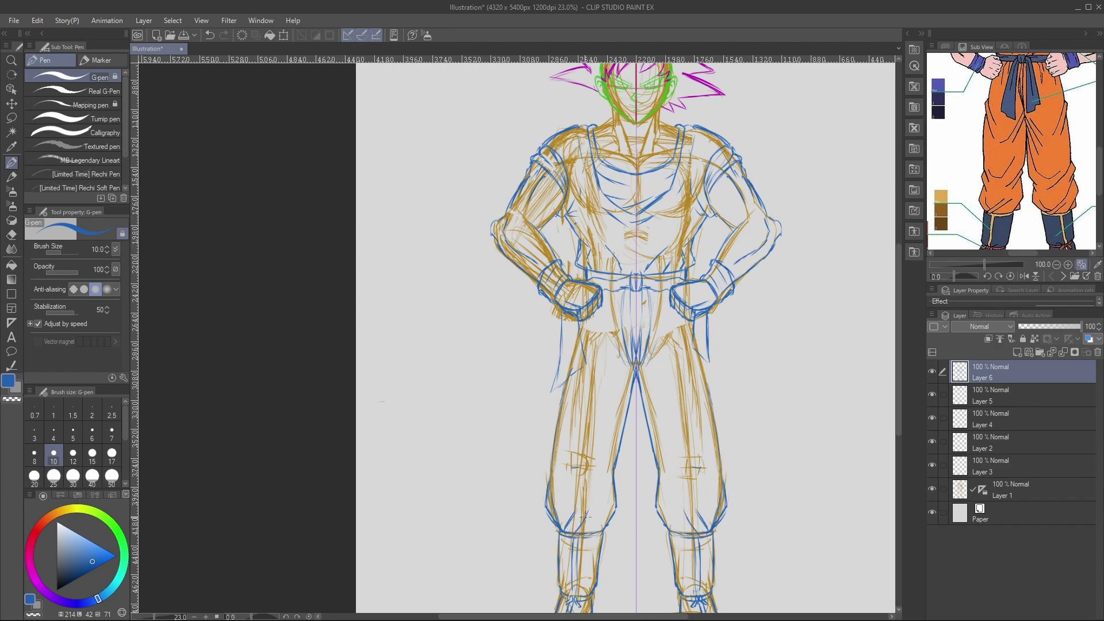
{"action": "left_click_drag", "start_coordinate": [586, 497], "coordinate": [572, 517]}
Sketch short curved folds across the knees of the trousers, undoing the unwanted strokes.
{"action": "mouse_move", "coordinate": [507, 406]}
{"action": "left_mouse_down"}
{"action": "mouse_move", "coordinate": [501, 460]}
{"action": "mouse_move", "coordinate": [536, 405]}
{"action": "mouse_move", "coordinate": [485, 467]}
{"action": "mouse_move", "coordinate": [474, 440]}
{"action": "left_mouse_up"}
{"action": "key", "text": "ctrl+z"}
{"action": "key", "text": "ctrl+z"}
{"action": "left_click_drag", "start_coordinate": [564, 452], "coordinate": [571, 465]}
{"action": "mouse_move", "coordinate": [587, 455]}
{"action": "left_mouse_down"}
{"action": "mouse_move", "coordinate": [644, 389]}
{"action": "mouse_move", "coordinate": [610, 475]}
{"action": "left_mouse_up"}
{"action": "key", "text": "ctrl+z"}
{"action": "key", "text": "ctrl+z"}
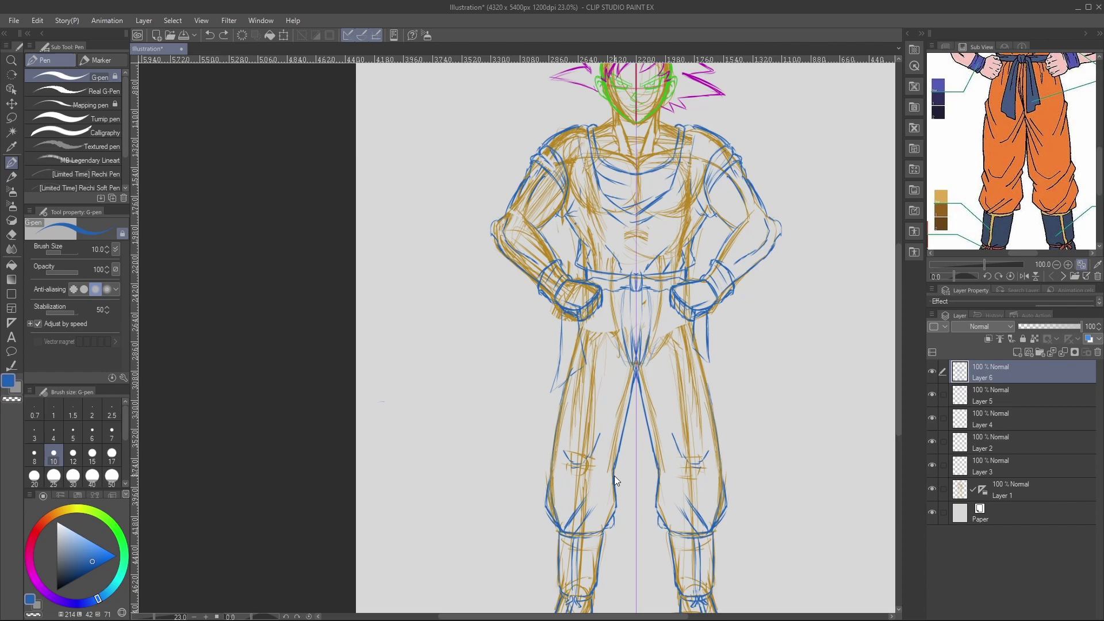
{"action": "key", "text": "ctrl+z"}
{"action": "key", "text": "ctrl+z"}
{"action": "key", "text": "ctrl+z"}
{"action": "key", "text": "ctrl+z"}
Draw cloth folds along the left-hand trouser leg's knee, cuff and inner edge, and short creases fanning out from the crotch.
{"action": "mouse_move", "coordinate": [554, 442]}
{"action": "left_mouse_down"}
{"action": "mouse_move", "coordinate": [550, 479]}
{"action": "mouse_move", "coordinate": [558, 481]}
{"action": "left_mouse_up"}
{"action": "left_click_drag", "start_coordinate": [619, 474], "coordinate": [603, 494]}
{"action": "left_click_drag", "start_coordinate": [612, 464], "coordinate": [605, 478]}
{"action": "left_click_drag", "start_coordinate": [617, 512], "coordinate": [612, 526]}
{"action": "left_click_drag", "start_coordinate": [607, 427], "coordinate": [585, 464]}
{"action": "left_click_drag", "start_coordinate": [638, 368], "coordinate": [653, 413]}
{"action": "mouse_move", "coordinate": [631, 373]}
{"action": "left_mouse_down"}
{"action": "mouse_move", "coordinate": [607, 429]}
{"action": "mouse_move", "coordinate": [611, 398]}
{"action": "left_mouse_up"}
{"action": "key", "text": "ctrl+z"}
{"action": "left_click_drag", "start_coordinate": [622, 439], "coordinate": [617, 461]}
Add folds down the outer side of the right-hand trouser leg, from the thigh past the knee to the cuff.
{"action": "mouse_move", "coordinate": [646, 386]}
{"action": "left_mouse_down"}
{"action": "mouse_move", "coordinate": [666, 440]}
{"action": "mouse_move", "coordinate": [698, 454]}
{"action": "mouse_move", "coordinate": [694, 468]}
{"action": "left_mouse_up"}
{"action": "key", "text": "ctrl+z"}
{"action": "left_click_drag", "start_coordinate": [715, 416], "coordinate": [705, 499]}
{"action": "left_click_drag", "start_coordinate": [723, 476], "coordinate": [717, 503]}
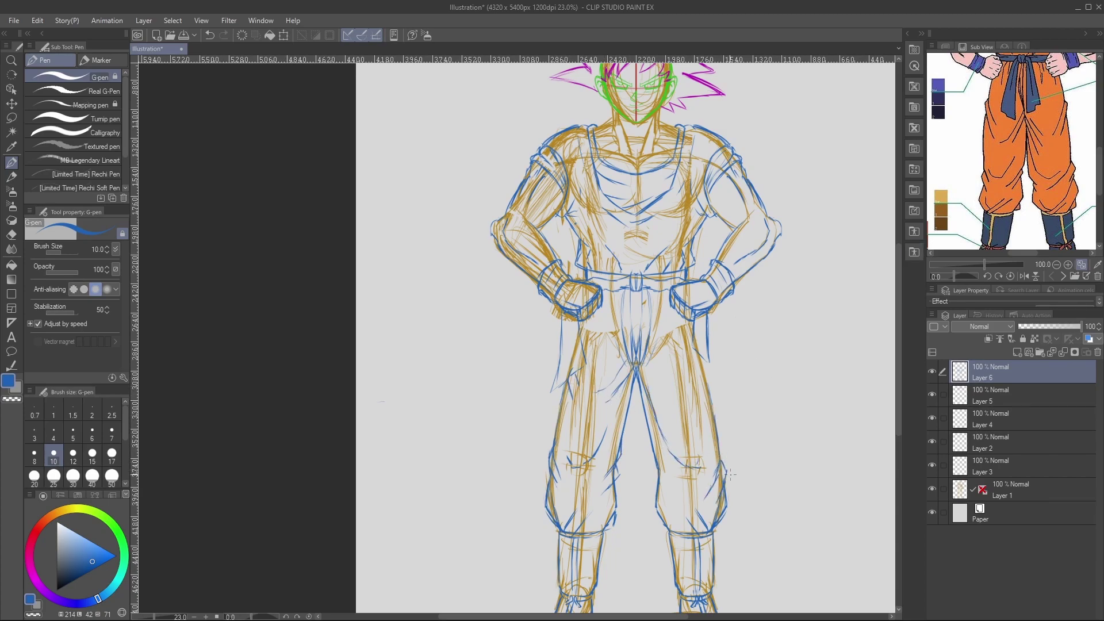
{"action": "key", "text": "e"}
{"action": "key", "text": "p"}
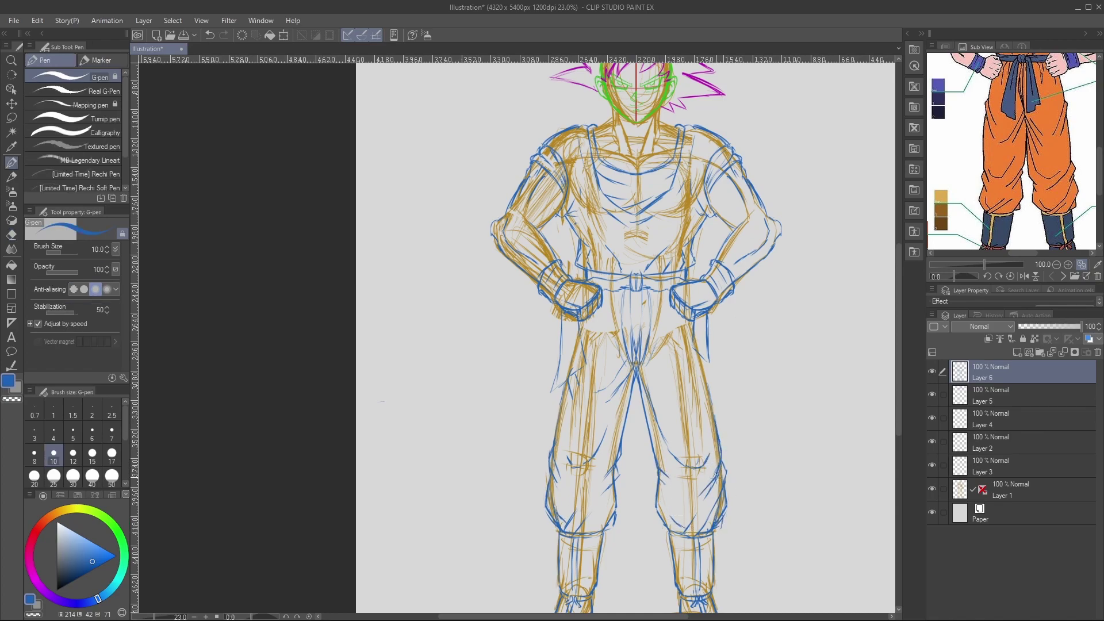
{"action": "left_click_drag", "start_coordinate": [722, 460], "coordinate": [726, 481]}
{"action": "left_click_drag", "start_coordinate": [704, 359], "coordinate": [703, 378]}
Review the trouser folds against the whole figure and bring back the costume reference.
{"action": "key", "text": "ctrl+space"}
{"action": "left_click_drag", "start_coordinate": [730, 359], "coordinate": [692, 411]}
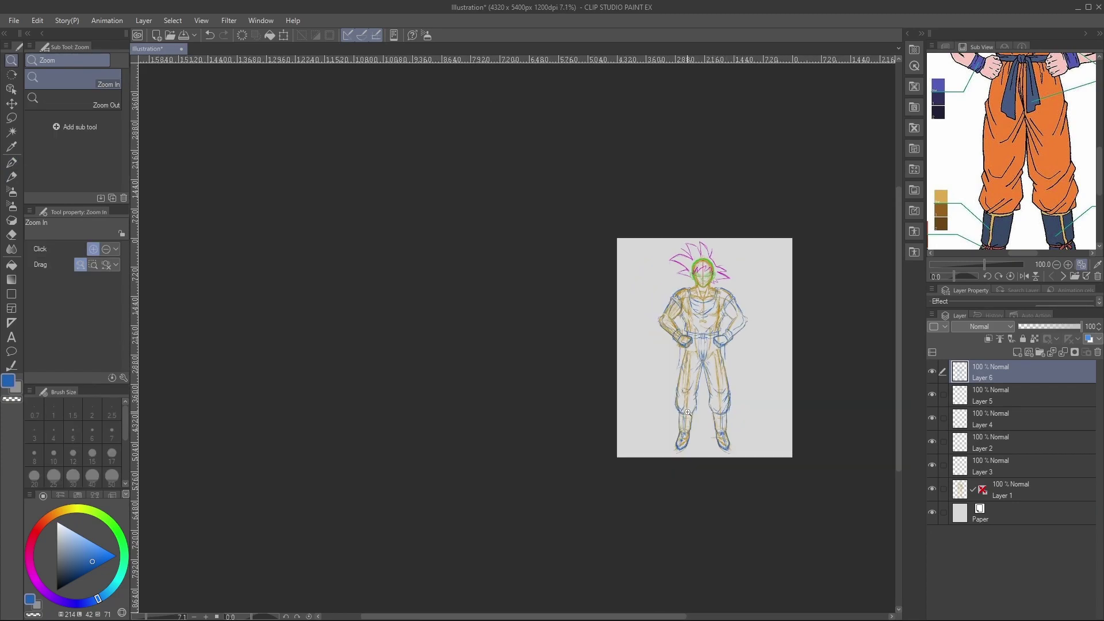
{"action": "left_click_drag", "start_coordinate": [756, 277], "coordinate": [792, 272]}
{"action": "left_click_drag", "start_coordinate": [743, 346], "coordinate": [724, 350]}
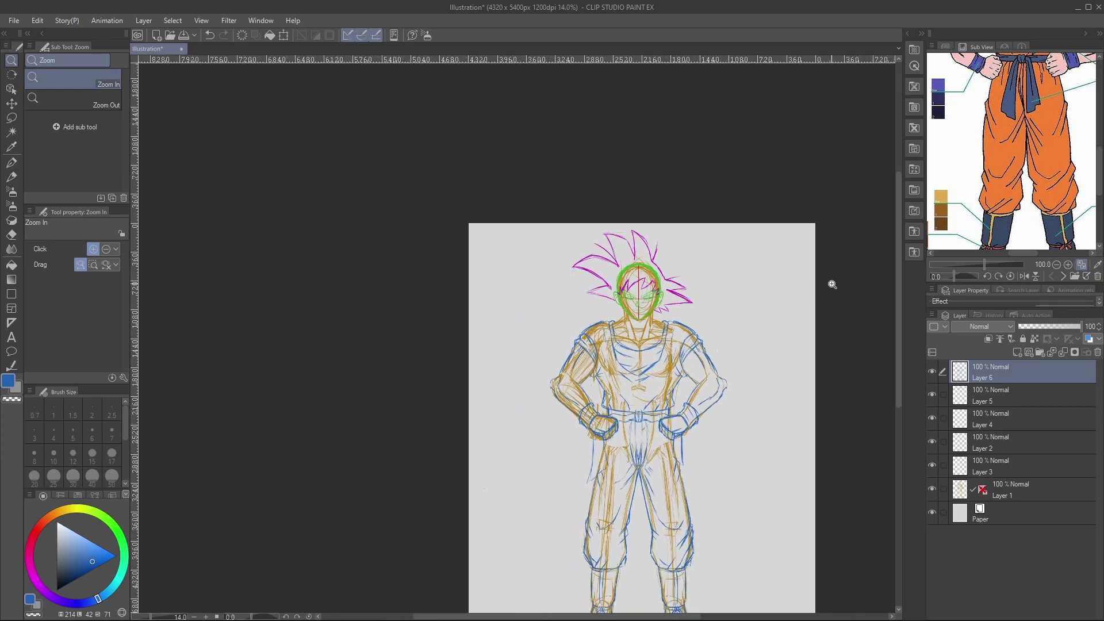
{"action": "left_click", "coordinate": [944, 47]}
{"action": "left_click", "coordinate": [1086, 266]}
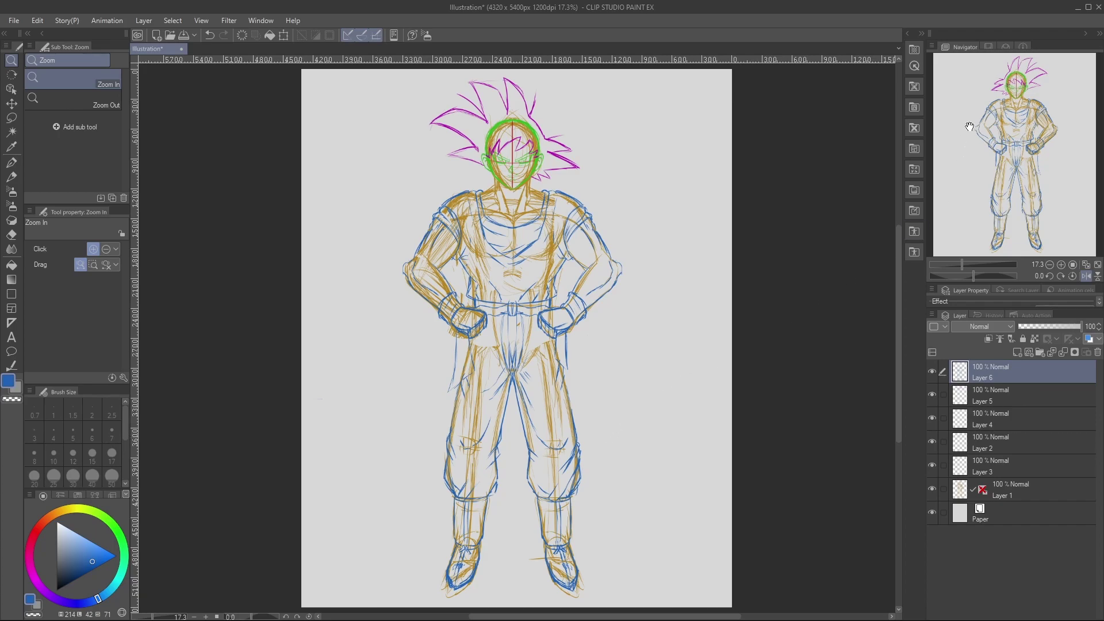
{"action": "left_click", "coordinate": [988, 47]}
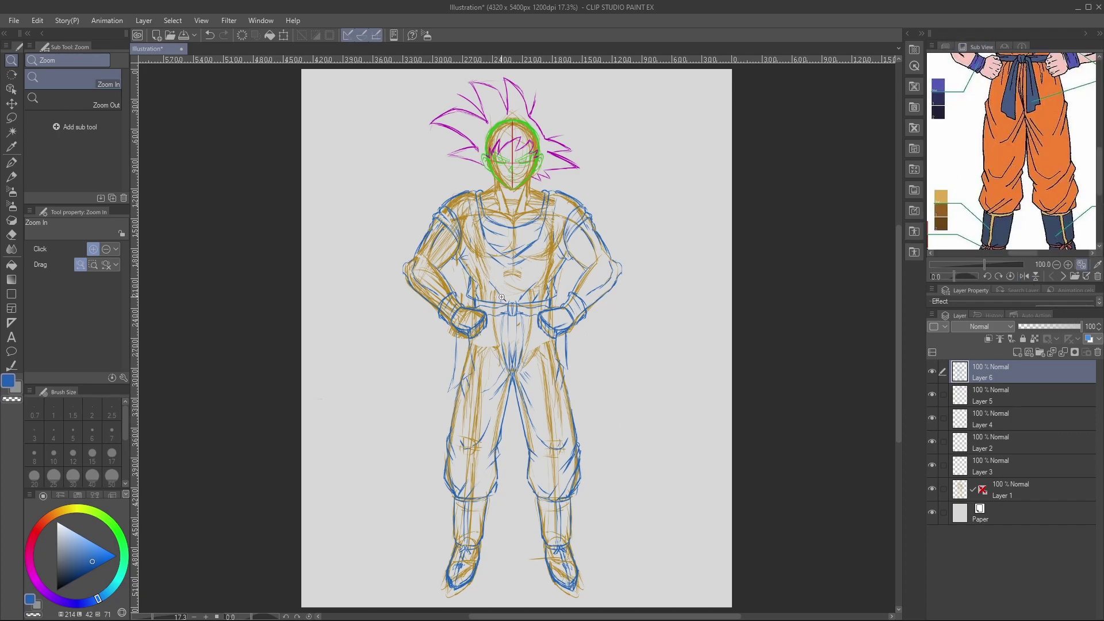
Complete the sash end hanging below the left-hand fist with a jagged hem and folds, and add creases around the waist.
{"action": "left_click", "coordinate": [519, 310]}
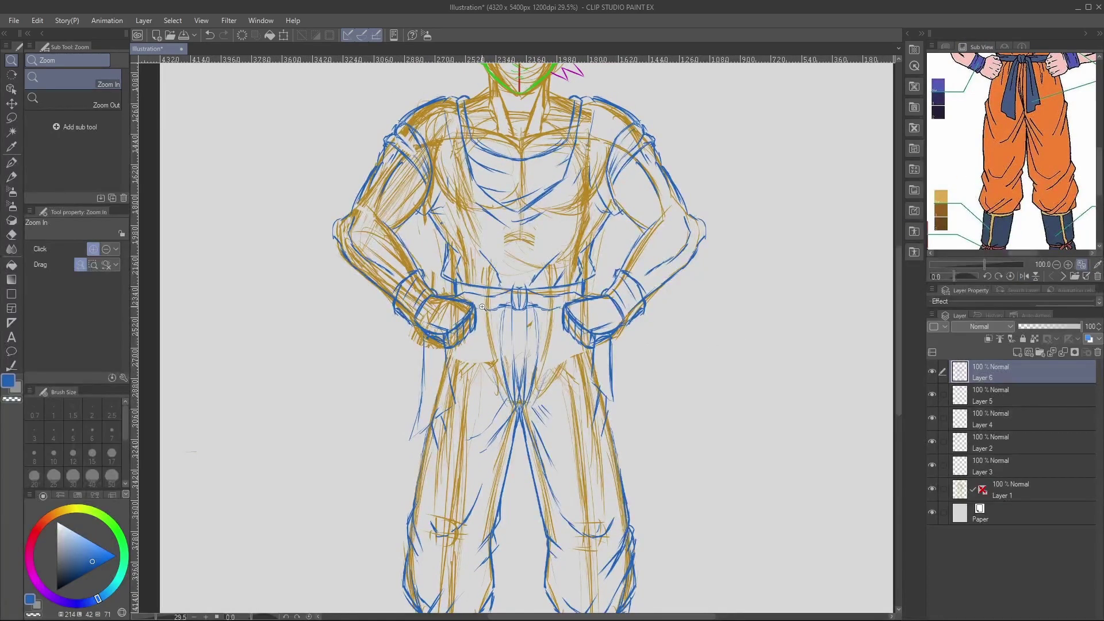
{"action": "key", "text": "p"}
{"action": "left_click_drag", "start_coordinate": [471, 337], "coordinate": [472, 362]}
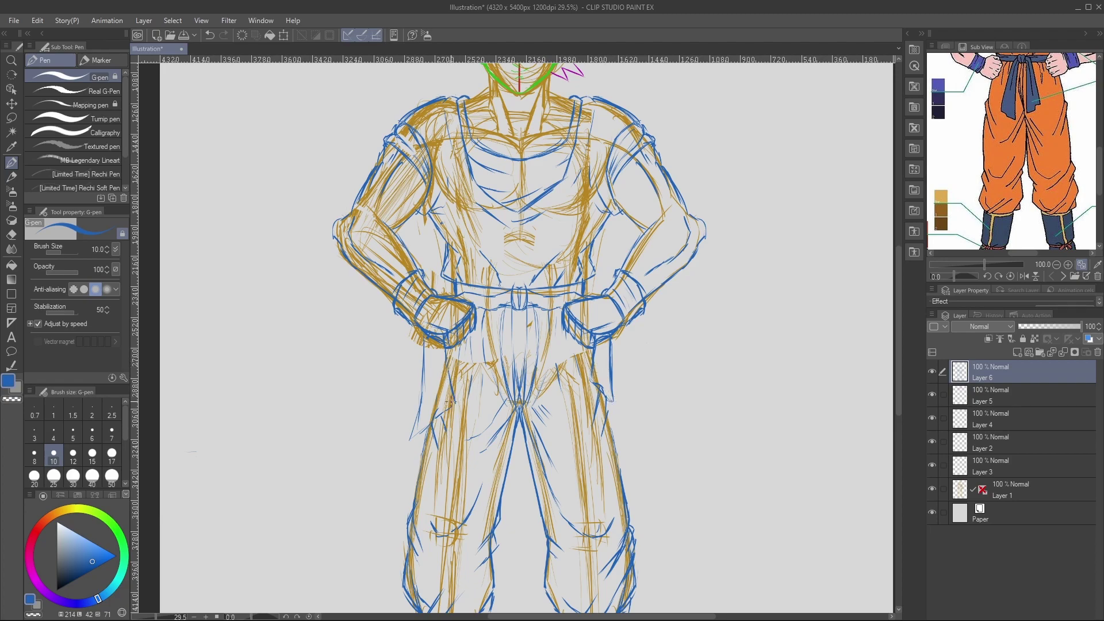
{"action": "left_click_drag", "start_coordinate": [420, 440], "coordinate": [449, 411]}
{"action": "left_click_drag", "start_coordinate": [433, 342], "coordinate": [430, 373]}
{"action": "left_click_drag", "start_coordinate": [508, 297], "coordinate": [492, 301]}
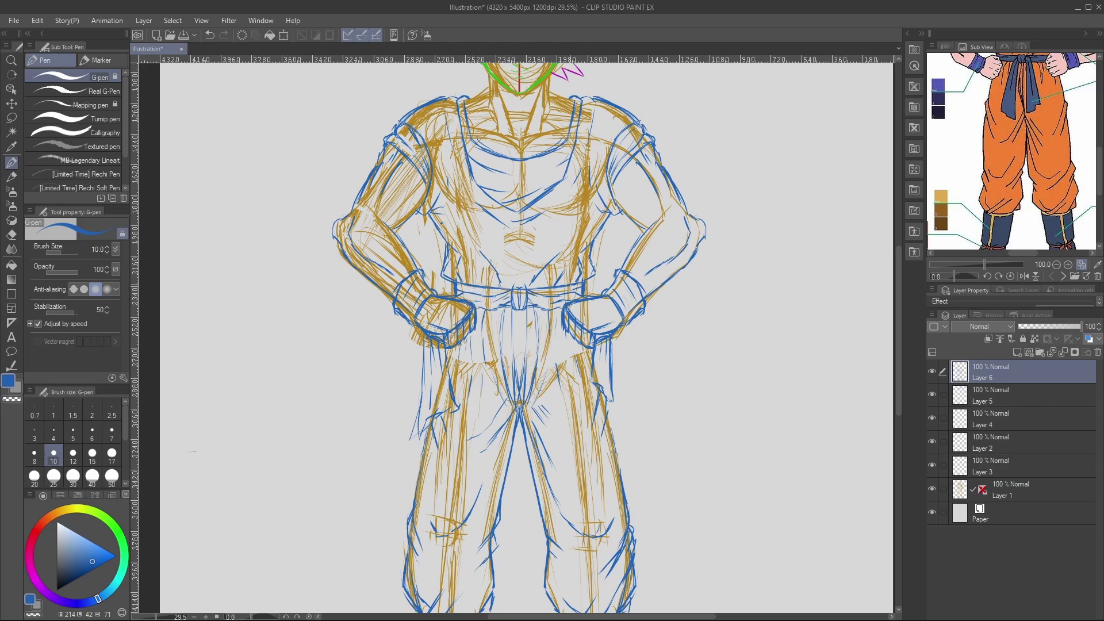
Examine the torso up close and then the complete outfit sketch with the whole page in view.
{"action": "key", "text": "ctrl+space"}
{"action": "left_click_drag", "start_coordinate": [592, 293], "coordinate": [560, 293]}
{"action": "left_click_drag", "start_coordinate": [601, 197], "coordinate": [642, 193]}
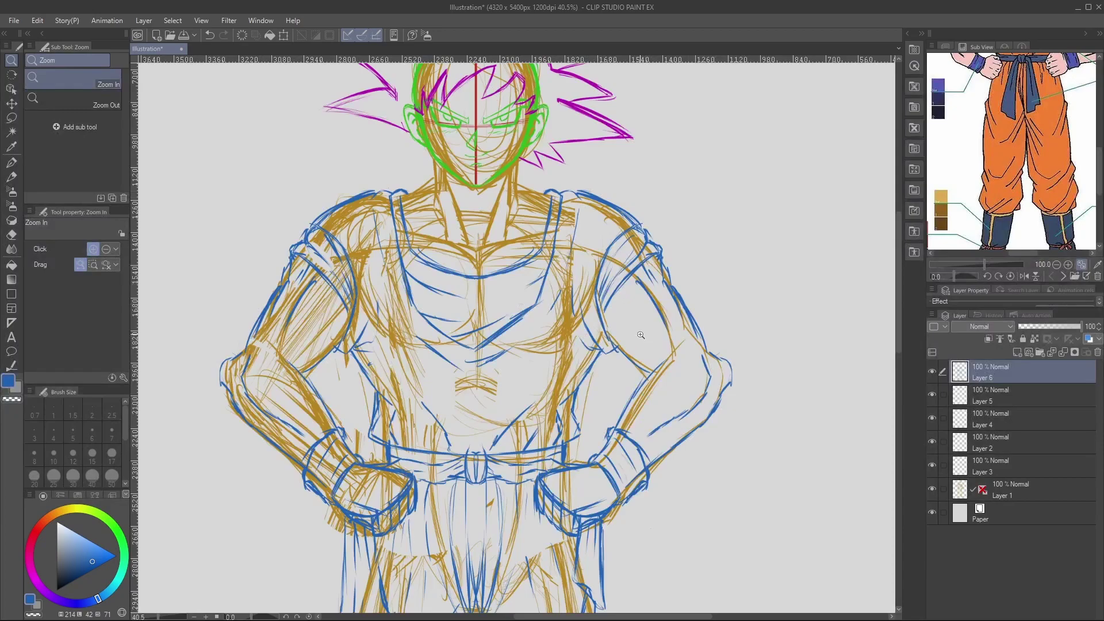
{"action": "left_click_drag", "start_coordinate": [581, 365], "coordinate": [569, 379]}
{"action": "left_click_drag", "start_coordinate": [573, 337], "coordinate": [554, 343]}
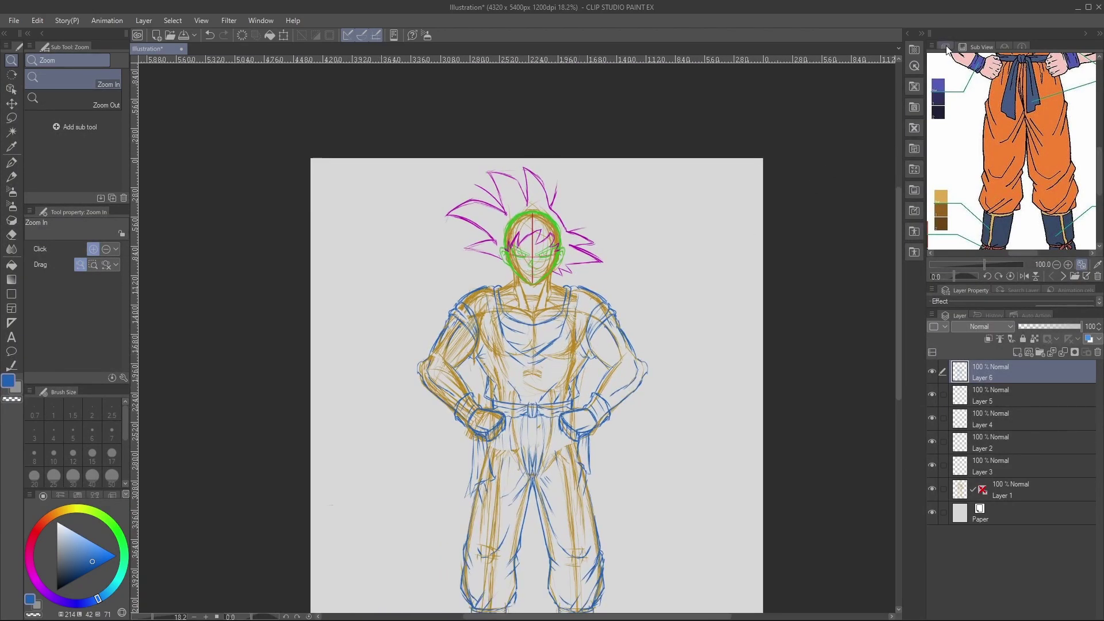
{"action": "left_click", "coordinate": [946, 47]}
{"action": "left_click", "coordinate": [1085, 264]}
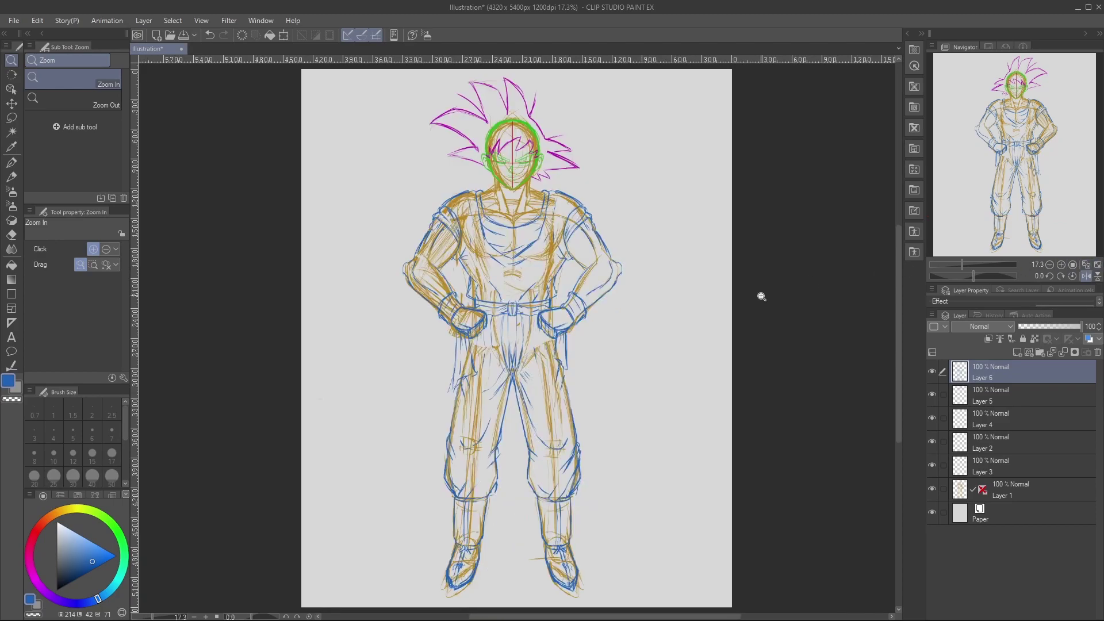
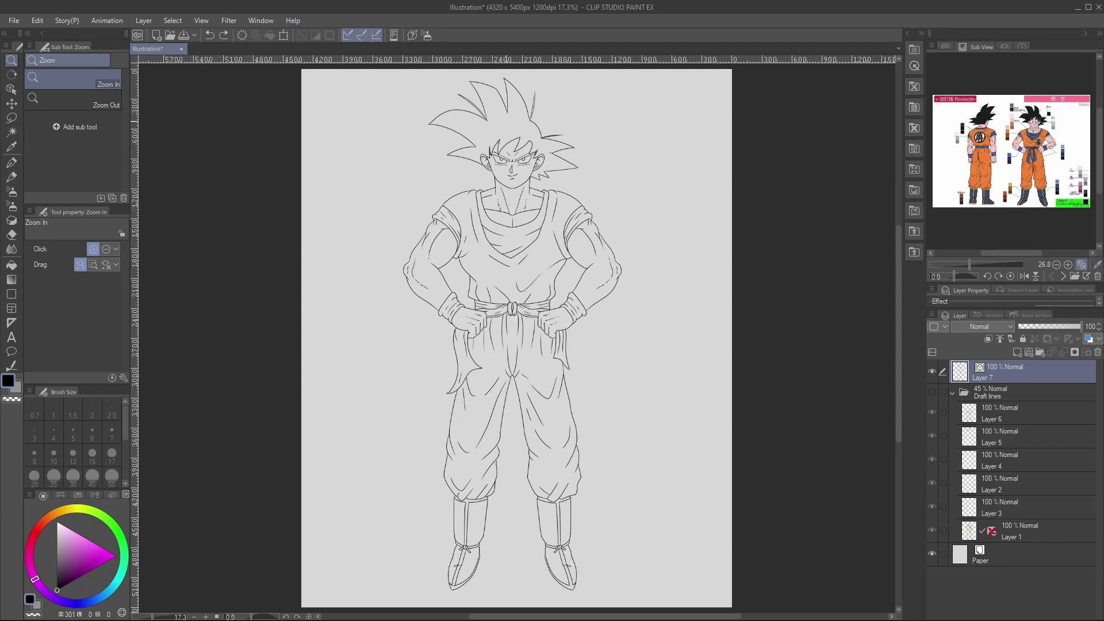
Sample the orange of the outfit from the reference image and auto-select the shirt's torso area in the line art.
{"action": "left_click_drag", "start_coordinate": [517, 127], "coordinate": [540, 112]}
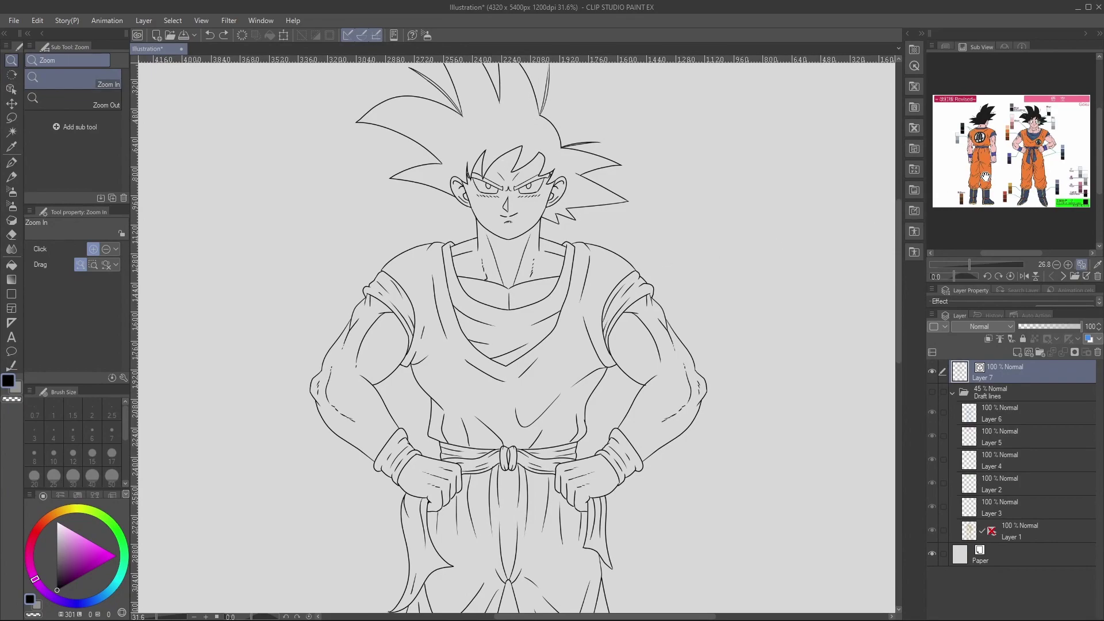
{"action": "key", "text": "i"}
{"action": "left_click", "coordinate": [983, 152]}
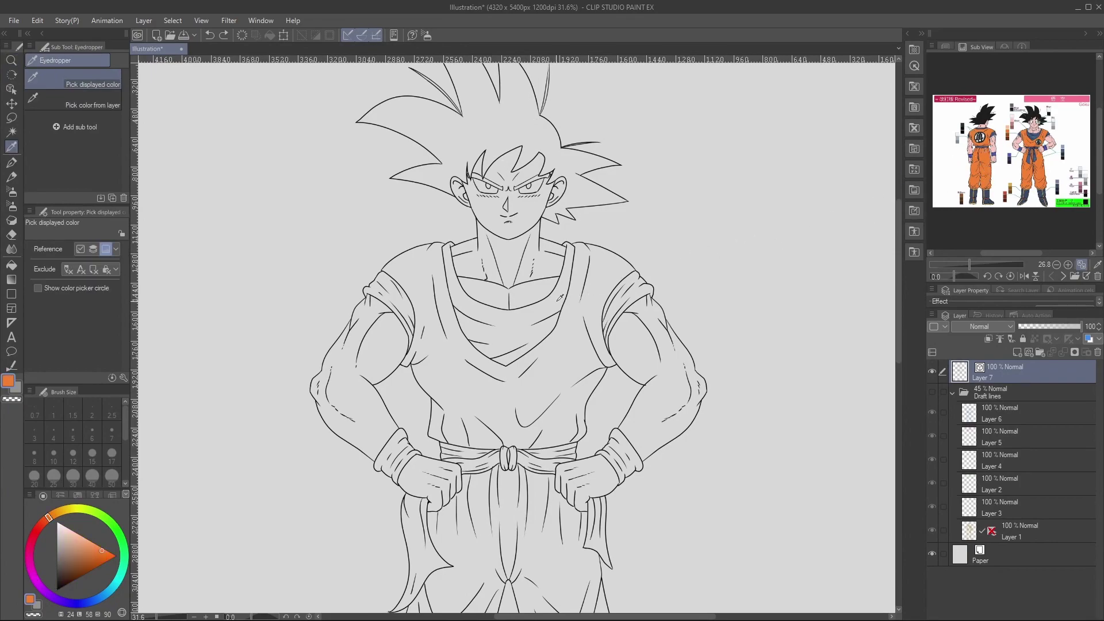
{"action": "key", "text": "w"}
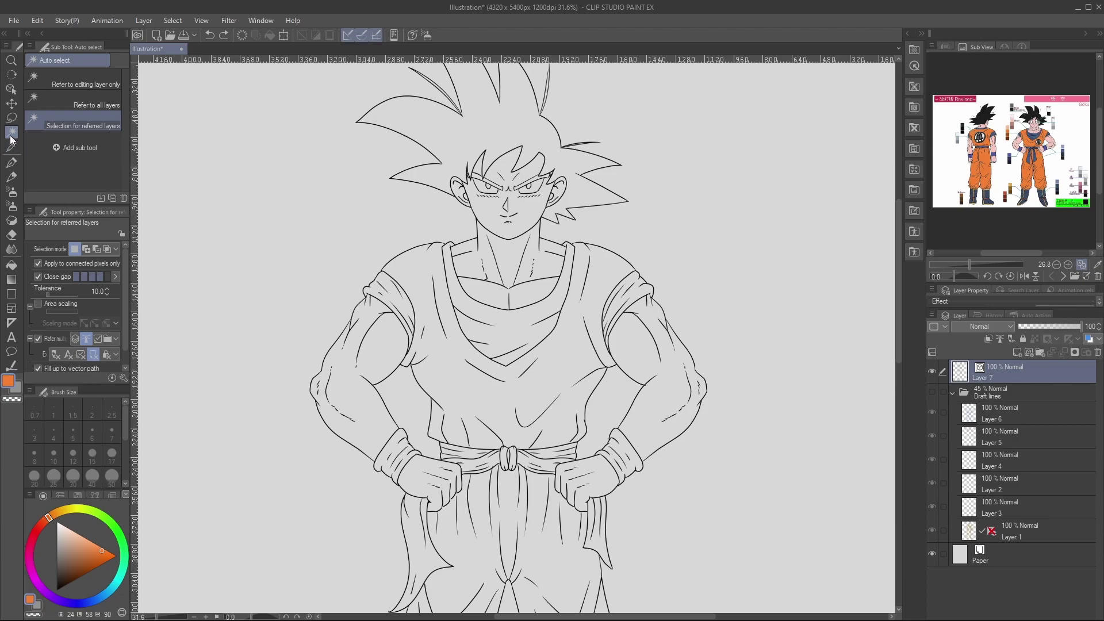
{"action": "left_click", "coordinate": [602, 277]}
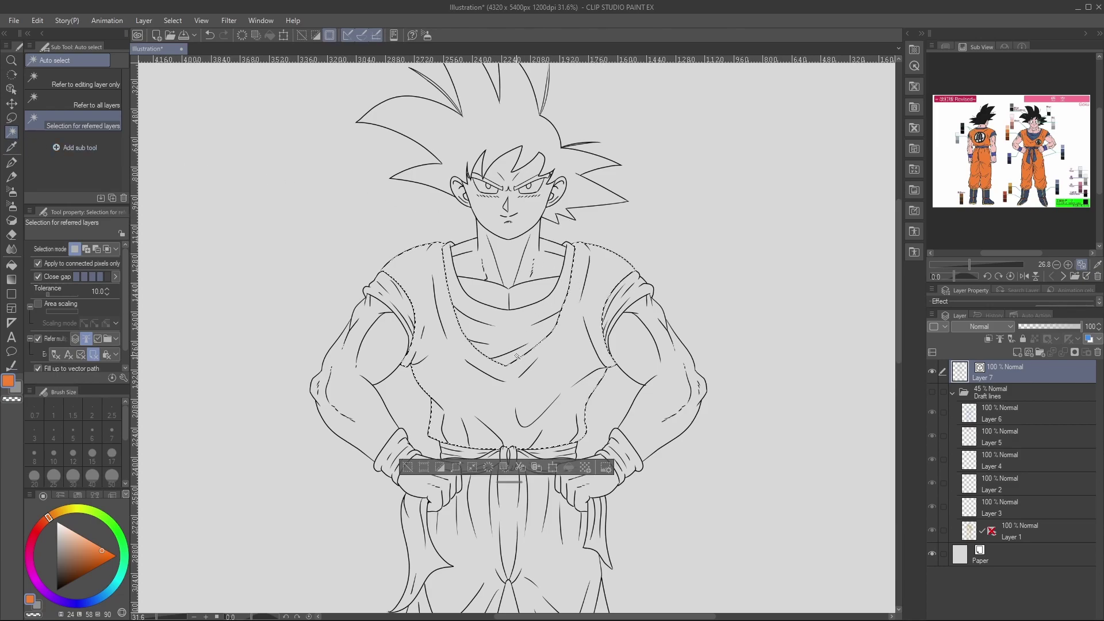
Add the trousers to the shirt selection and pick the orange from the trousers in the reference image.
{"action": "left_click_drag", "start_coordinate": [897, 254], "coordinate": [897, 306]}
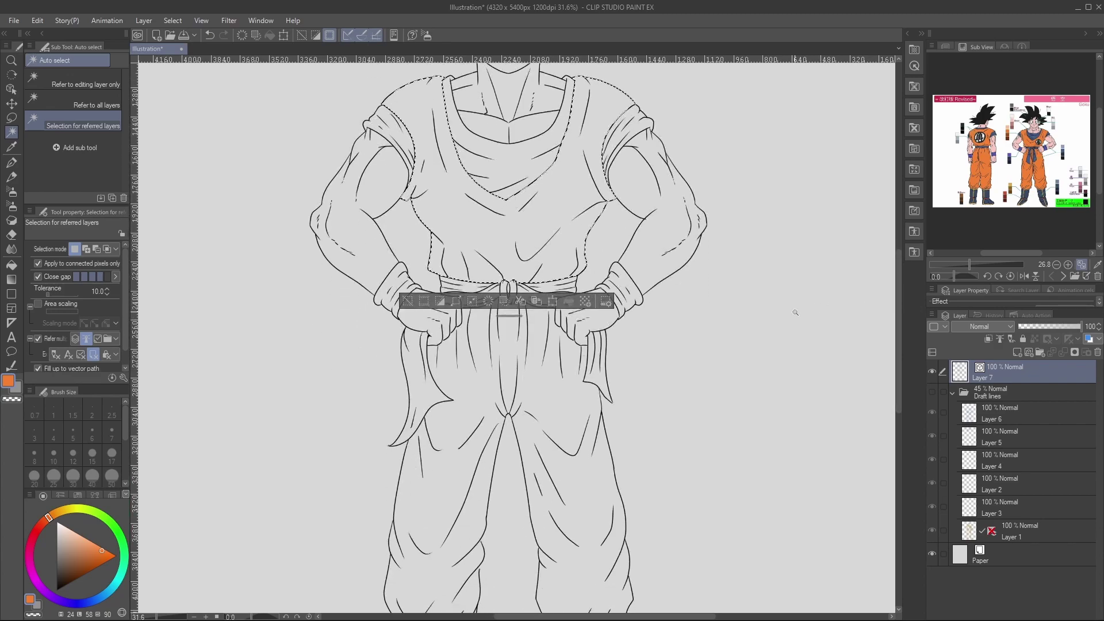
{"action": "left_click", "coordinate": [560, 384], "text": "shift"}
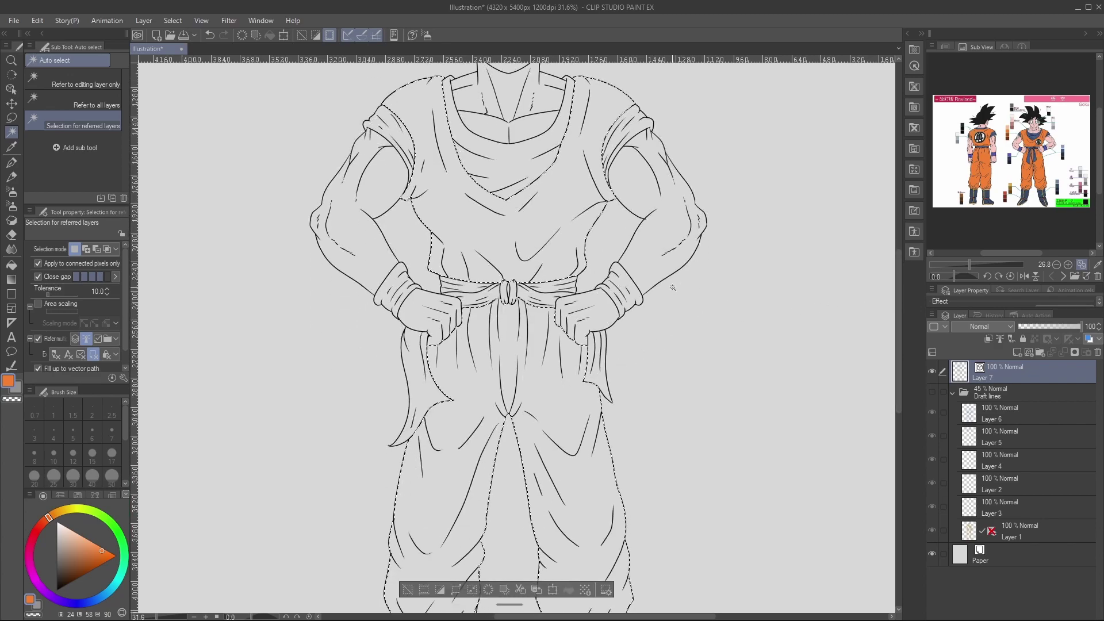
{"action": "key", "text": "ctrl+space"}
{"action": "left_click_drag", "start_coordinate": [670, 312], "coordinate": [621, 313]}
{"action": "left_click_drag", "start_coordinate": [679, 340], "coordinate": [719, 336]}
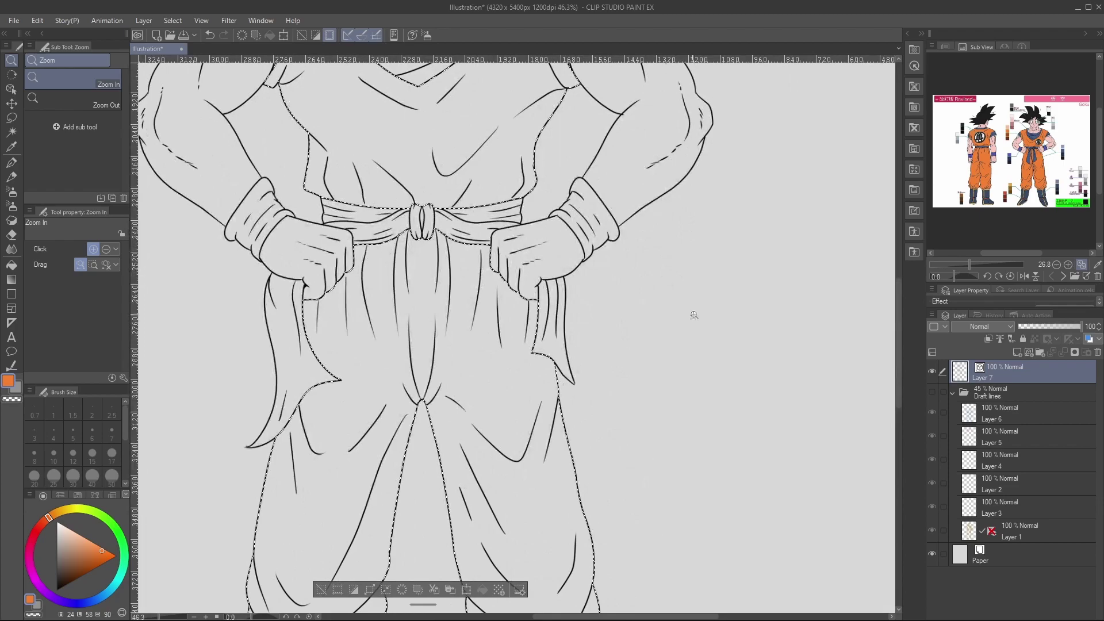
{"action": "scroll", "coordinate": [694, 315], "scroll_direction": "down", "scroll_amount": 4}
{"action": "scroll", "coordinate": [728, 348], "scroll_direction": "up", "scroll_amount": 3}
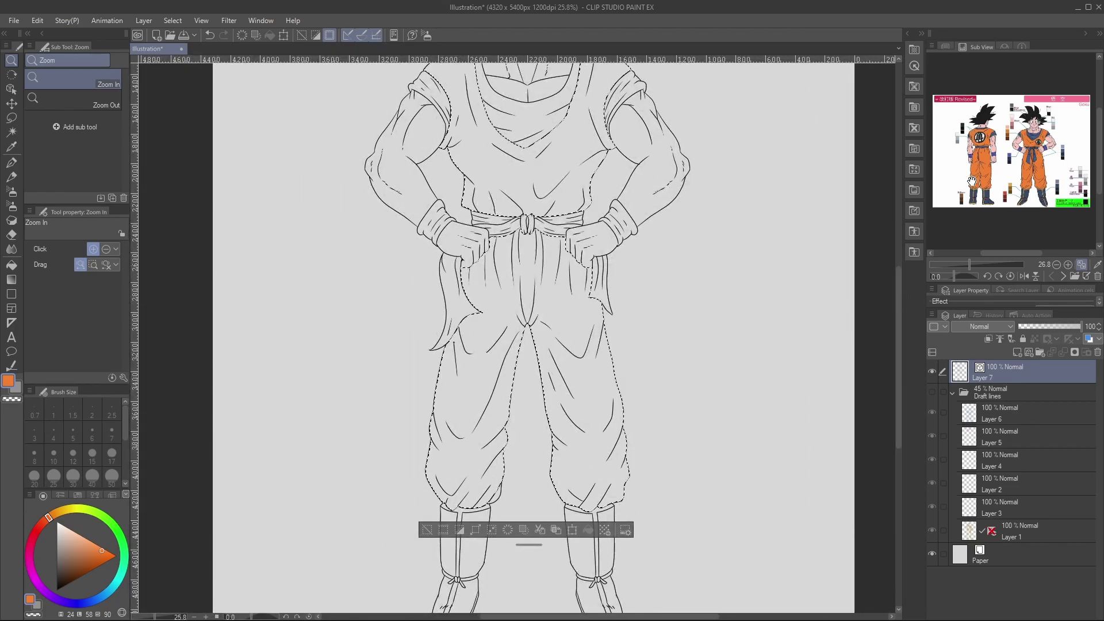
{"action": "key", "text": "i"}
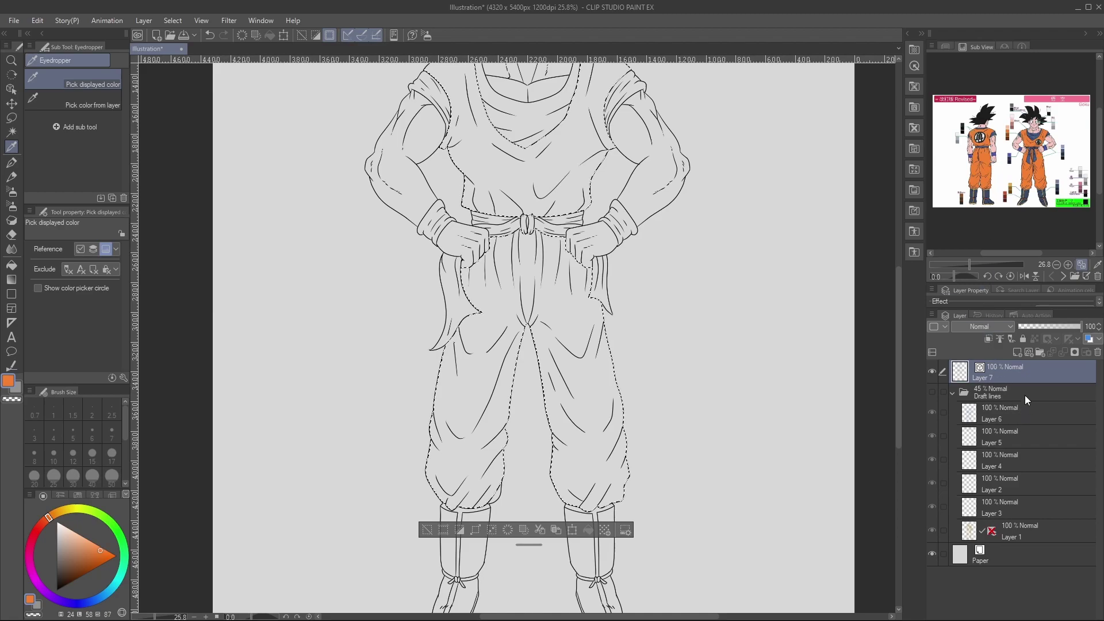
Create a new layer between the line art and the Draft lines folder, and collapse that folder.
{"action": "left_click", "coordinate": [1025, 396]}
{"action": "left_click", "coordinate": [1025, 353]}
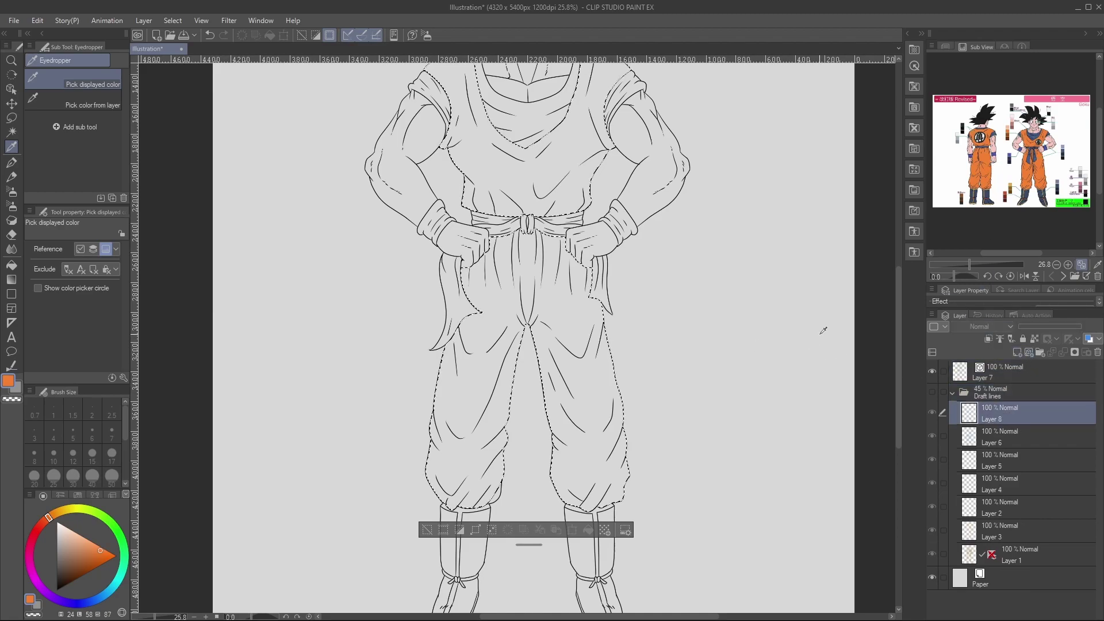
{"action": "left_click_drag", "start_coordinate": [1023, 381], "coordinate": [1023, 383]}
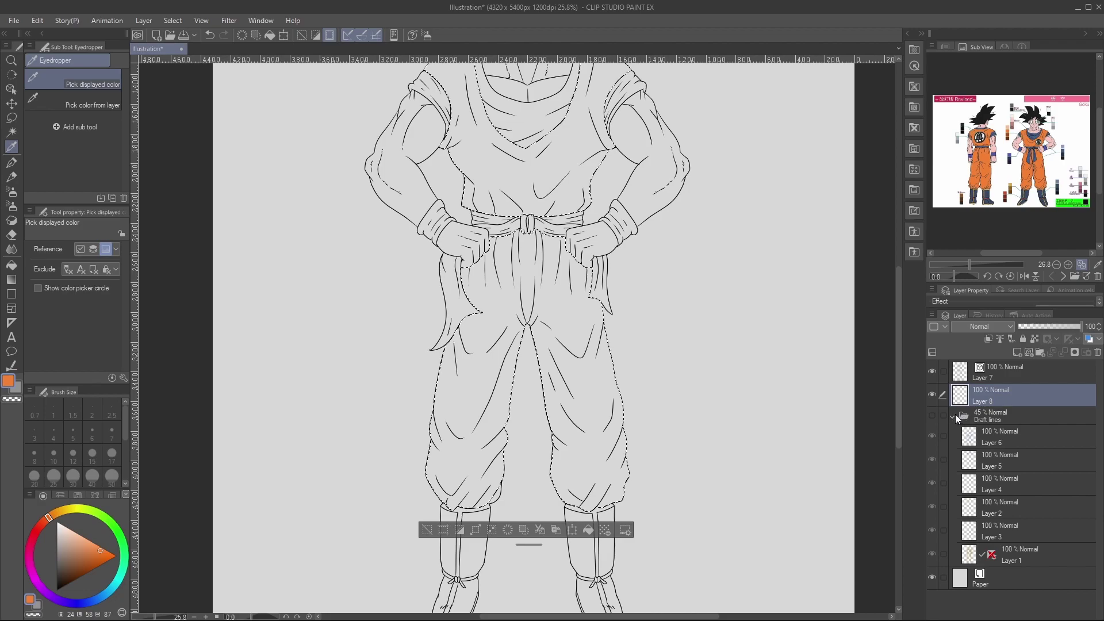
{"action": "left_click", "coordinate": [955, 416]}
Fill the selected shirt and trousers with the orange on the new layer, and clear the selection.
{"action": "key", "text": "ctrl+space"}
{"action": "left_click_drag", "start_coordinate": [718, 357], "coordinate": [736, 310]}
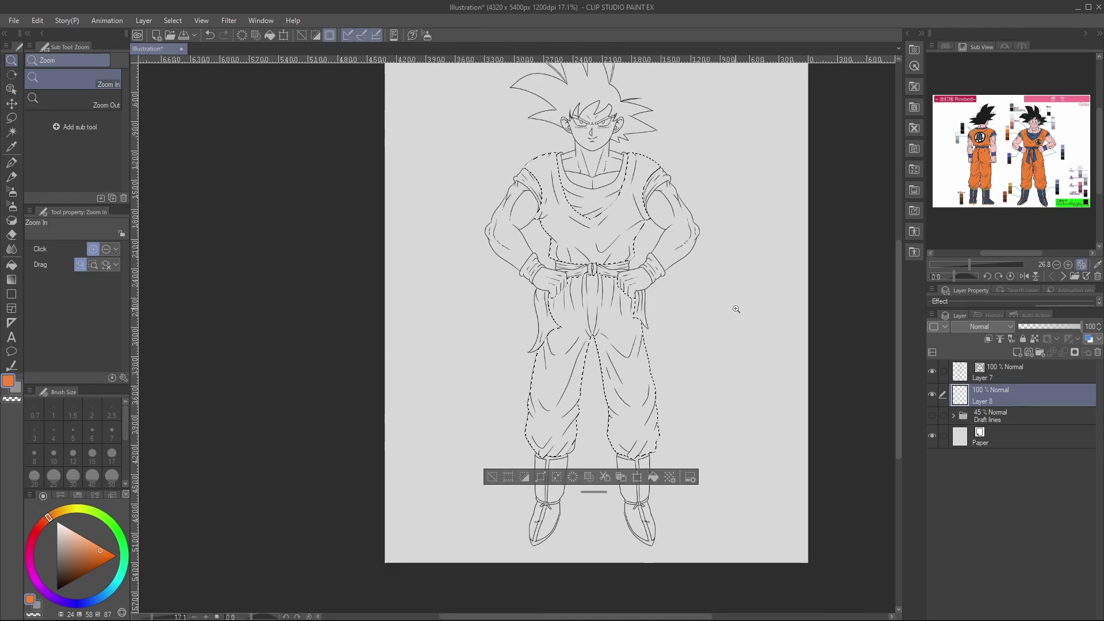
{"action": "key", "text": "p"}
{"action": "key", "text": "g"}
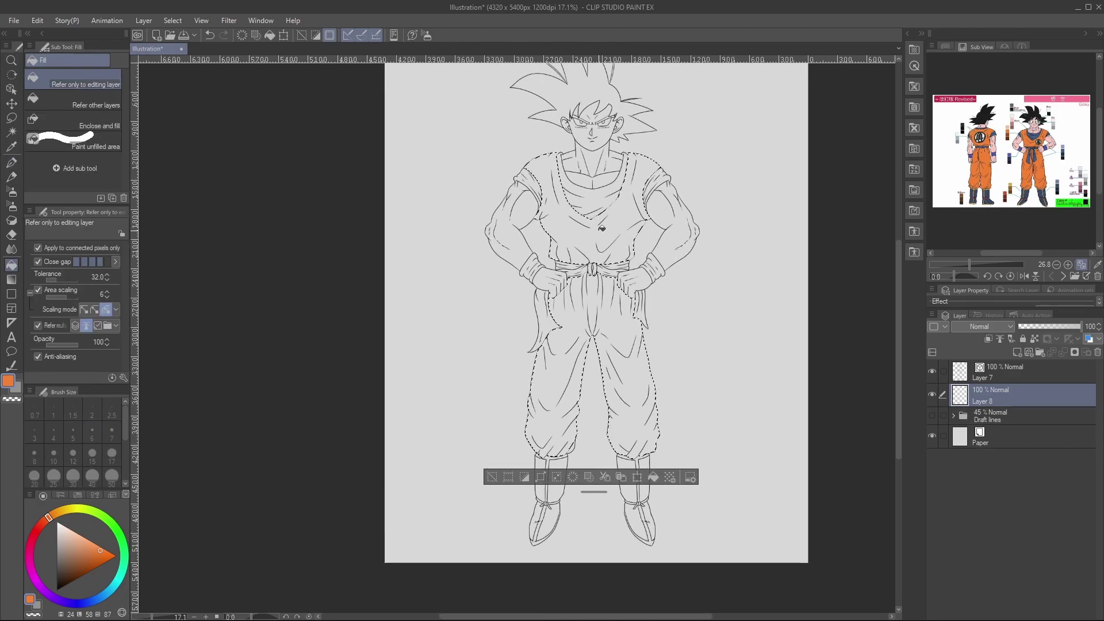
{"action": "left_click", "coordinate": [600, 229]}
{"action": "left_click", "coordinate": [644, 377]}
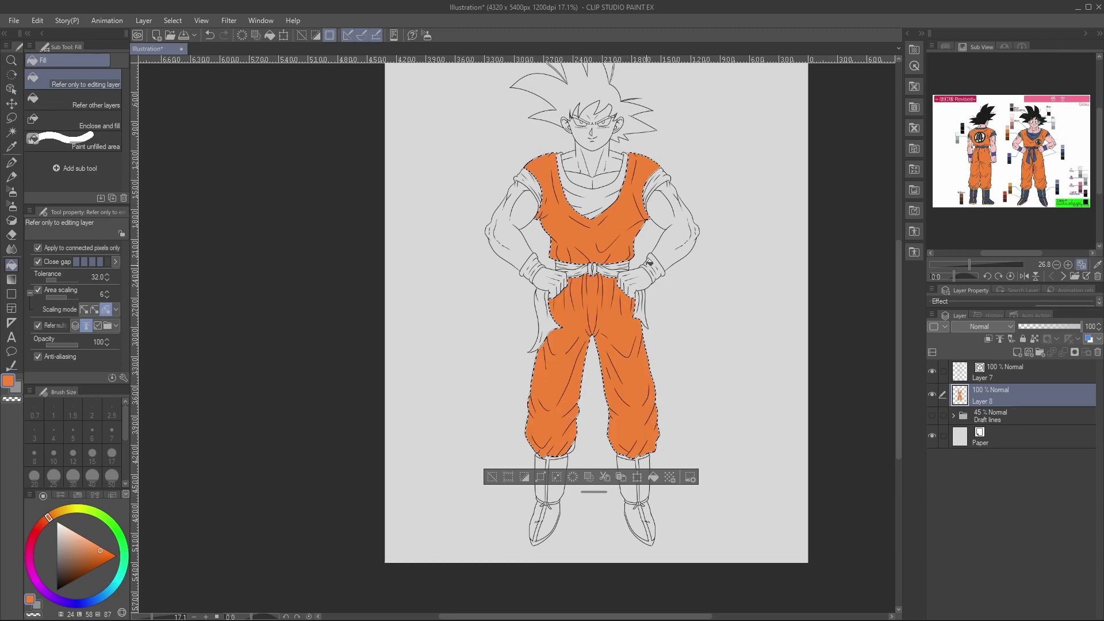
{"action": "key", "text": "ctrl+d"}
Auto-select the unfilled patch at the inner trouser cuff from the line art layer and set that layer as the reference layer.
{"action": "key", "text": "slash"}
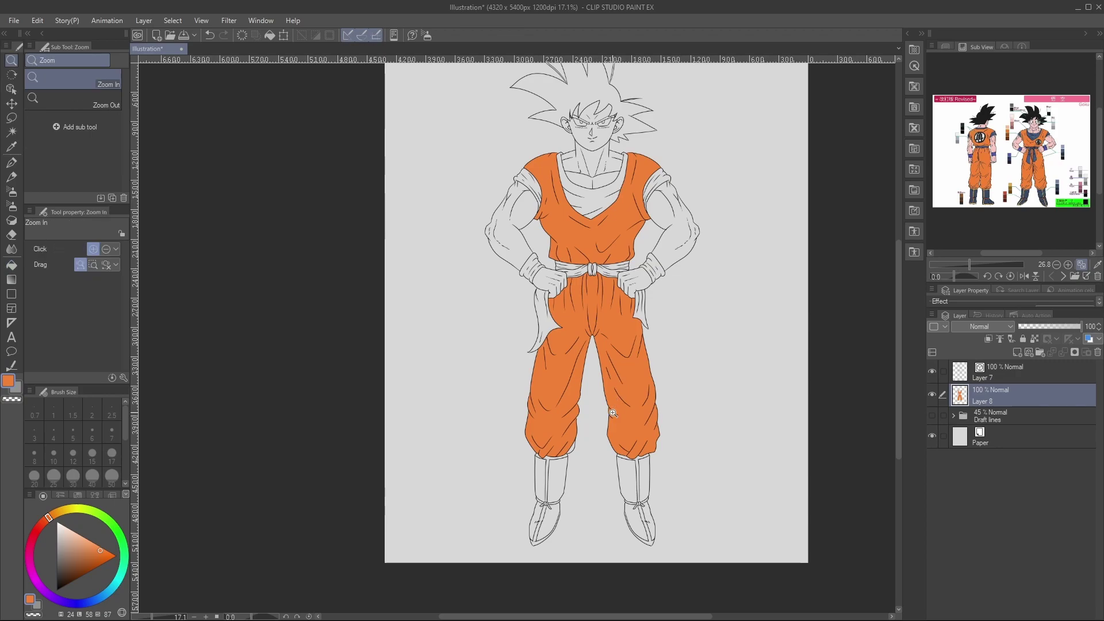
{"action": "left_click", "coordinate": [577, 452]}
{"action": "key", "text": "w"}
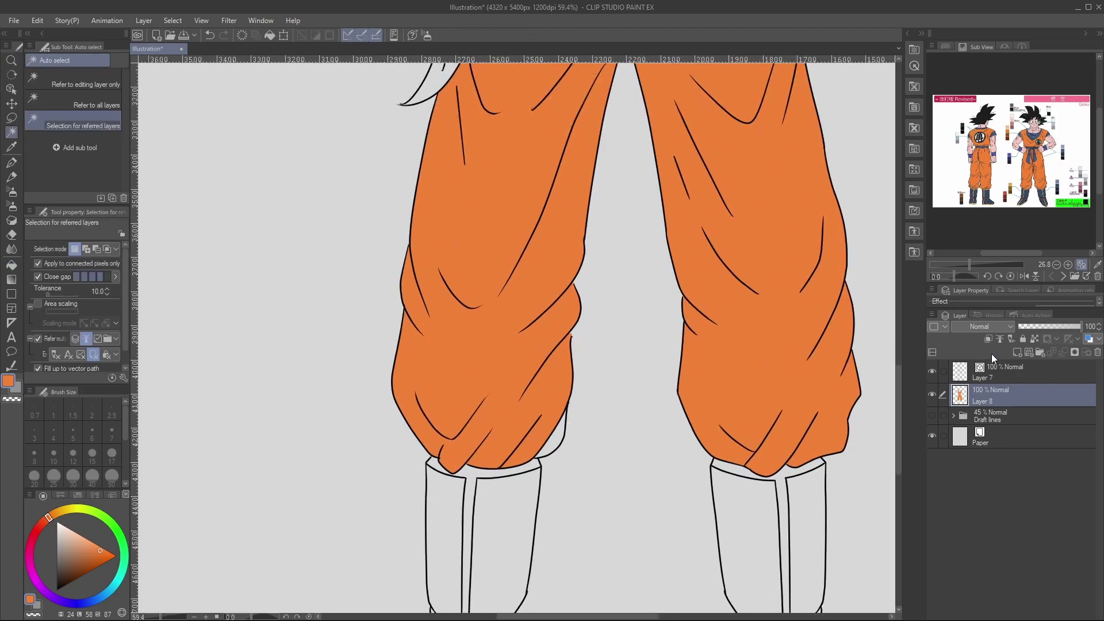
{"action": "left_click", "coordinate": [993, 371]}
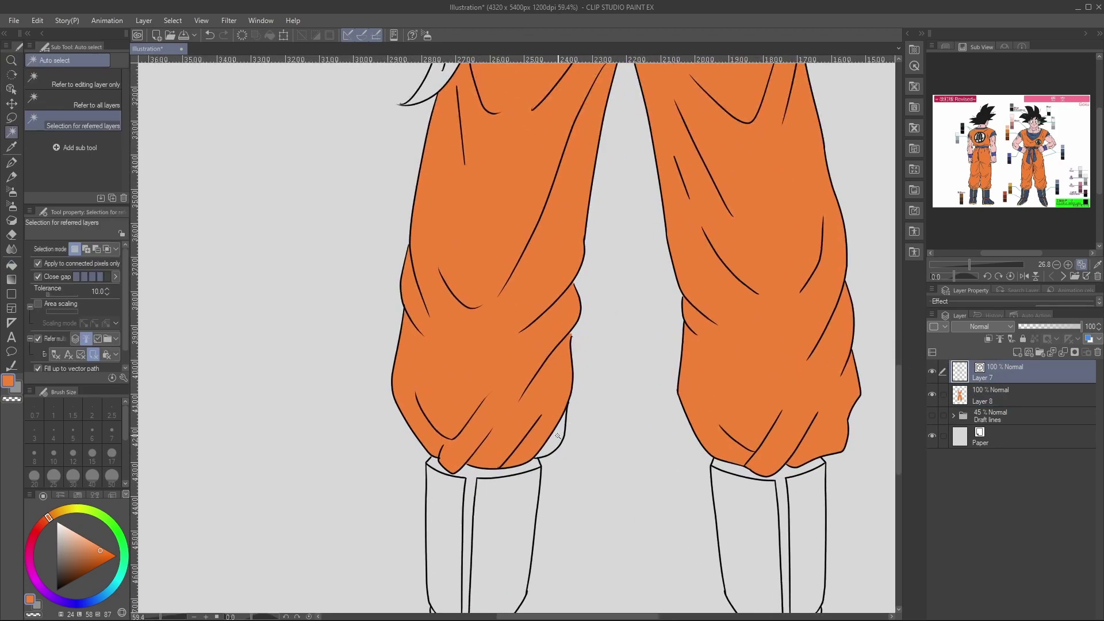
{"action": "left_click", "coordinate": [557, 436]}
{"action": "left_click", "coordinate": [1002, 337]}
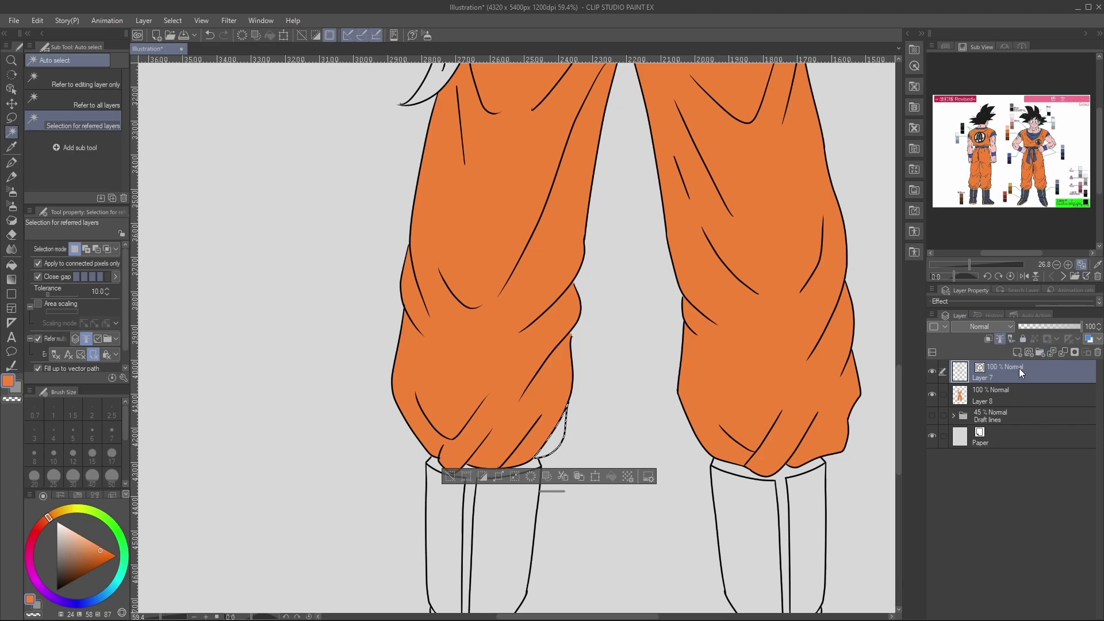
Paint the selected cuff patch orange with the G-pen on the orange colour layer, and clear the selection.
{"action": "left_click", "coordinate": [1013, 389]}
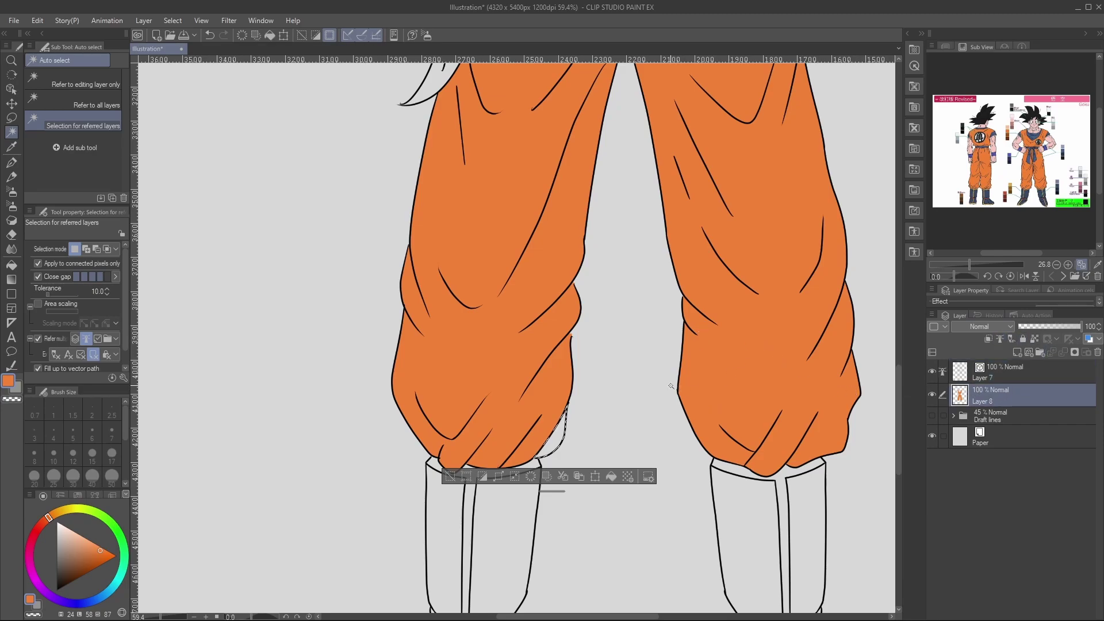
{"action": "key", "text": "i"}
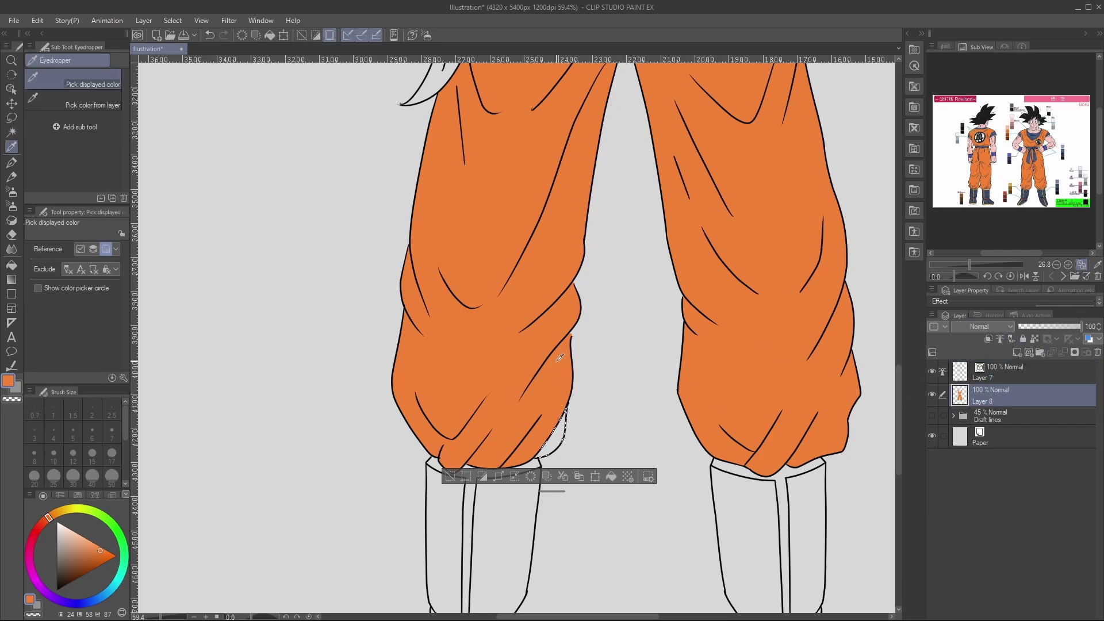
{"action": "key", "text": "p"}
{"action": "mouse_move", "coordinate": [566, 423]}
{"action": "left_mouse_down", "text": "ctrl+alt"}
{"action": "mouse_move", "coordinate": [583, 423]}
{"action": "mouse_move", "coordinate": [543, 448]}
{"action": "left_mouse_up", "text": "ctrl+alt"}
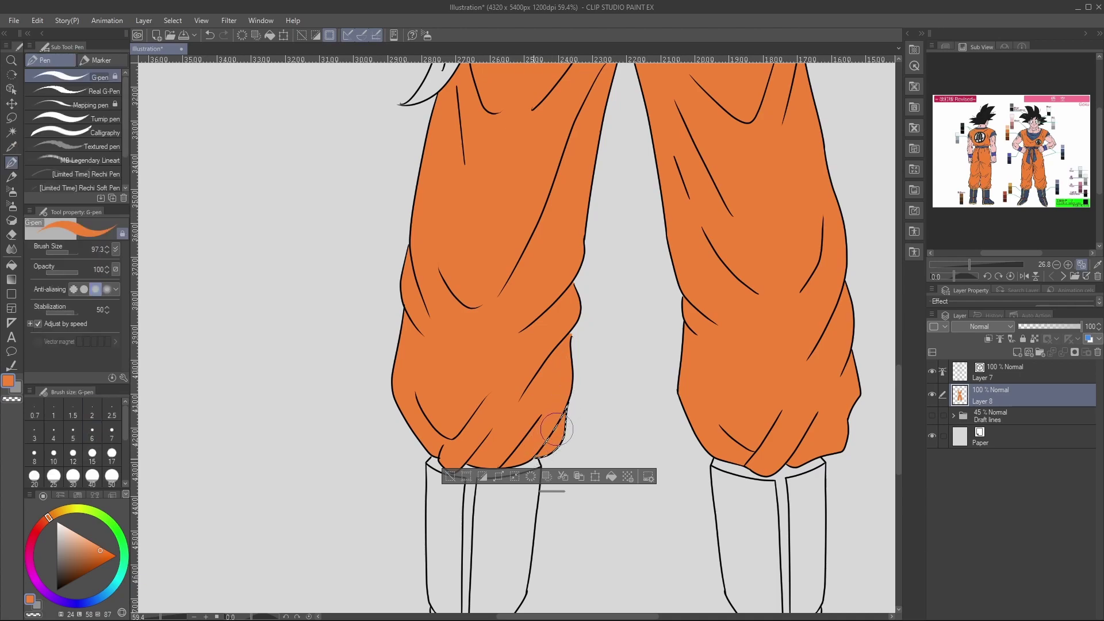
{"action": "key", "text": "ctrl+d"}
Enlarge the reference image to 75% and pick the dark blue of the undershirt collar as the drawing colour.
{"action": "key", "text": "/"}
{"action": "left_click_drag", "start_coordinate": [790, 337], "coordinate": [731, 338]}
{"action": "scroll", "coordinate": [811, 314], "scroll_direction": "down", "scroll_amount": 1}
{"action": "scroll", "coordinate": [827, 172], "scroll_direction": "up", "scroll_amount": 4}
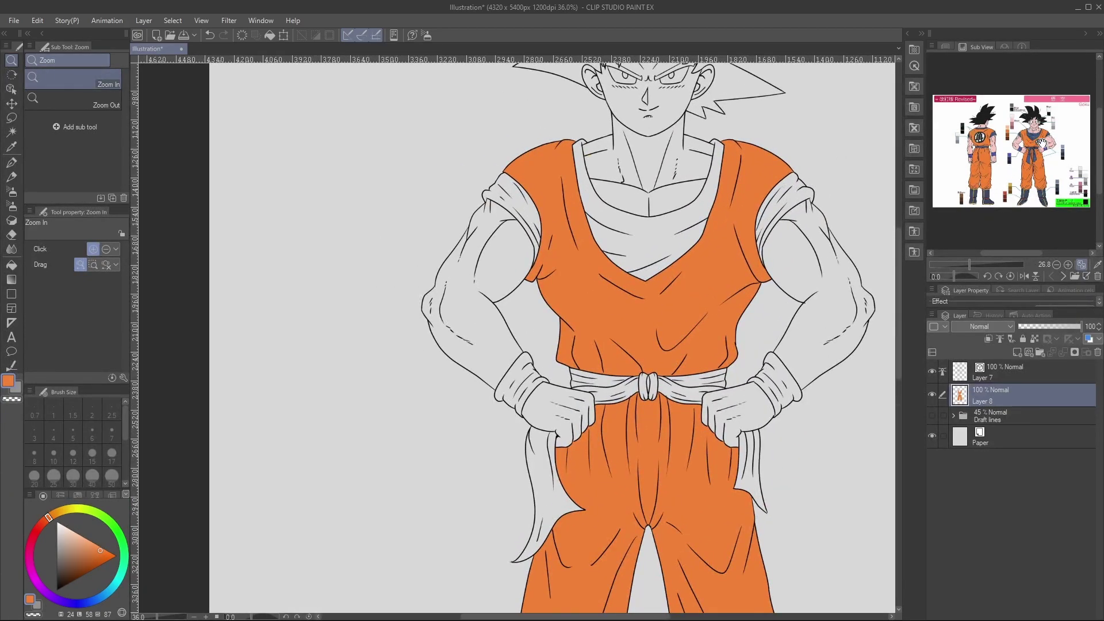
{"action": "left_click", "coordinate": [1068, 264]}
{"action": "left_click", "coordinate": [1067, 264]}
{"action": "left_click", "coordinate": [1068, 264]}
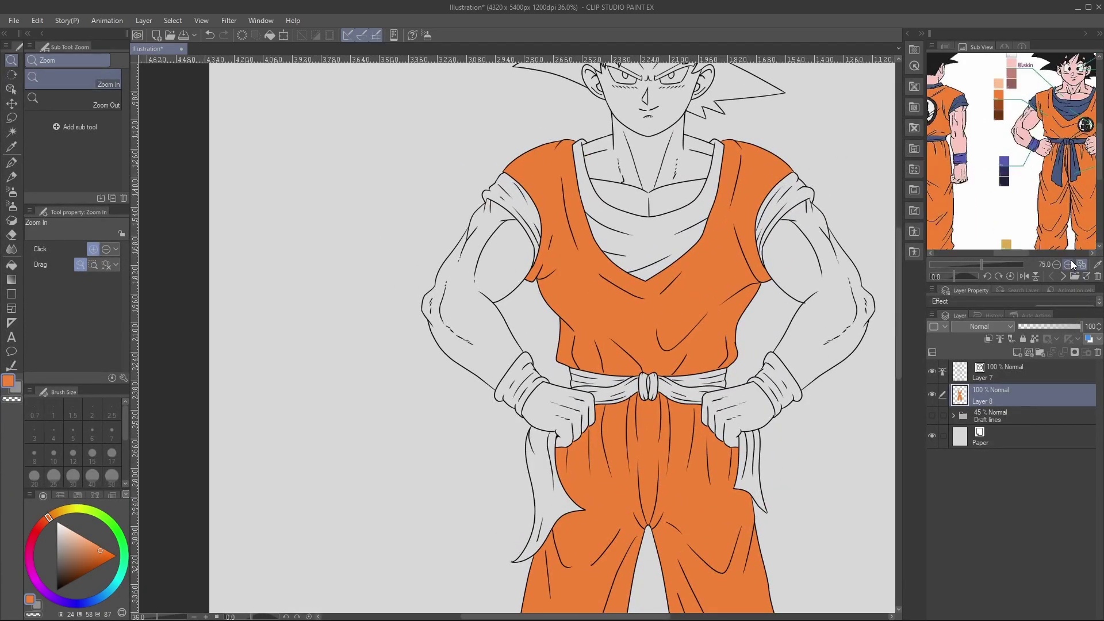
{"action": "left_click", "coordinate": [1083, 104]}
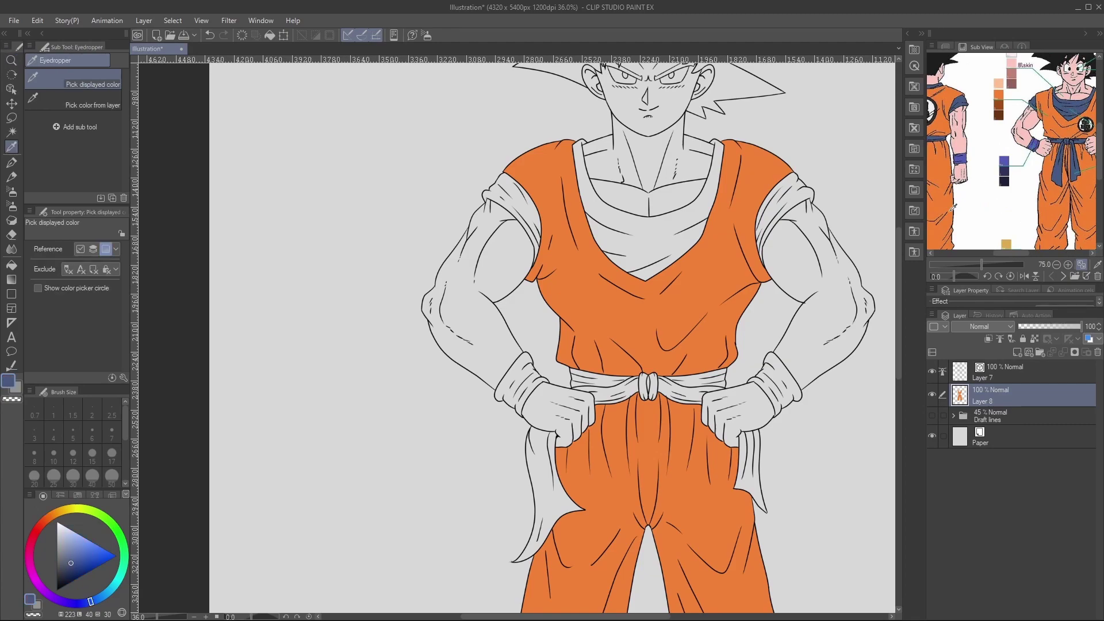
Create a new layer directly above the orange colour layer for the blue parts.
{"action": "key", "text": "/"}
{"action": "left_click_drag", "start_coordinate": [768, 365], "coordinate": [721, 398]}
{"action": "left_click_drag", "start_coordinate": [819, 354], "coordinate": [862, 345]}
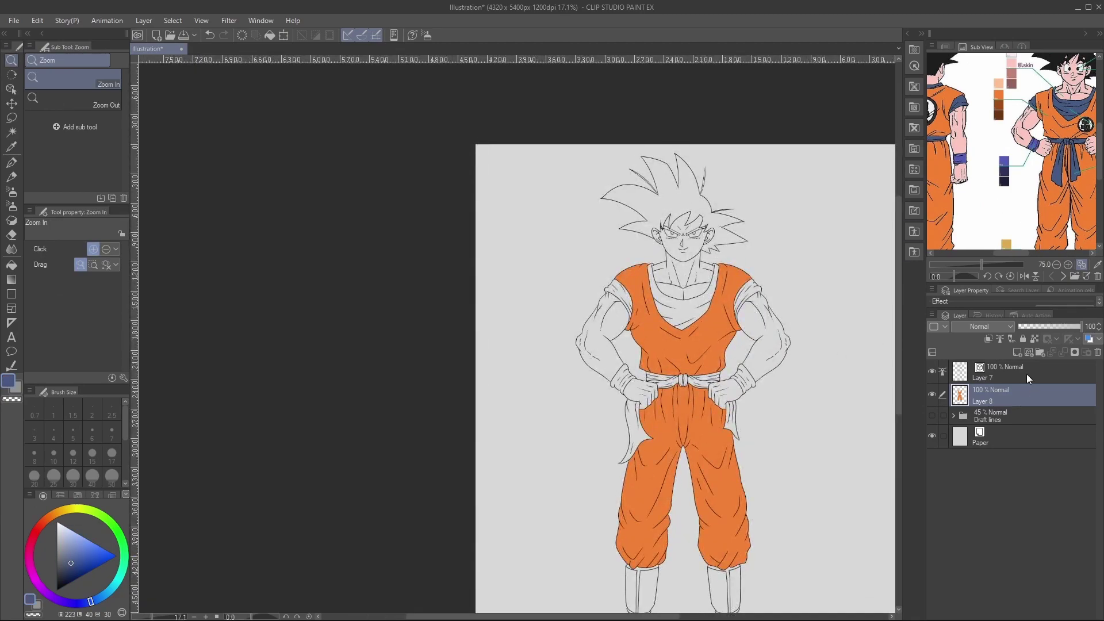
{"action": "left_click", "coordinate": [1017, 352]}
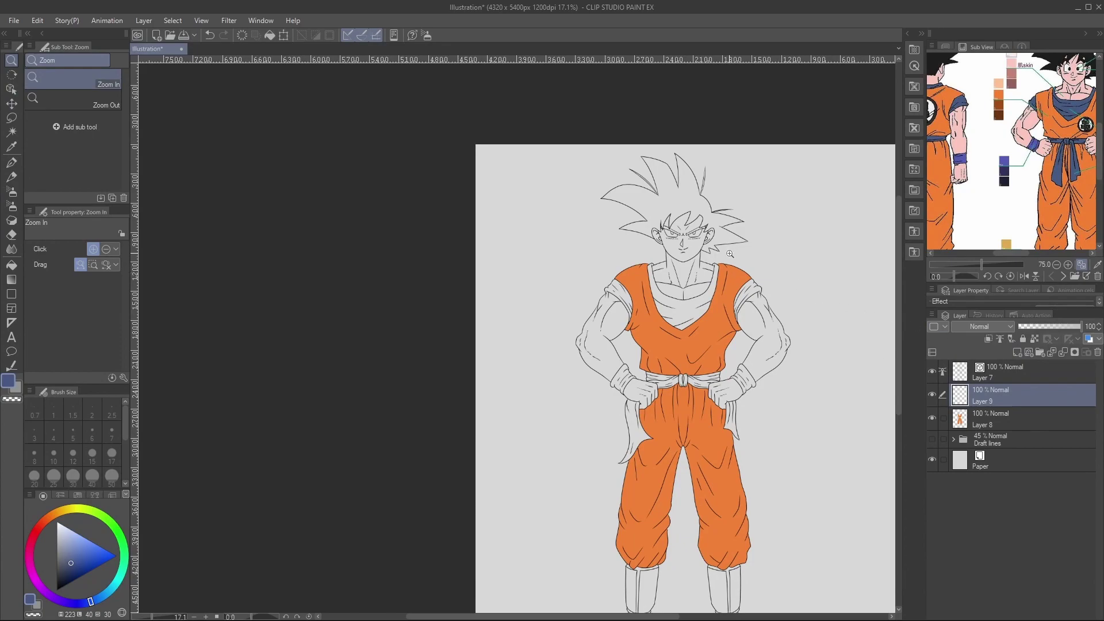
Auto-select both undershirt sleeves, the undershirt neckline and the belt around the waist.
{"action": "key", "text": "w"}
{"action": "left_click", "coordinate": [749, 294]}
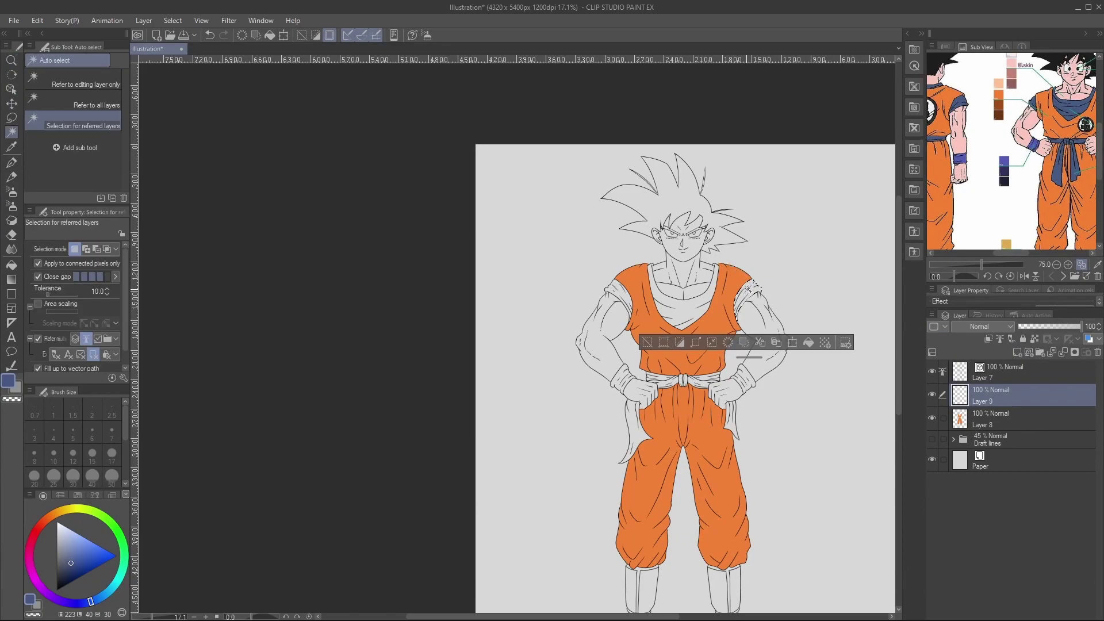
{"action": "left_click", "coordinate": [694, 302], "text": "shift"}
{"action": "left_click", "coordinate": [622, 292], "text": "shift"}
{"action": "left_click", "coordinate": [662, 385], "text": "shift"}
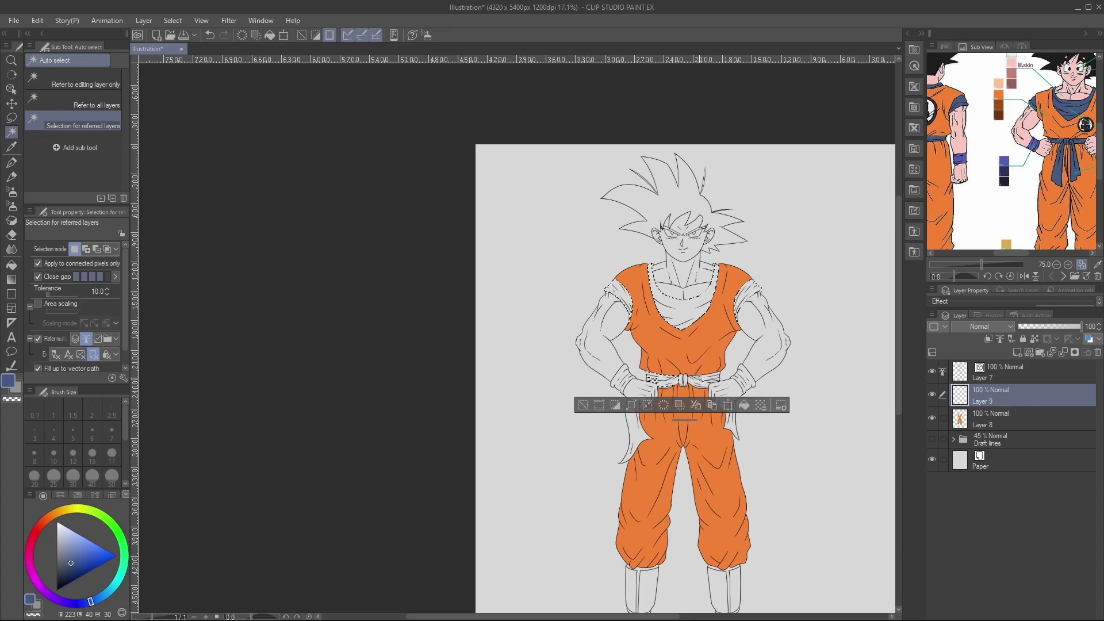
Add the remaining unselected pieces of the belt on both sides of the knot to the selection.
{"action": "key", "text": "ctrl+space"}
{"action": "left_click_drag", "start_coordinate": [709, 382], "coordinate": [768, 350]}
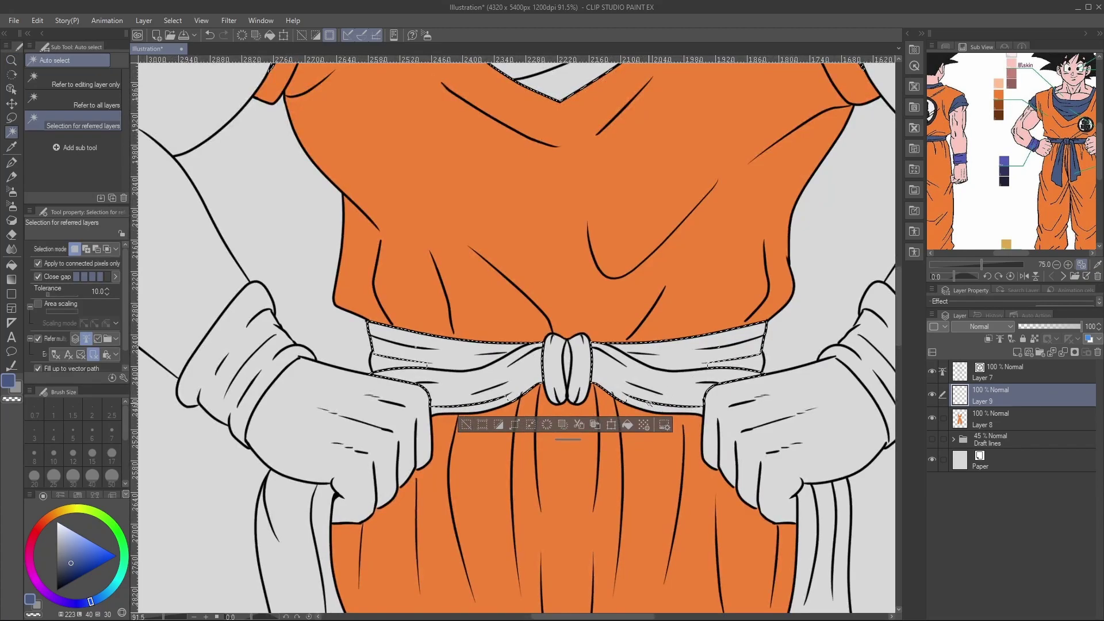
{"action": "left_click", "coordinate": [646, 406], "text": "shift"}
{"action": "left_click", "coordinate": [394, 364], "text": "shift"}
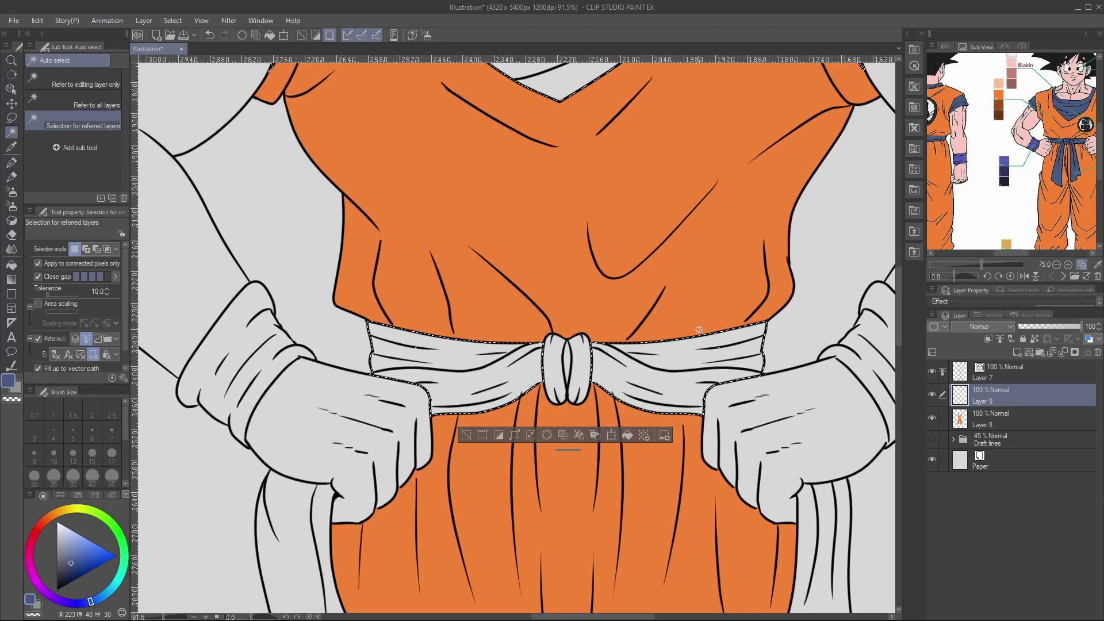
Make the line art layer active and add both hanging sash ends and both wristbands to the selection.
{"action": "key", "text": "o"}
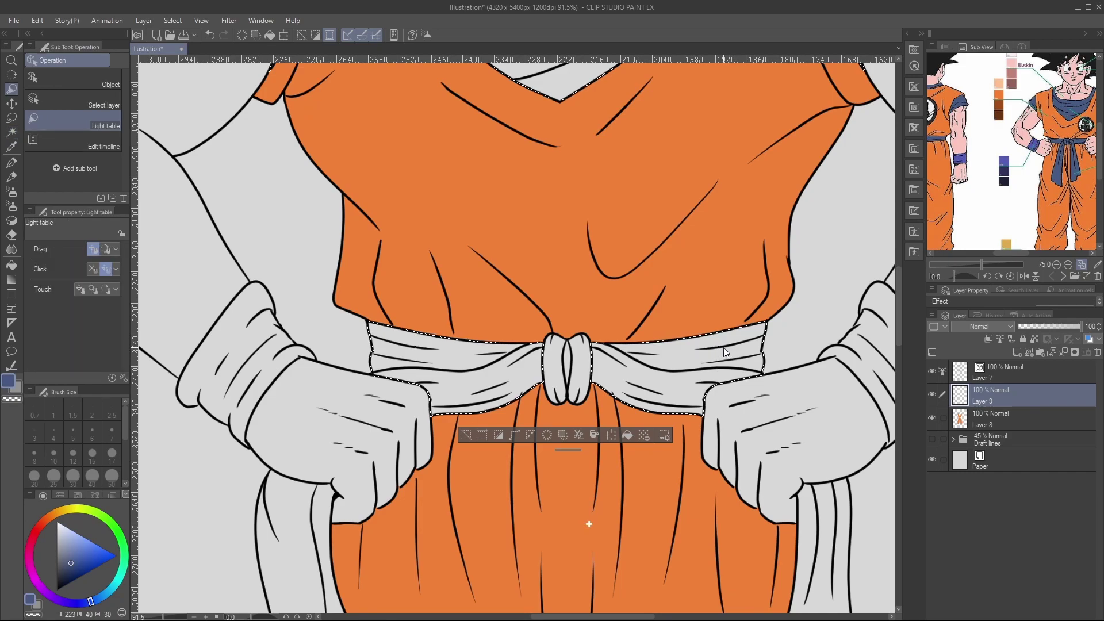
{"action": "key", "text": "o"}
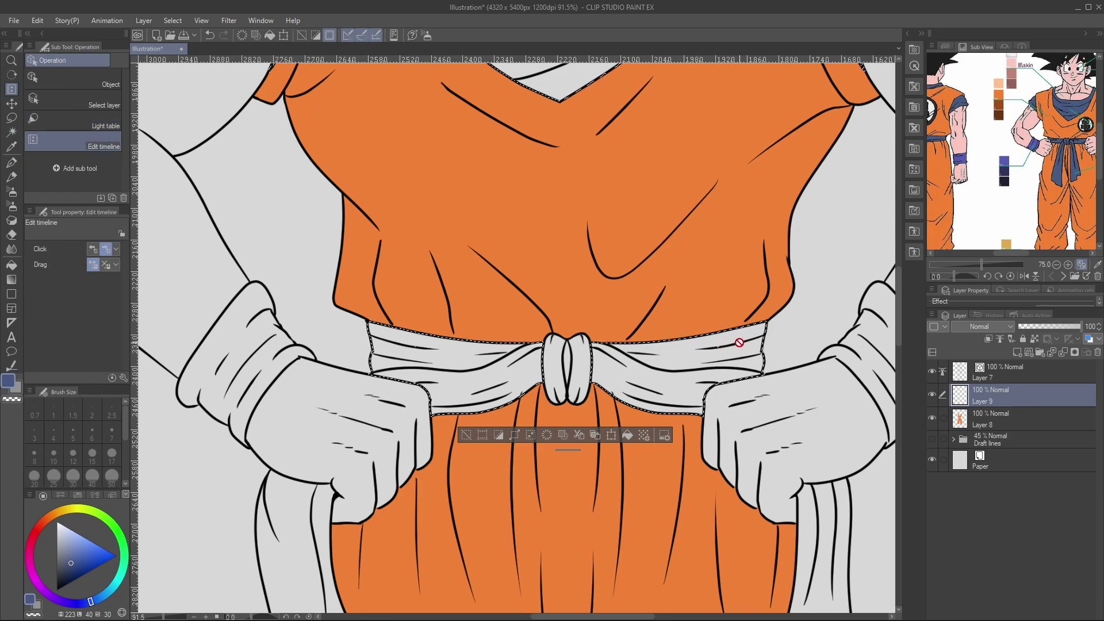
{"action": "key", "text": "m"}
{"action": "key", "text": "alt+bracketright"}
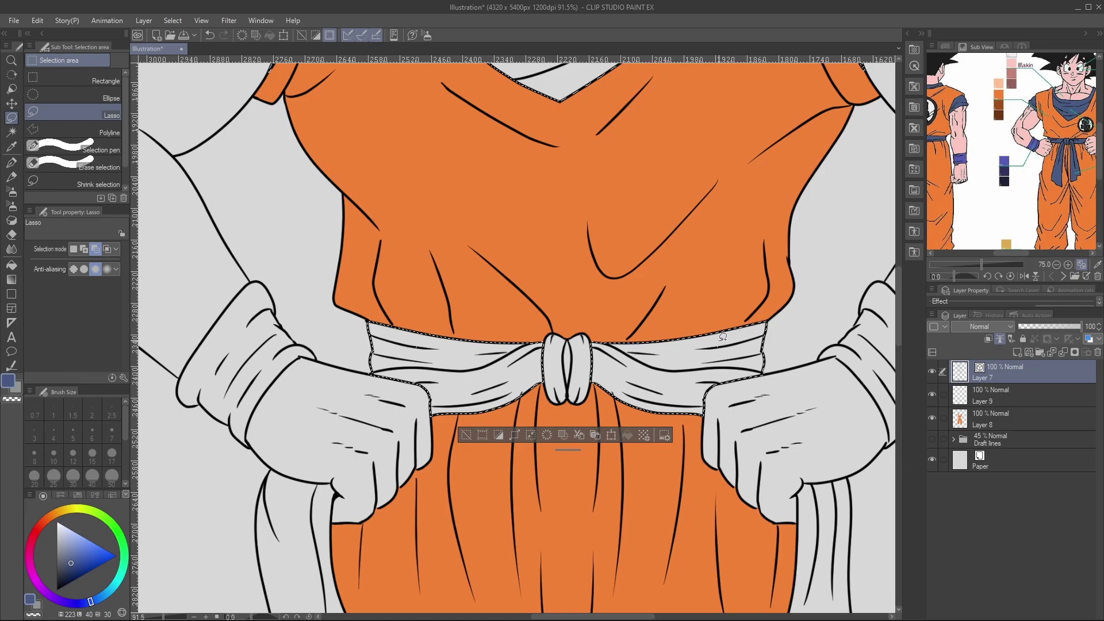
{"action": "key", "text": "ctrl+space"}
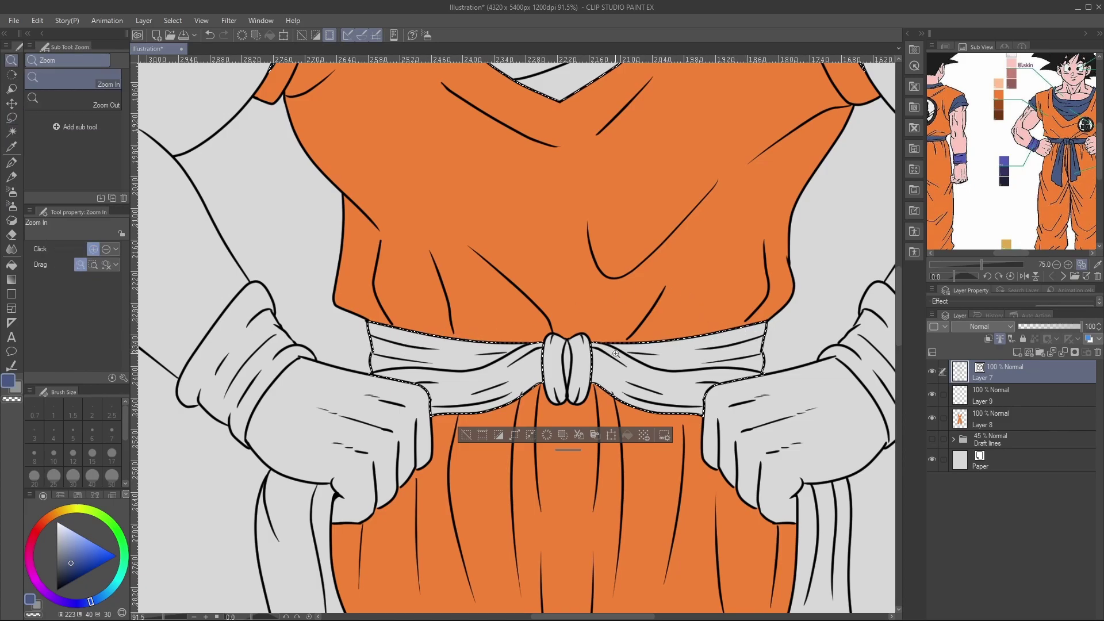
{"action": "left_click_drag", "start_coordinate": [611, 348], "coordinate": [575, 351]}
{"action": "left_click_drag", "start_coordinate": [708, 401], "coordinate": [727, 410]}
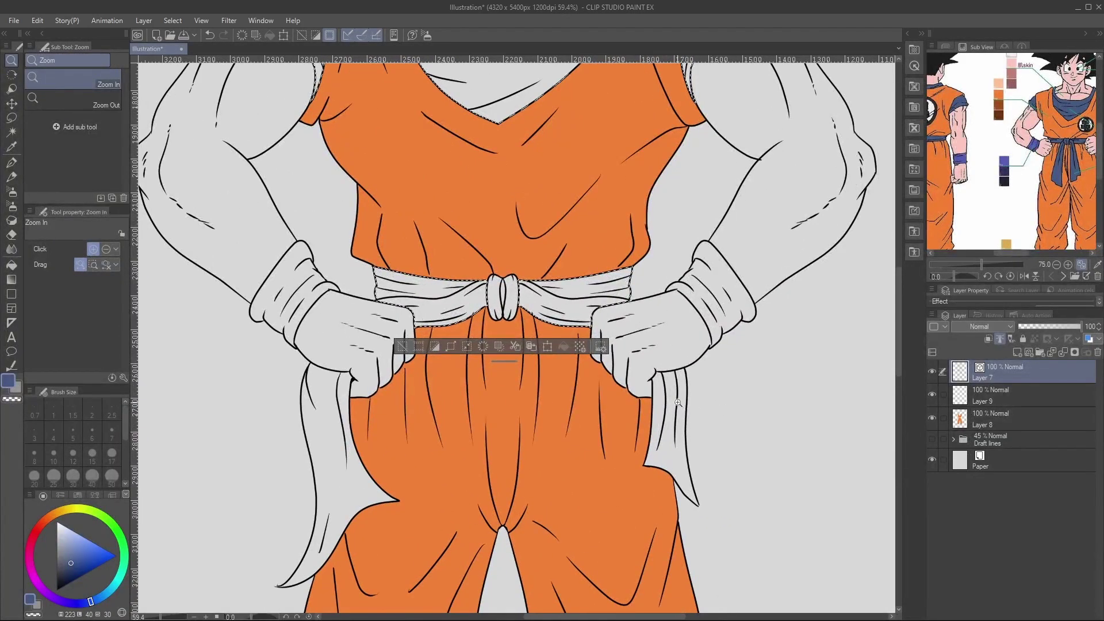
{"action": "key", "text": "w"}
{"action": "left_click", "coordinate": [672, 440], "text": "shift"}
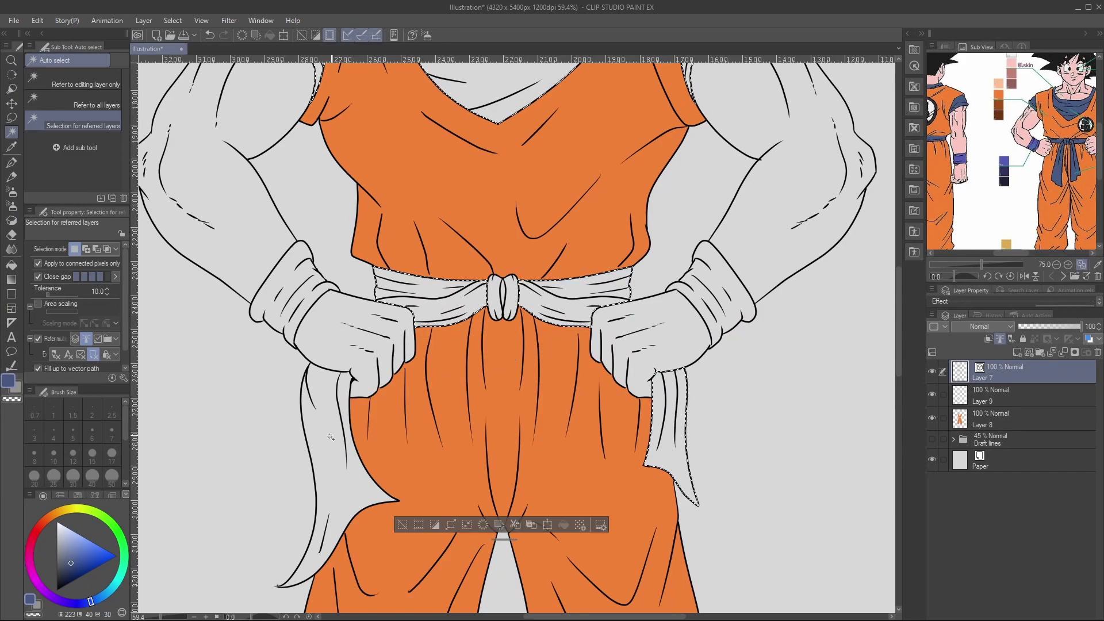
{"action": "left_click", "coordinate": [369, 455], "text": "shift"}
{"action": "left_click", "coordinate": [355, 288], "text": "shift"}
{"action": "left_click", "coordinate": [715, 289], "text": "shift"}
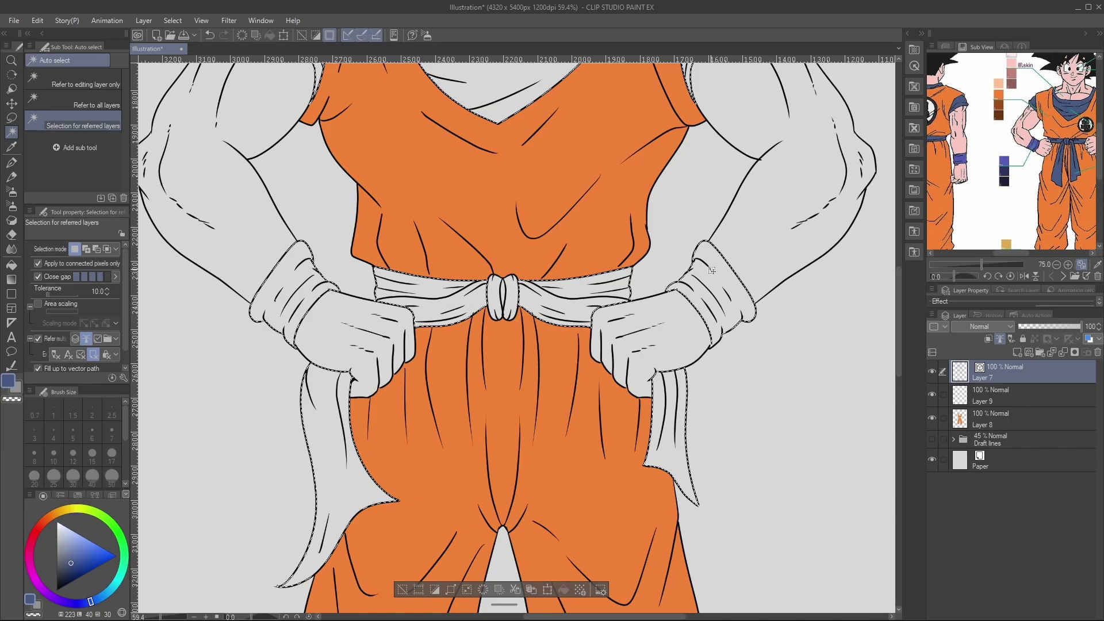
Examine the selection outline around the wristband and belt up close, and on the whole figure.
{"action": "key", "text": "ctrl+space"}
{"action": "left_click_drag", "start_coordinate": [328, 286], "coordinate": [370, 259]}
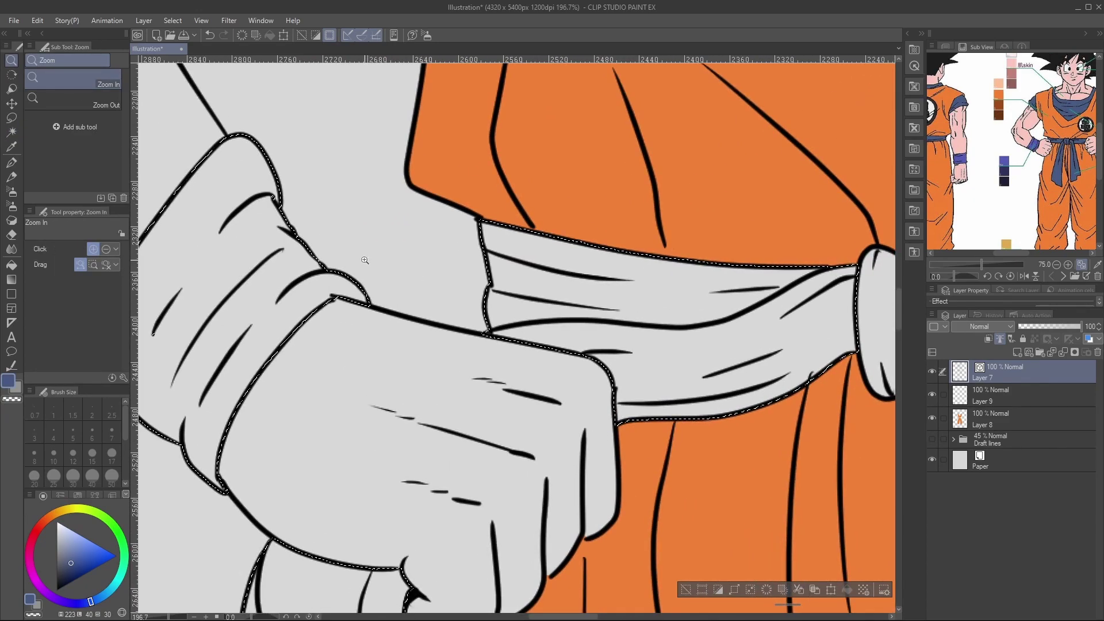
{"action": "key", "text": "m"}
{"action": "key", "text": "slash"}
{"action": "left_click_drag", "start_coordinate": [467, 270], "coordinate": [411, 282]}
{"action": "left_click_drag", "start_coordinate": [592, 319], "coordinate": [549, 319]}
{"action": "left_click_drag", "start_coordinate": [667, 355], "coordinate": [640, 356]}
{"action": "scroll", "coordinate": [641, 356], "scroll_direction": "up", "scroll_amount": 2}
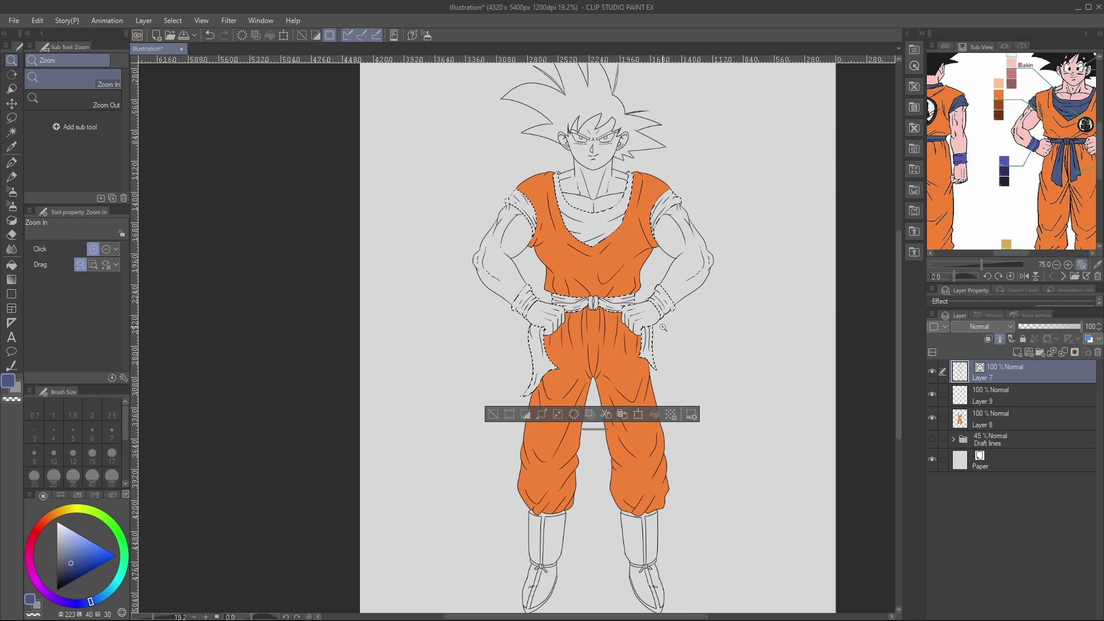
On Layer 9, fill the selected undershirt sleeves and neckline, wristband, sash ends and belt with the picked dark blue.
{"action": "left_click", "coordinate": [1012, 399]}
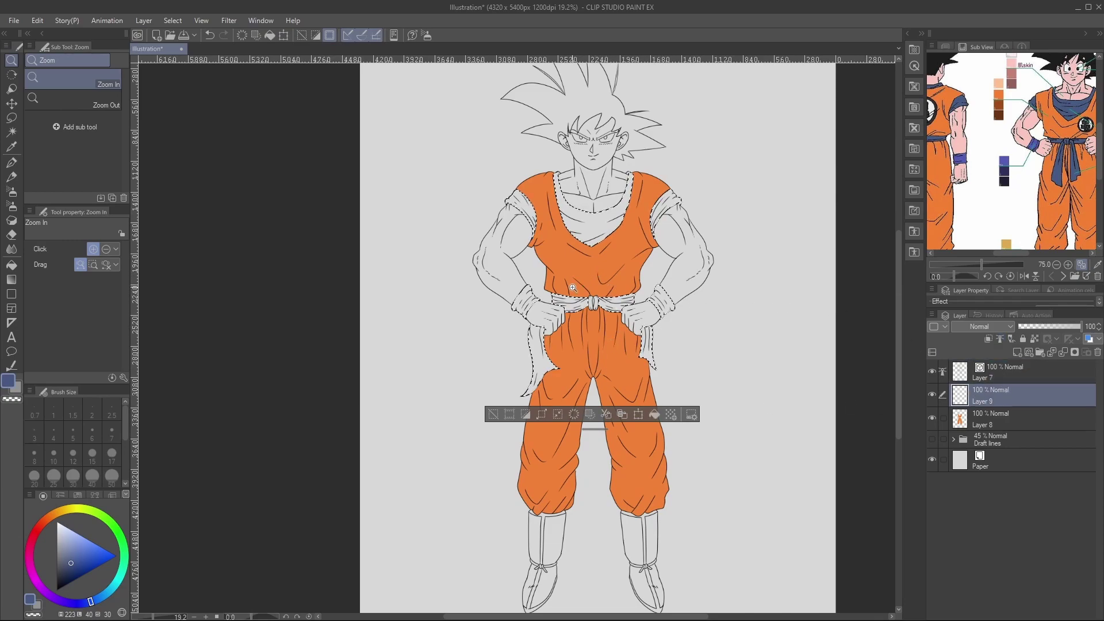
{"action": "key", "text": "p"}
{"action": "left_click_drag", "start_coordinate": [548, 323], "coordinate": [565, 286], "text": "ctrl+alt"}
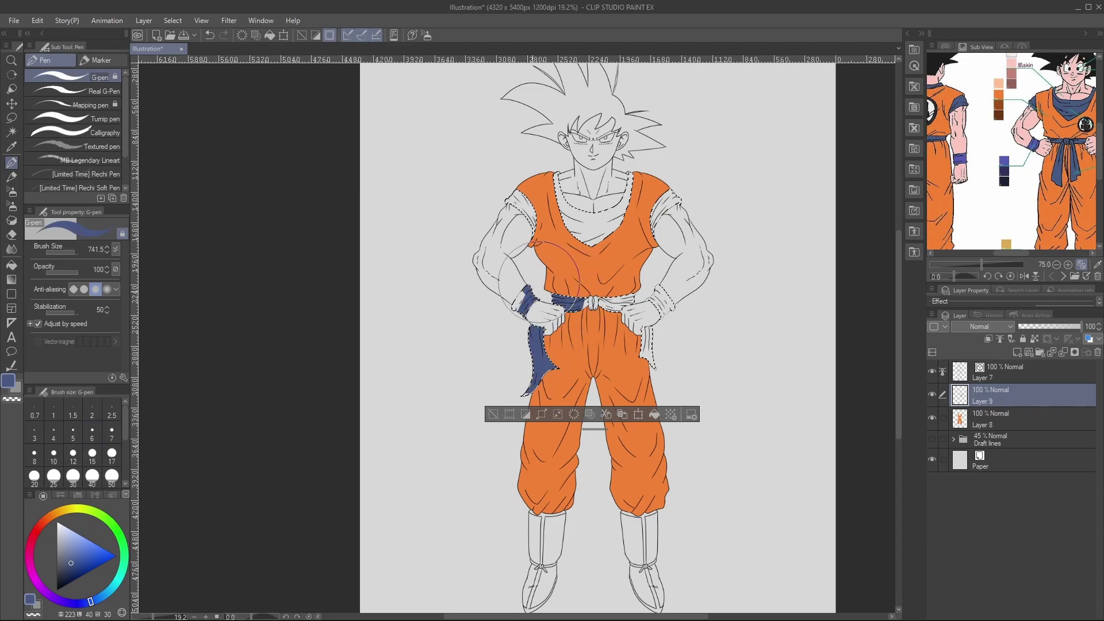
{"action": "left_click", "coordinate": [516, 200]}
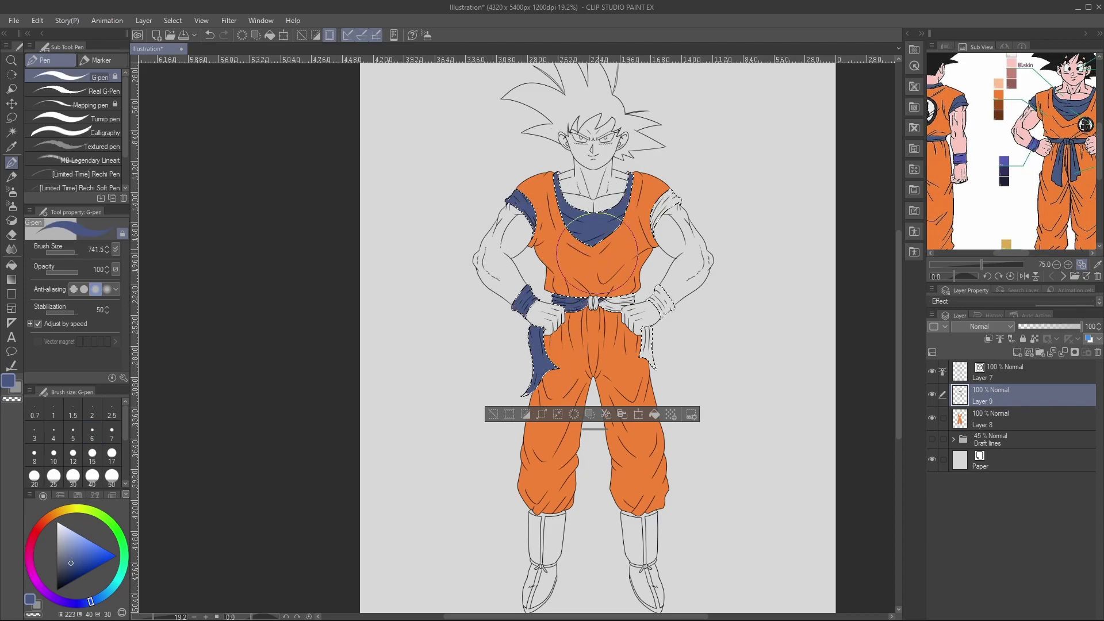
{"action": "key", "text": "g"}
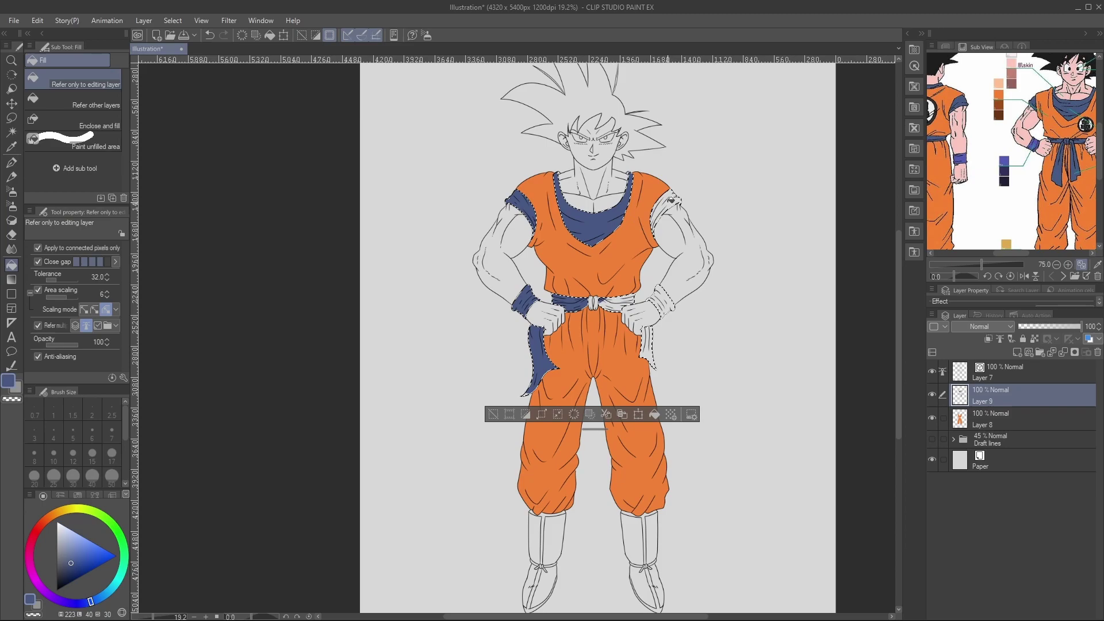
{"action": "left_click", "coordinate": [651, 333]}
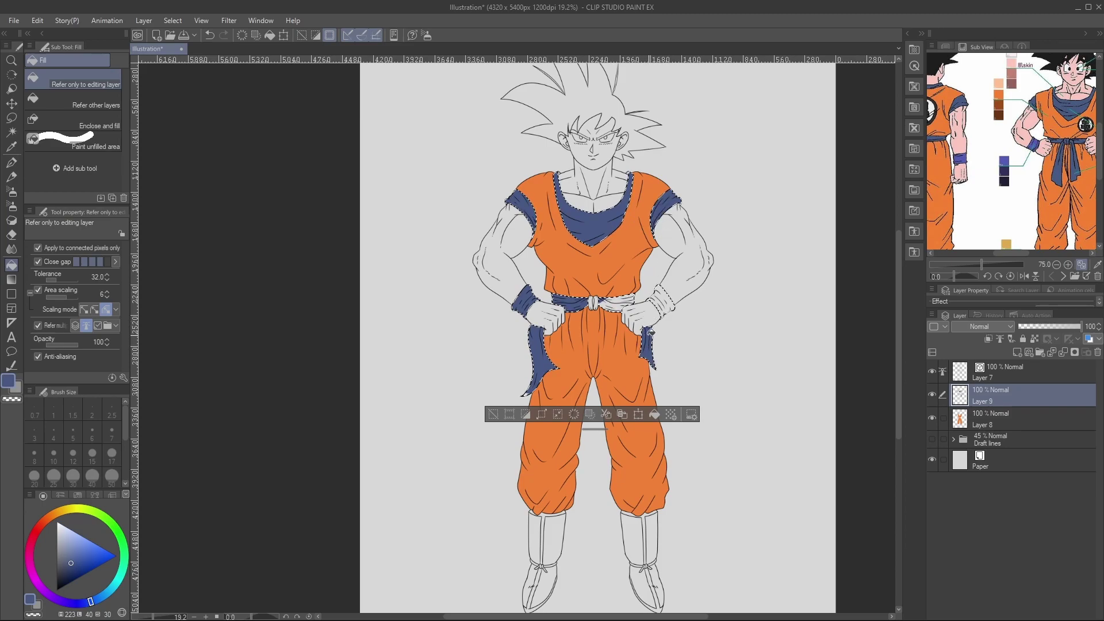
{"action": "left_click", "coordinate": [621, 301]}
Paint the leftover belt gap beside the hand and the belt knot dark blue, and clear the selection.
{"action": "scroll", "coordinate": [636, 297], "scroll_direction": "up", "scroll_amount": 6}
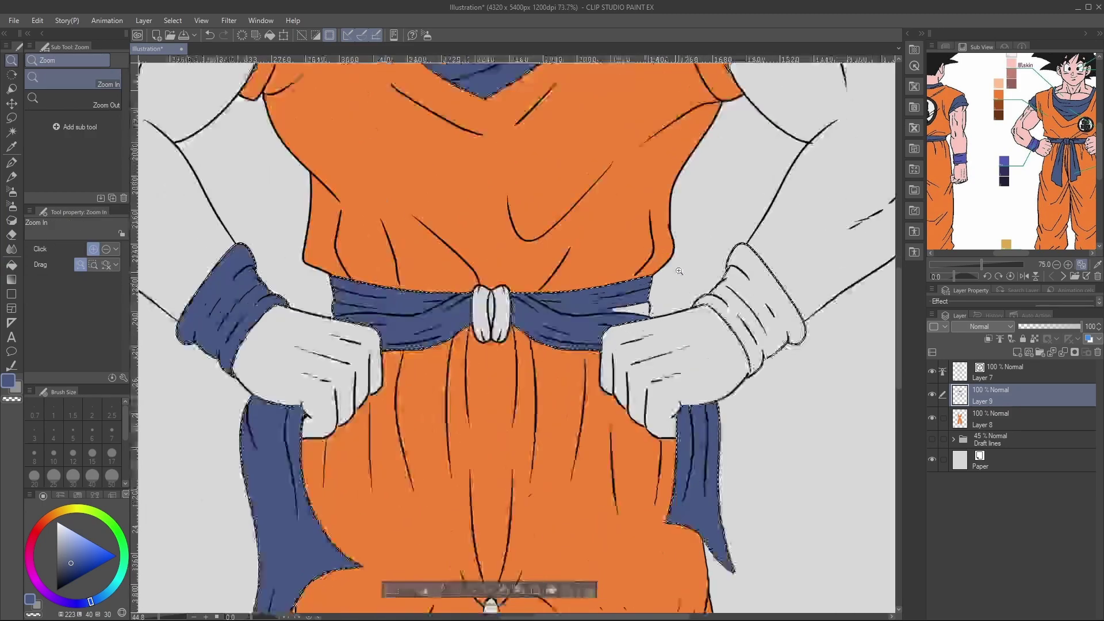
{"action": "key", "text": "p"}
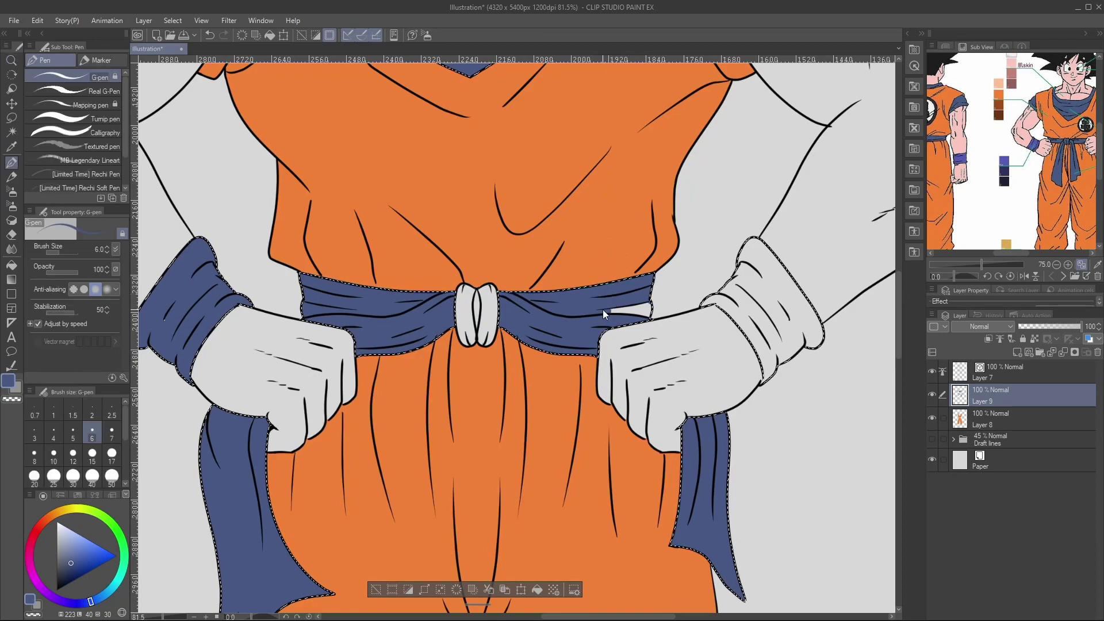
{"action": "left_click_drag", "start_coordinate": [611, 310], "coordinate": [638, 310], "text": "ctrl+alt"}
{"action": "left_click_drag", "start_coordinate": [613, 311], "coordinate": [623, 321]}
{"action": "key", "text": "w"}
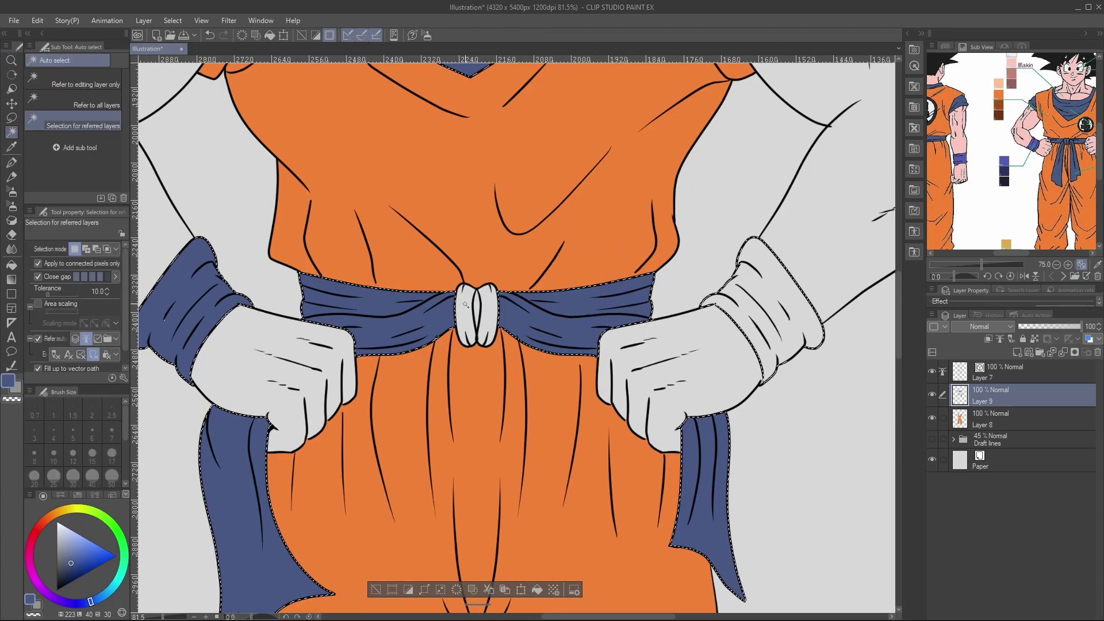
{"action": "key", "text": "p"}
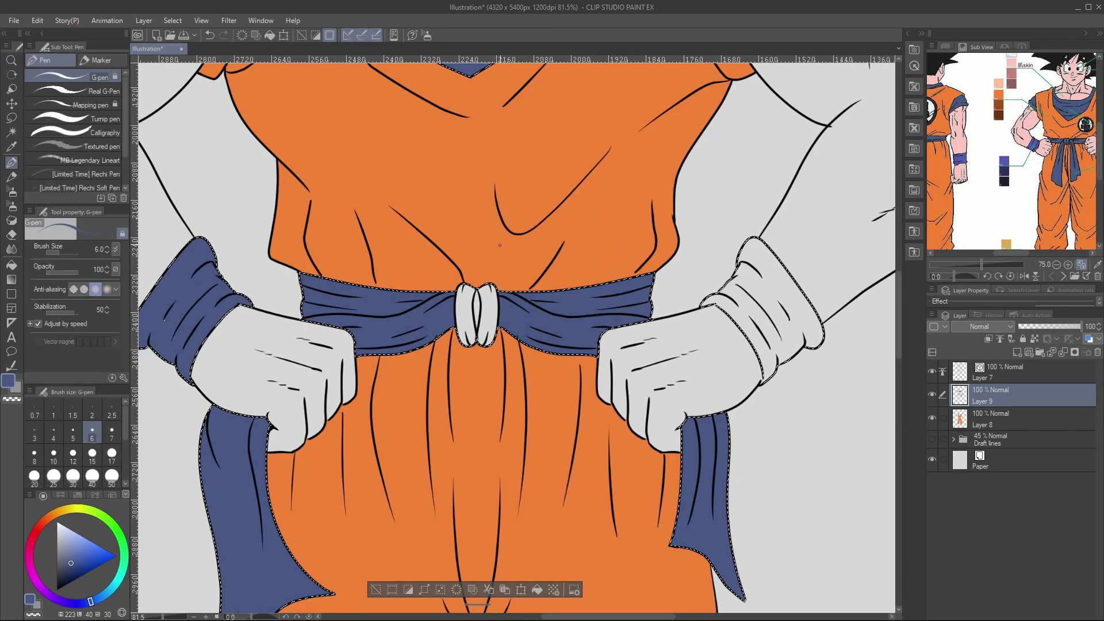
{"action": "mouse_move", "coordinate": [486, 304]}
{"action": "left_mouse_down", "text": "ctrl+alt"}
{"action": "mouse_move", "coordinate": [501, 304]}
{"action": "mouse_move", "coordinate": [490, 316]}
{"action": "mouse_move", "coordinate": [464, 312]}
{"action": "mouse_move", "coordinate": [483, 279]}
{"action": "left_mouse_up", "text": "ctrl+alt"}
{"action": "key", "text": "ctrl+d"}
Pick the boots' dark blue from the reference image and add a new layer above Layer 9.
{"action": "key", "text": "ctrl+space"}
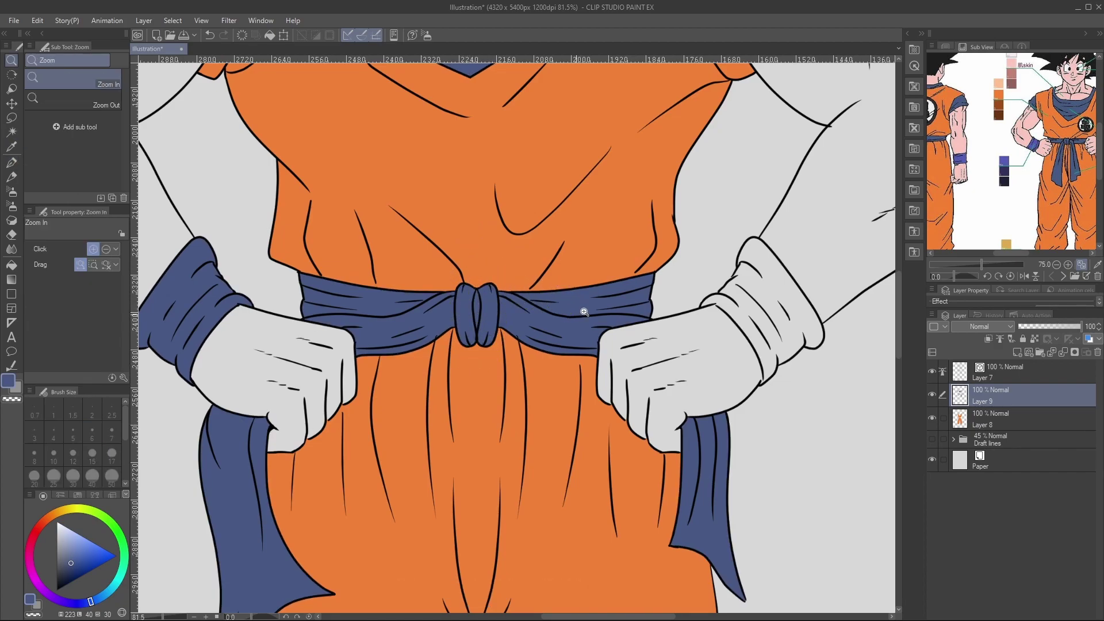
{"action": "left_click_drag", "start_coordinate": [583, 312], "coordinate": [578, 227]}
{"action": "scroll", "coordinate": [578, 227], "scroll_direction": "down", "scroll_amount": 3}
{"action": "scroll", "coordinate": [582, 201], "scroll_direction": "up", "scroll_amount": 4}
{"action": "scroll", "coordinate": [588, 169], "scroll_direction": "down", "scroll_amount": 2}
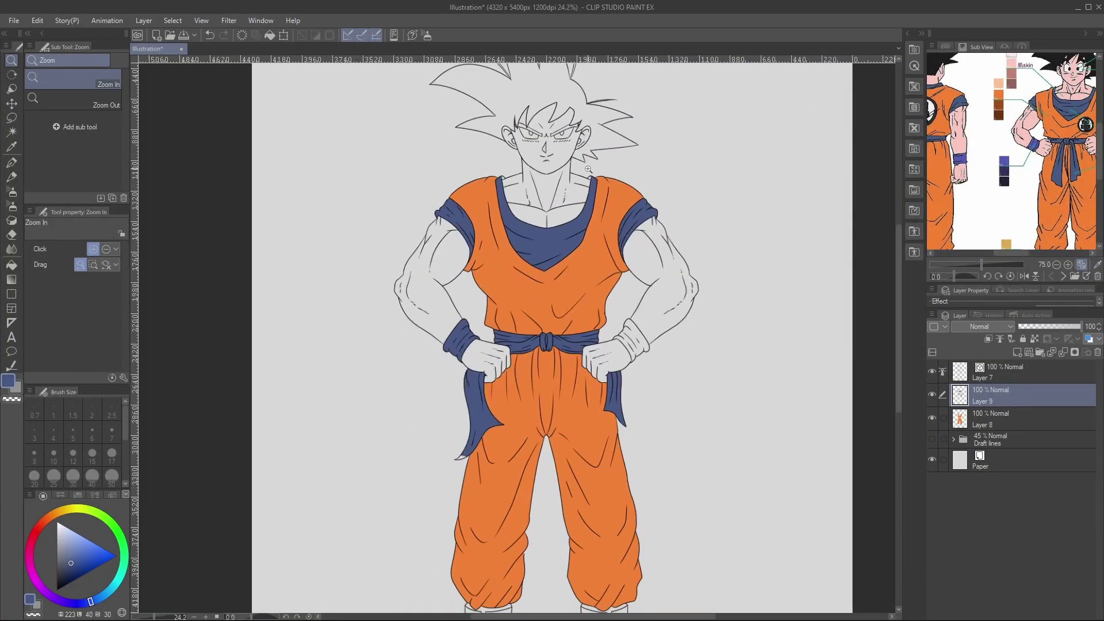
{"action": "scroll", "coordinate": [1059, 143], "scroll_direction": "down", "scroll_amount": 5}
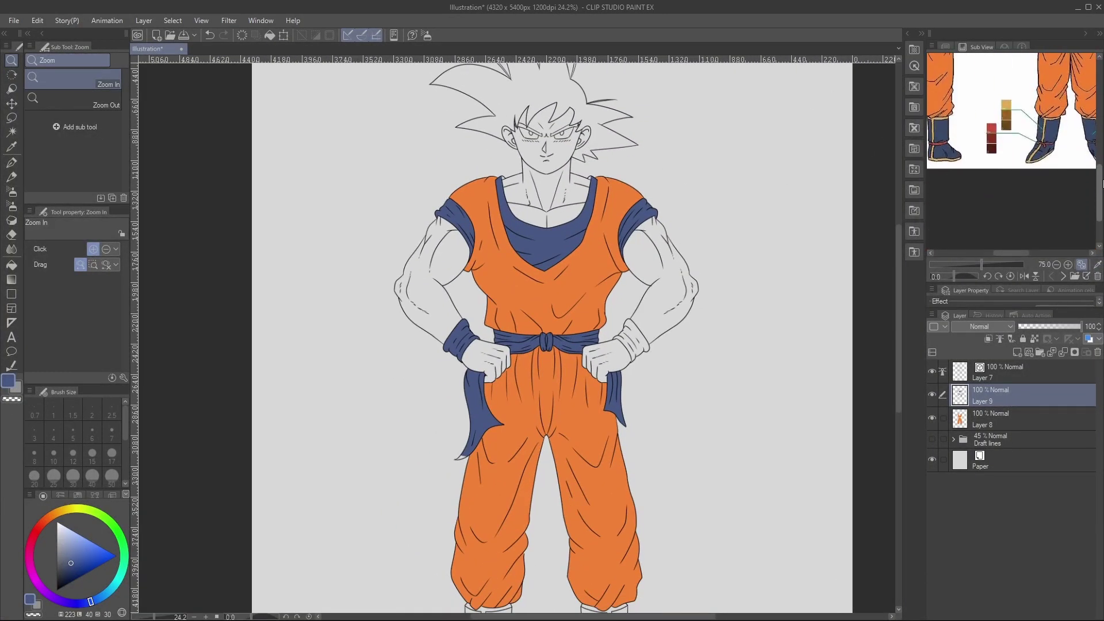
{"action": "key", "text": "i"}
{"action": "left_click", "coordinate": [1057, 140]}
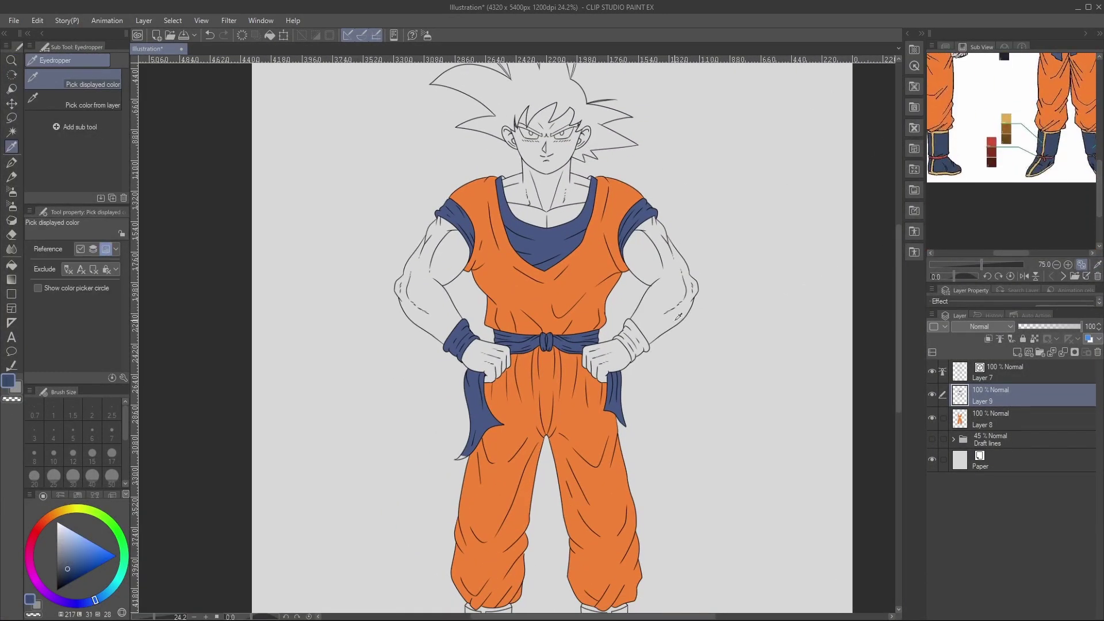
{"action": "key", "text": "p"}
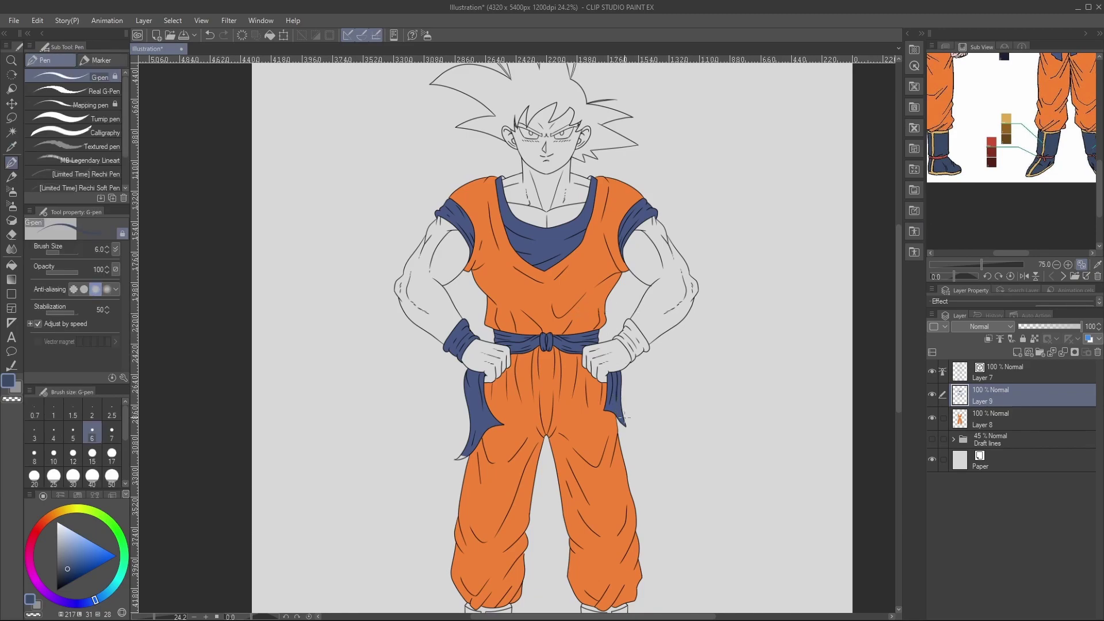
{"action": "left_click_drag", "start_coordinate": [614, 408], "coordinate": [616, 406], "text": "ctrl+alt"}
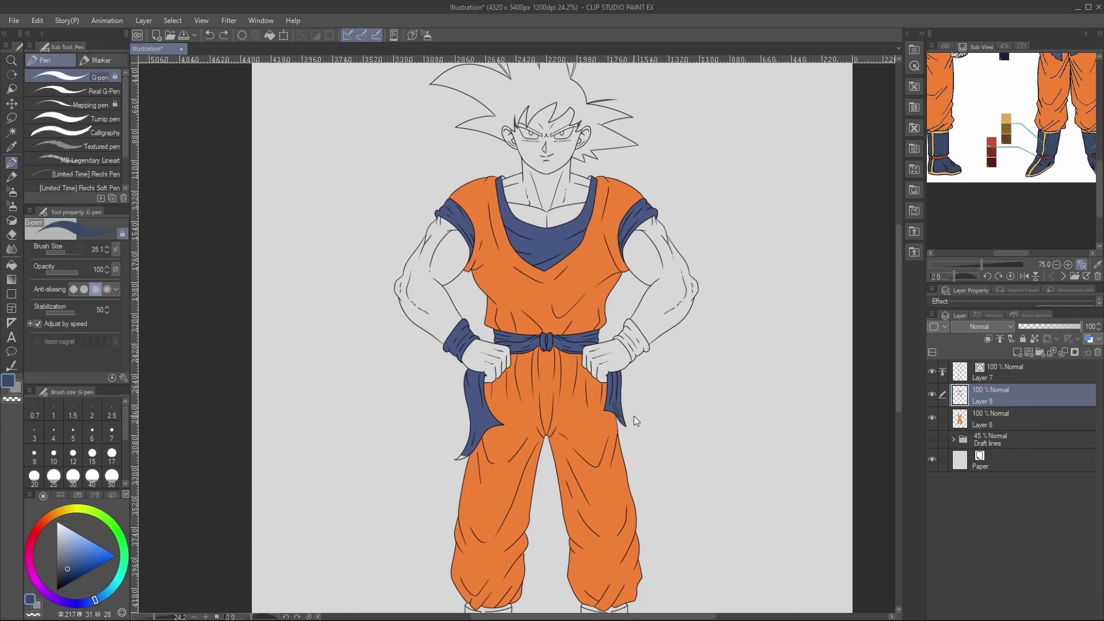
{"action": "left_click", "coordinate": [1019, 353]}
On Layer 9, auto-select the unpainted wristband, paint it with the blue sampled from the belt, and deselect.
{"action": "key", "text": "ctrl+space"}
{"action": "left_click_drag", "start_coordinate": [784, 379], "coordinate": [789, 411]}
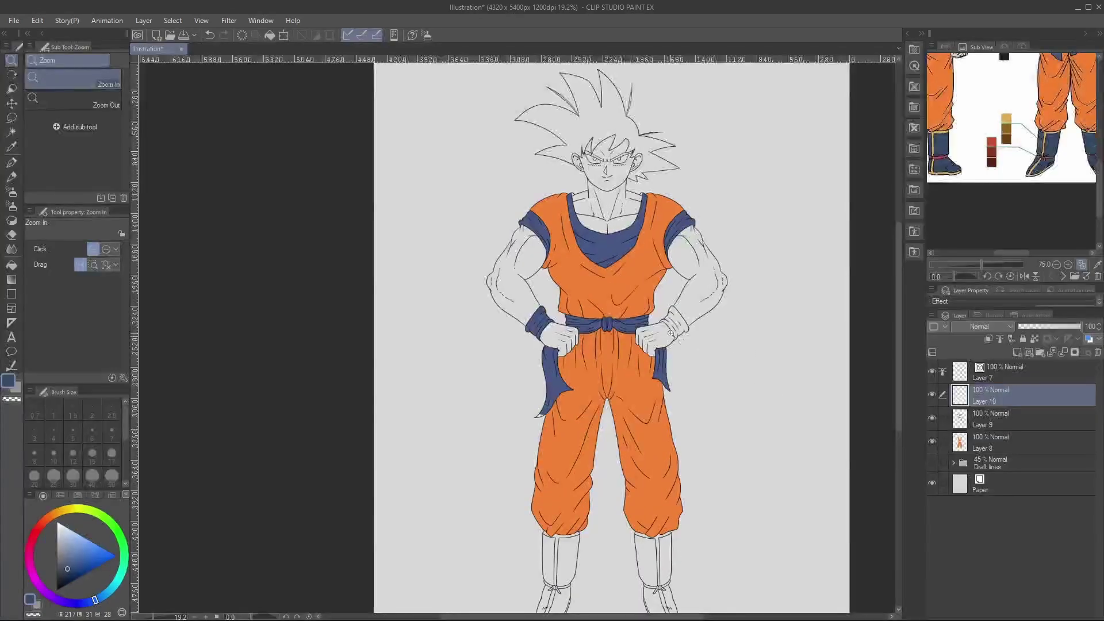
{"action": "left_click", "coordinate": [1027, 419]}
{"action": "key", "text": "w"}
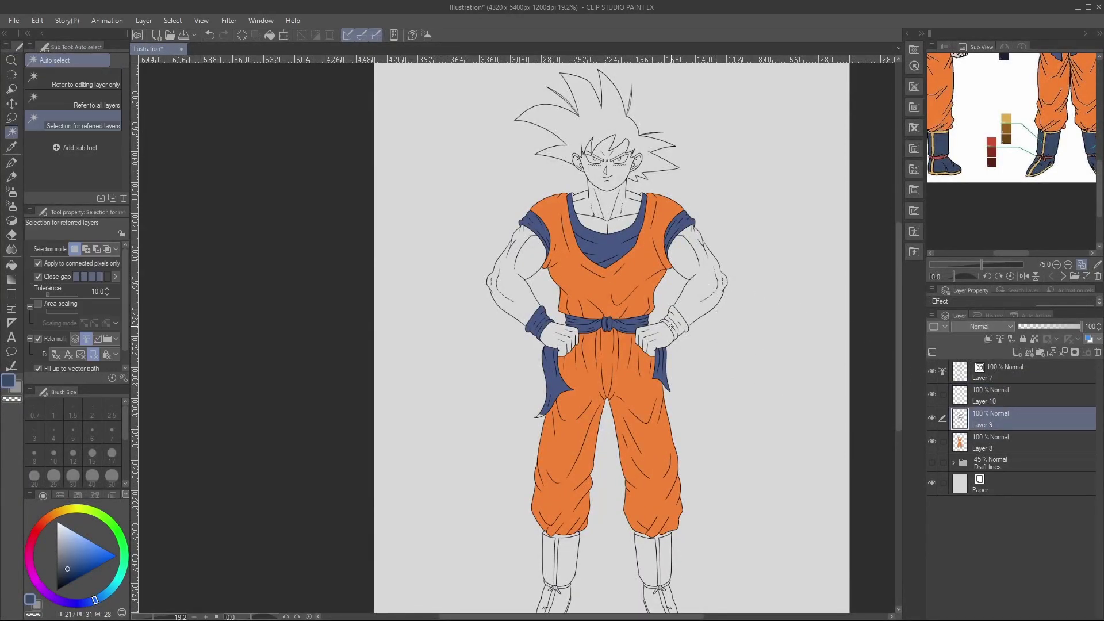
{"action": "left_click", "coordinate": [673, 324]}
{"action": "key", "text": "p"}
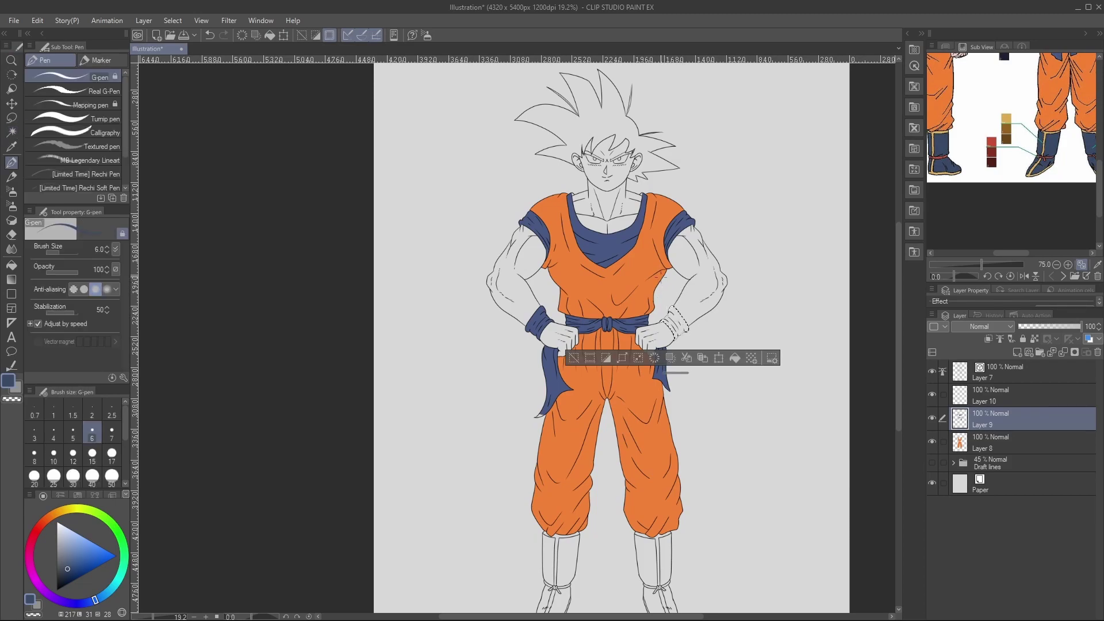
{"action": "key", "text": "i"}
{"action": "left_click", "coordinate": [631, 324]}
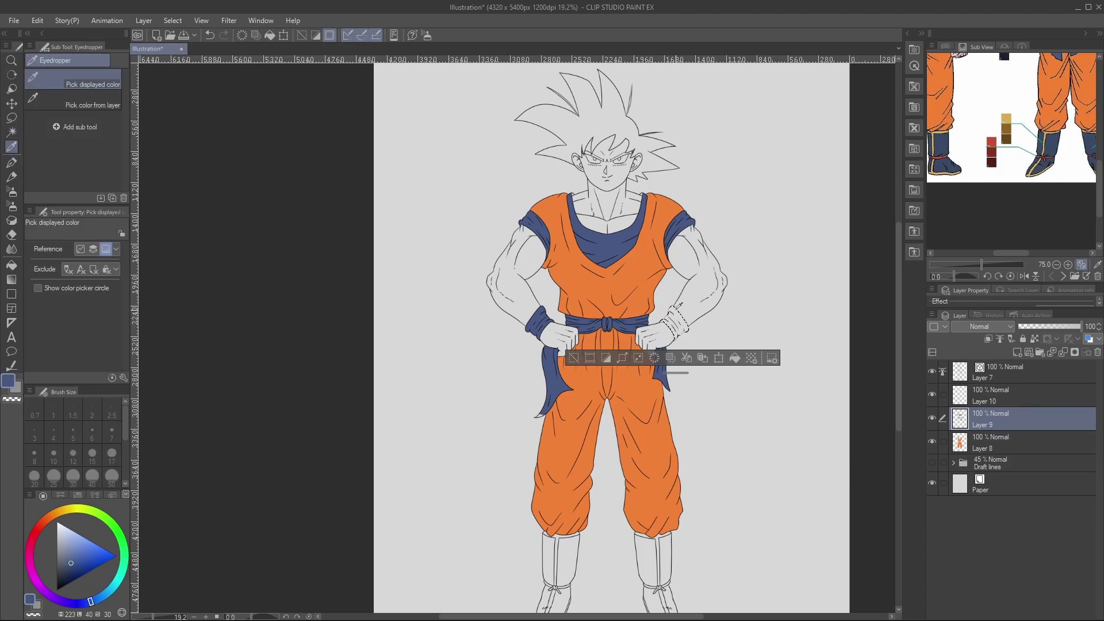
{"action": "key", "text": "p"}
{"action": "left_click_drag", "start_coordinate": [667, 328], "coordinate": [682, 327]}
{"action": "mouse_move", "coordinate": [667, 328]}
{"action": "left_mouse_down"}
{"action": "mouse_move", "coordinate": [670, 313]}
{"action": "mouse_move", "coordinate": [687, 336]}
{"action": "left_mouse_up"}
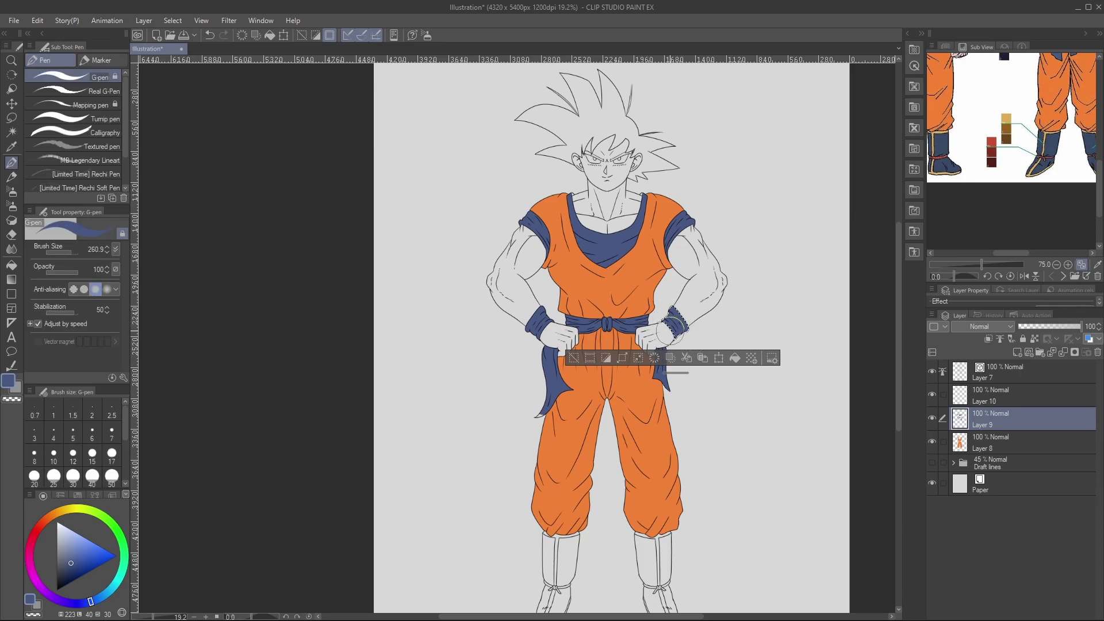
{"action": "key", "text": "ctrl+d"}
Sample the boots' dark blue from the reference image again and make Layer 10 active.
{"action": "key", "text": "ctrl+space"}
{"action": "left_click_drag", "start_coordinate": [735, 394], "coordinate": [759, 432]}
{"action": "key", "text": "i"}
{"action": "left_click", "coordinate": [1056, 144]}
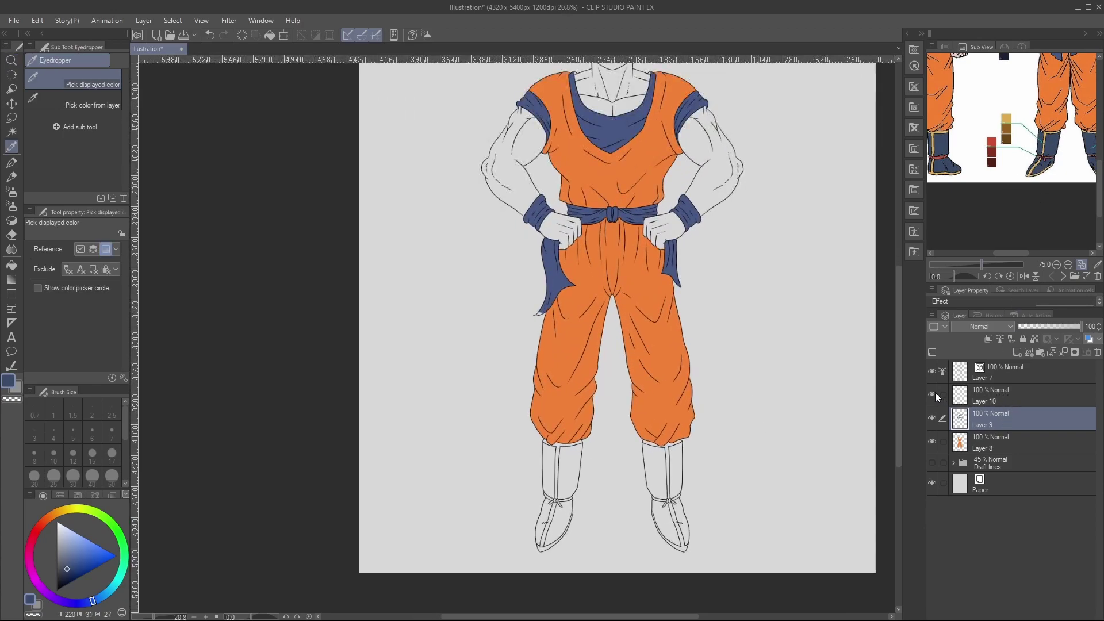
{"action": "left_click", "coordinate": [972, 397]}
Auto-select the shaft and foot panels of both boots, leaving out the trim and laces.
{"action": "key", "text": "w"}
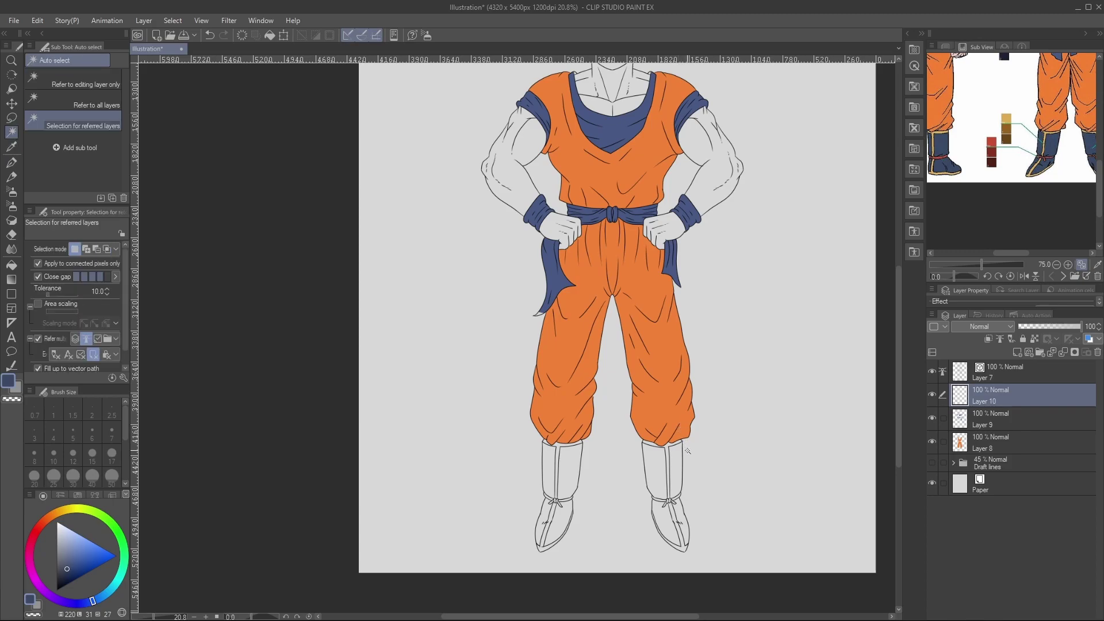
{"action": "left_click", "coordinate": [678, 463]}
{"action": "left_click", "coordinate": [658, 466], "text": "shift"}
{"action": "left_click", "coordinate": [576, 467], "text": "shift"}
{"action": "left_click", "coordinate": [552, 465], "text": "shift"}
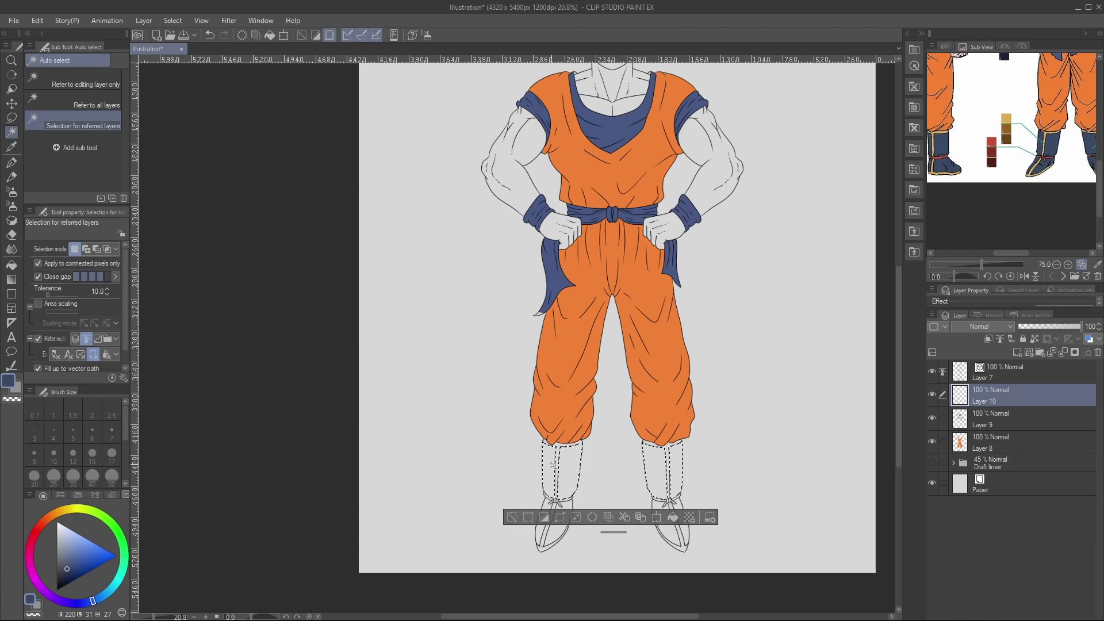
{"action": "left_click", "coordinate": [557, 531], "text": "shift"}
{"action": "left_click", "coordinate": [542, 532], "text": "shift"}
{"action": "left_click", "coordinate": [672, 494], "text": "shift"}
{"action": "left_click", "coordinate": [680, 527], "text": "shift"}
Fill the selected shaft and foot panels of both boots with the dark blue on Layer 10 and deselect.
{"action": "key", "text": "ctrl+space"}
{"action": "left_click_drag", "start_coordinate": [691, 518], "coordinate": [692, 496]}
{"action": "key", "text": "g"}
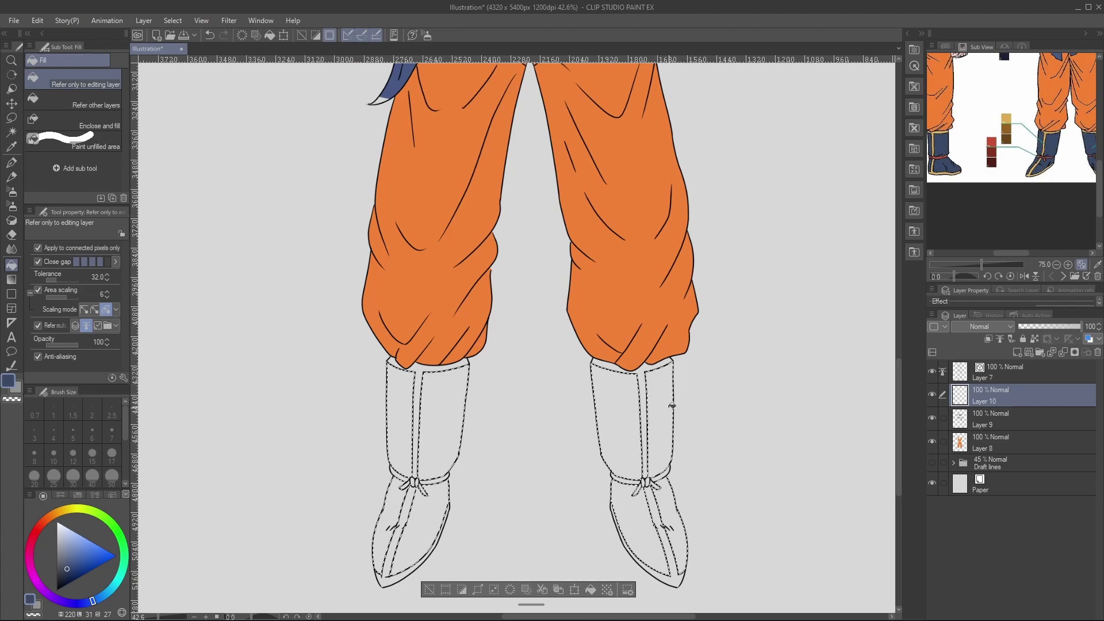
{"action": "left_click", "coordinate": [661, 417]}
{"action": "left_click", "coordinate": [630, 424]}
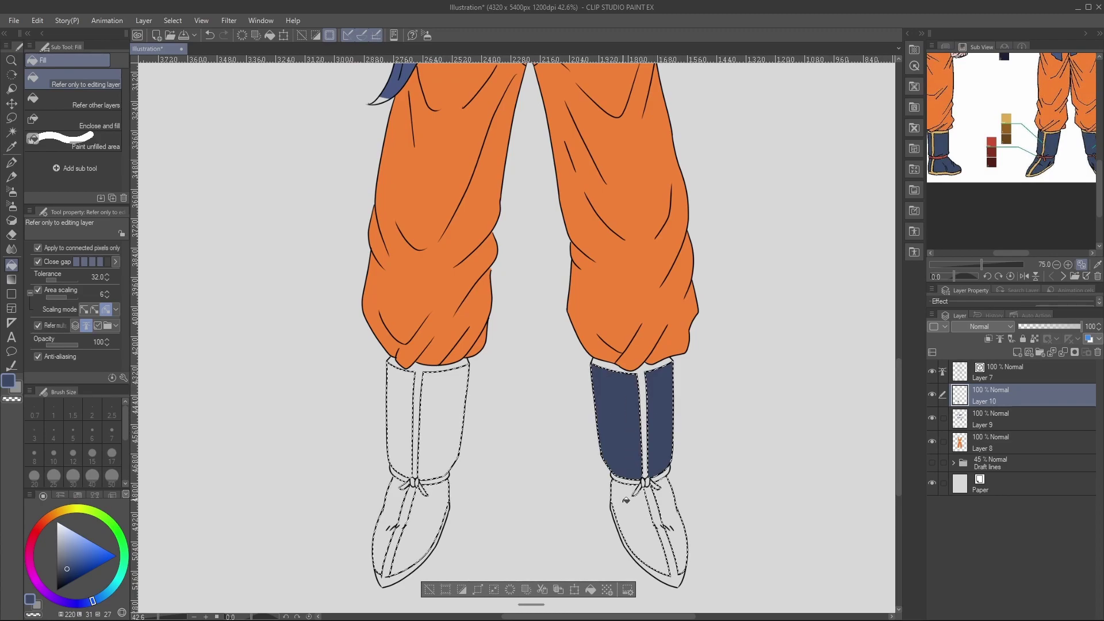
{"action": "left_click", "coordinate": [655, 541]}
{"action": "left_click", "coordinate": [671, 504]}
{"action": "left_click", "coordinate": [429, 517]}
{"action": "left_click", "coordinate": [388, 546]}
{"action": "left_click", "coordinate": [397, 444]}
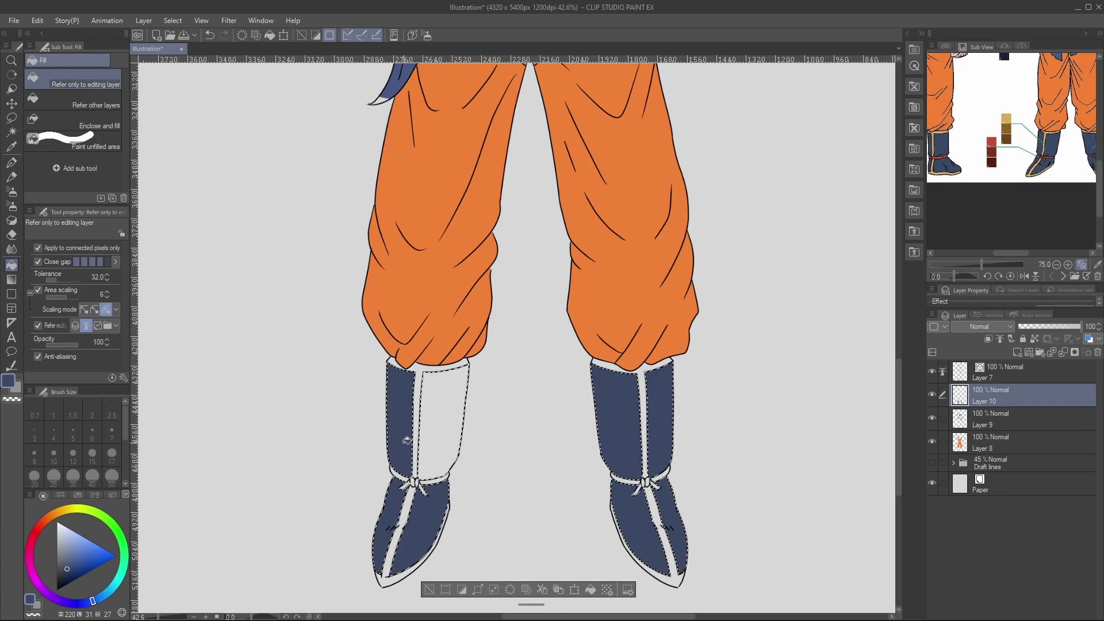
{"action": "left_click", "coordinate": [460, 437]}
{"action": "key", "text": "ctrl+d"}
Touch up the line art on Layer 7 at the lace knot of the first boot.
{"action": "key", "text": "slash"}
{"action": "left_click_drag", "start_coordinate": [443, 483], "coordinate": [493, 425]}
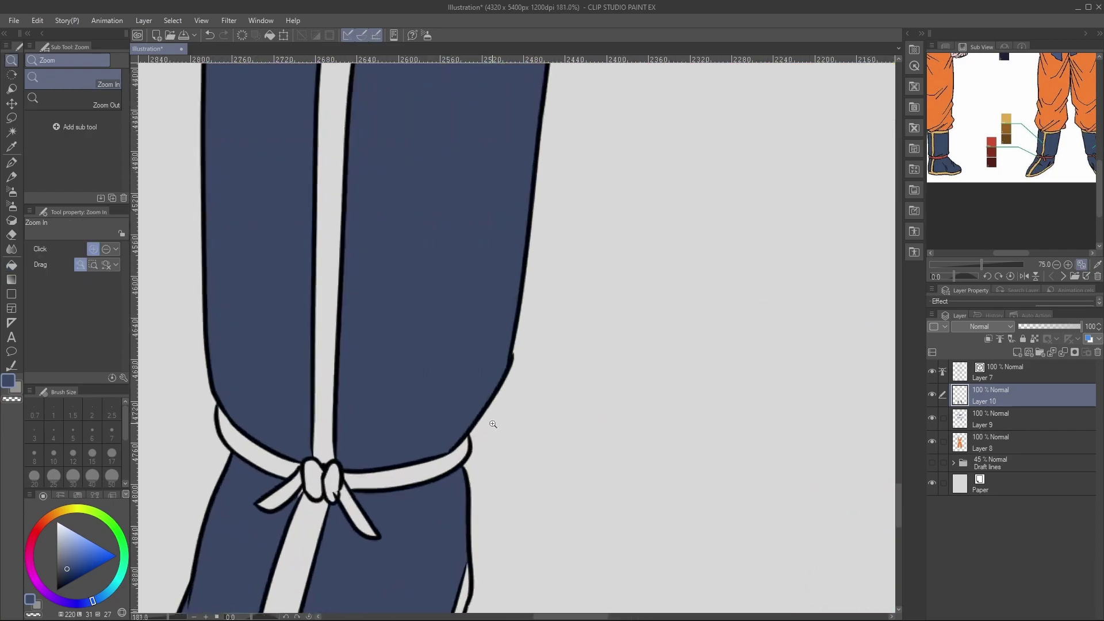
{"action": "mouse_move", "coordinate": [461, 462]}
{"action": "left_mouse_down"}
{"action": "mouse_move", "coordinate": [471, 449]}
{"action": "mouse_move", "coordinate": [449, 457]}
{"action": "left_mouse_up"}
{"action": "key", "text": "p"}
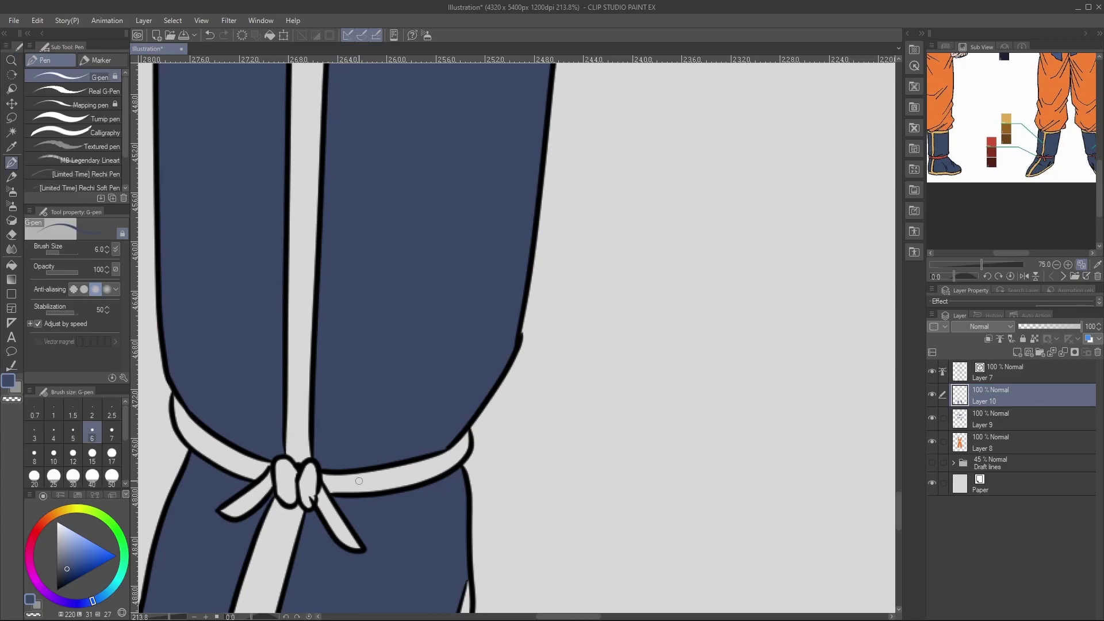
{"action": "key", "text": "slash"}
{"action": "left_click_drag", "start_coordinate": [537, 382], "coordinate": [533, 412]}
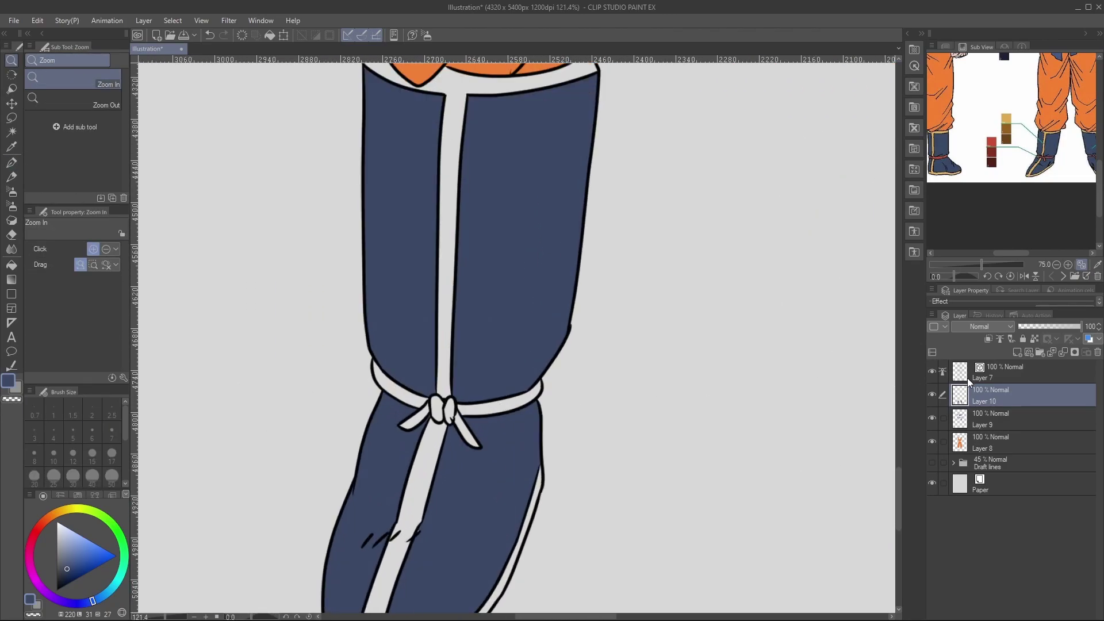
{"action": "left_click", "coordinate": [1025, 379]}
{"action": "mouse_move", "coordinate": [454, 418]}
{"action": "left_mouse_down"}
{"action": "mouse_move", "coordinate": [500, 393]}
{"action": "mouse_move", "coordinate": [452, 420]}
{"action": "left_mouse_up"}
{"action": "key", "text": "e"}
{"action": "key", "text": "slash"}
{"action": "left_click_drag", "start_coordinate": [519, 384], "coordinate": [463, 391]}
{"action": "left_click_drag", "start_coordinate": [565, 383], "coordinate": [526, 391]}
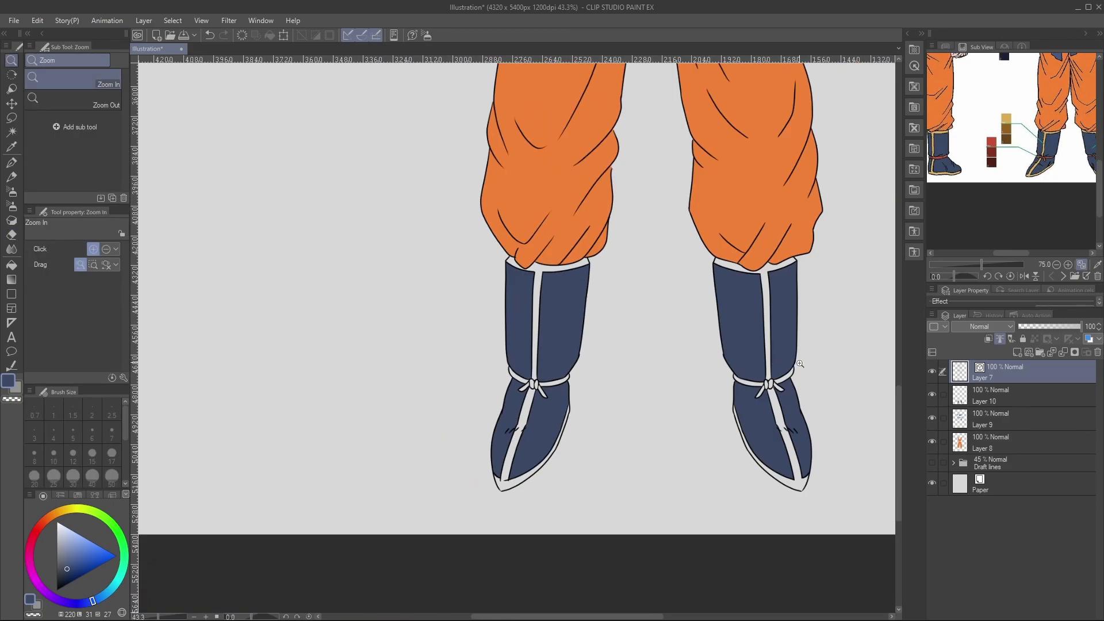
On Layer 10, paint the small unfilled gap beside the other boot's lace knot dark blue.
{"action": "left_click_drag", "start_coordinate": [801, 378], "coordinate": [845, 377]}
{"action": "left_click_drag", "start_coordinate": [723, 410], "coordinate": [767, 407]}
{"action": "key", "text": "i"}
{"action": "left_click", "coordinate": [1007, 390]}
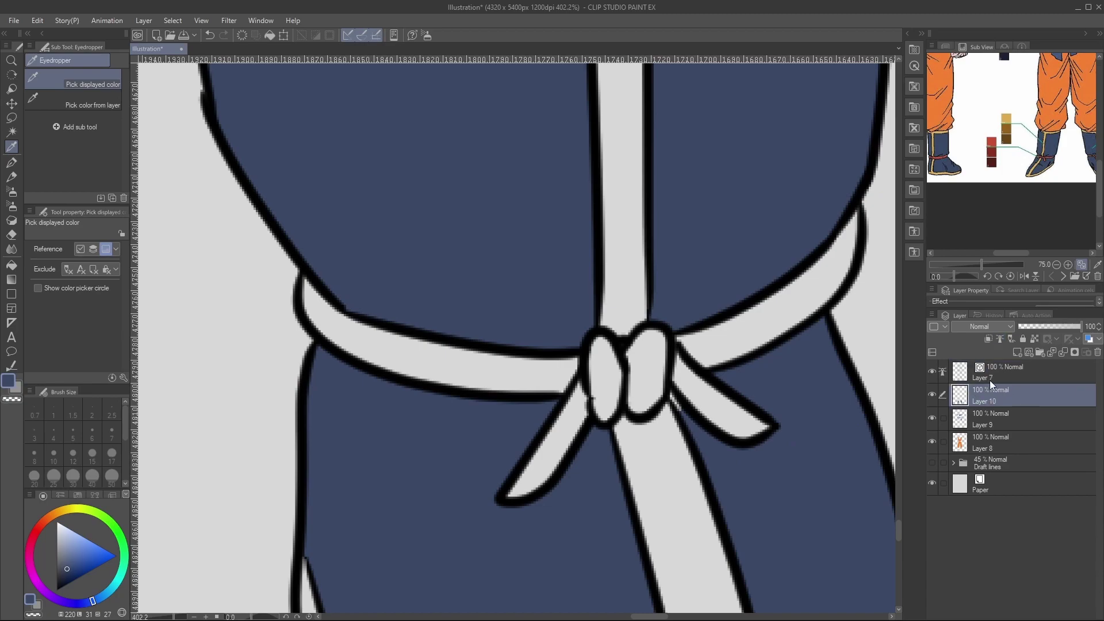
{"action": "key", "text": "p"}
{"action": "left_click_drag", "start_coordinate": [675, 397], "coordinate": [680, 407]}
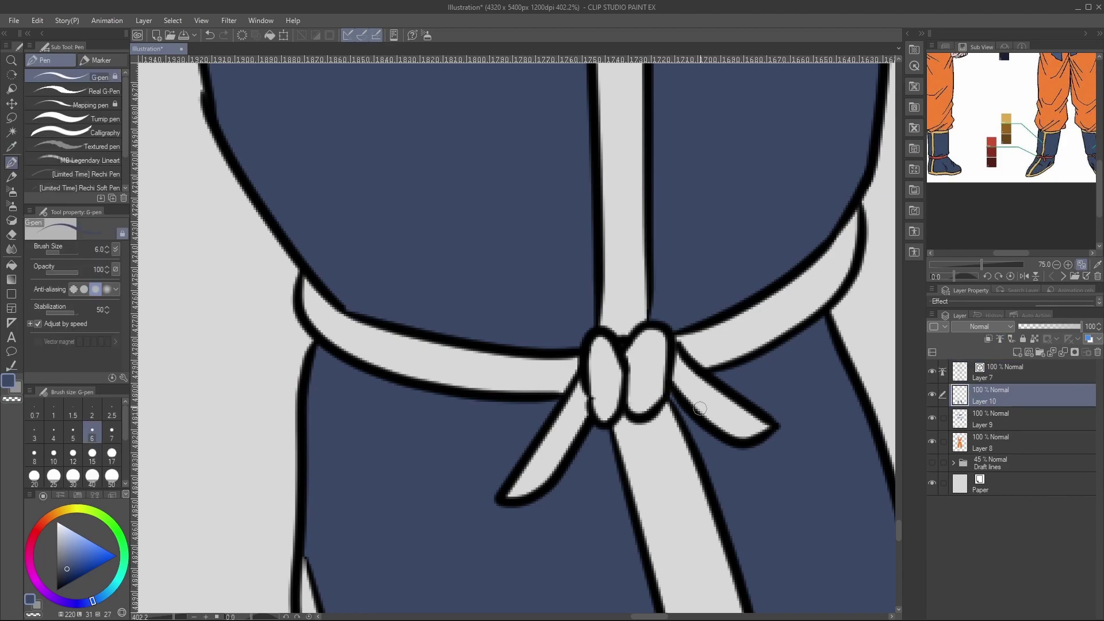
Pick the yellow trim colour from the boot in the reference image as the drawing colour.
{"action": "key", "text": "slash"}
{"action": "left_click_drag", "start_coordinate": [756, 357], "coordinate": [705, 414]}
{"action": "left_click_drag", "start_coordinate": [781, 395], "coordinate": [706, 360]}
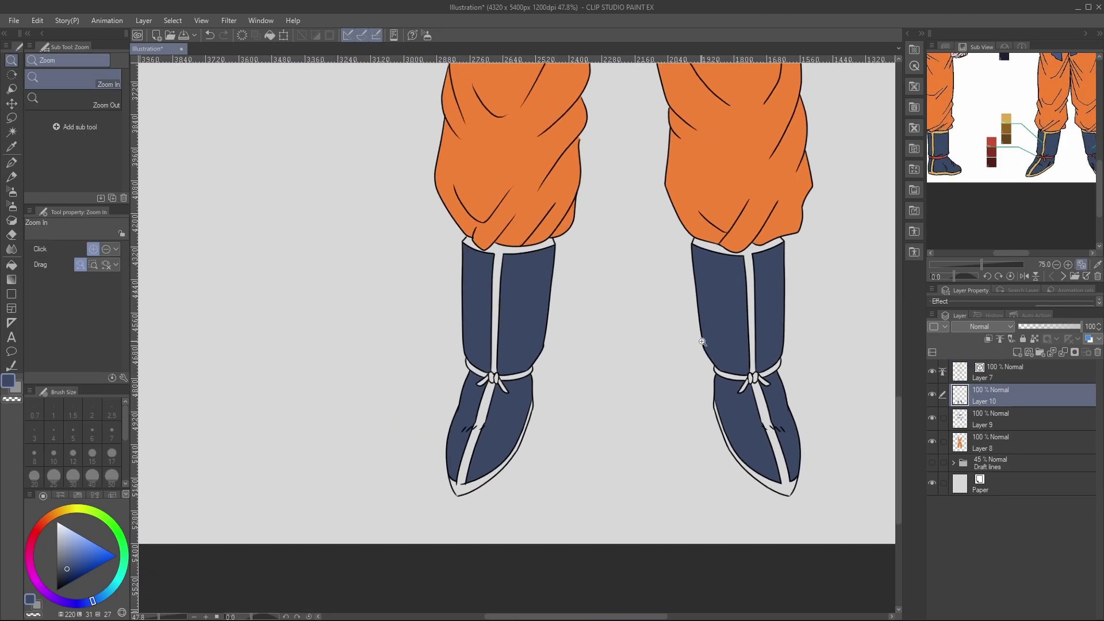
{"action": "key", "text": "i"}
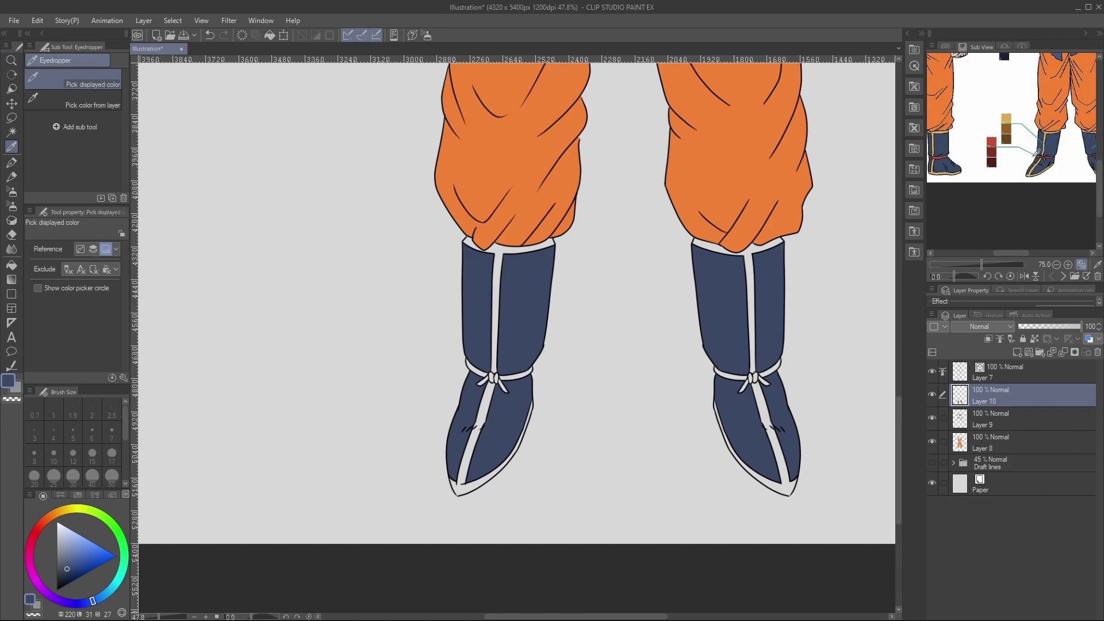
{"action": "left_click", "coordinate": [1068, 264]}
{"action": "left_click", "coordinate": [1068, 264]}
{"action": "left_click", "coordinate": [1068, 264]}
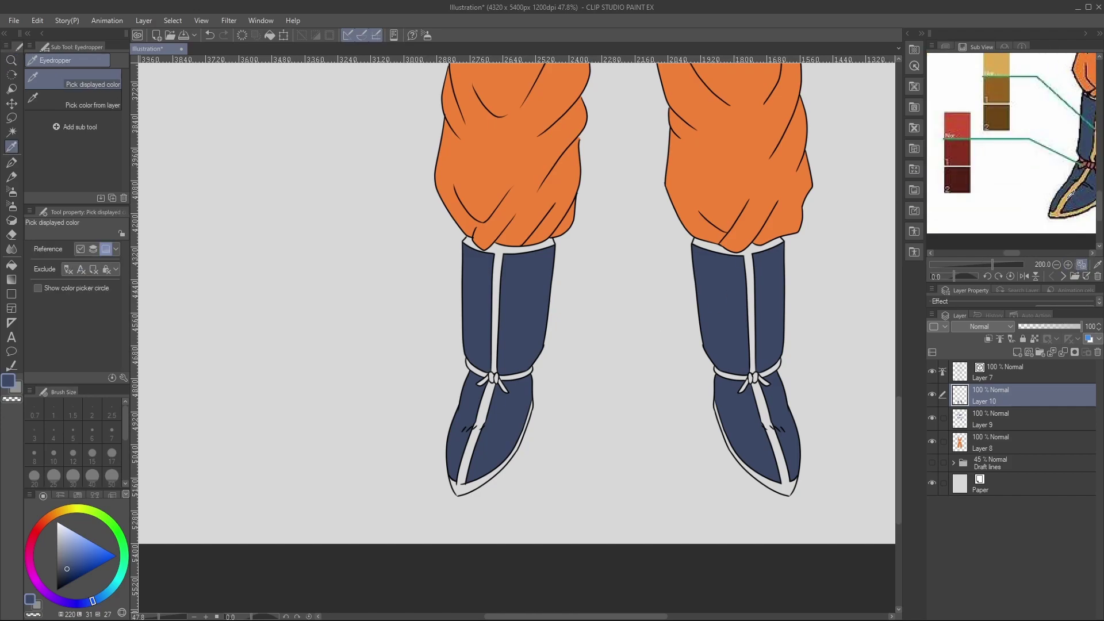
{"action": "left_click", "coordinate": [1067, 206]}
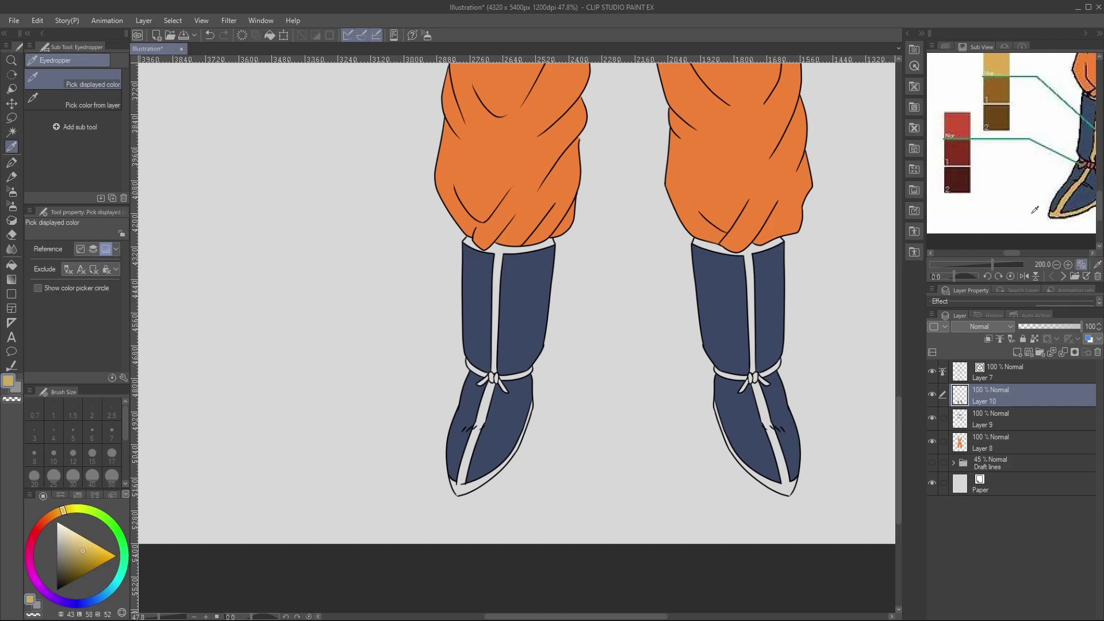
{"action": "left_click", "coordinate": [1057, 264]}
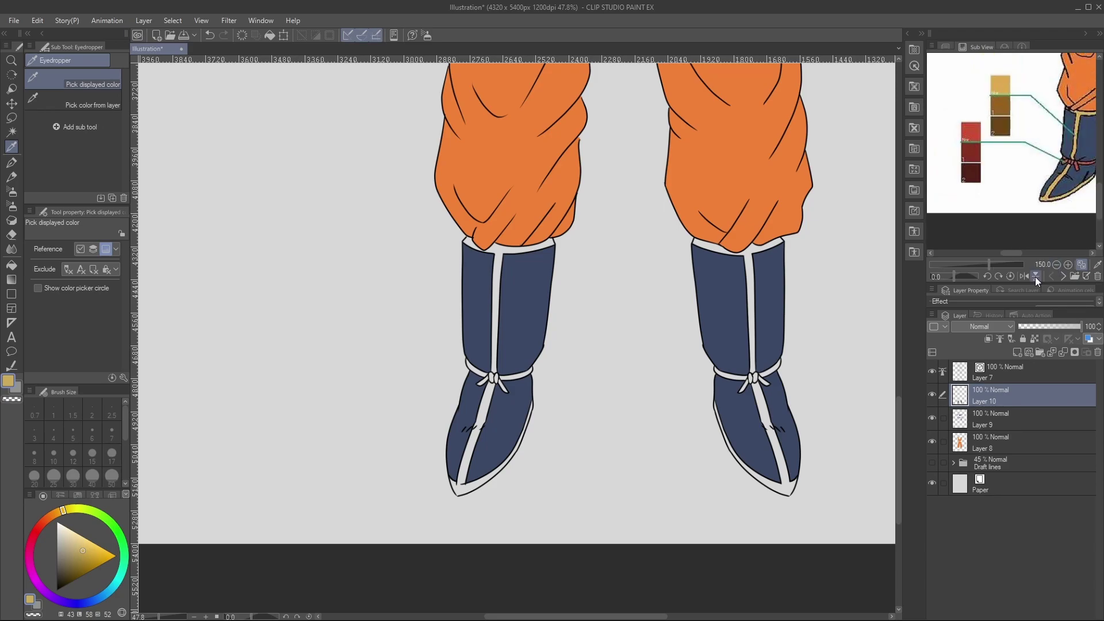
Add a new layer above Layer 10 and auto-select the cuff, centre-strip and sole trim of both boots.
{"action": "key", "text": "slash"}
{"action": "left_click_drag", "start_coordinate": [700, 438], "coordinate": [692, 444]}
{"action": "left_click", "coordinate": [1020, 351]}
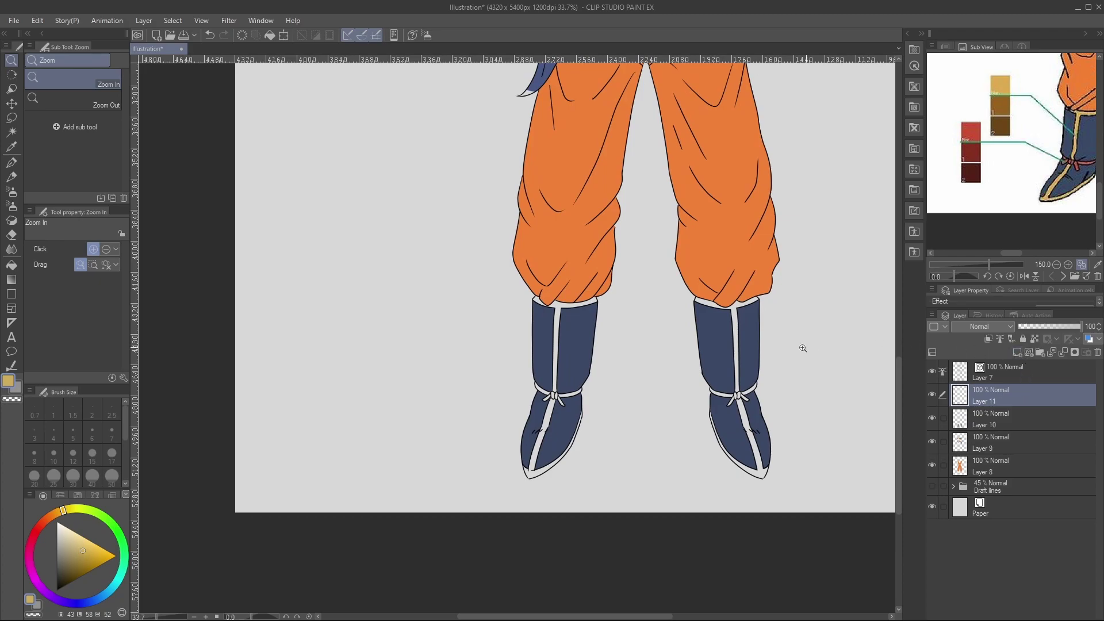
{"action": "key", "text": "w"}
{"action": "left_click", "coordinate": [558, 329]}
{"action": "left_click", "coordinate": [540, 299], "text": "shift"}
{"action": "left_click", "coordinate": [716, 302], "text": "shift"}
{"action": "left_click", "coordinate": [741, 305], "text": "shift"}
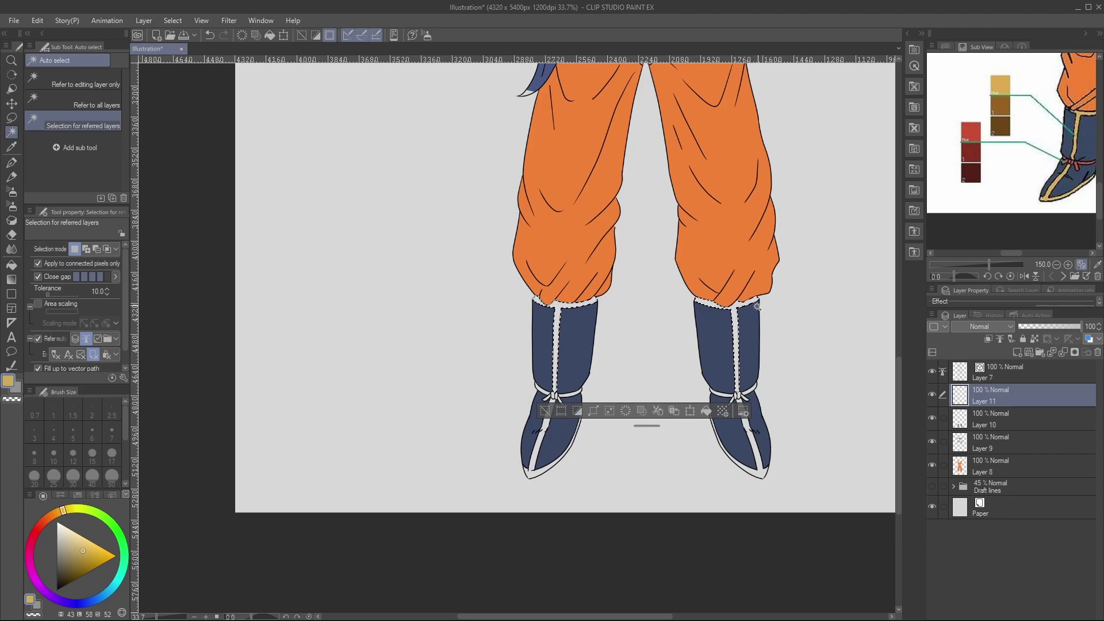
{"action": "left_click", "coordinate": [754, 444], "text": "shift"}
{"action": "left_click", "coordinate": [546, 427], "text": "shift"}
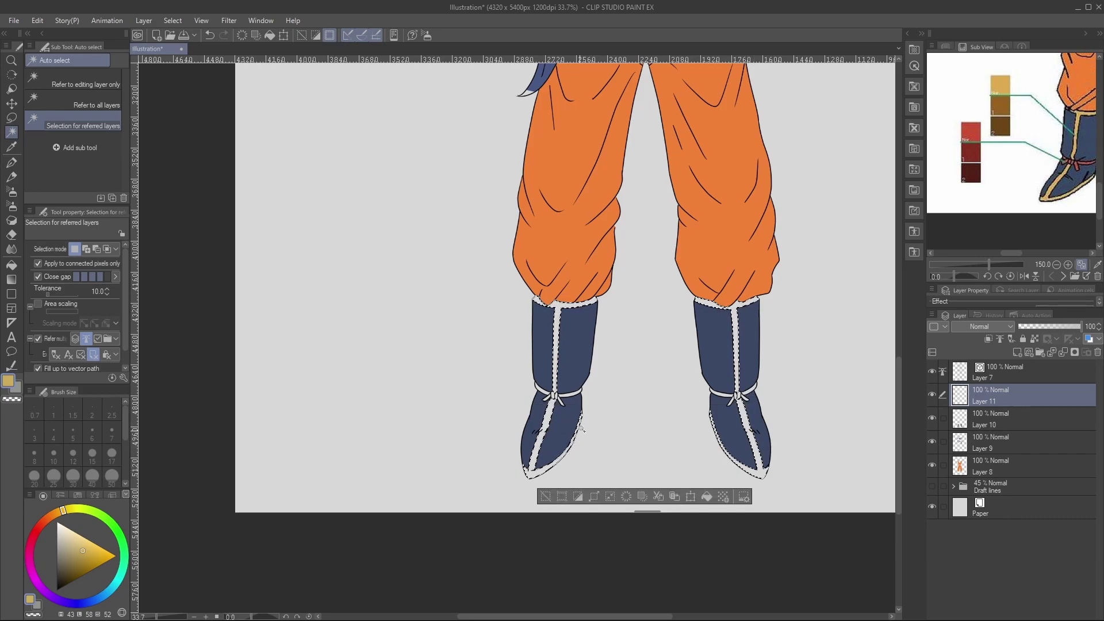
Paint the selected trim of both boots yellow on Layer 11 with the G-pen and deselect.
{"action": "key", "text": "bracketleft"}
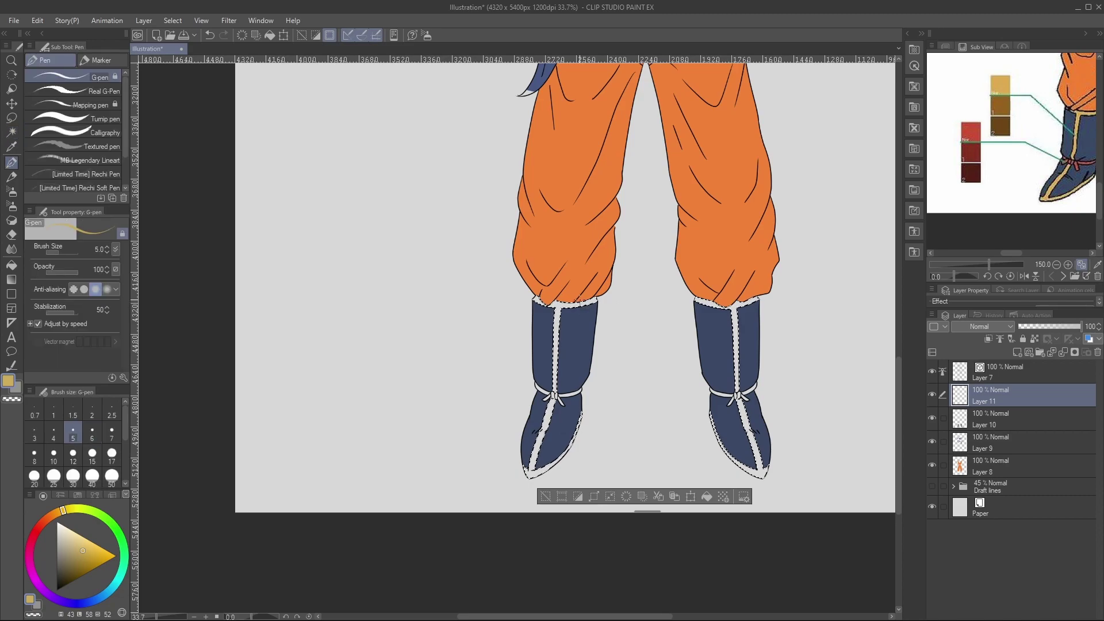
{"action": "mouse_move", "coordinate": [557, 313]}
{"action": "left_mouse_down"}
{"action": "mouse_move", "coordinate": [539, 292]}
{"action": "mouse_move", "coordinate": [611, 289]}
{"action": "mouse_move", "coordinate": [560, 326]}
{"action": "mouse_move", "coordinate": [543, 419]}
{"action": "mouse_move", "coordinate": [557, 380]}
{"action": "mouse_move", "coordinate": [523, 471]}
{"action": "mouse_move", "coordinate": [596, 410]}
{"action": "mouse_move", "coordinate": [533, 478]}
{"action": "left_mouse_up"}
{"action": "mouse_move", "coordinate": [698, 302]}
{"action": "left_mouse_down"}
{"action": "mouse_move", "coordinate": [759, 305]}
{"action": "mouse_move", "coordinate": [765, 474]}
{"action": "mouse_move", "coordinate": [702, 383]}
{"action": "mouse_move", "coordinate": [731, 442]}
{"action": "left_mouse_up"}
{"action": "key", "text": "ctrl+d"}
Auto-select the ankle lace pieces on one boot, leaving out the trim and blue panels.
{"action": "key", "text": "w"}
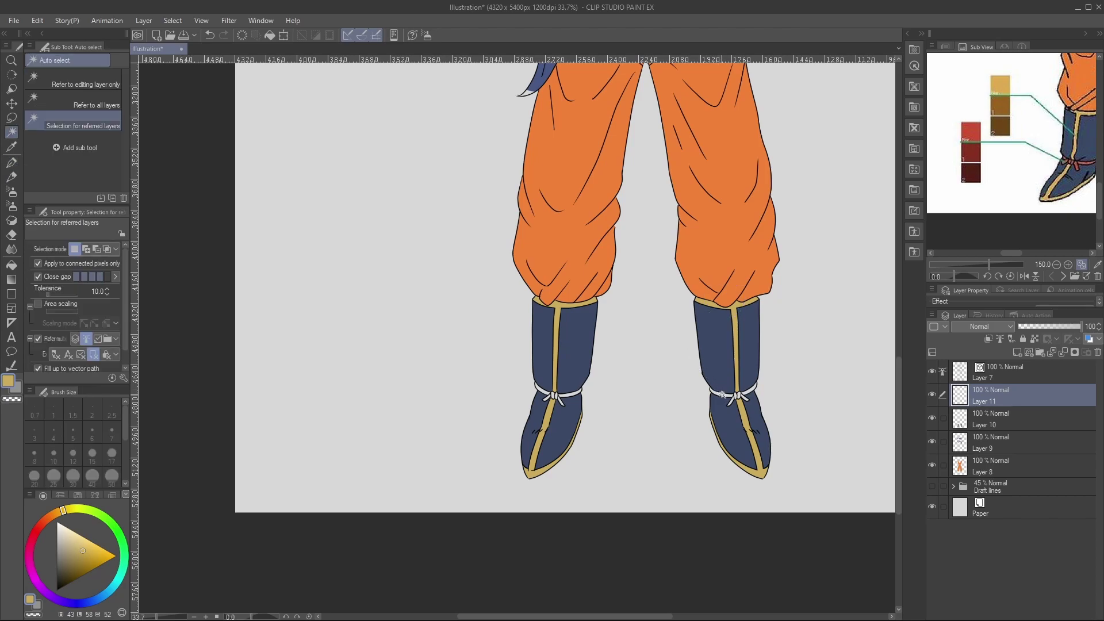
{"action": "left_click", "coordinate": [722, 393]}
{"action": "left_click", "coordinate": [739, 394], "text": "shift"}
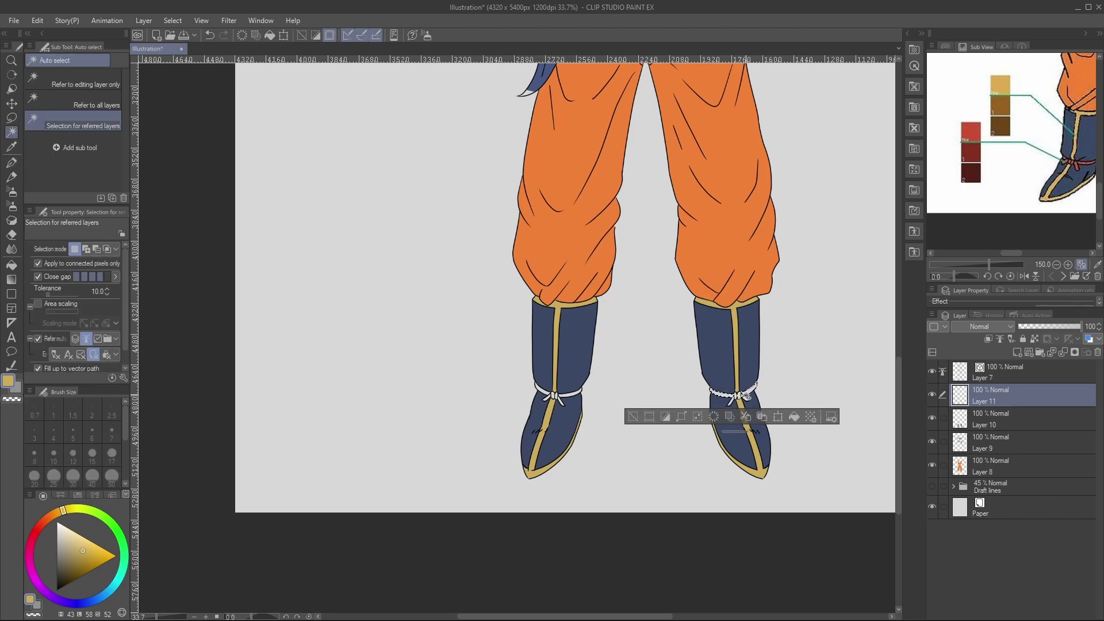
{"action": "key", "text": "/"}
{"action": "left_click_drag", "start_coordinate": [749, 394], "coordinate": [828, 368]}
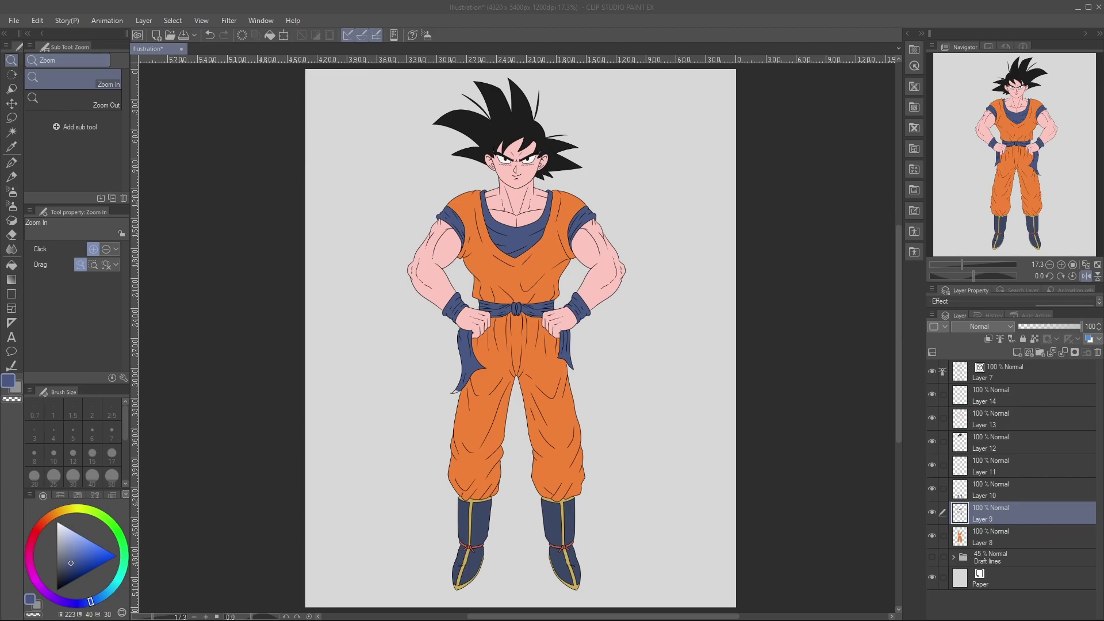
On Layer 9, paint the unfilled tip of the longer hanging sash end blue with the G-pen.
{"action": "left_click_drag", "start_coordinate": [461, 383], "coordinate": [478, 363]}
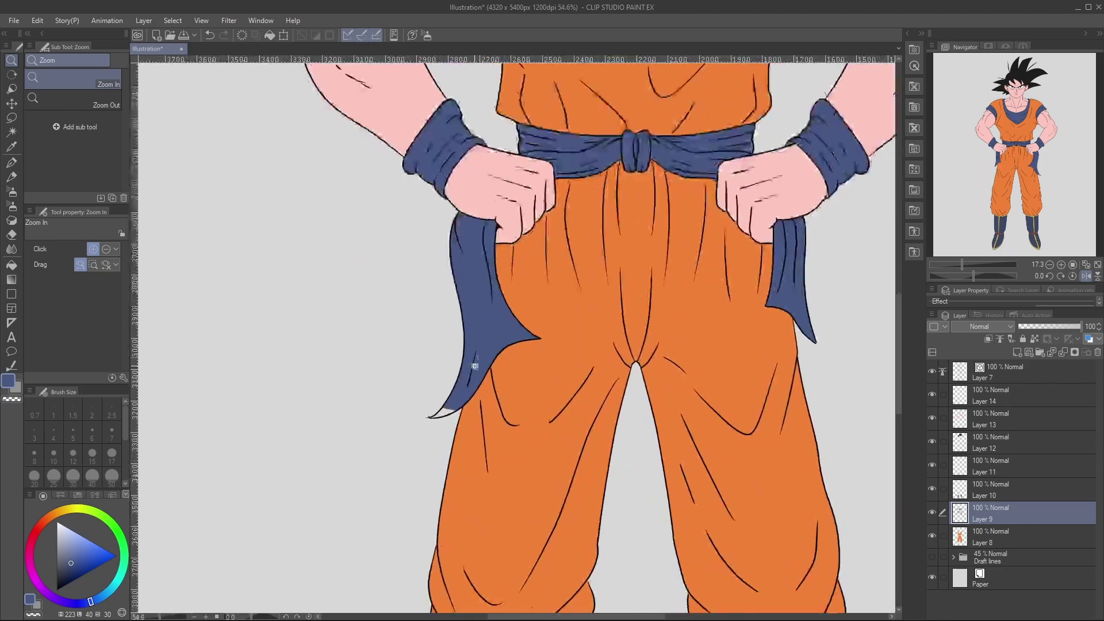
{"action": "key", "text": "i"}
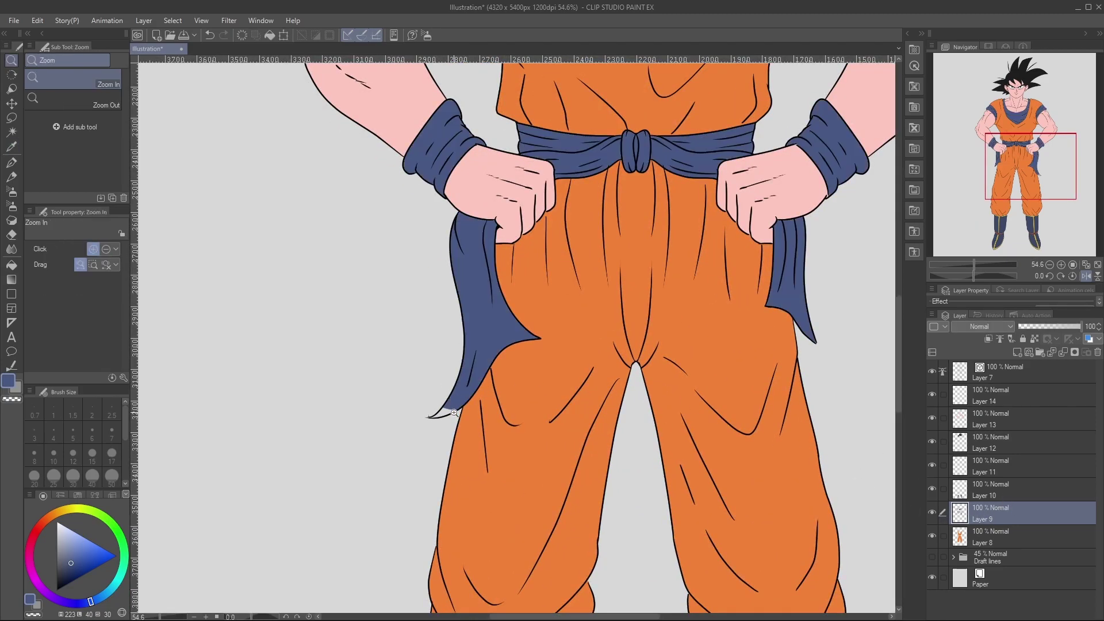
{"action": "scroll", "coordinate": [451, 396], "scroll_direction": "up", "scroll_amount": 4}
{"action": "key", "text": "p"}
{"action": "left_click_drag", "start_coordinate": [420, 408], "coordinate": [398, 424]}
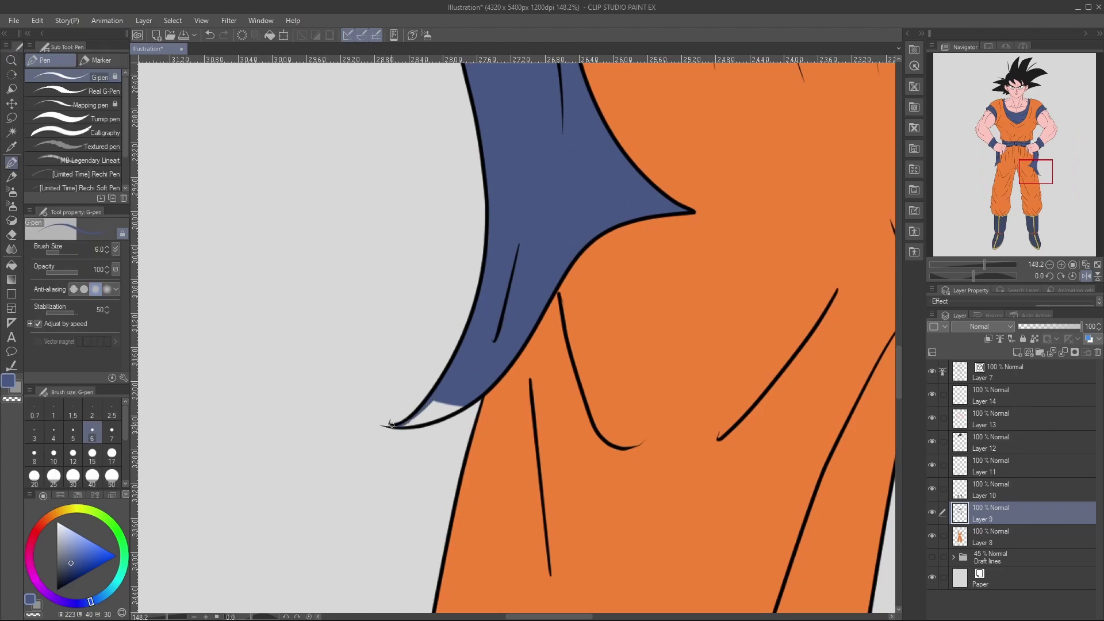
{"action": "mouse_move", "coordinate": [394, 426]}
{"action": "left_mouse_down"}
{"action": "mouse_move", "coordinate": [423, 420]}
{"action": "mouse_move", "coordinate": [434, 386]}
{"action": "mouse_move", "coordinate": [425, 419]}
{"action": "mouse_move", "coordinate": [464, 402]}
{"action": "mouse_move", "coordinate": [411, 420]}
{"action": "mouse_move", "coordinate": [443, 397]}
{"action": "mouse_move", "coordinate": [418, 418]}
{"action": "mouse_move", "coordinate": [446, 407]}
{"action": "left_mouse_up"}
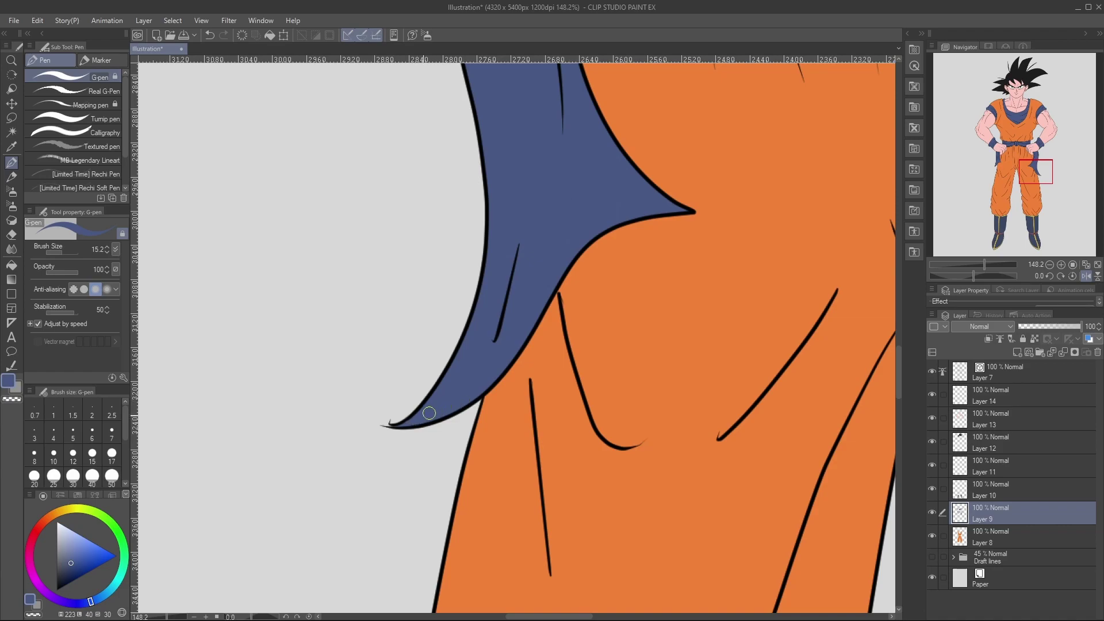
Add a new layer above the line art on Layer 7.
{"action": "key", "text": "ctrl+space"}
{"action": "left_click_drag", "start_coordinate": [667, 307], "coordinate": [769, 315]}
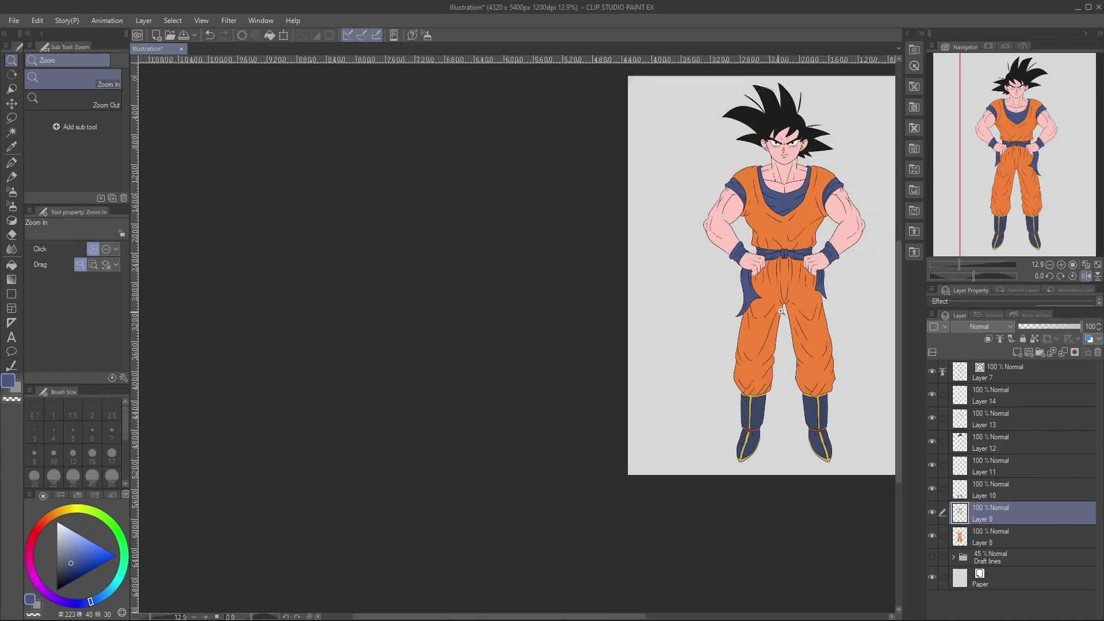
{"action": "left_click_drag", "start_coordinate": [838, 274], "coordinate": [850, 271]}
{"action": "left_click_drag", "start_coordinate": [599, 616], "coordinate": [642, 615]}
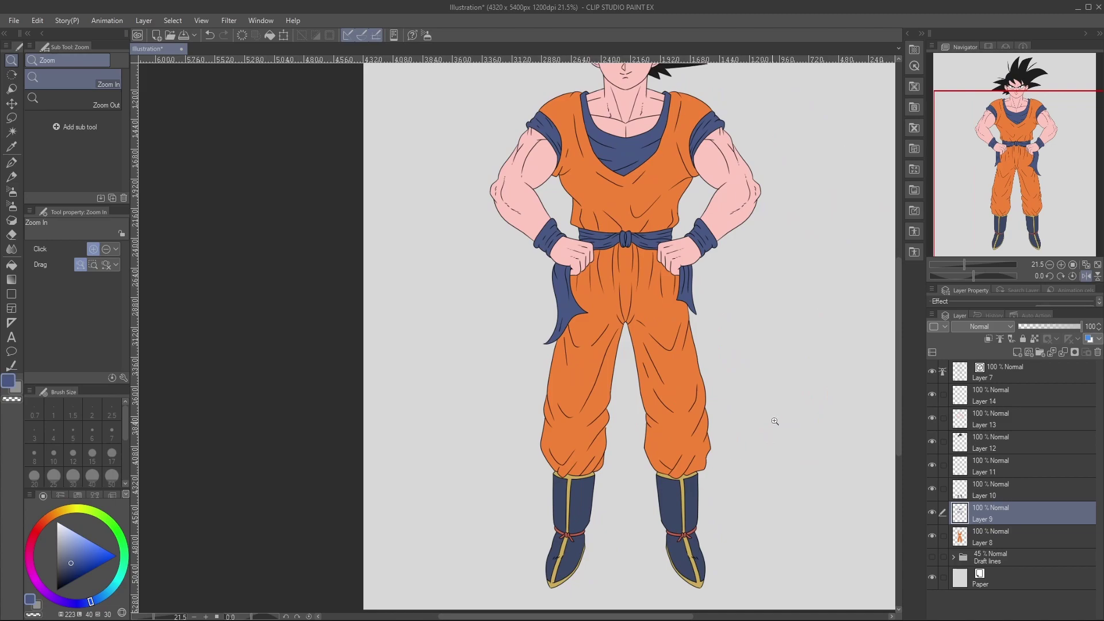
{"action": "scroll", "coordinate": [763, 430], "scroll_direction": "down", "scroll_amount": 2}
{"action": "scroll", "coordinate": [796, 382], "scroll_direction": "up", "scroll_amount": 1}
{"action": "left_click", "coordinate": [1012, 373]}
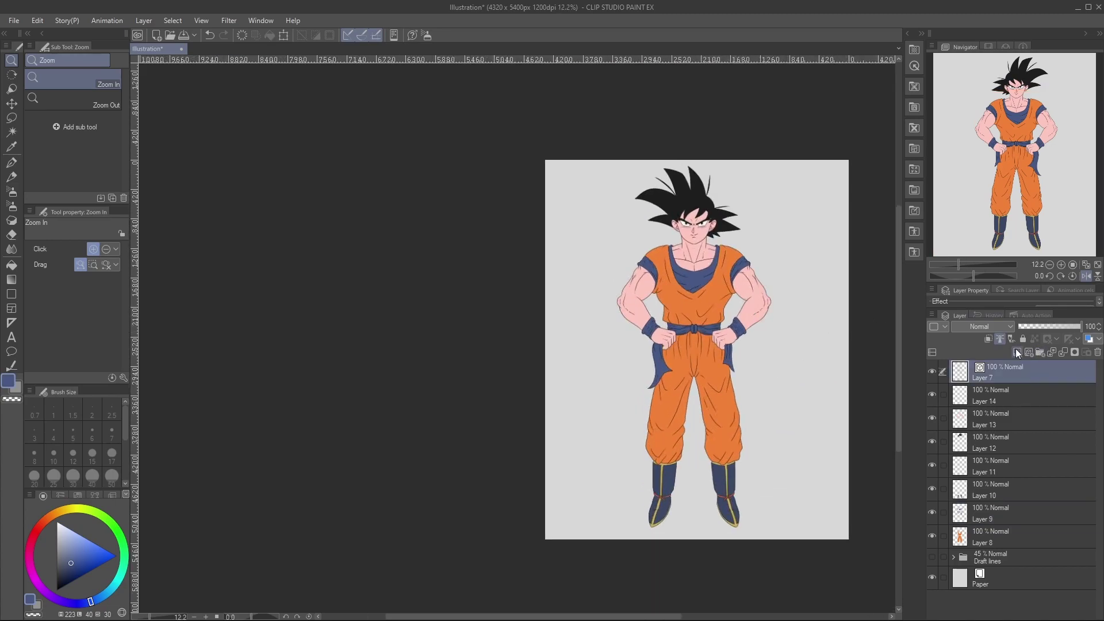
{"action": "left_click", "coordinate": [1017, 352]}
On Layer 15, paint a thick blue arrow beside the head, pointing down toward the figure.
{"action": "key", "text": "p"}
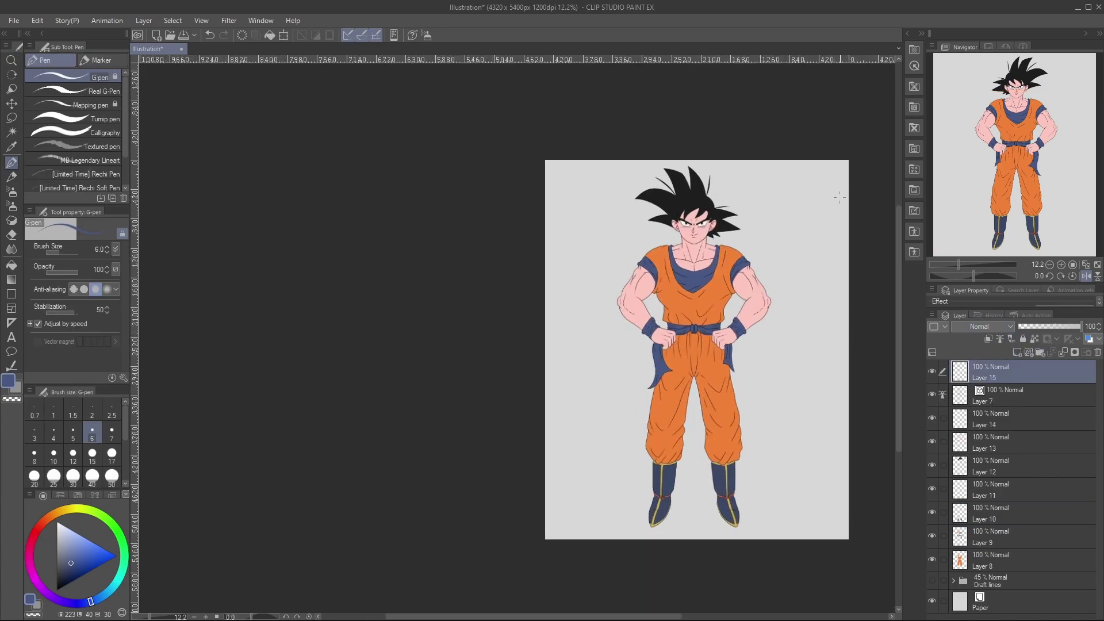
{"action": "mouse_move", "coordinate": [792, 225]}
{"action": "left_mouse_down"}
{"action": "mouse_move", "coordinate": [824, 214]}
{"action": "mouse_move", "coordinate": [785, 213]}
{"action": "mouse_move", "coordinate": [823, 204]}
{"action": "mouse_move", "coordinate": [788, 205]}
{"action": "mouse_move", "coordinate": [810, 243]}
{"action": "left_mouse_up"}
{"action": "key", "text": "ctrl+z"}
{"action": "key", "text": "/"}
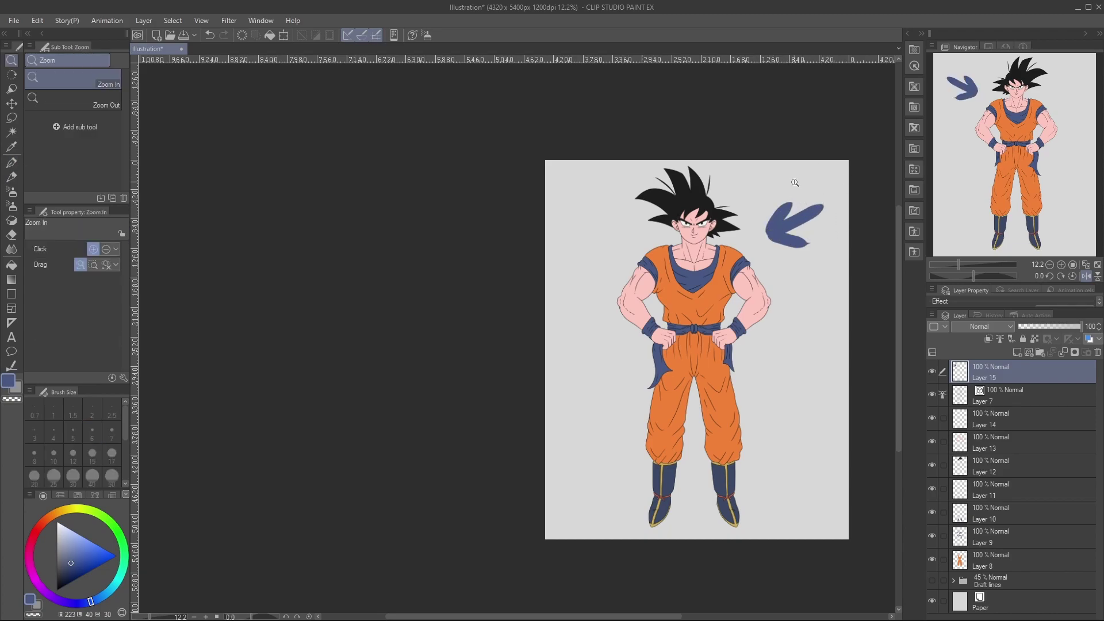
{"action": "left_click_drag", "start_coordinate": [796, 182], "coordinate": [823, 177]}
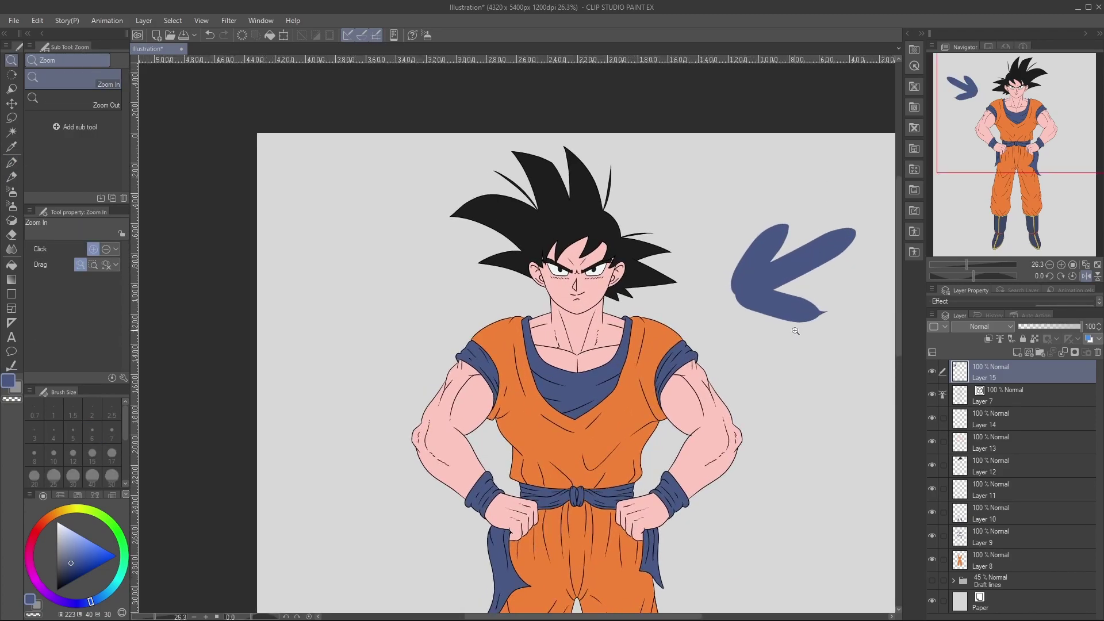
{"action": "left_click_drag", "start_coordinate": [796, 332], "coordinate": [776, 333]}
Duplicate the flat colour layers from Layer 14 down to Layer 8 and merge the copies into one layer.
{"action": "left_click", "coordinate": [1023, 417]}
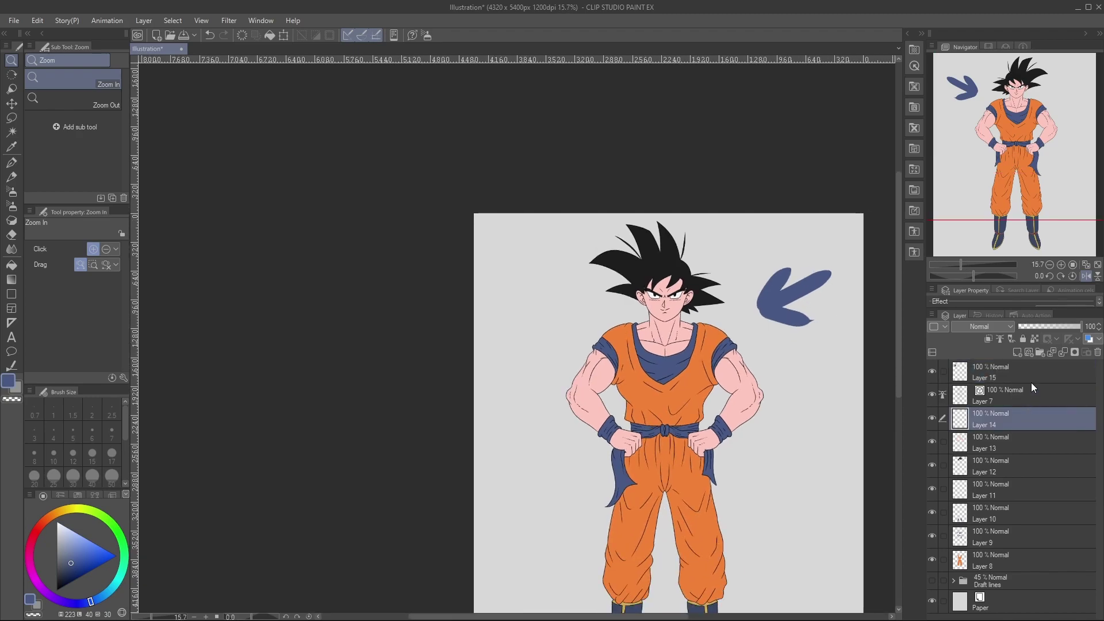
{"action": "left_click", "coordinate": [1018, 351]}
{"action": "key", "text": "ctrl+z"}
{"action": "left_click", "coordinate": [1021, 555], "text": "shift"}
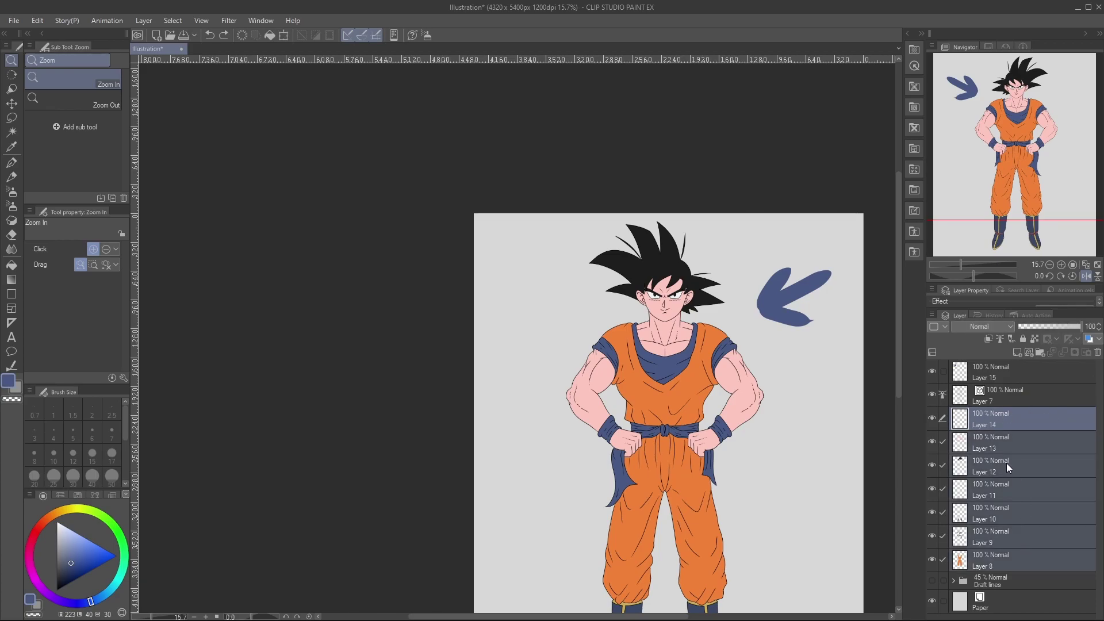
{"action": "key", "text": "i"}
{"action": "key", "text": "ctrl+c"}
{"action": "key", "text": "ctrl+v"}
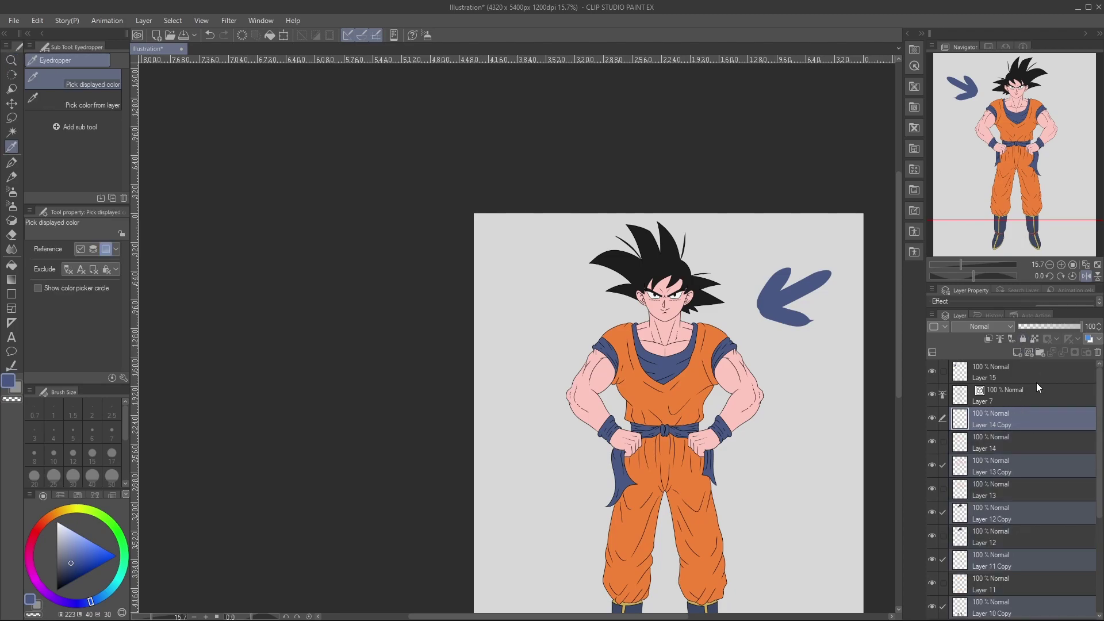
{"action": "key", "text": "shift+alt+e"}
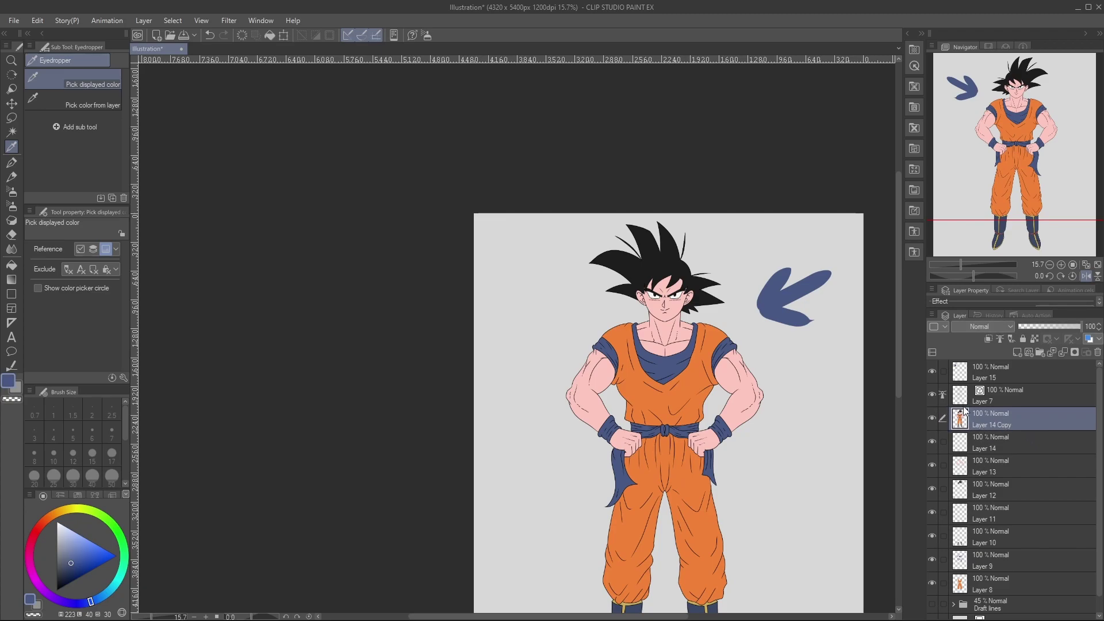
Lock the transparent pixels of Layer 14 Copy and paint the whole figure white with a very large G-pen.
{"action": "left_click_drag", "start_coordinate": [898, 335], "coordinate": [898, 363]}
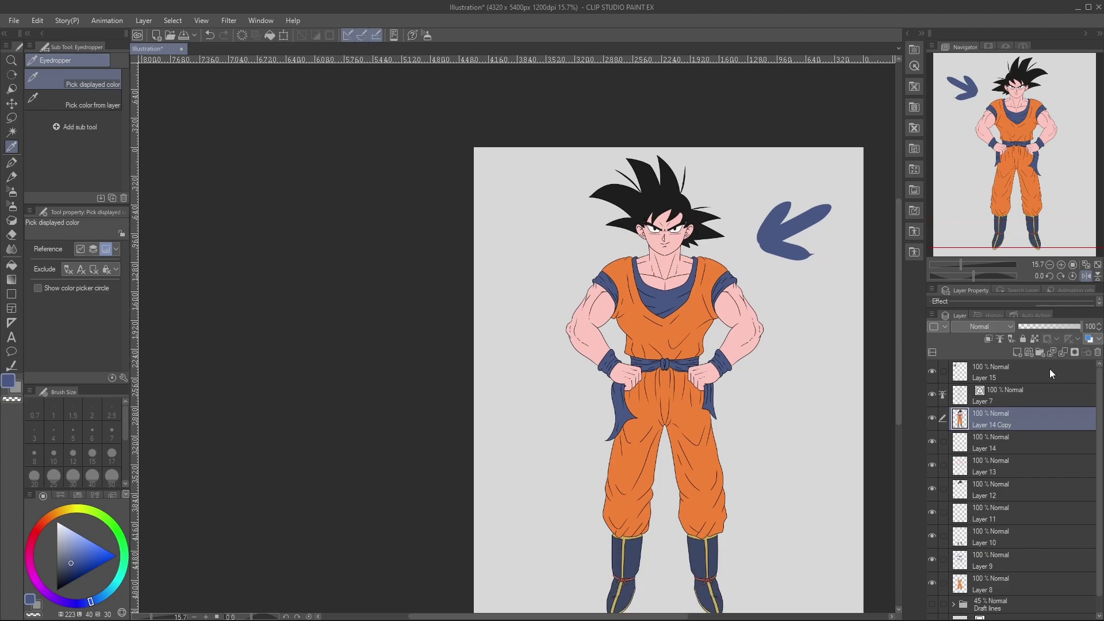
{"action": "left_click", "coordinate": [1035, 339]}
{"action": "left_click", "coordinate": [709, 347]}
{"action": "key", "text": "p"}
{"action": "mouse_move", "coordinate": [680, 173]}
{"action": "left_mouse_down"}
{"action": "mouse_move", "coordinate": [653, 185]}
{"action": "mouse_move", "coordinate": [598, 254]}
{"action": "mouse_move", "coordinate": [701, 190]}
{"action": "mouse_move", "coordinate": [554, 407]}
{"action": "mouse_move", "coordinate": [638, 449]}
{"action": "mouse_move", "coordinate": [617, 560]}
{"action": "mouse_move", "coordinate": [697, 554]}
{"action": "mouse_move", "coordinate": [719, 253]}
{"action": "left_mouse_up"}
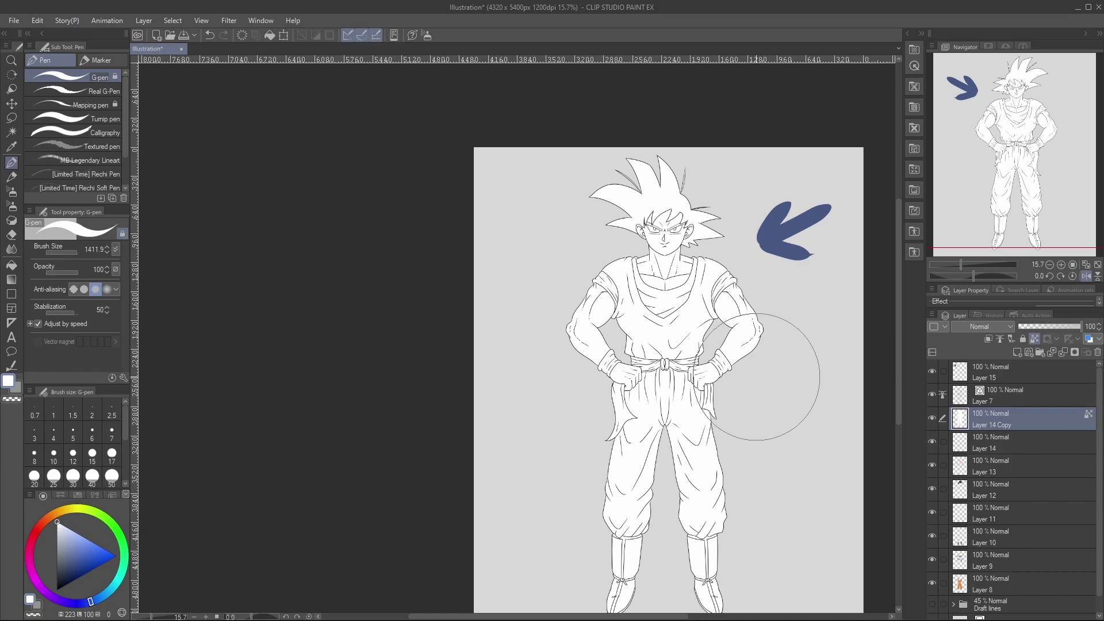
Bring up the full character colour sheet as the reference image and set the drawing colour to a mid grey.
{"action": "left_click", "coordinate": [988, 47]}
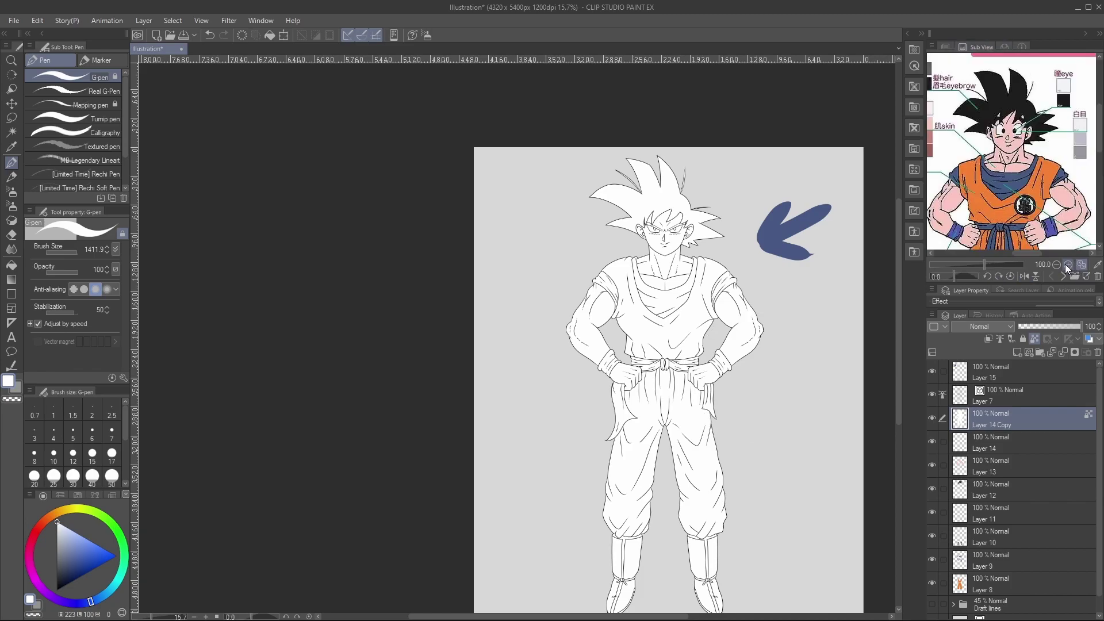
{"action": "left_click", "coordinate": [1063, 276]}
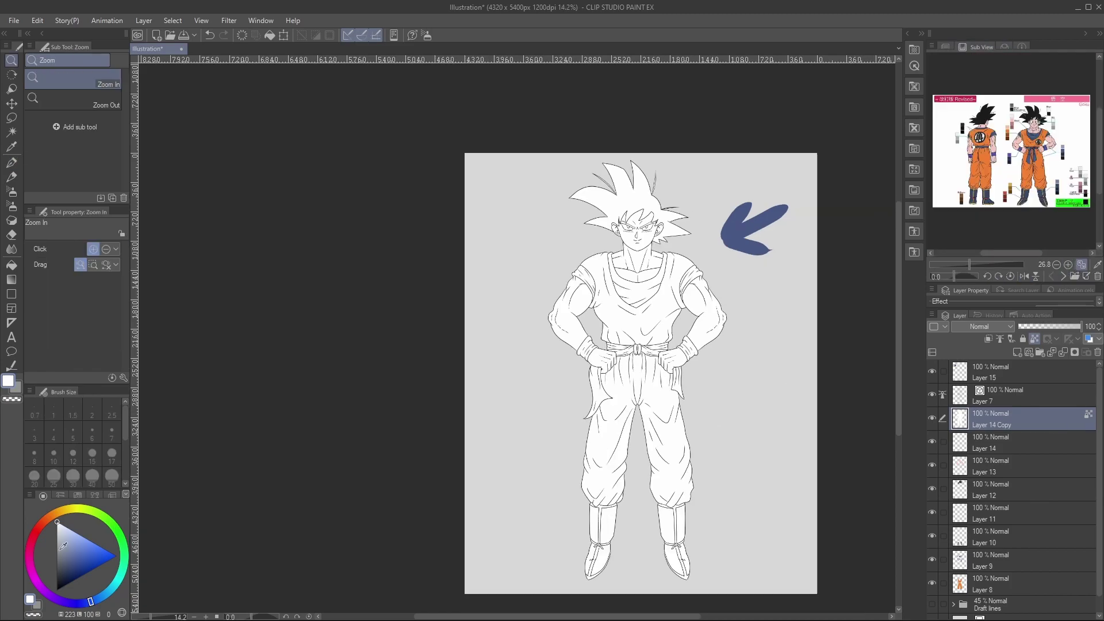
{"action": "left_click", "coordinate": [56, 554]}
{"action": "left_click", "coordinate": [58, 557]}
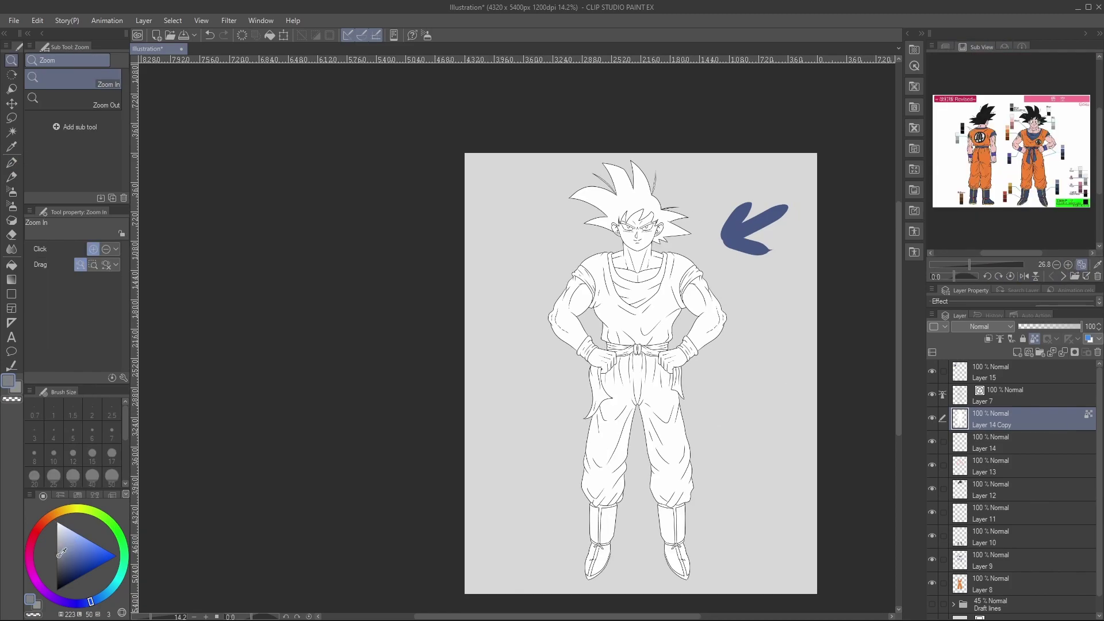
On line-art Layer 7, draw a small black throat mark at the centre of the neck with the G-pen, using the draft lines as a check.
{"action": "key", "text": "p"}
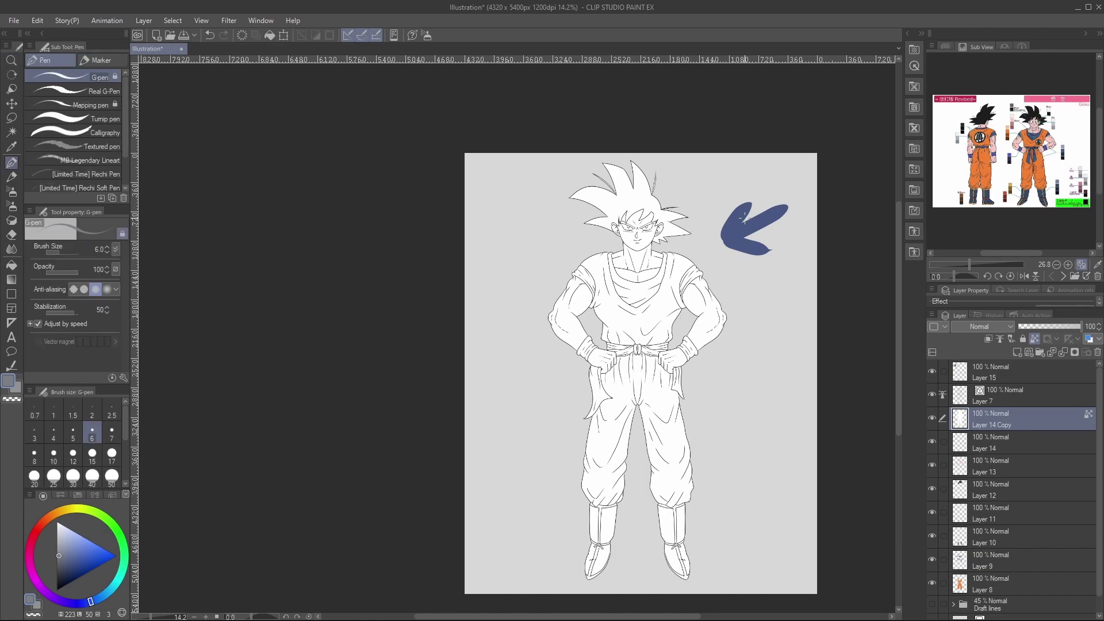
{"action": "key", "text": "/"}
{"action": "left_click_drag", "start_coordinate": [648, 263], "coordinate": [671, 251]}
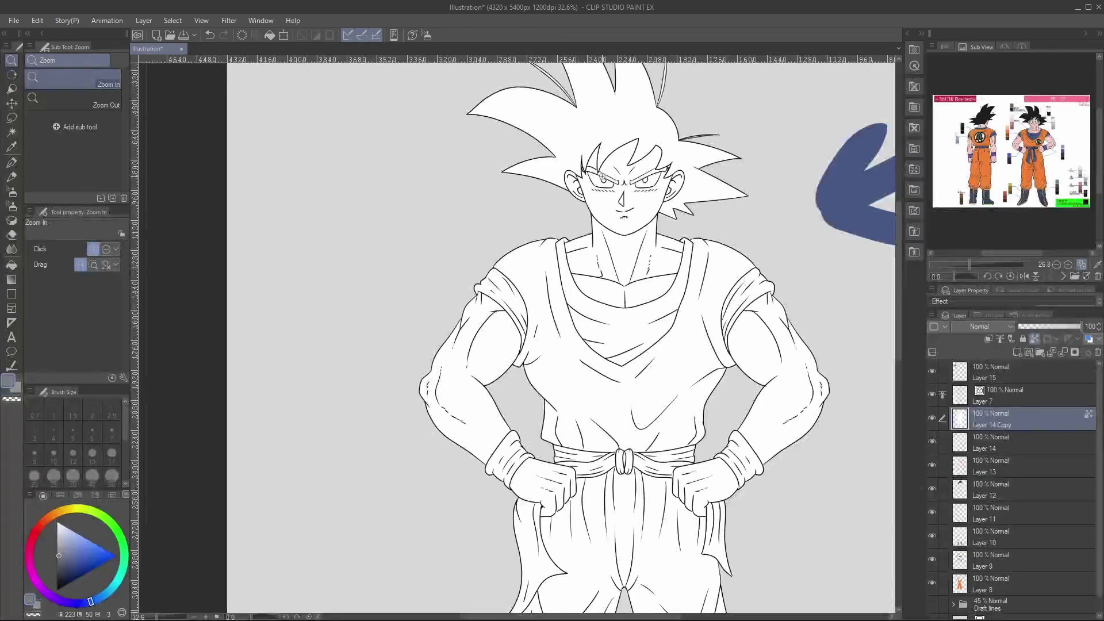
{"action": "key", "text": "p"}
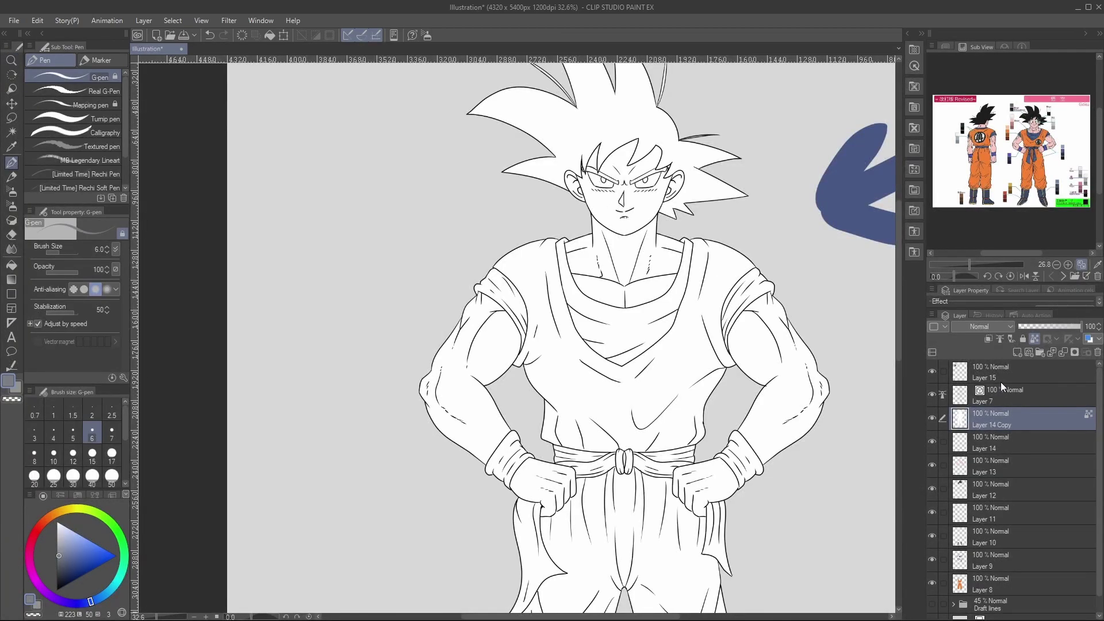
{"action": "left_click", "coordinate": [1022, 393]}
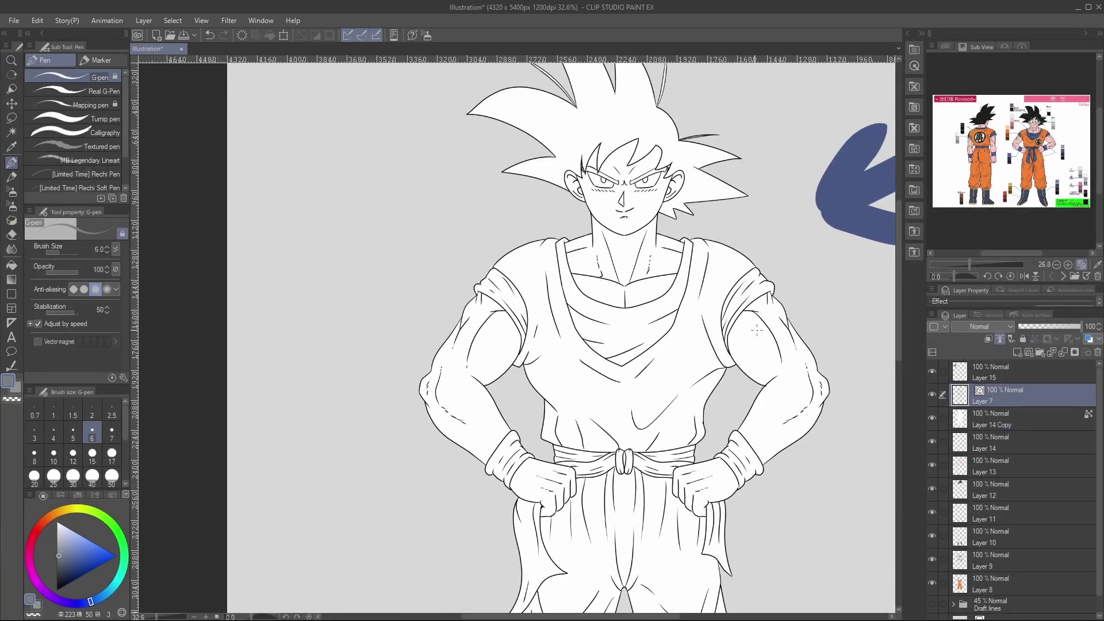
{"action": "key", "text": "x"}
{"action": "key", "text": "p"}
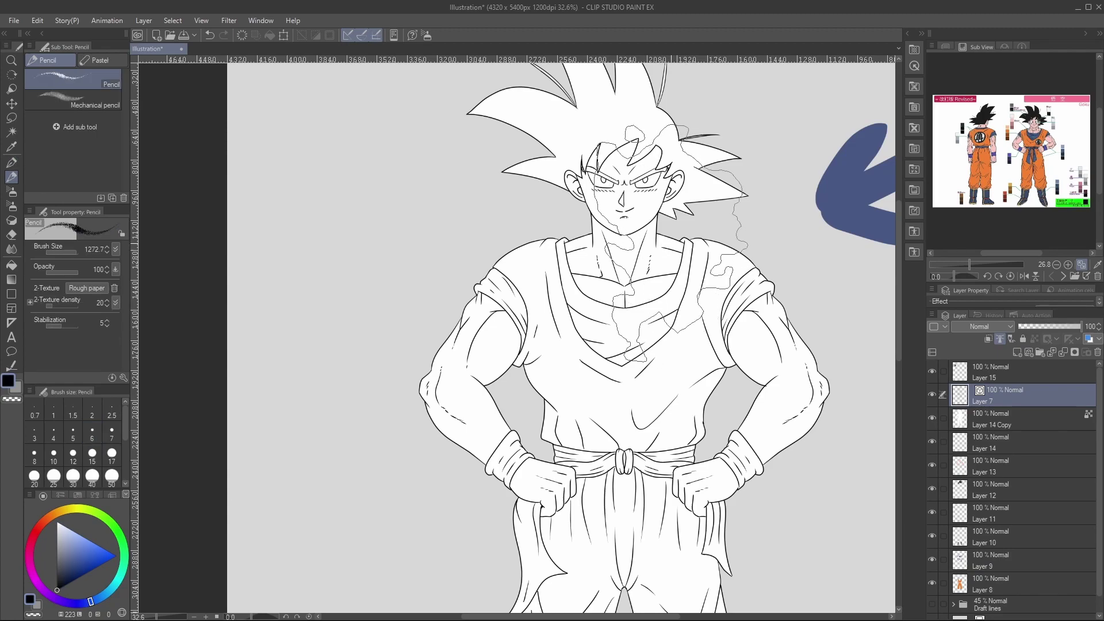
{"action": "key", "text": "p"}
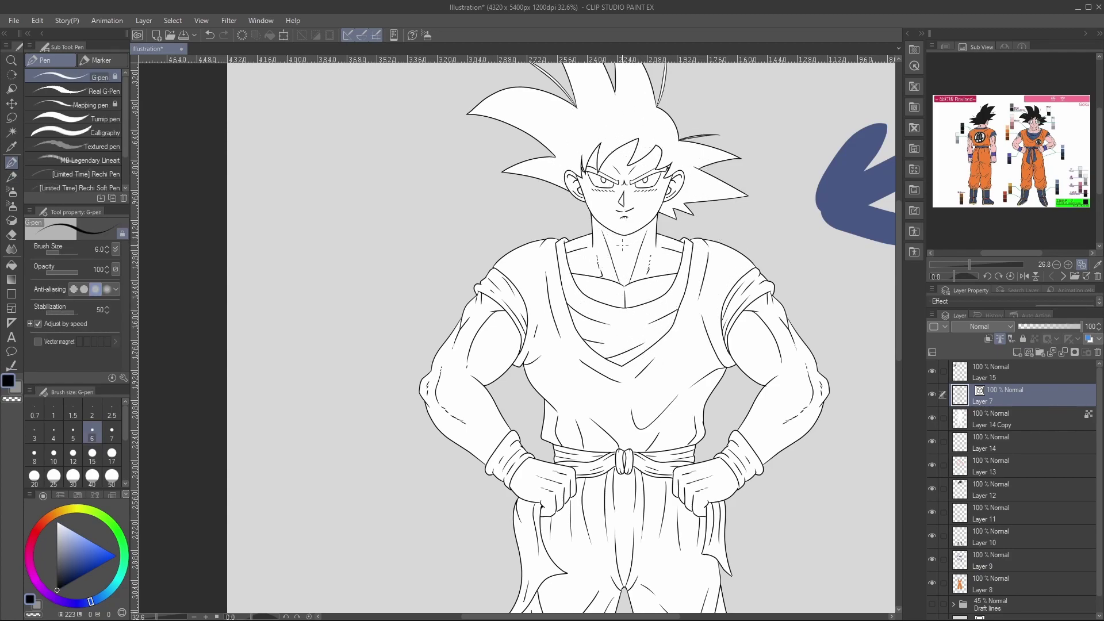
{"action": "left_click", "coordinate": [932, 418]}
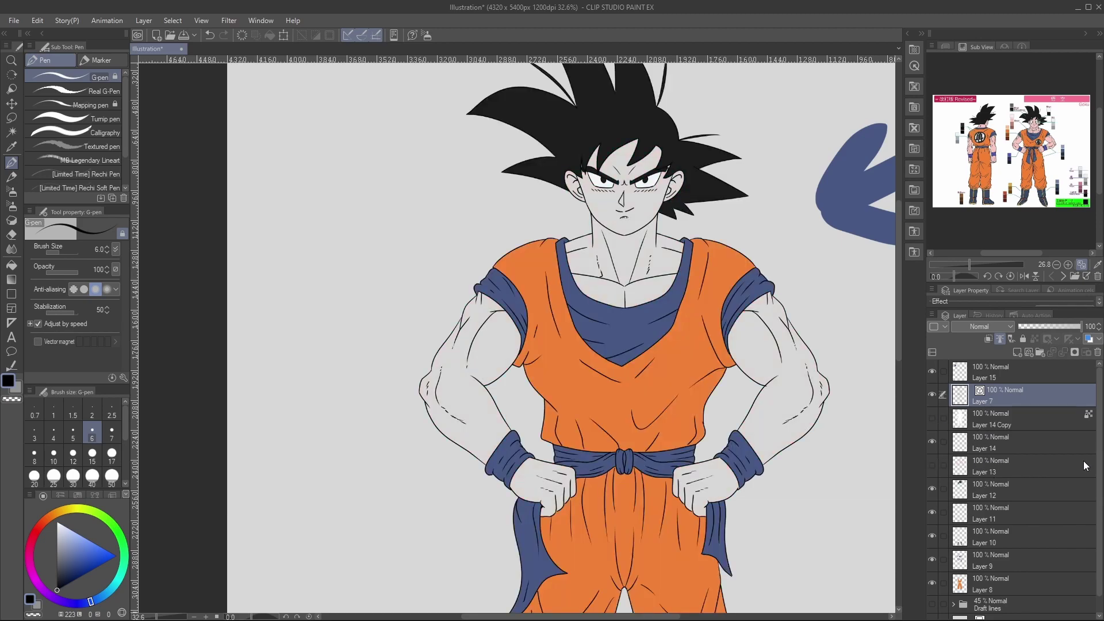
{"action": "left_click", "coordinate": [932, 603]}
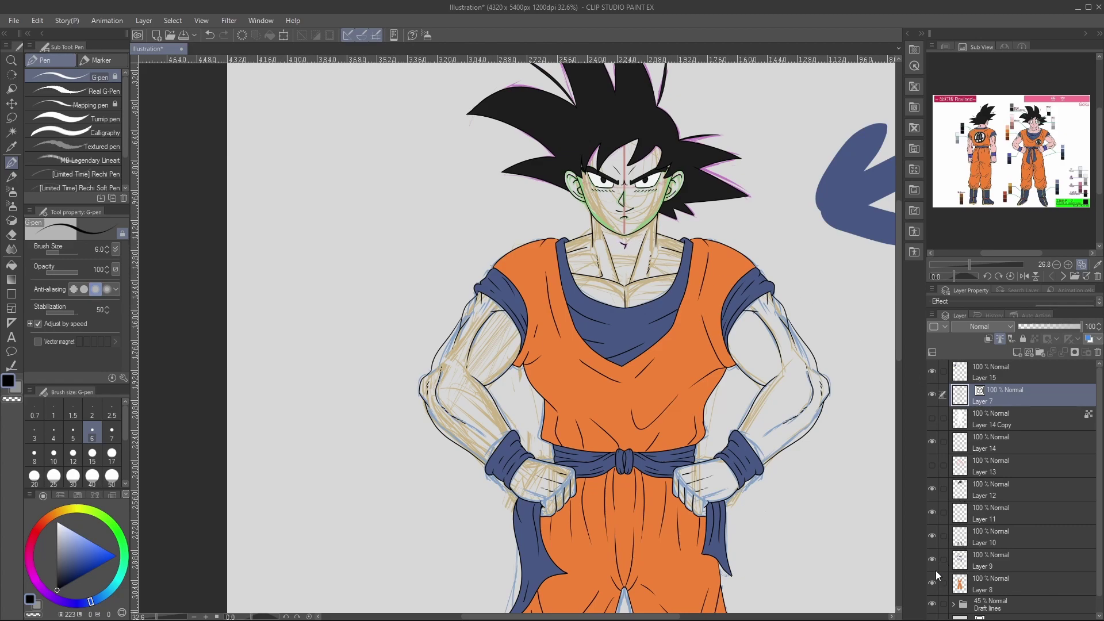
{"action": "left_click", "coordinate": [932, 602]}
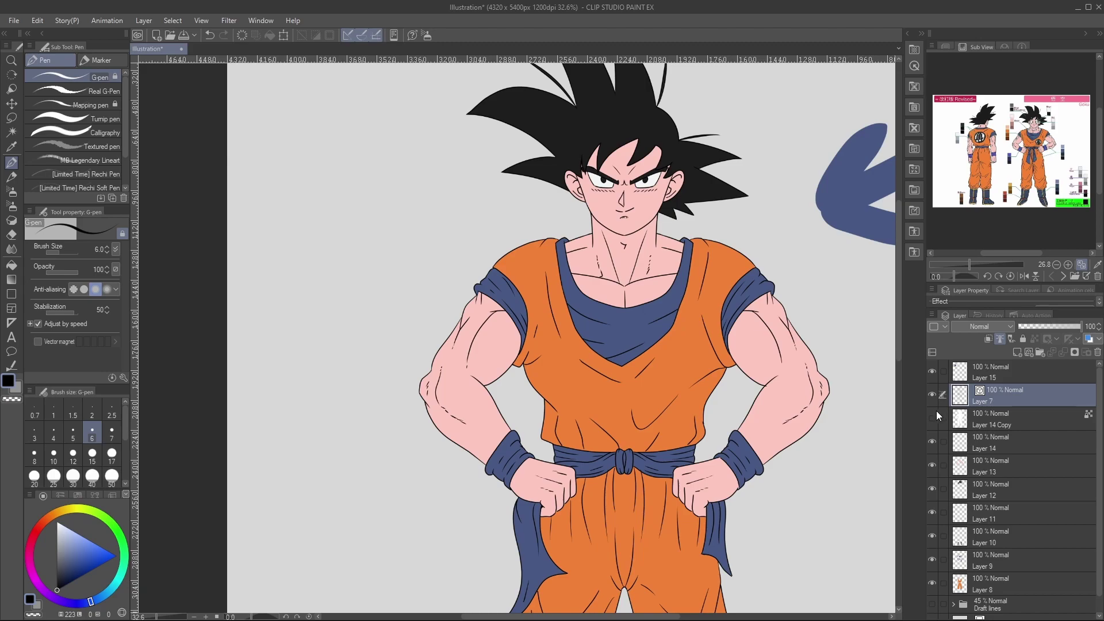
{"action": "left_click", "coordinate": [933, 417]}
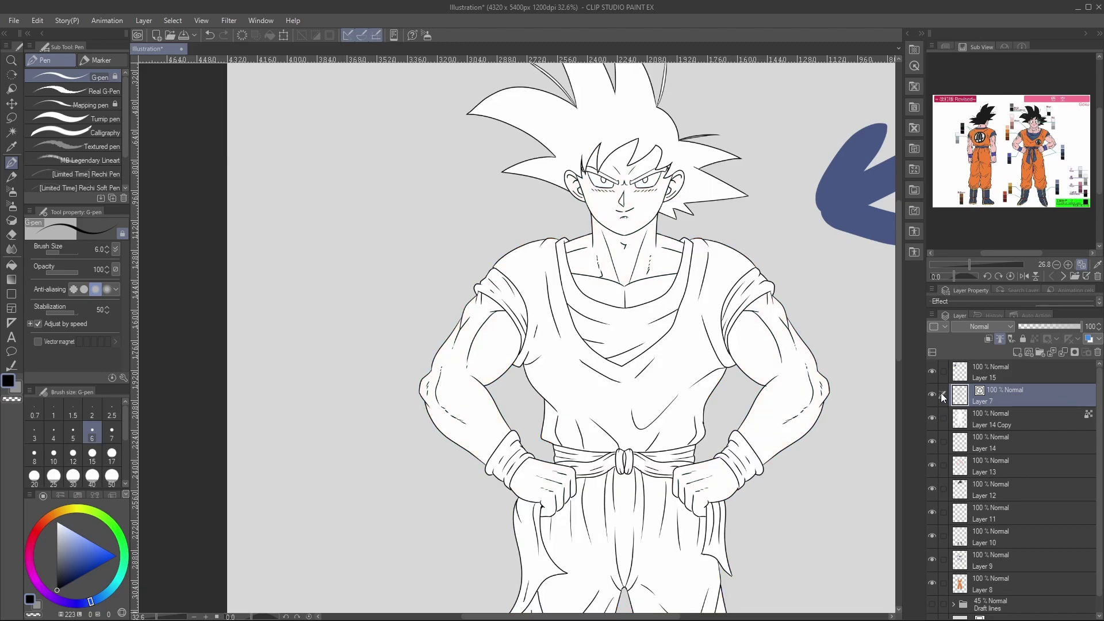
On Layer 14 Copy, shade the outer edges of the two leftmost large hair spikes in mid grey with the G-pen.
{"action": "left_click", "coordinate": [59, 546]}
{"action": "key", "text": "/"}
{"action": "left_click_drag", "start_coordinate": [701, 401], "coordinate": [681, 413]}
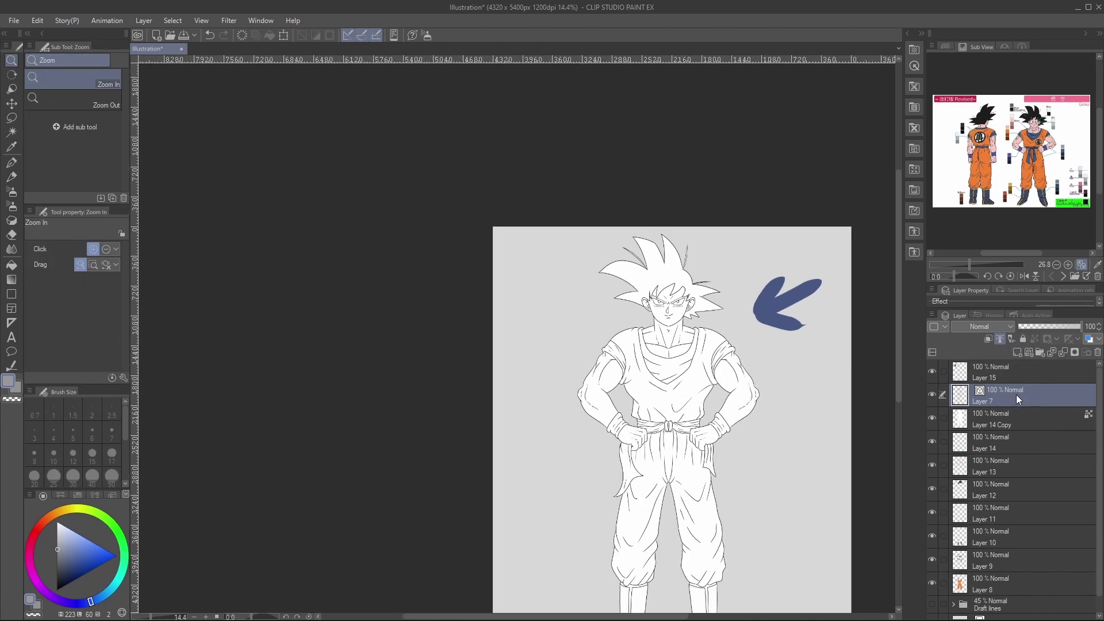
{"action": "left_click", "coordinate": [1040, 416]}
{"action": "key", "text": "p"}
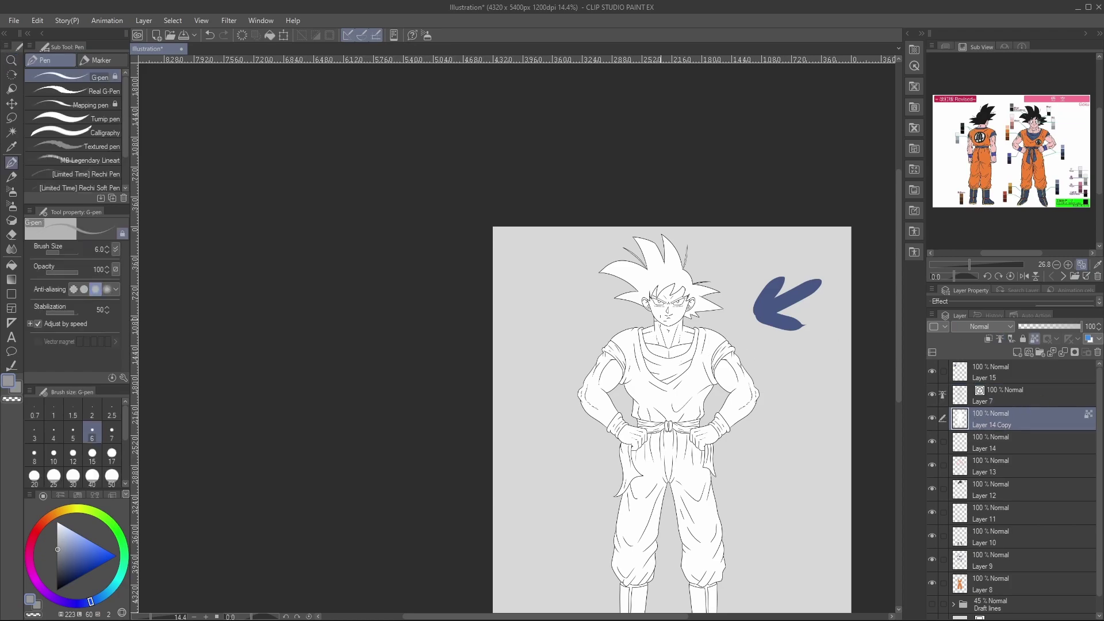
{"action": "key", "text": "ctrl+space"}
{"action": "left_click_drag", "start_coordinate": [689, 318], "coordinate": [742, 296]}
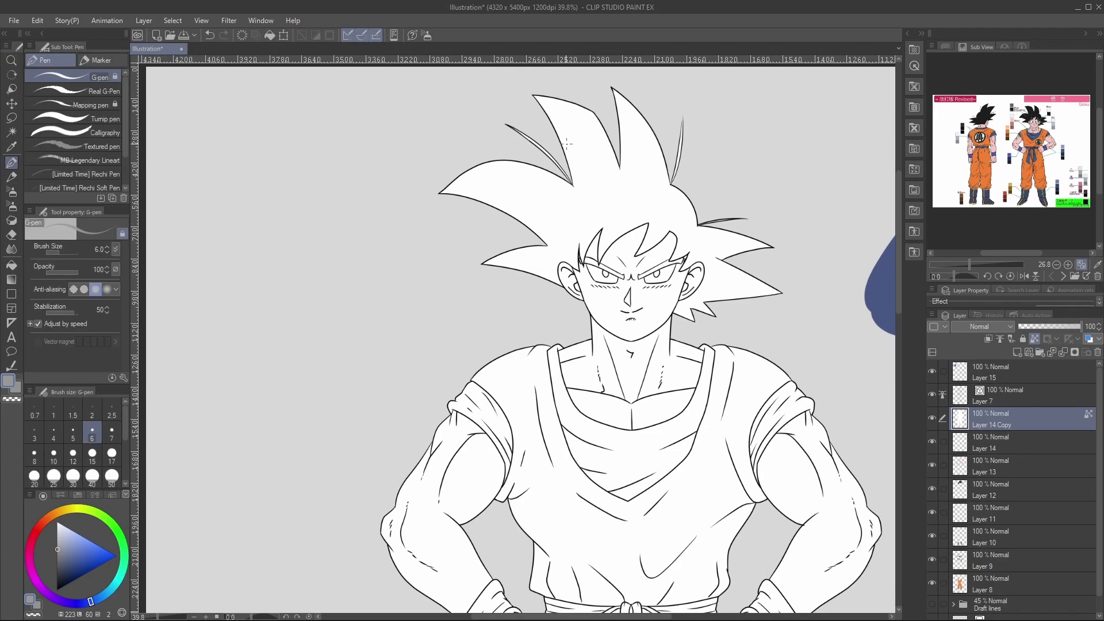
{"action": "mouse_move", "coordinate": [536, 95]}
{"action": "left_mouse_down"}
{"action": "mouse_move", "coordinate": [582, 168]}
{"action": "mouse_move", "coordinate": [548, 101]}
{"action": "mouse_move", "coordinate": [570, 166]}
{"action": "mouse_move", "coordinate": [559, 110]}
{"action": "mouse_move", "coordinate": [580, 180]}
{"action": "left_mouse_up"}
{"action": "mouse_move", "coordinate": [449, 190]}
{"action": "left_mouse_down"}
{"action": "mouse_move", "coordinate": [496, 204]}
{"action": "mouse_move", "coordinate": [549, 240]}
{"action": "mouse_move", "coordinate": [529, 211]}
{"action": "mouse_move", "coordinate": [452, 182]}
{"action": "left_mouse_up"}
{"action": "key", "text": "["}
{"action": "key", "text": "ctrl+z"}
{"action": "key", "text": "["}
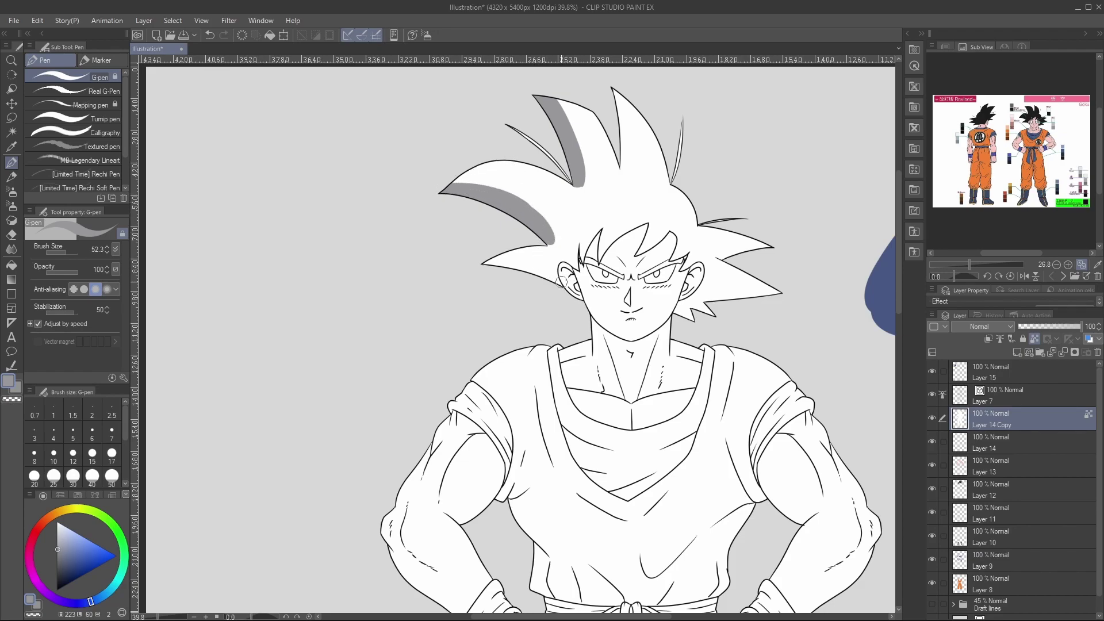
With a finer G-pen, fill the side plane of the nose with grey and shade beneath both eyebrows.
{"action": "left_click_drag", "start_coordinate": [558, 275], "coordinate": [557, 277]}
{"action": "scroll", "coordinate": [629, 296], "scroll_direction": "up", "scroll_amount": 5}
{"action": "key", "text": "bracketleft"}
{"action": "key", "text": "bracketleft"}
{"action": "key", "text": "bracketleft"}
{"action": "key", "text": "bracketleft"}
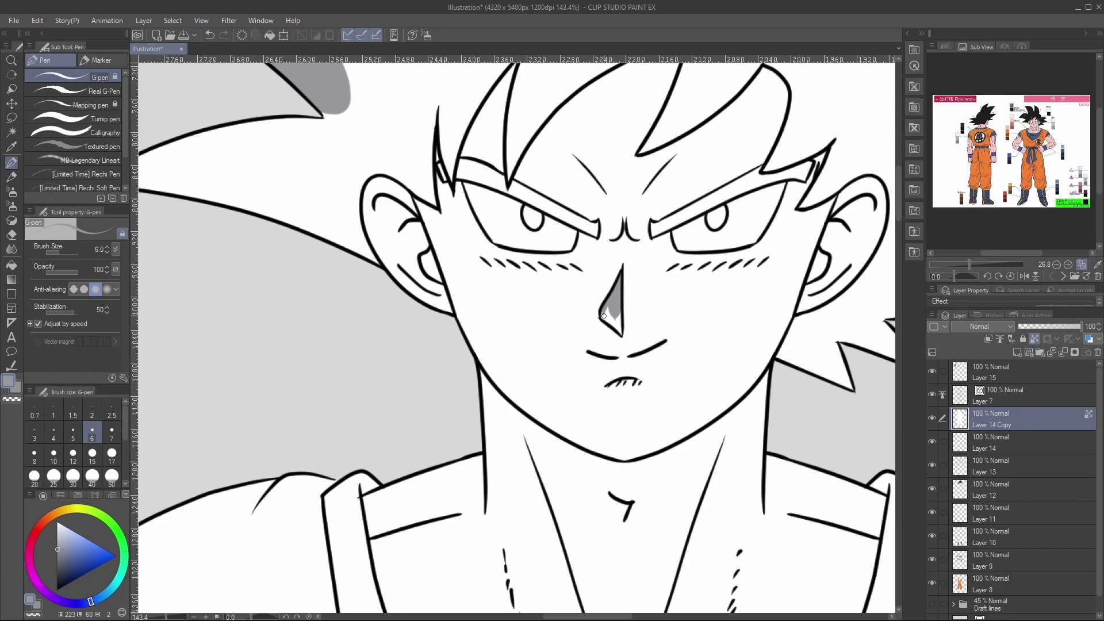
{"action": "left_click_drag", "start_coordinate": [615, 310], "coordinate": [620, 331]}
{"action": "mouse_move", "coordinate": [469, 189]}
{"action": "left_mouse_down", "text": "ctrl+alt"}
{"action": "mouse_move", "coordinate": [593, 241]}
{"action": "mouse_move", "coordinate": [626, 229]}
{"action": "left_mouse_up", "text": "ctrl+alt"}
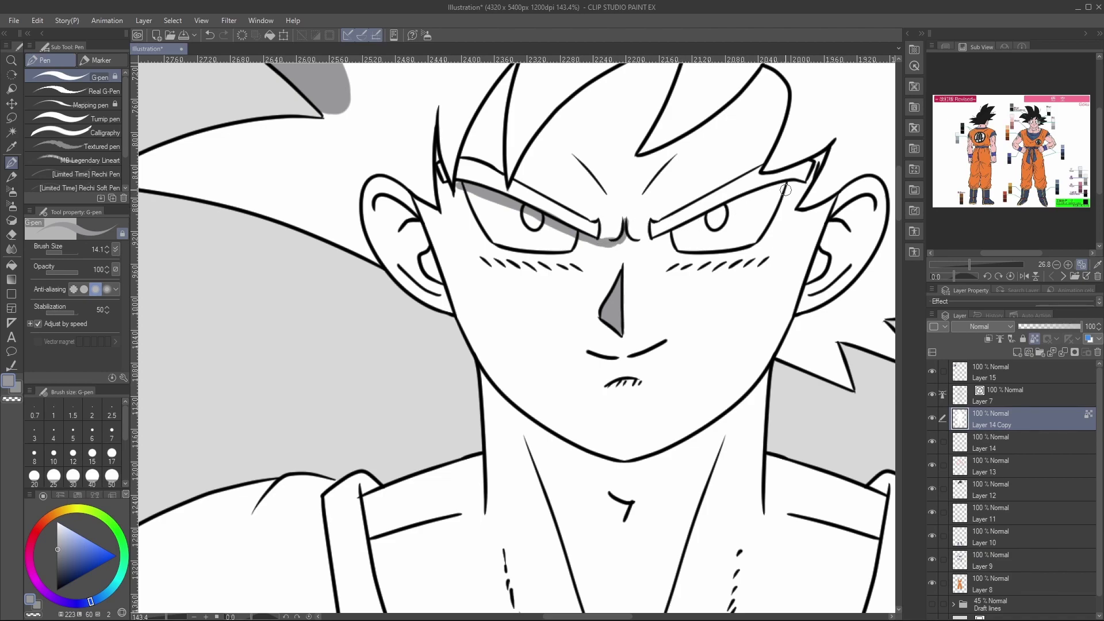
{"action": "mouse_move", "coordinate": [798, 184]}
{"action": "left_mouse_down"}
{"action": "mouse_move", "coordinate": [646, 241]}
{"action": "mouse_move", "coordinate": [650, 223]}
{"action": "mouse_move", "coordinate": [636, 243]}
{"action": "mouse_move", "coordinate": [643, 211]}
{"action": "mouse_move", "coordinate": [645, 239]}
{"action": "mouse_move", "coordinate": [656, 215]}
{"action": "mouse_move", "coordinate": [642, 238]}
{"action": "mouse_move", "coordinate": [600, 227]}
{"action": "left_mouse_up"}
Paint thin grey shadows beside the fringe locks across the forehead.
{"action": "key", "text": "ctrl+space"}
{"action": "left_click_drag", "start_coordinate": [680, 215], "coordinate": [615, 214]}
{"action": "left_click_drag", "start_coordinate": [725, 99], "coordinate": [750, 88]}
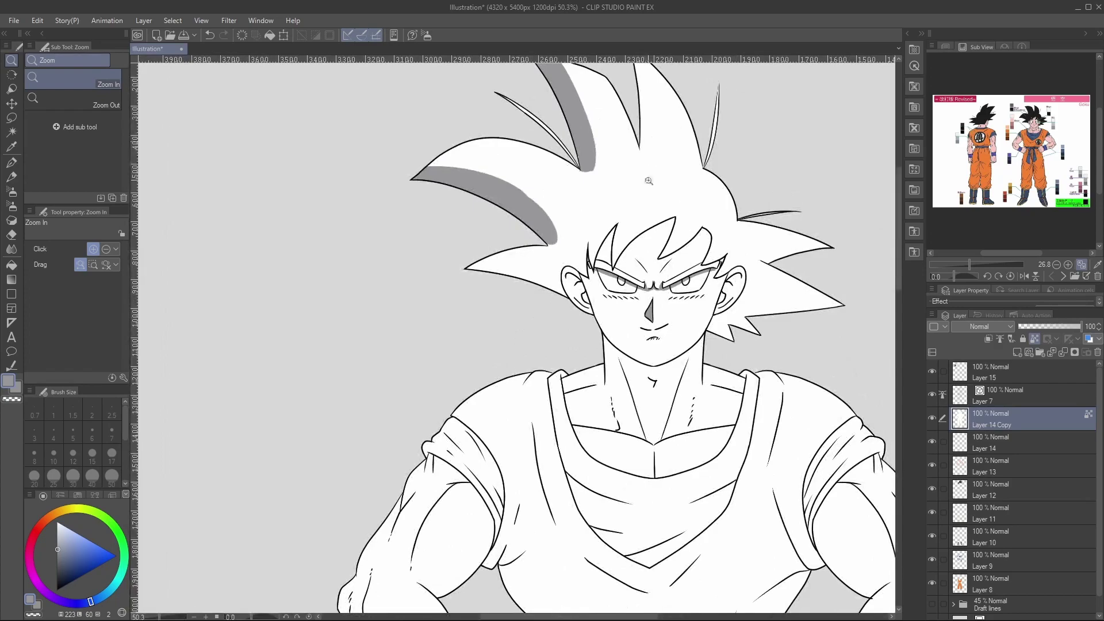
{"action": "key", "text": "ctrl+alt"}
{"action": "left_click_drag", "start_coordinate": [671, 227], "coordinate": [659, 257]}
{"action": "key", "text": "ctrl+z"}
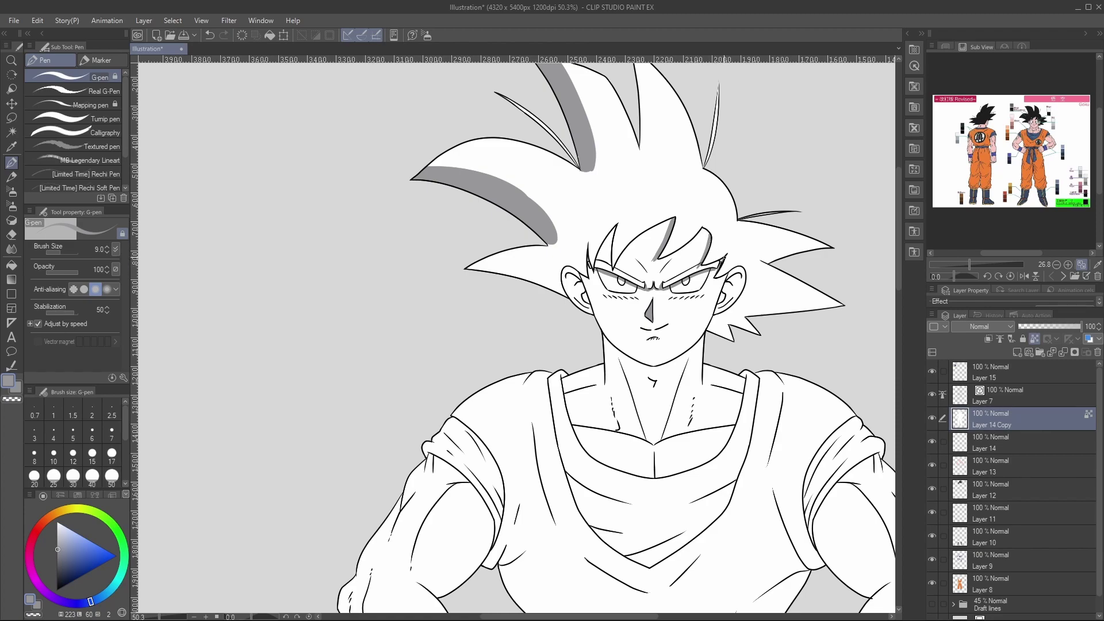
{"action": "key", "text": "]"}
{"action": "left_click_drag", "start_coordinate": [619, 223], "coordinate": [611, 269]}
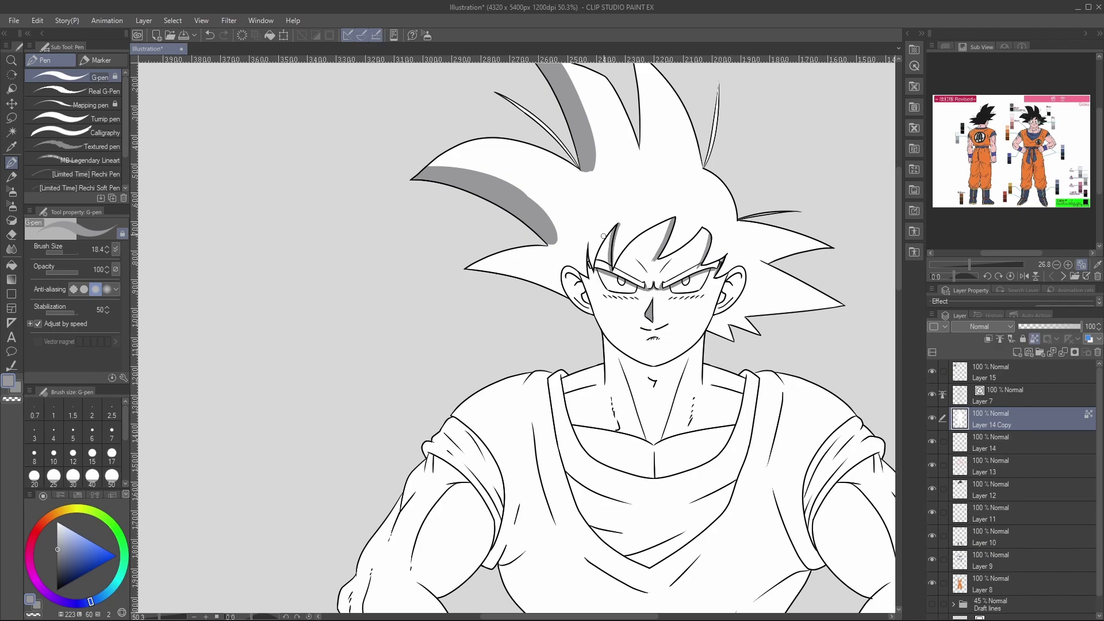
{"action": "left_click_drag", "start_coordinate": [676, 216], "coordinate": [667, 240]}
{"action": "key", "text": "ctrl+z"}
{"action": "mouse_move", "coordinate": [712, 244]}
{"action": "left_mouse_down"}
{"action": "mouse_move", "coordinate": [702, 264]}
{"action": "mouse_move", "coordinate": [720, 269]}
{"action": "left_mouse_up"}
{"action": "mouse_move", "coordinate": [614, 265]}
{"action": "left_mouse_down"}
{"action": "mouse_move", "coordinate": [616, 236]}
{"action": "mouse_move", "coordinate": [588, 254]}
{"action": "mouse_move", "coordinate": [588, 242]}
{"action": "left_mouse_up"}
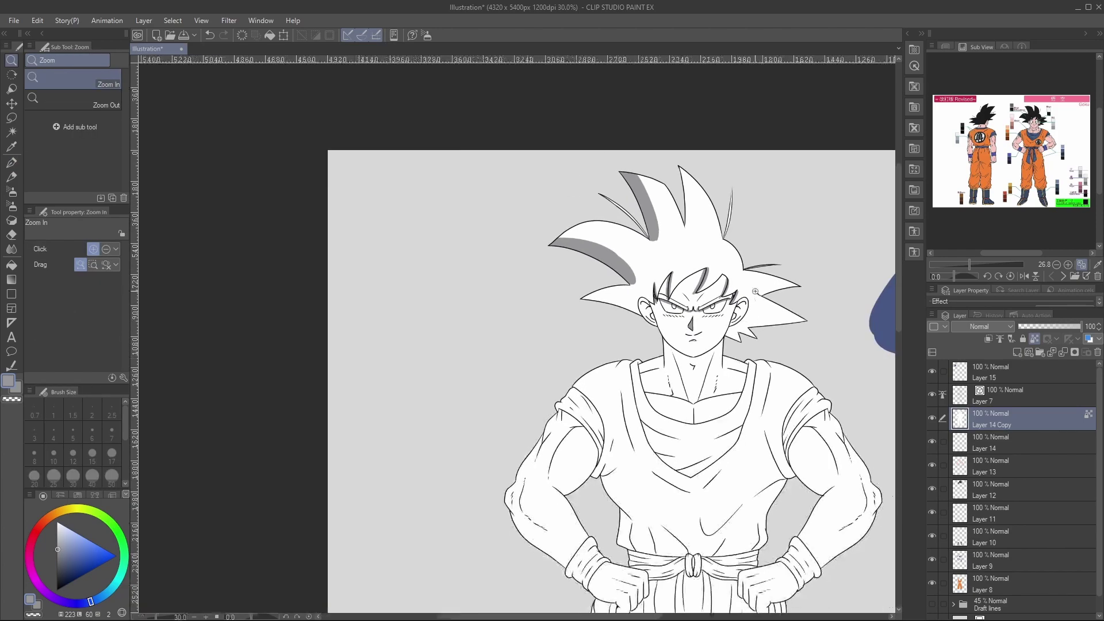
Widen the grey shadow on the second large hair spike and start it down the middle of the hair.
{"action": "scroll", "coordinate": [778, 215], "scroll_direction": "up", "scroll_amount": 5}
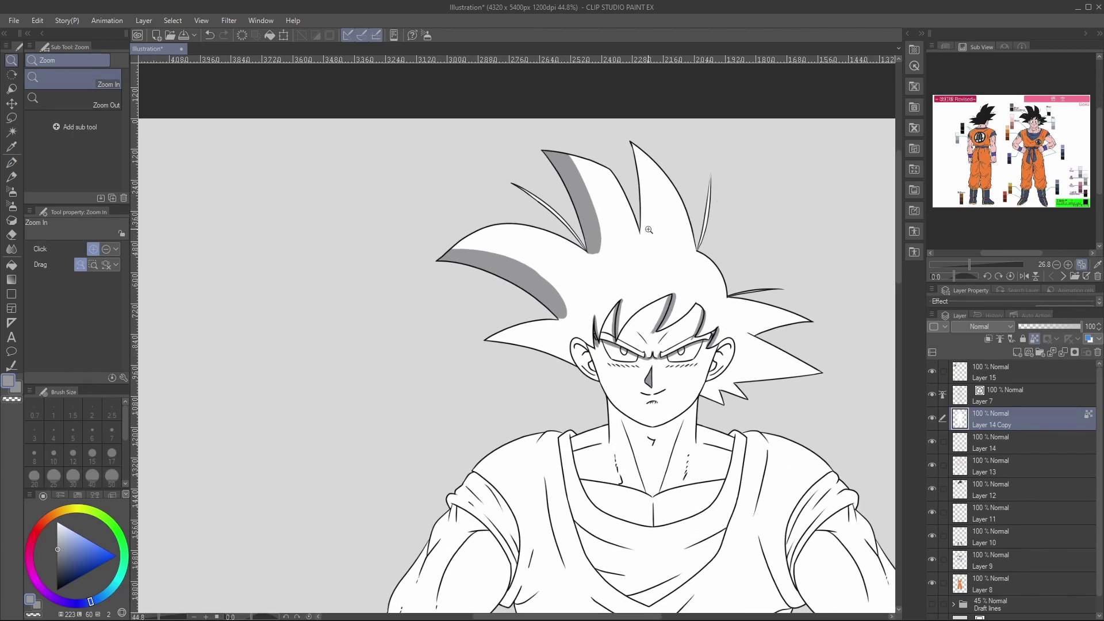
{"action": "left_click_drag", "start_coordinate": [642, 259], "coordinate": [641, 264], "text": "ctrl+alt"}
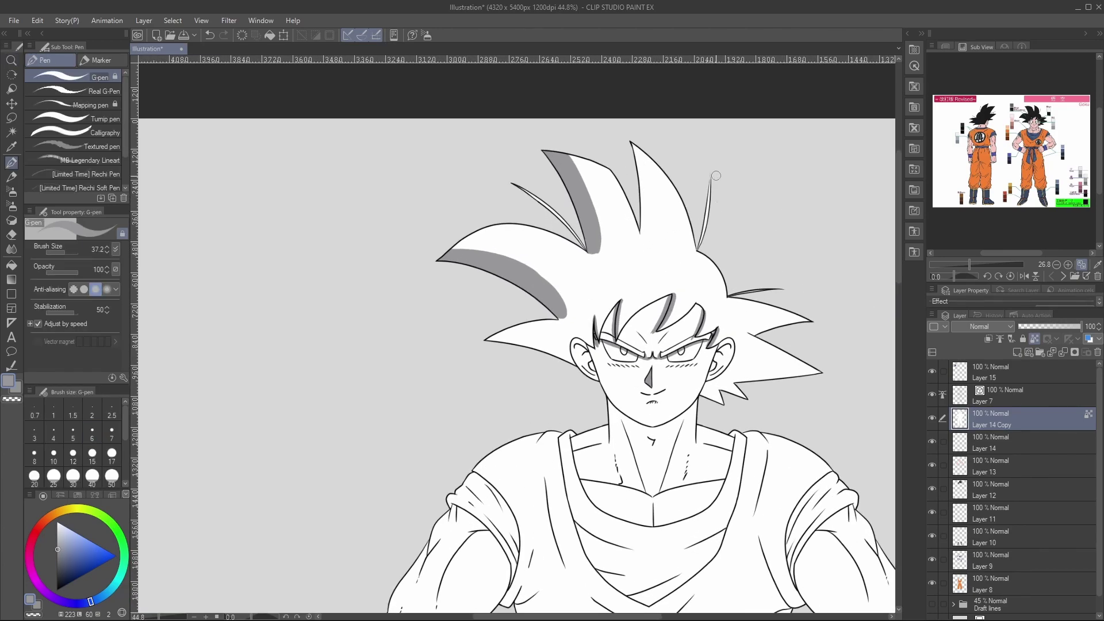
{"action": "mouse_move", "coordinate": [637, 250]}
{"action": "left_mouse_down"}
{"action": "mouse_move", "coordinate": [648, 291]}
{"action": "mouse_move", "coordinate": [643, 253]}
{"action": "left_mouse_up"}
{"action": "key", "text": "ctrl+z"}
{"action": "mouse_move", "coordinate": [578, 159]}
{"action": "left_mouse_down"}
{"action": "mouse_move", "coordinate": [604, 184]}
{"action": "mouse_move", "coordinate": [646, 268]}
{"action": "mouse_move", "coordinate": [579, 168]}
{"action": "mouse_move", "coordinate": [630, 230]}
{"action": "mouse_move", "coordinate": [644, 273]}
{"action": "mouse_move", "coordinate": [592, 173]}
{"action": "mouse_move", "coordinate": [566, 154]}
{"action": "mouse_move", "coordinate": [597, 201]}
{"action": "mouse_move", "coordinate": [607, 244]}
{"action": "left_mouse_up"}
{"action": "key", "text": "ctrl+z"}
{"action": "mouse_move", "coordinate": [589, 185]}
{"action": "left_mouse_down"}
{"action": "mouse_move", "coordinate": [638, 280]}
{"action": "mouse_move", "coordinate": [625, 306]}
{"action": "mouse_move", "coordinate": [636, 292]}
{"action": "mouse_move", "coordinate": [639, 305]}
{"action": "mouse_move", "coordinate": [651, 250]}
{"action": "left_mouse_up"}
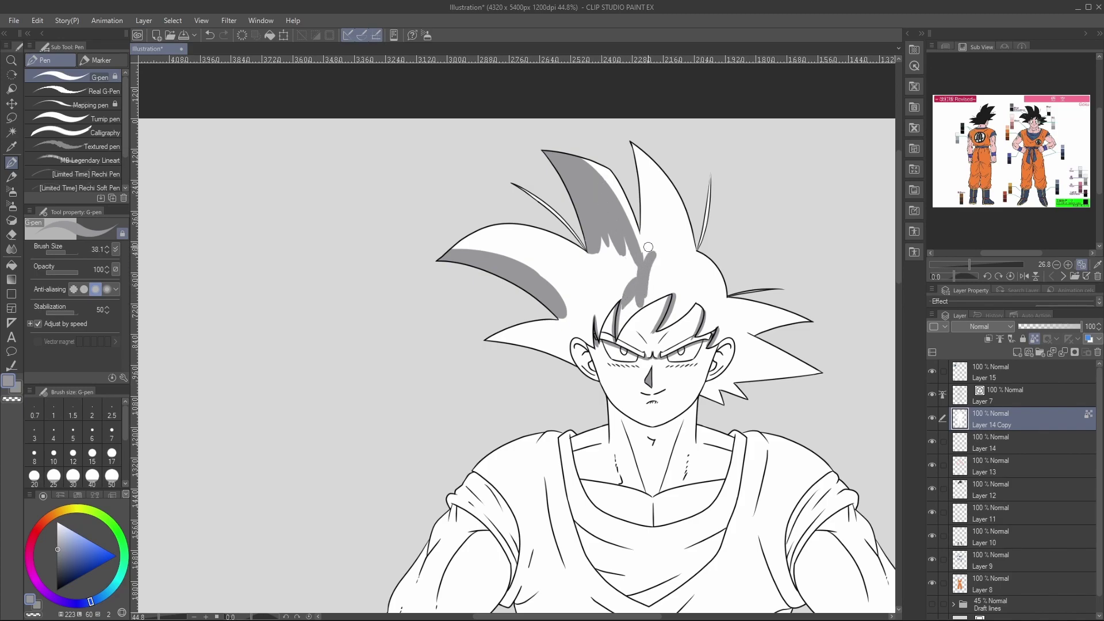
Fill the shadow side of the hair with grey, from the tallest spike to the left ear and across the leftmost large spike.
{"action": "mouse_move", "coordinate": [634, 144]}
{"action": "left_mouse_down"}
{"action": "mouse_move", "coordinate": [645, 195]}
{"action": "mouse_move", "coordinate": [639, 247]}
{"action": "mouse_move", "coordinate": [645, 189]}
{"action": "mouse_move", "coordinate": [648, 254]}
{"action": "mouse_move", "coordinate": [652, 197]}
{"action": "mouse_move", "coordinate": [636, 148]}
{"action": "mouse_move", "coordinate": [655, 202]}
{"action": "mouse_move", "coordinate": [650, 259]}
{"action": "mouse_move", "coordinate": [660, 179]}
{"action": "mouse_move", "coordinate": [679, 244]}
{"action": "mouse_move", "coordinate": [652, 264]}
{"action": "mouse_move", "coordinate": [648, 299]}
{"action": "mouse_move", "coordinate": [619, 334]}
{"action": "mouse_move", "coordinate": [647, 288]}
{"action": "mouse_move", "coordinate": [626, 289]}
{"action": "mouse_move", "coordinate": [622, 310]}
{"action": "mouse_move", "coordinate": [639, 278]}
{"action": "mouse_move", "coordinate": [598, 334]}
{"action": "mouse_move", "coordinate": [628, 285]}
{"action": "mouse_move", "coordinate": [606, 315]}
{"action": "mouse_move", "coordinate": [603, 298]}
{"action": "mouse_move", "coordinate": [594, 324]}
{"action": "mouse_move", "coordinate": [586, 318]}
{"action": "mouse_move", "coordinate": [595, 376]}
{"action": "mouse_move", "coordinate": [577, 335]}
{"action": "mouse_move", "coordinate": [575, 357]}
{"action": "mouse_move", "coordinate": [579, 373]}
{"action": "mouse_move", "coordinate": [587, 291]}
{"action": "mouse_move", "coordinate": [575, 330]}
{"action": "mouse_move", "coordinate": [631, 266]}
{"action": "mouse_move", "coordinate": [616, 280]}
{"action": "mouse_move", "coordinate": [614, 254]}
{"action": "mouse_move", "coordinate": [604, 259]}
{"action": "mouse_move", "coordinate": [611, 228]}
{"action": "mouse_move", "coordinate": [583, 282]}
{"action": "mouse_move", "coordinate": [564, 293]}
{"action": "left_mouse_up"}
{"action": "key", "text": "["}
{"action": "left_click", "coordinate": [561, 285]}
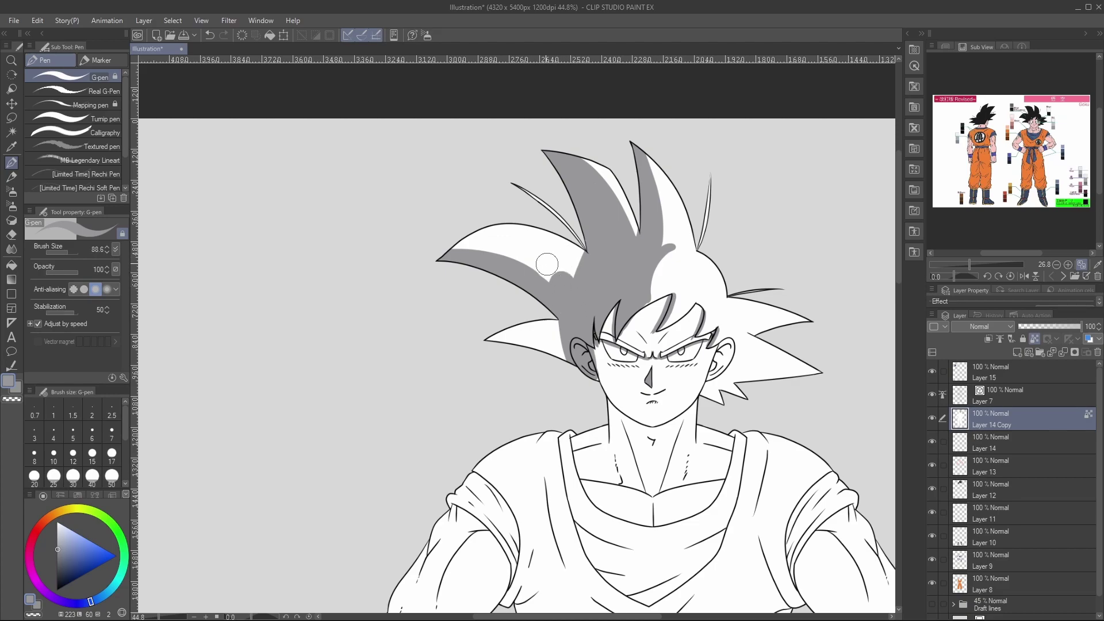
{"action": "mouse_move", "coordinate": [456, 251]}
{"action": "left_mouse_down"}
{"action": "mouse_move", "coordinate": [585, 291]}
{"action": "mouse_move", "coordinate": [462, 244]}
{"action": "mouse_move", "coordinate": [541, 254]}
{"action": "mouse_move", "coordinate": [465, 236]}
{"action": "left_mouse_up"}
Pick white from the figure and paint a tapered highlight along the upper edge of the leftmost large hair spike.
{"action": "key", "text": "i"}
{"action": "left_click", "coordinate": [682, 271]}
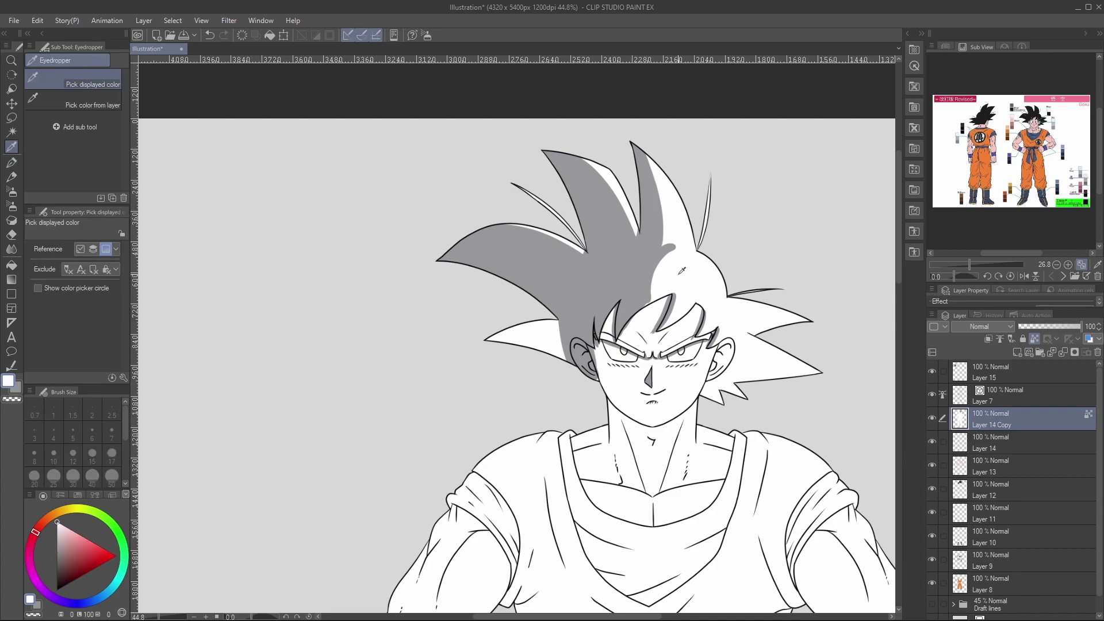
{"action": "key", "text": "p"}
{"action": "left_click_drag", "start_coordinate": [504, 224], "coordinate": [516, 224], "text": "ctrl+alt"}
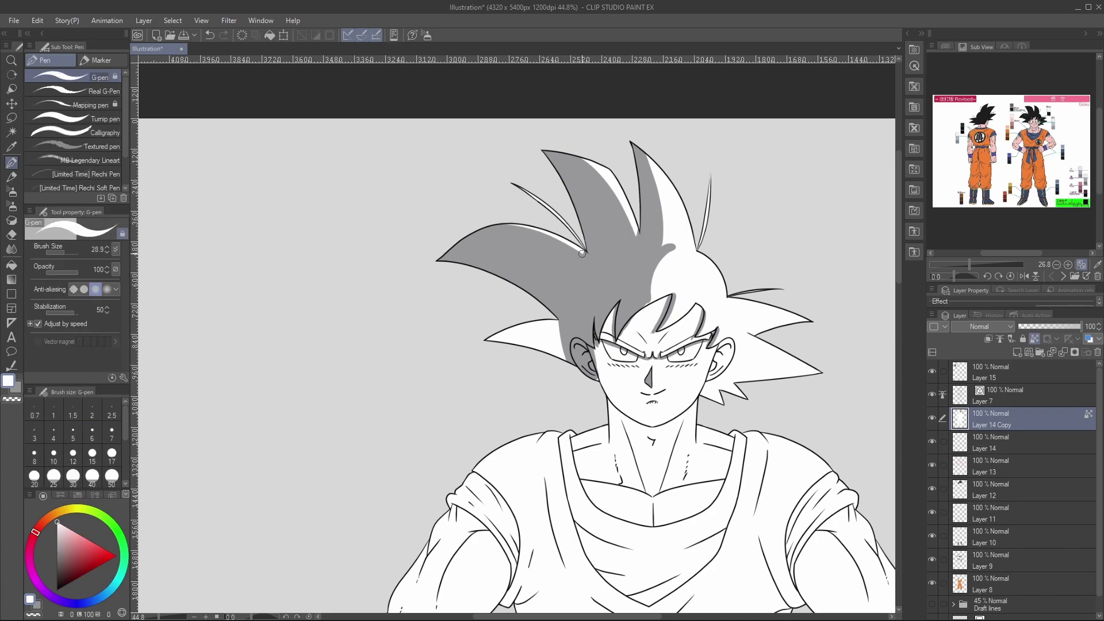
{"action": "left_click_drag", "start_coordinate": [579, 253], "coordinate": [479, 224]}
{"action": "mouse_move", "coordinate": [544, 235]}
{"action": "left_mouse_down"}
{"action": "mouse_move", "coordinate": [596, 280]}
{"action": "mouse_move", "coordinate": [559, 238]}
{"action": "mouse_move", "coordinate": [593, 266]}
{"action": "left_mouse_up"}
{"action": "key", "text": "ctrl+z"}
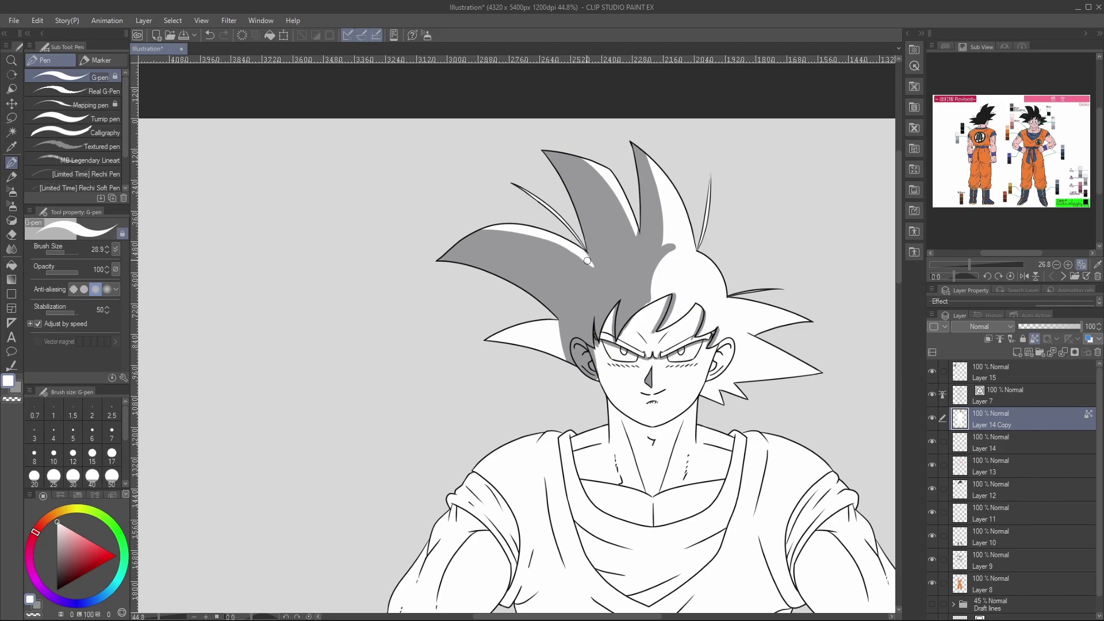
Extend the white highlight at the base of the second hair spike and trim the grey shadow above the fringe.
{"action": "left_click_drag", "start_coordinate": [624, 204], "coordinate": [640, 253]}
{"action": "left_click_drag", "start_coordinate": [661, 290], "coordinate": [620, 331]}
{"action": "mouse_move", "coordinate": [646, 301]}
{"action": "left_mouse_down"}
{"action": "mouse_move", "coordinate": [614, 349]}
{"action": "mouse_move", "coordinate": [634, 318]}
{"action": "mouse_move", "coordinate": [618, 340]}
{"action": "left_mouse_up"}
{"action": "key", "text": "ctrl+z"}
With the size 6 G-pen, clean up the shading in white around the thin hair lock beside the left ear.
{"action": "key", "text": "ctrl+space"}
{"action": "left_click_drag", "start_coordinate": [602, 329], "coordinate": [578, 274]}
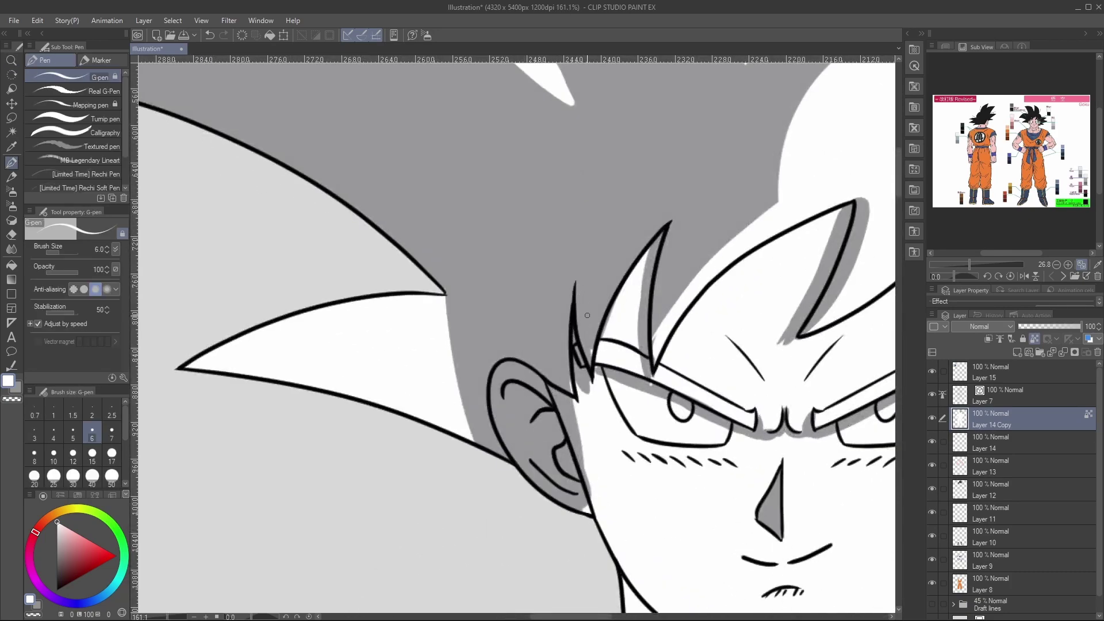
{"action": "mouse_move", "coordinate": [591, 364]}
{"action": "left_mouse_down"}
{"action": "mouse_move", "coordinate": [604, 307]}
{"action": "mouse_move", "coordinate": [666, 225]}
{"action": "mouse_move", "coordinate": [598, 319]}
{"action": "left_mouse_up"}
{"action": "mouse_move", "coordinate": [614, 281]}
{"action": "left_mouse_down"}
{"action": "mouse_move", "coordinate": [592, 367]}
{"action": "mouse_move", "coordinate": [591, 314]}
{"action": "mouse_move", "coordinate": [572, 378]}
{"action": "mouse_move", "coordinate": [566, 338]}
{"action": "left_mouse_up"}
{"action": "mouse_move", "coordinate": [573, 293]}
{"action": "left_mouse_down"}
{"action": "mouse_move", "coordinate": [565, 342]}
{"action": "mouse_move", "coordinate": [567, 326]}
{"action": "left_mouse_up"}
Pick the grey from the shading and fill the small lower-left hair spike with it.
{"action": "key", "text": "ctrl+space"}
{"action": "mouse_move", "coordinate": [692, 423]}
{"action": "left_mouse_down"}
{"action": "mouse_move", "coordinate": [705, 443]}
{"action": "mouse_move", "coordinate": [721, 412]}
{"action": "left_mouse_up"}
{"action": "left_click", "coordinate": [705, 443], "text": "alt"}
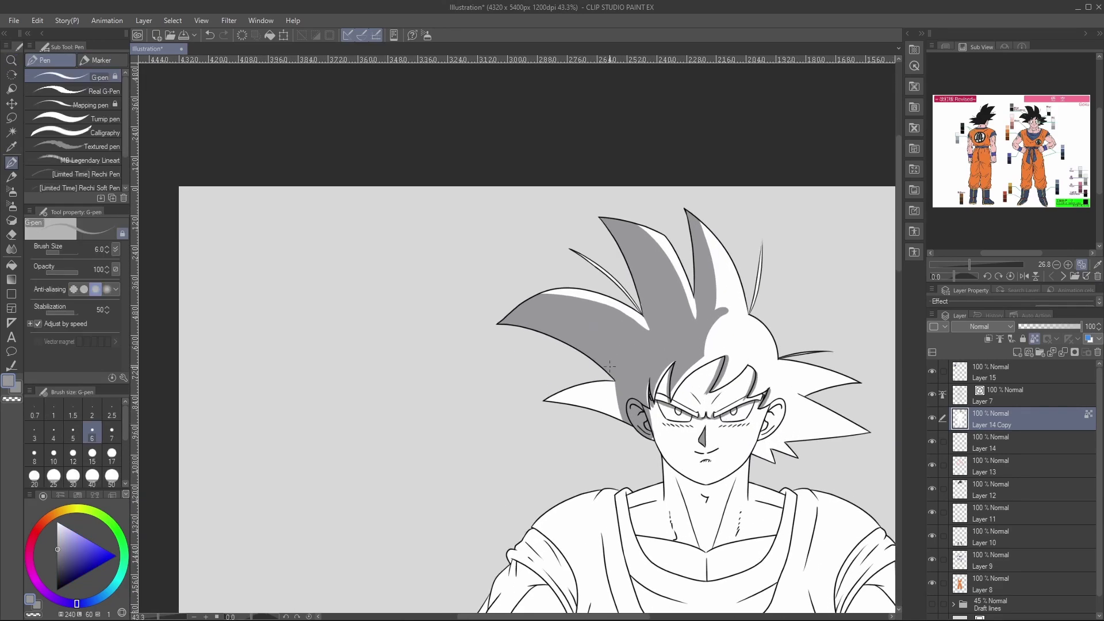
{"action": "left_click_drag", "start_coordinate": [607, 397], "coordinate": [618, 397], "text": "ctrl+alt"}
{"action": "mouse_move", "coordinate": [618, 380]}
{"action": "left_mouse_down"}
{"action": "mouse_move", "coordinate": [614, 405]}
{"action": "mouse_move", "coordinate": [607, 394]}
{"action": "mouse_move", "coordinate": [615, 418]}
{"action": "mouse_move", "coordinate": [611, 396]}
{"action": "mouse_move", "coordinate": [550, 412]}
{"action": "mouse_move", "coordinate": [601, 402]}
{"action": "mouse_move", "coordinate": [600, 386]}
{"action": "left_mouse_up"}
Pick white again and paint a thin highlight along the upper edge of the small lower-left hair spike.
{"action": "key", "text": "i"}
{"action": "left_click", "coordinate": [746, 320]}
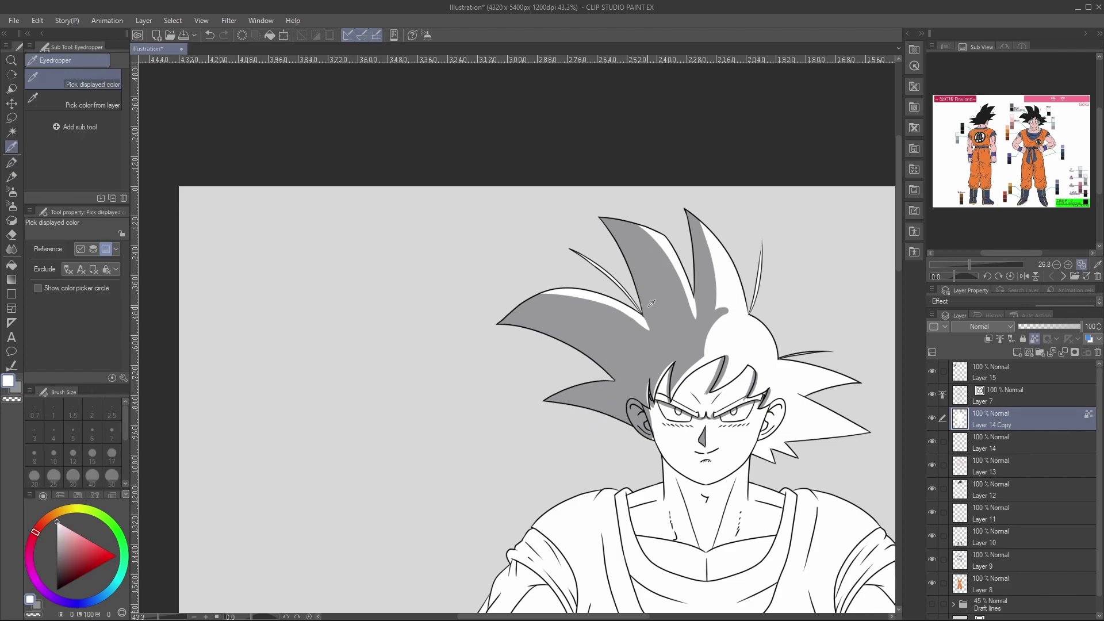
{"action": "key", "text": "p"}
{"action": "left_click_drag", "start_coordinate": [564, 390], "coordinate": [620, 386], "text": "ctrl+alt"}
{"action": "key", "text": "ctrl+z"}
{"action": "key", "text": "ctrl+z"}
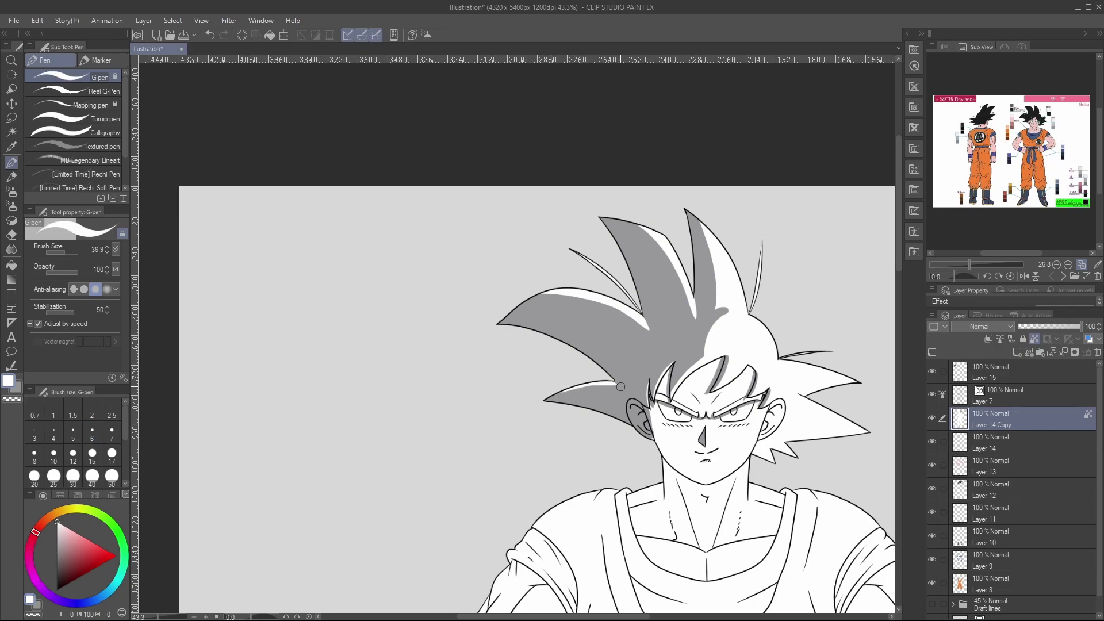
Pick the shading grey and paint a narrow shadow along the left edge of the face down to the chin.
{"action": "key", "text": "ctrl+space"}
{"action": "left_click_drag", "start_coordinate": [754, 339], "coordinate": [696, 339]}
{"action": "left_click_drag", "start_coordinate": [803, 341], "coordinate": [827, 339]}
{"action": "left_click_drag", "start_coordinate": [757, 339], "coordinate": [786, 334]}
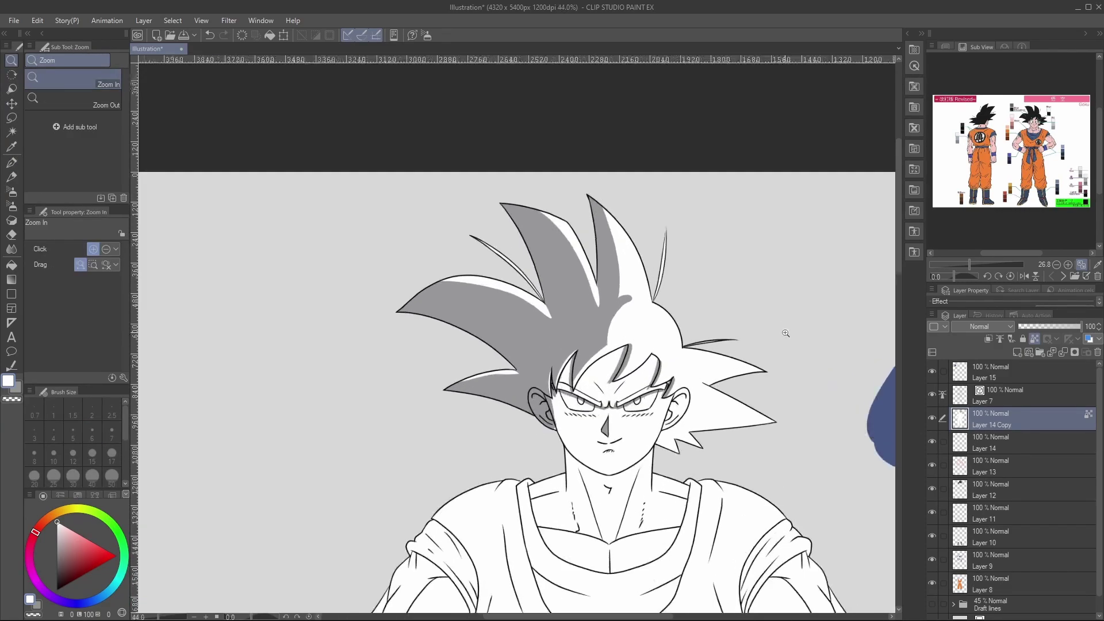
{"action": "left_click", "coordinate": [599, 322], "text": "alt"}
{"action": "key", "text": "ctrl+space"}
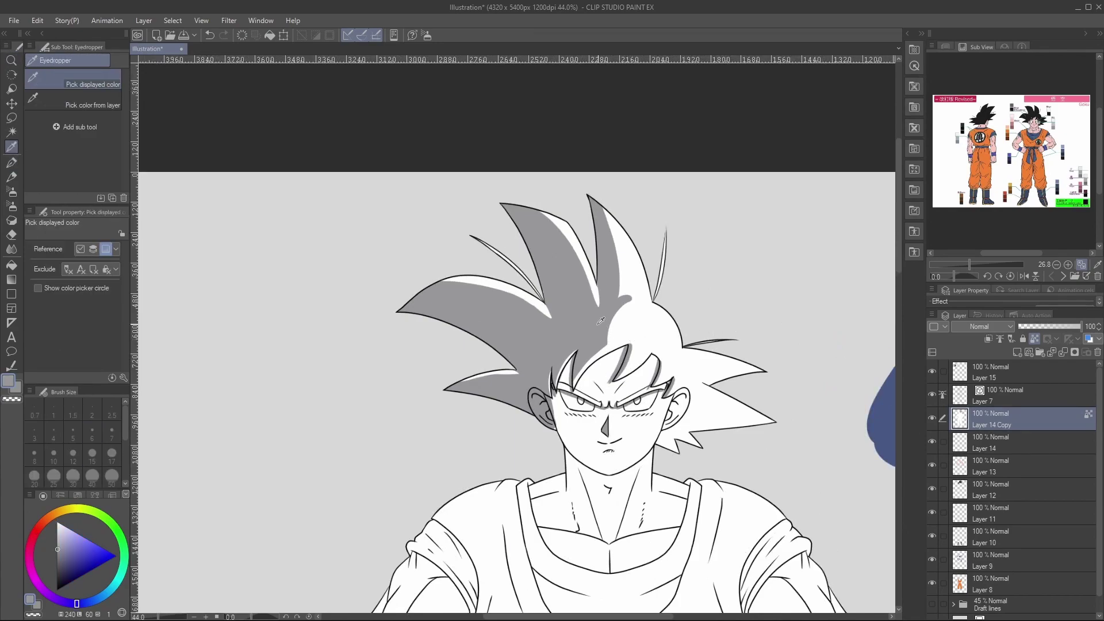
{"action": "left_click_drag", "start_coordinate": [628, 396], "coordinate": [650, 384]}
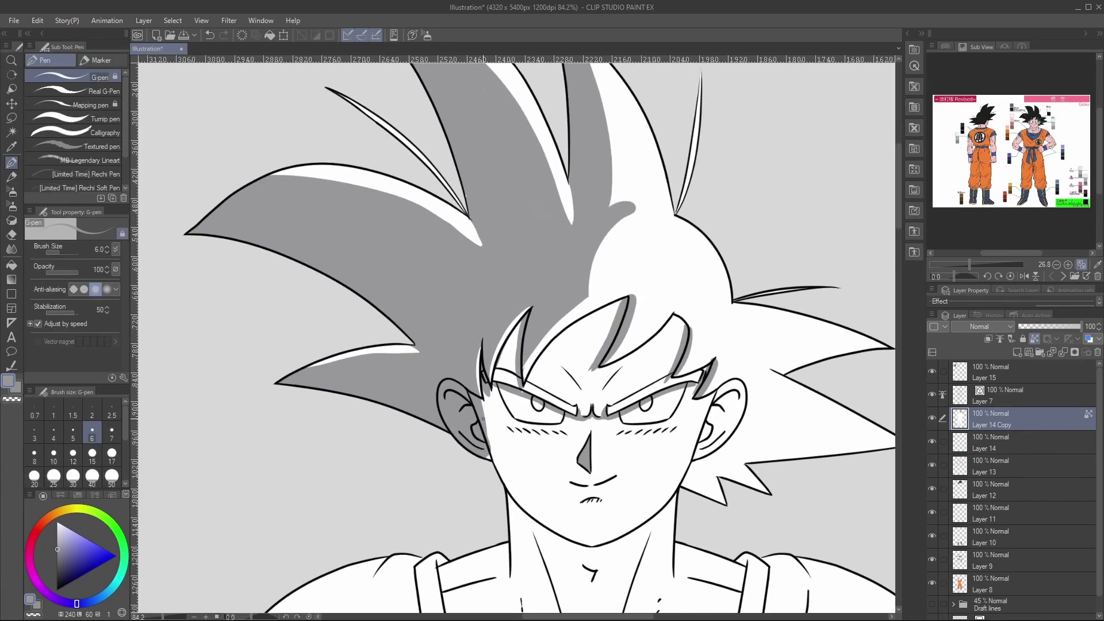
{"action": "left_click_drag", "start_coordinate": [489, 462], "coordinate": [498, 474], "text": "ctrl+alt"}
{"action": "mouse_move", "coordinate": [481, 400]}
{"action": "left_mouse_down"}
{"action": "mouse_move", "coordinate": [510, 489]}
{"action": "mouse_move", "coordinate": [589, 542]}
{"action": "left_mouse_up"}
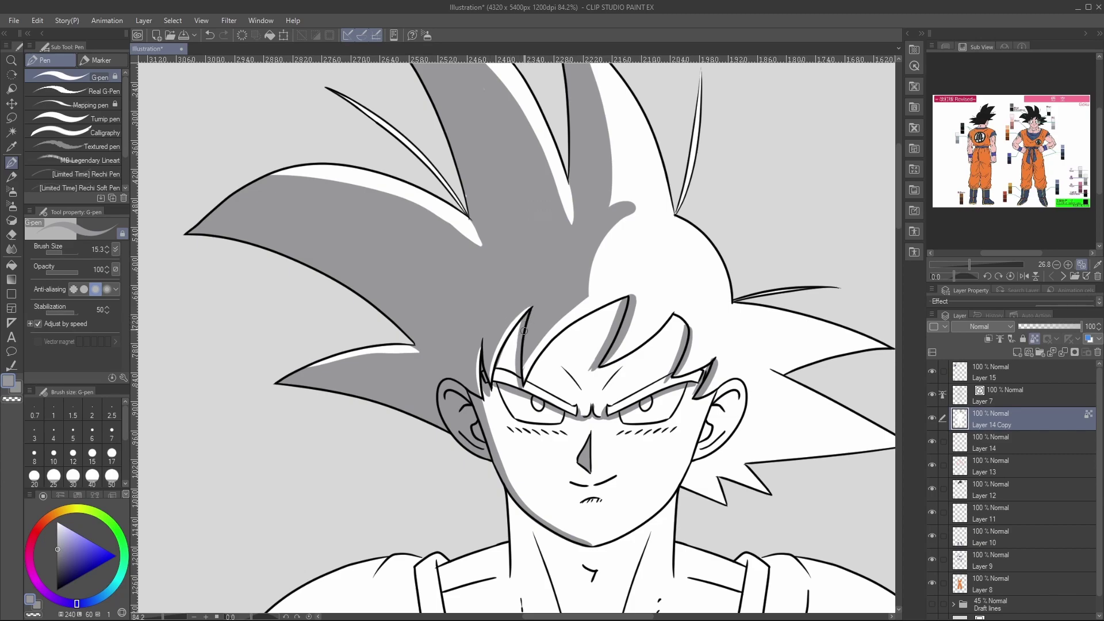
Paint grey shadows beside the left forehead locks, widen the shadow down the left side of the face, and shade under the lower lip.
{"action": "left_click_drag", "start_coordinate": [529, 314], "coordinate": [495, 372]}
{"action": "left_click_drag", "start_coordinate": [522, 387], "coordinate": [519, 329]}
{"action": "mouse_move", "coordinate": [492, 391]}
{"action": "left_mouse_down"}
{"action": "mouse_move", "coordinate": [506, 389]}
{"action": "mouse_move", "coordinate": [488, 422]}
{"action": "mouse_move", "coordinate": [523, 501]}
{"action": "left_mouse_up"}
{"action": "left_click_drag", "start_coordinate": [500, 454], "coordinate": [577, 541]}
{"action": "left_click_drag", "start_coordinate": [592, 497], "coordinate": [586, 504]}
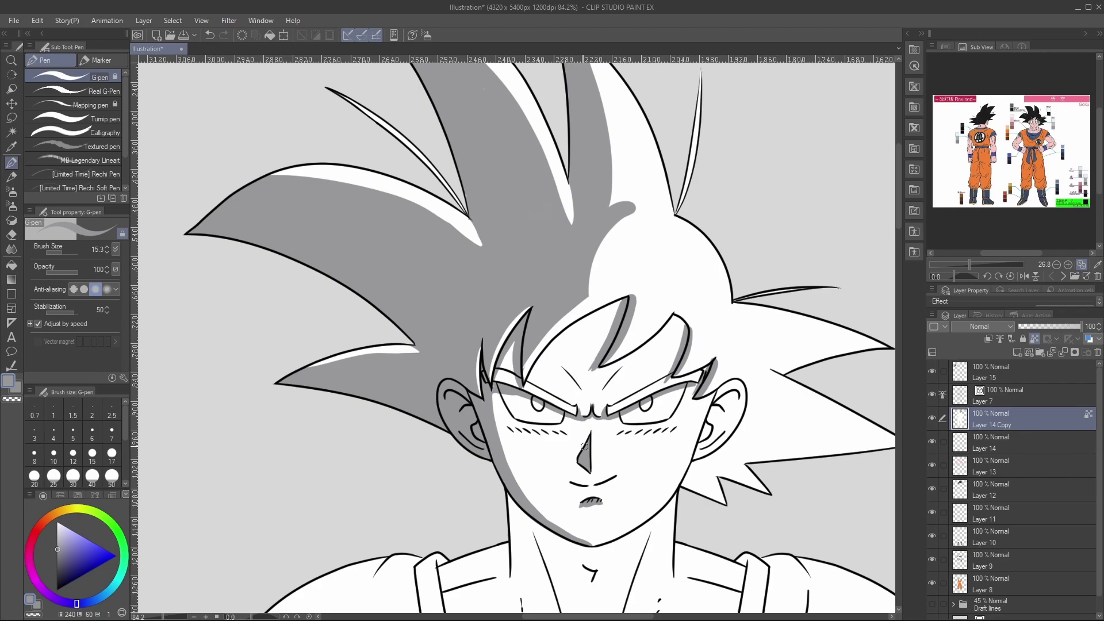
Enlarge the G-pen to about 19.5 and paint grey shadows under the chin and down the left and centre of the neck.
{"action": "key", "text": "ctrl+space"}
{"action": "left_click_drag", "start_coordinate": [667, 404], "coordinate": [708, 405]}
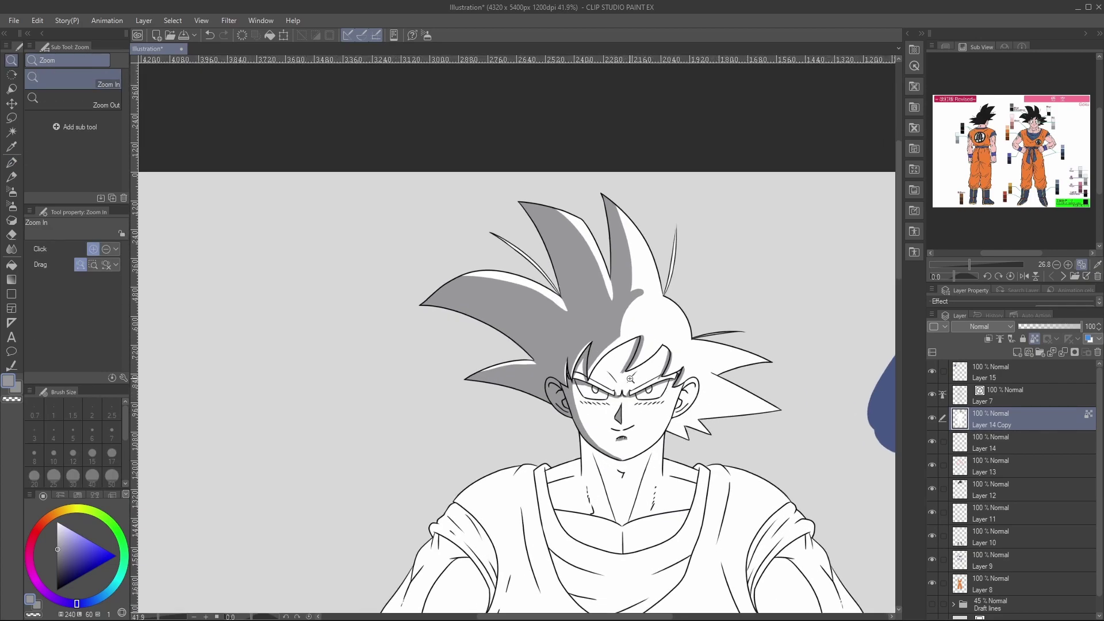
{"action": "key", "text": "p"}
{"action": "left_click_drag", "start_coordinate": [605, 341], "coordinate": [601, 342], "text": "ctrl+alt"}
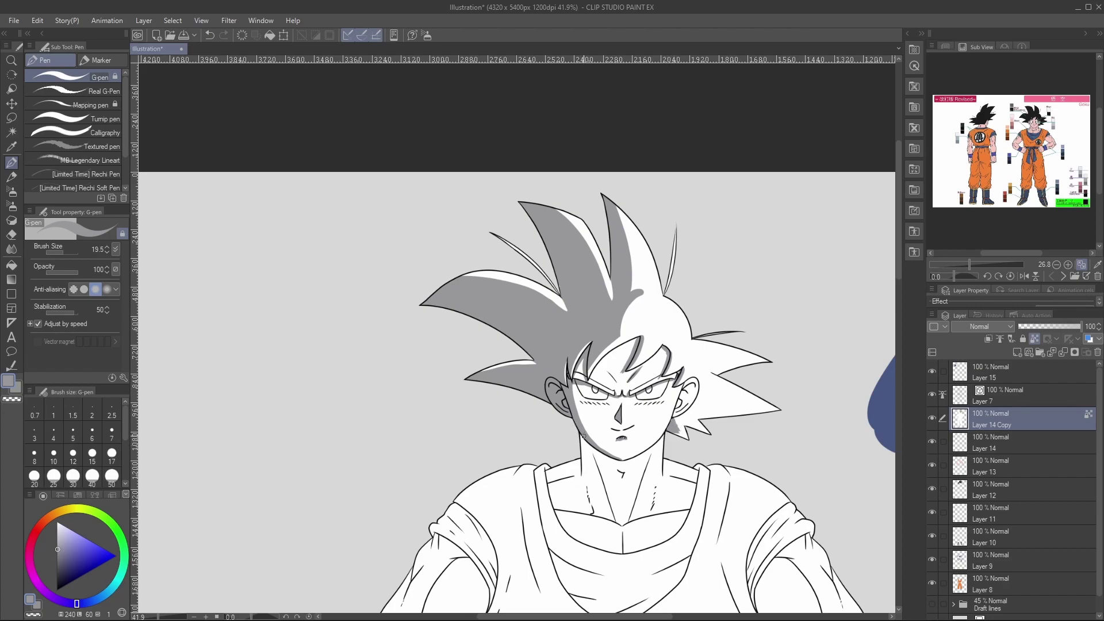
{"action": "mouse_move", "coordinate": [587, 444]}
{"action": "left_mouse_down"}
{"action": "mouse_move", "coordinate": [618, 464]}
{"action": "mouse_move", "coordinate": [650, 447]}
{"action": "left_mouse_up"}
{"action": "mouse_move", "coordinate": [589, 448]}
{"action": "left_mouse_down"}
{"action": "mouse_move", "coordinate": [587, 478]}
{"action": "mouse_move", "coordinate": [595, 499]}
{"action": "mouse_move", "coordinate": [587, 455]}
{"action": "mouse_move", "coordinate": [607, 516]}
{"action": "mouse_move", "coordinate": [590, 479]}
{"action": "mouse_move", "coordinate": [597, 513]}
{"action": "left_mouse_up"}
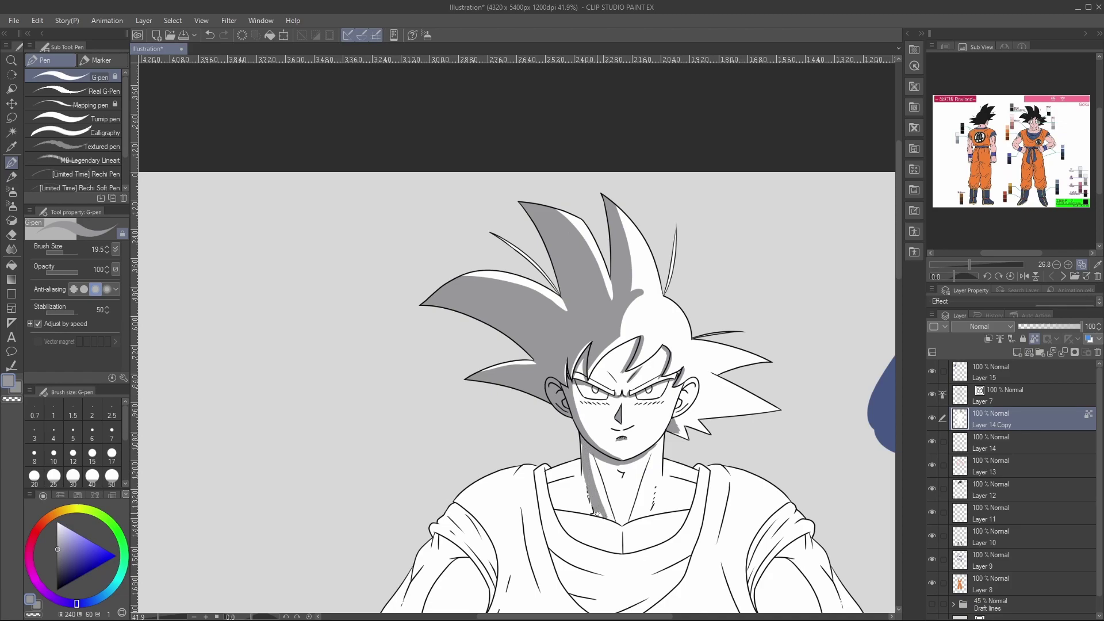
{"action": "mouse_move", "coordinate": [593, 458]}
{"action": "left_mouse_down"}
{"action": "mouse_move", "coordinate": [614, 511]}
{"action": "mouse_move", "coordinate": [604, 468]}
{"action": "mouse_move", "coordinate": [615, 469]}
{"action": "left_mouse_up"}
With a larger G-pen, fill the area between the left side of the neck and the shoulder strap, and shade below the left collarbone.
{"action": "key", "text": "bracketright"}
{"action": "key", "text": "bracketright"}
{"action": "key", "text": "bracketright"}
{"action": "key", "text": "bracketright"}
{"action": "key", "text": "bracketright"}
{"action": "mouse_move", "coordinate": [580, 458]}
{"action": "left_mouse_down"}
{"action": "mouse_move", "coordinate": [583, 477]}
{"action": "mouse_move", "coordinate": [573, 466]}
{"action": "mouse_move", "coordinate": [552, 478]}
{"action": "mouse_move", "coordinate": [555, 494]}
{"action": "mouse_move", "coordinate": [558, 481]}
{"action": "mouse_move", "coordinate": [575, 488]}
{"action": "mouse_move", "coordinate": [561, 496]}
{"action": "mouse_move", "coordinate": [571, 473]}
{"action": "mouse_move", "coordinate": [587, 496]}
{"action": "mouse_move", "coordinate": [585, 480]}
{"action": "mouse_move", "coordinate": [585, 503]}
{"action": "mouse_move", "coordinate": [558, 494]}
{"action": "mouse_move", "coordinate": [569, 495]}
{"action": "mouse_move", "coordinate": [556, 504]}
{"action": "mouse_move", "coordinate": [592, 512]}
{"action": "mouse_move", "coordinate": [564, 521]}
{"action": "mouse_move", "coordinate": [598, 535]}
{"action": "left_mouse_up"}
{"action": "key", "text": "bracketleft"}
{"action": "key", "text": "bracketleft"}
{"action": "key", "text": "bracketleft"}
{"action": "key", "text": "bracketright"}
{"action": "key", "text": "bracketright"}
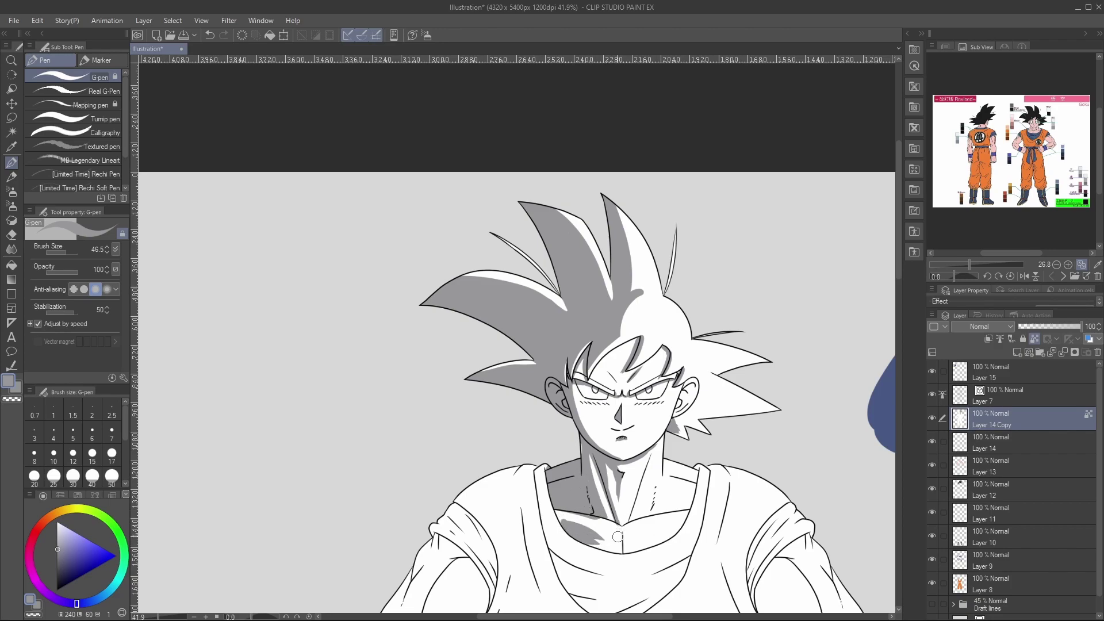
Add a grey shadow along the sternum line, then pick white and trim the shadow below the left collarbone into a thin shape.
{"action": "key", "text": "bracketleft"}
{"action": "key", "text": "bracketleft"}
{"action": "left_click_drag", "start_coordinate": [620, 553], "coordinate": [620, 534]}
{"action": "key", "text": "i"}
{"action": "left_click", "coordinate": [569, 503]}
{"action": "key", "text": "p"}
{"action": "mouse_move", "coordinate": [571, 521]}
{"action": "left_mouse_down", "text": "ctrl+alt"}
{"action": "mouse_move", "coordinate": [580, 516]}
{"action": "mouse_move", "coordinate": [602, 541]}
{"action": "left_mouse_up", "text": "ctrl+alt"}
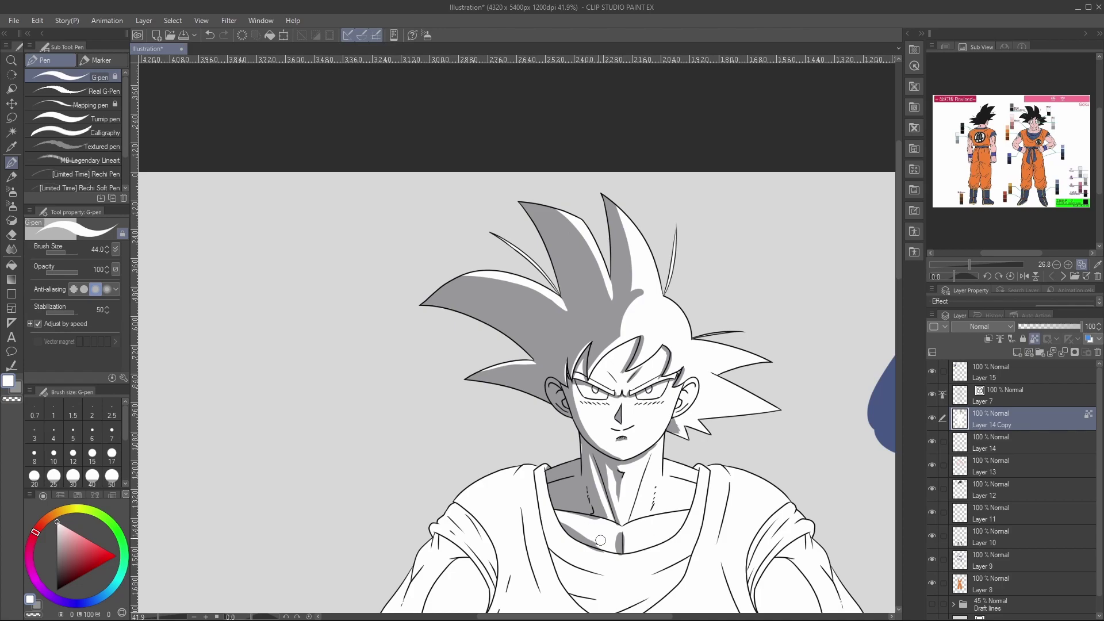
Pick the shading grey and shade beside the right shoulder strap, below the right collarbone and on the right neck muscle, redoing one stroke.
{"action": "key", "text": "i"}
{"action": "left_click", "coordinate": [579, 486]}
{"action": "key", "text": "p"}
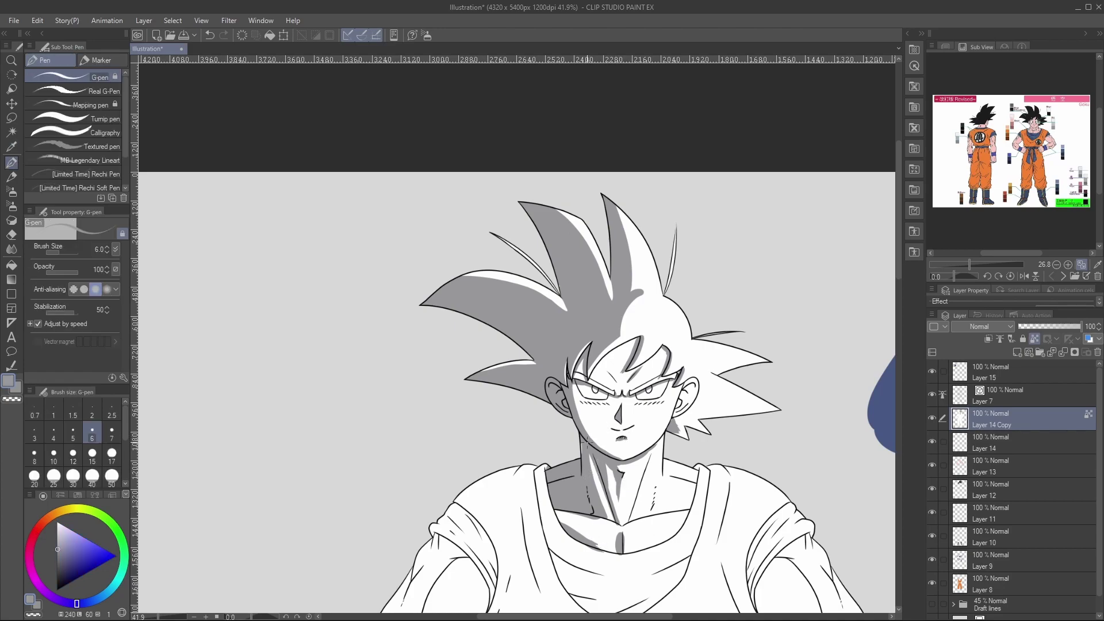
{"action": "key", "text": "bracketright"}
{"action": "key", "text": "bracketright"}
{"action": "mouse_move", "coordinate": [698, 469]}
{"action": "left_mouse_down"}
{"action": "mouse_move", "coordinate": [687, 509]}
{"action": "mouse_move", "coordinate": [696, 486]}
{"action": "left_mouse_up"}
{"action": "left_click_drag", "start_coordinate": [679, 526], "coordinate": [660, 543]}
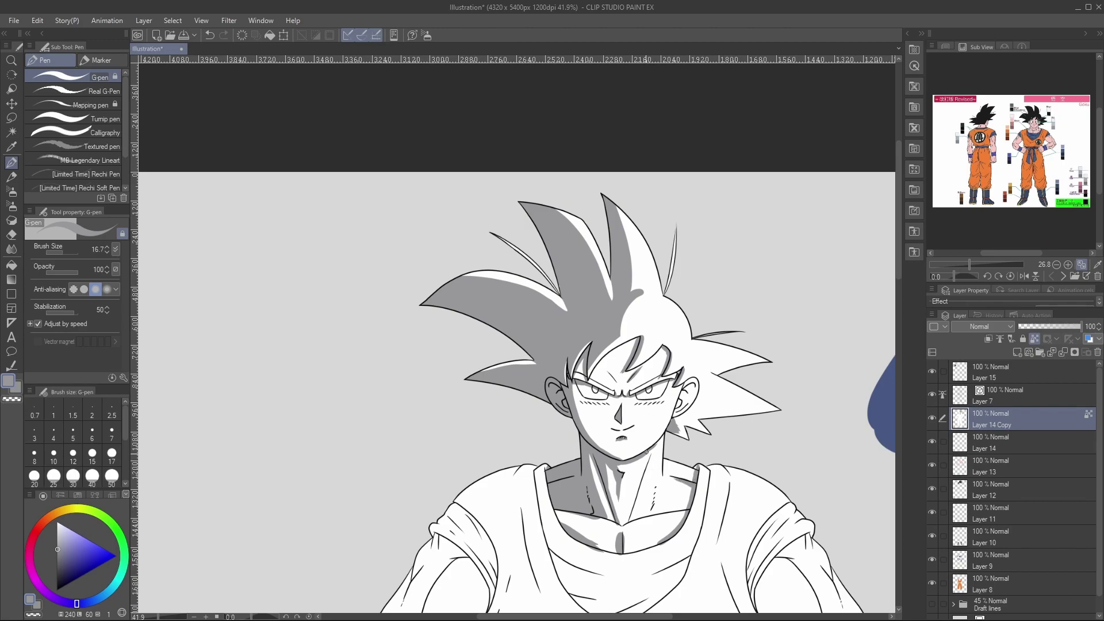
{"action": "key", "text": "ctrl+z"}
{"action": "mouse_move", "coordinate": [627, 520]}
{"action": "left_mouse_down"}
{"action": "mouse_move", "coordinate": [648, 458]}
{"action": "mouse_move", "coordinate": [638, 484]}
{"action": "mouse_move", "coordinate": [656, 498]}
{"action": "left_mouse_up"}
Shade the inner folds of the right ear in grey and fill the gaps in the shadow on the small spike below it.
{"action": "key", "text": "/"}
{"action": "left_click_drag", "start_coordinate": [691, 391], "coordinate": [730, 367]}
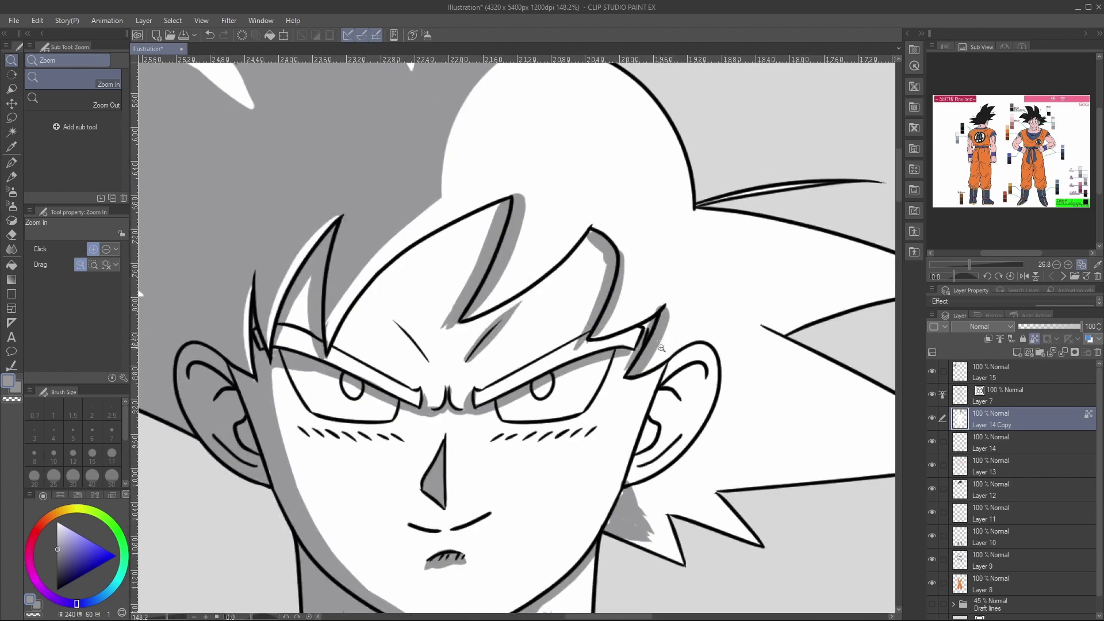
{"action": "key", "text": "p"}
{"action": "mouse_move", "coordinate": [662, 388]}
{"action": "left_mouse_down"}
{"action": "mouse_move", "coordinate": [702, 363]}
{"action": "mouse_move", "coordinate": [699, 381]}
{"action": "left_mouse_up"}
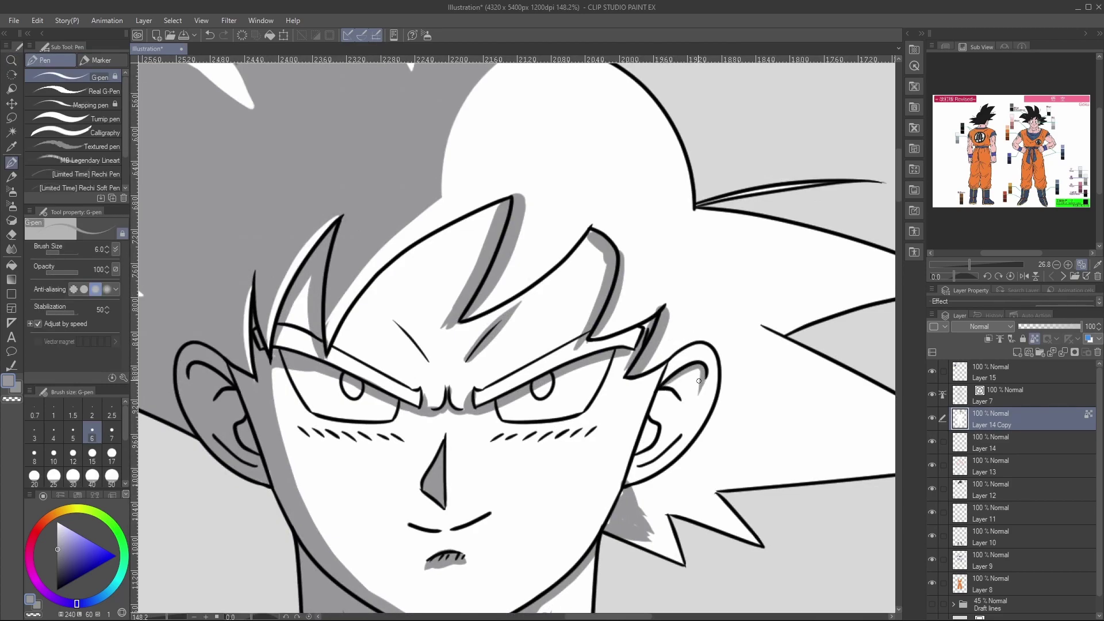
{"action": "mouse_move", "coordinate": [637, 463]}
{"action": "left_mouse_down"}
{"action": "mouse_move", "coordinate": [683, 422]}
{"action": "mouse_move", "coordinate": [652, 410]}
{"action": "mouse_move", "coordinate": [660, 443]}
{"action": "left_mouse_up"}
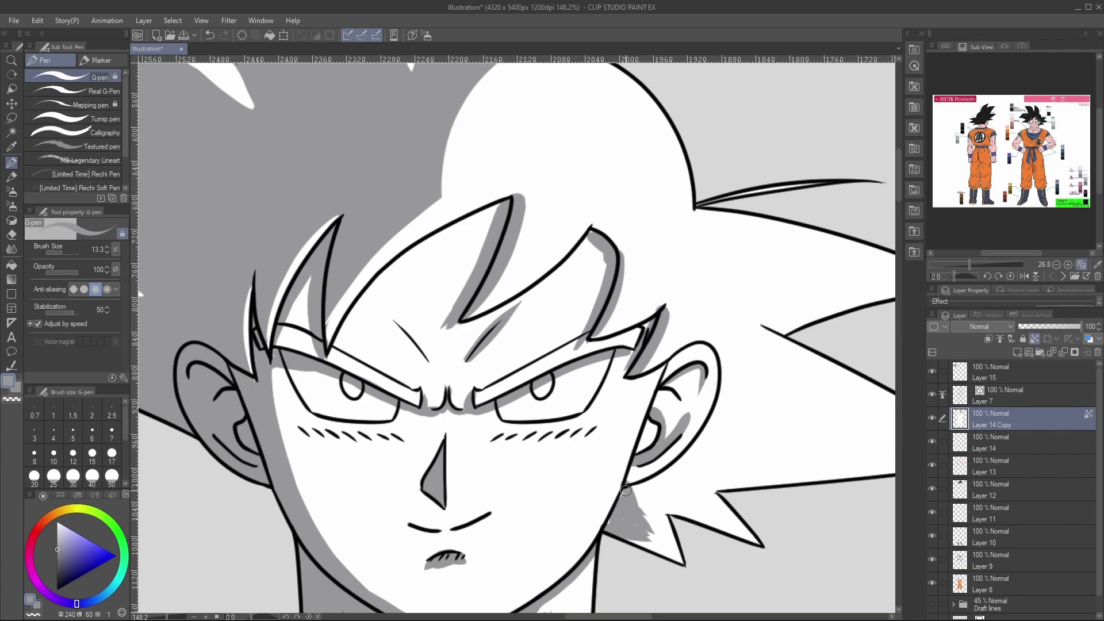
{"action": "mouse_move", "coordinate": [608, 528]}
{"action": "left_mouse_down"}
{"action": "mouse_move", "coordinate": [632, 516]}
{"action": "mouse_move", "coordinate": [639, 537]}
{"action": "mouse_move", "coordinate": [638, 500]}
{"action": "mouse_move", "coordinate": [639, 530]}
{"action": "mouse_move", "coordinate": [641, 510]}
{"action": "left_mouse_up"}
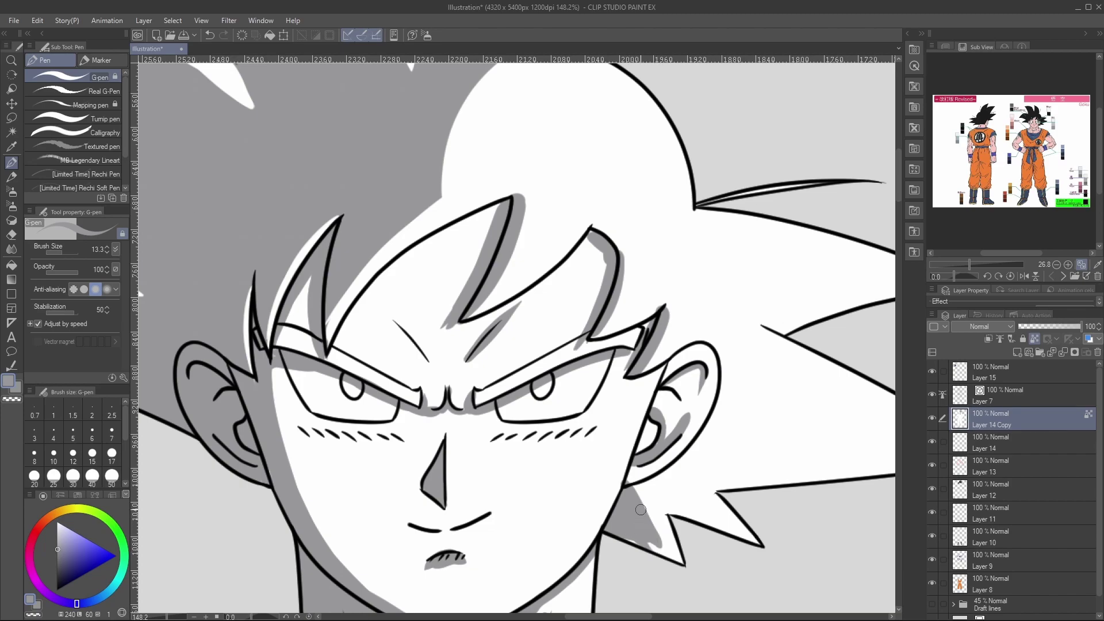
{"action": "key", "text": "i"}
{"action": "left_click", "coordinate": [614, 470]}
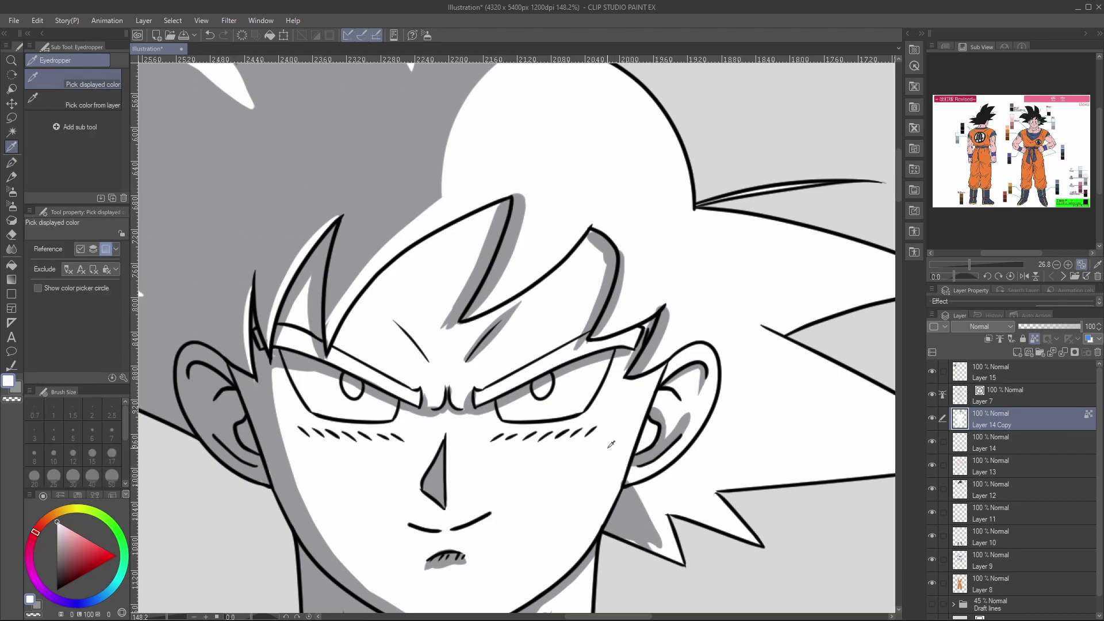
{"action": "key", "text": "p"}
{"action": "key", "text": "ctrl+space"}
{"action": "left_click_drag", "start_coordinate": [657, 472], "coordinate": [604, 472]}
{"action": "left_click_drag", "start_coordinate": [714, 456], "coordinate": [742, 456]}
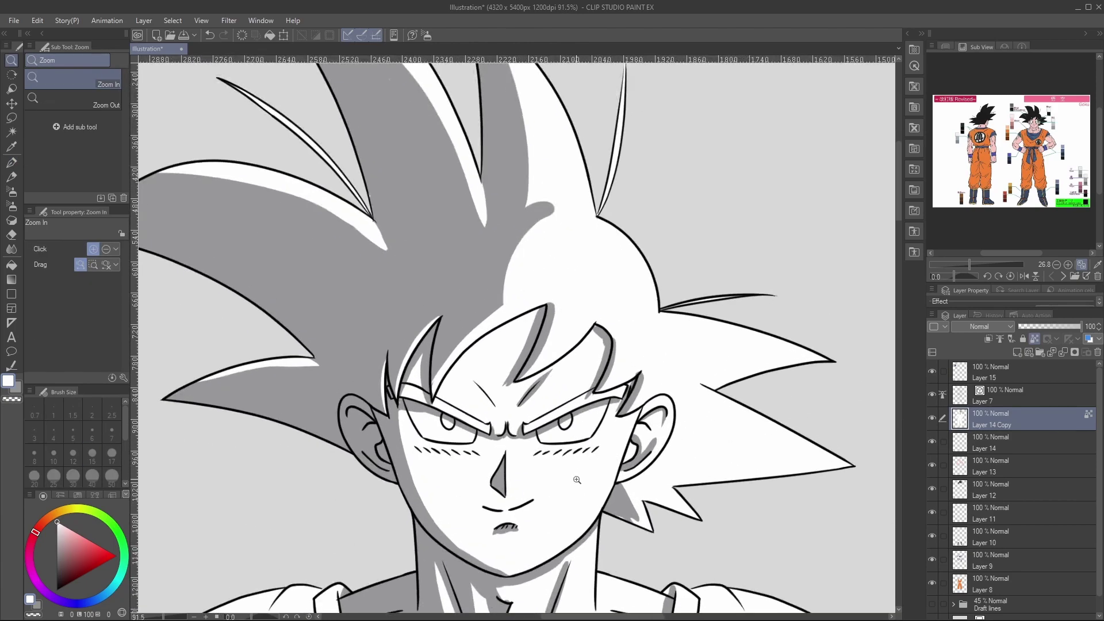
{"action": "key", "text": "p"}
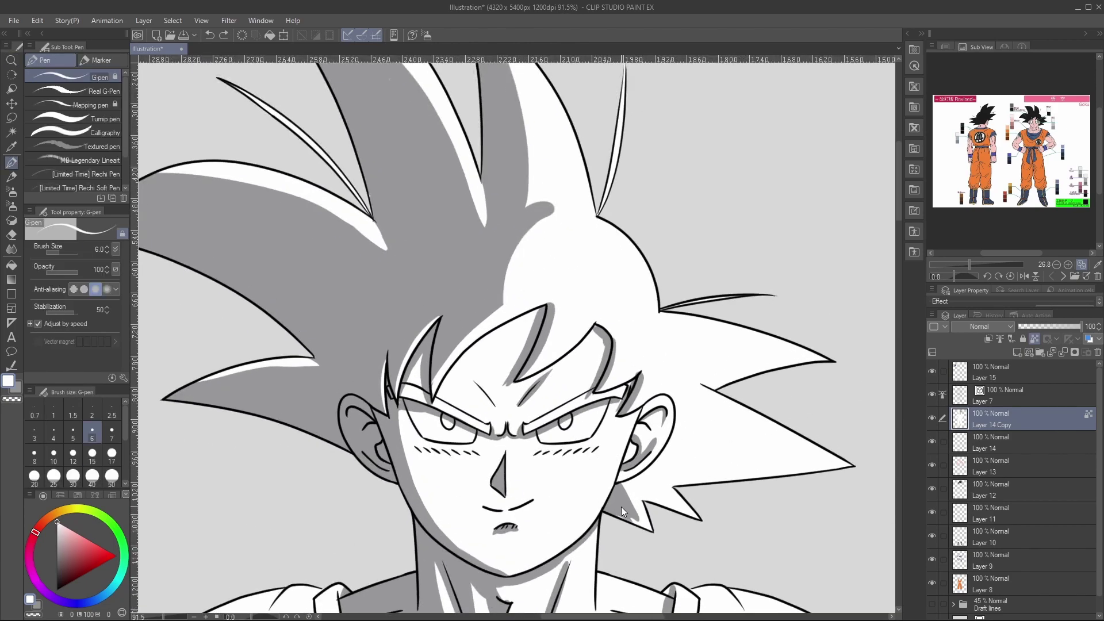
Pick the shading grey and extend the shadow across the small hair spikes below the right ear.
{"action": "key", "text": "i"}
{"action": "left_click", "coordinate": [621, 504]}
{"action": "key", "text": "p"}
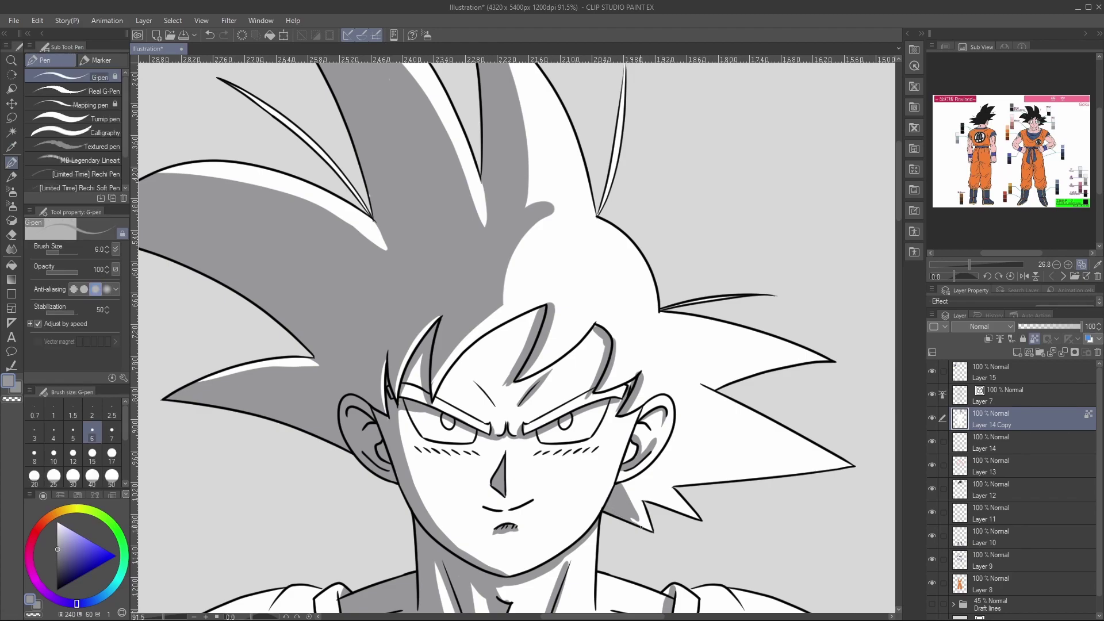
{"action": "mouse_move", "coordinate": [629, 516]}
{"action": "left_mouse_down"}
{"action": "mouse_move", "coordinate": [640, 525]}
{"action": "mouse_move", "coordinate": [632, 498]}
{"action": "mouse_move", "coordinate": [648, 527]}
{"action": "left_mouse_up"}
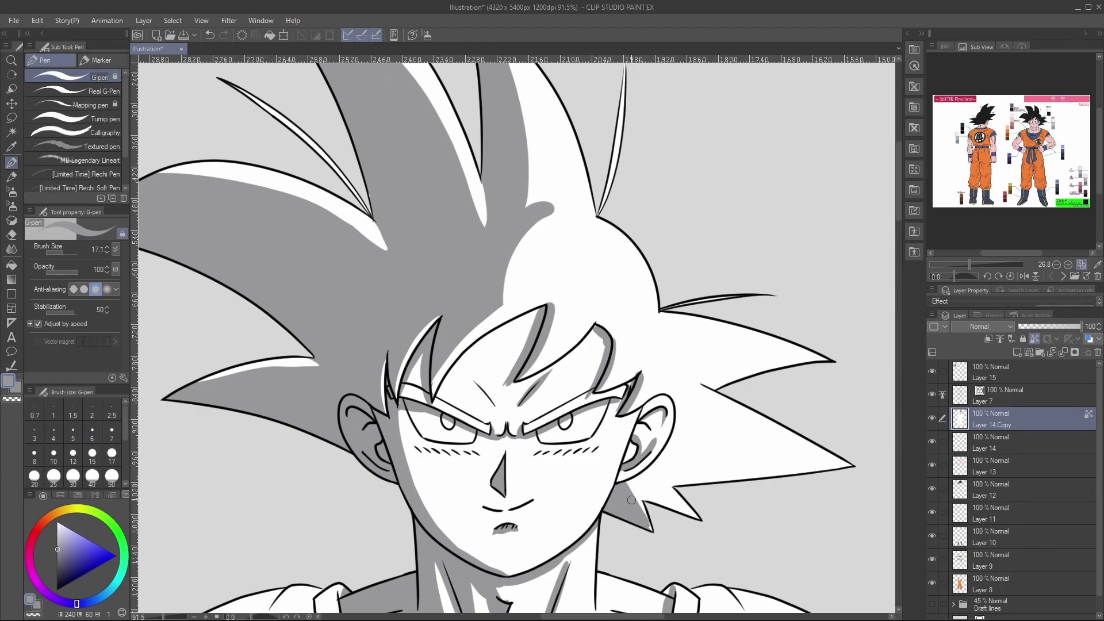
{"action": "mouse_move", "coordinate": [627, 488]}
{"action": "left_mouse_down"}
{"action": "mouse_move", "coordinate": [651, 534]}
{"action": "mouse_move", "coordinate": [699, 520]}
{"action": "mouse_move", "coordinate": [631, 481]}
{"action": "mouse_move", "coordinate": [652, 486]}
{"action": "left_mouse_up"}
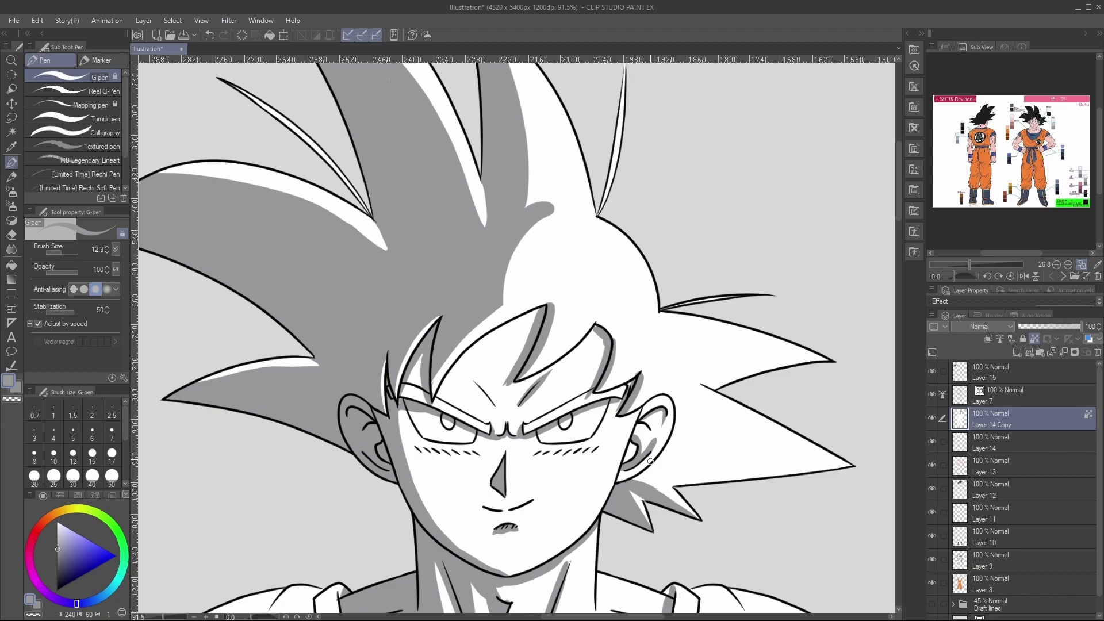
Check the light-direction arrow, then paint and fill a grey shadow along the lower edge of the large right hair spike.
{"action": "key", "text": "ctrl+space"}
{"action": "left_click_drag", "start_coordinate": [852, 355], "coordinate": [876, 383]}
{"action": "left_click", "coordinate": [877, 383]}
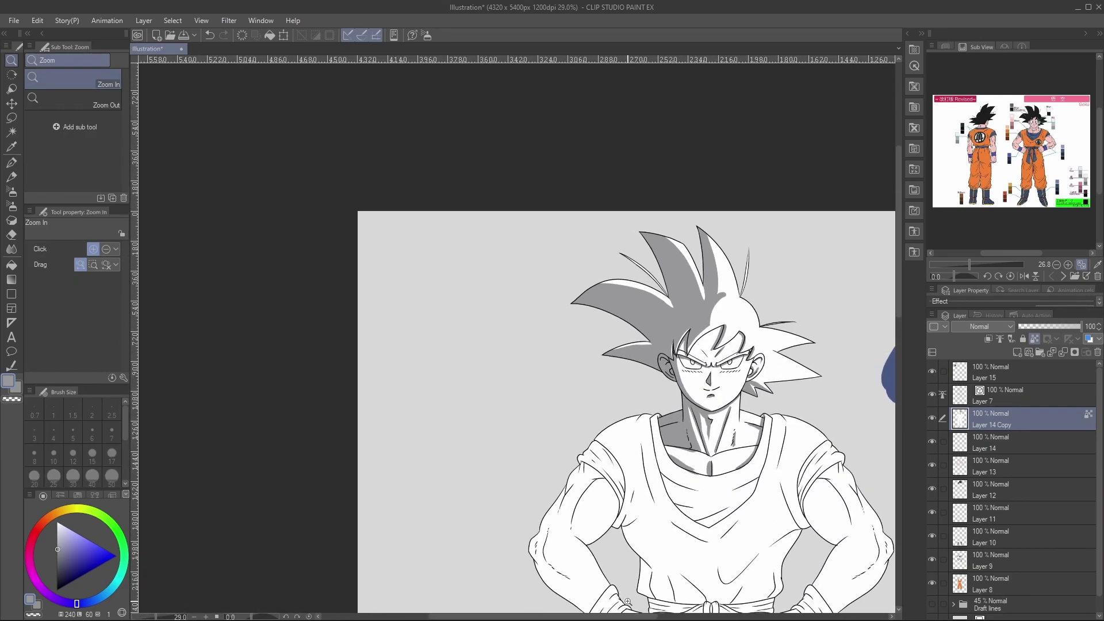
{"action": "scroll", "coordinate": [744, 261], "scroll_direction": "right", "scroll_amount": 3}
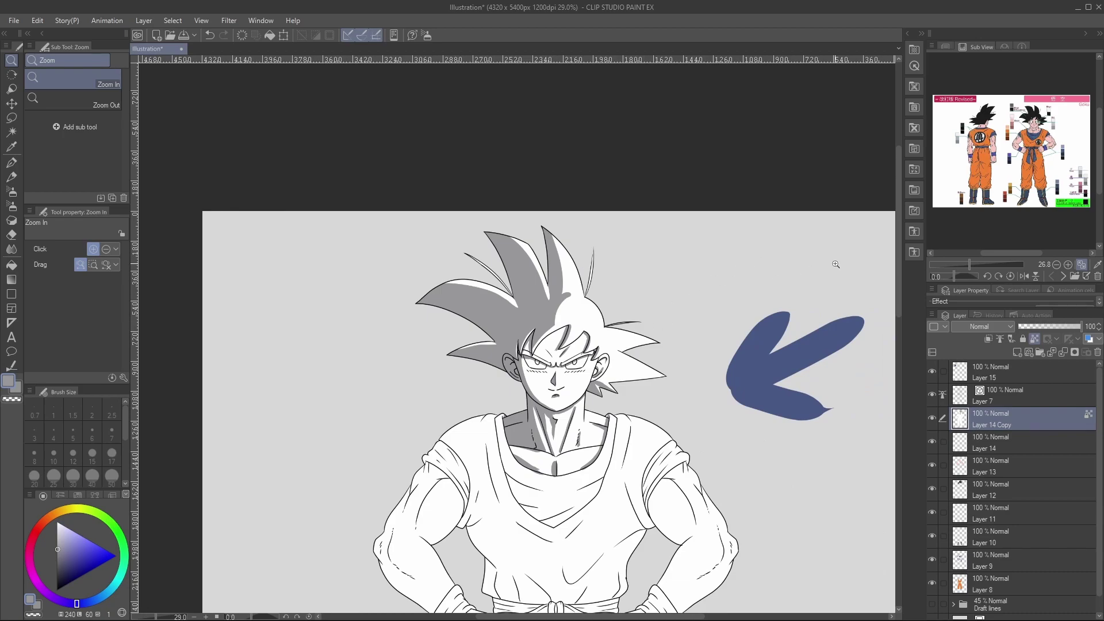
{"action": "left_click", "coordinate": [663, 337]}
{"action": "left_click", "coordinate": [656, 350]}
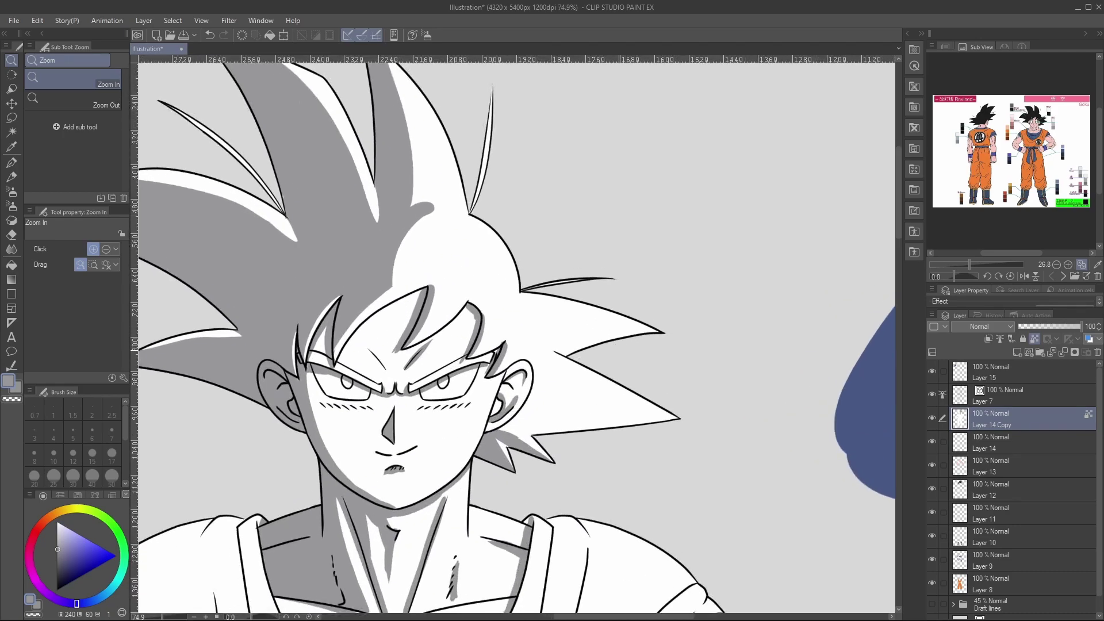
{"action": "key", "text": "p"}
{"action": "mouse_move", "coordinate": [533, 434]}
{"action": "left_mouse_down"}
{"action": "mouse_move", "coordinate": [521, 425]}
{"action": "mouse_move", "coordinate": [549, 415]}
{"action": "mouse_move", "coordinate": [533, 418]}
{"action": "mouse_move", "coordinate": [546, 413]}
{"action": "mouse_move", "coordinate": [535, 434]}
{"action": "mouse_move", "coordinate": [532, 419]}
{"action": "mouse_move", "coordinate": [554, 411]}
{"action": "mouse_move", "coordinate": [689, 421]}
{"action": "mouse_move", "coordinate": [550, 418]}
{"action": "mouse_move", "coordinate": [642, 429]}
{"action": "left_mouse_up"}
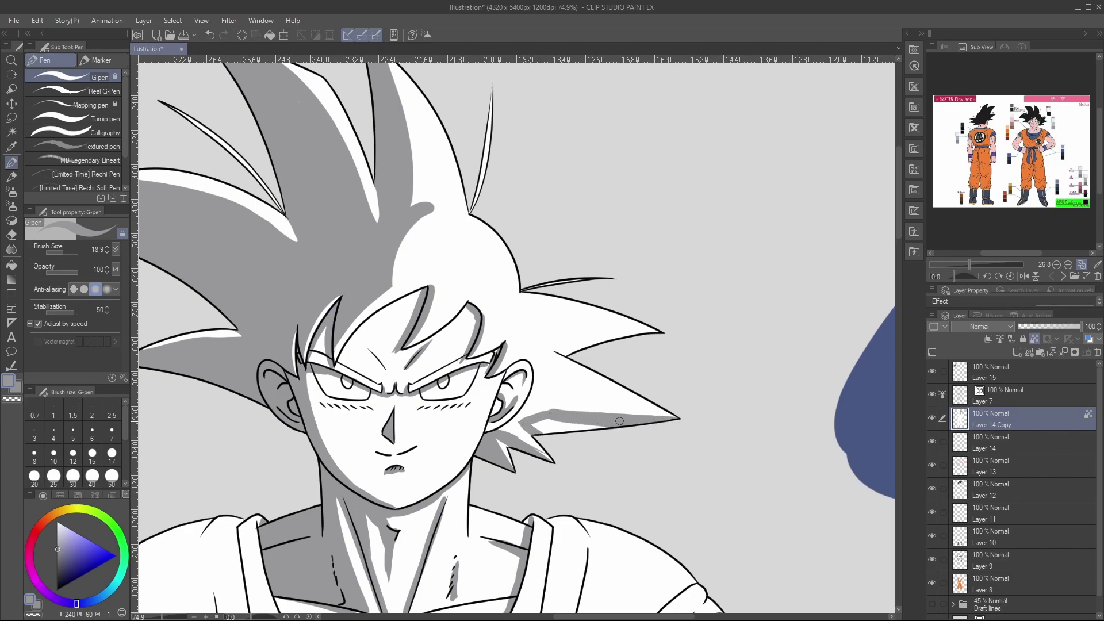
{"action": "mouse_move", "coordinate": [549, 424]}
{"action": "left_mouse_down"}
{"action": "mouse_move", "coordinate": [592, 424]}
{"action": "mouse_move", "coordinate": [536, 428]}
{"action": "mouse_move", "coordinate": [552, 426]}
{"action": "left_mouse_up"}
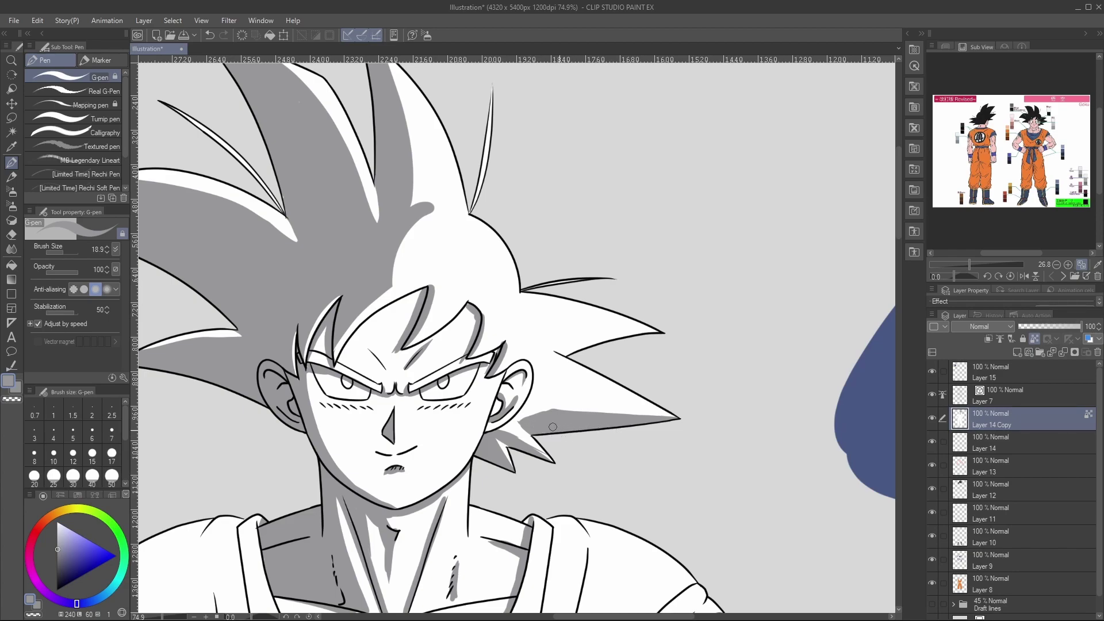
Pick white to retouch the small spikes below the right ear, then pick grey again and touch up the ear's upper shading.
{"action": "left_click", "coordinate": [517, 431], "text": "alt"}
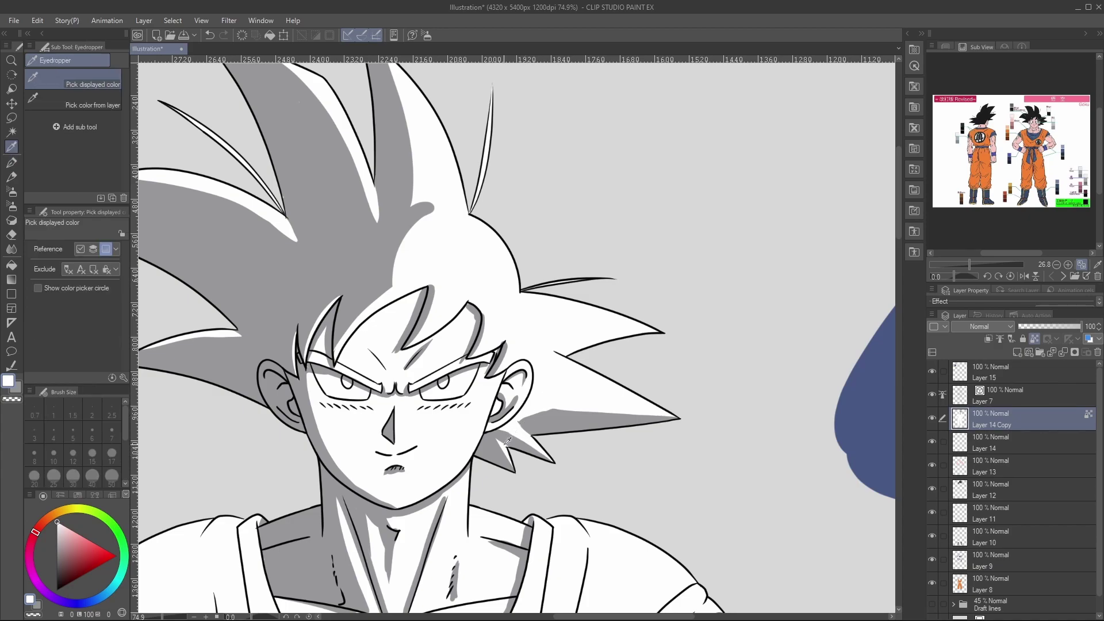
{"action": "left_click", "coordinate": [512, 436], "text": "alt"}
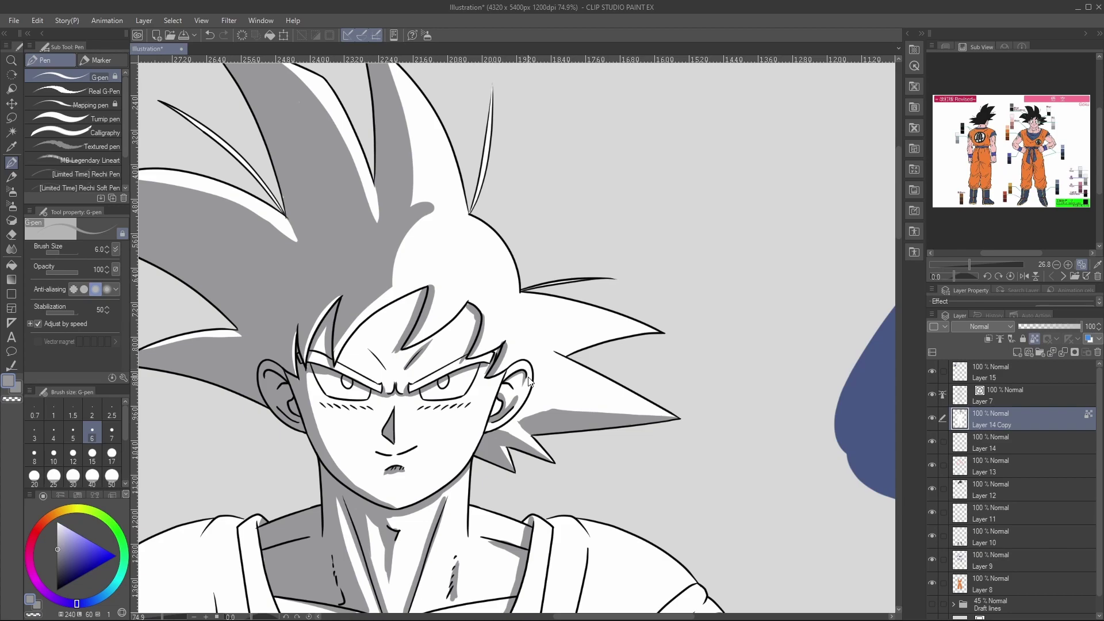
{"action": "left_click", "coordinate": [507, 366], "text": "ctrl+alt"}
{"action": "left_click_drag", "start_coordinate": [509, 371], "coordinate": [506, 370]}
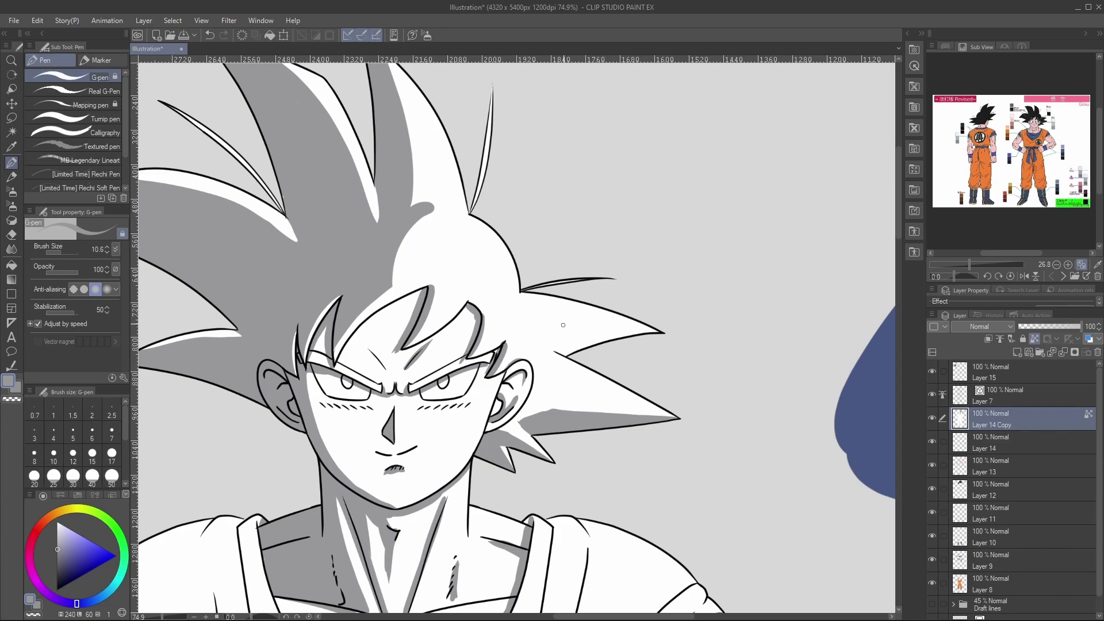
Paint a narrow grey shadow along the lower edge of the upper right hair spike, redoing one stroke, and touch up the right bang's shadow.
{"action": "left_click_drag", "start_coordinate": [567, 356], "coordinate": [555, 349]}
{"action": "key", "text": "ctrl+z"}
{"action": "mouse_move", "coordinate": [553, 349]}
{"action": "left_mouse_down"}
{"action": "mouse_move", "coordinate": [666, 335]}
{"action": "mouse_move", "coordinate": [557, 349]}
{"action": "mouse_move", "coordinate": [584, 347]}
{"action": "left_mouse_up"}
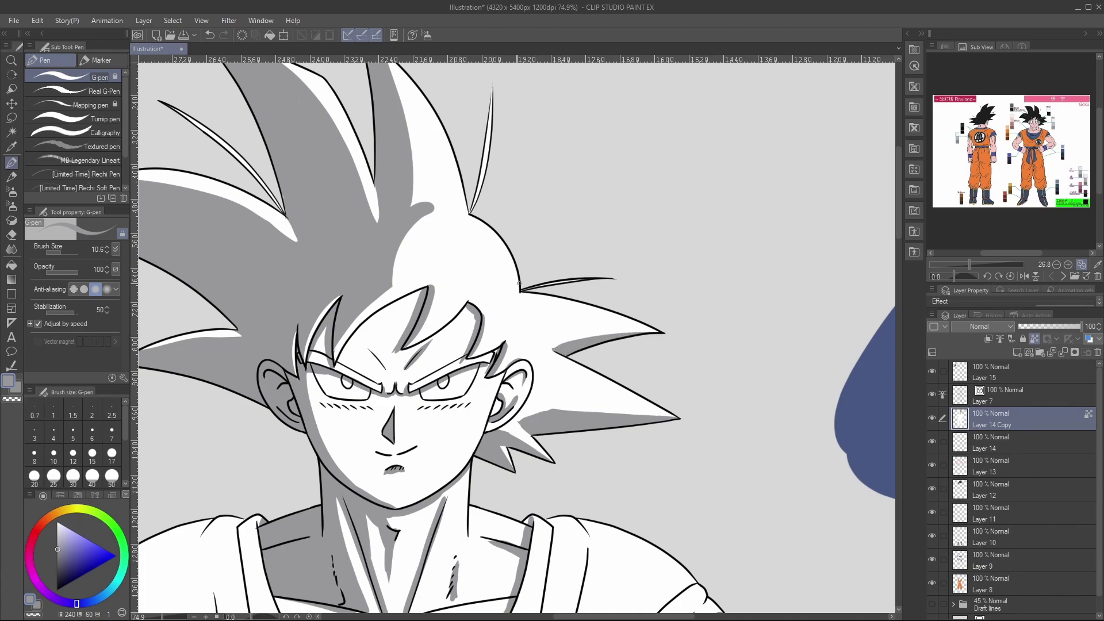
{"action": "left_click_drag", "start_coordinate": [471, 306], "coordinate": [475, 326]}
Lasso a narrow shadow shape along the left collar edge of the shirt, reaching into the upper chest fold.
{"action": "key", "text": "ctrl+space"}
{"action": "left_click_drag", "start_coordinate": [622, 409], "coordinate": [610, 403]}
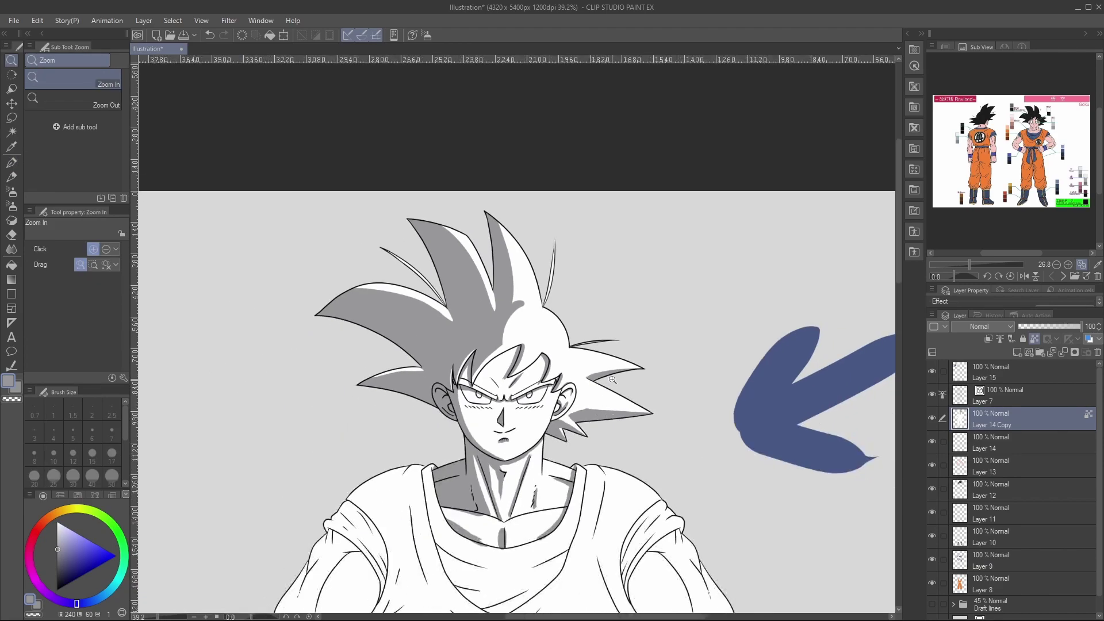
{"action": "left_click", "coordinate": [553, 295], "text": "alt"}
{"action": "left_click", "coordinate": [600, 399], "text": "alt"}
{"action": "left_click", "coordinate": [603, 492], "text": "alt"}
{"action": "left_click", "coordinate": [603, 492]}
{"action": "left_click", "coordinate": [640, 489]}
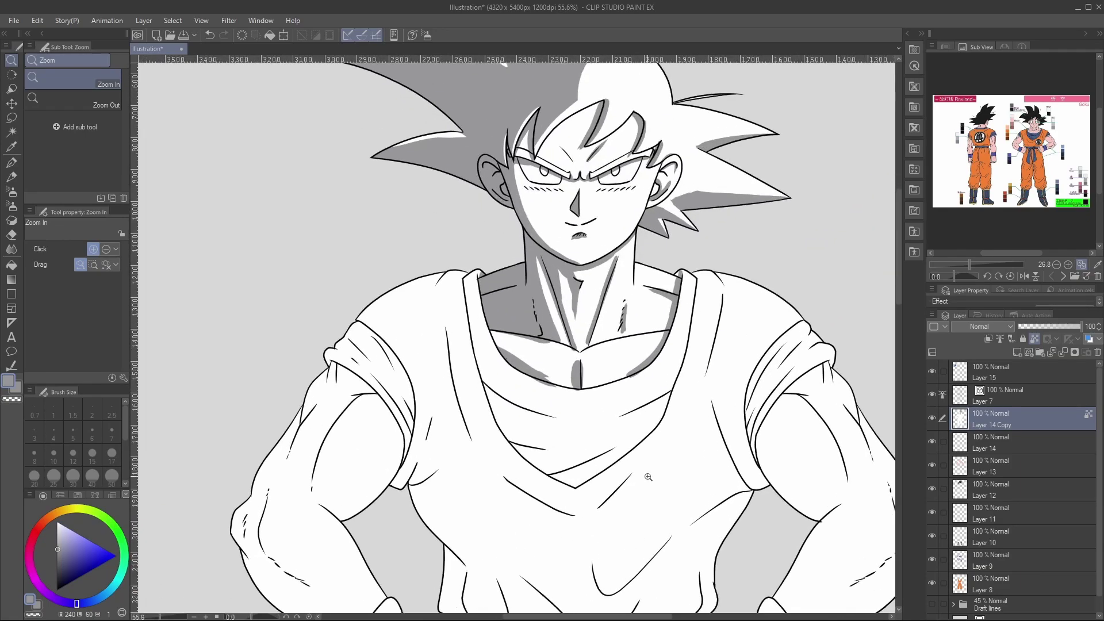
{"action": "key", "text": "m"}
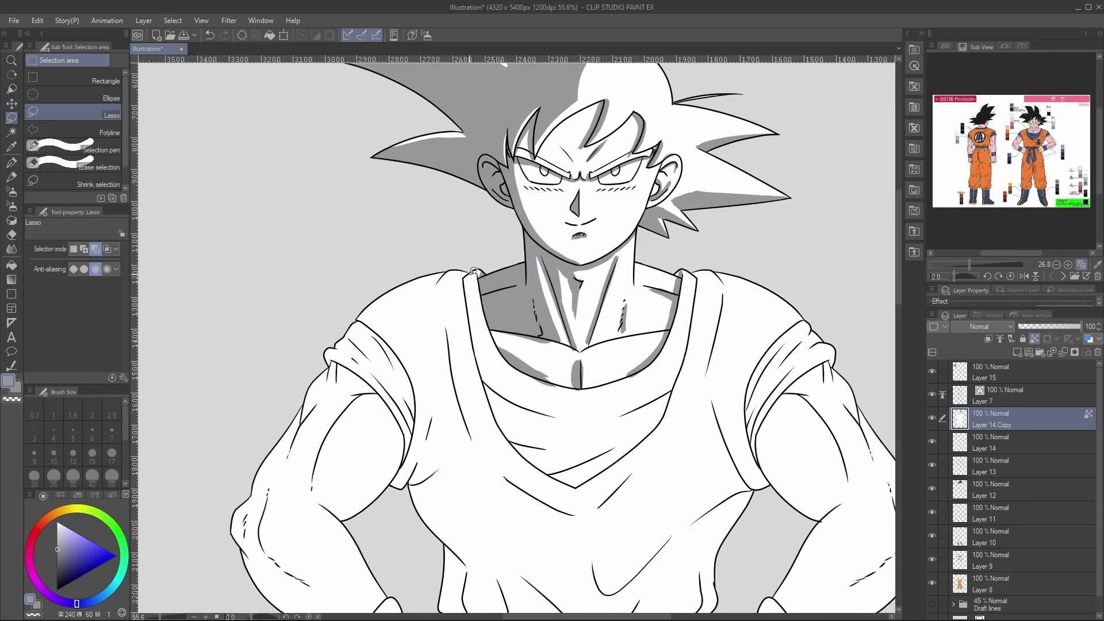
{"action": "mouse_move", "coordinate": [473, 270]}
{"action": "left_mouse_down"}
{"action": "mouse_move", "coordinate": [482, 336]}
{"action": "mouse_move", "coordinate": [504, 377]}
{"action": "mouse_move", "coordinate": [564, 414]}
{"action": "mouse_move", "coordinate": [502, 391]}
{"action": "left_mouse_up"}
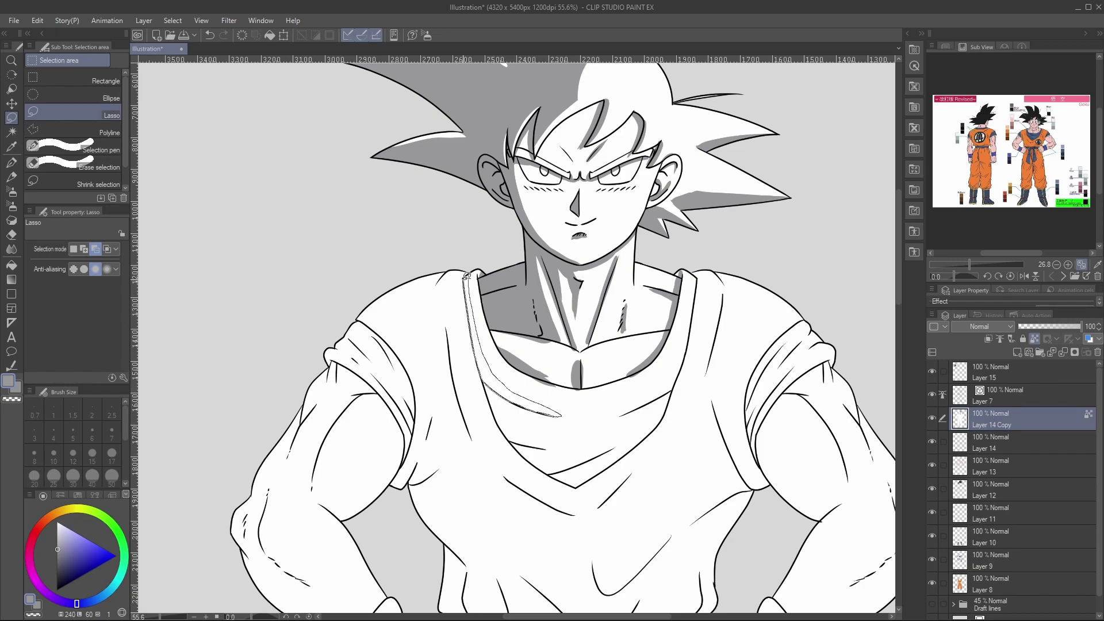
{"action": "left_click_drag", "start_coordinate": [467, 276], "coordinate": [467, 274]}
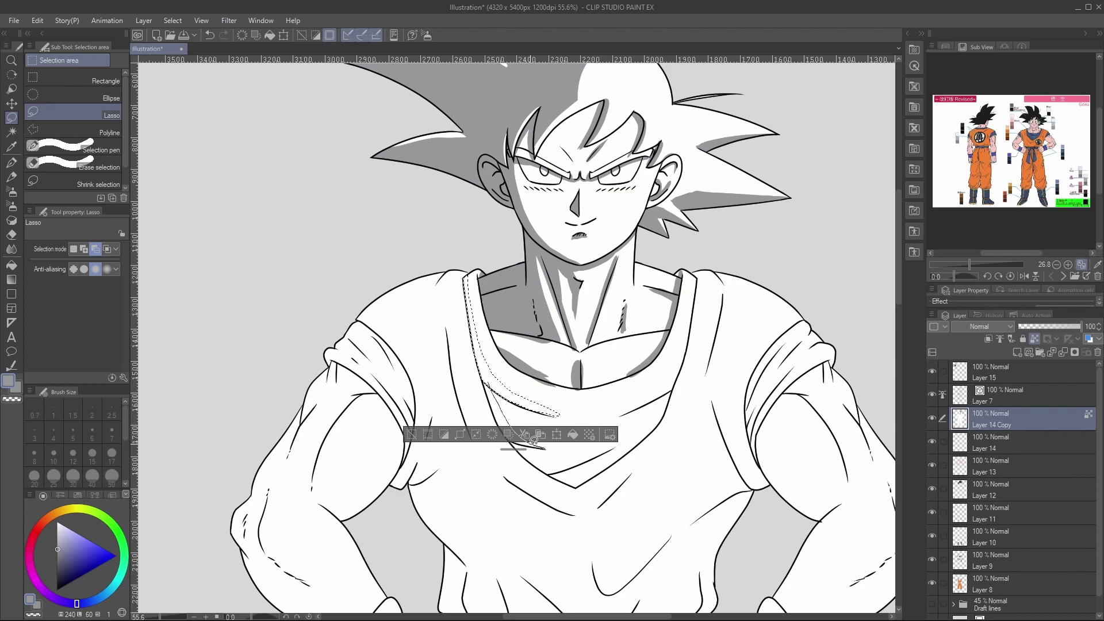
Add lasso shadow shapes beneath the left collar's folds and along the right collar edge with its upper fold.
{"action": "left_click_drag", "start_coordinate": [488, 387], "coordinate": [487, 375]}
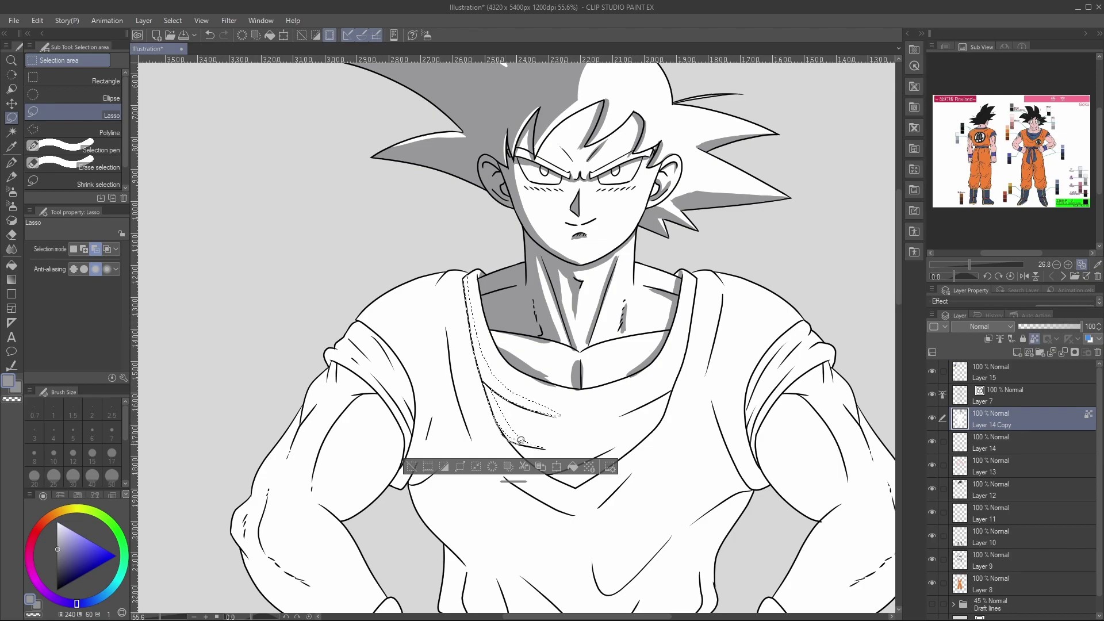
{"action": "left_click_drag", "start_coordinate": [534, 439], "coordinate": [535, 441]}
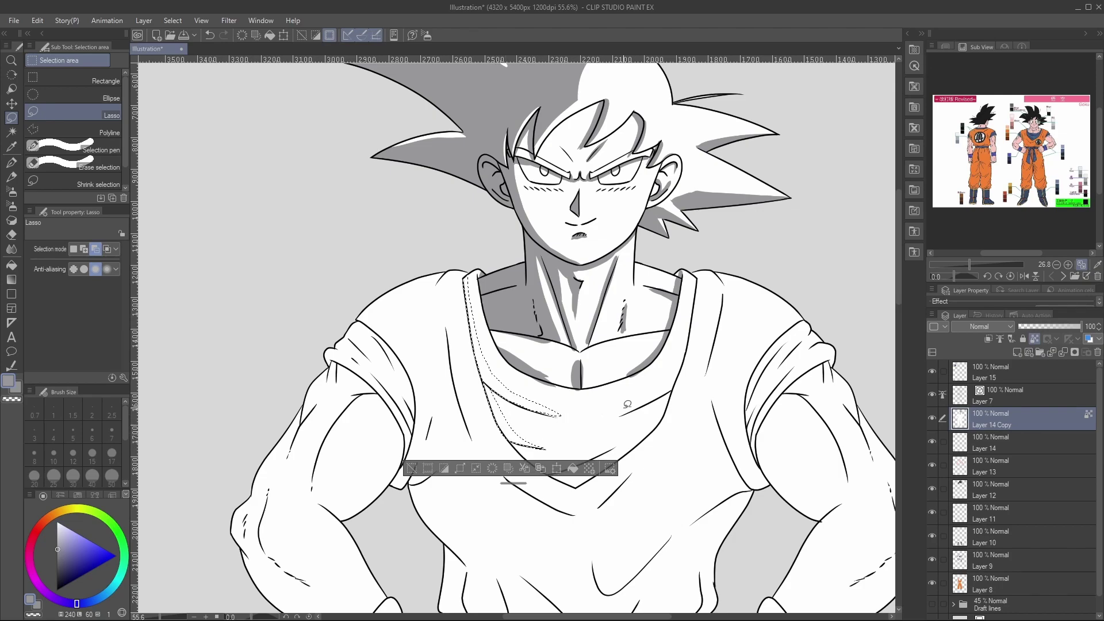
{"action": "mouse_move", "coordinate": [697, 294]}
{"action": "left_mouse_down"}
{"action": "mouse_move", "coordinate": [690, 321]}
{"action": "mouse_move", "coordinate": [697, 274]}
{"action": "left_mouse_up"}
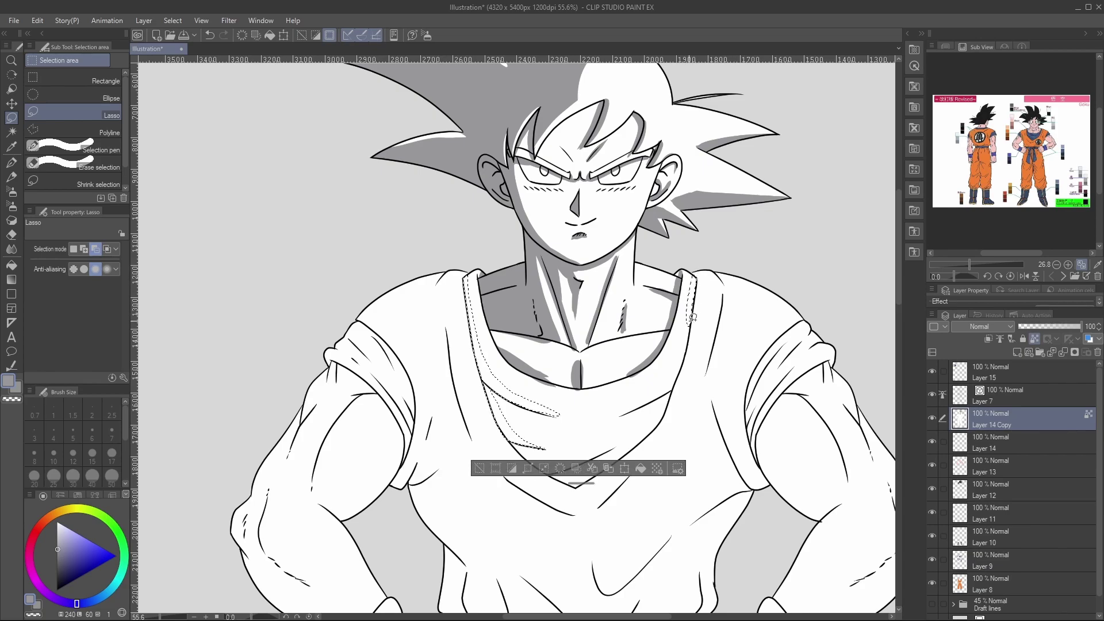
{"action": "left_click_drag", "start_coordinate": [693, 327], "coordinate": [672, 389]}
{"action": "left_click_drag", "start_coordinate": [645, 437], "coordinate": [630, 448]}
{"action": "left_click_drag", "start_coordinate": [670, 390], "coordinate": [671, 388]}
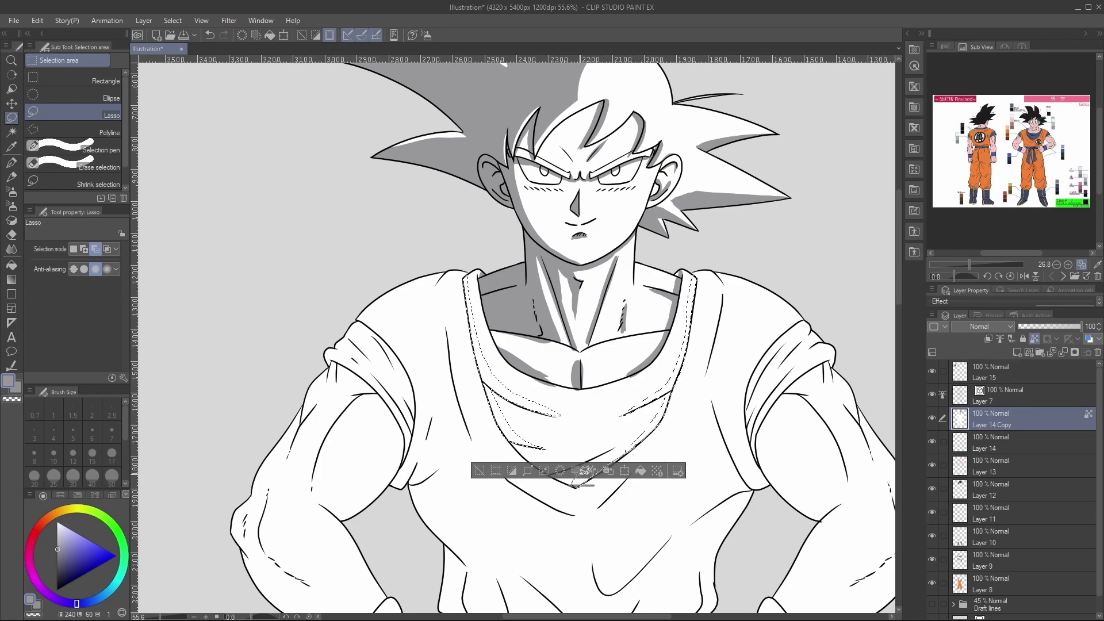
Extend the lasso selection along the lower right collar edge to the V-shaped tip and up the lower left edge.
{"action": "left_click_drag", "start_coordinate": [582, 473], "coordinate": [644, 438]}
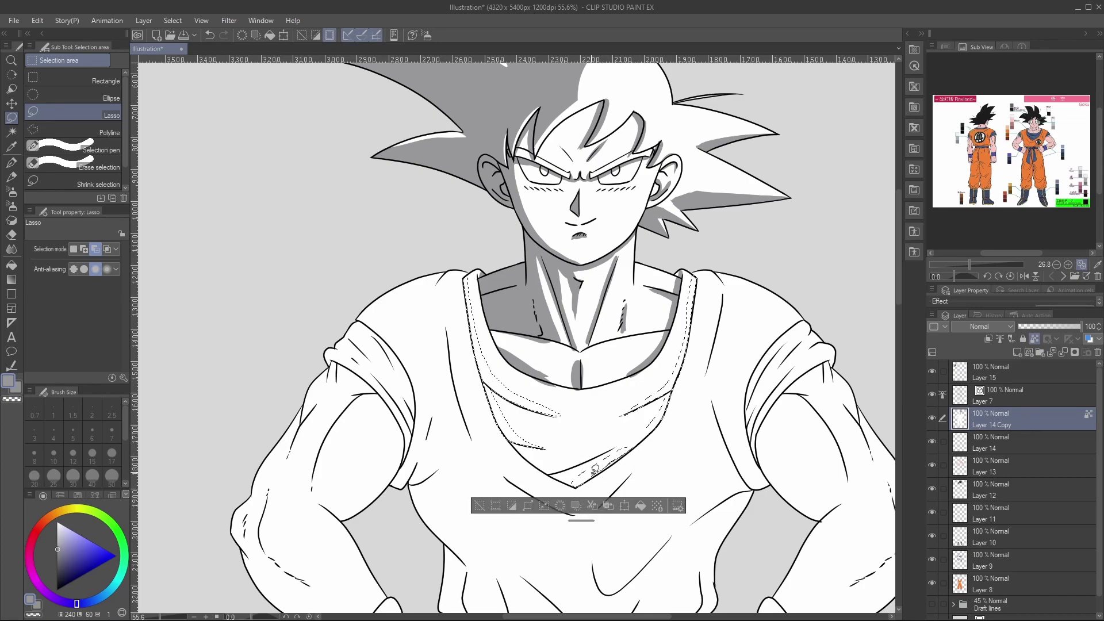
{"action": "scroll", "coordinate": [605, 460], "scroll_direction": "up", "scroll_amount": 8}
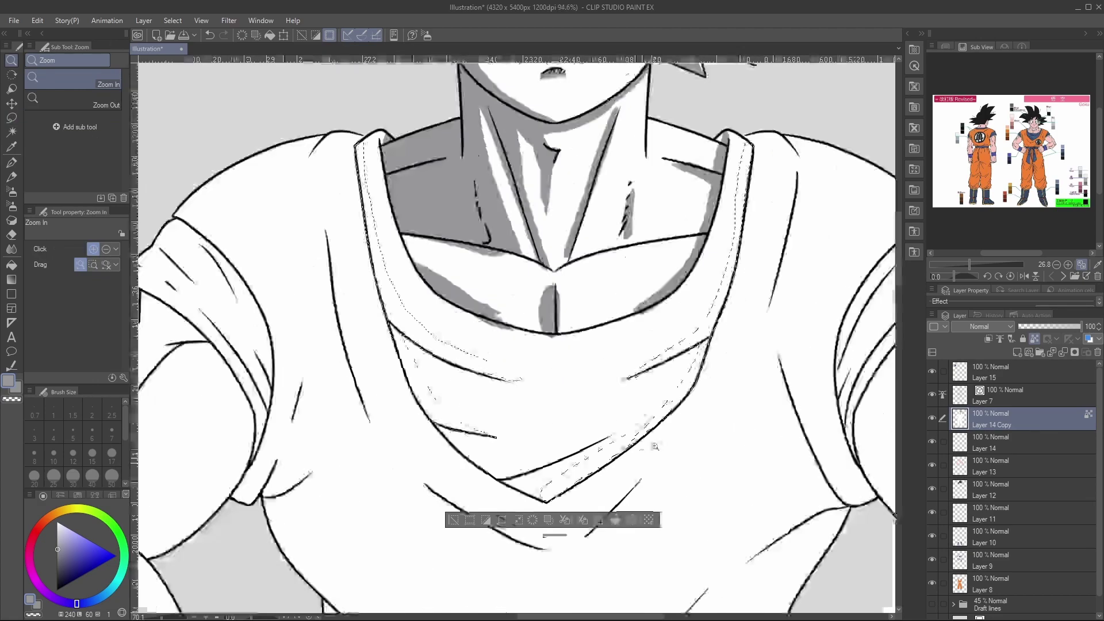
{"action": "mouse_move", "coordinate": [710, 358]}
{"action": "left_mouse_down"}
{"action": "mouse_move", "coordinate": [543, 491]}
{"action": "mouse_move", "coordinate": [505, 500]}
{"action": "mouse_move", "coordinate": [658, 382]}
{"action": "left_mouse_up"}
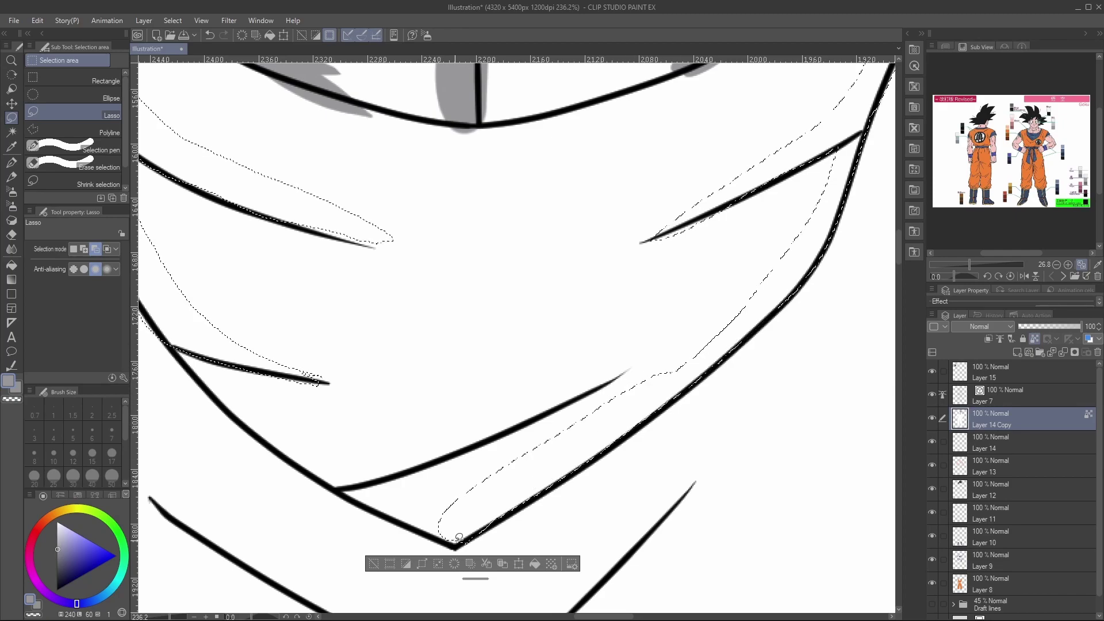
{"action": "mouse_move", "coordinate": [453, 545]}
{"action": "left_mouse_down"}
{"action": "mouse_move", "coordinate": [357, 499]}
{"action": "mouse_move", "coordinate": [244, 418]}
{"action": "mouse_move", "coordinate": [192, 368]}
{"action": "mouse_move", "coordinate": [201, 349]}
{"action": "mouse_move", "coordinate": [454, 517]}
{"action": "mouse_move", "coordinate": [452, 544]}
{"action": "left_mouse_up"}
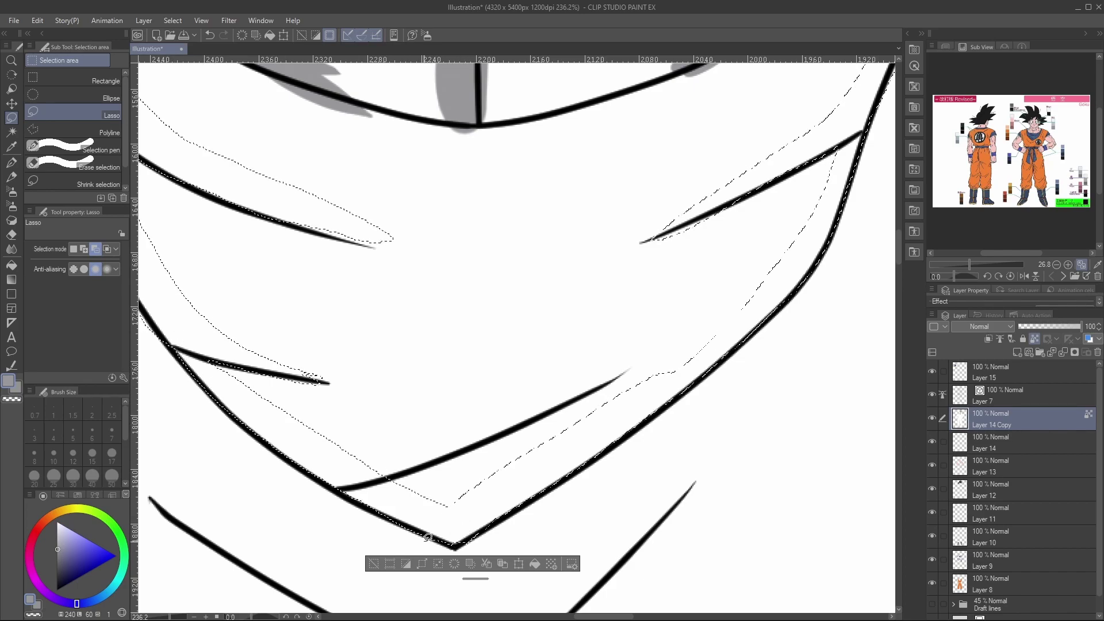
Add a lasso shadow shape above the diagonal fold near the collar's tip and refine the upper right fold's selection.
{"action": "key", "text": "ctrl+space"}
{"action": "left_click_drag", "start_coordinate": [561, 415], "coordinate": [437, 415]}
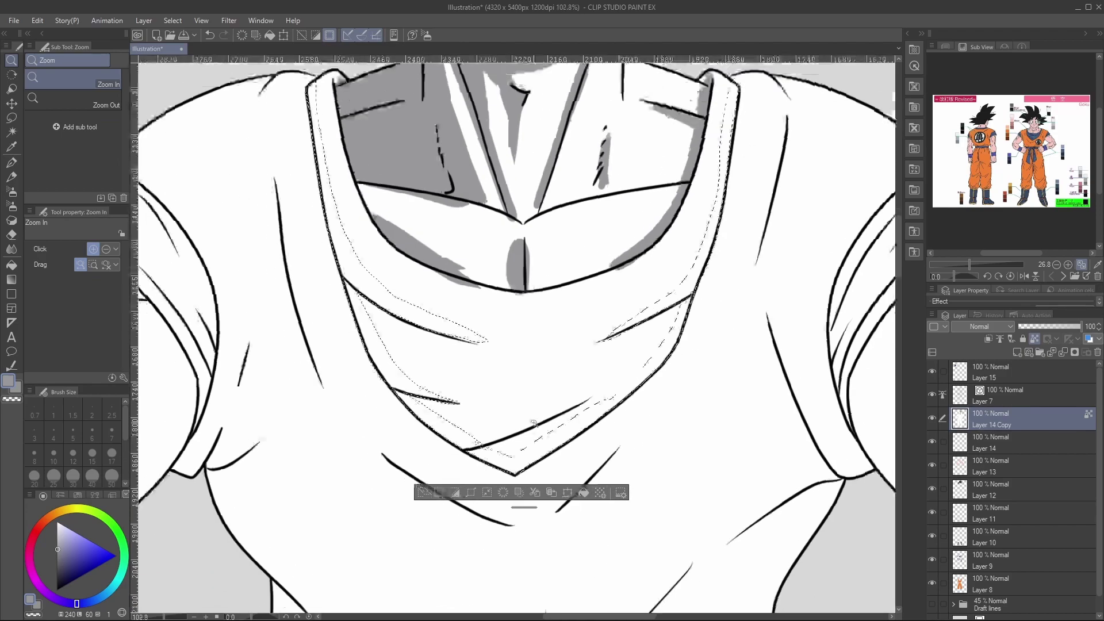
{"action": "left_click_drag", "start_coordinate": [535, 354], "coordinate": [603, 347]}
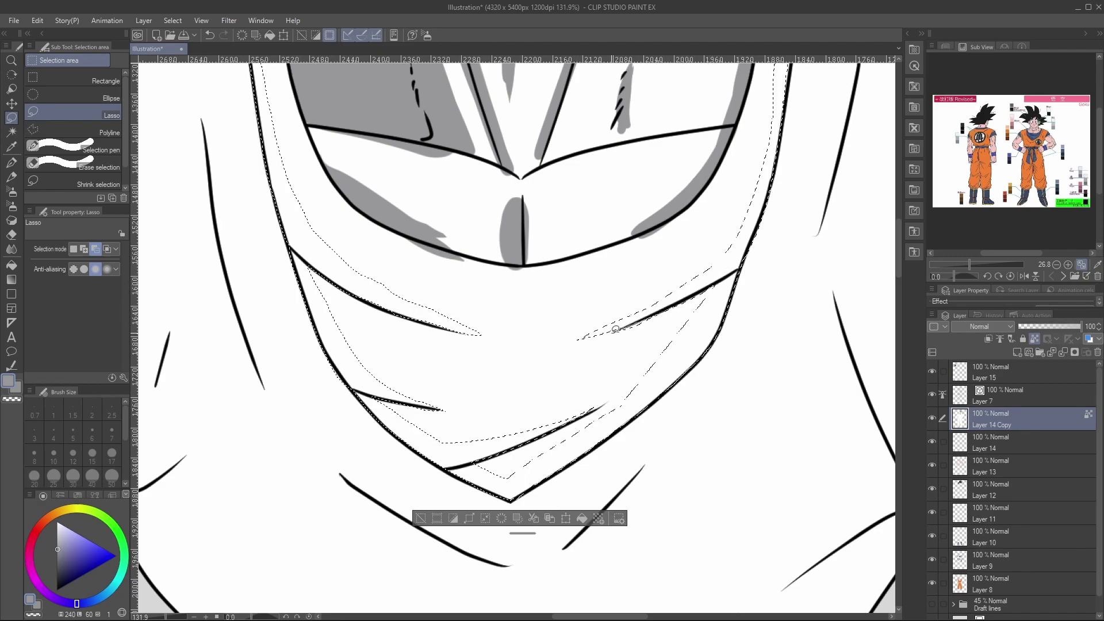
{"action": "key", "text": "ctrl+space"}
{"action": "left_click_drag", "start_coordinate": [695, 297], "coordinate": [604, 297]}
{"action": "left_click_drag", "start_coordinate": [725, 236], "coordinate": [767, 244]}
{"action": "left_click_drag", "start_coordinate": [710, 297], "coordinate": [742, 294]}
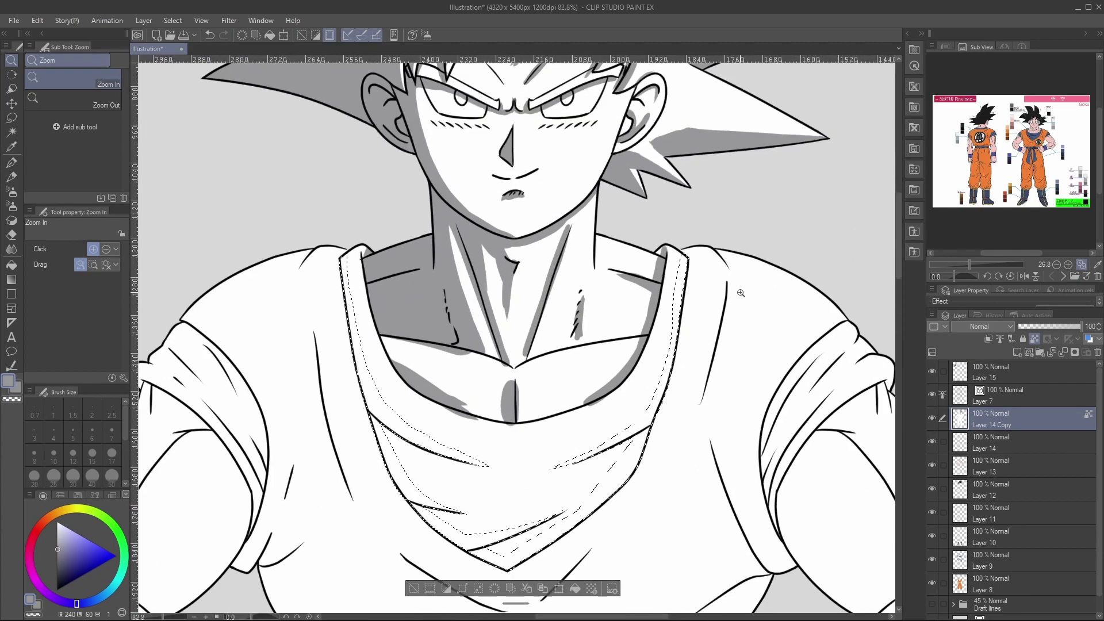
Extend the collar shadow selection to the top ends of the collar at both shoulders.
{"action": "key", "text": "m"}
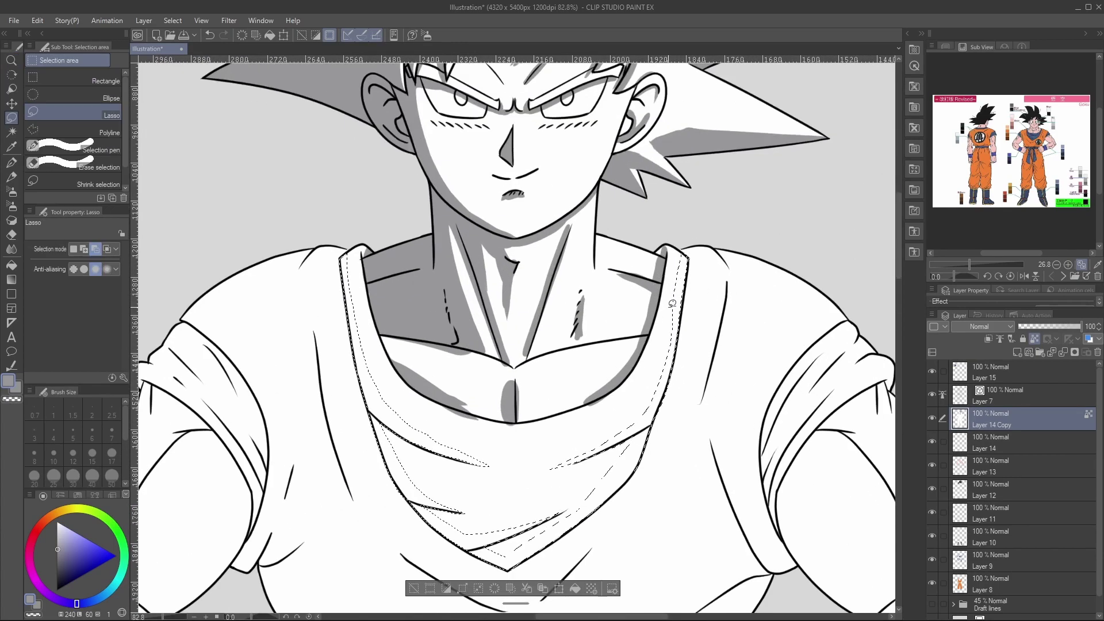
{"action": "mouse_move", "coordinate": [675, 296]}
{"action": "left_mouse_down"}
{"action": "mouse_move", "coordinate": [666, 366]}
{"action": "mouse_move", "coordinate": [686, 259]}
{"action": "left_mouse_up"}
{"action": "left_click_drag", "start_coordinate": [345, 255], "coordinate": [353, 245]}
Fill the selected collar shadow shapes with grey using a large G-pen and clear the selection.
{"action": "key", "text": "ctrl+space"}
{"action": "left_click_drag", "start_coordinate": [429, 244], "coordinate": [374, 246]}
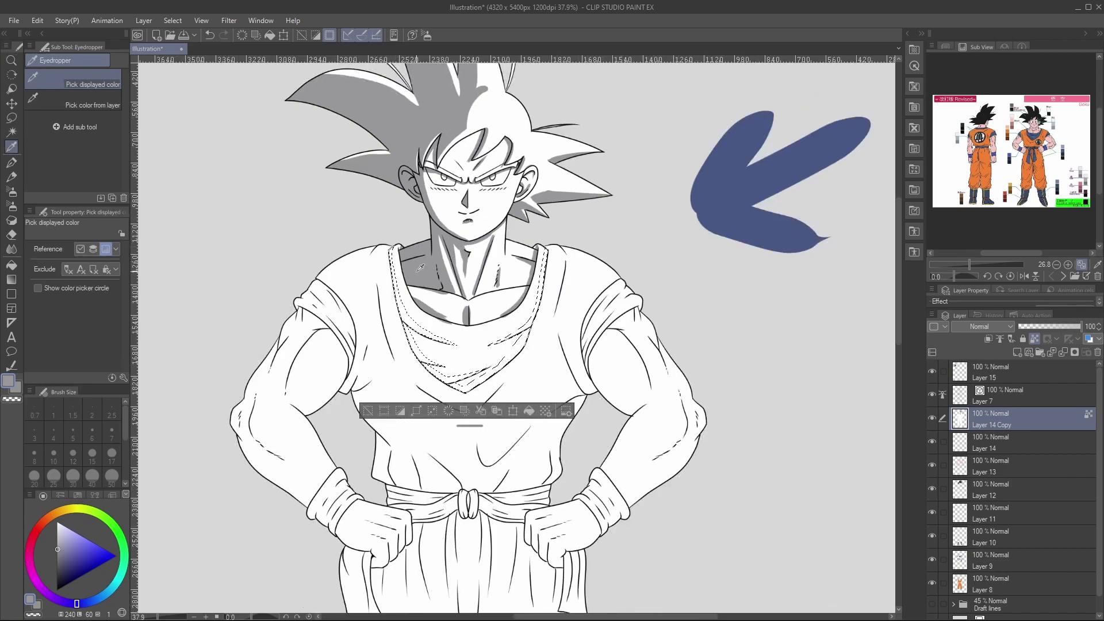
{"action": "key", "text": "p"}
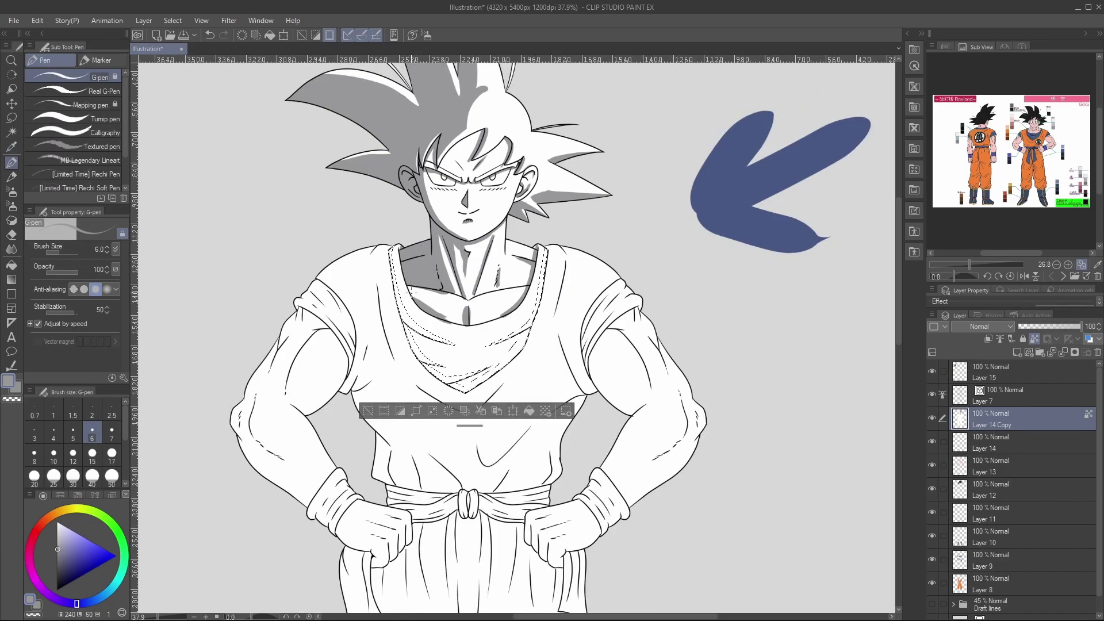
{"action": "key", "text": "g"}
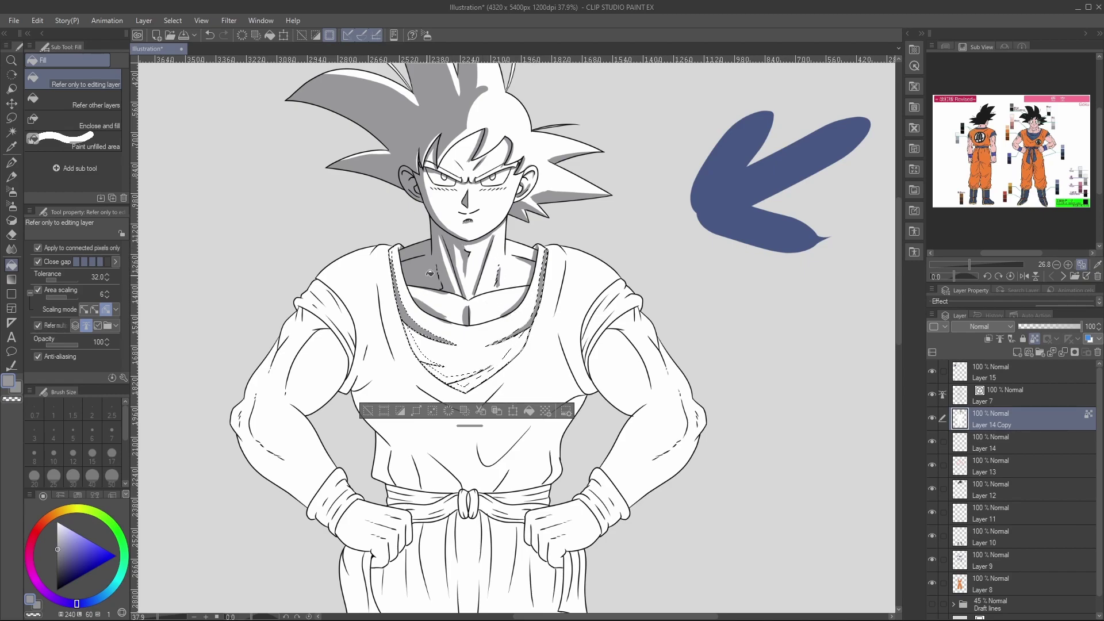
{"action": "key", "text": "p"}
{"action": "mouse_move", "coordinate": [399, 236]}
{"action": "left_mouse_down"}
{"action": "mouse_move", "coordinate": [402, 303]}
{"action": "mouse_move", "coordinate": [429, 362]}
{"action": "mouse_move", "coordinate": [418, 333]}
{"action": "mouse_move", "coordinate": [463, 389]}
{"action": "mouse_move", "coordinate": [519, 361]}
{"action": "mouse_move", "coordinate": [538, 293]}
{"action": "left_mouse_up"}
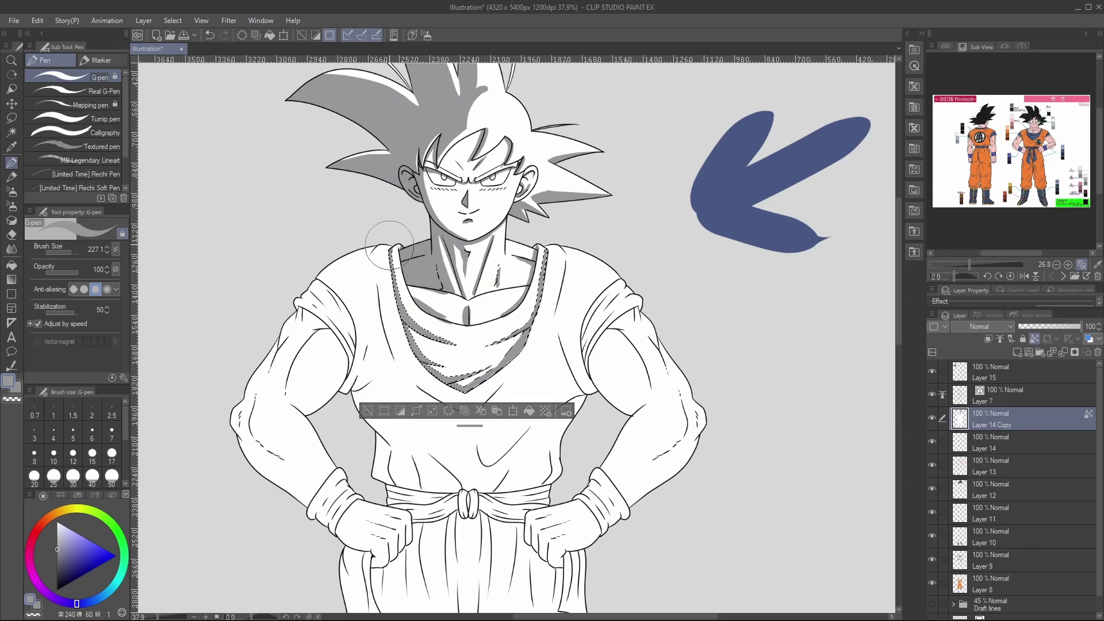
{"action": "key", "text": "ctrl+d"}
Pick white and retouch the edge of the left chest shadow above the collar.
{"action": "key", "text": "ctrl+space"}
{"action": "left_click_drag", "start_coordinate": [494, 361], "coordinate": [486, 273]}
{"action": "key", "text": "e"}
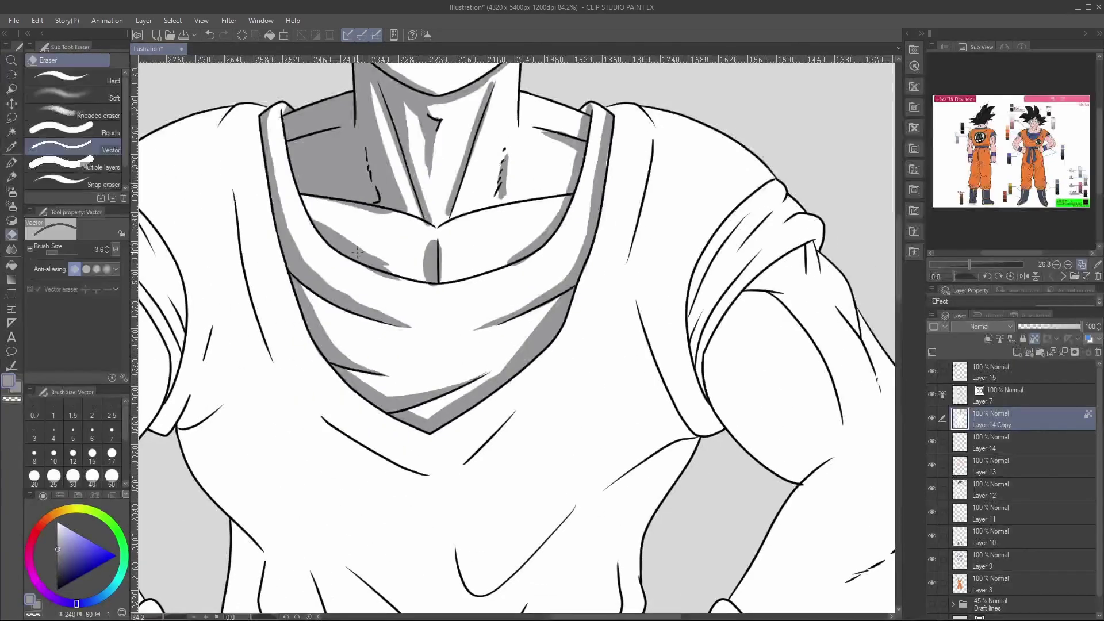
{"action": "key", "text": "p"}
{"action": "key", "text": "p"}
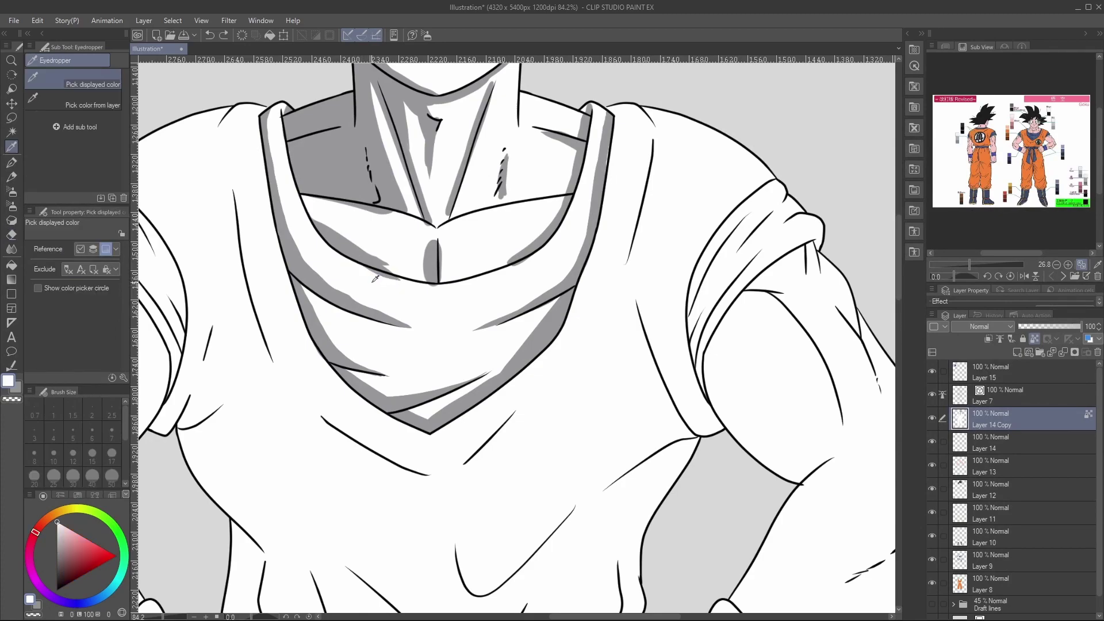
{"action": "left_click_drag", "start_coordinate": [365, 266], "coordinate": [414, 286]}
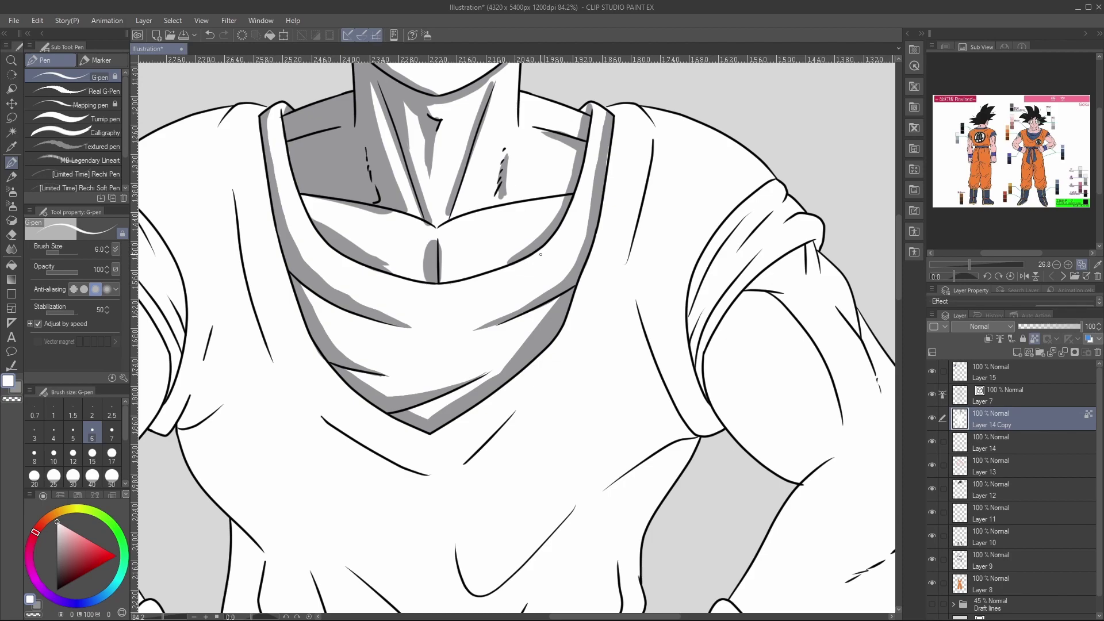
{"action": "key", "text": "e"}
{"action": "mouse_move", "coordinate": [495, 282]}
{"action": "left_mouse_down"}
{"action": "mouse_move", "coordinate": [500, 290]}
{"action": "mouse_move", "coordinate": [494, 272]}
{"action": "left_mouse_up"}
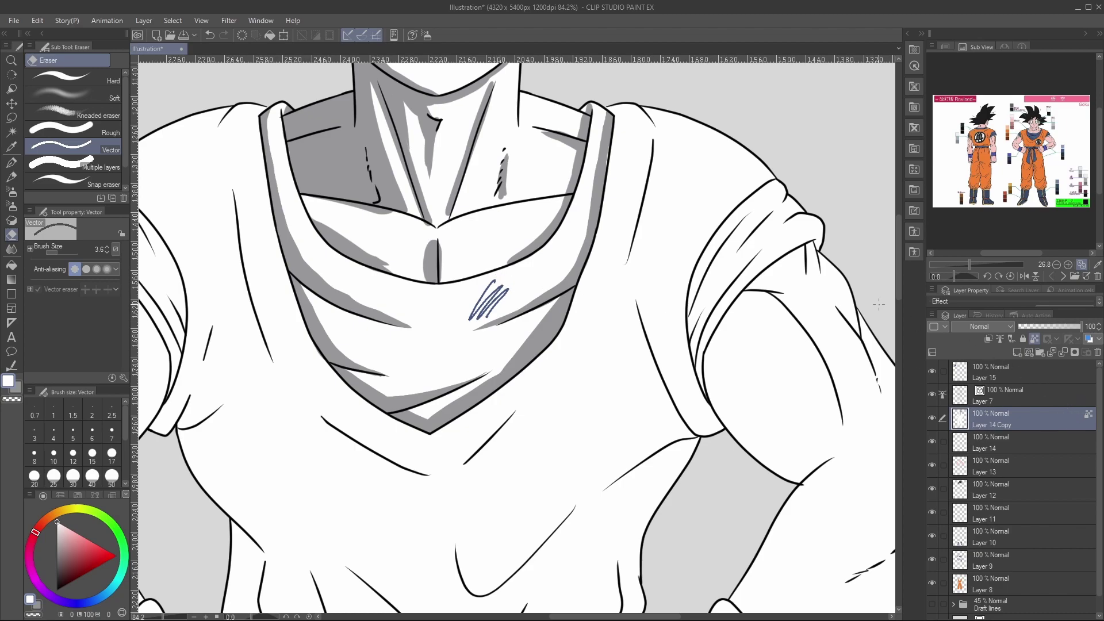
{"action": "key", "text": "p"}
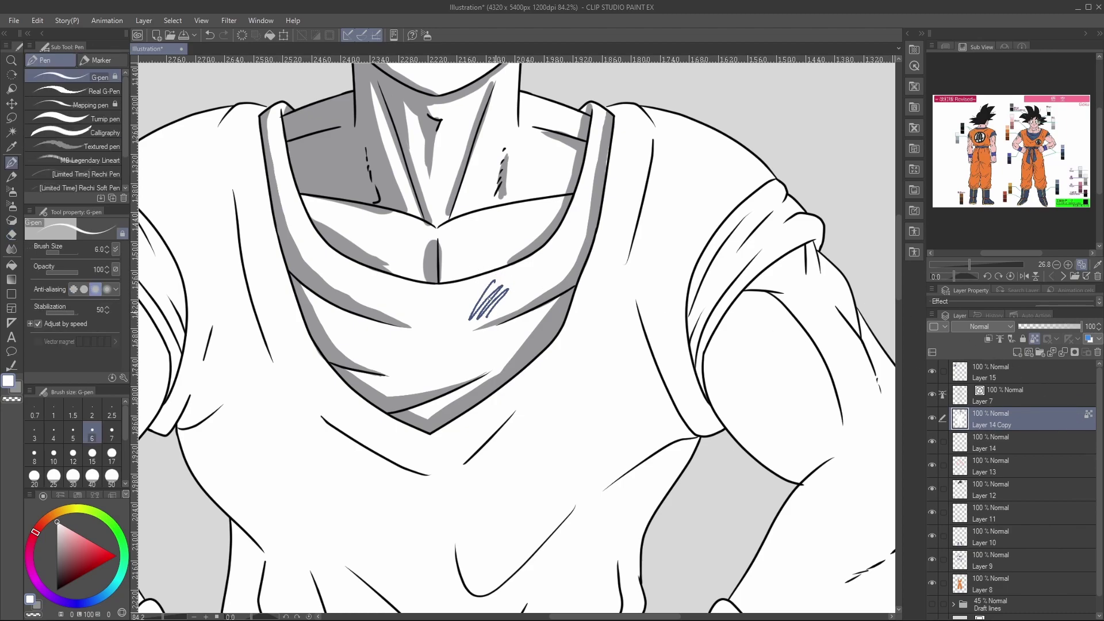
{"action": "key", "text": "ctrl+z"}
Pick grey and extend the shadow along the lower edge of the left chest toward the centre line with the G-pen.
{"action": "key", "text": "ctrl+space"}
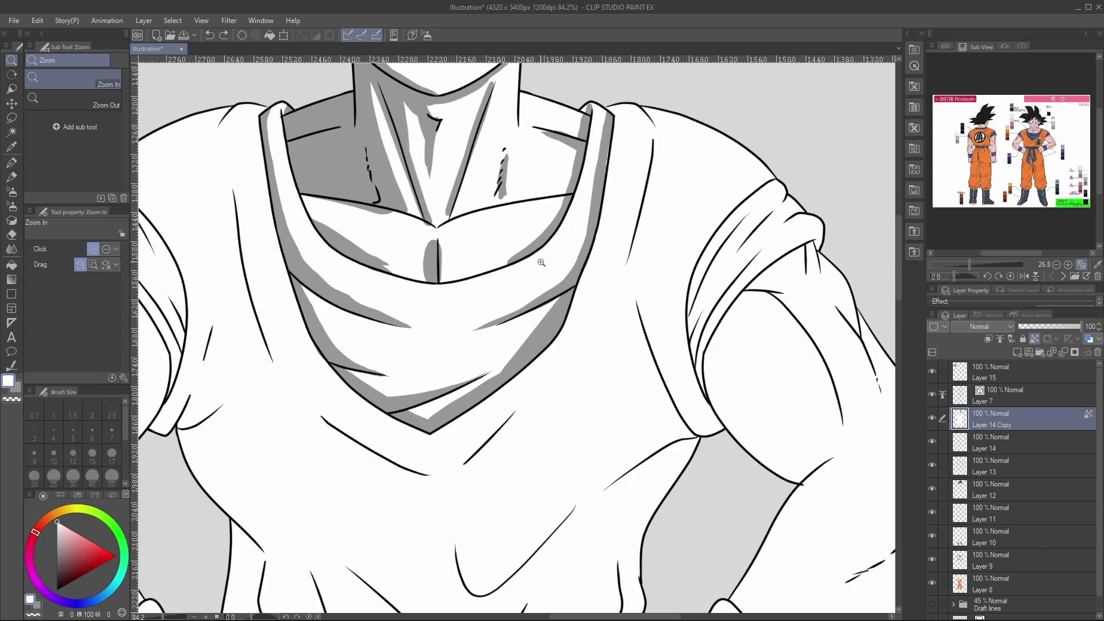
{"action": "left_click_drag", "start_coordinate": [543, 261], "coordinate": [506, 284]}
{"action": "left_click_drag", "start_coordinate": [463, 219], "coordinate": [480, 210]}
{"action": "key", "text": "i"}
{"action": "left_click", "coordinate": [460, 271]}
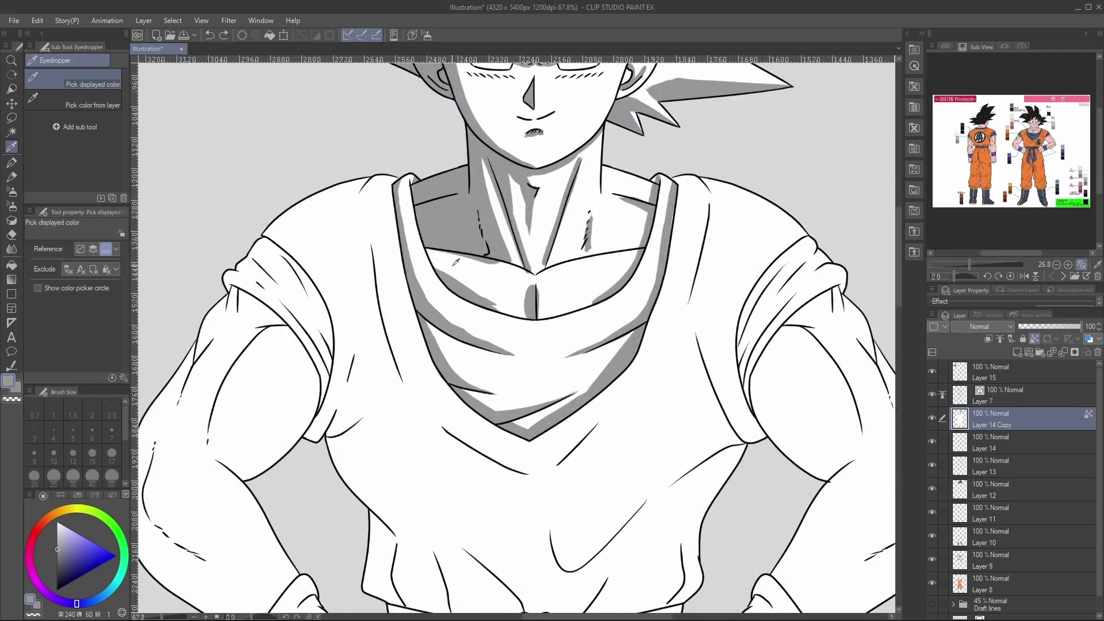
{"action": "key", "text": "p"}
{"action": "mouse_move", "coordinate": [428, 250]}
{"action": "left_mouse_down"}
{"action": "mouse_move", "coordinate": [460, 290]}
{"action": "mouse_move", "coordinate": [507, 311]}
{"action": "left_mouse_up"}
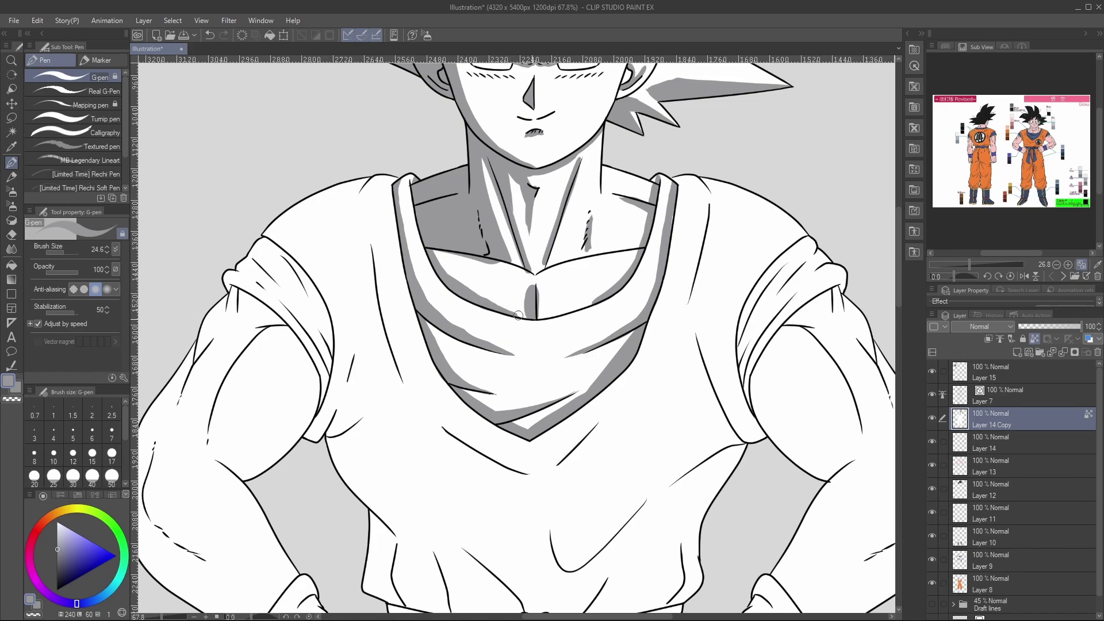
Paint grey along the chest's centre line up to the collarbones, then pick white to clean its edge.
{"action": "left_click_drag", "start_coordinate": [536, 269], "coordinate": [534, 303]}
{"action": "key", "text": "e"}
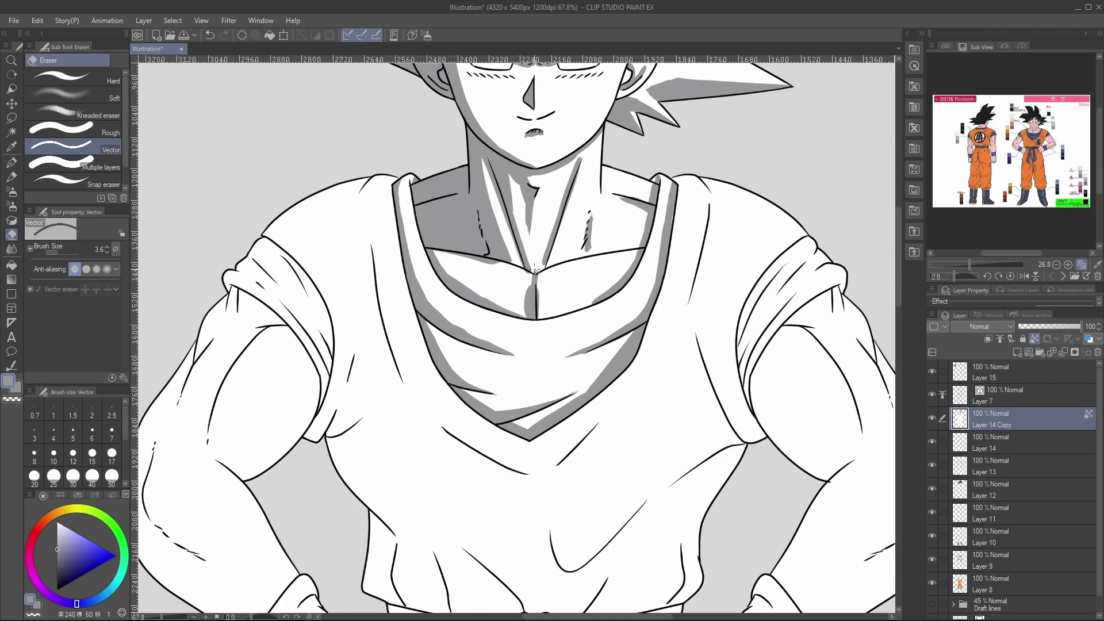
{"action": "key", "text": "p"}
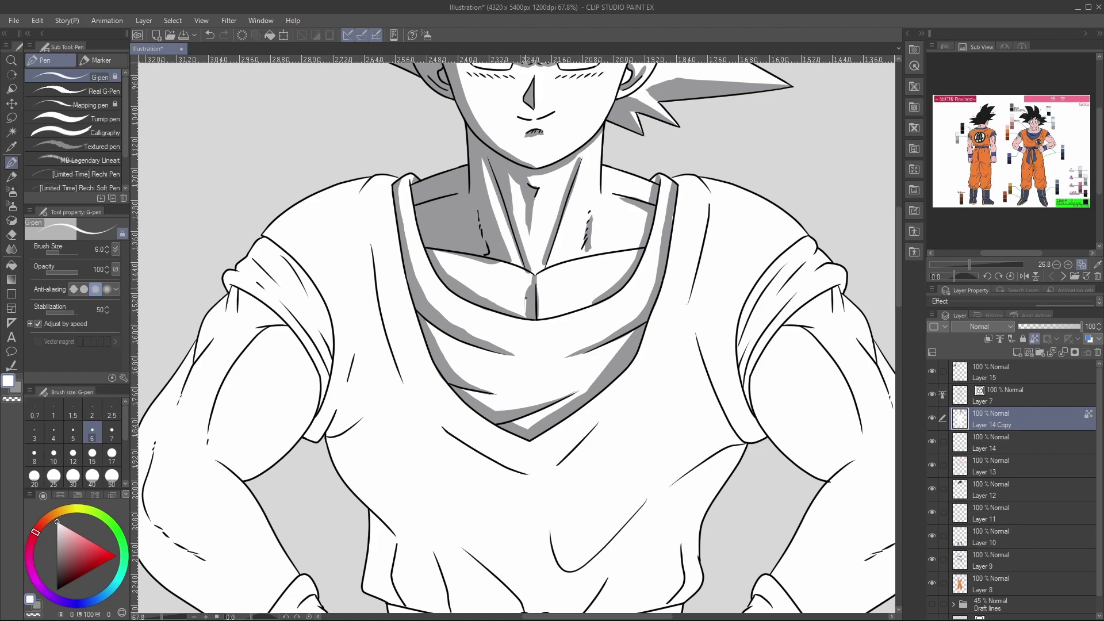
Paint grey shadows over the shirt's left shoulder and sleeve and along the left arm and forearm.
{"action": "scroll", "coordinate": [537, 272], "scroll_direction": "up", "scroll_amount": 3}
{"action": "left_click_drag", "start_coordinate": [555, 265], "coordinate": [762, 221]}
{"action": "scroll", "coordinate": [578, 306], "scroll_direction": "down", "scroll_amount": 5}
{"action": "left_click_drag", "start_coordinate": [472, 281], "coordinate": [486, 368]}
{"action": "left_click_drag", "start_coordinate": [463, 354], "coordinate": [446, 397]}
{"action": "mouse_move", "coordinate": [460, 253]}
{"action": "left_mouse_down"}
{"action": "mouse_move", "coordinate": [414, 281]}
{"action": "mouse_move", "coordinate": [431, 317]}
{"action": "left_mouse_up"}
{"action": "left_click_drag", "start_coordinate": [387, 308], "coordinate": [325, 431]}
{"action": "left_click_drag", "start_coordinate": [331, 449], "coordinate": [403, 536]}
{"action": "scroll", "coordinate": [517, 337], "scroll_direction": "down", "scroll_amount": 1}
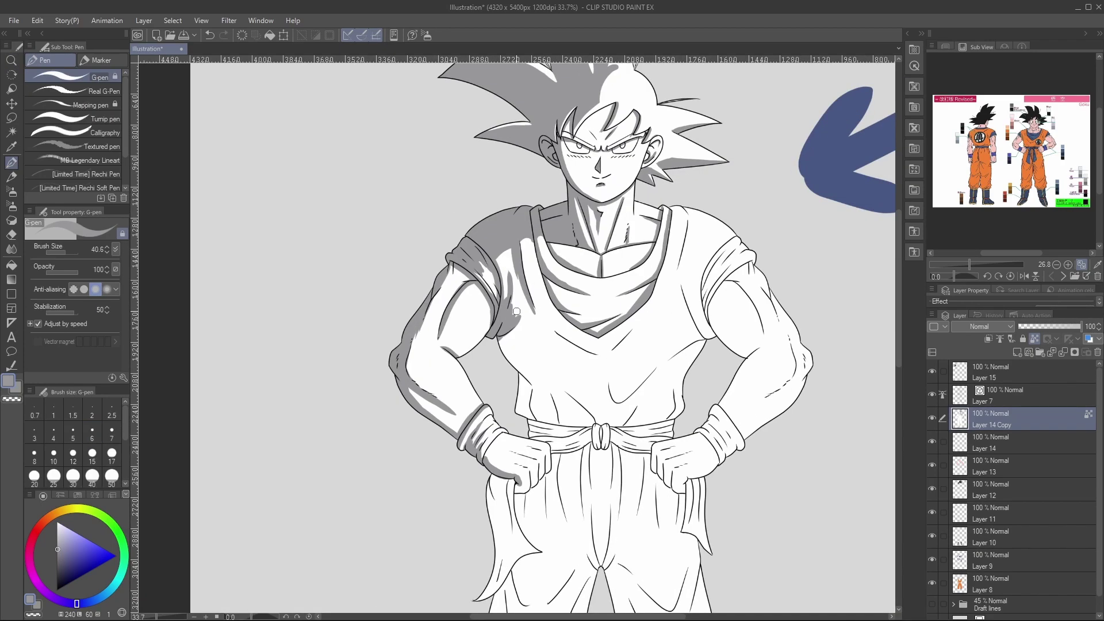
Paint grey shadows on the shirt's torso folds and left side, the right sleeve and the right upper arm.
{"action": "left_click_drag", "start_coordinate": [520, 305], "coordinate": [589, 356]}
{"action": "left_click_drag", "start_coordinate": [546, 371], "coordinate": [557, 427]}
{"action": "left_click_drag", "start_coordinate": [598, 357], "coordinate": [650, 316]}
{"action": "left_click_drag", "start_coordinate": [737, 237], "coordinate": [699, 322]}
{"action": "left_click_drag", "start_coordinate": [726, 283], "coordinate": [763, 332]}
{"action": "left_click_drag", "start_coordinate": [713, 305], "coordinate": [759, 363]}
{"action": "mouse_move", "coordinate": [561, 386]}
{"action": "left_mouse_down"}
{"action": "mouse_move", "coordinate": [594, 424]}
{"action": "mouse_move", "coordinate": [683, 415]}
{"action": "left_mouse_up"}
{"action": "left_click_drag", "start_coordinate": [701, 342], "coordinate": [658, 366]}
{"action": "left_click_drag", "start_coordinate": [693, 429], "coordinate": [621, 432]}
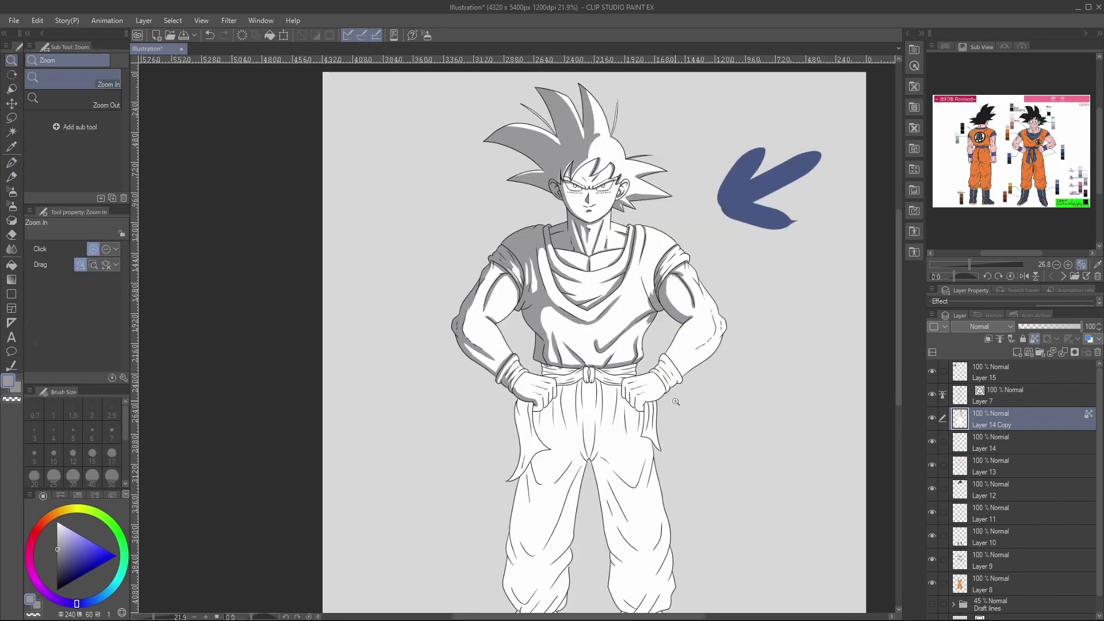
Shade the belt, the hanging sash ends and the upper trouser folds in grey, undoing one stroke.
{"action": "left_click_drag", "start_coordinate": [708, 463], "coordinate": [794, 463]}
{"action": "left_click_drag", "start_coordinate": [438, 420], "coordinate": [424, 535]}
{"action": "scroll", "coordinate": [464, 398], "scroll_direction": "down", "scroll_amount": 1}
{"action": "key", "text": "ctrl+z"}
{"action": "left_click_drag", "start_coordinate": [486, 359], "coordinate": [495, 425]}
{"action": "left_click_drag", "start_coordinate": [561, 354], "coordinate": [611, 428]}
{"action": "left_click_drag", "start_coordinate": [598, 380], "coordinate": [601, 483]}
{"action": "left_click_drag", "start_coordinate": [517, 414], "coordinate": [587, 290]}
{"action": "scroll", "coordinate": [518, 338], "scroll_direction": "up", "scroll_amount": 1}
{"action": "left_click_drag", "start_coordinate": [545, 410], "coordinate": [501, 371]}
{"action": "scroll", "coordinate": [477, 353], "scroll_direction": "down", "scroll_amount": 2}
Paint grey shadows on the lower trouser legs and gathered cuffs, then retouch the left leg with white.
{"action": "mouse_move", "coordinate": [478, 270]}
{"action": "left_mouse_down"}
{"action": "mouse_move", "coordinate": [457, 411]}
{"action": "mouse_move", "coordinate": [511, 317]}
{"action": "left_mouse_up"}
{"action": "scroll", "coordinate": [506, 322], "scroll_direction": "up", "scroll_amount": 1}
{"action": "left_click_drag", "start_coordinate": [463, 339], "coordinate": [443, 512]}
{"action": "left_click_drag", "start_coordinate": [506, 359], "coordinate": [469, 440]}
{"action": "left_click_drag", "start_coordinate": [515, 460], "coordinate": [465, 526]}
{"action": "left_click_drag", "start_coordinate": [650, 489], "coordinate": [595, 521]}
{"action": "left_click_drag", "start_coordinate": [575, 463], "coordinate": [612, 515]}
{"action": "left_click", "coordinate": [466, 437], "text": "alt"}
{"action": "left_click_drag", "start_coordinate": [465, 416], "coordinate": [458, 460]}
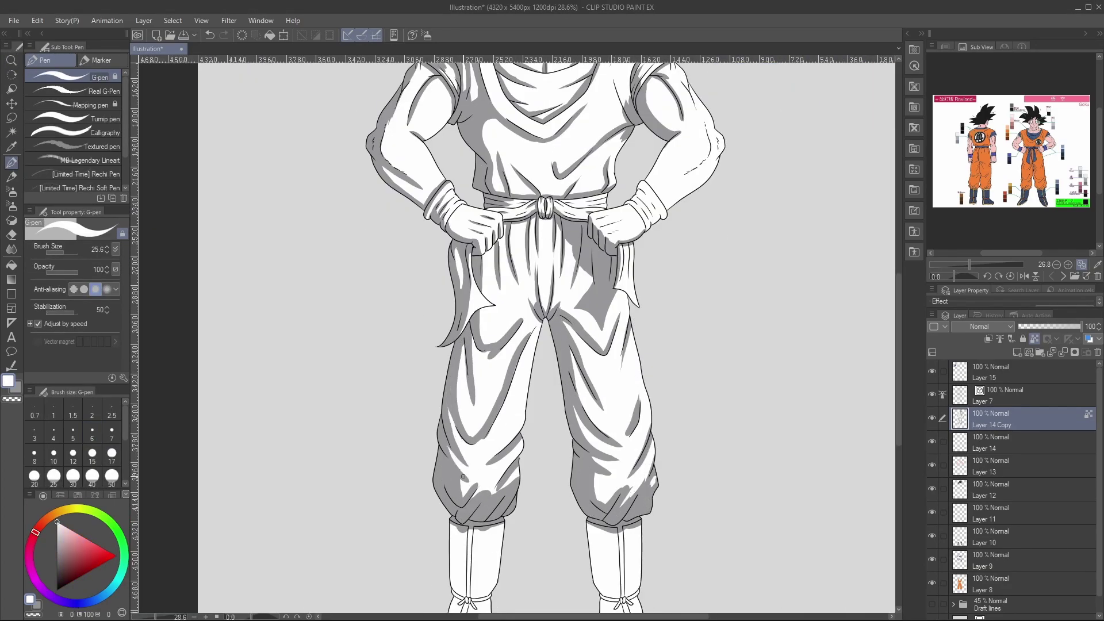
Paint grey shadows on the boots below the trouser cuffs.
{"action": "scroll", "coordinate": [460, 535], "scroll_direction": "up", "scroll_amount": 3}
{"action": "left_click_drag", "start_coordinate": [468, 236], "coordinate": [471, 428]}
{"action": "scroll", "coordinate": [518, 345], "scroll_direction": "down", "scroll_amount": 1}
{"action": "left_click_drag", "start_coordinate": [635, 331], "coordinate": [615, 371]}
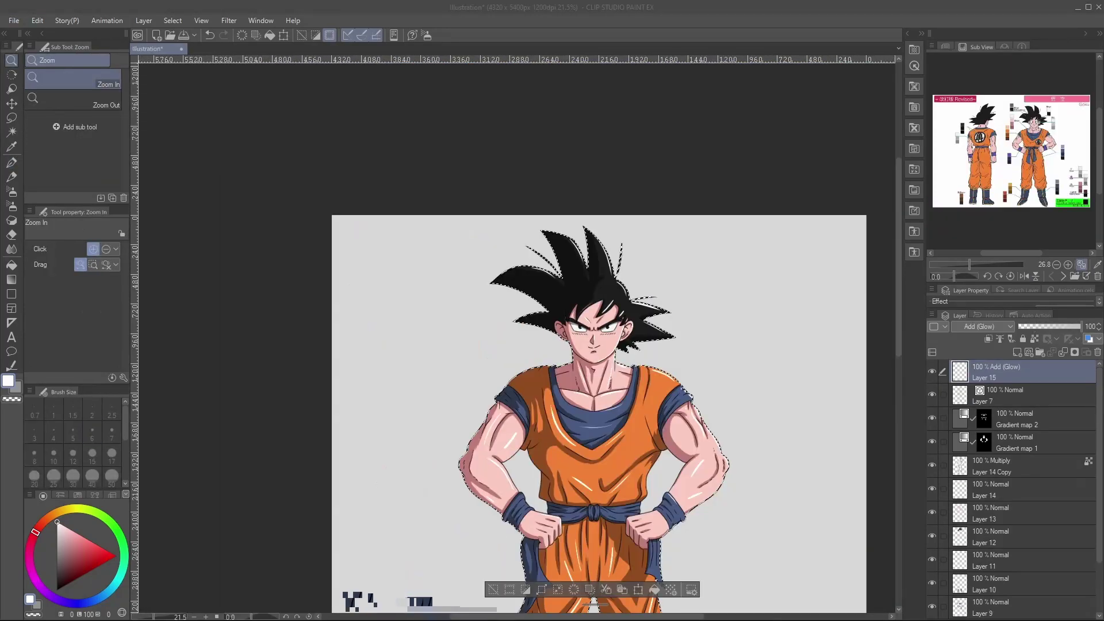
Lower the opacity of the Add (Glow) highlight layer to 50%.
{"action": "left_click_drag", "start_coordinate": [900, 326], "coordinate": [899, 361]}
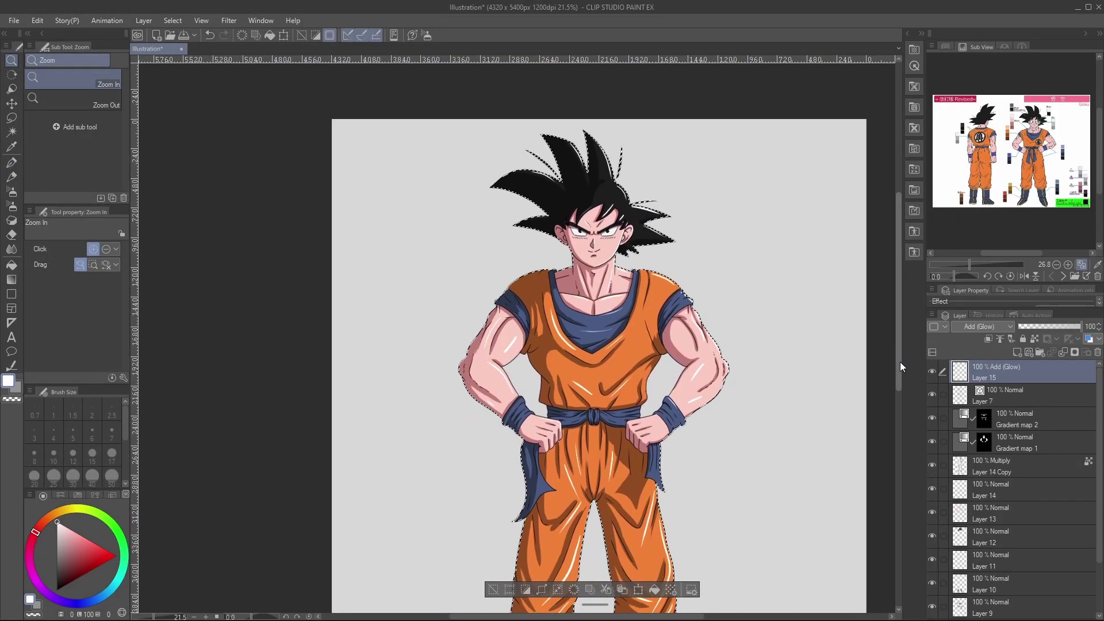
{"action": "left_click", "coordinate": [945, 46]}
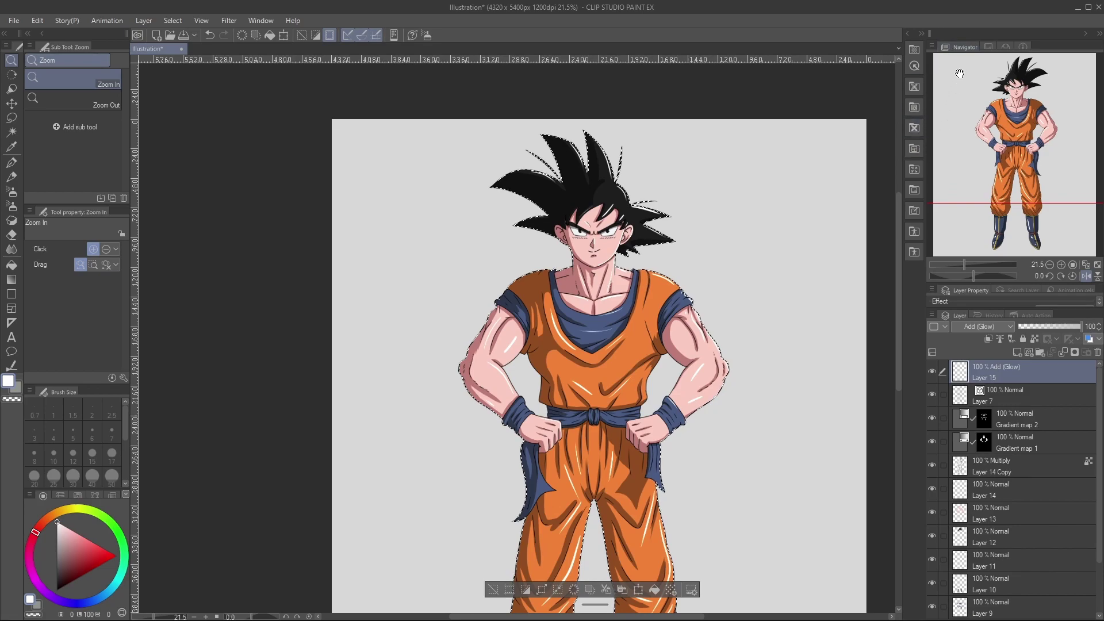
{"action": "left_click", "coordinate": [1086, 265]}
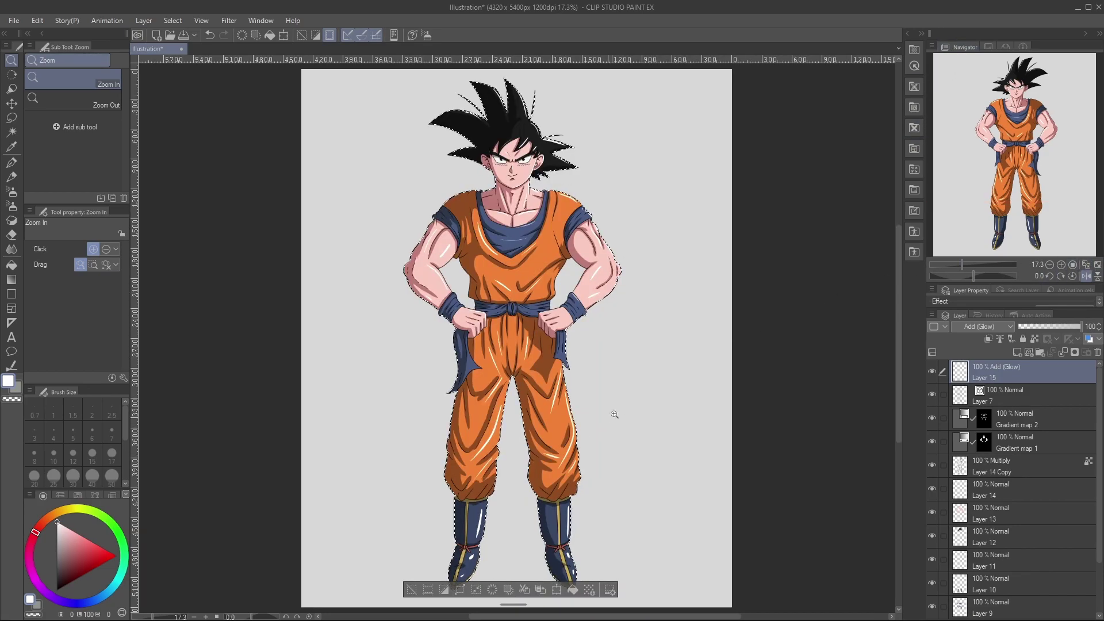
{"action": "left_click", "coordinate": [1060, 326]}
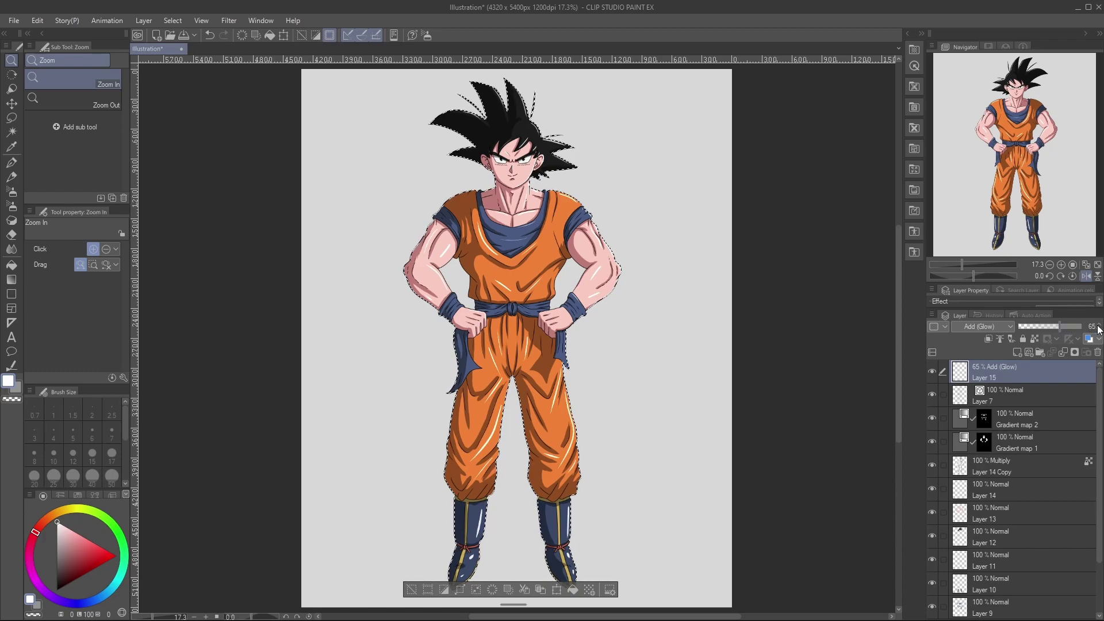
{"action": "scroll", "coordinate": [1085, 329], "scroll_direction": "down", "scroll_amount": 3}
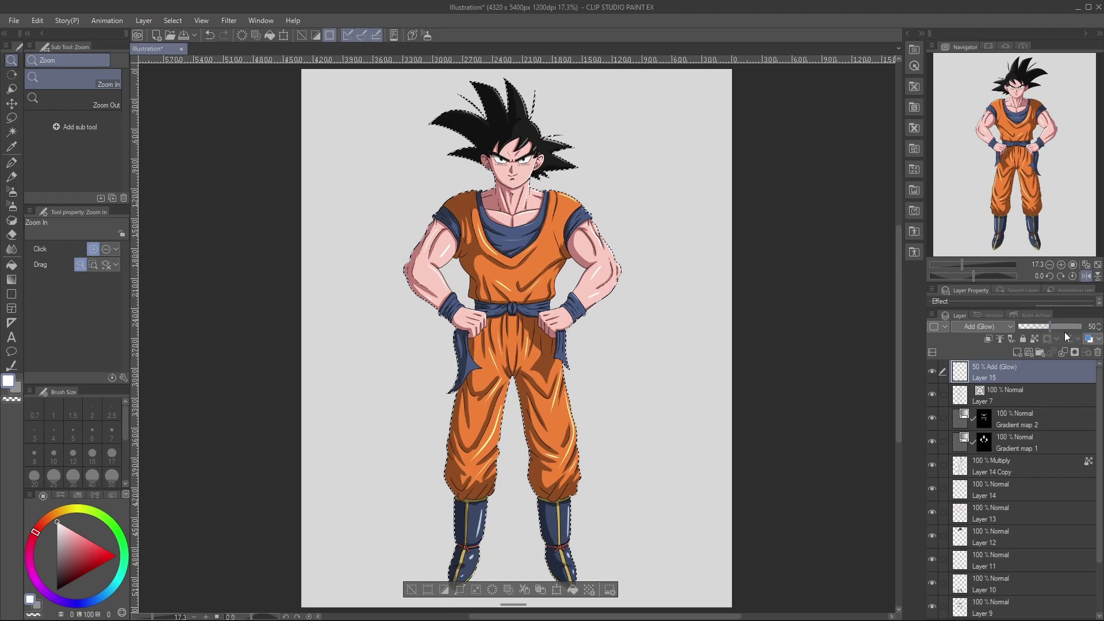
Lower the opacity of the Add (Glow) highlight layer to 25%.
{"action": "left_click_drag", "start_coordinate": [503, 283], "coordinate": [528, 278]}
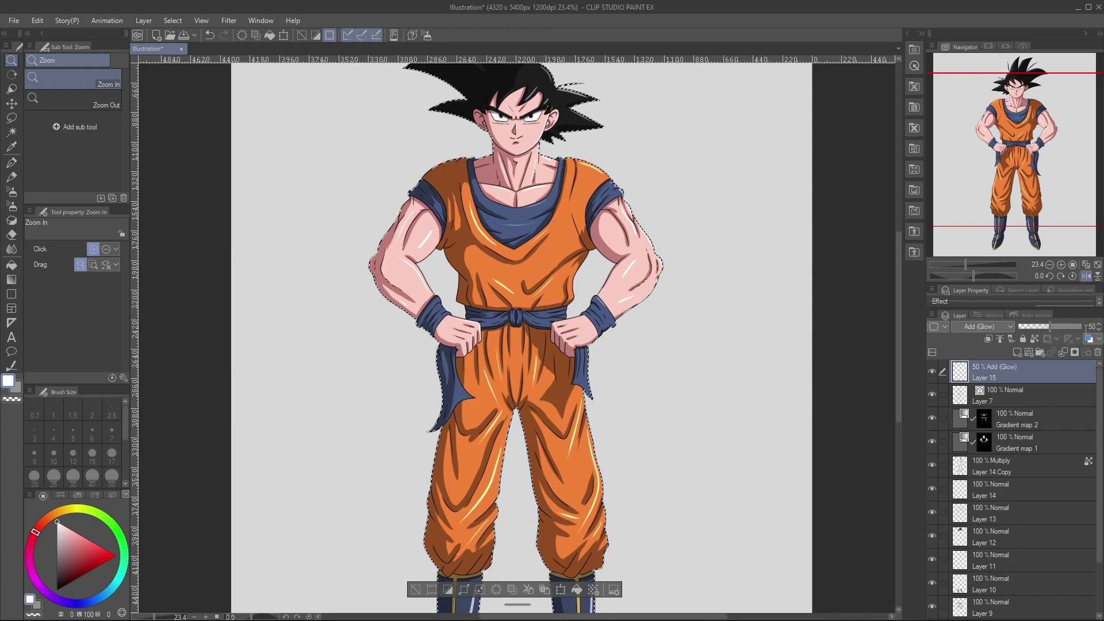
{"action": "left_click_drag", "start_coordinate": [1075, 331], "coordinate": [1055, 339]}
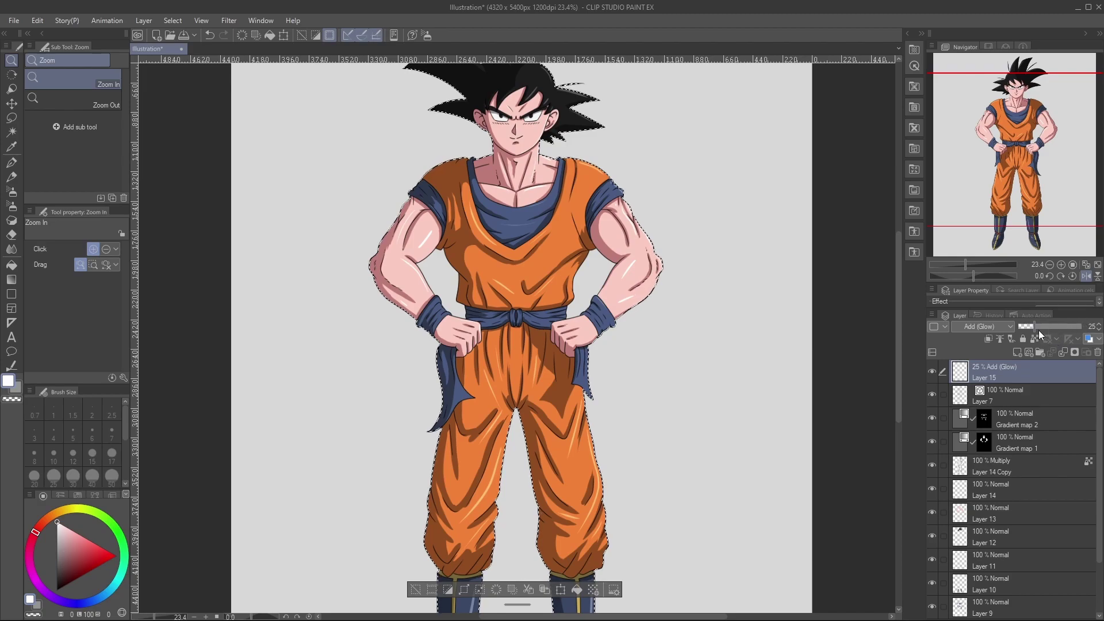
Add a new layer above the glow layer and paint a small white highlight in each pupil with the G-pen.
{"action": "left_click", "coordinate": [1018, 352]}
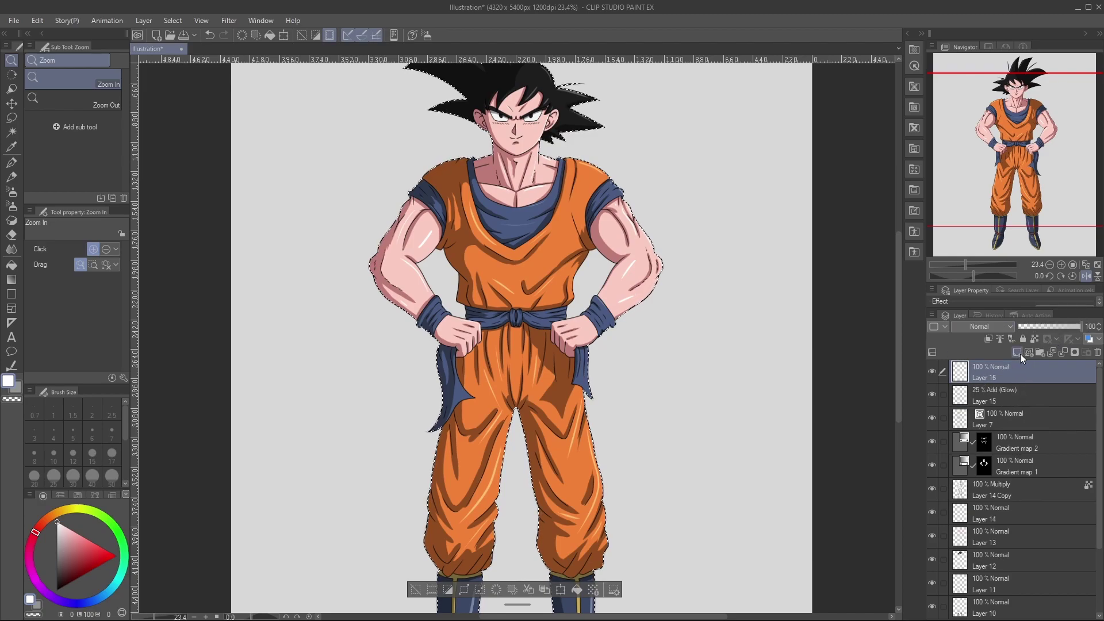
{"action": "left_click_drag", "start_coordinate": [522, 95], "coordinate": [585, 127]}
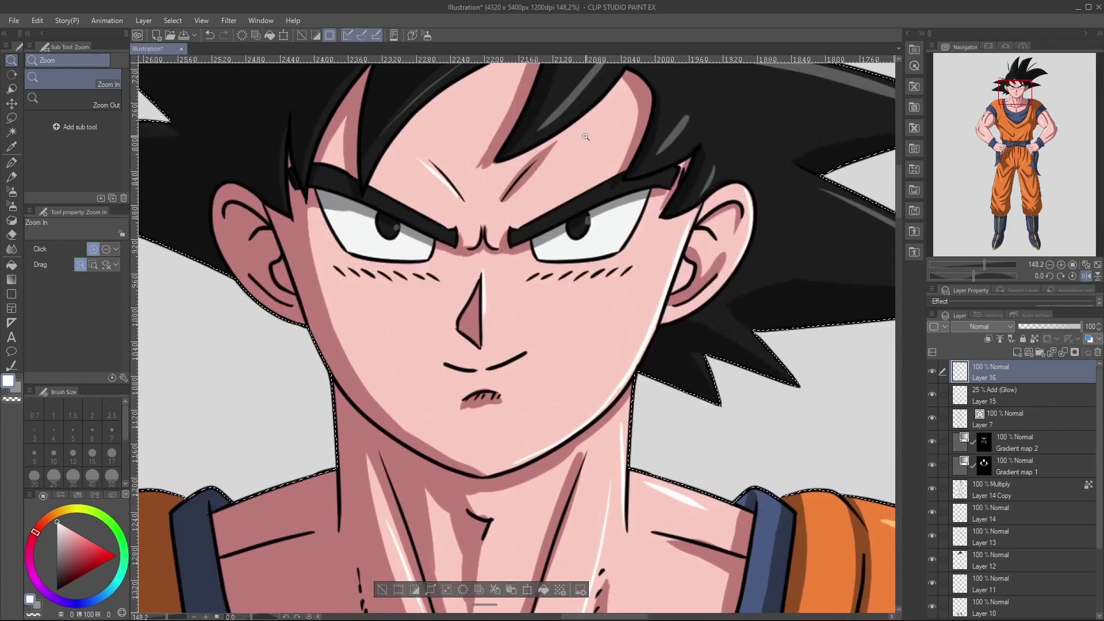
{"action": "key", "text": "p"}
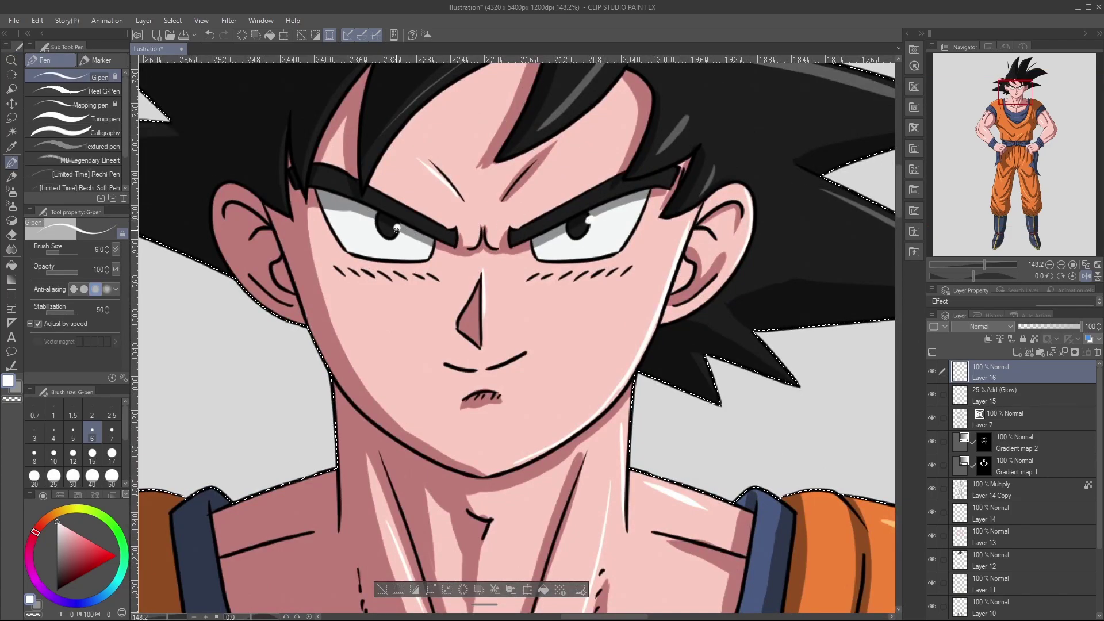
{"action": "key", "text": "/"}
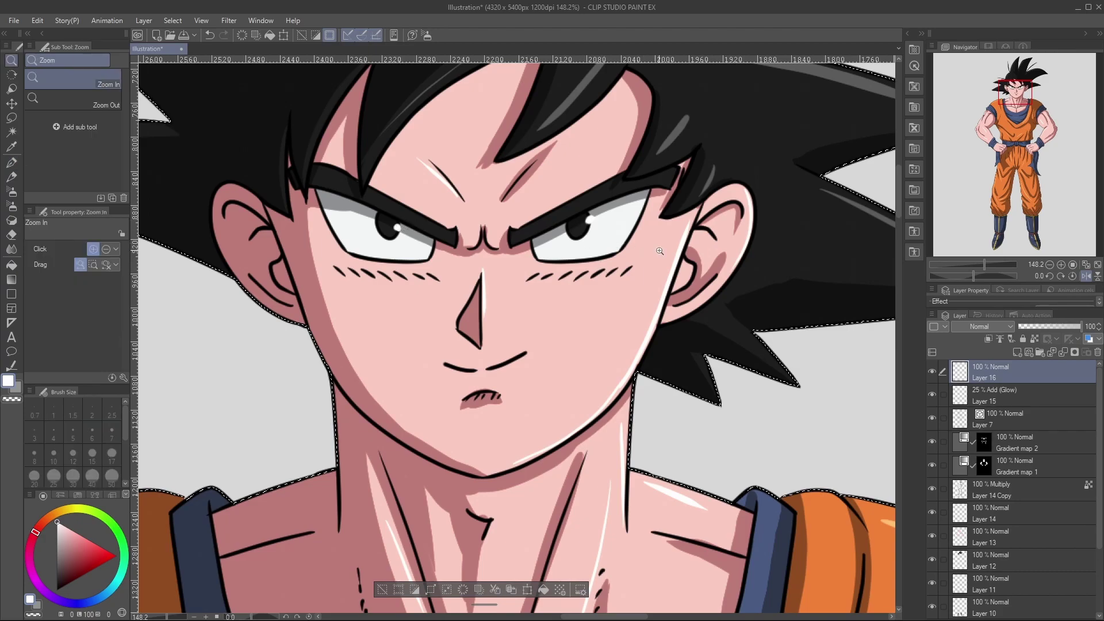
On the Add (Glow) layer, undo the last stroke and paint a white highlight down the hanging sash end with the G-pen at size 9.6.
{"action": "left_click_drag", "start_coordinate": [660, 251], "coordinate": [633, 259]}
{"action": "left_click_drag", "start_coordinate": [703, 266], "coordinate": [675, 287]}
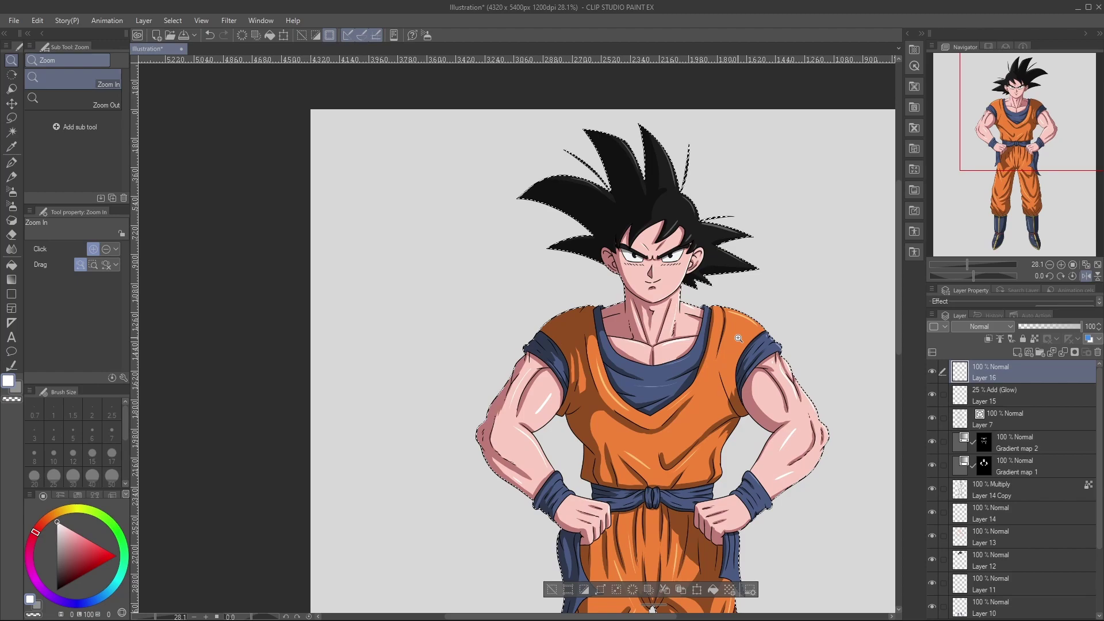
{"action": "left_click_drag", "start_coordinate": [743, 408], "coordinate": [713, 415]}
{"action": "left_click_drag", "start_coordinate": [774, 446], "coordinate": [796, 434]}
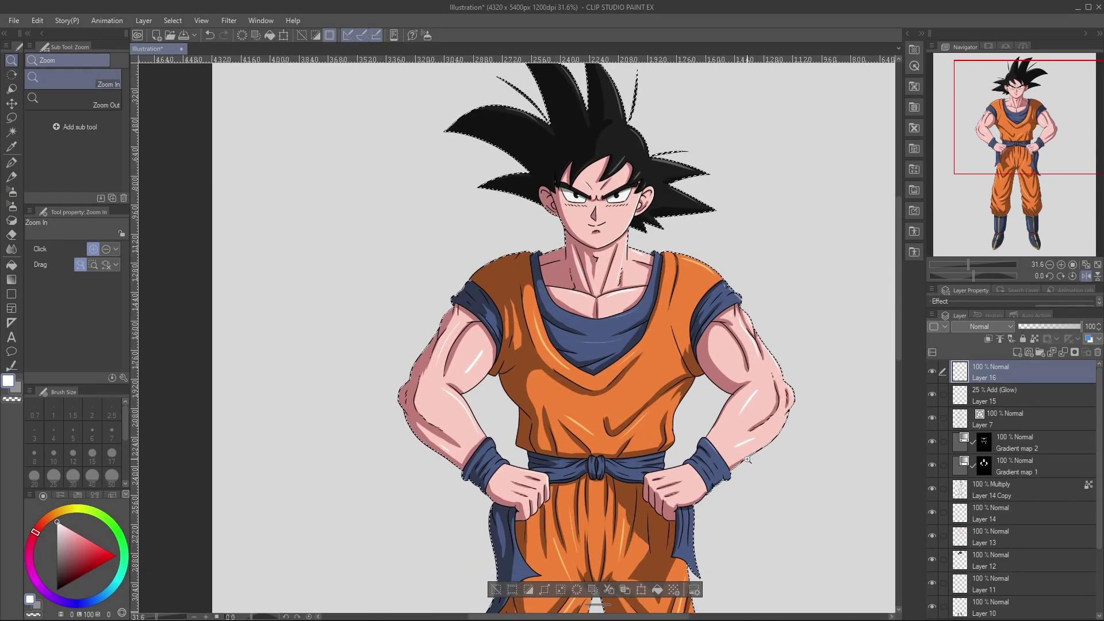
{"action": "scroll", "coordinate": [733, 491], "scroll_direction": "down", "scroll_amount": 2}
{"action": "scroll", "coordinate": [739, 497], "scroll_direction": "up", "scroll_amount": 3}
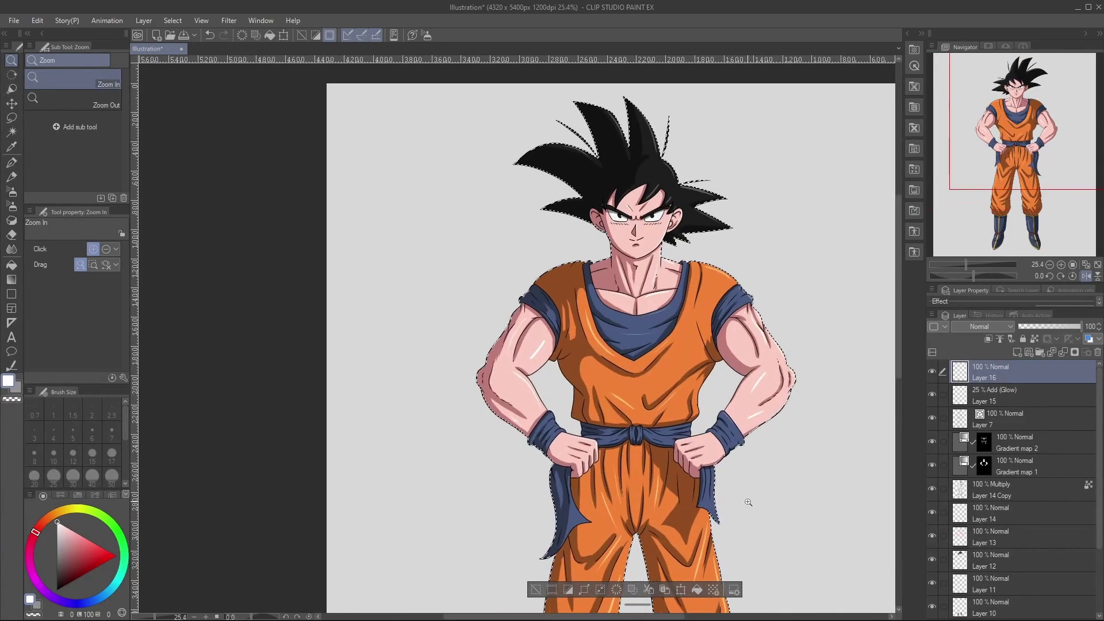
{"action": "left_click", "coordinate": [1019, 394]}
{"action": "scroll", "coordinate": [713, 500], "scroll_direction": "up", "scroll_amount": 3}
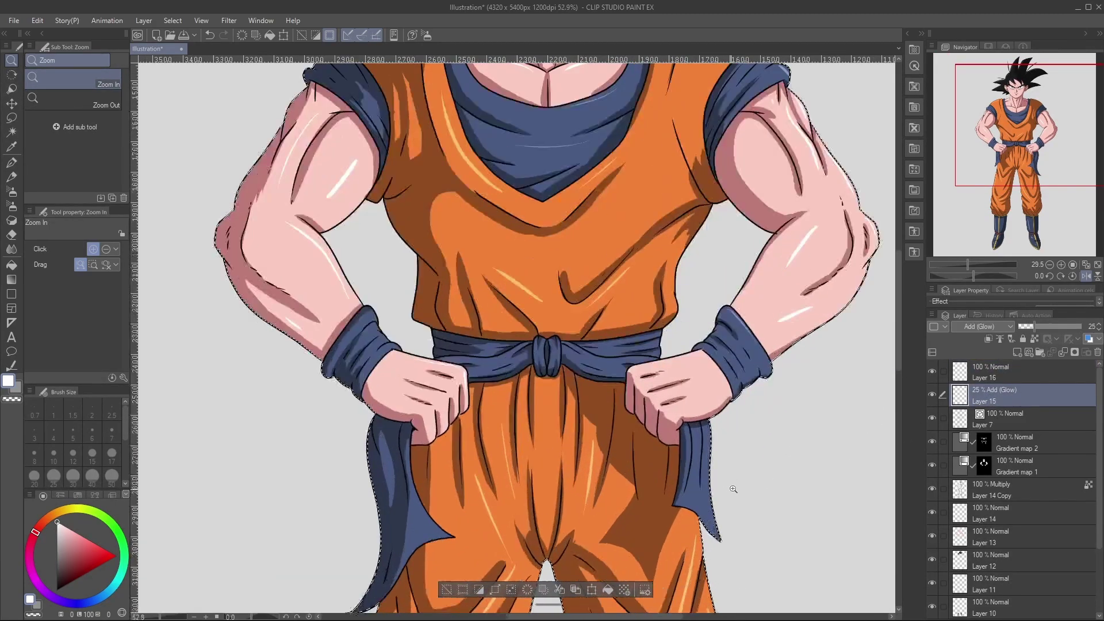
{"action": "key", "text": "p"}
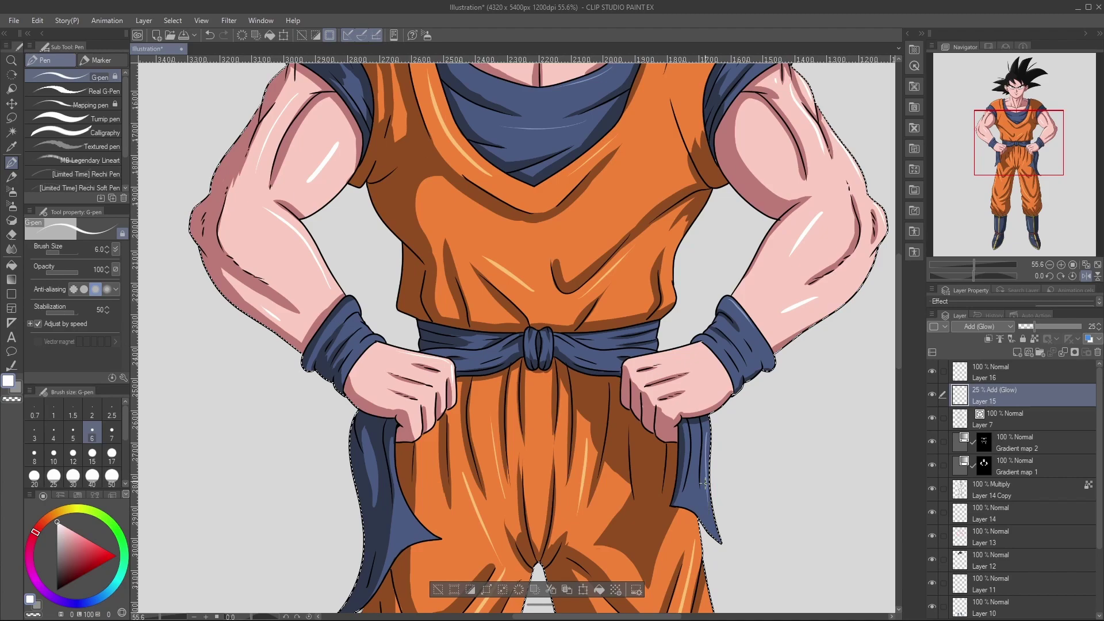
{"action": "key", "text": "ctrl+z"}
{"action": "key", "text": "bracketright"}
{"action": "left_click_drag", "start_coordinate": [707, 429], "coordinate": [706, 495]}
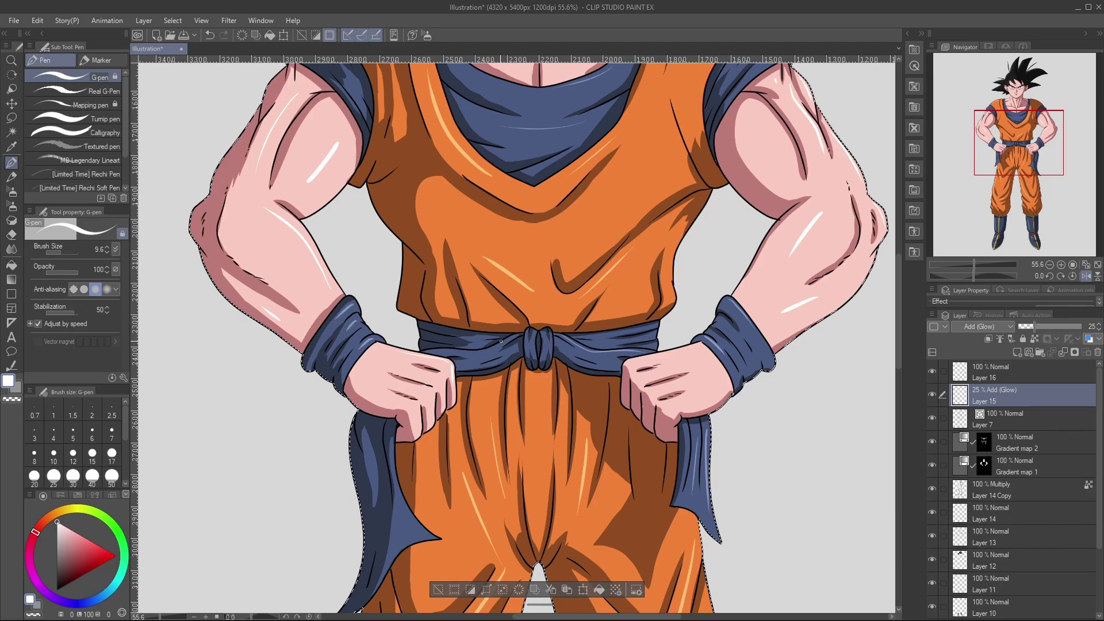
Clear the selection around the figure and save the illustration as Goku Base.
{"action": "key", "text": "ctrl+space"}
{"action": "left_click_drag", "start_coordinate": [679, 386], "coordinate": [483, 388]}
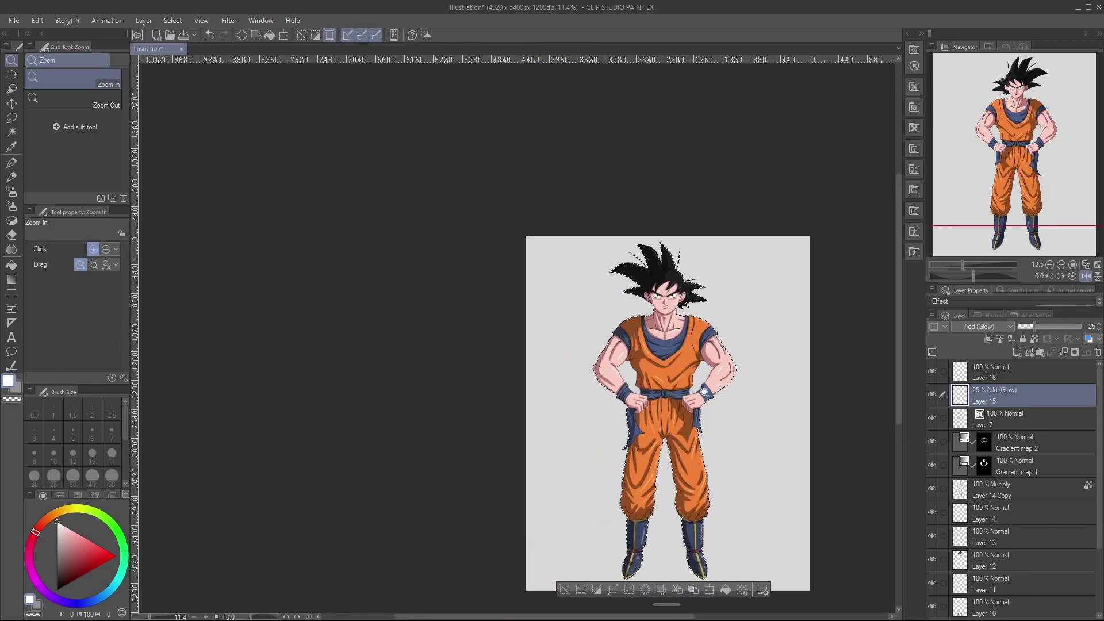
{"action": "left_click_drag", "start_coordinate": [677, 252], "coordinate": [744, 251]}
{"action": "key", "text": "ctrl+d"}
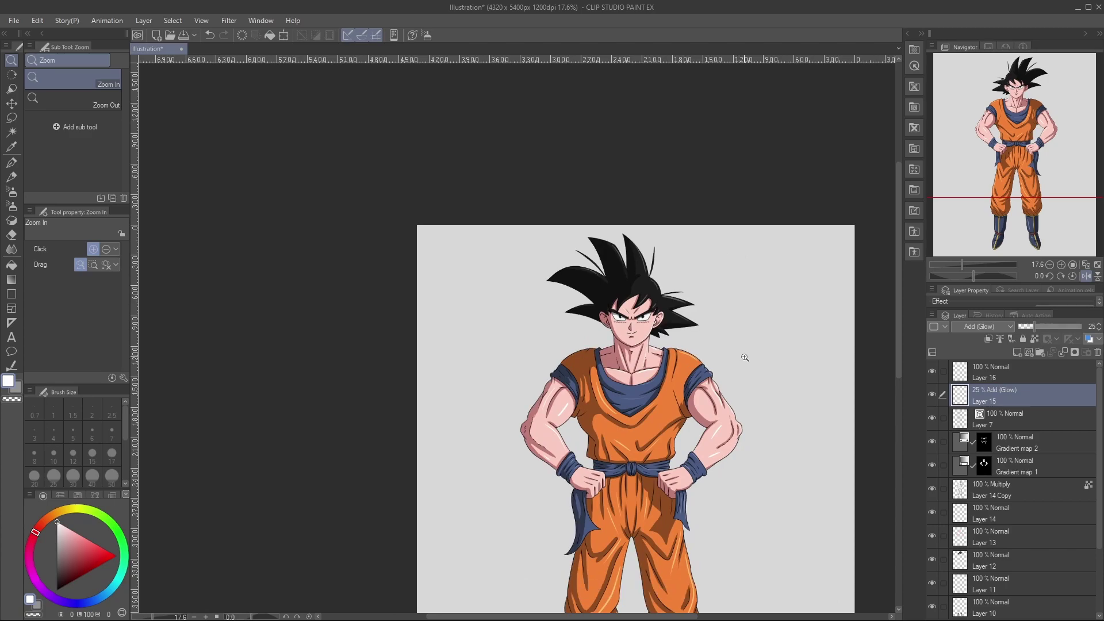
{"action": "key", "text": "alt"}
{"action": "key", "text": "alt+Tab"}
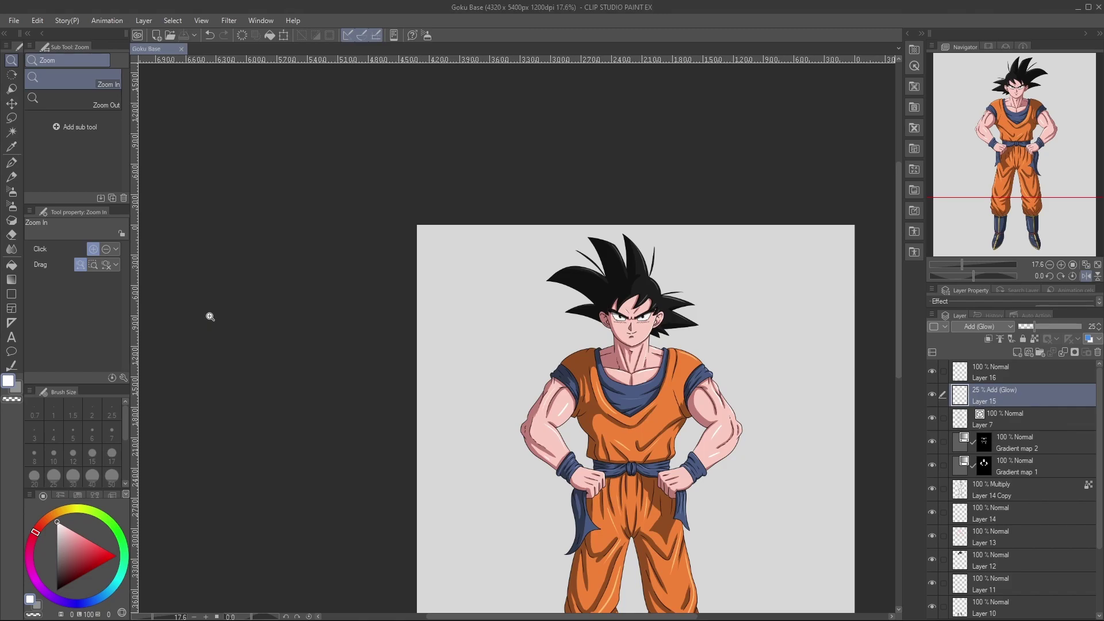
Create a new illustration canvas of 4320 x 5400 px at 1200 dpi.
{"action": "left_click_drag", "start_coordinate": [596, 616], "coordinate": [667, 616]}
{"action": "left_click_drag", "start_coordinate": [897, 343], "coordinate": [898, 367]}
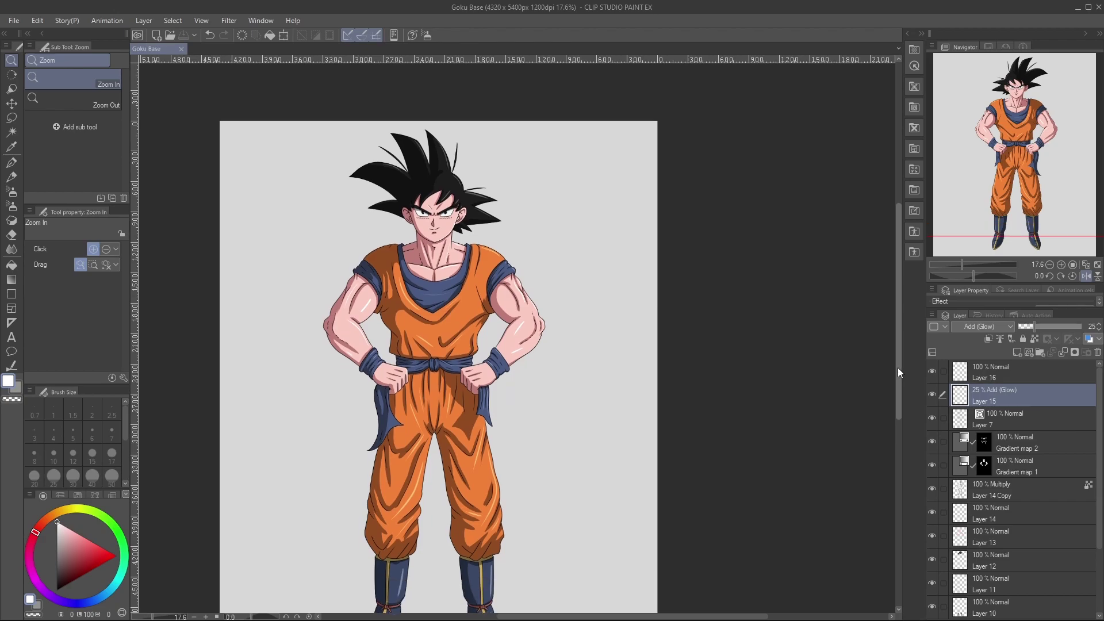
{"action": "left_click", "coordinate": [11, 21]}
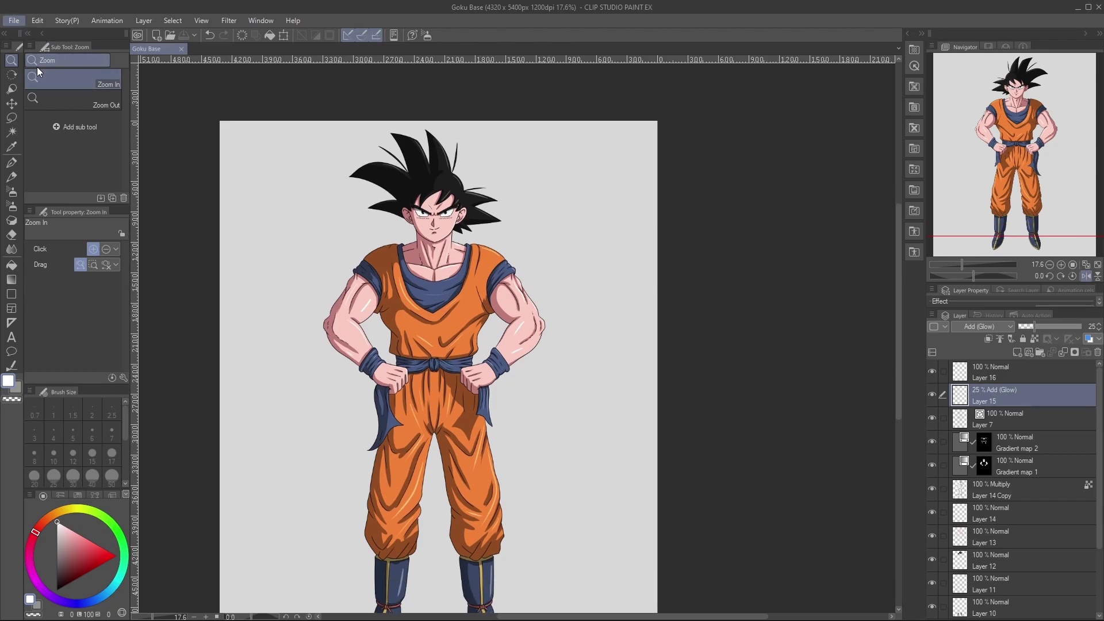
{"action": "left_click", "coordinate": [45, 33]}
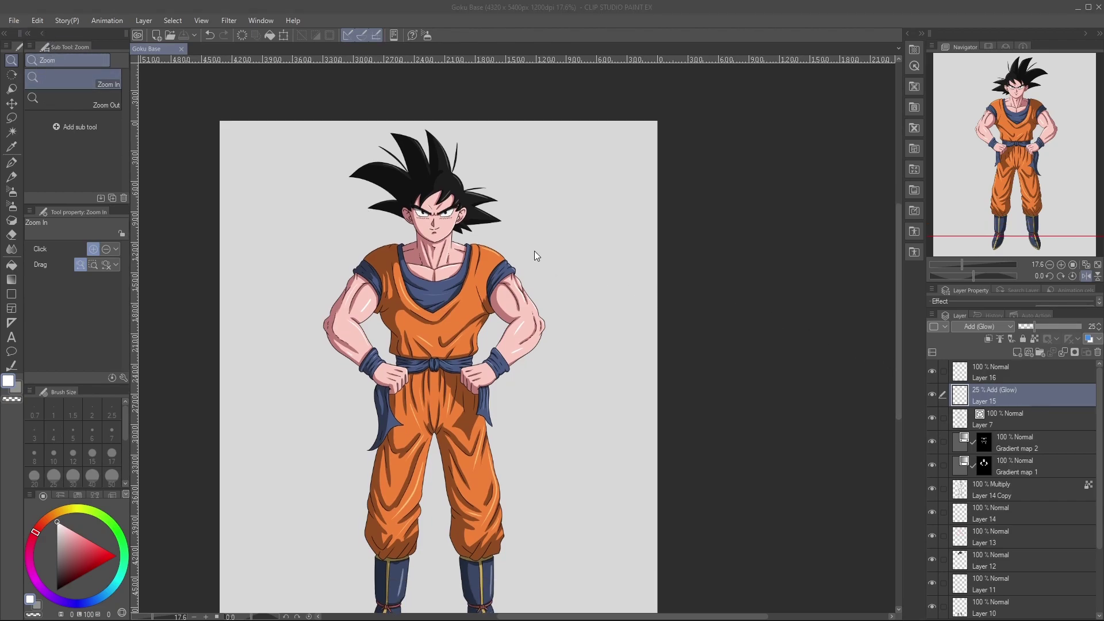
{"action": "left_click", "coordinate": [564, 107]}
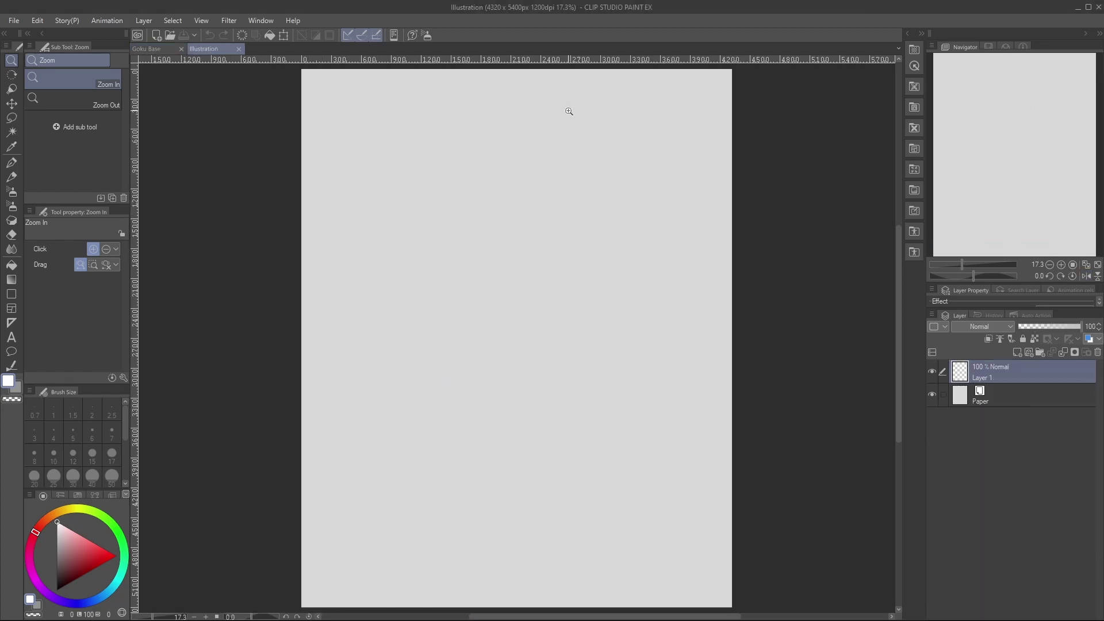
Show the Draft lines folder in Goku Base and copy the layers from Layer 16 down to Layer 8 into the new canvas.
{"action": "left_click", "coordinate": [161, 46]}
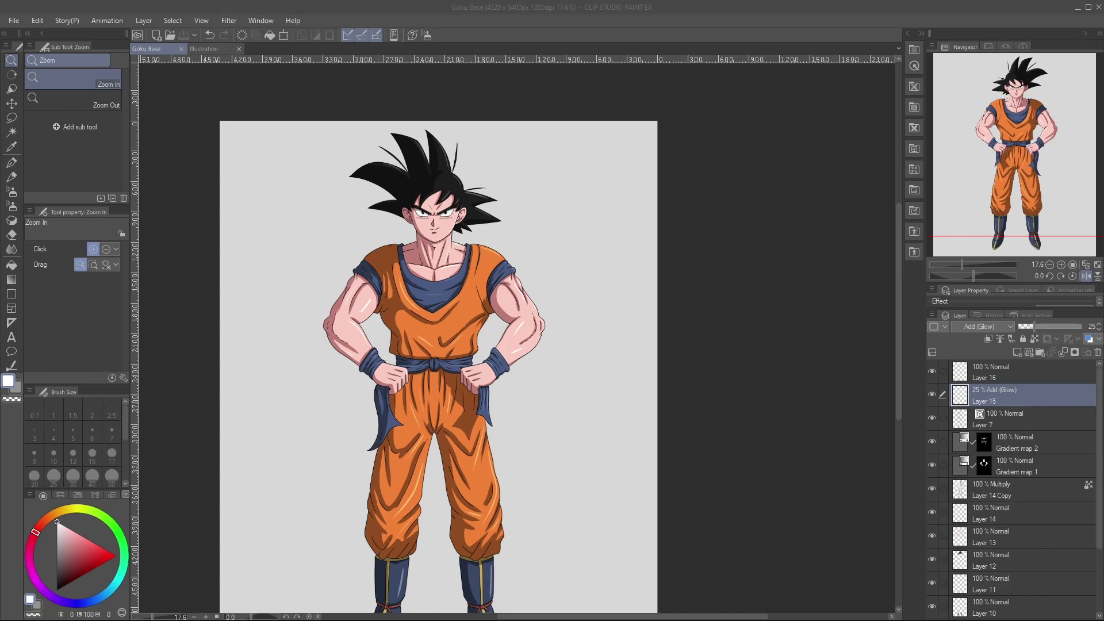
{"action": "left_click", "coordinate": [1061, 382]}
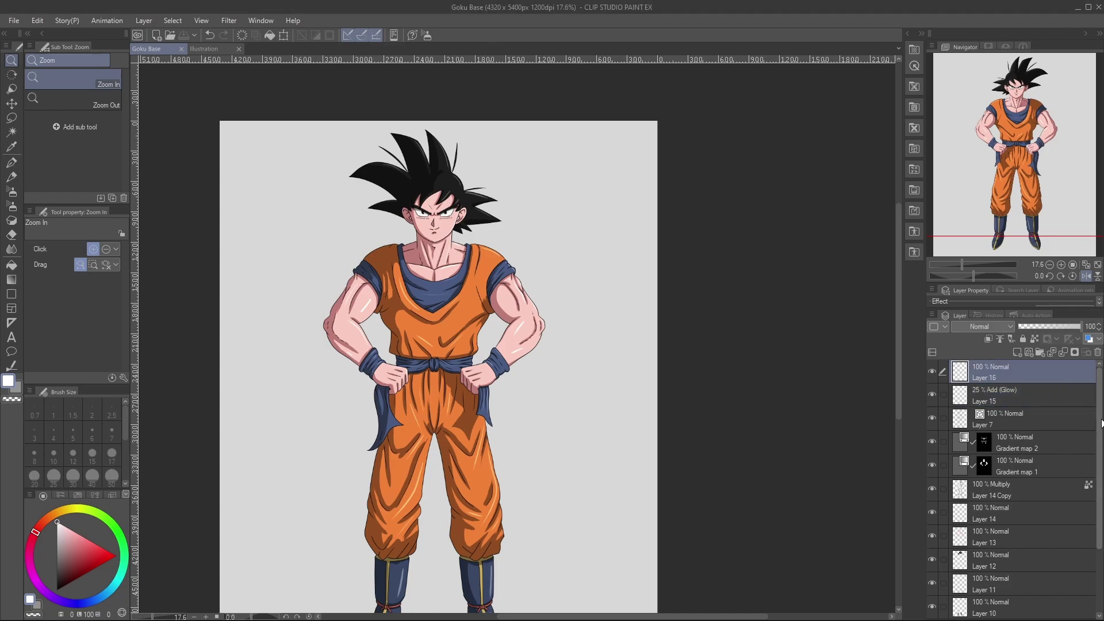
{"action": "scroll", "coordinate": [1065, 450], "scroll_direction": "down", "scroll_amount": 3}
{"action": "left_click", "coordinate": [933, 584]}
{"action": "left_click", "coordinate": [1013, 582], "text": "shift"}
{"action": "key", "text": "i"}
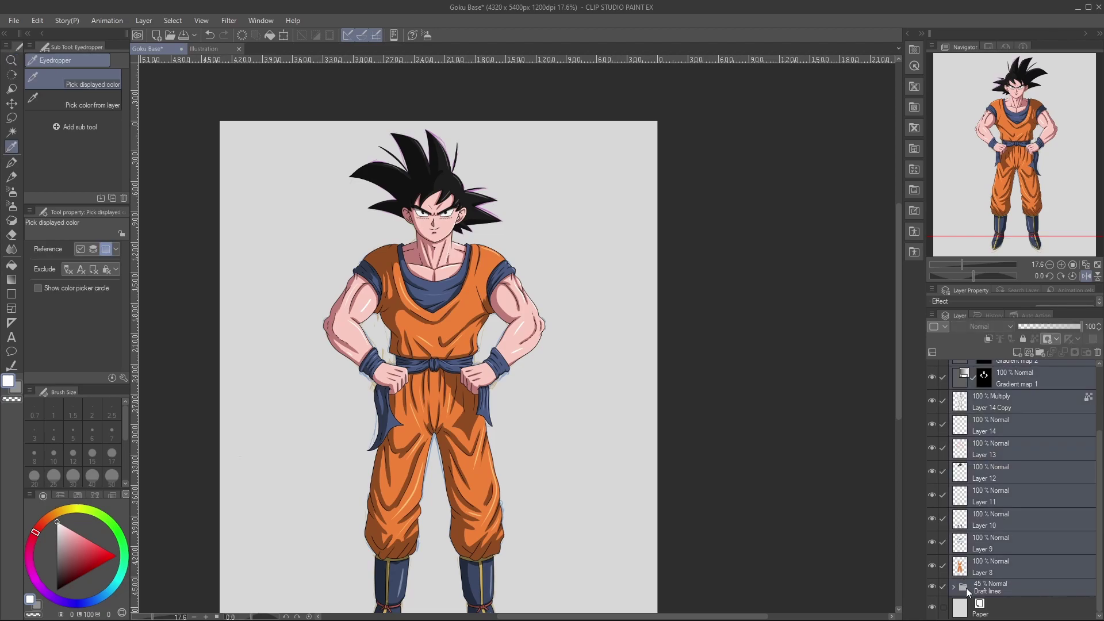
{"action": "left_click", "coordinate": [1016, 567], "text": "shift"}
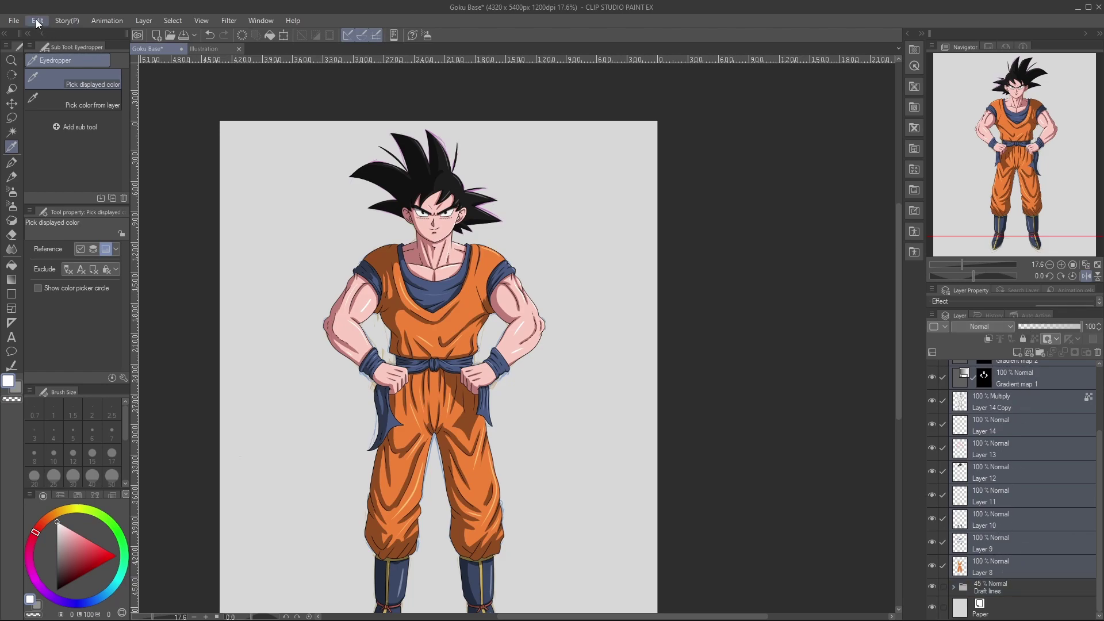
{"action": "left_click", "coordinate": [221, 48]}
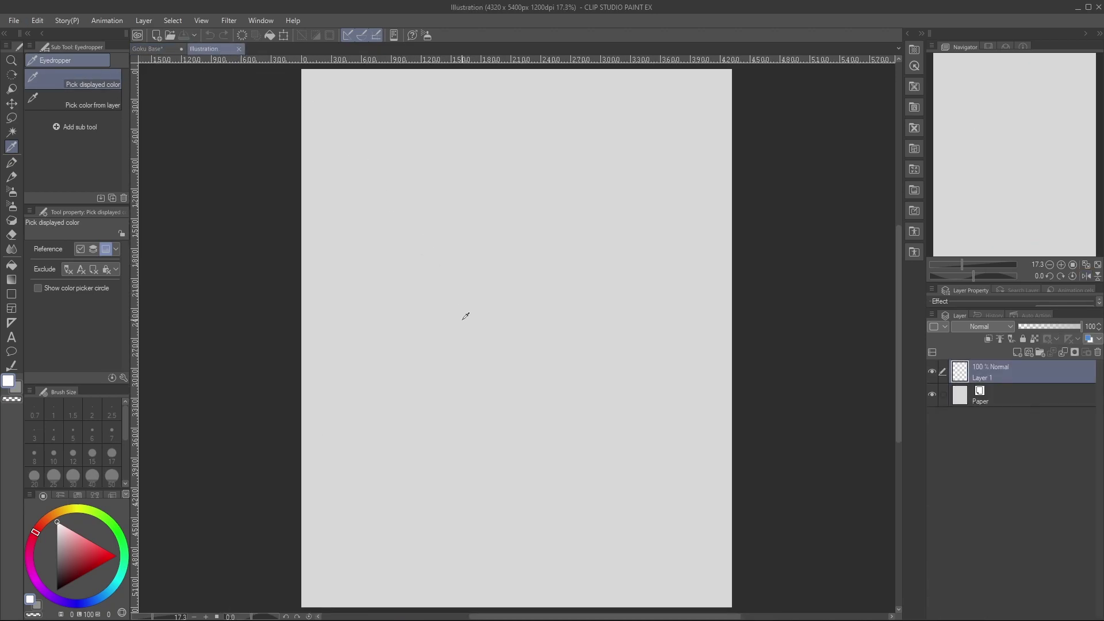
{"action": "key", "text": "ctrl+v"}
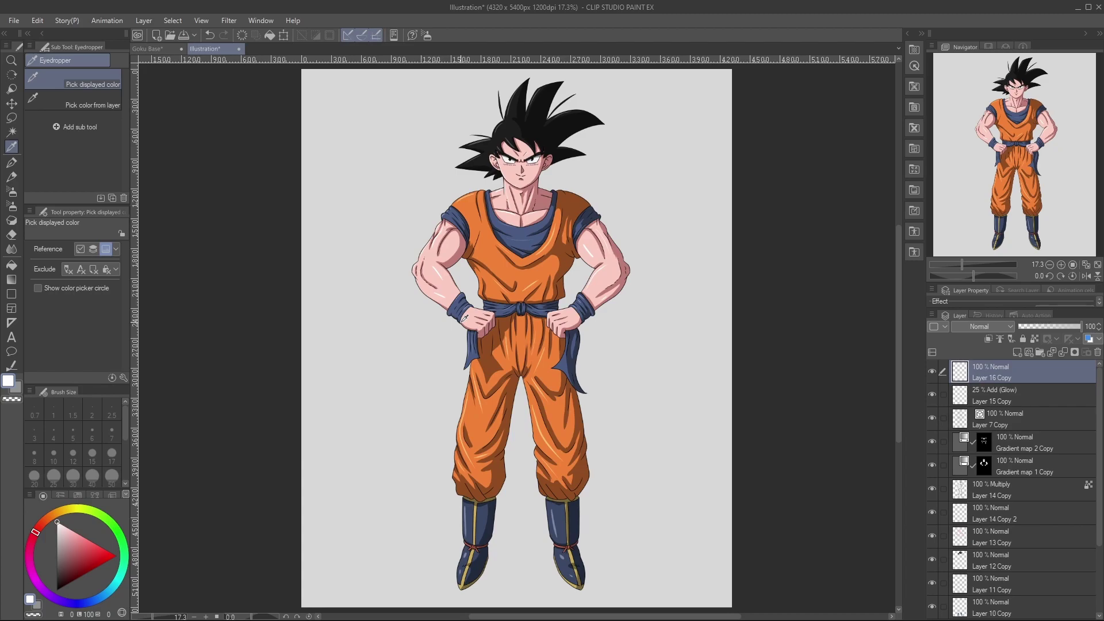
Return to Goku Base, turn off the horizontal flip of the canvas view and hide the Draft lines folder.
{"action": "left_click", "coordinate": [151, 48]}
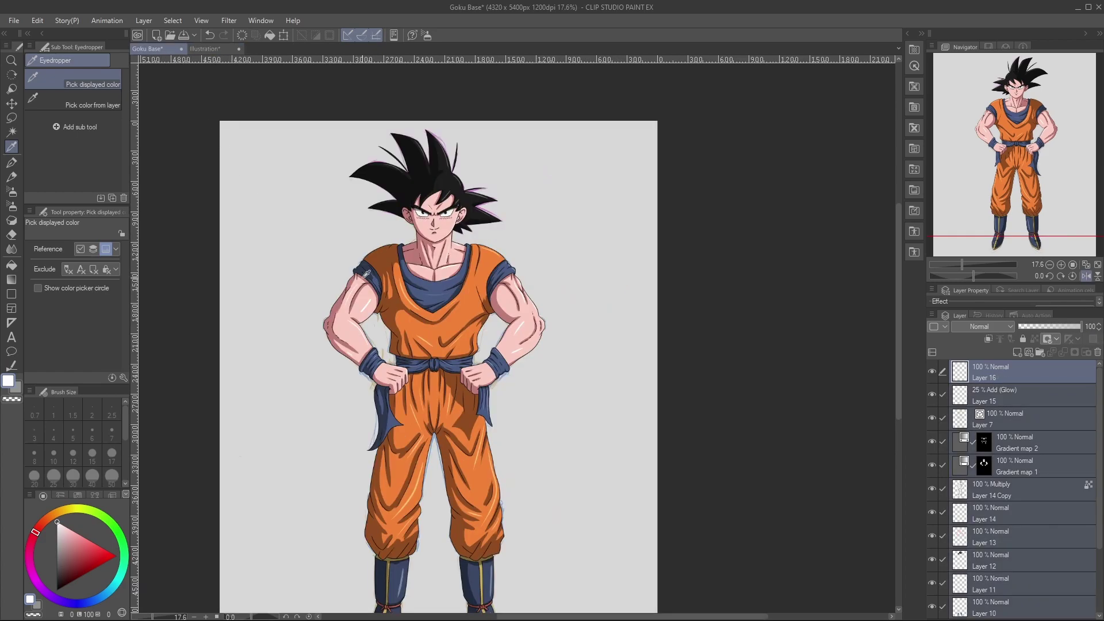
{"action": "left_click", "coordinate": [1042, 374]}
{"action": "left_click", "coordinate": [1087, 278]}
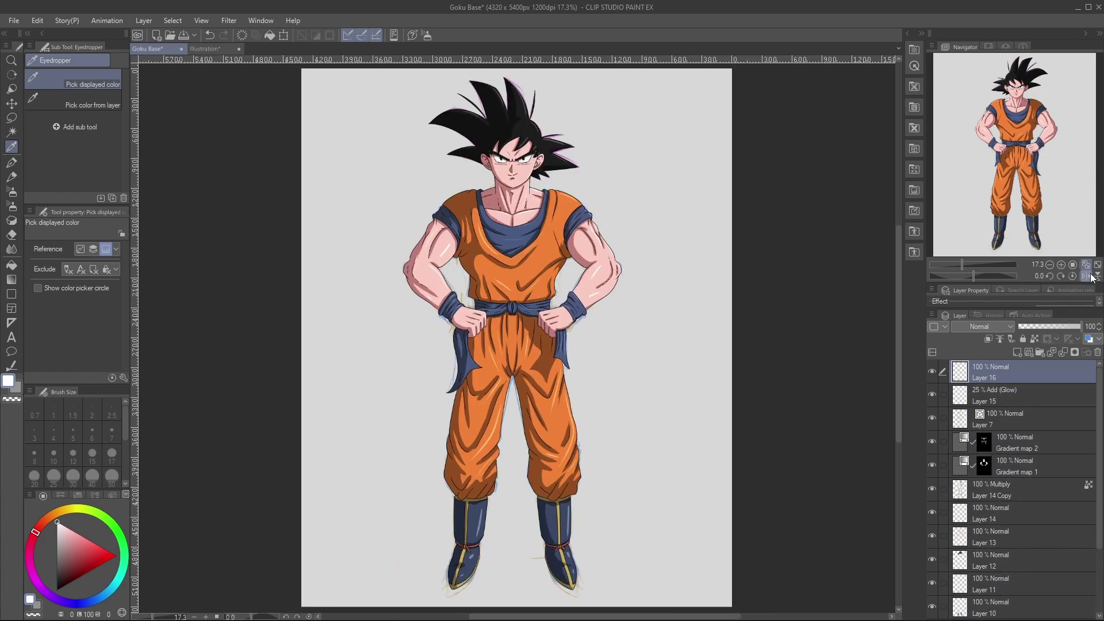
{"action": "left_click", "coordinate": [1086, 277]}
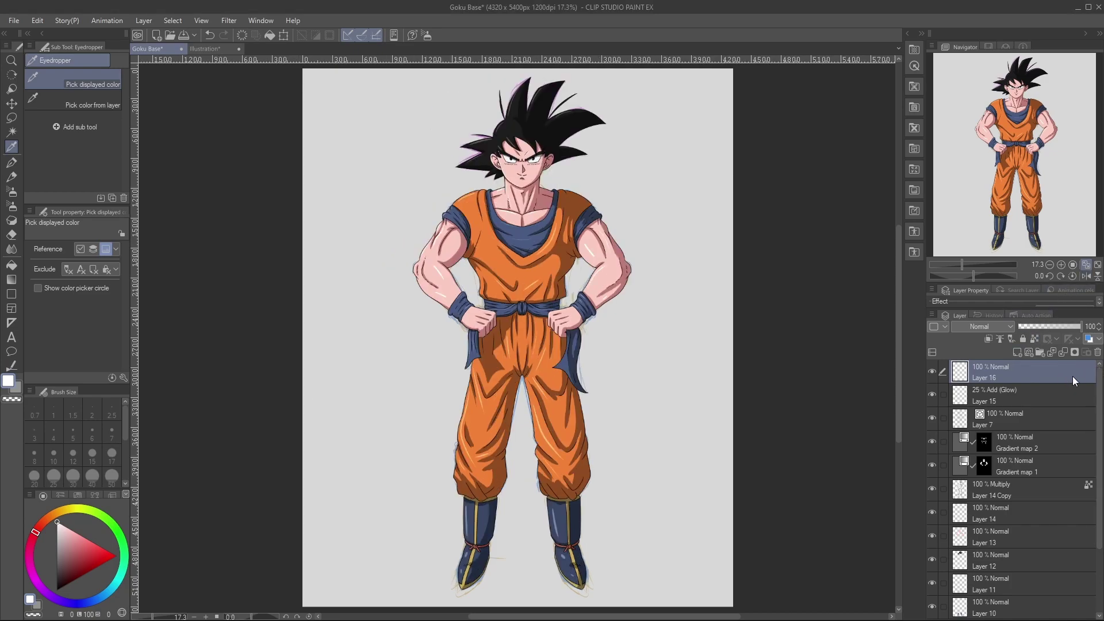
{"action": "left_click_drag", "start_coordinate": [1099, 384], "coordinate": [1103, 473]}
{"action": "left_click", "coordinate": [932, 587]}
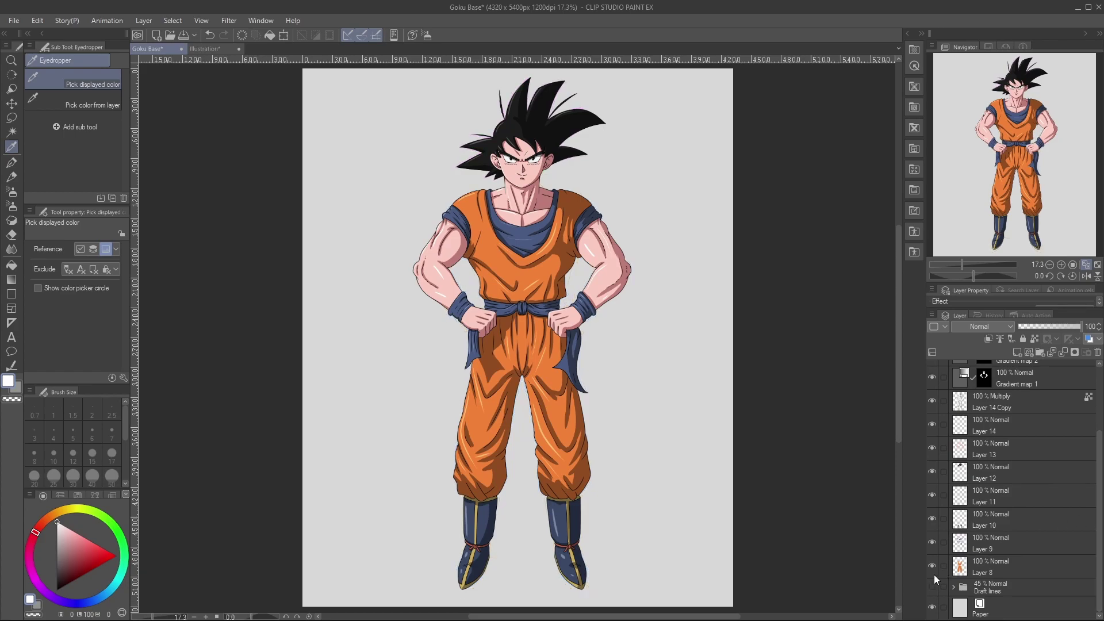
{"action": "left_click", "coordinate": [988, 47]}
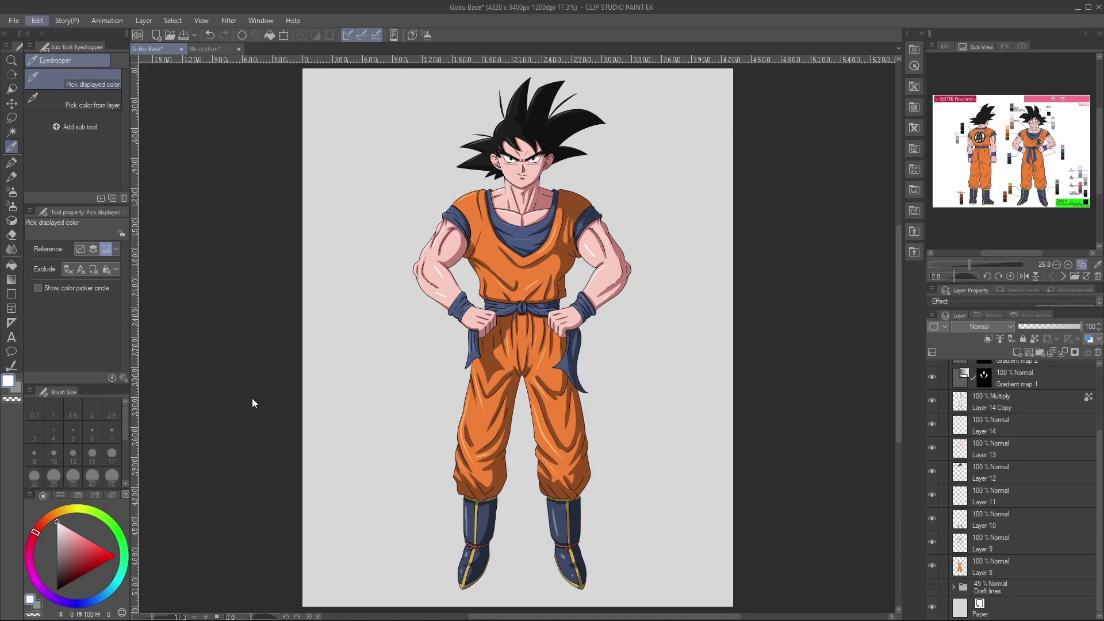
{"action": "key", "text": "ctrl+t"}
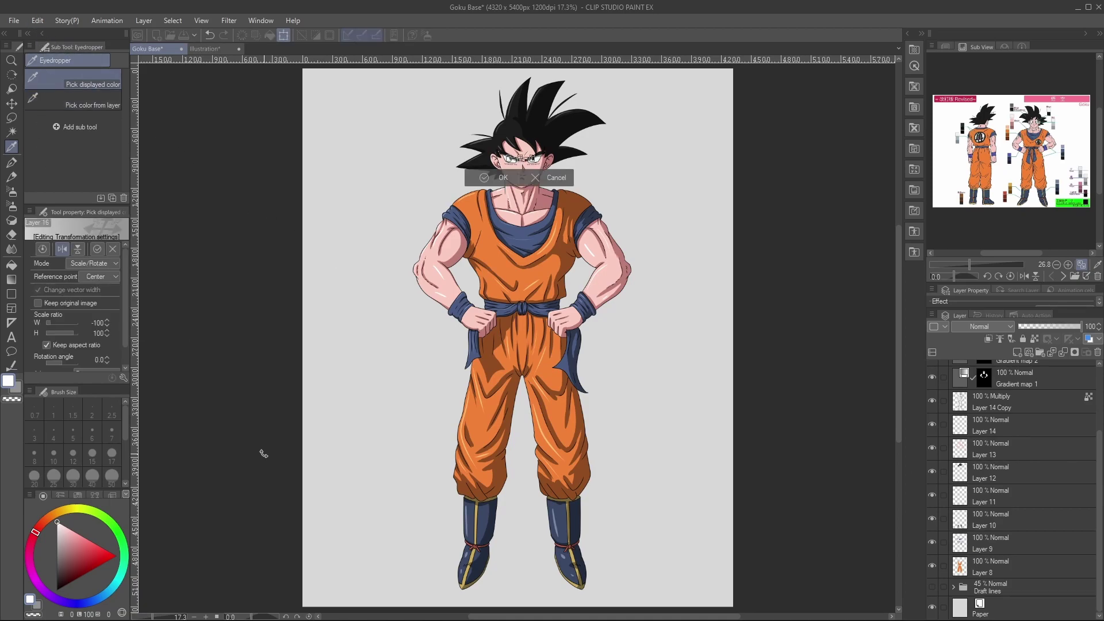
{"action": "left_click", "coordinate": [532, 178]}
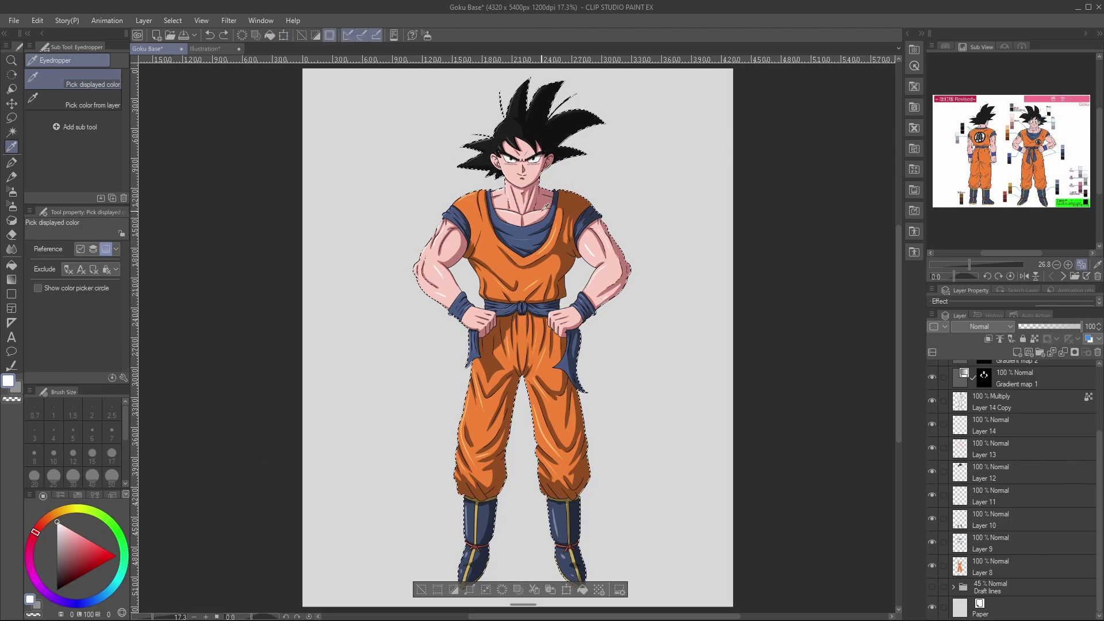
{"action": "key", "text": "ctrl+d"}
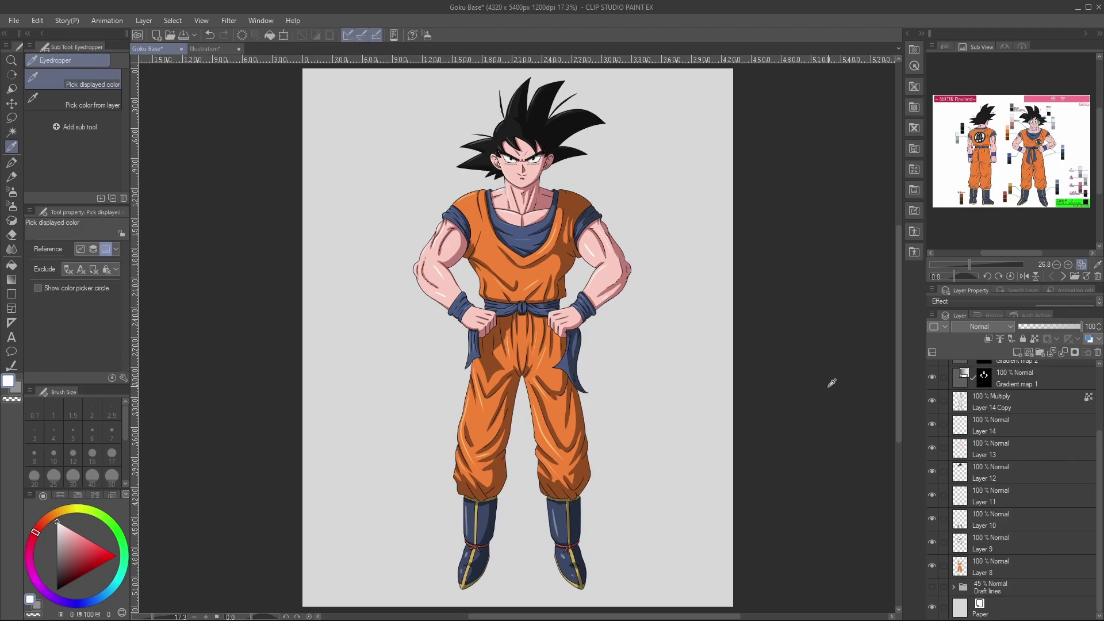
Flip the figure's layers horizontally together with the Draft lines folder and move the mirrored figure back to the canvas centre.
{"action": "left_click", "coordinate": [1055, 450]}
{"action": "left_click_drag", "start_coordinate": [1098, 452], "coordinate": [1100, 478]}
{"action": "left_click", "coordinate": [1061, 372]}
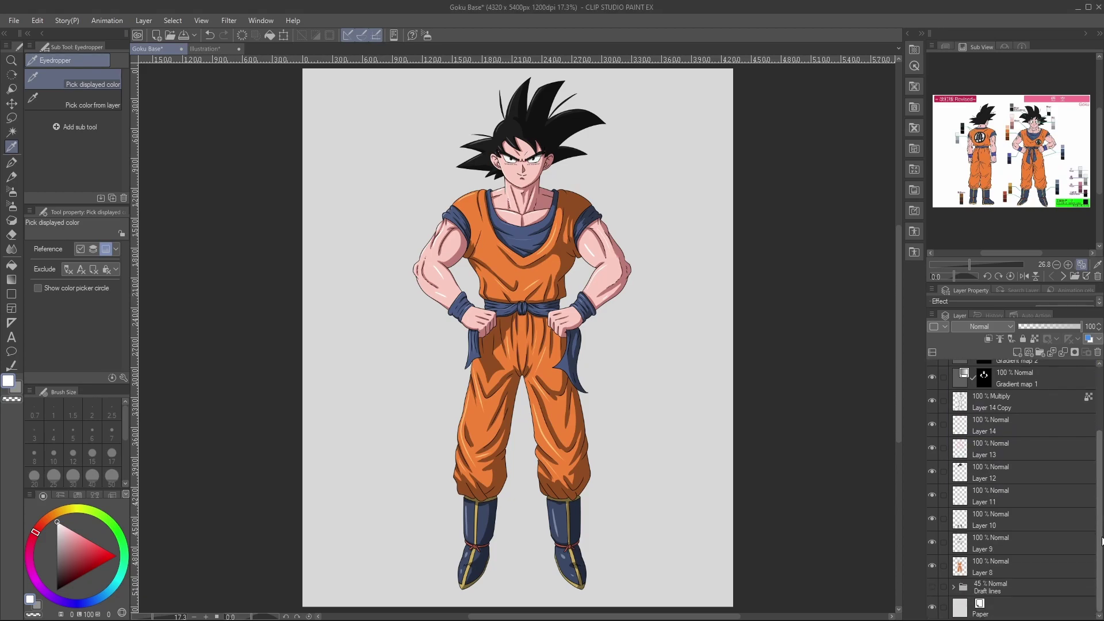
{"action": "left_click", "coordinate": [1035, 563], "text": "shift"}
{"action": "left_click", "coordinate": [1012, 585], "text": "shift"}
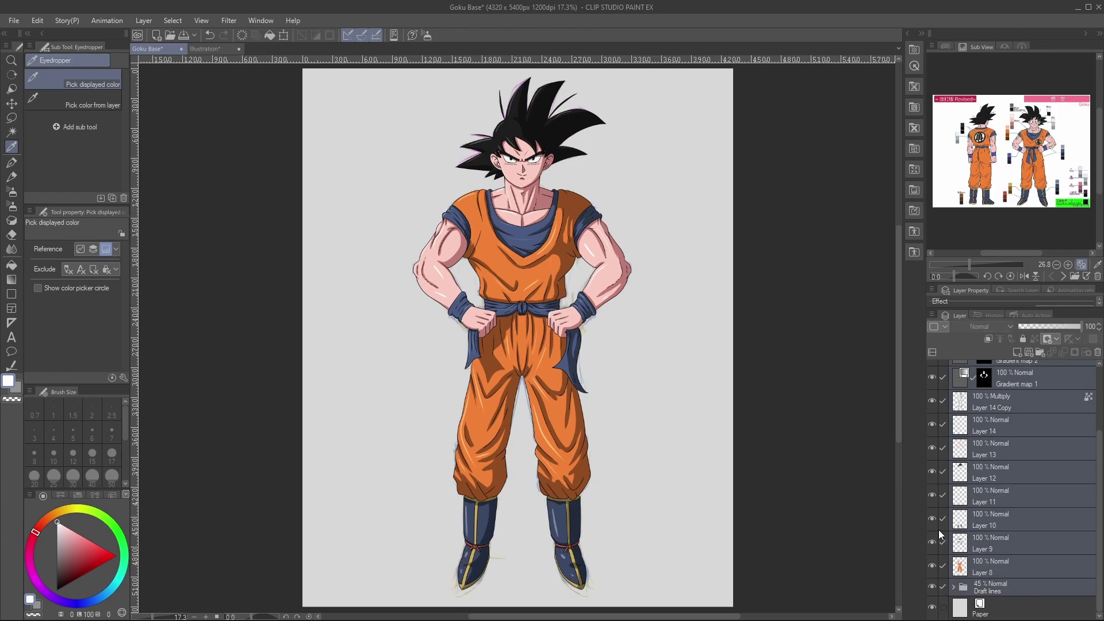
{"action": "left_click", "coordinate": [38, 20]}
{"action": "left_click", "coordinate": [269, 435]}
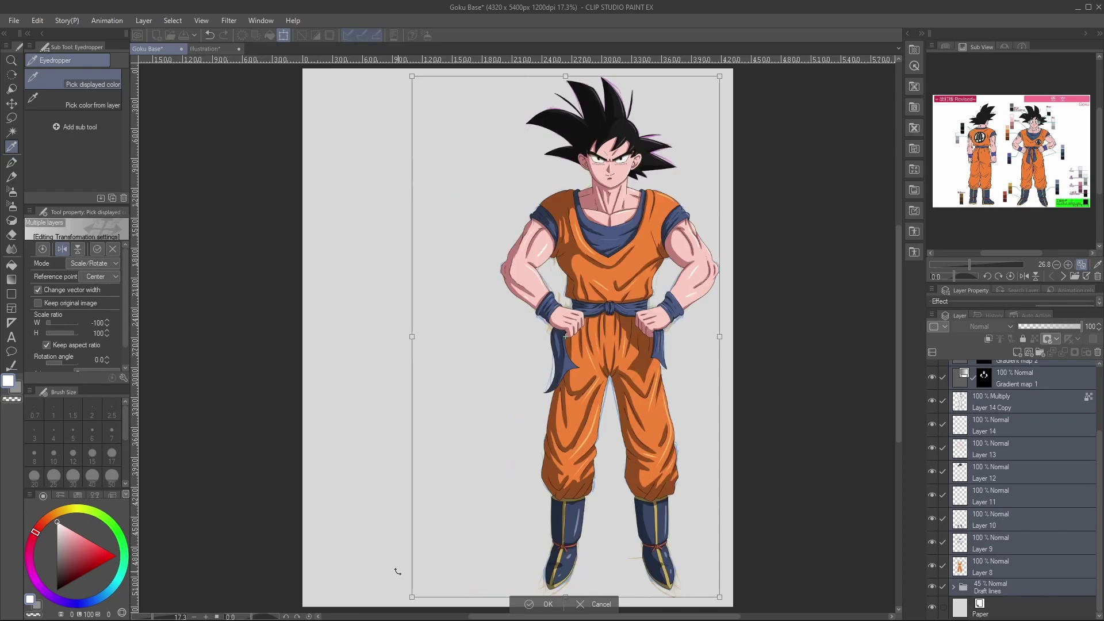
{"action": "left_click_drag", "start_coordinate": [685, 412], "coordinate": [597, 411]}
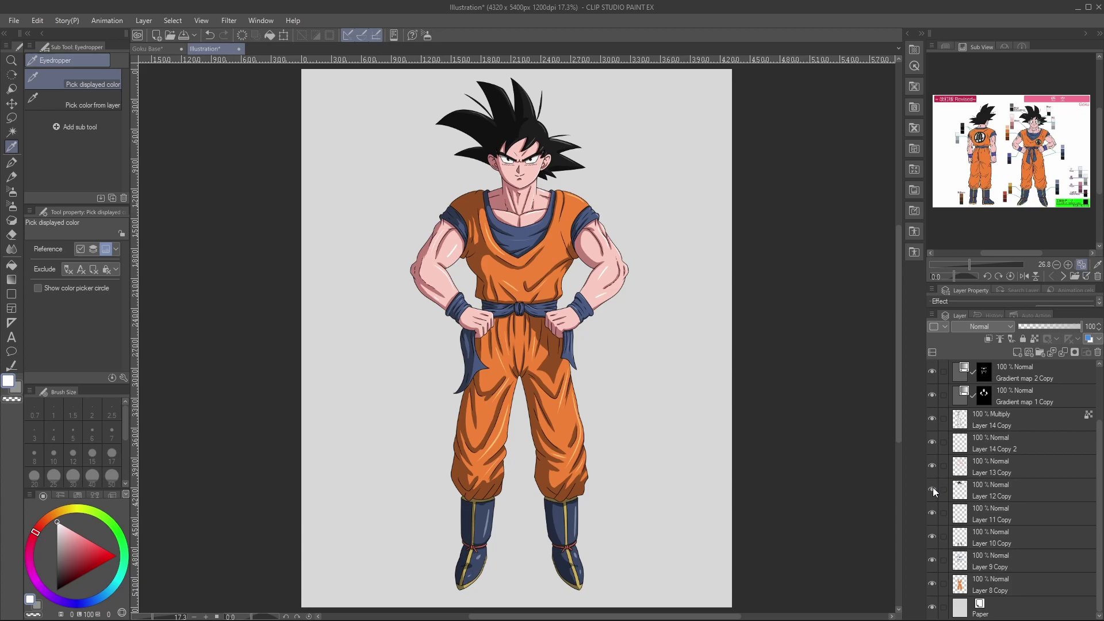
Hide the black hair fill on Layer 12 Copy in the new illustration and toggle Layer 14 Copy to check its shading.
{"action": "left_click", "coordinate": [932, 488]}
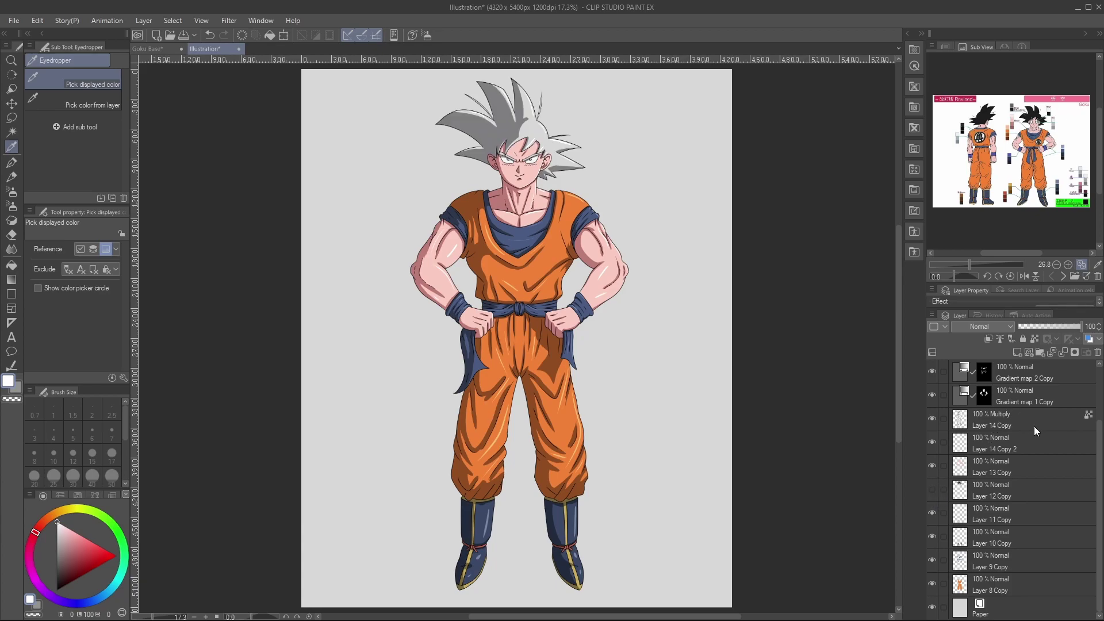
{"action": "scroll", "coordinate": [1095, 463], "scroll_direction": "up", "scroll_amount": 2}
{"action": "left_click", "coordinate": [977, 455]}
{"action": "left_click", "coordinate": [932, 455]}
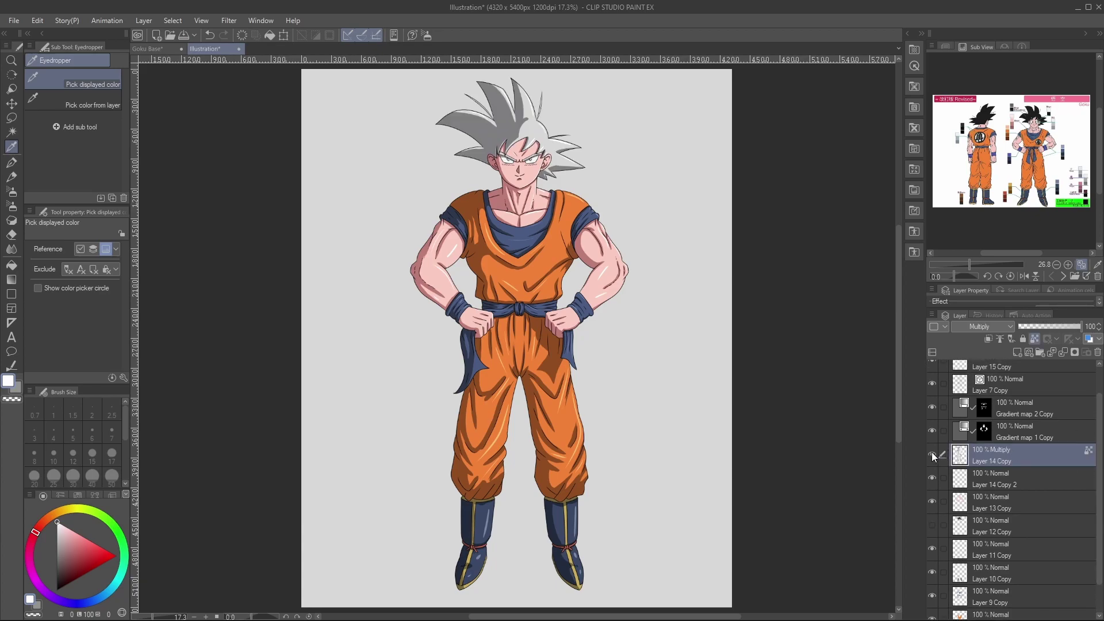
{"action": "left_click", "coordinate": [932, 455]}
Make Layer 7 Copy active and auto-select the hair area using the referred layers.
{"action": "key", "text": "w"}
{"action": "scroll", "coordinate": [1093, 448], "scroll_direction": "up", "scroll_amount": 2}
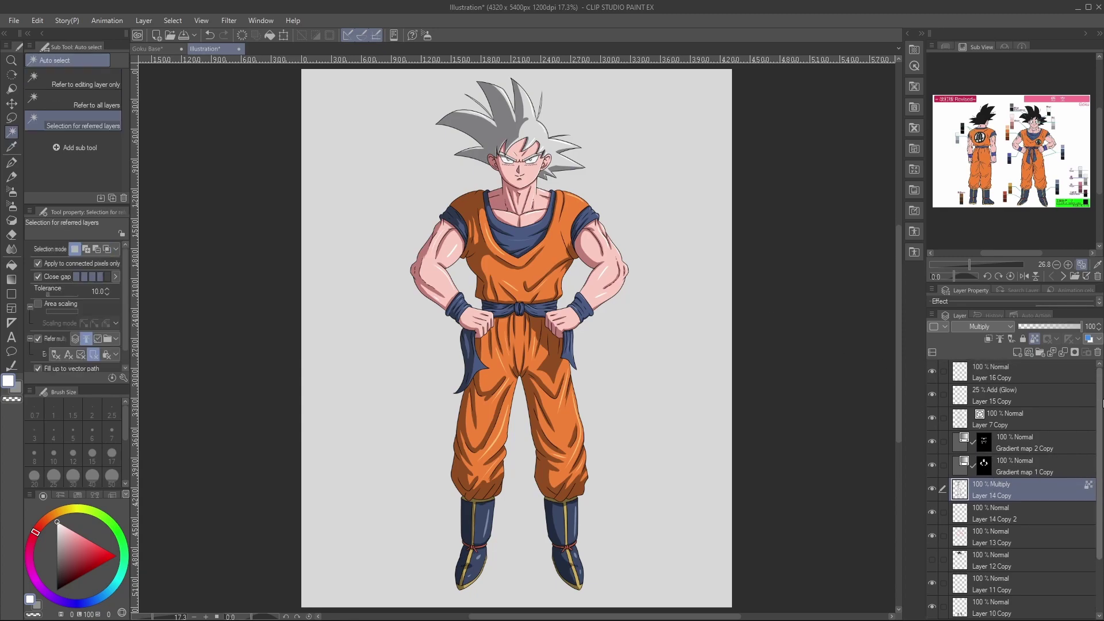
{"action": "left_click", "coordinate": [1035, 418]}
{"action": "left_click", "coordinate": [530, 127]}
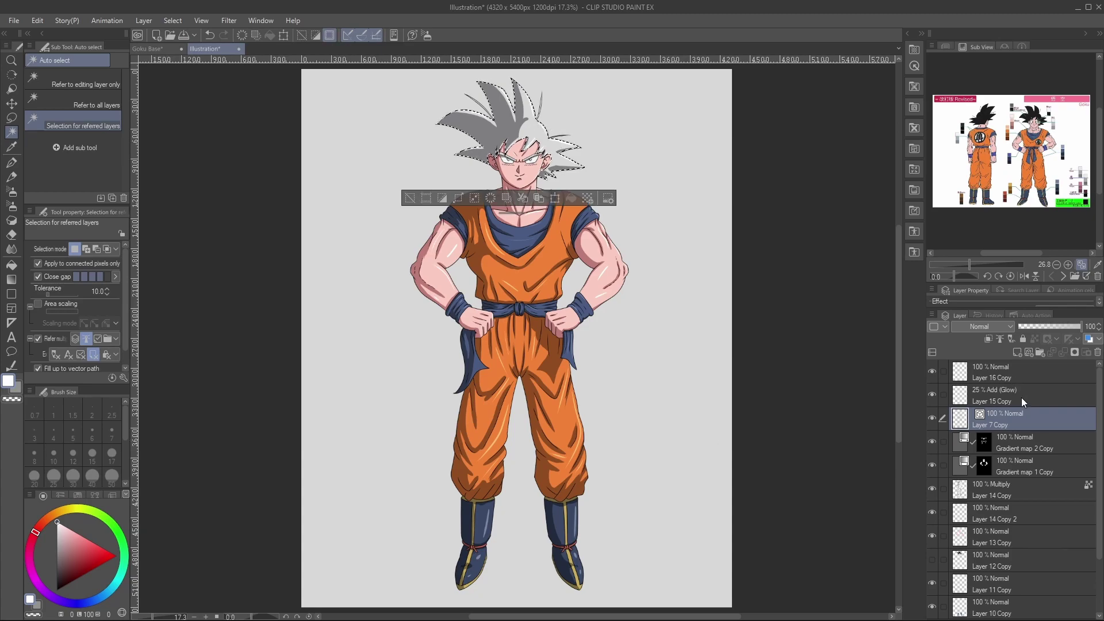
Set Layer 14 Copy to Normal blending and erase its hair shading with the Vector eraser at size 236.5.
{"action": "left_click", "coordinate": [1028, 487]}
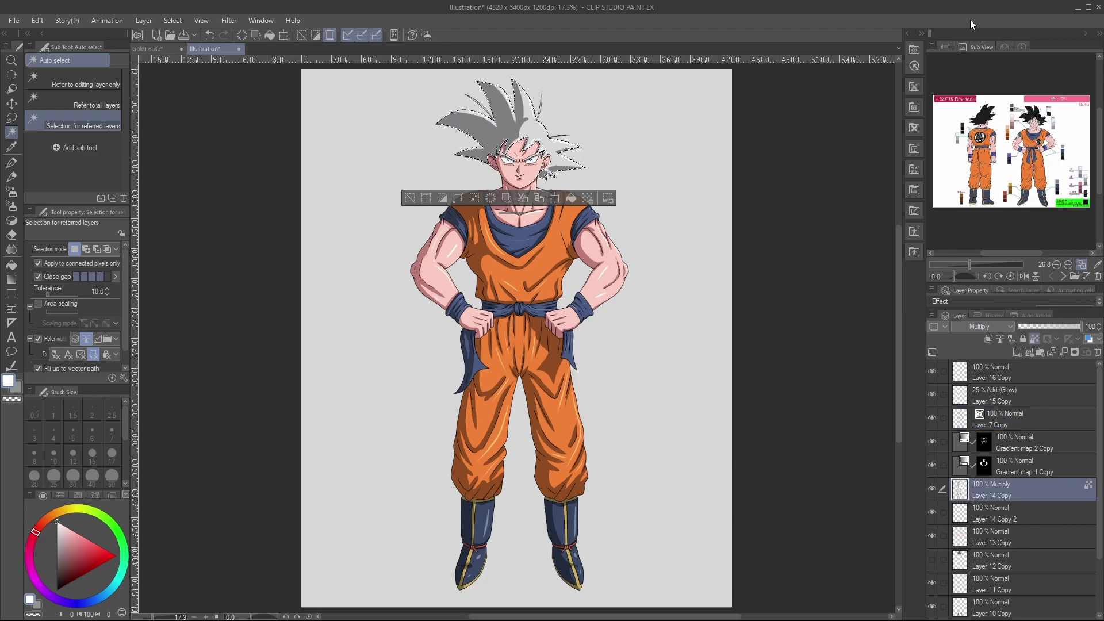
{"action": "key", "text": "ctrl+z"}
{"action": "key", "text": "p"}
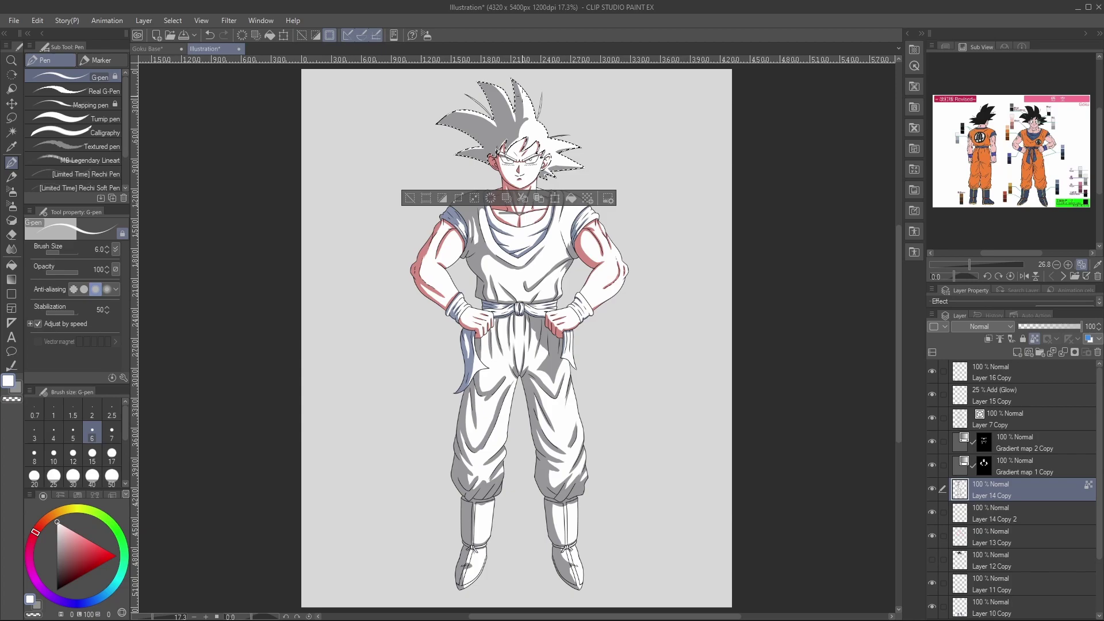
{"action": "left_click_drag", "start_coordinate": [522, 95], "coordinate": [535, 84], "text": "ctrl+alt"}
{"action": "key", "text": "i"}
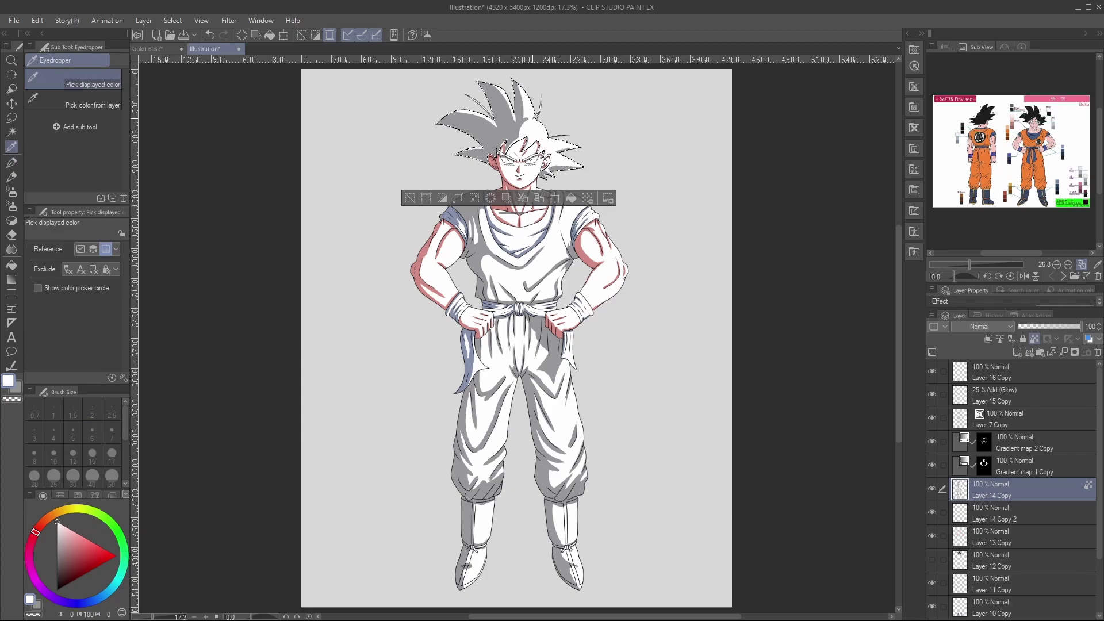
{"action": "key", "text": "e"}
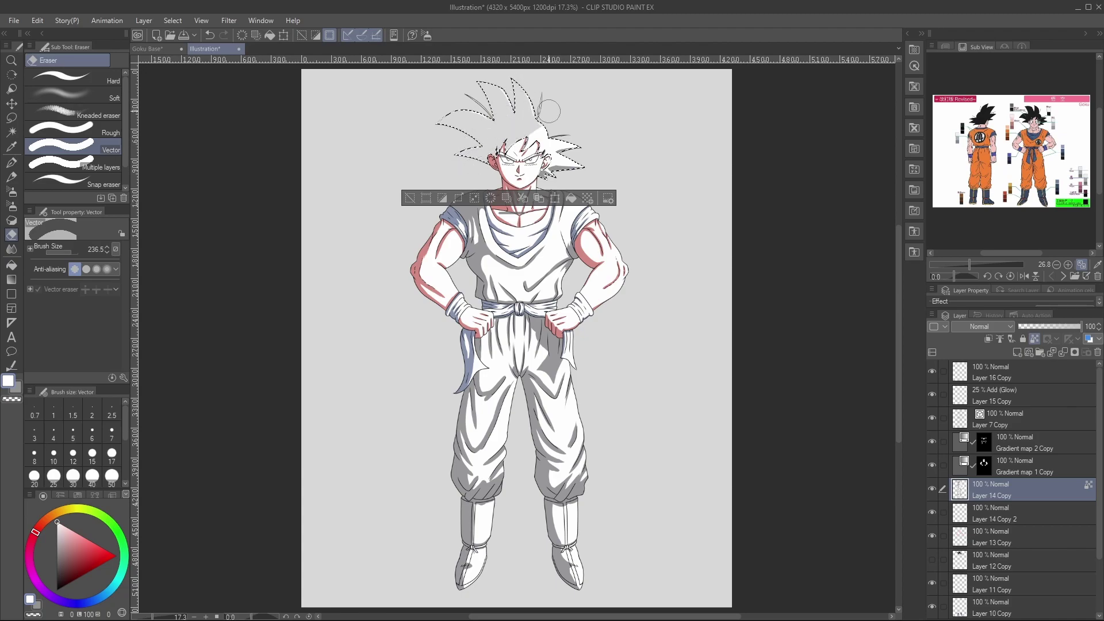
{"action": "scroll", "coordinate": [548, 110], "scroll_direction": "up", "scroll_amount": 5}
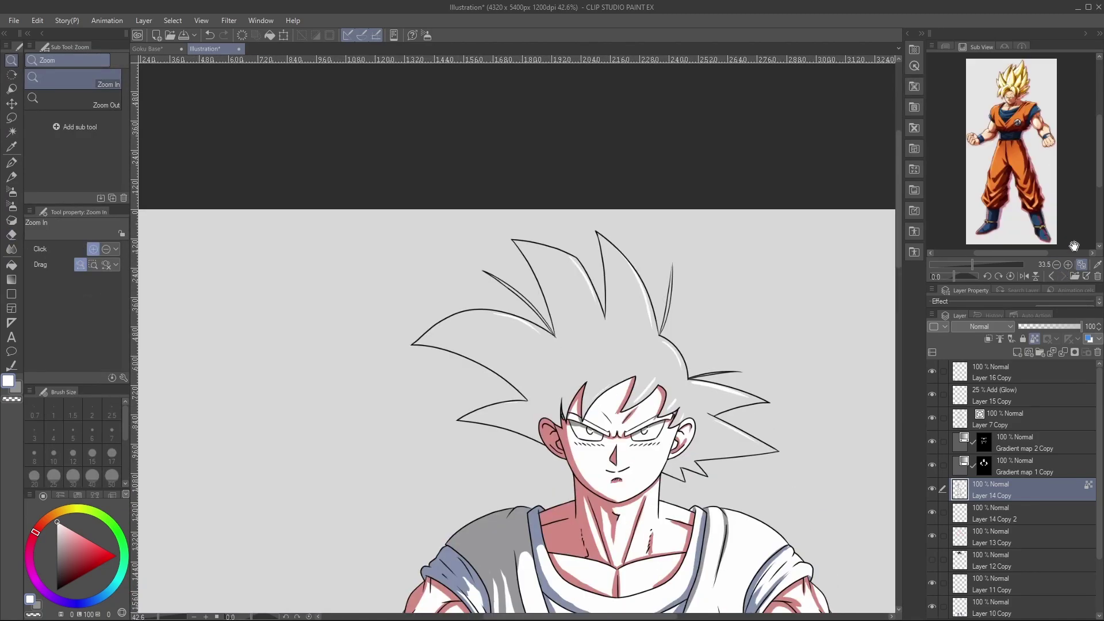
Zoom the Super Saiyan reference image in on the head and chest.
{"action": "scroll", "coordinate": [1066, 223], "scroll_direction": "up", "scroll_amount": 2}
{"action": "scroll", "coordinate": [804, 365], "scroll_direction": "down", "scroll_amount": 1}
{"action": "left_click_drag", "start_coordinate": [800, 310], "coordinate": [690, 310]}
Move the figure's layers from Layer 16 Copy to Layer 8 Copy slightly down towards the canvas's lower edge.
{"action": "left_click", "coordinate": [1045, 374]}
{"action": "scroll", "coordinate": [1045, 437], "scroll_direction": "down", "scroll_amount": 2}
{"action": "left_click", "coordinate": [1024, 583], "text": "shift"}
{"action": "key", "text": "ctrl+t"}
{"action": "scroll", "coordinate": [804, 459], "scroll_direction": "down", "scroll_amount": 1}
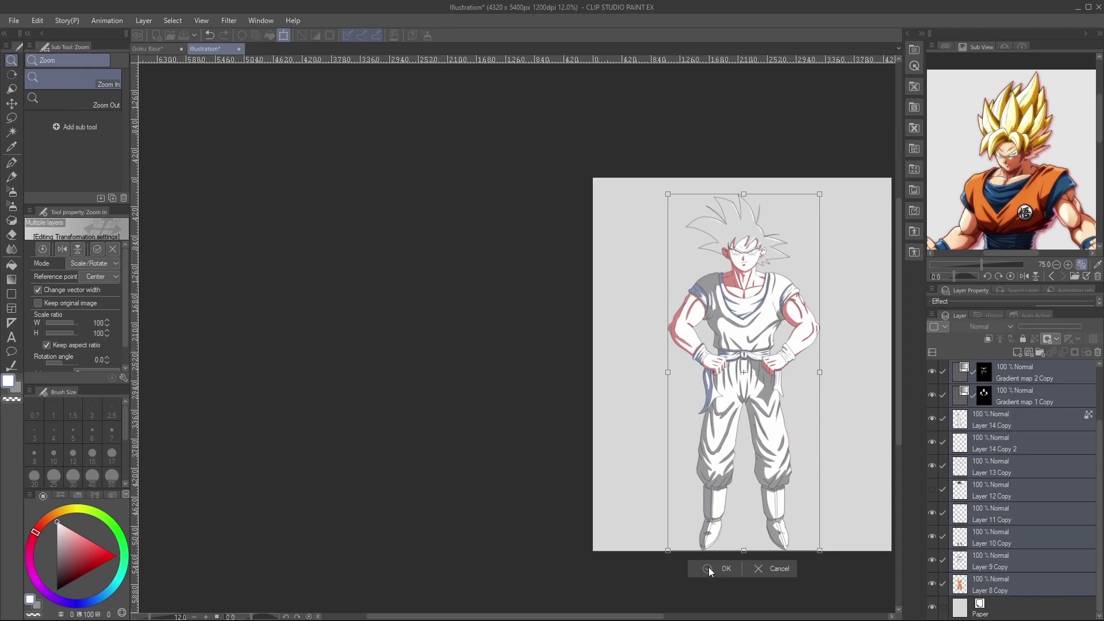
{"action": "left_click", "coordinate": [709, 570]}
Hide both gradient maps and all shading and colour layers from Layer 14 Copy down to Layer 8 Copy.
{"action": "left_click", "coordinate": [1031, 422]}
{"action": "scroll", "coordinate": [1081, 426], "scroll_direction": "up", "scroll_amount": 3}
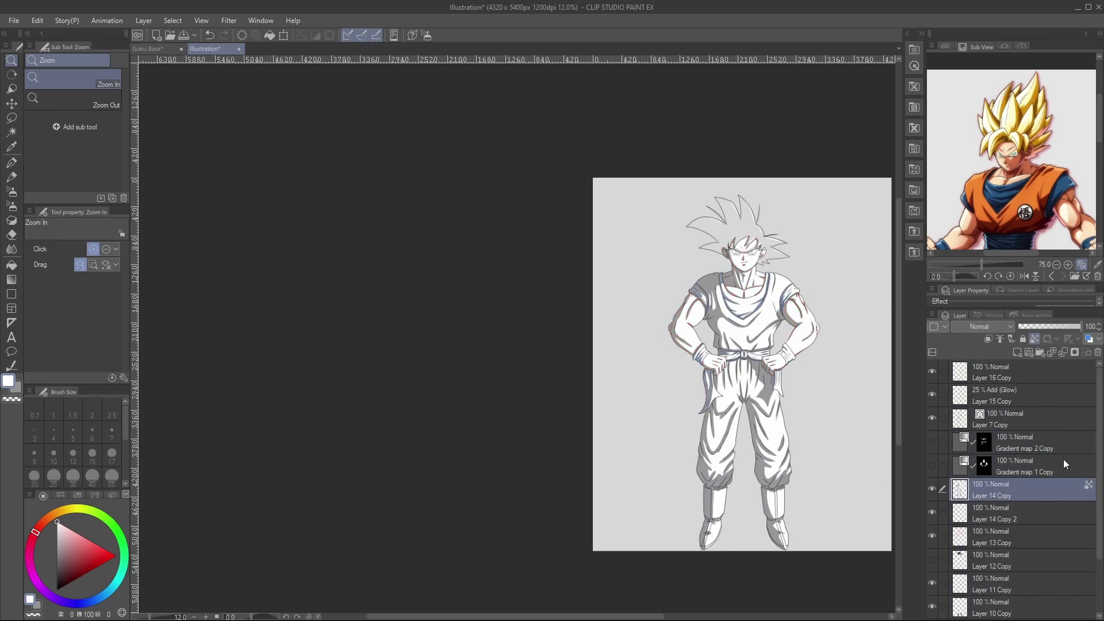
{"action": "left_click", "coordinate": [932, 489]}
{"action": "left_click_drag", "start_coordinate": [874, 483], "coordinate": [707, 483]}
{"action": "scroll", "coordinate": [1006, 498], "scroll_direction": "down", "scroll_amount": 3}
{"action": "left_click_drag", "start_coordinate": [932, 581], "coordinate": [932, 442]}
Erase the hair highlights from the glow layer, Layer 15 Copy.
{"action": "scroll", "coordinate": [978, 442], "scroll_direction": "up", "scroll_amount": 3}
{"action": "left_click", "coordinate": [1012, 395]}
{"action": "left_click_drag", "start_coordinate": [592, 185], "coordinate": [650, 185]}
{"action": "key", "text": "e"}
{"action": "mouse_move", "coordinate": [589, 299]}
{"action": "left_mouse_down"}
{"action": "mouse_move", "coordinate": [567, 325]}
{"action": "mouse_move", "coordinate": [629, 319]}
{"action": "mouse_move", "coordinate": [639, 358]}
{"action": "left_mouse_up"}
Erase the old hair line art around the head on Layer 7 Copy.
{"action": "left_click", "coordinate": [959, 418]}
{"action": "mouse_move", "coordinate": [467, 357]}
{"action": "left_mouse_down"}
{"action": "mouse_move", "coordinate": [485, 264]}
{"action": "mouse_move", "coordinate": [669, 354]}
{"action": "left_mouse_up"}
{"action": "mouse_move", "coordinate": [668, 354]}
{"action": "left_mouse_down"}
{"action": "mouse_move", "coordinate": [501, 246]}
{"action": "mouse_move", "coordinate": [465, 244]}
{"action": "left_mouse_up"}
{"action": "mouse_move", "coordinate": [592, 333]}
{"action": "left_mouse_down"}
{"action": "mouse_move", "coordinate": [611, 296]}
{"action": "mouse_move", "coordinate": [528, 333]}
{"action": "mouse_move", "coordinate": [409, 362]}
{"action": "mouse_move", "coordinate": [574, 365]}
{"action": "mouse_move", "coordinate": [603, 353]}
{"action": "left_mouse_up"}
{"action": "left_click", "coordinate": [421, 363]}
{"action": "left_click", "coordinate": [449, 370]}
Redraw the ear and eyebrow lines that the old hair interrupted in black with the G-pen.
{"action": "key", "text": "p"}
{"action": "key", "text": "ctrl+space"}
{"action": "left_click_drag", "start_coordinate": [450, 377], "coordinate": [470, 351]}
{"action": "left_click_drag", "start_coordinate": [345, 315], "coordinate": [390, 309]}
{"action": "key", "text": "ctrl+z"}
{"action": "left_click_drag", "start_coordinate": [349, 347], "coordinate": [379, 344]}
{"action": "left_click_drag", "start_coordinate": [817, 350], "coordinate": [344, 354]}
{"action": "left_click_drag", "start_coordinate": [383, 316], "coordinate": [449, 315]}
{"action": "mouse_move", "coordinate": [589, 360]}
{"action": "left_mouse_down"}
{"action": "mouse_move", "coordinate": [506, 360]}
{"action": "mouse_move", "coordinate": [546, 359]}
{"action": "left_mouse_up"}
{"action": "key", "text": "e"}
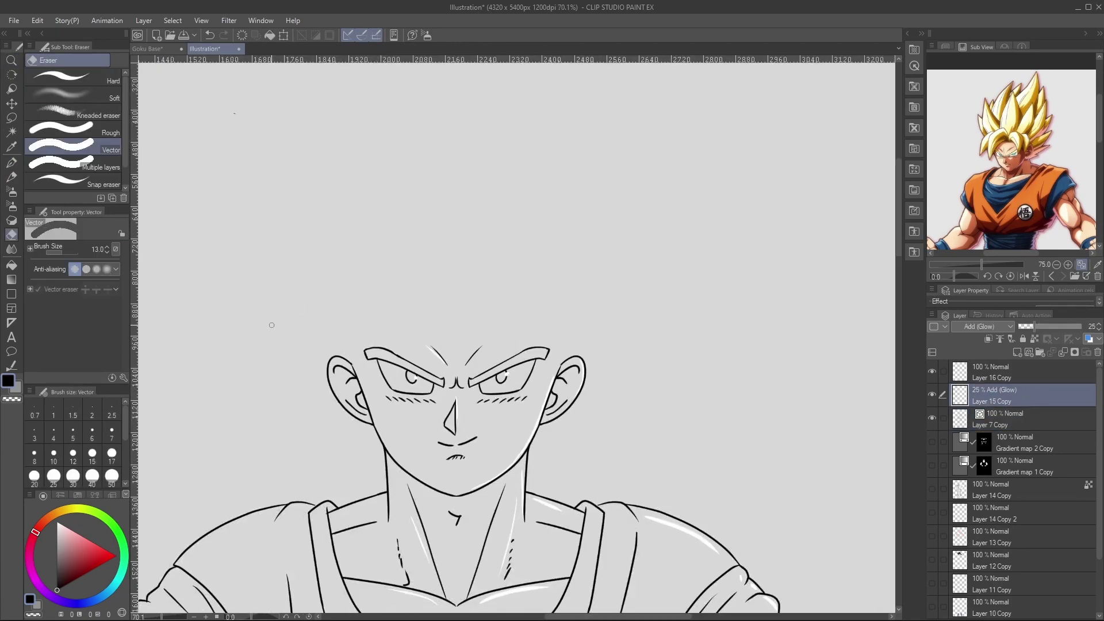
Add a new layer above Layer 7 Copy and choose red as the sketching colour.
{"action": "key", "text": "ctrl+space"}
{"action": "left_click_drag", "start_coordinate": [698, 434], "coordinate": [615, 435]}
{"action": "mouse_move", "coordinate": [1097, 421]}
{"action": "left_mouse_down"}
{"action": "mouse_move", "coordinate": [1098, 474]}
{"action": "mouse_move", "coordinate": [1095, 422]}
{"action": "left_mouse_up"}
{"action": "left_click", "coordinate": [1006, 419]}
{"action": "left_click", "coordinate": [1016, 351]}
{"action": "left_click", "coordinate": [93, 554]}
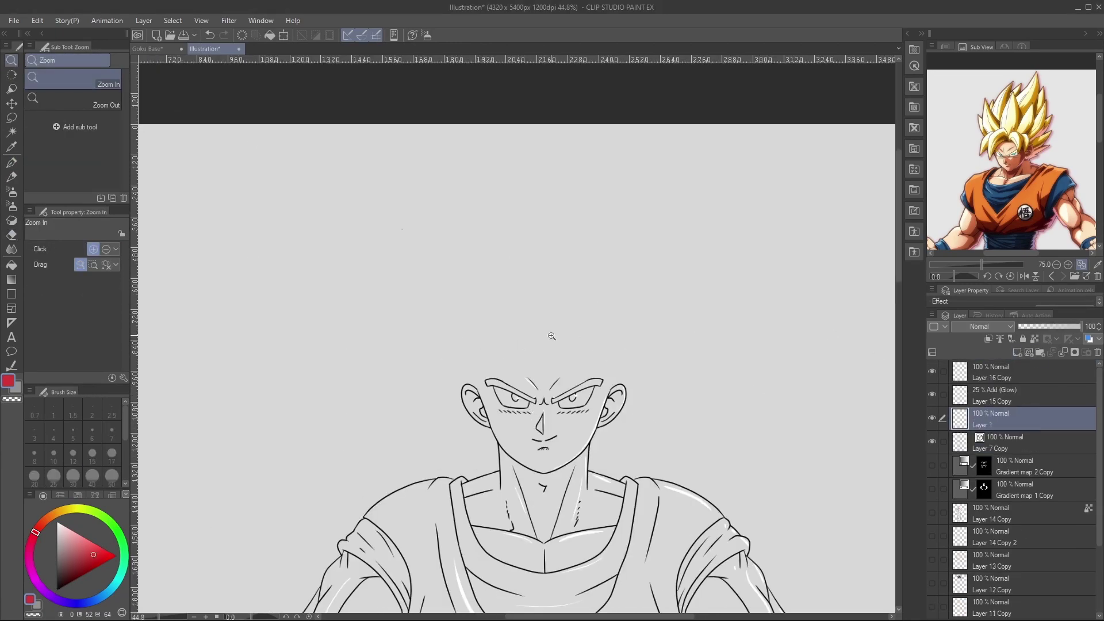
Try sketching a tall pointed hair outline in red from the forehead up to the canvas's upper edge.
{"action": "scroll", "coordinate": [574, 314], "scroll_direction": "down", "scroll_amount": 1}
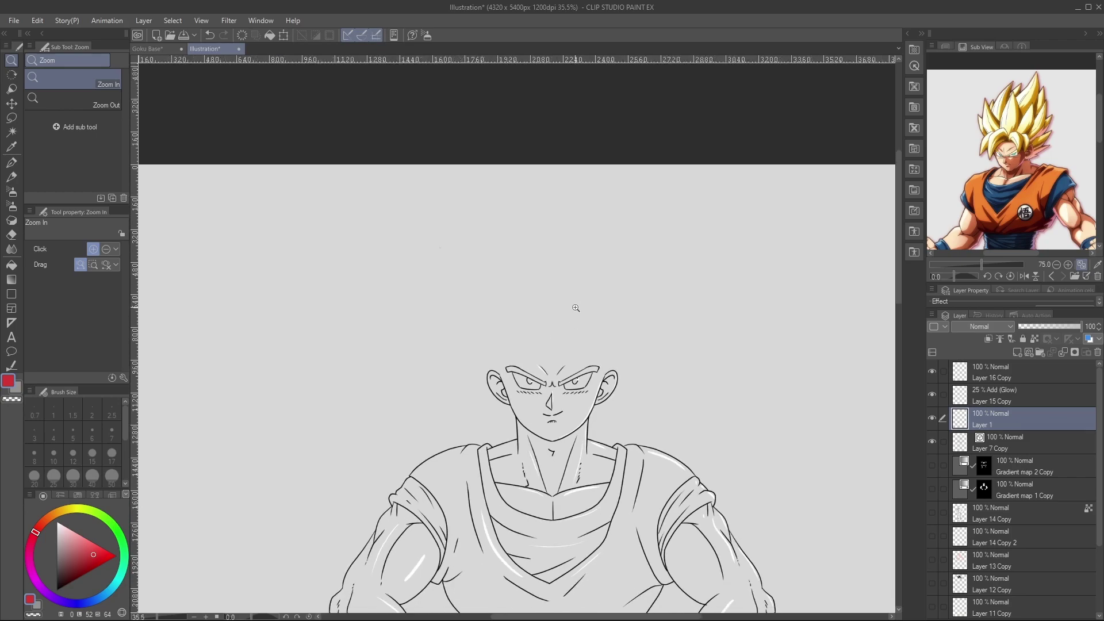
{"action": "scroll", "coordinate": [573, 315], "scroll_direction": "up", "scroll_amount": 1}
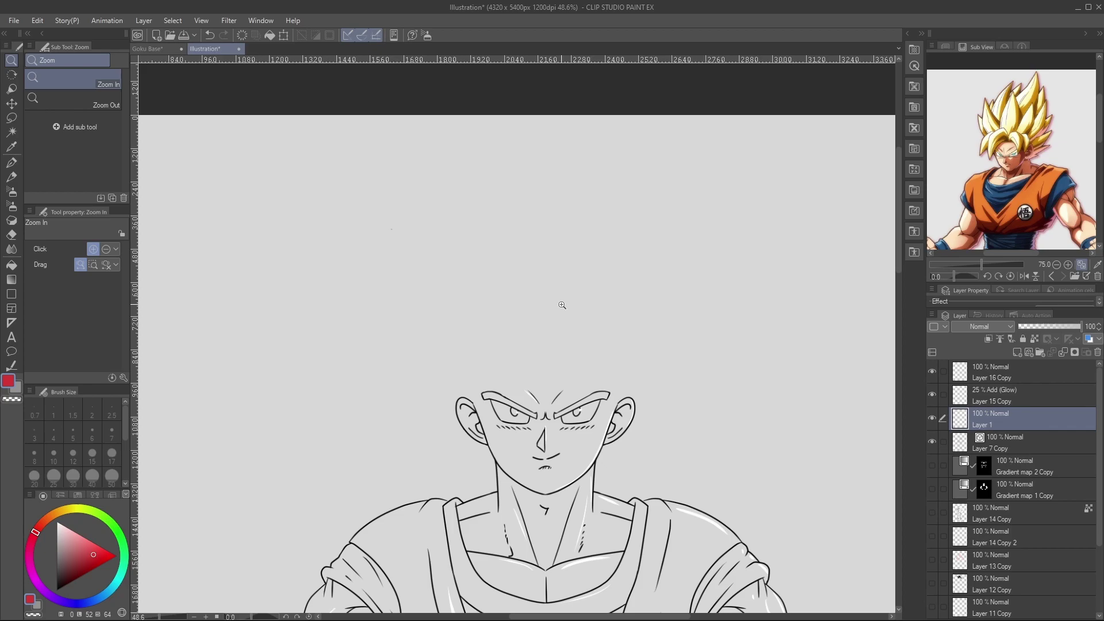
{"action": "left_click_drag", "start_coordinate": [897, 224], "coordinate": [897, 261]}
{"action": "left_click_drag", "start_coordinate": [813, 314], "coordinate": [782, 339]}
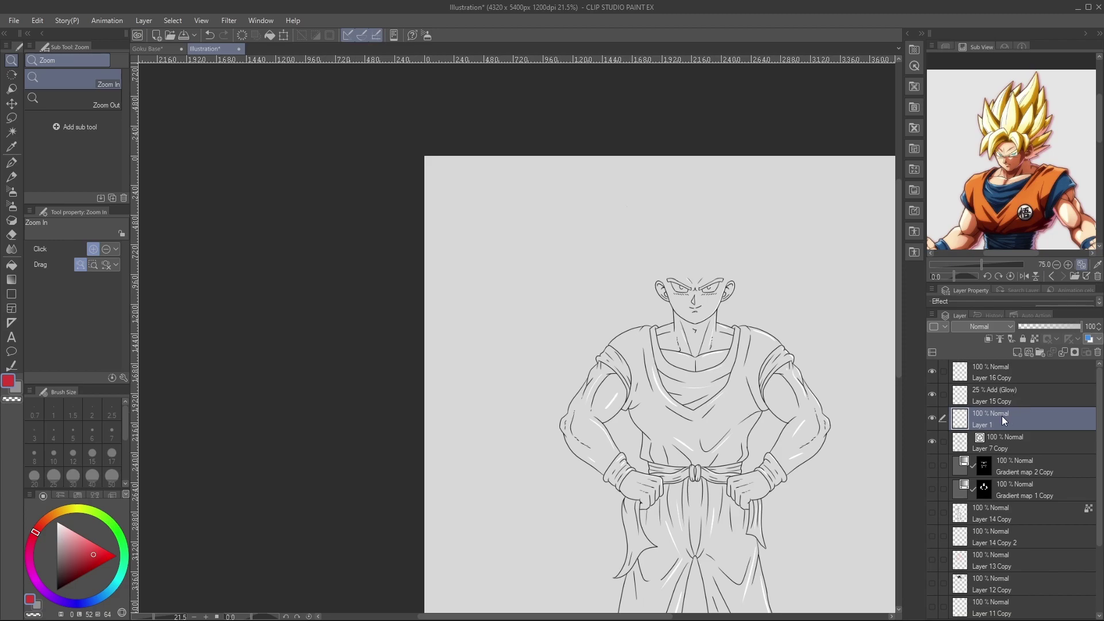
{"action": "key", "text": "p"}
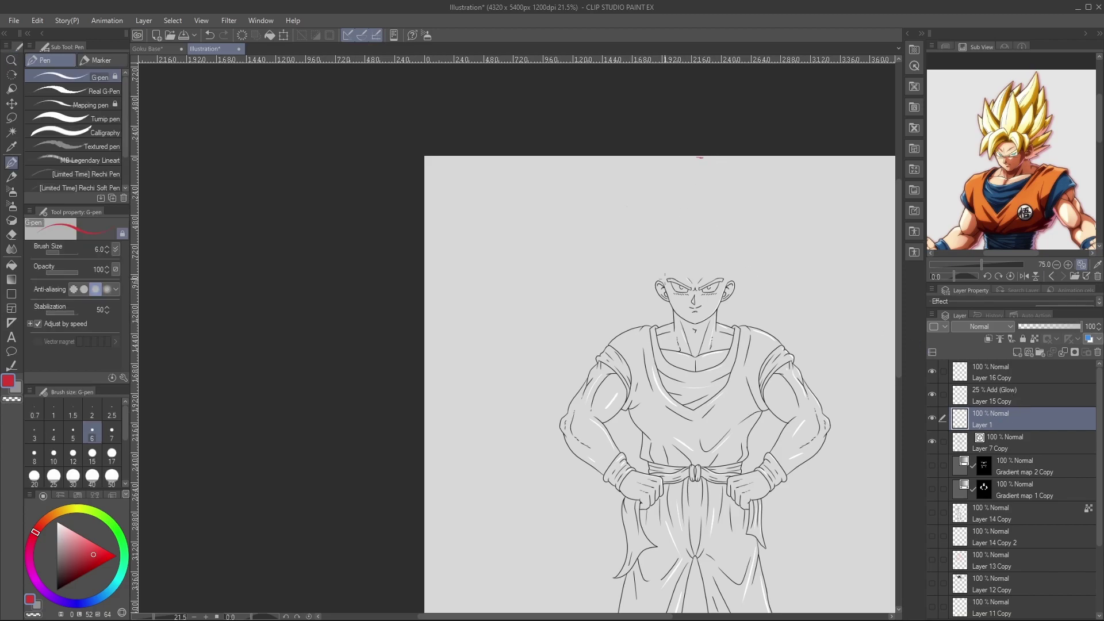
{"action": "mouse_move", "coordinate": [667, 275]}
{"action": "left_mouse_down"}
{"action": "mouse_move", "coordinate": [732, 280]}
{"action": "mouse_move", "coordinate": [673, 270]}
{"action": "mouse_move", "coordinate": [723, 273]}
{"action": "mouse_move", "coordinate": [629, 238]}
{"action": "left_mouse_up"}
{"action": "key", "text": "ctrl+z"}
{"action": "mouse_move", "coordinate": [648, 275]}
{"action": "left_mouse_down"}
{"action": "mouse_move", "coordinate": [680, 170]}
{"action": "mouse_move", "coordinate": [662, 190]}
{"action": "mouse_move", "coordinate": [743, 263]}
{"action": "mouse_move", "coordinate": [732, 212]}
{"action": "mouse_move", "coordinate": [741, 266]}
{"action": "left_mouse_up"}
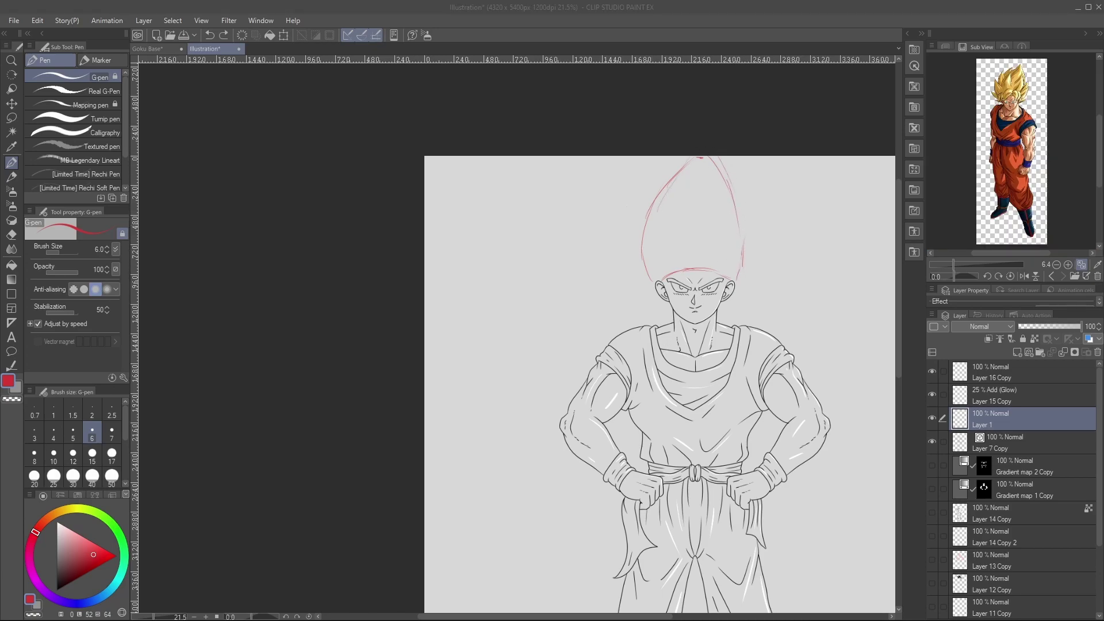
Zoom the transparent-background Super Saiyan reference to 25% and frame its hair and face.
{"action": "left_click", "coordinate": [1068, 265]}
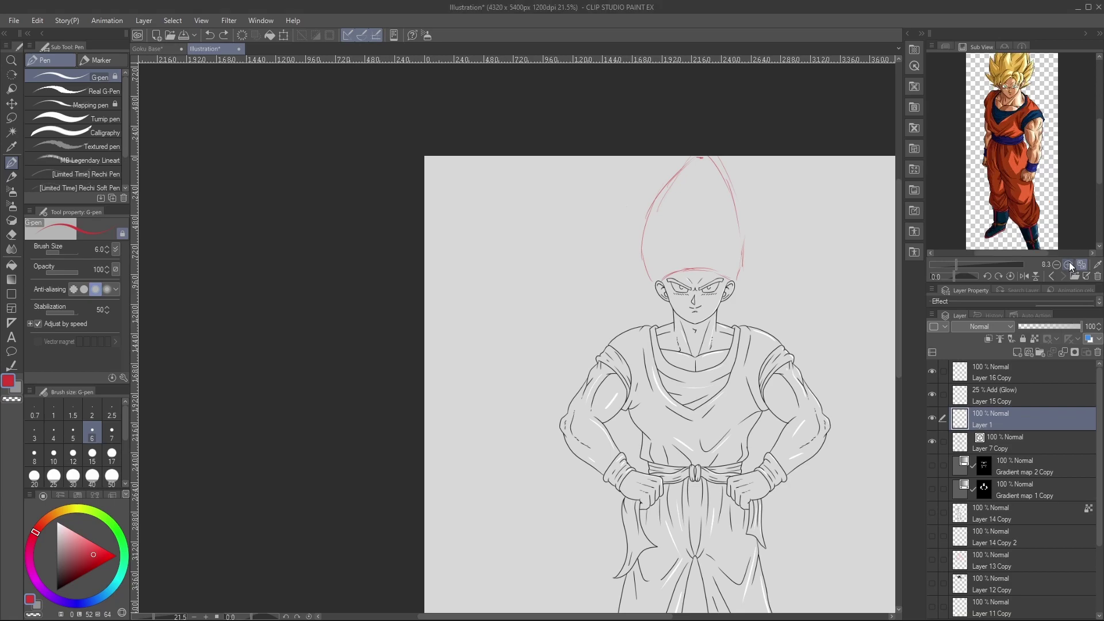
{"action": "left_click", "coordinate": [1068, 264]}
{"action": "left_click", "coordinate": [1068, 264]}
{"action": "left_click_drag", "start_coordinate": [1099, 168], "coordinate": [1102, 132]}
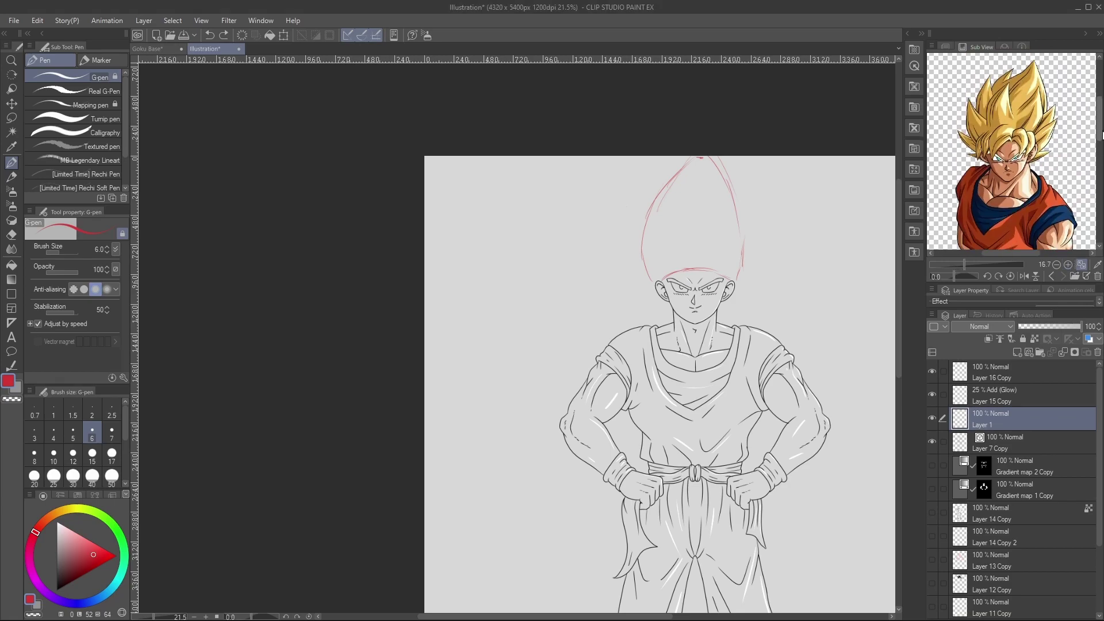
{"action": "left_click", "coordinate": [1068, 264]}
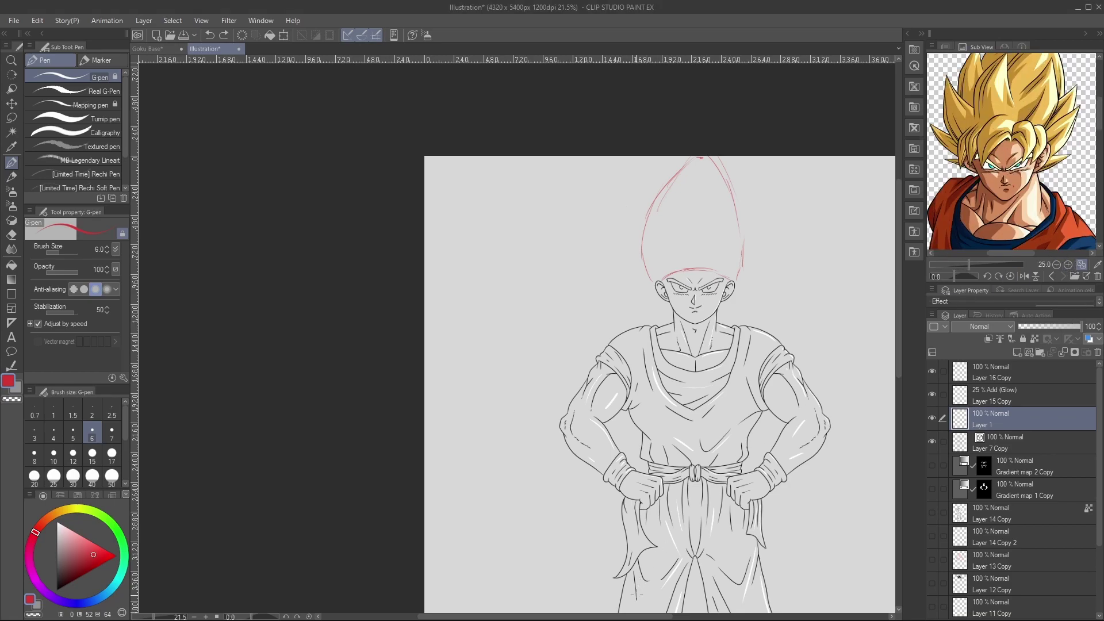
{"action": "left_click_drag", "start_coordinate": [609, 617], "coordinate": [648, 617]}
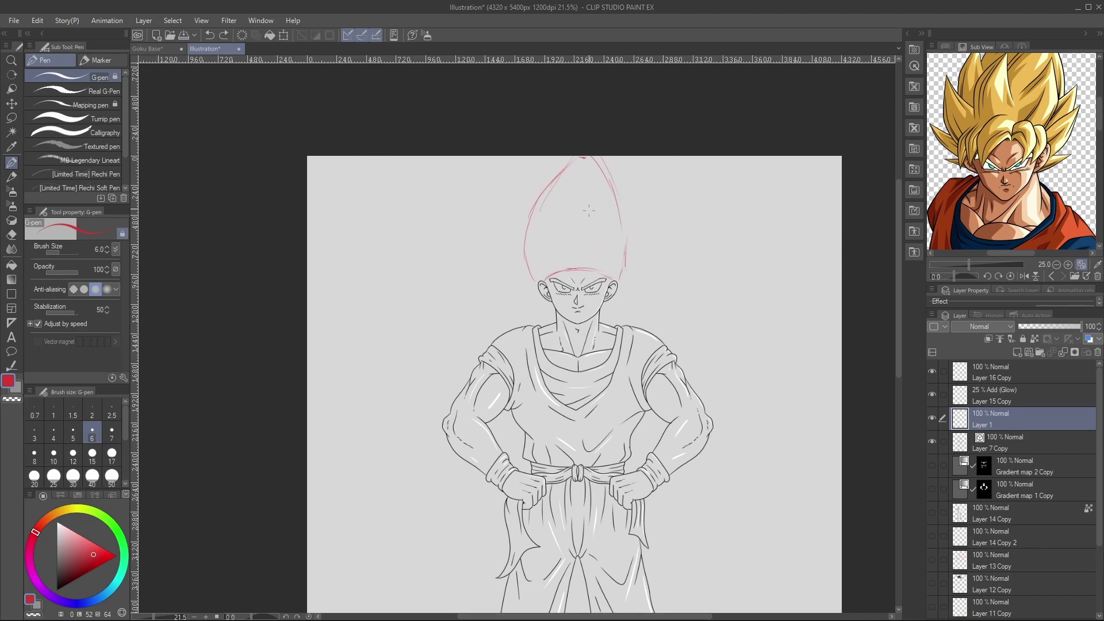
{"action": "left_click_drag", "start_coordinate": [1101, 124], "coordinate": [1102, 119]}
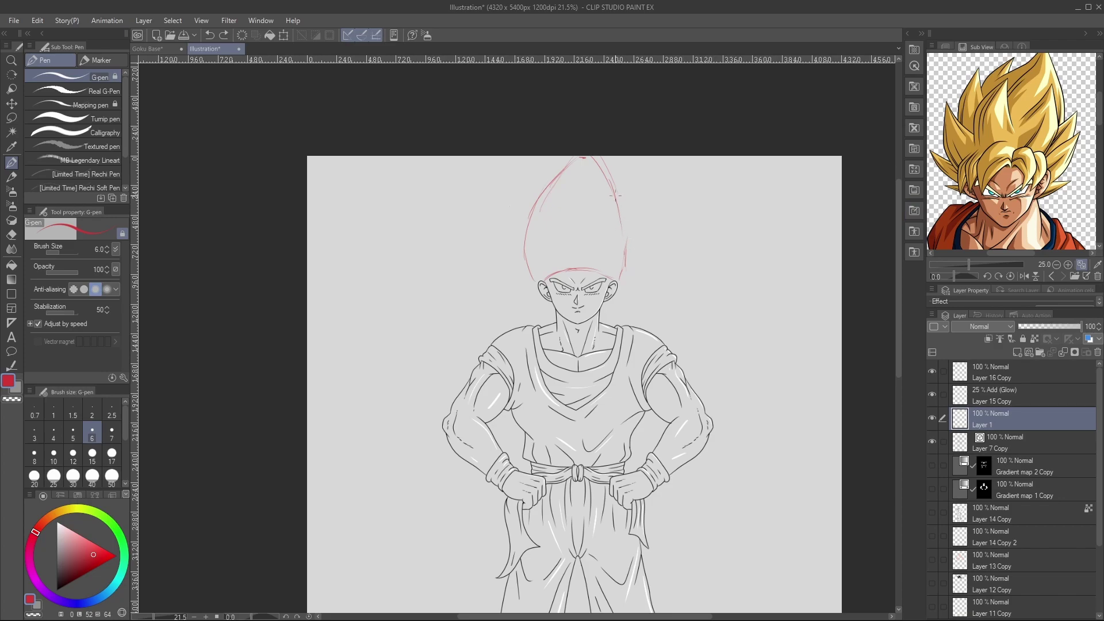
Erase the red hair outline from the sketch layer with an enlarged Vector eraser.
{"action": "key", "text": "e"}
{"action": "left_click_drag", "start_coordinate": [583, 162], "coordinate": [593, 163], "text": "ctrl+alt"}
{"action": "mouse_move", "coordinate": [584, 164]}
{"action": "left_mouse_down"}
{"action": "mouse_move", "coordinate": [520, 226]}
{"action": "mouse_move", "coordinate": [566, 277]}
{"action": "mouse_move", "coordinate": [606, 257]}
{"action": "mouse_move", "coordinate": [620, 220]}
{"action": "mouse_move", "coordinate": [587, 153]}
{"action": "left_mouse_up"}
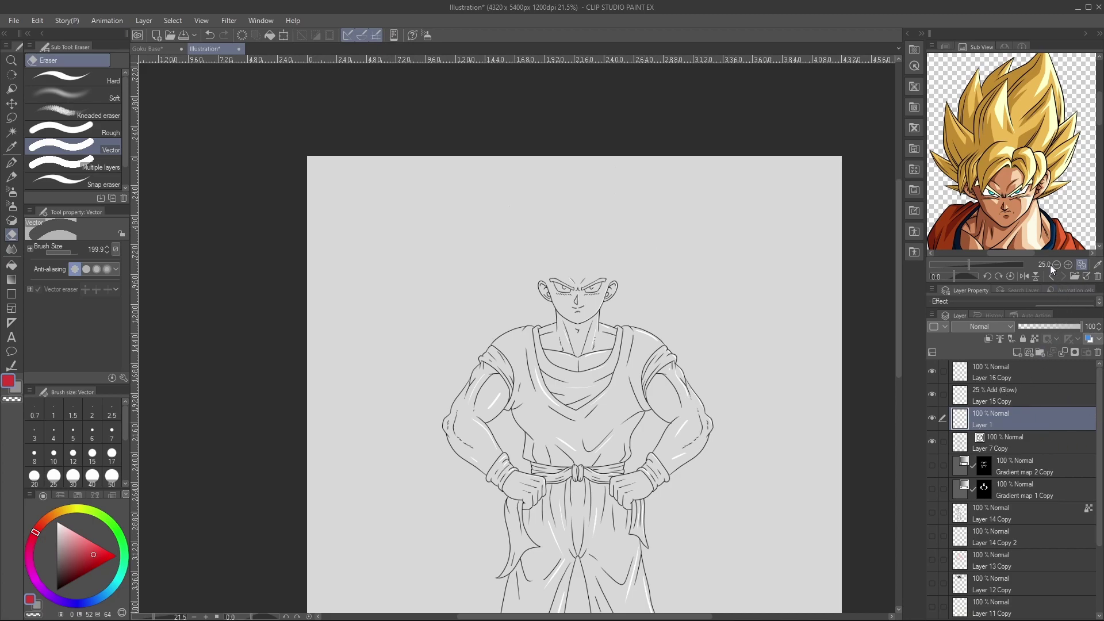
Scale the figure's layers down to 95%, keeping the feet at the canvas's lower edge.
{"action": "left_click", "coordinate": [941, 46]}
{"action": "left_click", "coordinate": [1096, 265]}
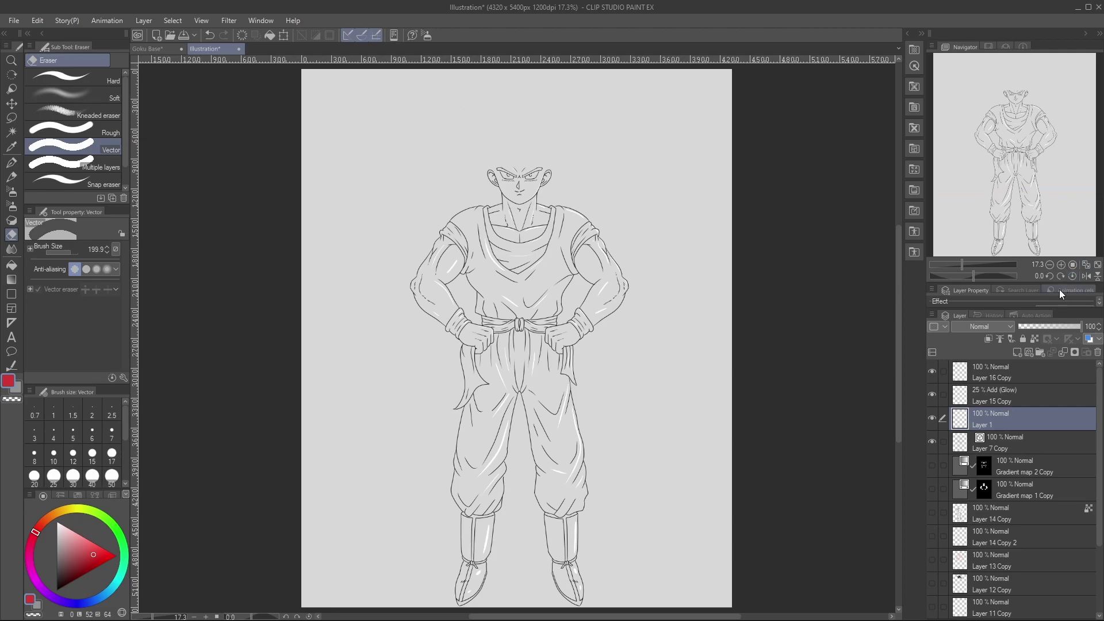
{"action": "scroll", "coordinate": [1063, 517], "scroll_direction": "down", "scroll_amount": 4}
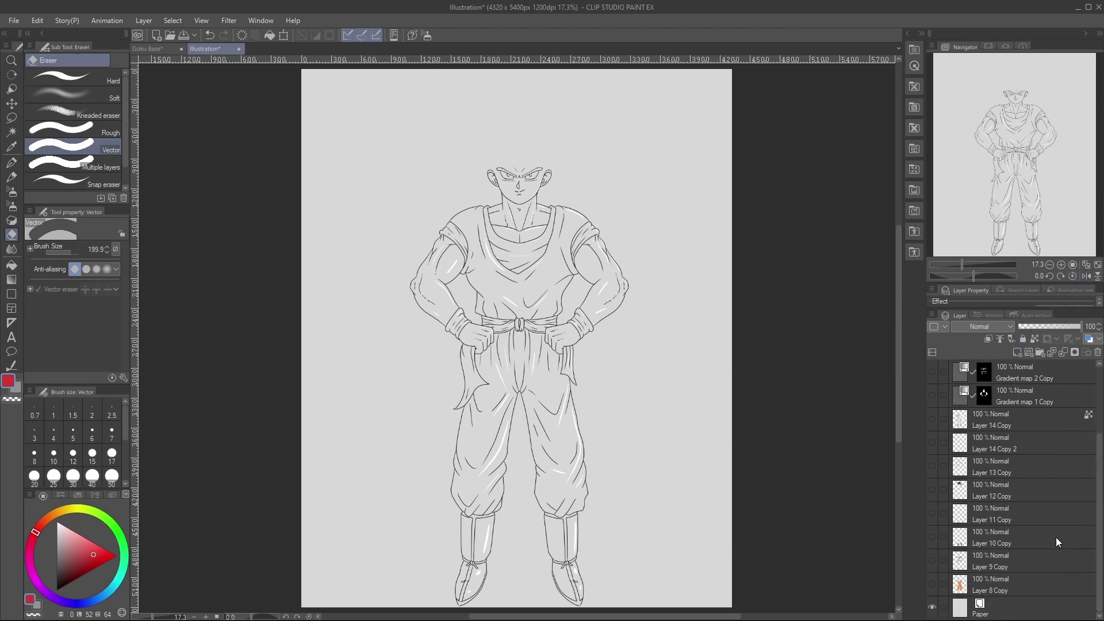
{"action": "left_click", "coordinate": [1023, 580], "text": "shift"}
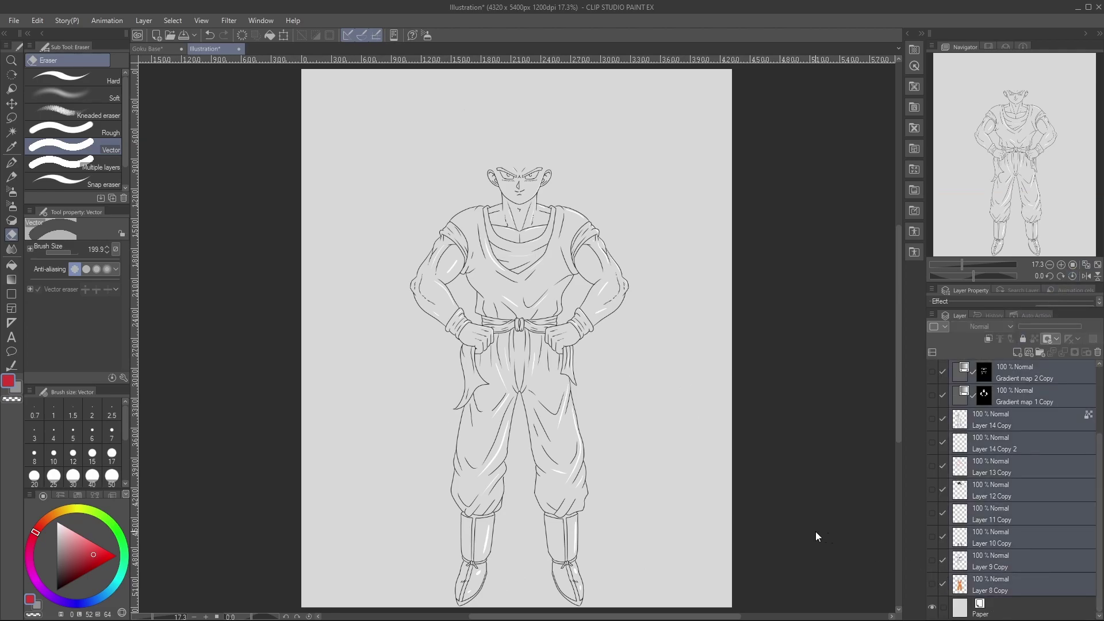
{"action": "key", "text": "ctrl+t"}
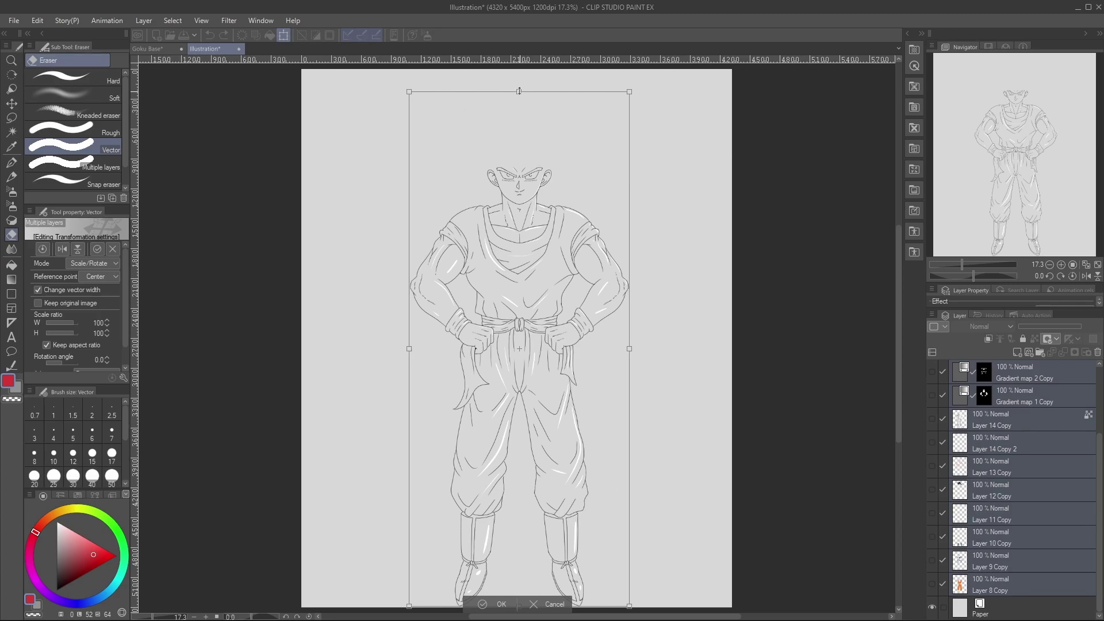
{"action": "left_click_drag", "start_coordinate": [519, 100], "coordinate": [519, 121]}
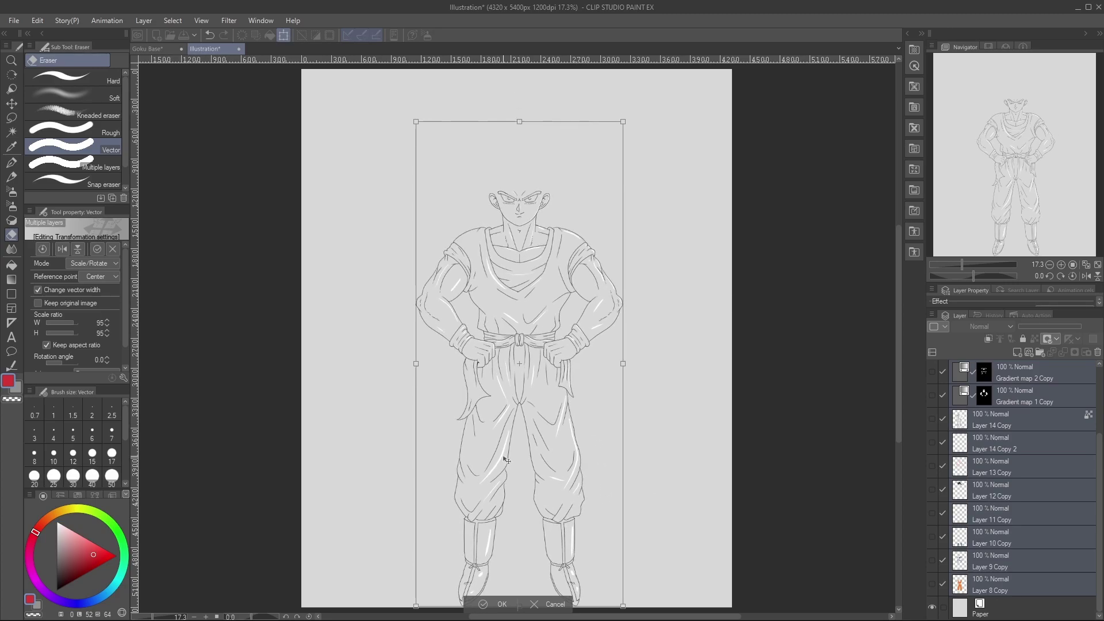
{"action": "left_click", "coordinate": [485, 604]}
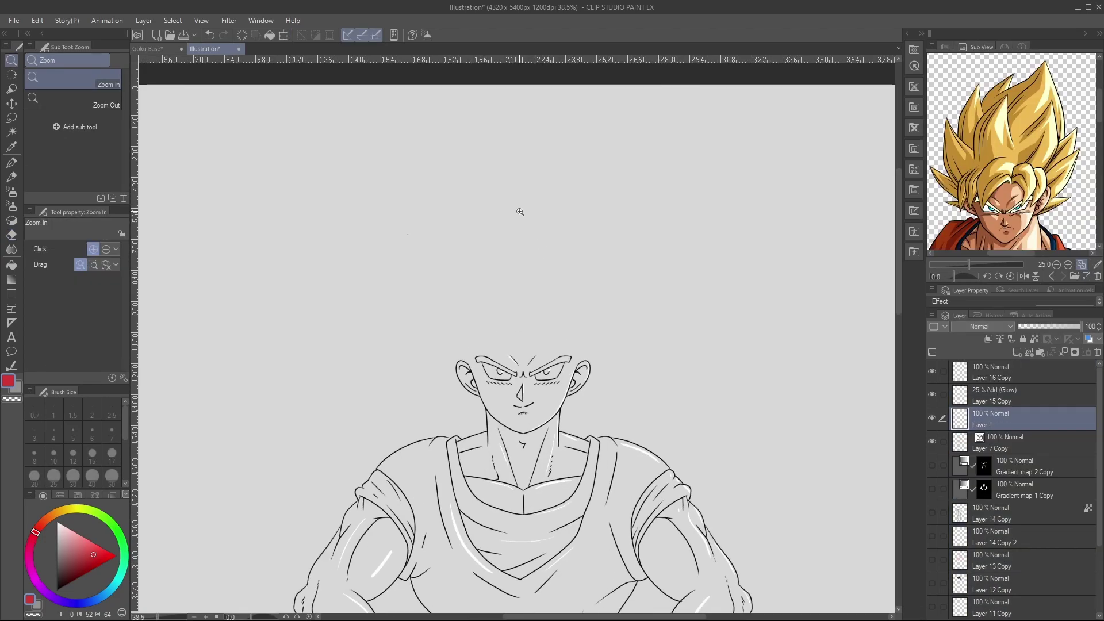
Sketch a rounded skull outline in red above the brows from ear to ear on Layer 1.
{"action": "key", "text": "p"}
{"action": "mouse_move", "coordinate": [467, 356]}
{"action": "left_mouse_down"}
{"action": "mouse_move", "coordinate": [467, 313]}
{"action": "mouse_move", "coordinate": [501, 282]}
{"action": "mouse_move", "coordinate": [536, 273]}
{"action": "left_mouse_up"}
{"action": "left_click_drag", "start_coordinate": [585, 329], "coordinate": [583, 353]}
{"action": "mouse_move", "coordinate": [498, 279]}
{"action": "left_mouse_down"}
{"action": "mouse_move", "coordinate": [568, 286]}
{"action": "mouse_move", "coordinate": [585, 352]}
{"action": "left_mouse_up"}
{"action": "left_click_drag", "start_coordinate": [525, 281], "coordinate": [584, 333]}
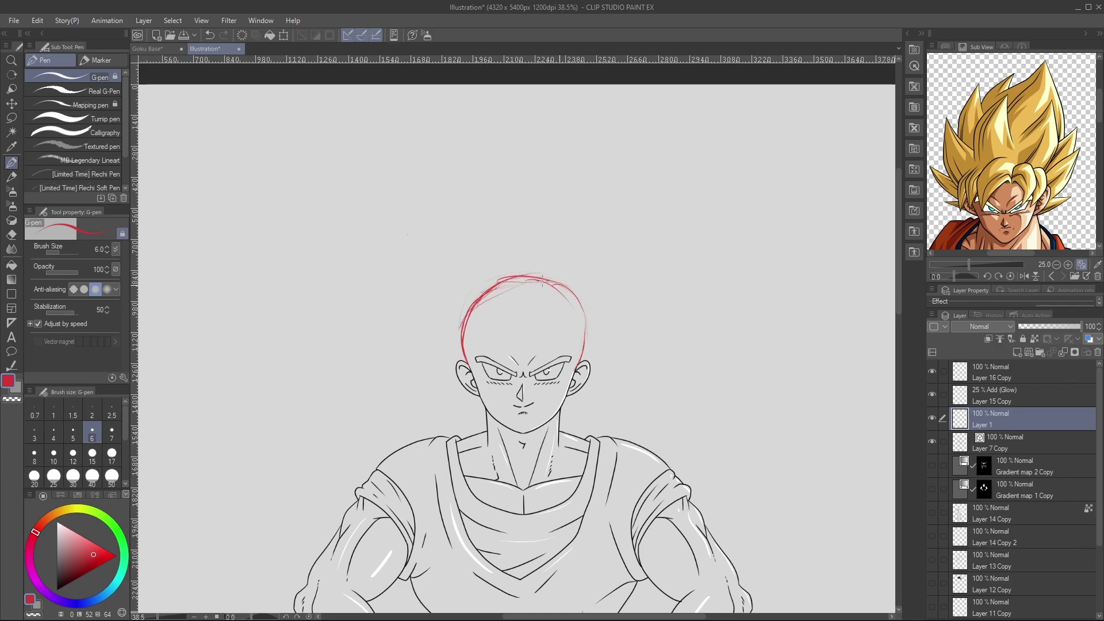
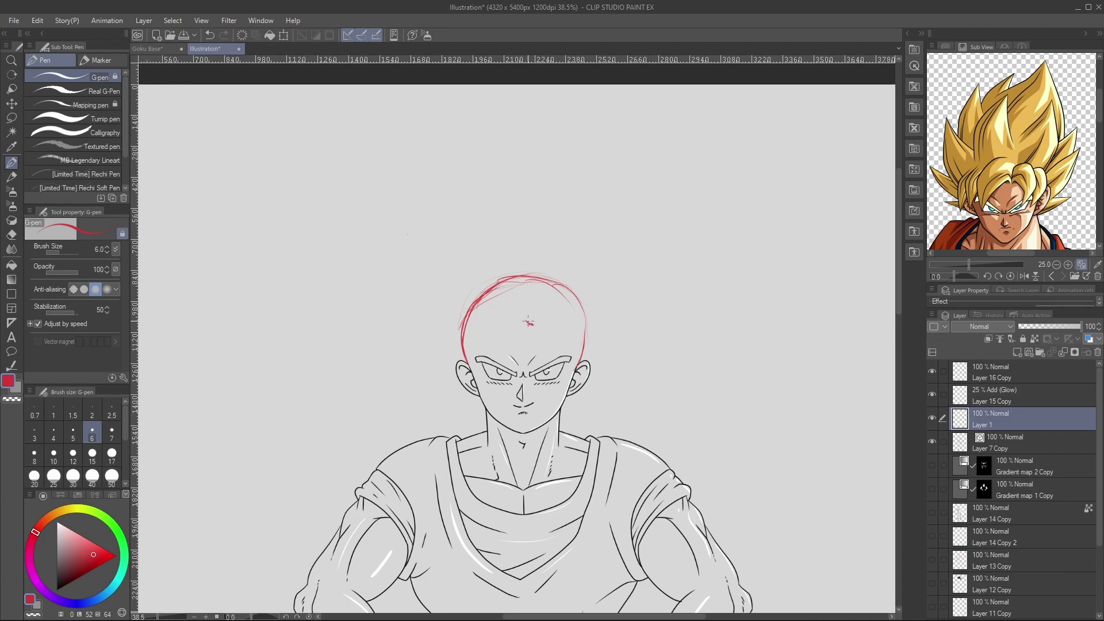
Sketch the left bang in red, curving from a peak at mid-forehead to a point over the left brow and back up toward the crown.
{"action": "mouse_move", "coordinate": [525, 319]}
{"action": "left_mouse_down"}
{"action": "mouse_move", "coordinate": [490, 352]}
{"action": "mouse_move", "coordinate": [482, 393]}
{"action": "left_mouse_up"}
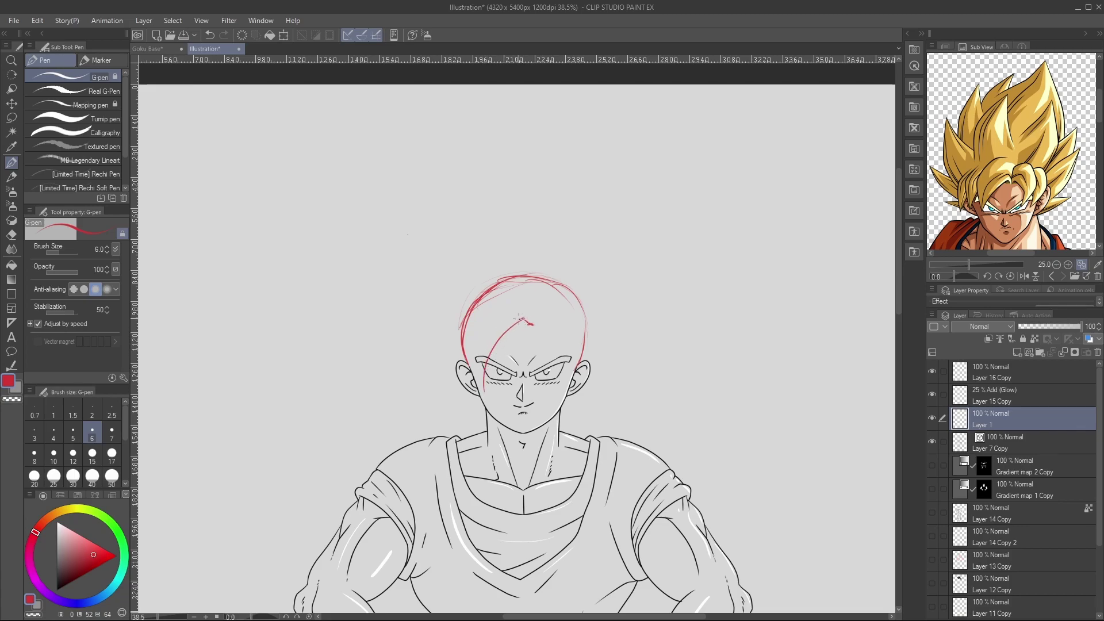
{"action": "left_click_drag", "start_coordinate": [485, 384], "coordinate": [464, 334]}
{"action": "key", "text": "ctrl+z"}
{"action": "mouse_move", "coordinate": [485, 392]}
{"action": "left_mouse_down"}
{"action": "mouse_move", "coordinate": [469, 336]}
{"action": "mouse_move", "coordinate": [507, 288]}
{"action": "left_mouse_up"}
{"action": "key", "text": "ctrl+z"}
{"action": "key", "text": "ctrl+z"}
{"action": "left_click_drag", "start_coordinate": [526, 321], "coordinate": [486, 373]}
{"action": "key", "text": "ctrl+z"}
{"action": "mouse_move", "coordinate": [525, 317]}
{"action": "left_mouse_down"}
{"action": "mouse_move", "coordinate": [486, 373]}
{"action": "mouse_move", "coordinate": [472, 333]}
{"action": "mouse_move", "coordinate": [484, 374]}
{"action": "mouse_move", "coordinate": [476, 332]}
{"action": "mouse_move", "coordinate": [496, 290]}
{"action": "mouse_move", "coordinate": [520, 286]}
{"action": "left_mouse_up"}
{"action": "key", "text": "ctrl+z"}
{"action": "key", "text": "ctrl+z"}
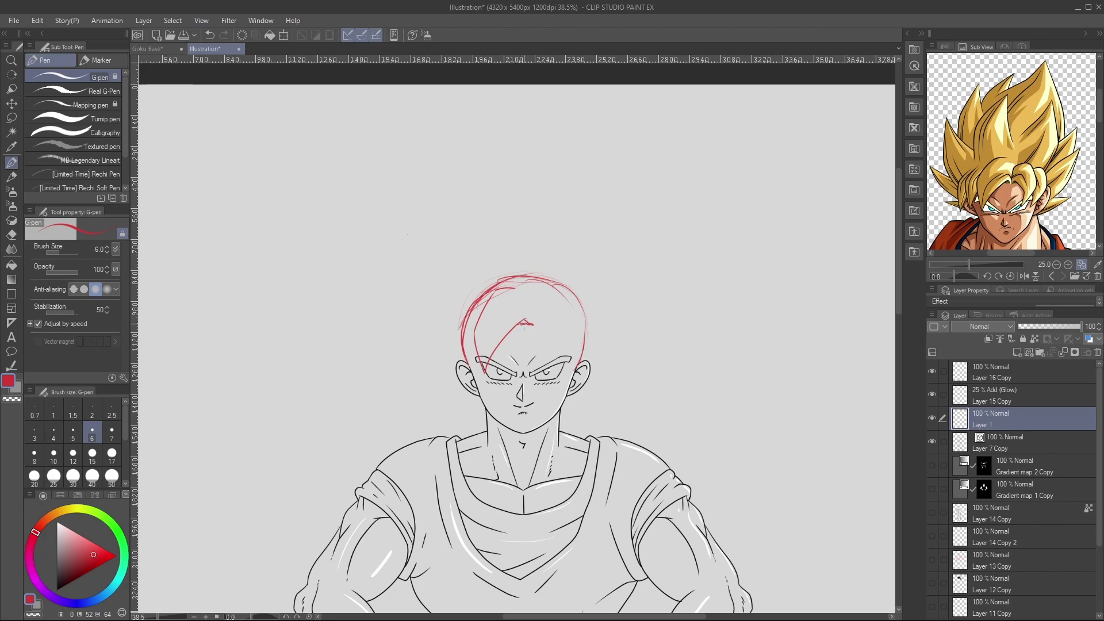
Zoom in on the forehead and fill the small gap at the hairline peak with red hatching strokes.
{"action": "key", "text": "ctrl+space"}
{"action": "mouse_move", "coordinate": [524, 319]}
{"action": "left_mouse_down"}
{"action": "mouse_move", "coordinate": [572, 299]}
{"action": "mouse_move", "coordinate": [561, 310]}
{"action": "left_mouse_up"}
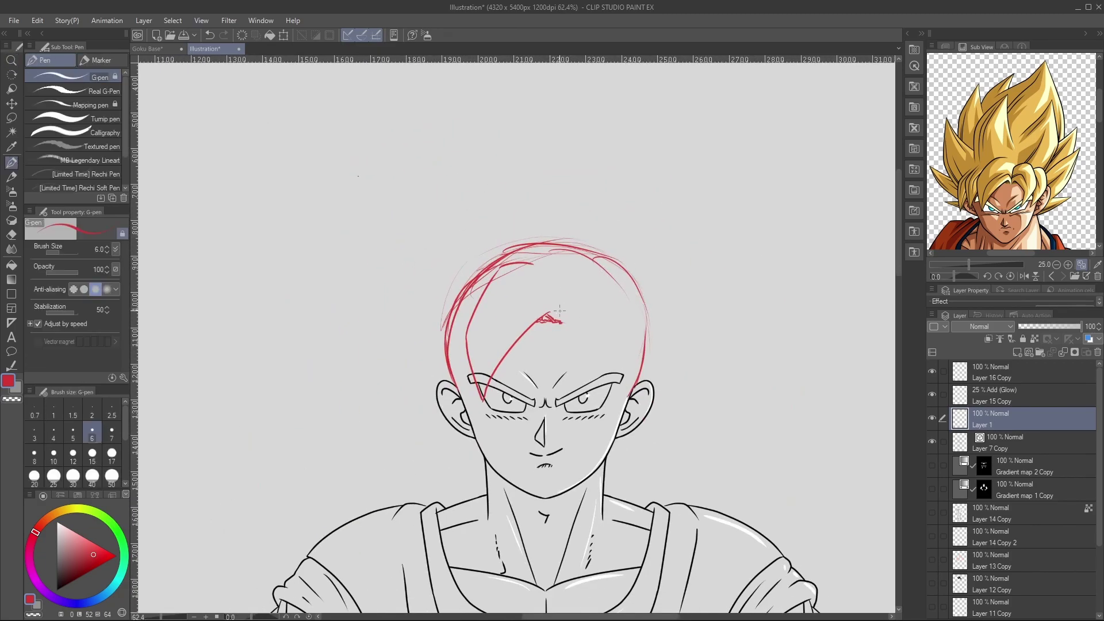
{"action": "key", "text": "ctrl+space"}
{"action": "mouse_move", "coordinate": [560, 315]}
{"action": "left_mouse_down"}
{"action": "mouse_move", "coordinate": [587, 293]}
{"action": "mouse_move", "coordinate": [510, 357]}
{"action": "left_mouse_up"}
{"action": "key", "text": "e"}
{"action": "key", "text": "ctrl+alt"}
{"action": "key", "text": "ctrl+z"}
{"action": "key", "text": "ctrl+z"}
{"action": "key", "text": "ctrl+z"}
{"action": "key", "text": "ctrl+z"}
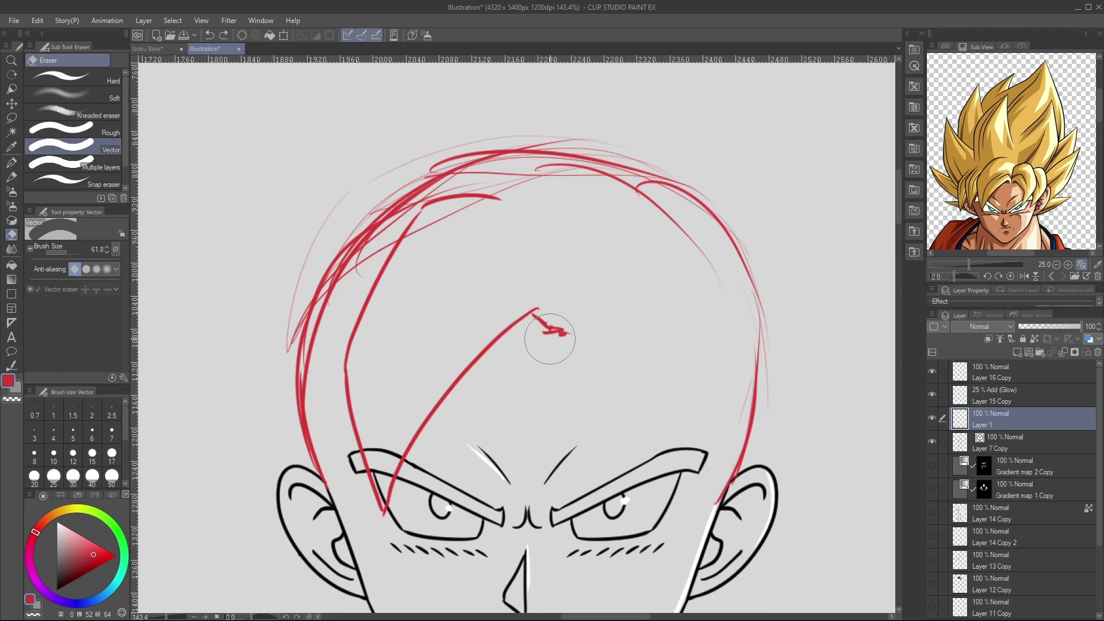
{"action": "key", "text": "p"}
{"action": "mouse_move", "coordinate": [543, 332]}
{"action": "left_mouse_down"}
{"action": "mouse_move", "coordinate": [513, 329]}
{"action": "mouse_move", "coordinate": [522, 331]}
{"action": "left_mouse_up"}
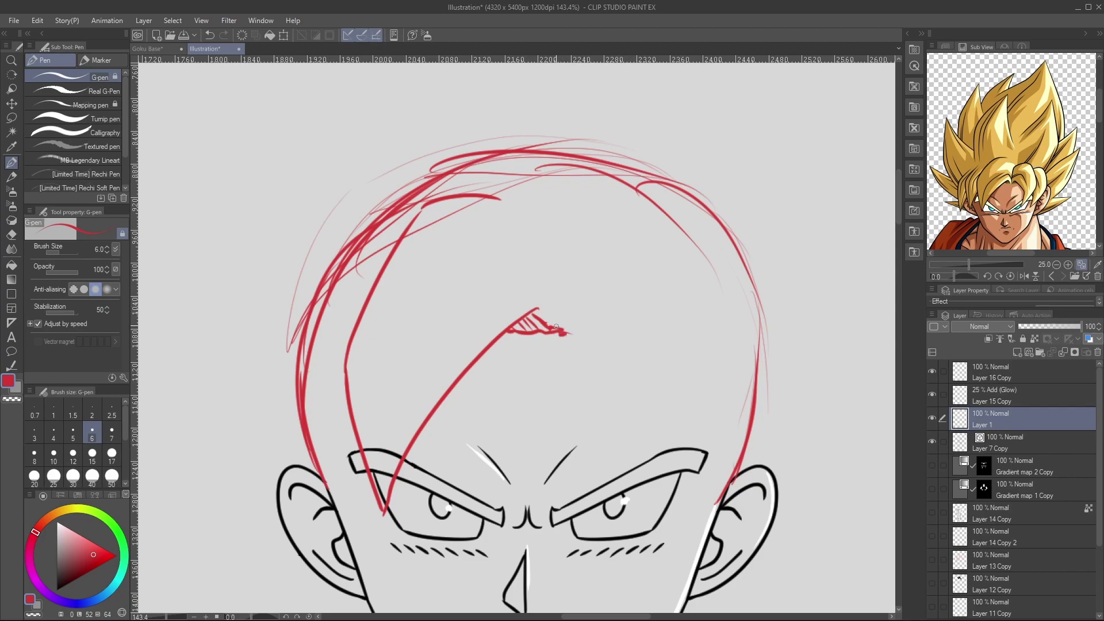
Sketch the central bang rising from the hairline peak and falling to a point over the right eye.
{"action": "left_click_drag", "start_coordinate": [558, 331], "coordinate": [566, 235]}
{"action": "mouse_move", "coordinate": [563, 332]}
{"action": "left_mouse_down"}
{"action": "mouse_move", "coordinate": [580, 321]}
{"action": "mouse_move", "coordinate": [654, 396]}
{"action": "mouse_move", "coordinate": [635, 497]}
{"action": "left_mouse_up"}
{"action": "key", "text": "ctrl+z"}
{"action": "mouse_move", "coordinate": [655, 399]}
{"action": "left_mouse_down"}
{"action": "mouse_move", "coordinate": [635, 500]}
{"action": "mouse_move", "coordinate": [699, 410]}
{"action": "left_mouse_up"}
{"action": "key", "text": "ctrl+z"}
{"action": "mouse_move", "coordinate": [634, 498]}
{"action": "left_mouse_down"}
{"action": "mouse_move", "coordinate": [715, 390]}
{"action": "mouse_move", "coordinate": [709, 338]}
{"action": "mouse_move", "coordinate": [635, 230]}
{"action": "mouse_move", "coordinate": [565, 236]}
{"action": "left_mouse_up"}
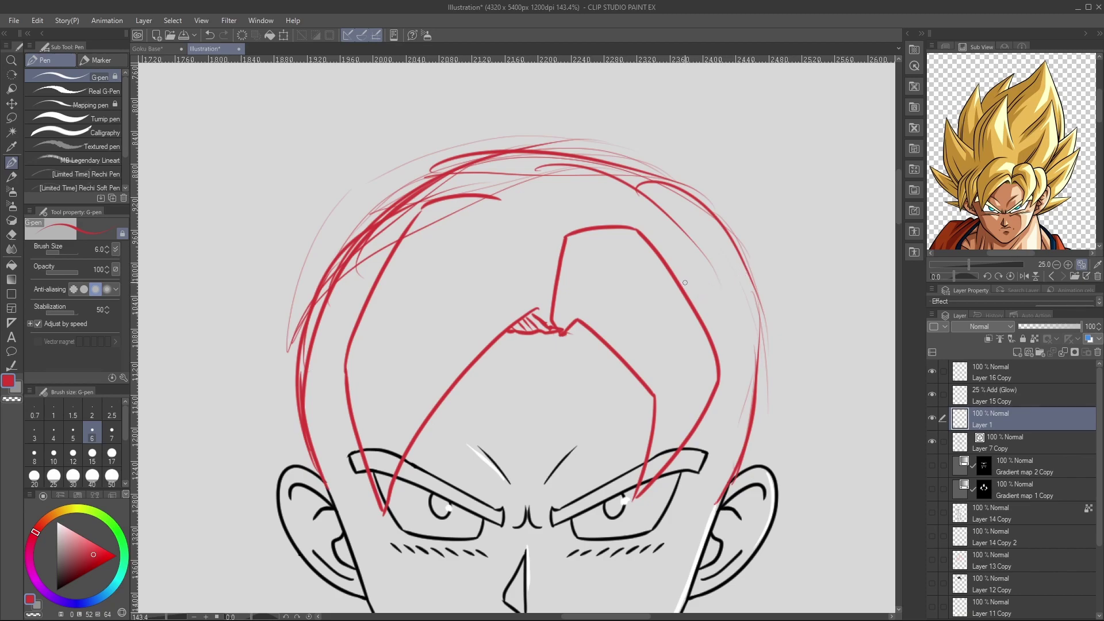
Sketch a rounded outer lock from the central bang down to a point beside the right ear, reinforcing its outer edge.
{"action": "mouse_move", "coordinate": [674, 272]}
{"action": "left_mouse_down"}
{"action": "mouse_move", "coordinate": [716, 257]}
{"action": "mouse_move", "coordinate": [743, 265]}
{"action": "mouse_move", "coordinate": [775, 308]}
{"action": "mouse_move", "coordinate": [784, 345]}
{"action": "mouse_move", "coordinate": [751, 444]}
{"action": "mouse_move", "coordinate": [708, 487]}
{"action": "left_mouse_up"}
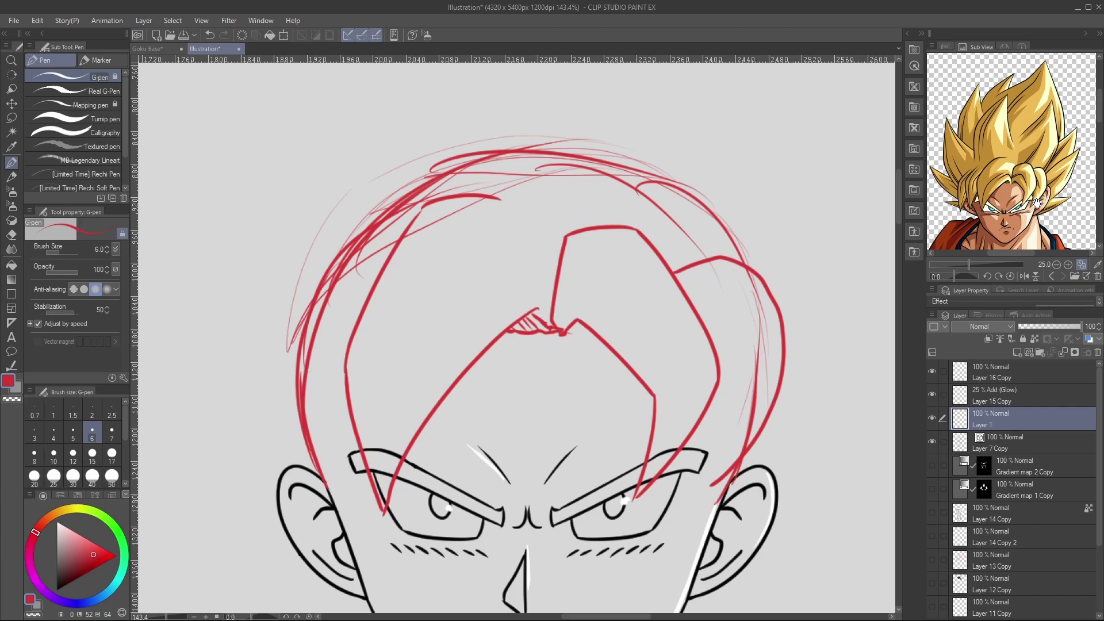
{"action": "left_click_drag", "start_coordinate": [736, 464], "coordinate": [682, 511]}
{"action": "mouse_move", "coordinate": [710, 404]}
{"action": "left_mouse_down"}
{"action": "mouse_move", "coordinate": [699, 485]}
{"action": "mouse_move", "coordinate": [704, 474]}
{"action": "mouse_move", "coordinate": [681, 521]}
{"action": "left_mouse_up"}
{"action": "key", "text": "e"}
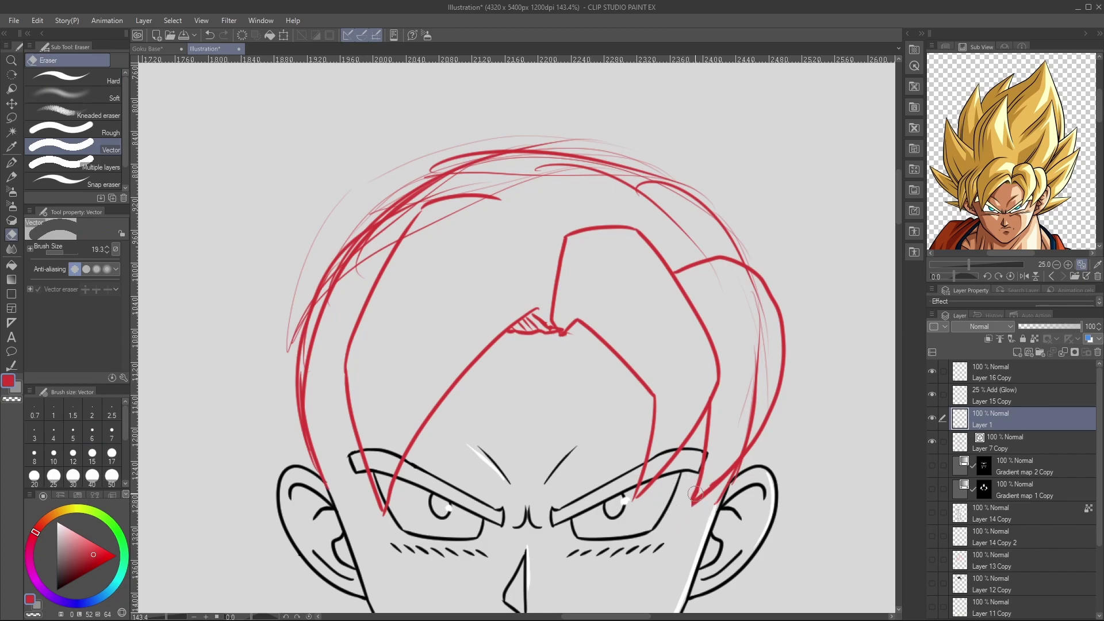
{"action": "key", "text": "p"}
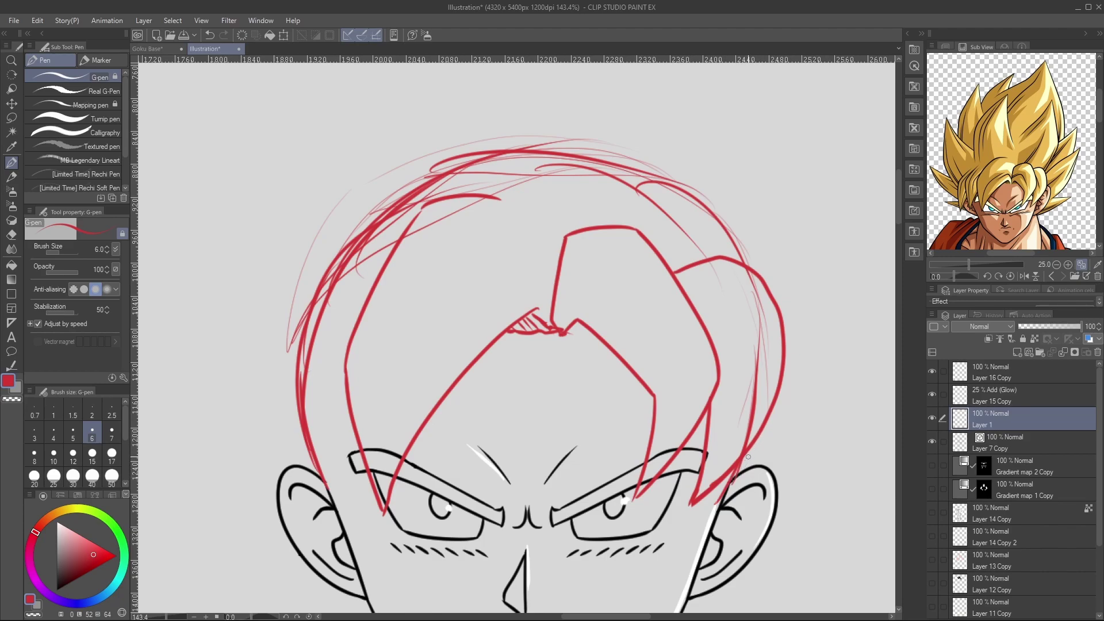
{"action": "mouse_move", "coordinate": [694, 509]}
{"action": "left_mouse_down"}
{"action": "mouse_move", "coordinate": [747, 457]}
{"action": "mouse_move", "coordinate": [775, 404]}
{"action": "left_mouse_up"}
{"action": "mouse_move", "coordinate": [744, 267]}
{"action": "left_mouse_down"}
{"action": "mouse_move", "coordinate": [779, 292]}
{"action": "mouse_move", "coordinate": [783, 324]}
{"action": "mouse_move", "coordinate": [785, 392]}
{"action": "mouse_move", "coordinate": [763, 435]}
{"action": "left_mouse_up"}
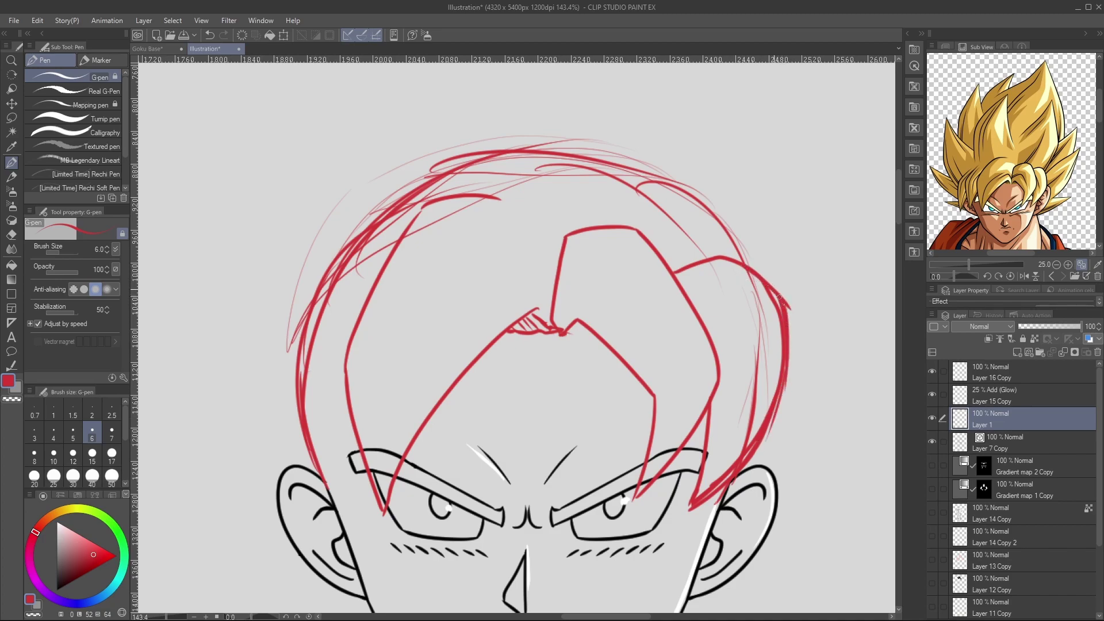
{"action": "mouse_move", "coordinate": [745, 459]}
{"action": "left_mouse_down"}
{"action": "mouse_move", "coordinate": [699, 509]}
{"action": "mouse_move", "coordinate": [764, 439]}
{"action": "mouse_move", "coordinate": [697, 510]}
{"action": "left_mouse_up"}
{"action": "mouse_move", "coordinate": [773, 417]}
{"action": "left_mouse_down"}
{"action": "mouse_move", "coordinate": [688, 515]}
{"action": "mouse_move", "coordinate": [752, 432]}
{"action": "left_mouse_up"}
Erase the skull line crossing the right outer lock with a smaller Vector eraser.
{"action": "key", "text": "e"}
{"action": "key", "text": "ctrl+z"}
{"action": "key", "text": "bracketleft"}
{"action": "key", "text": "bracketleft"}
{"action": "mouse_move", "coordinate": [728, 471]}
{"action": "left_mouse_down"}
{"action": "mouse_move", "coordinate": [757, 392]}
{"action": "mouse_move", "coordinate": [751, 429]}
{"action": "left_mouse_up"}
{"action": "key", "text": "p"}
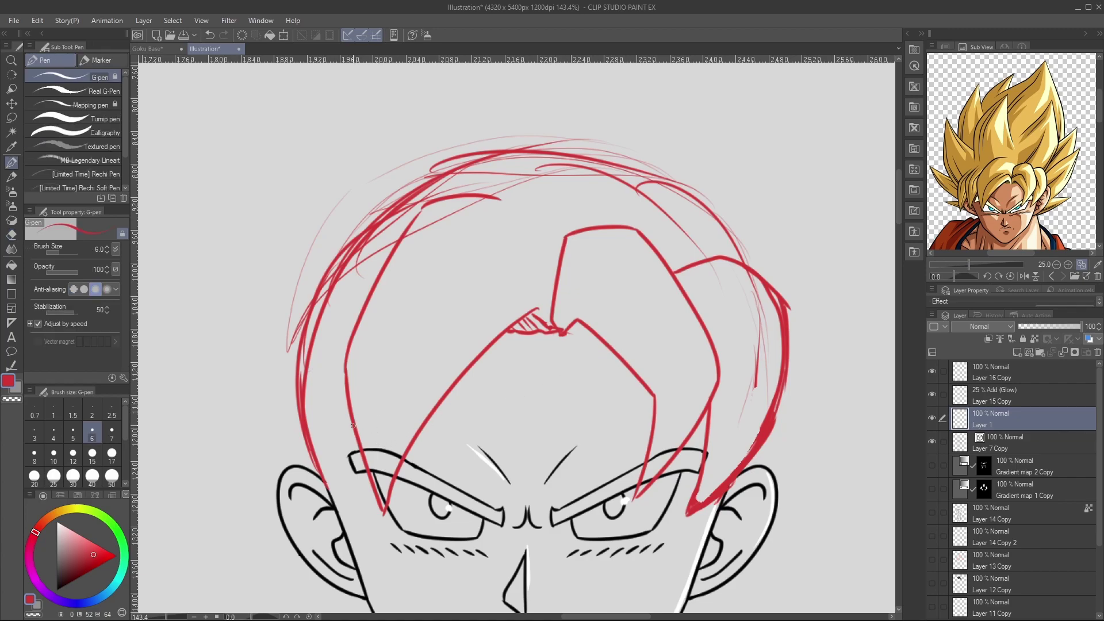
Sketch two pointed side locks over the left temple, ending beside the left ear.
{"action": "left_click_drag", "start_coordinate": [354, 419], "coordinate": [343, 503]}
{"action": "key", "text": "ctrl+z"}
{"action": "key", "text": "ctrl+z"}
{"action": "mouse_move", "coordinate": [354, 426]}
{"action": "left_mouse_down"}
{"action": "mouse_move", "coordinate": [327, 535]}
{"action": "mouse_move", "coordinate": [286, 380]}
{"action": "mouse_move", "coordinate": [316, 295]}
{"action": "mouse_move", "coordinate": [374, 226]}
{"action": "mouse_move", "coordinate": [309, 307]}
{"action": "mouse_move", "coordinate": [290, 420]}
{"action": "left_mouse_up"}
{"action": "key", "text": "ctrl+z"}
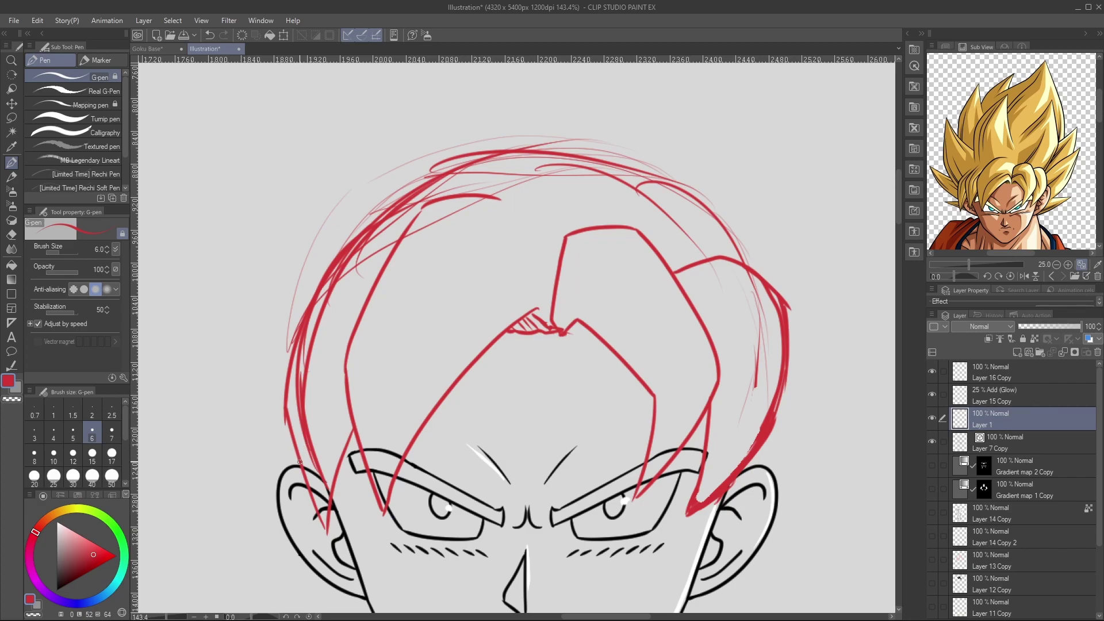
{"action": "left_click_drag", "start_coordinate": [300, 466], "coordinate": [273, 543]}
{"action": "mouse_move", "coordinate": [271, 542]}
{"action": "left_mouse_down"}
{"action": "mouse_move", "coordinate": [254, 375]}
{"action": "mouse_move", "coordinate": [280, 309]}
{"action": "mouse_move", "coordinate": [332, 242]}
{"action": "mouse_move", "coordinate": [315, 249]}
{"action": "mouse_move", "coordinate": [252, 380]}
{"action": "mouse_move", "coordinate": [253, 406]}
{"action": "left_mouse_up"}
{"action": "key", "text": "ctrl+z"}
Erase most of the red skull outline around the bangs with the Vector eraser.
{"action": "key", "text": "ctrl+space"}
{"action": "left_click_drag", "start_coordinate": [488, 321], "coordinate": [426, 320]}
{"action": "left_click_drag", "start_coordinate": [459, 274], "coordinate": [491, 261]}
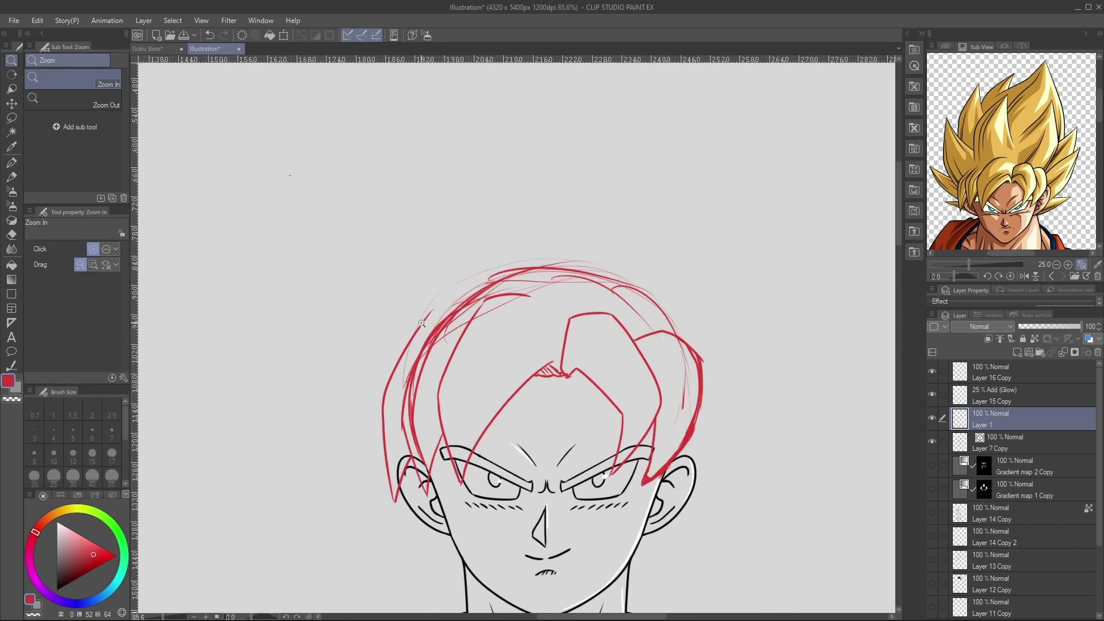
{"action": "key", "text": "e"}
{"action": "mouse_move", "coordinate": [409, 409]}
{"action": "left_mouse_down"}
{"action": "mouse_move", "coordinate": [415, 368]}
{"action": "mouse_move", "coordinate": [446, 310]}
{"action": "mouse_move", "coordinate": [459, 314]}
{"action": "mouse_move", "coordinate": [509, 276]}
{"action": "left_mouse_up"}
{"action": "left_click_drag", "start_coordinate": [573, 219], "coordinate": [593, 219], "text": "ctrl+alt"}
{"action": "mouse_move", "coordinate": [505, 270]}
{"action": "left_mouse_down"}
{"action": "mouse_move", "coordinate": [582, 275]}
{"action": "mouse_move", "coordinate": [639, 258]}
{"action": "mouse_move", "coordinate": [596, 270]}
{"action": "mouse_move", "coordinate": [652, 306]}
{"action": "mouse_move", "coordinate": [628, 276]}
{"action": "left_mouse_up"}
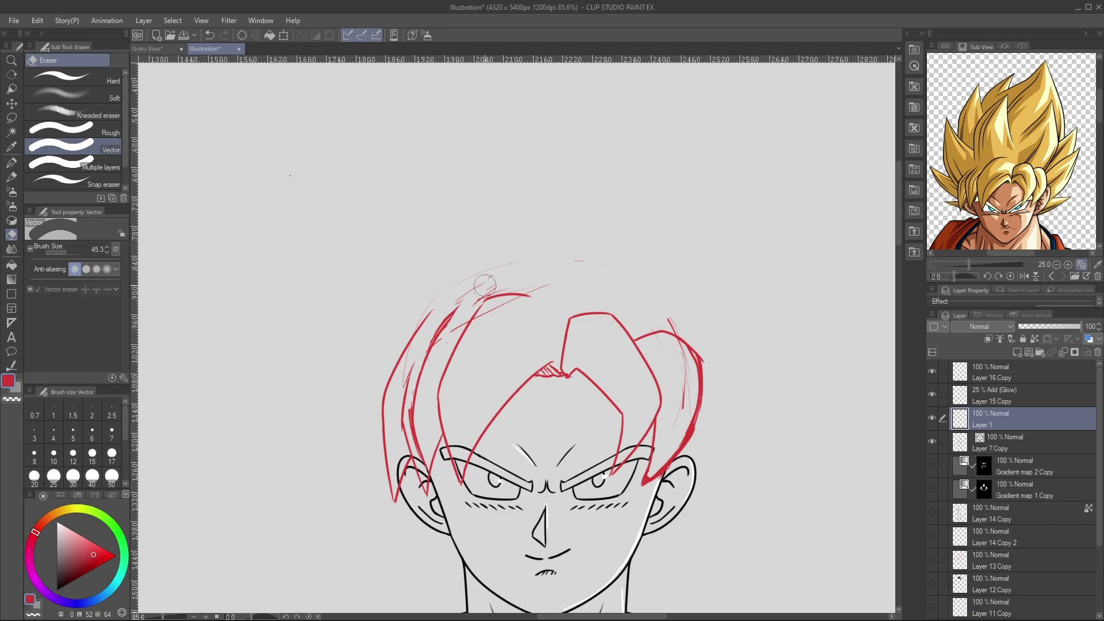
{"action": "left_click_drag", "start_coordinate": [478, 290], "coordinate": [447, 344], "text": "ctrl+alt"}
{"action": "mouse_move", "coordinate": [414, 389]}
{"action": "left_mouse_down"}
{"action": "mouse_move", "coordinate": [426, 467]}
{"action": "mouse_move", "coordinate": [416, 423]}
{"action": "mouse_move", "coordinate": [429, 349]}
{"action": "mouse_move", "coordinate": [453, 314]}
{"action": "mouse_move", "coordinate": [424, 380]}
{"action": "mouse_move", "coordinate": [442, 324]}
{"action": "mouse_move", "coordinate": [456, 348]}
{"action": "mouse_move", "coordinate": [425, 452]}
{"action": "left_mouse_up"}
Add thin strand lines inside the left side locks and the front bangs with the G-pen.
{"action": "key", "text": "p"}
{"action": "mouse_move", "coordinate": [437, 349]}
{"action": "left_mouse_down"}
{"action": "mouse_move", "coordinate": [419, 384]}
{"action": "mouse_move", "coordinate": [415, 451]}
{"action": "mouse_move", "coordinate": [407, 381]}
{"action": "left_mouse_up"}
{"action": "mouse_move", "coordinate": [423, 343]}
{"action": "left_mouse_down"}
{"action": "mouse_move", "coordinate": [390, 442]}
{"action": "mouse_move", "coordinate": [407, 443]}
{"action": "mouse_move", "coordinate": [399, 470]}
{"action": "left_mouse_up"}
{"action": "left_click_drag", "start_coordinate": [511, 345], "coordinate": [462, 467]}
{"action": "left_click_drag", "start_coordinate": [562, 358], "coordinate": [516, 371]}
{"action": "mouse_move", "coordinate": [574, 346]}
{"action": "left_mouse_down"}
{"action": "mouse_move", "coordinate": [620, 388]}
{"action": "mouse_move", "coordinate": [669, 407]}
{"action": "mouse_move", "coordinate": [669, 432]}
{"action": "left_mouse_up"}
{"action": "key", "text": "ctrl+z"}
{"action": "key", "text": "ctrl+z"}
{"action": "left_click_drag", "start_coordinate": [657, 377], "coordinate": [668, 433]}
Sketch a short pointed hair spike projecting sideways from behind the left ear.
{"action": "key", "text": "ctrl+space"}
{"action": "mouse_move", "coordinate": [740, 413]}
{"action": "left_mouse_down"}
{"action": "mouse_move", "coordinate": [738, 399]}
{"action": "mouse_move", "coordinate": [774, 407]}
{"action": "left_mouse_up"}
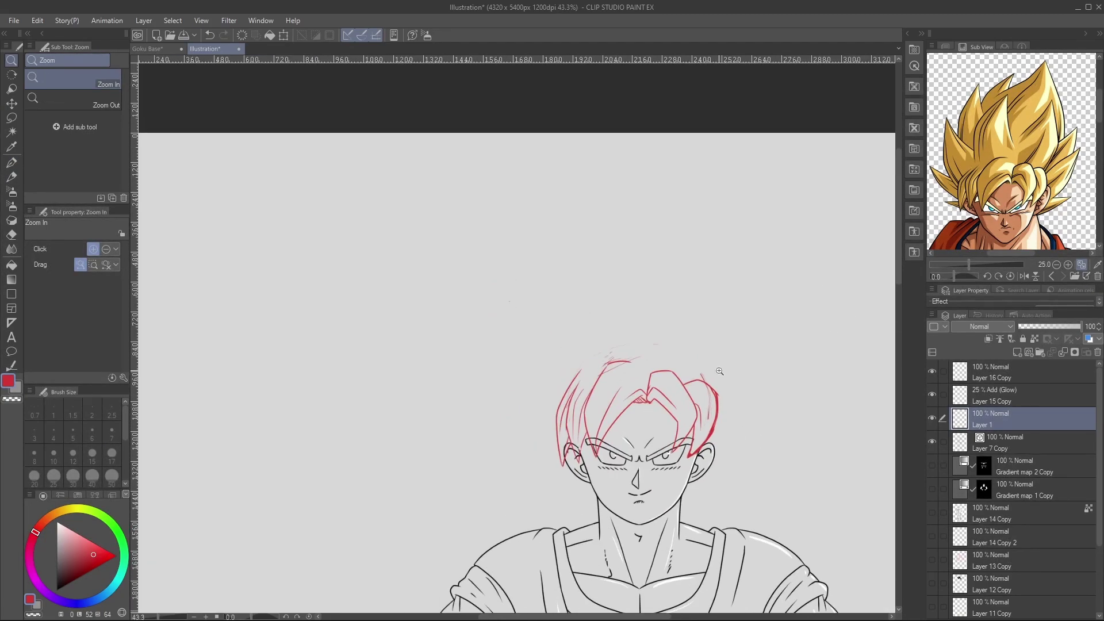
{"action": "key", "text": "p"}
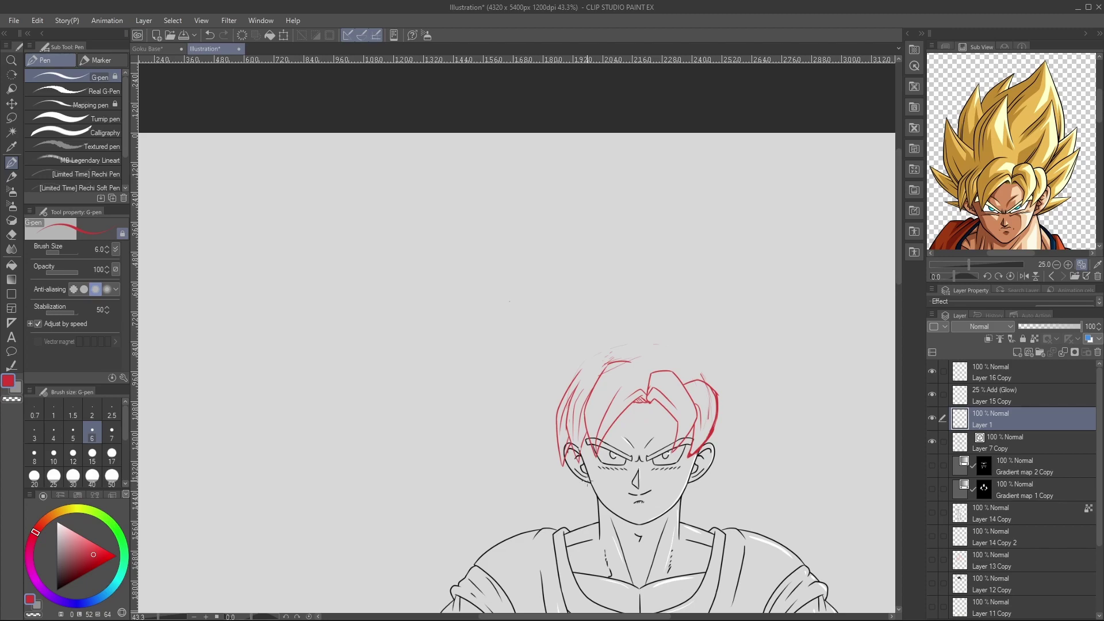
{"action": "left_click_drag", "start_coordinate": [584, 479], "coordinate": [506, 448]}
{"action": "left_click_drag", "start_coordinate": [556, 449], "coordinate": [516, 454]}
{"action": "key", "text": "ctrl+z"}
{"action": "key", "text": "e"}
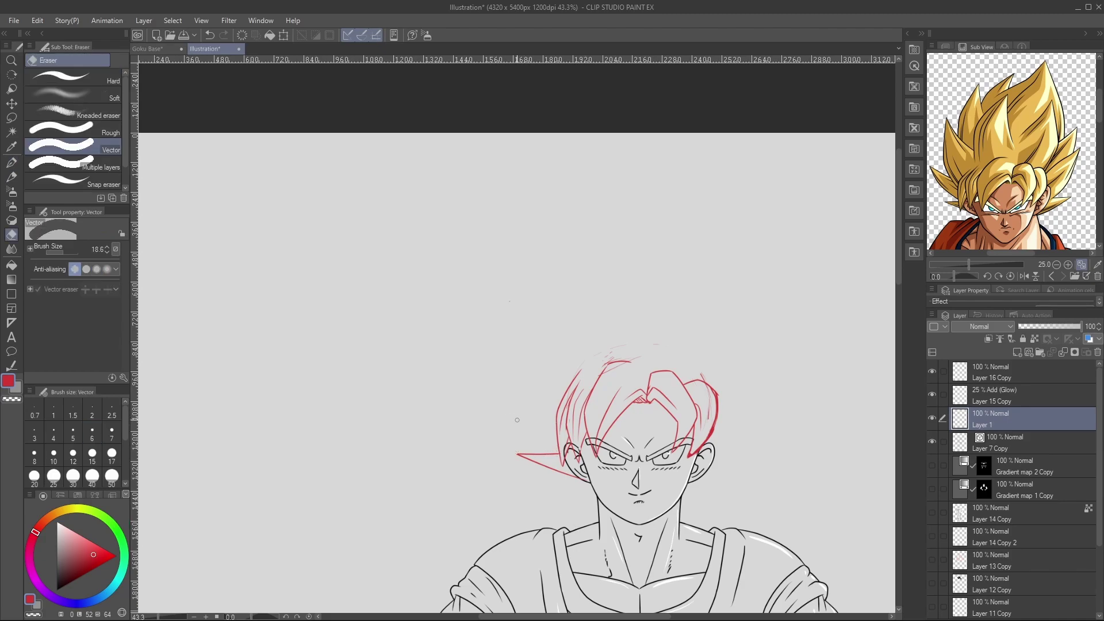
Sketch a longer spike above the short left one and trim its overlong tip with the eraser.
{"action": "key", "text": "p"}
{"action": "left_click_drag", "start_coordinate": [555, 446], "coordinate": [466, 358]}
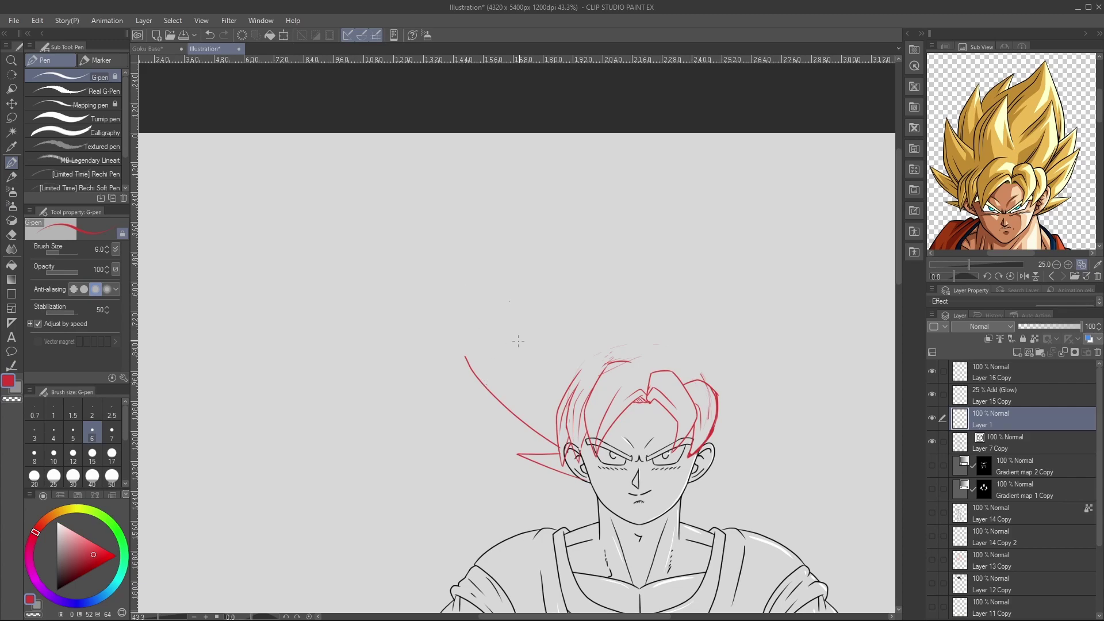
{"action": "left_click_drag", "start_coordinate": [485, 384], "coordinate": [556, 414]}
{"action": "key", "text": "ctrl+z"}
{"action": "key", "text": "ctrl+z"}
{"action": "left_click_drag", "start_coordinate": [485, 384], "coordinate": [551, 412]}
{"action": "key", "text": "ctrl+z"}
{"action": "left_click_drag", "start_coordinate": [483, 383], "coordinate": [554, 409]}
{"action": "key", "text": "e"}
{"action": "left_click", "coordinate": [472, 364]}
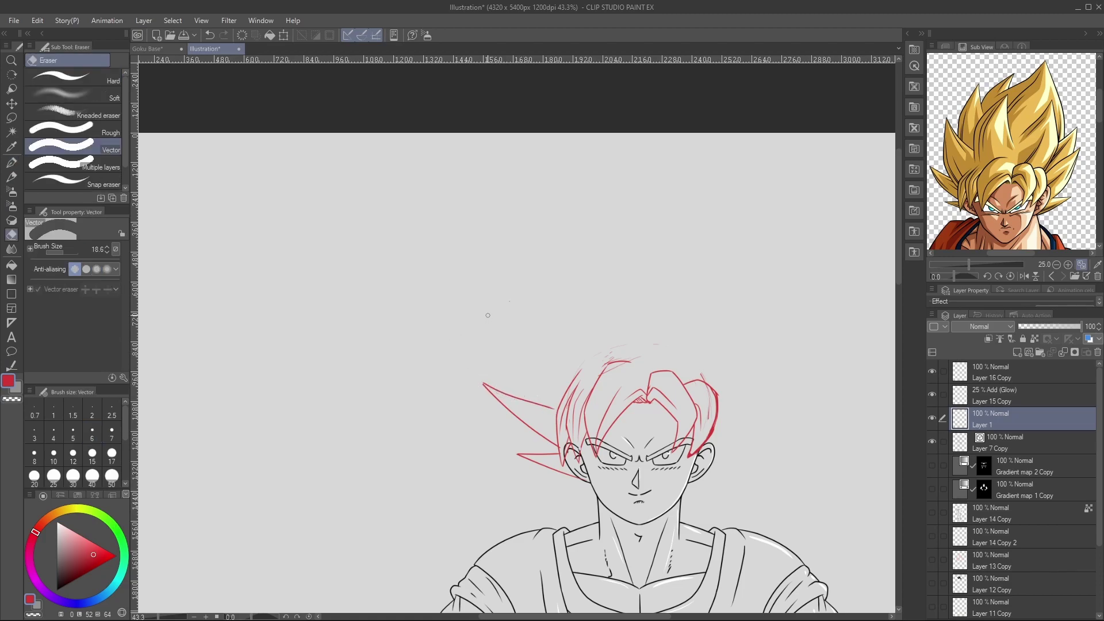
Sketch a large upward spike above the two left side spikes, joining its upper edge to the tip and cleaning its base.
{"action": "key", "text": "p"}
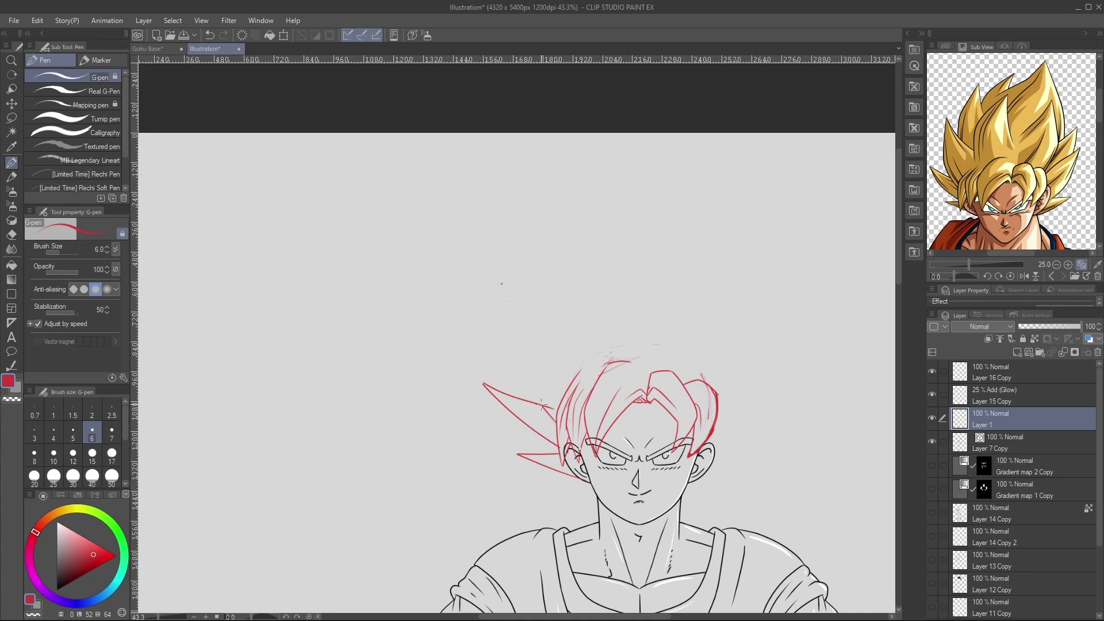
{"action": "left_click_drag", "start_coordinate": [537, 399], "coordinate": [522, 377]}
{"action": "mouse_move", "coordinate": [522, 377]}
{"action": "left_mouse_down"}
{"action": "mouse_move", "coordinate": [502, 280]}
{"action": "mouse_move", "coordinate": [505, 305]}
{"action": "left_mouse_up"}
{"action": "mouse_move", "coordinate": [504, 284]}
{"action": "left_mouse_down"}
{"action": "mouse_move", "coordinate": [573, 329]}
{"action": "mouse_move", "coordinate": [543, 314]}
{"action": "left_mouse_up"}
{"action": "key", "text": "ctrl+z"}
{"action": "key", "text": "i"}
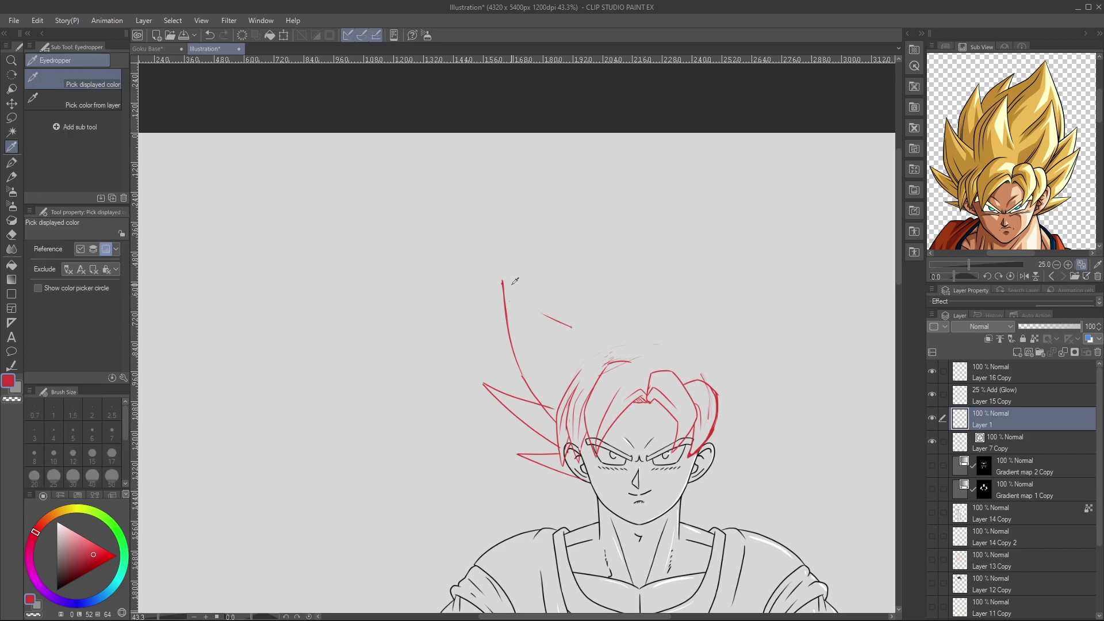
{"action": "left_click", "coordinate": [506, 311]}
{"action": "key", "text": "p"}
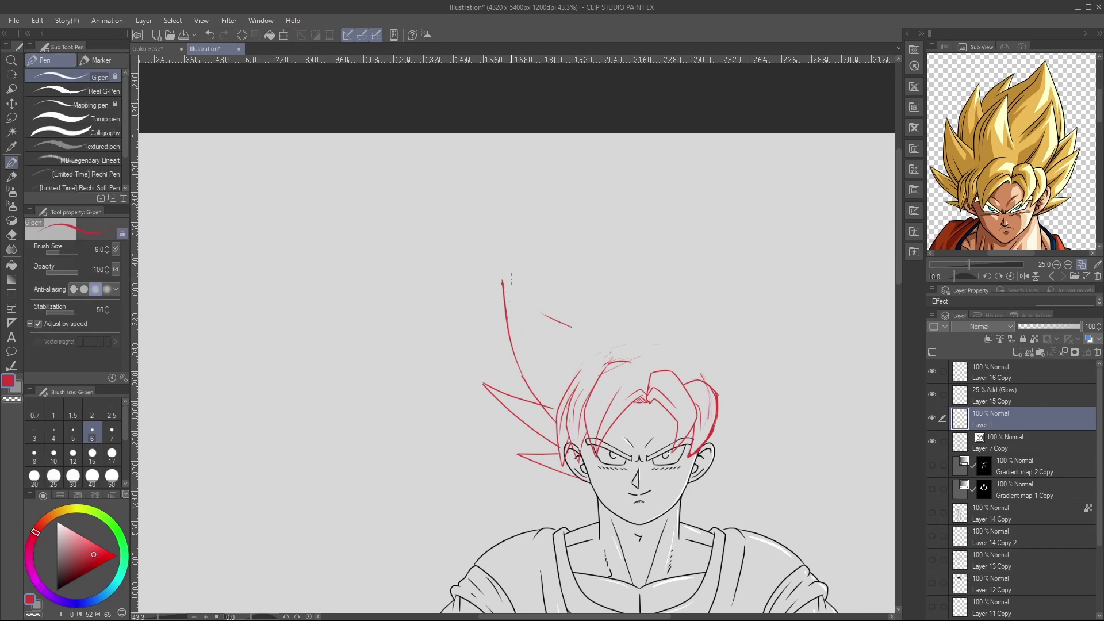
{"action": "left_click_drag", "start_coordinate": [503, 281], "coordinate": [557, 318]}
{"action": "key", "text": "e"}
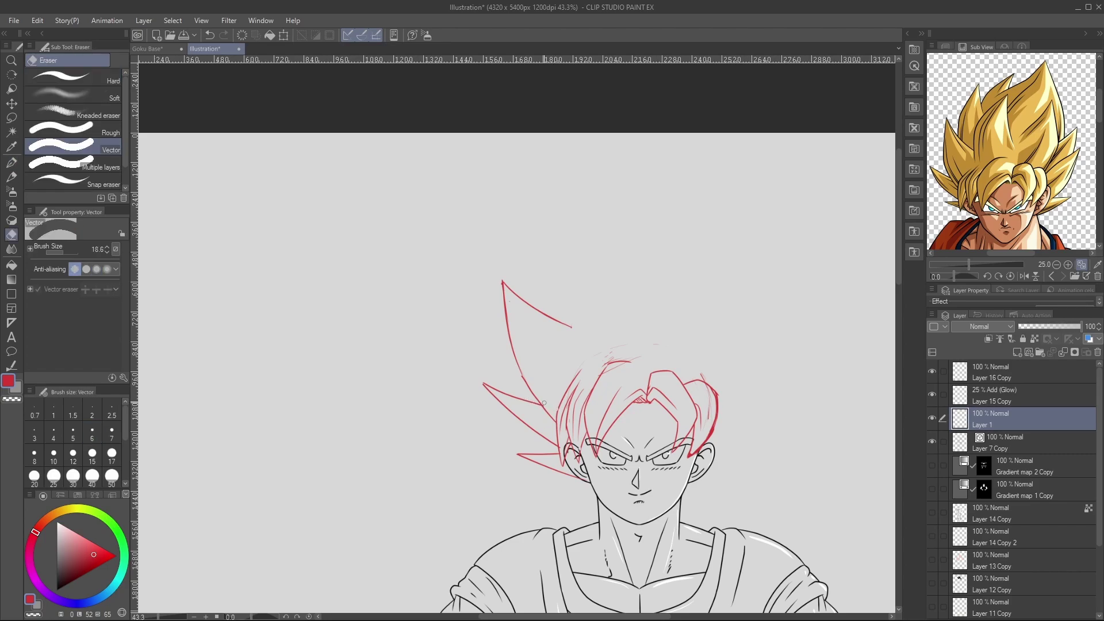
{"action": "key", "text": "ctrl+z"}
{"action": "left_click", "coordinate": [547, 406]}
{"action": "key", "text": "p"}
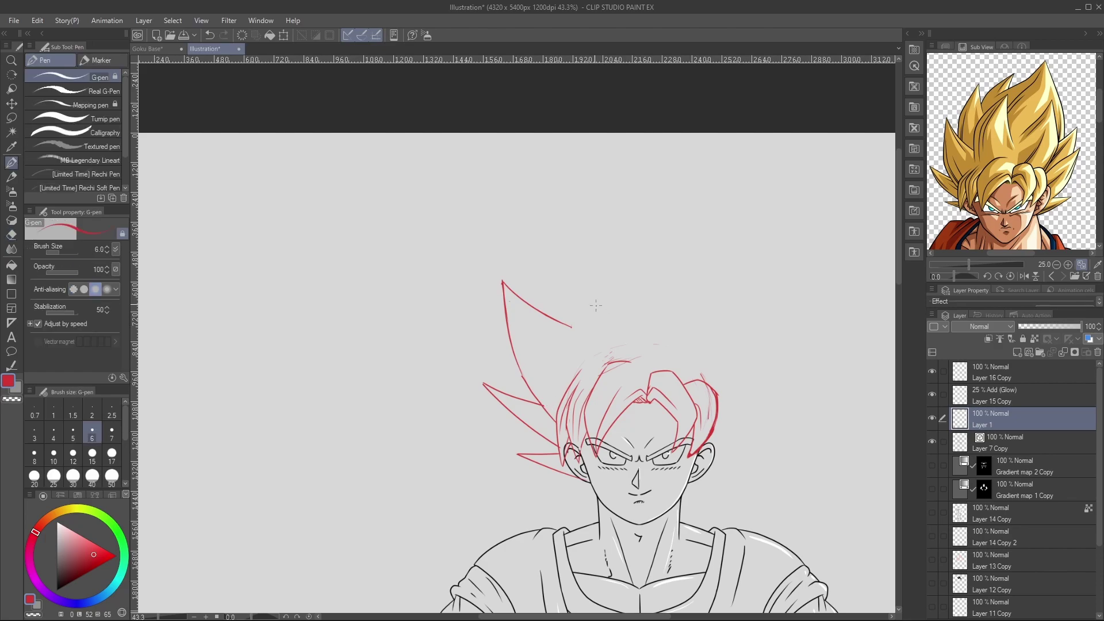
Add inner strand lines to the left side spikes.
{"action": "left_click_drag", "start_coordinate": [504, 283], "coordinate": [566, 357]}
{"action": "key", "text": "ctrl+z"}
{"action": "left_click_drag", "start_coordinate": [505, 285], "coordinate": [542, 329]}
{"action": "mouse_move", "coordinate": [564, 395]}
{"action": "left_mouse_down"}
{"action": "mouse_move", "coordinate": [548, 380]}
{"action": "mouse_move", "coordinate": [556, 409]}
{"action": "mouse_move", "coordinate": [541, 395]}
{"action": "mouse_move", "coordinate": [517, 337]}
{"action": "left_mouse_up"}
{"action": "left_click_drag", "start_coordinate": [545, 410], "coordinate": [494, 395]}
{"action": "left_click_drag", "start_coordinate": [578, 356], "coordinate": [572, 267]}
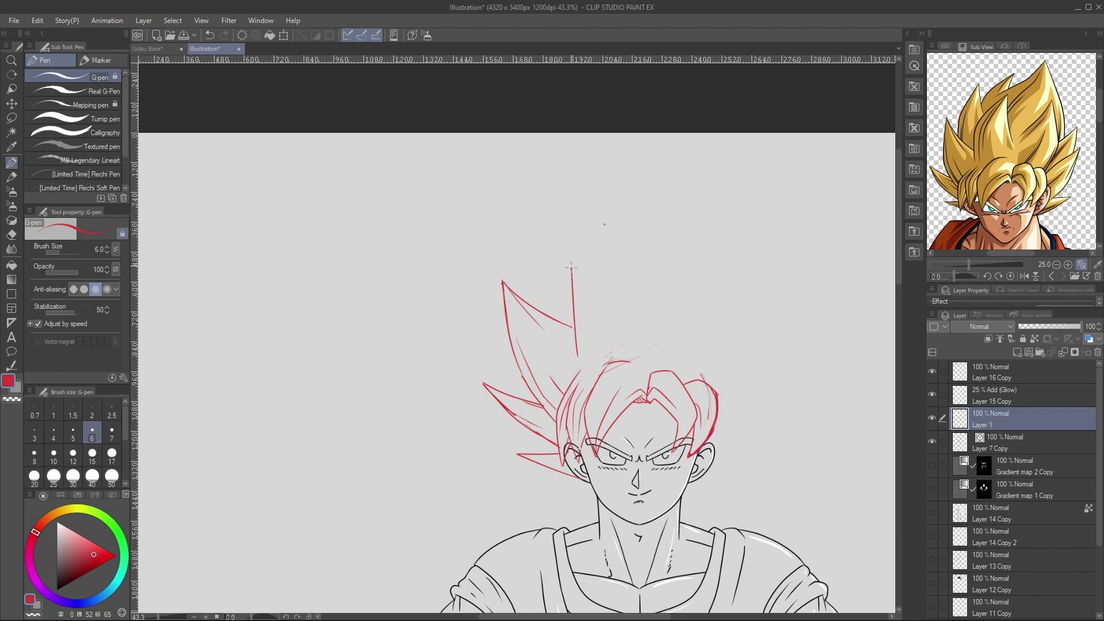
{"action": "key", "text": "ctrl+z"}
{"action": "left_click_drag", "start_coordinate": [574, 347], "coordinate": [571, 271]}
{"action": "mouse_move", "coordinate": [500, 281]}
{"action": "left_mouse_down"}
{"action": "mouse_move", "coordinate": [568, 269]}
{"action": "mouse_move", "coordinate": [526, 281]}
{"action": "mouse_move", "coordinate": [645, 278]}
{"action": "mouse_move", "coordinate": [563, 277]}
{"action": "left_mouse_up"}
{"action": "key", "text": "ctrl+z"}
{"action": "key", "text": "ctrl+z"}
{"action": "key", "text": "ctrl+z"}
{"action": "key", "text": "ctrl+z"}
Sketch a tall curved spike above the crown, with its left edge rising to the tip and its right edge sweeping down toward the bangs.
{"action": "mouse_move", "coordinate": [574, 346]}
{"action": "left_mouse_down"}
{"action": "mouse_move", "coordinate": [566, 284]}
{"action": "mouse_move", "coordinate": [604, 217]}
{"action": "left_mouse_up"}
{"action": "key", "text": "ctrl+z"}
{"action": "left_click_drag", "start_coordinate": [569, 280], "coordinate": [603, 218]}
{"action": "key", "text": "ctrl+z"}
{"action": "mouse_move", "coordinate": [568, 353]}
{"action": "left_mouse_down"}
{"action": "mouse_move", "coordinate": [575, 270]}
{"action": "mouse_move", "coordinate": [608, 222]}
{"action": "mouse_move", "coordinate": [574, 278]}
{"action": "left_mouse_up"}
{"action": "key", "text": "ctrl+z"}
{"action": "key", "text": "ctrl+z"}
{"action": "key", "text": "ctrl+z"}
{"action": "mouse_move", "coordinate": [568, 352]}
{"action": "left_mouse_down"}
{"action": "mouse_move", "coordinate": [578, 273]}
{"action": "mouse_move", "coordinate": [604, 224]}
{"action": "mouse_move", "coordinate": [577, 274]}
{"action": "mouse_move", "coordinate": [570, 355]}
{"action": "left_mouse_up"}
{"action": "key", "text": "ctrl+z"}
{"action": "left_click_drag", "start_coordinate": [605, 224], "coordinate": [637, 328]}
{"action": "key", "text": "ctrl+z"}
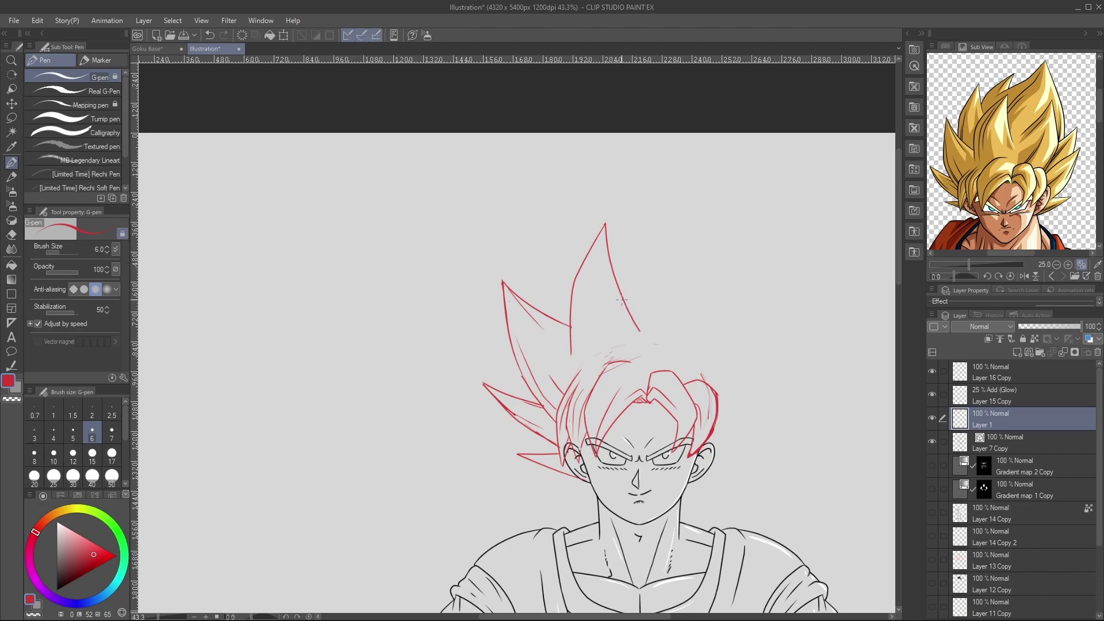
Clean up the left edge of the tall crown spike with the eraser and add inner strand lines from its tip.
{"action": "mouse_move", "coordinate": [572, 351]}
{"action": "left_mouse_down"}
{"action": "mouse_move", "coordinate": [570, 291]}
{"action": "mouse_move", "coordinate": [610, 223]}
{"action": "mouse_move", "coordinate": [577, 269]}
{"action": "mouse_move", "coordinate": [573, 359]}
{"action": "left_mouse_up"}
{"action": "key", "text": "e"}
{"action": "mouse_move", "coordinate": [599, 235]}
{"action": "left_mouse_down"}
{"action": "mouse_move", "coordinate": [568, 313]}
{"action": "mouse_move", "coordinate": [573, 341]}
{"action": "mouse_move", "coordinate": [567, 306]}
{"action": "mouse_move", "coordinate": [569, 326]}
{"action": "left_mouse_up"}
{"action": "key", "text": "p"}
{"action": "key", "text": "ctrl+z"}
{"action": "key", "text": "ctrl+z"}
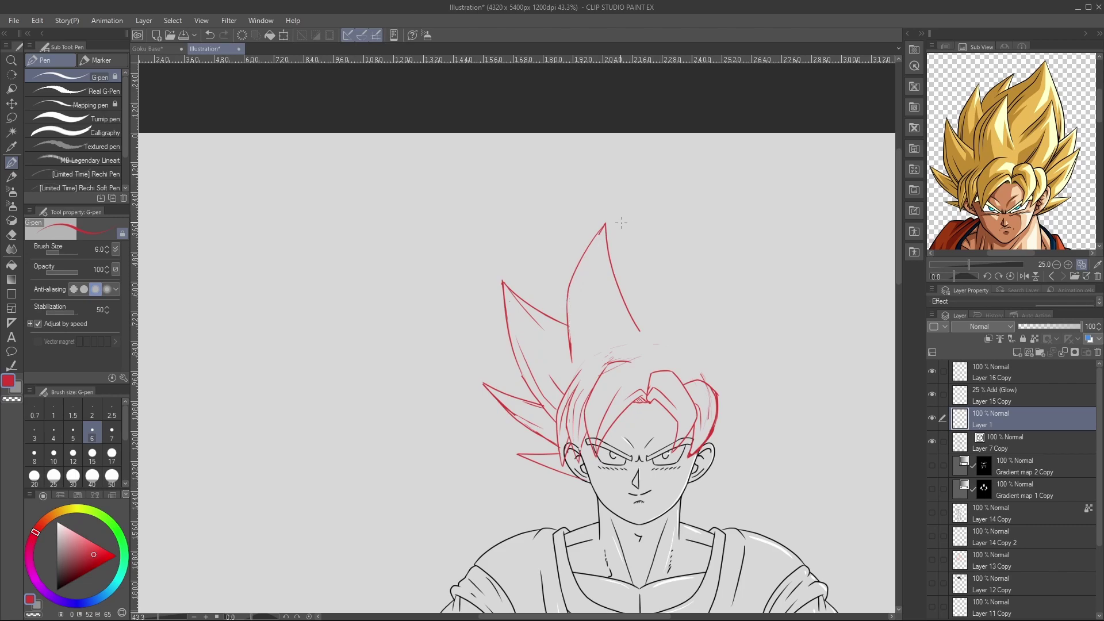
{"action": "left_click_drag", "start_coordinate": [605, 226], "coordinate": [585, 352]}
{"action": "key", "text": "ctrl+z"}
{"action": "left_click_drag", "start_coordinate": [605, 224], "coordinate": [584, 331]}
{"action": "left_click_drag", "start_coordinate": [590, 247], "coordinate": [576, 352]}
Sketch the left edge of a taller spike rising between the large left spike and the crown spike.
{"action": "left_click", "coordinate": [546, 190]}
{"action": "mouse_move", "coordinate": [533, 306]}
{"action": "left_mouse_down"}
{"action": "mouse_move", "coordinate": [527, 233]}
{"action": "mouse_move", "coordinate": [544, 185]}
{"action": "mouse_move", "coordinate": [524, 264]}
{"action": "left_mouse_up"}
{"action": "key", "text": "ctrl+z"}
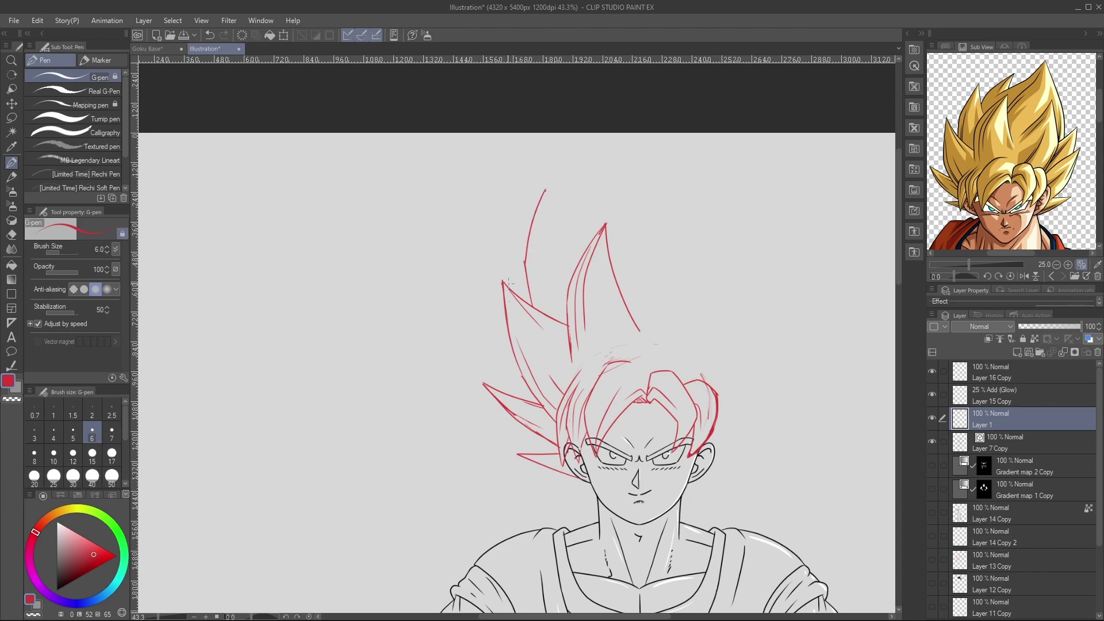
{"action": "left_click_drag", "start_coordinate": [526, 274], "coordinate": [529, 248]}
{"action": "key", "text": "e"}
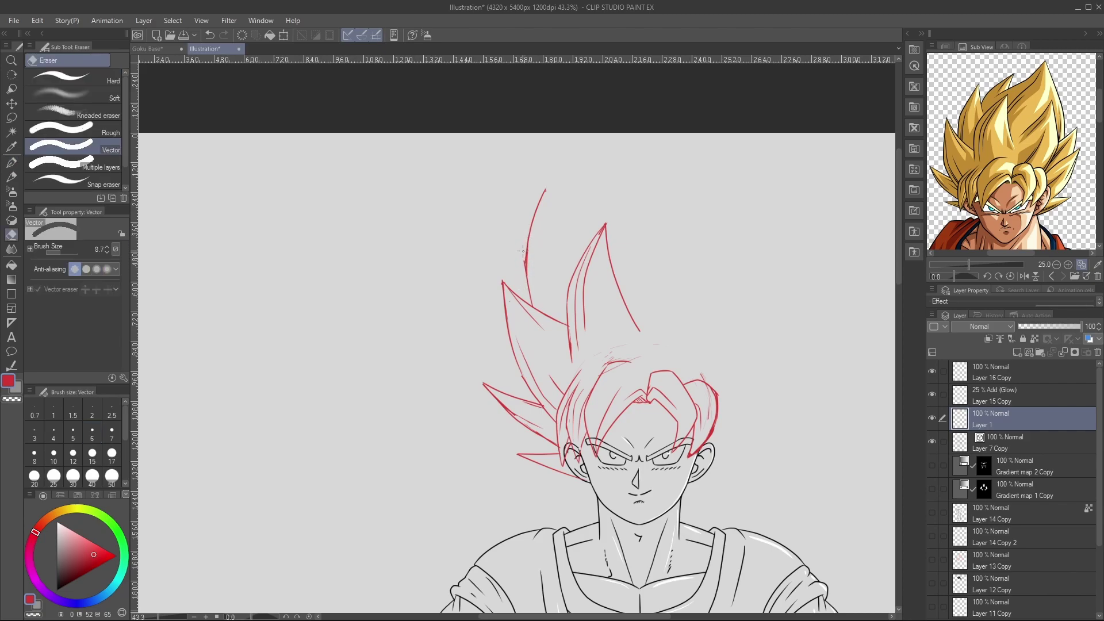
{"action": "key", "text": "p"}
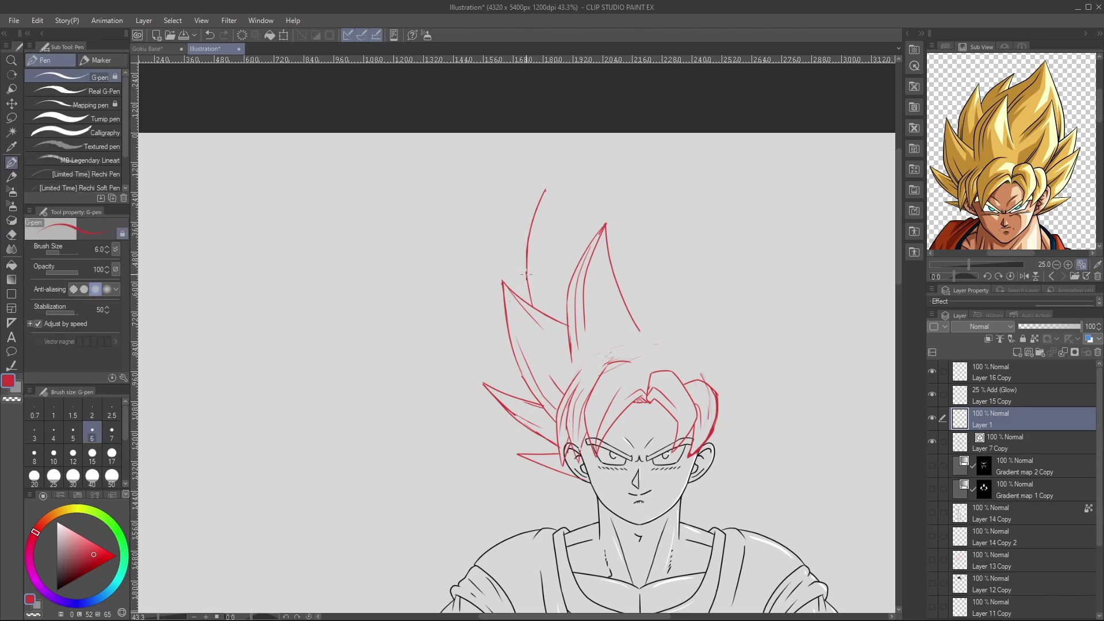
{"action": "left_click_drag", "start_coordinate": [503, 282], "coordinate": [544, 287]}
{"action": "key", "text": "ctrl+z"}
{"action": "mouse_move", "coordinate": [534, 307]}
{"action": "left_mouse_down"}
{"action": "mouse_move", "coordinate": [529, 276]}
{"action": "mouse_move", "coordinate": [533, 303]}
{"action": "mouse_move", "coordinate": [549, 178]}
{"action": "mouse_move", "coordinate": [526, 252]}
{"action": "left_mouse_up"}
{"action": "key", "text": "ctrl+z"}
Finish the tallest spike's tip and sketch its right edge down to the crown spike.
{"action": "key", "text": "e"}
{"action": "key", "text": "]"}
{"action": "key", "text": "p"}
{"action": "mouse_move", "coordinate": [550, 180]}
{"action": "left_mouse_down"}
{"action": "mouse_move", "coordinate": [575, 245]}
{"action": "mouse_move", "coordinate": [561, 218]}
{"action": "left_mouse_up"}
{"action": "key", "text": "ctrl+z"}
{"action": "key", "text": "ctrl+z"}
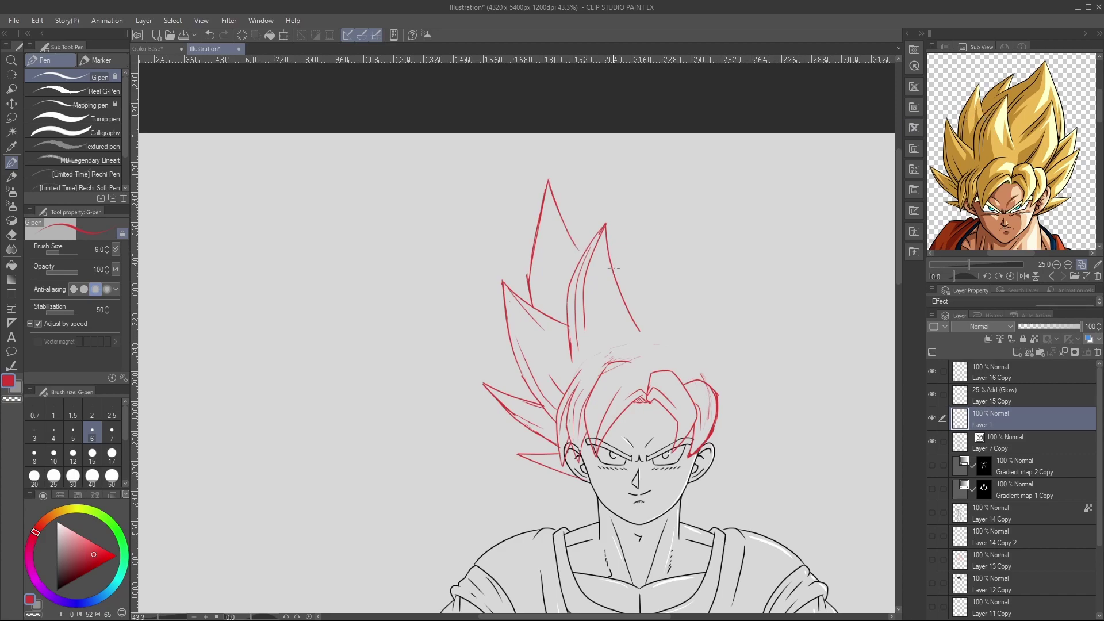
Zoom out to frame the whole figure and check the hair sketch's proportions on the canvas.
{"action": "key", "text": "ctrl+space"}
{"action": "left_click_drag", "start_coordinate": [748, 354], "coordinate": [725, 361]}
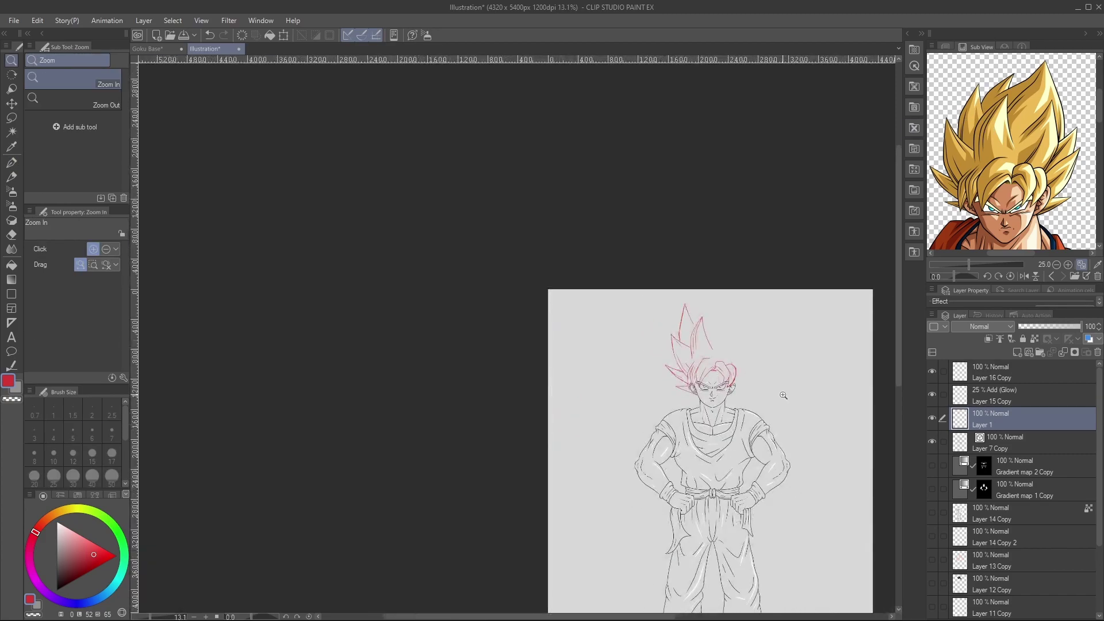
{"action": "left_click_drag", "start_coordinate": [783, 396], "coordinate": [773, 402]}
{"action": "left_click_drag", "start_coordinate": [794, 457], "coordinate": [778, 473]}
{"action": "left_click_drag", "start_coordinate": [781, 529], "coordinate": [800, 493]}
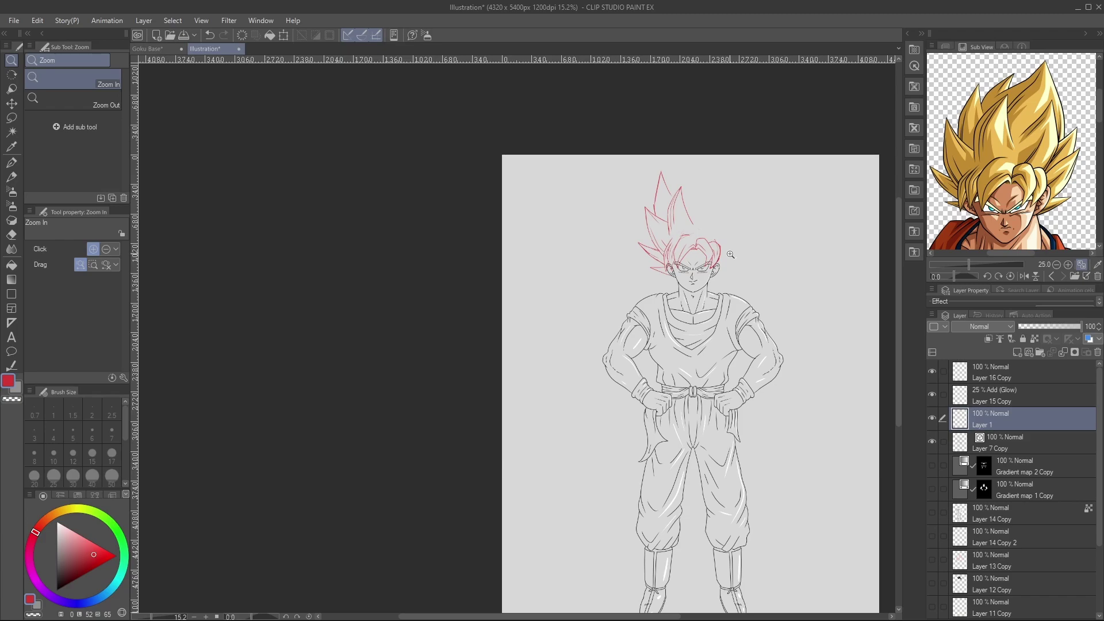
{"action": "left_click_drag", "start_coordinate": [898, 247], "coordinate": [900, 268]}
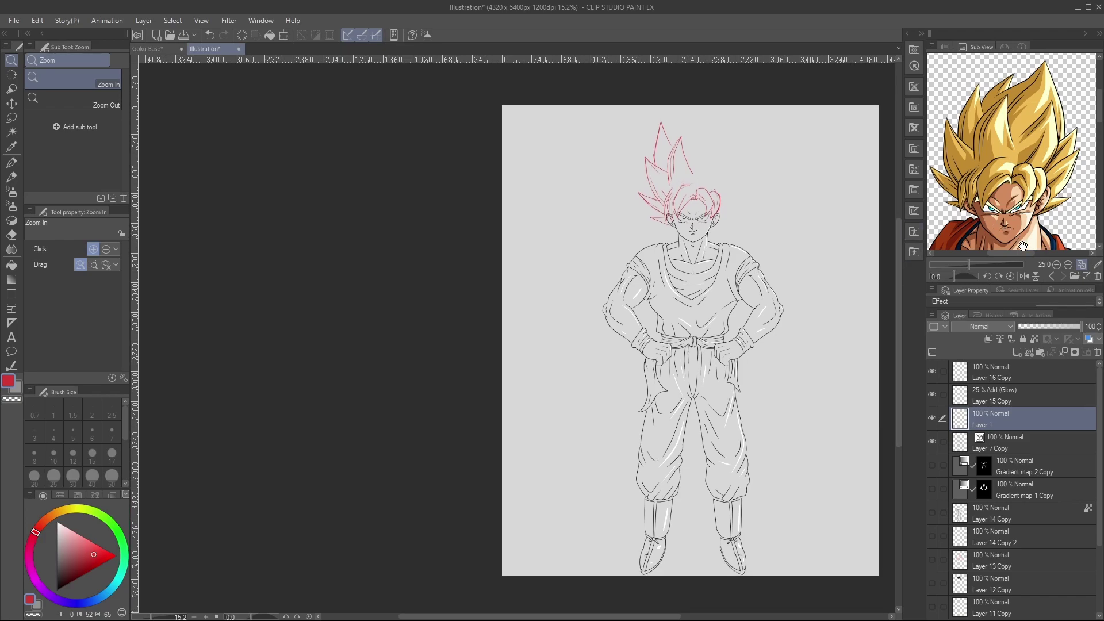
Compare the base-form colour sheet in the reference viewer and return to the Super Saiyan head reference, framed on the hair.
{"action": "left_click", "coordinate": [1050, 276]}
{"action": "left_click", "coordinate": [1054, 274]}
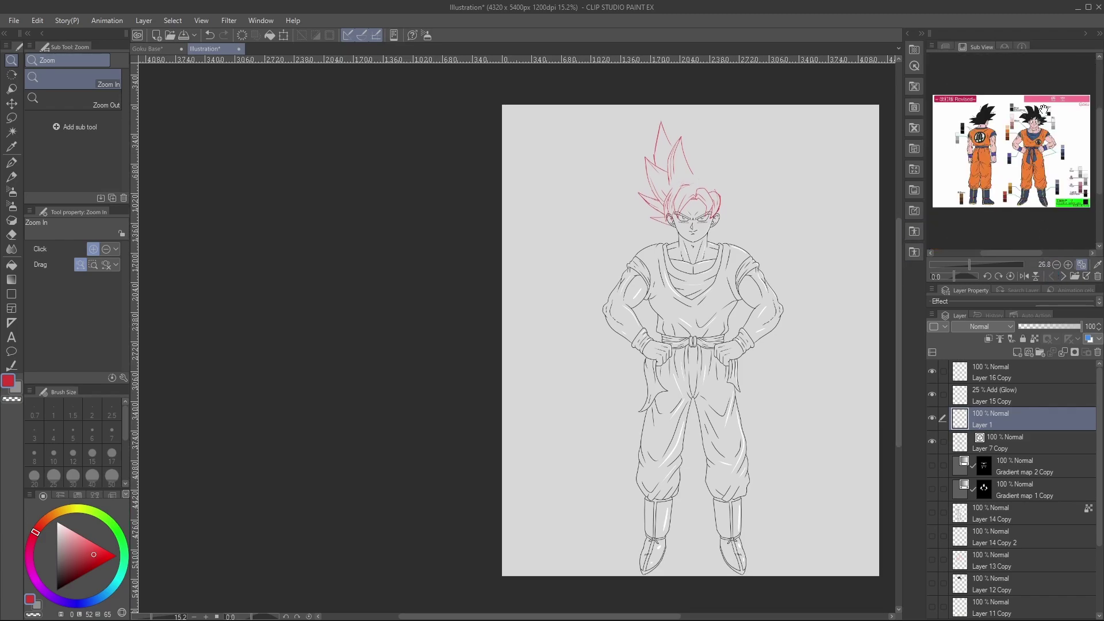
{"action": "left_click", "coordinate": [1064, 275]}
{"action": "left_click", "coordinate": [1063, 275]}
{"action": "left_click", "coordinate": [1068, 264]}
{"action": "left_click", "coordinate": [1068, 265]}
{"action": "left_click_drag", "start_coordinate": [1099, 160], "coordinate": [1100, 118]}
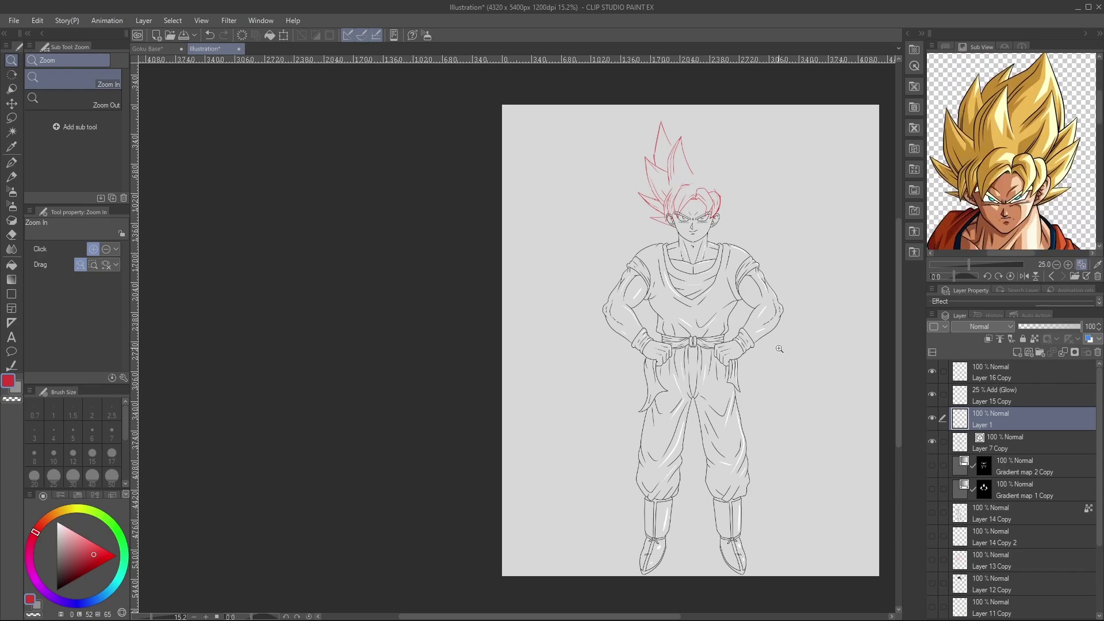
{"action": "left_click", "coordinate": [1044, 377]}
{"action": "scroll", "coordinate": [1093, 422], "scroll_direction": "down", "scroll_amount": 3}
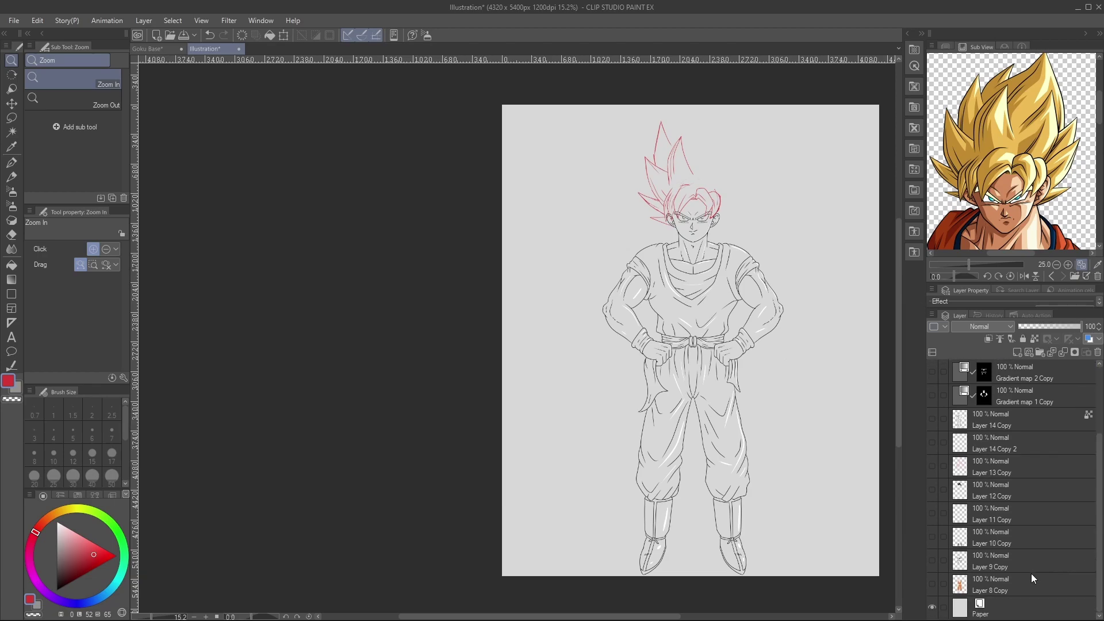
{"action": "left_click", "coordinate": [1034, 581], "text": "shift"}
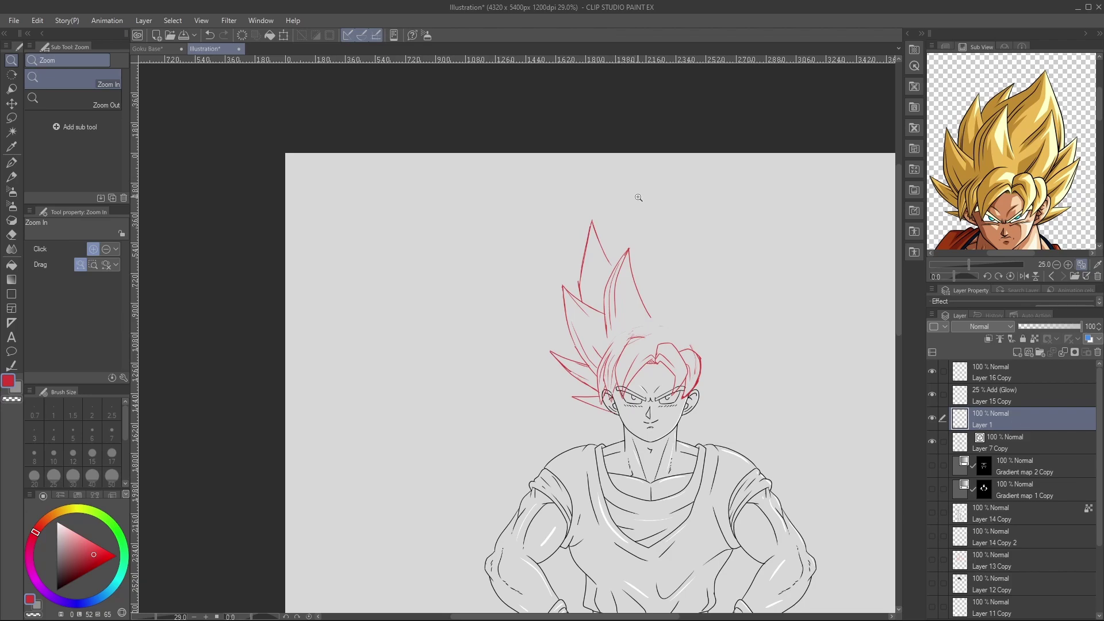
Sketch the left edge and pointed tip of a new taller spike rising from the crown, to the right of the existing tall spike.
{"action": "key", "text": "p"}
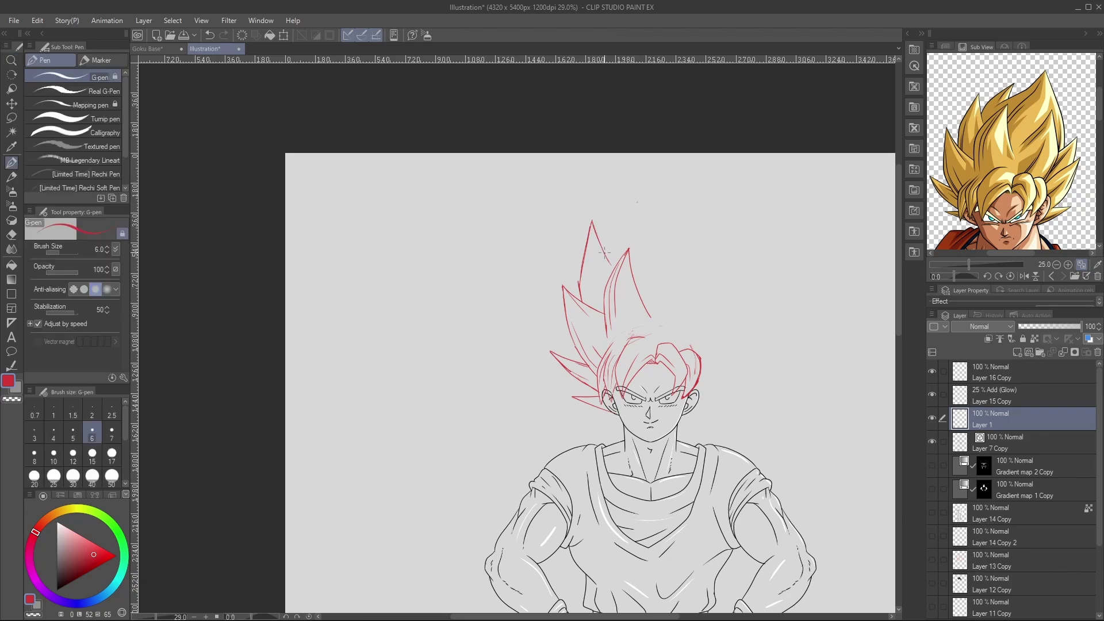
{"action": "mouse_move", "coordinate": [603, 252]}
{"action": "left_mouse_down"}
{"action": "mouse_move", "coordinate": [632, 205]}
{"action": "mouse_move", "coordinate": [607, 263]}
{"action": "mouse_move", "coordinate": [612, 232]}
{"action": "mouse_move", "coordinate": [638, 200]}
{"action": "left_mouse_up"}
{"action": "key", "text": "ctrl+z"}
{"action": "key", "text": "ctrl+z"}
{"action": "key", "text": "ctrl+z"}
{"action": "left_click_drag", "start_coordinate": [638, 201], "coordinate": [637, 216]}
{"action": "left_click_drag", "start_coordinate": [608, 616], "coordinate": [638, 616]}
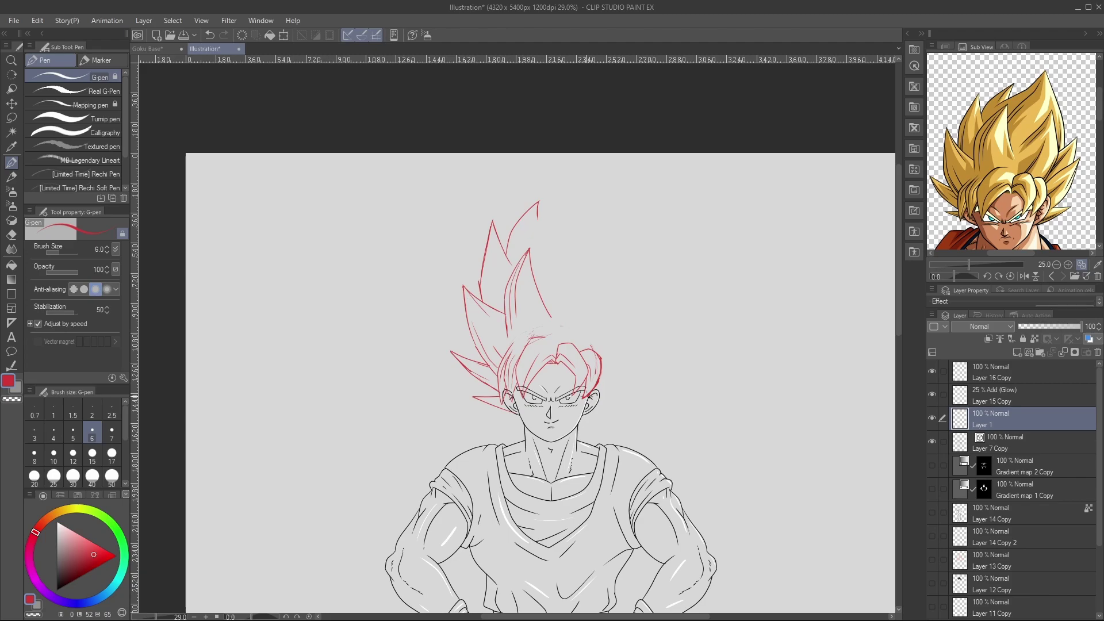
Sketch a small low spike beside the right ear and a larger upswept spike above it in red.
{"action": "left_click_drag", "start_coordinate": [582, 419], "coordinate": [639, 396]}
{"action": "key", "text": "ctrl+z"}
{"action": "key", "text": "ctrl+z"}
{"action": "left_click_drag", "start_coordinate": [633, 400], "coordinate": [607, 398]}
{"action": "mouse_move", "coordinate": [600, 401]}
{"action": "left_mouse_down"}
{"action": "mouse_move", "coordinate": [627, 378]}
{"action": "mouse_move", "coordinate": [642, 336]}
{"action": "mouse_move", "coordinate": [619, 349]}
{"action": "left_mouse_up"}
{"action": "key", "text": "ctrl+z"}
{"action": "key", "text": "ctrl+z"}
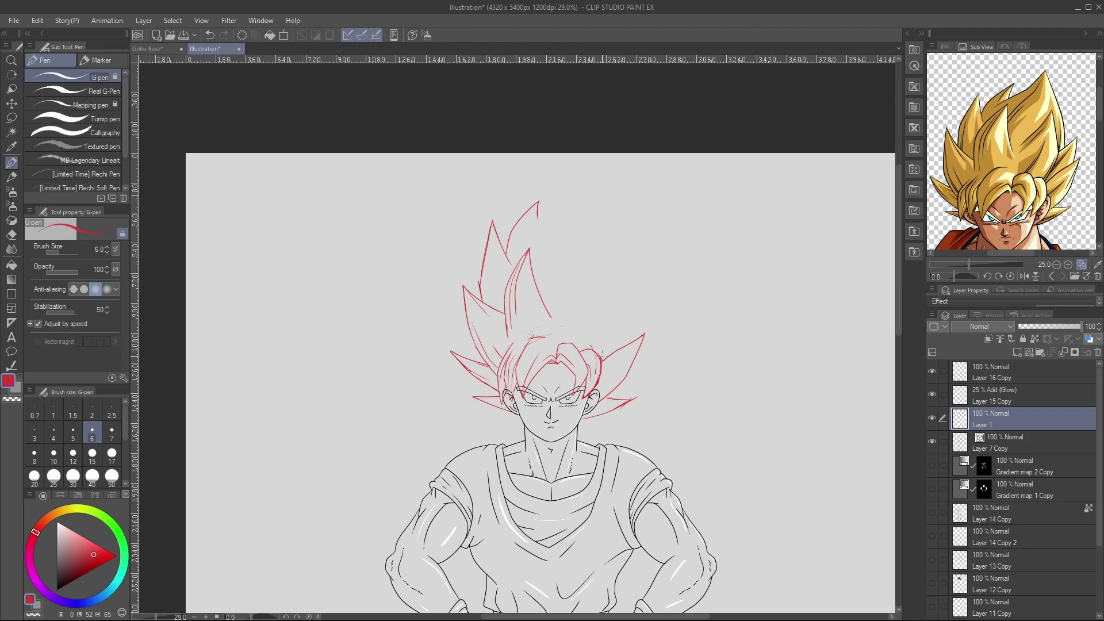
Erase the excess sketch lines along the right bang's outer edge where the large side spike meets it.
{"action": "key", "text": "ctrl+space"}
{"action": "left_click_drag", "start_coordinate": [606, 360], "coordinate": [661, 360]}
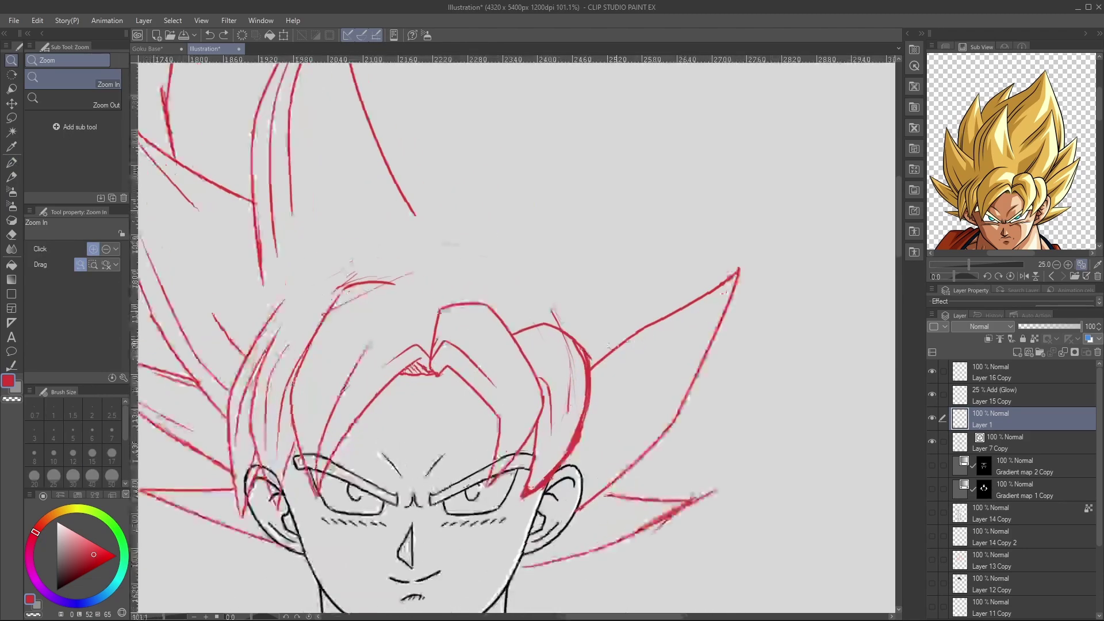
{"action": "mouse_move", "coordinate": [575, 348]}
{"action": "left_mouse_down"}
{"action": "mouse_move", "coordinate": [586, 396]}
{"action": "mouse_move", "coordinate": [582, 372]}
{"action": "mouse_move", "coordinate": [585, 382]}
{"action": "left_mouse_up"}
{"action": "key", "text": "e"}
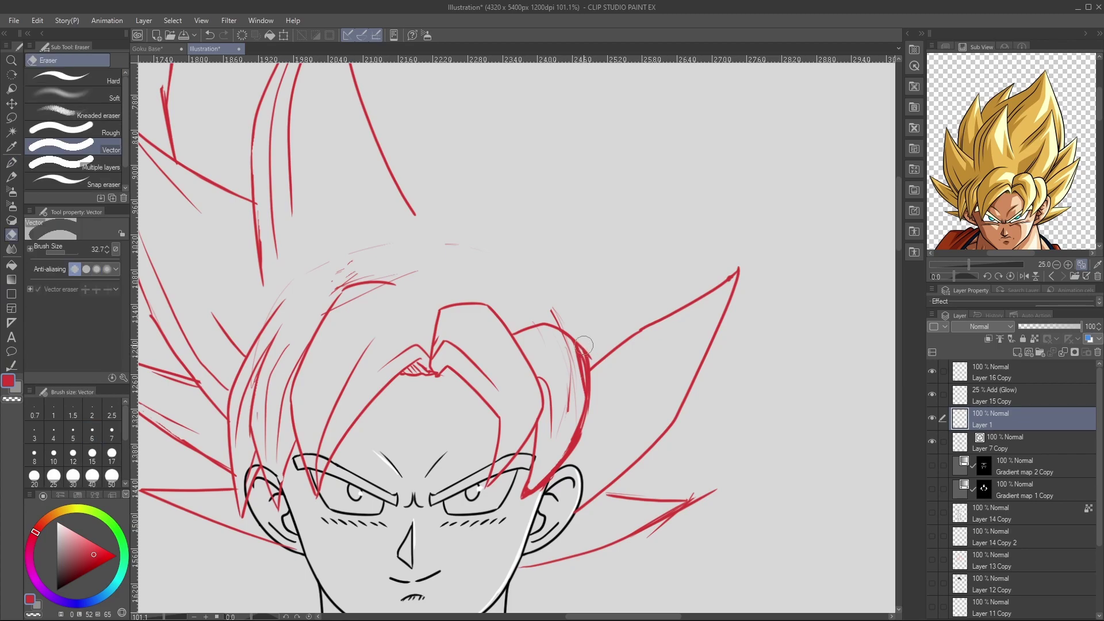
{"action": "mouse_move", "coordinate": [588, 347]}
{"action": "left_mouse_down"}
{"action": "mouse_move", "coordinate": [590, 380]}
{"action": "mouse_move", "coordinate": [587, 357]}
{"action": "left_mouse_up"}
{"action": "key", "text": "p"}
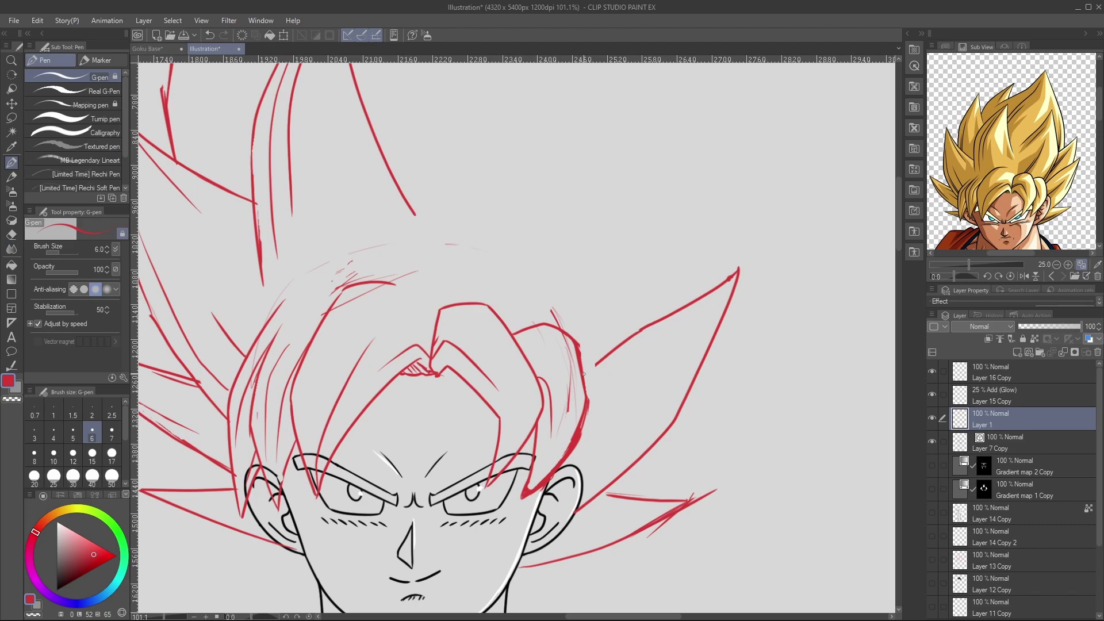
Try a straight vertical guide from a marked tip point above the right bang, then undo it and erase the mark.
{"action": "key", "text": "ctrl+space"}
{"action": "left_click_drag", "start_coordinate": [694, 337], "coordinate": [721, 321]}
{"action": "scroll", "coordinate": [721, 320], "scroll_direction": "up", "scroll_amount": 1}
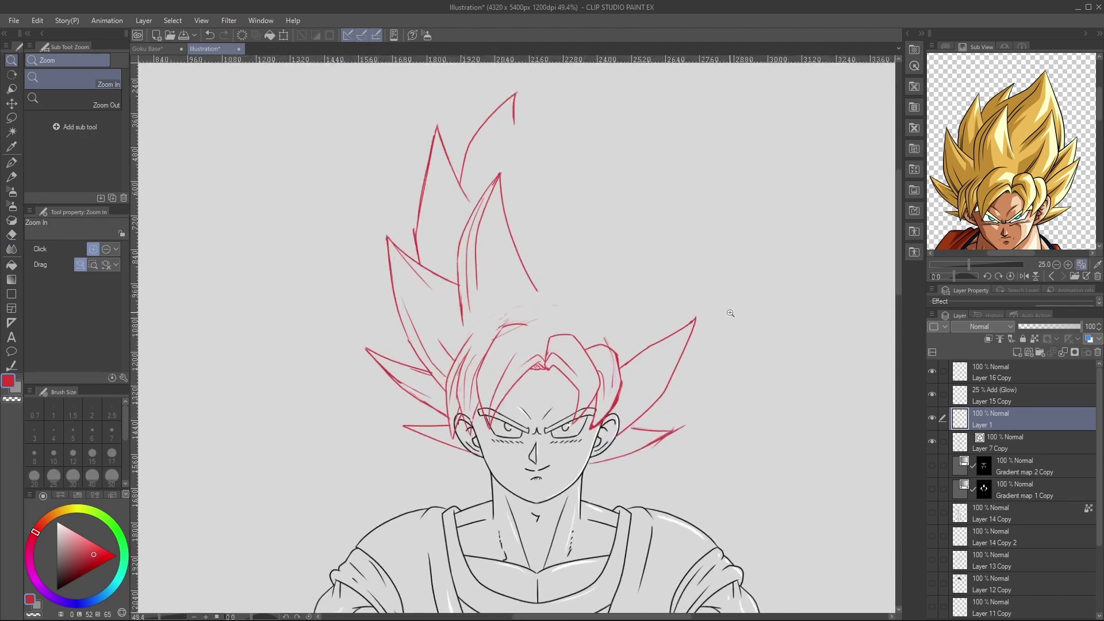
{"action": "key", "text": "p"}
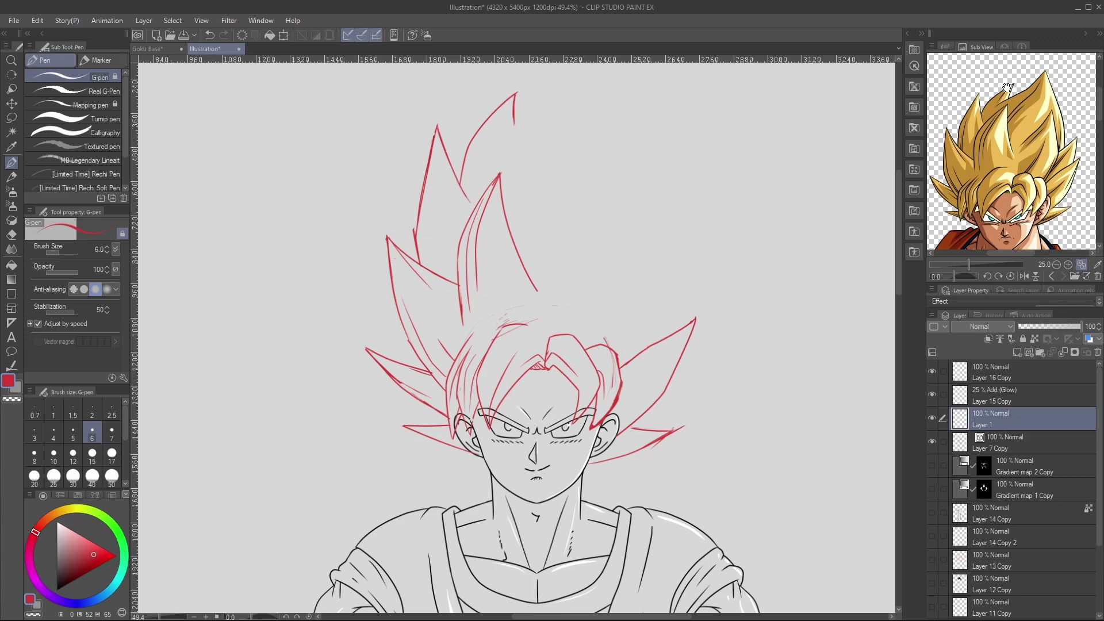
{"action": "left_click_drag", "start_coordinate": [1099, 107], "coordinate": [1099, 118]}
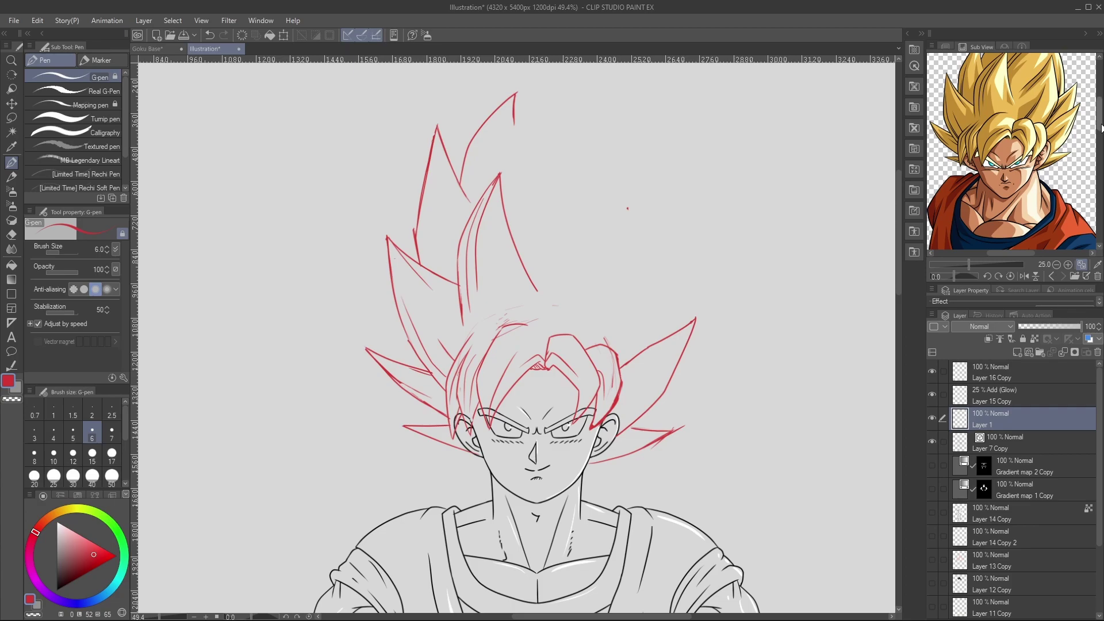
{"action": "left_click_drag", "start_coordinate": [1099, 123], "coordinate": [1099, 112]}
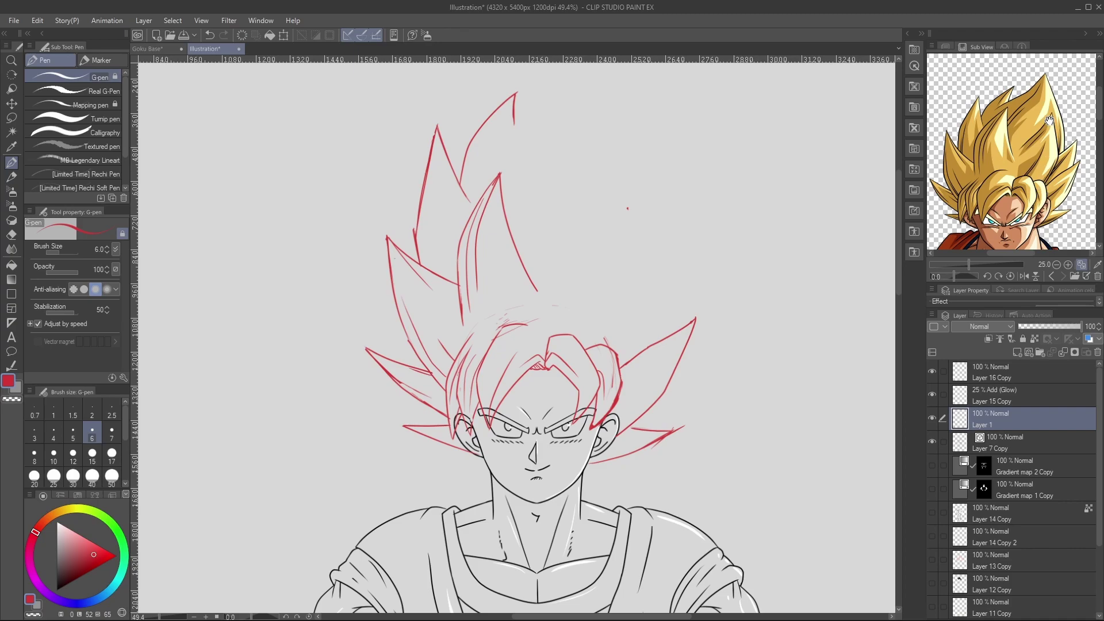
{"action": "left_click", "coordinate": [618, 207]}
{"action": "left_click", "coordinate": [619, 360], "text": "shift"}
{"action": "key", "text": "ctrl+z"}
{"action": "key", "text": "e"}
{"action": "left_click", "coordinate": [627, 205]}
Sketch a tall spike above the right bang, its right edge bending down to the hairline and its left edge slanting inward.
{"action": "key", "text": "p"}
{"action": "left_click_drag", "start_coordinate": [618, 207], "coordinate": [637, 260]}
{"action": "left_click_drag", "start_coordinate": [621, 205], "coordinate": [646, 274]}
{"action": "key", "text": "ctrl+z"}
{"action": "mouse_move", "coordinate": [647, 280]}
{"action": "left_mouse_down"}
{"action": "mouse_move", "coordinate": [619, 361]}
{"action": "mouse_move", "coordinate": [647, 283]}
{"action": "left_mouse_up"}
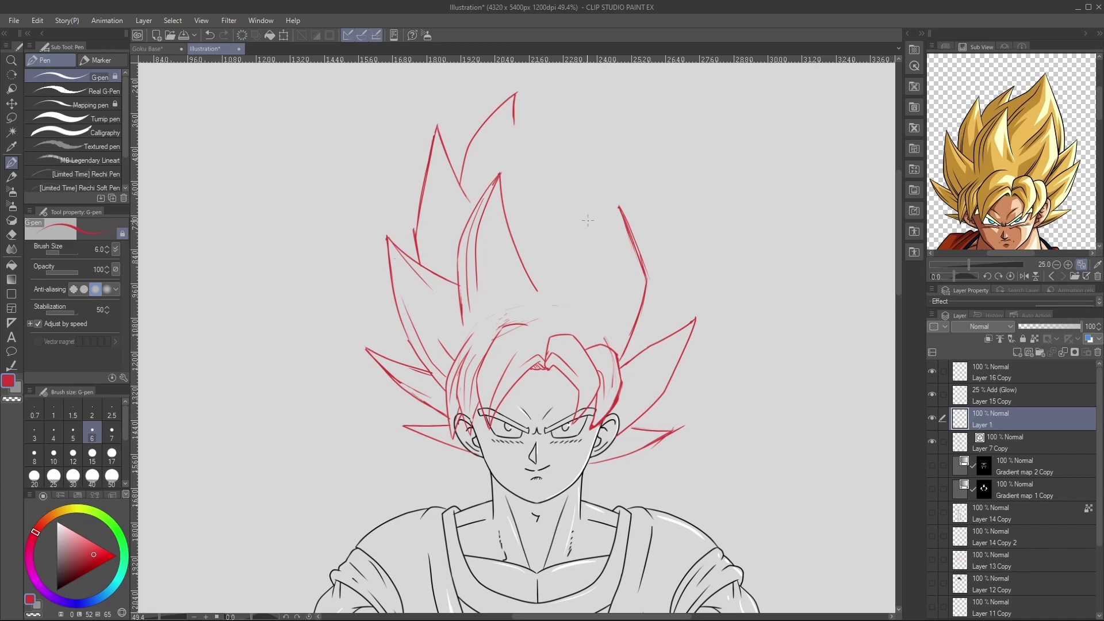
{"action": "mouse_move", "coordinate": [619, 207]}
{"action": "left_mouse_down"}
{"action": "mouse_move", "coordinate": [604, 247]}
{"action": "mouse_move", "coordinate": [562, 281]}
{"action": "left_mouse_up"}
Sharpen the tip and right edge of the tall right spike with extra strokes and erase the doubled lines.
{"action": "left_click_drag", "start_coordinate": [622, 203], "coordinate": [642, 260]}
{"action": "left_click_drag", "start_coordinate": [622, 202], "coordinate": [638, 253]}
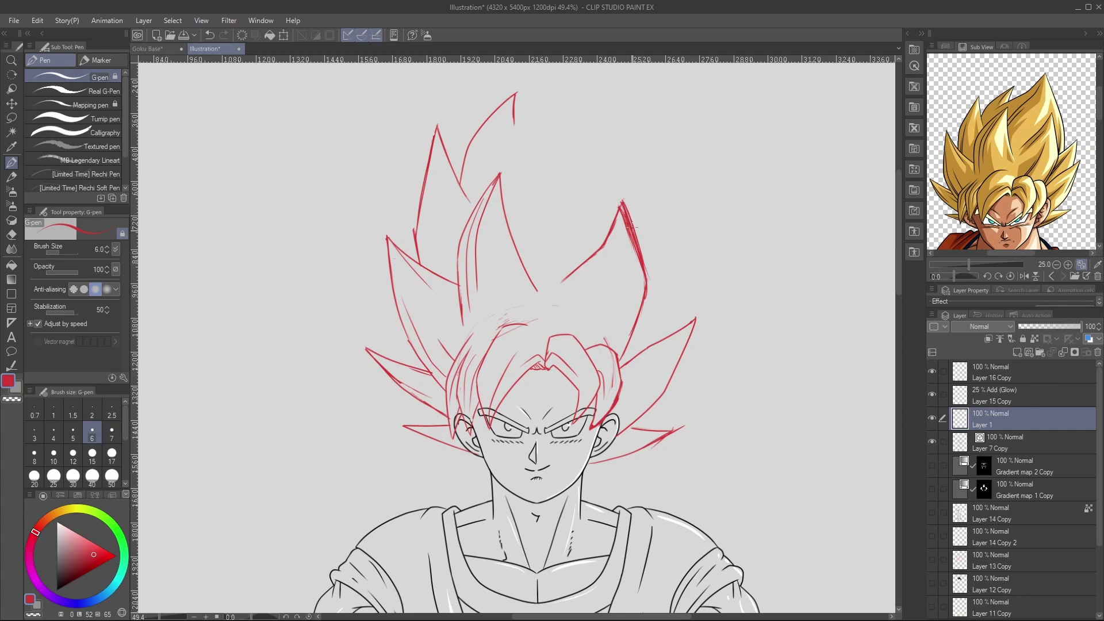
{"action": "mouse_move", "coordinate": [625, 207]}
{"action": "left_mouse_down"}
{"action": "mouse_move", "coordinate": [633, 228]}
{"action": "mouse_move", "coordinate": [617, 229]}
{"action": "mouse_move", "coordinate": [624, 215]}
{"action": "mouse_move", "coordinate": [639, 268]}
{"action": "left_mouse_up"}
{"action": "key", "text": "e"}
{"action": "left_click_drag", "start_coordinate": [631, 225], "coordinate": [639, 264]}
{"action": "left_click_drag", "start_coordinate": [620, 206], "coordinate": [628, 222]}
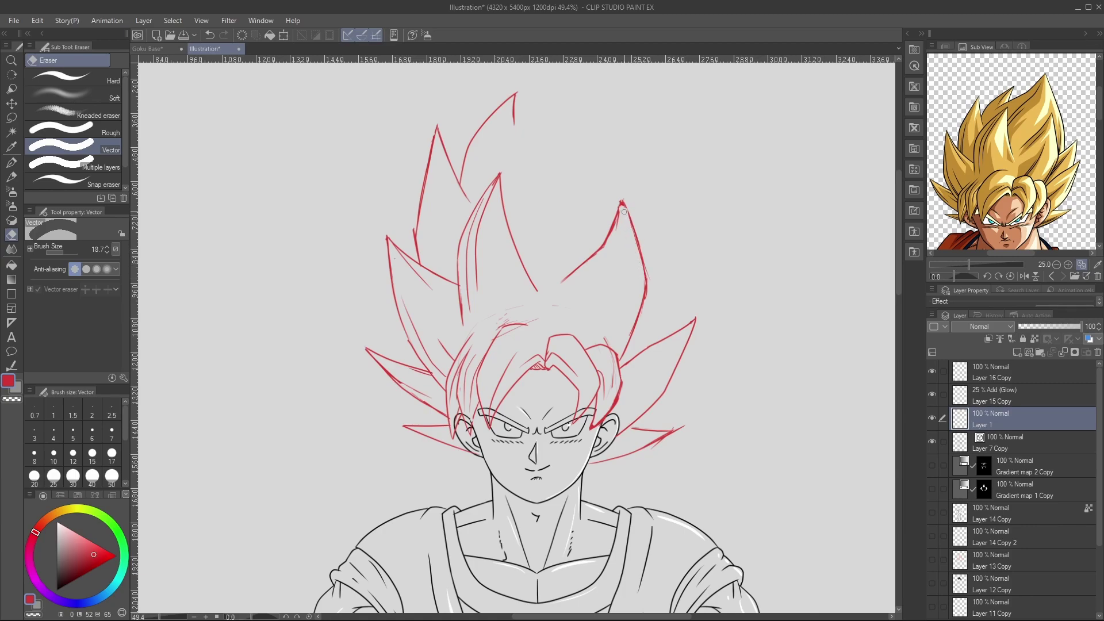
Add inner strand lines to the tall right spike, the large side spike and the low spike beside the right ear.
{"action": "key", "text": "p"}
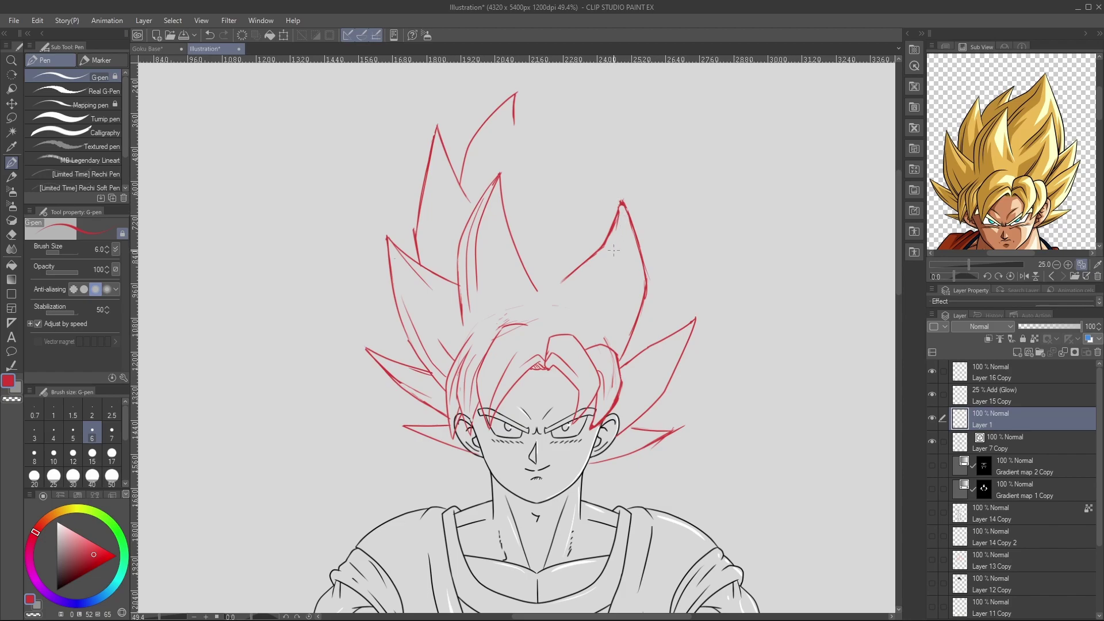
{"action": "left_click_drag", "start_coordinate": [608, 252], "coordinate": [587, 274]}
{"action": "mouse_move", "coordinate": [581, 340]}
{"action": "left_mouse_down"}
{"action": "mouse_move", "coordinate": [597, 317]}
{"action": "mouse_move", "coordinate": [590, 343]}
{"action": "mouse_move", "coordinate": [609, 318]}
{"action": "mouse_move", "coordinate": [622, 261]}
{"action": "left_mouse_up"}
{"action": "key", "text": "ctrl+z"}
{"action": "mouse_move", "coordinate": [588, 341]}
{"action": "left_mouse_down"}
{"action": "mouse_move", "coordinate": [624, 256]}
{"action": "mouse_move", "coordinate": [628, 323]}
{"action": "left_mouse_up"}
{"action": "left_click_drag", "start_coordinate": [622, 371], "coordinate": [652, 351]}
{"action": "left_click_drag", "start_coordinate": [622, 388], "coordinate": [672, 342]}
{"action": "left_click_drag", "start_coordinate": [597, 457], "coordinate": [636, 445]}
{"action": "key", "text": "ctrl+z"}
{"action": "left_click_drag", "start_coordinate": [694, 322], "coordinate": [630, 413]}
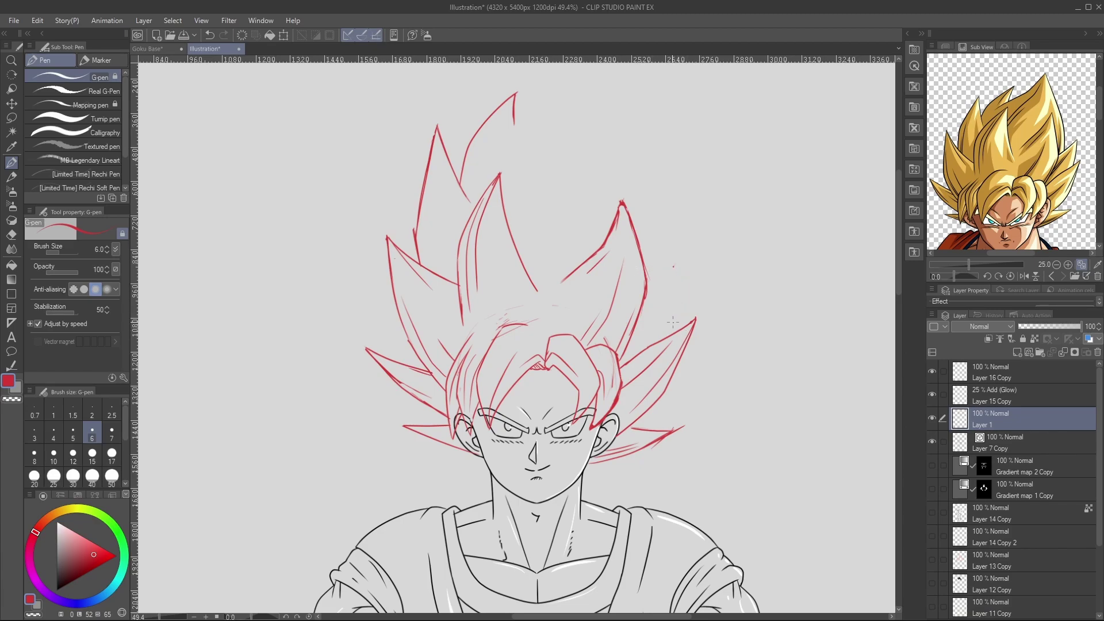
Sketch a smaller spike between the tall right spike and the large side spike and clean its edge with the eraser.
{"action": "mouse_move", "coordinate": [676, 331]}
{"action": "left_mouse_down"}
{"action": "mouse_move", "coordinate": [677, 263]}
{"action": "mouse_move", "coordinate": [677, 319]}
{"action": "left_mouse_up"}
{"action": "mouse_move", "coordinate": [645, 283]}
{"action": "left_mouse_down"}
{"action": "mouse_move", "coordinate": [678, 261]}
{"action": "mouse_move", "coordinate": [651, 281]}
{"action": "mouse_move", "coordinate": [677, 262]}
{"action": "mouse_move", "coordinate": [680, 285]}
{"action": "mouse_move", "coordinate": [685, 252]}
{"action": "mouse_move", "coordinate": [674, 331]}
{"action": "mouse_move", "coordinate": [687, 260]}
{"action": "mouse_move", "coordinate": [679, 306]}
{"action": "left_mouse_up"}
{"action": "left_click_drag", "start_coordinate": [685, 257], "coordinate": [678, 316]}
{"action": "left_click_drag", "start_coordinate": [683, 253], "coordinate": [680, 297]}
{"action": "key", "text": "e"}
{"action": "left_click_drag", "start_coordinate": [688, 245], "coordinate": [675, 298]}
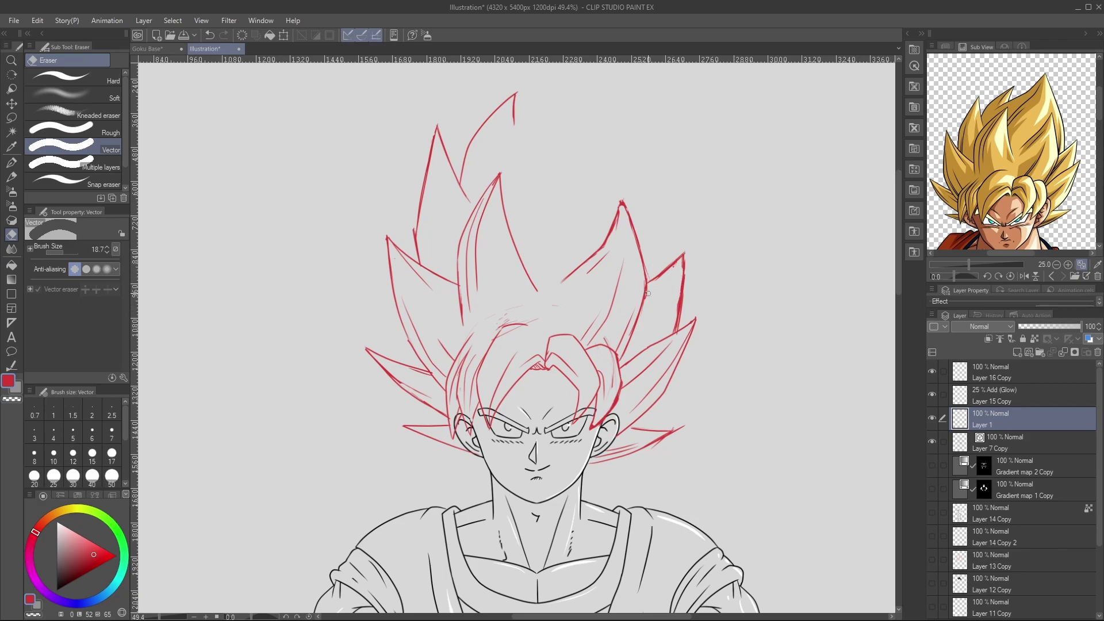
Add an inner strand line running from the new small right spike down toward the hairline.
{"action": "key", "text": "p"}
{"action": "mouse_move", "coordinate": [636, 340]}
{"action": "left_mouse_down"}
{"action": "mouse_move", "coordinate": [678, 255]}
{"action": "mouse_move", "coordinate": [631, 339]}
{"action": "left_mouse_up"}
{"action": "key", "text": "ctrl+z"}
{"action": "key", "text": "ctrl+z"}
{"action": "left_click_drag", "start_coordinate": [677, 273], "coordinate": [633, 337]}
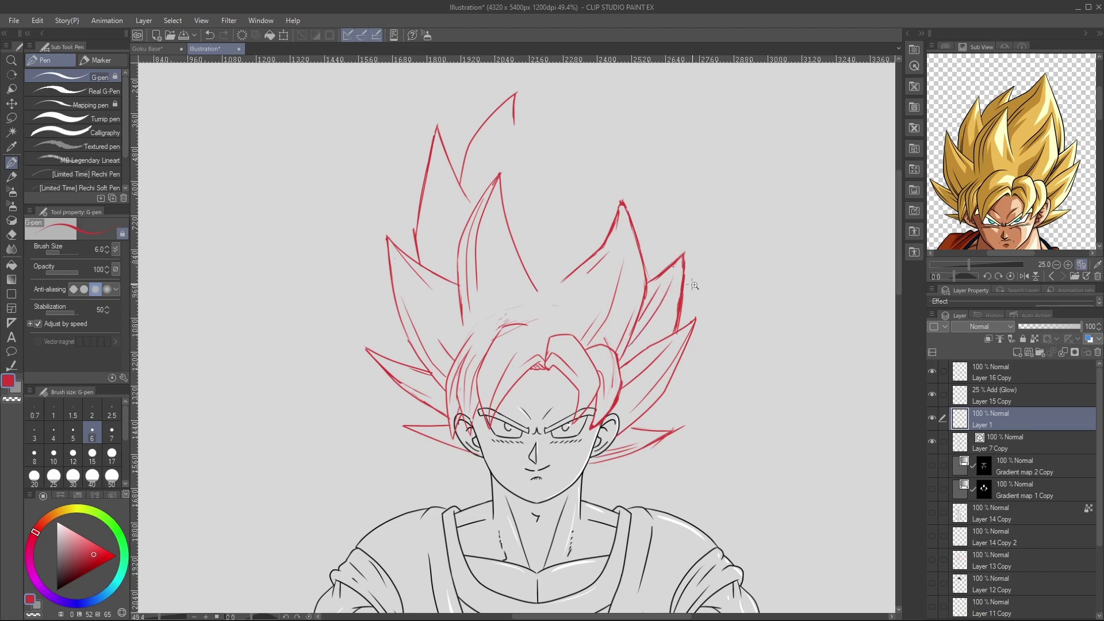
Draw a blue straight vertical guide line on a new layer from the outer end of the right eye to the canvas's upper edge.
{"action": "key", "text": "ctrl+space"}
{"action": "left_click_drag", "start_coordinate": [711, 287], "coordinate": [705, 286]}
{"action": "left_click_drag", "start_coordinate": [722, 212], "coordinate": [727, 207]}
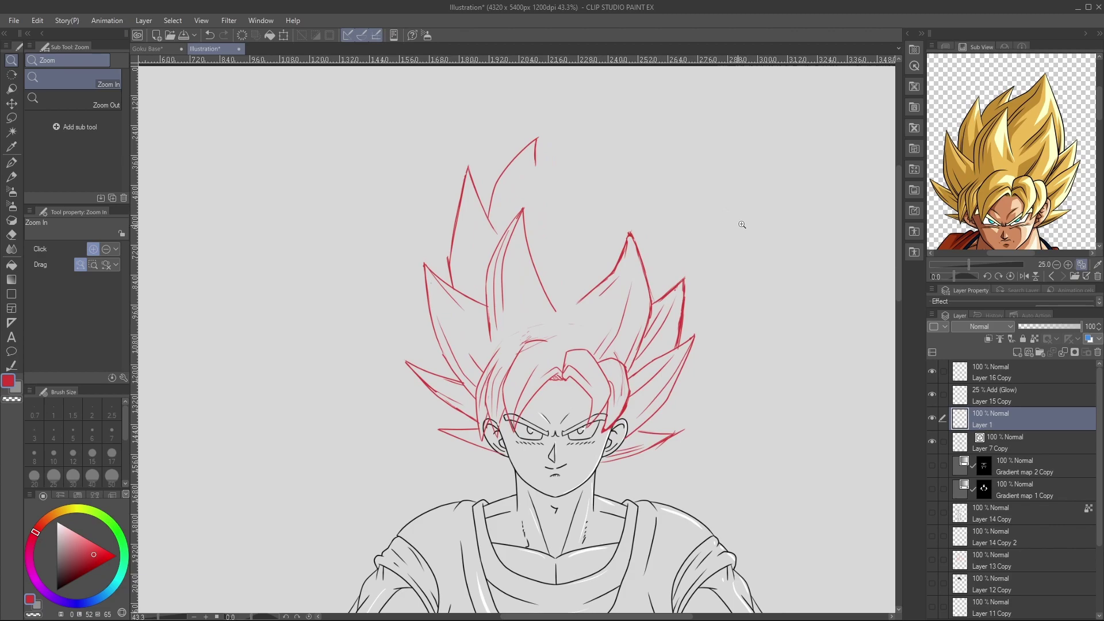
{"action": "scroll", "coordinate": [742, 223], "scroll_direction": "down", "scroll_amount": 2}
{"action": "scroll", "coordinate": [746, 159], "scroll_direction": "up", "scroll_amount": 1}
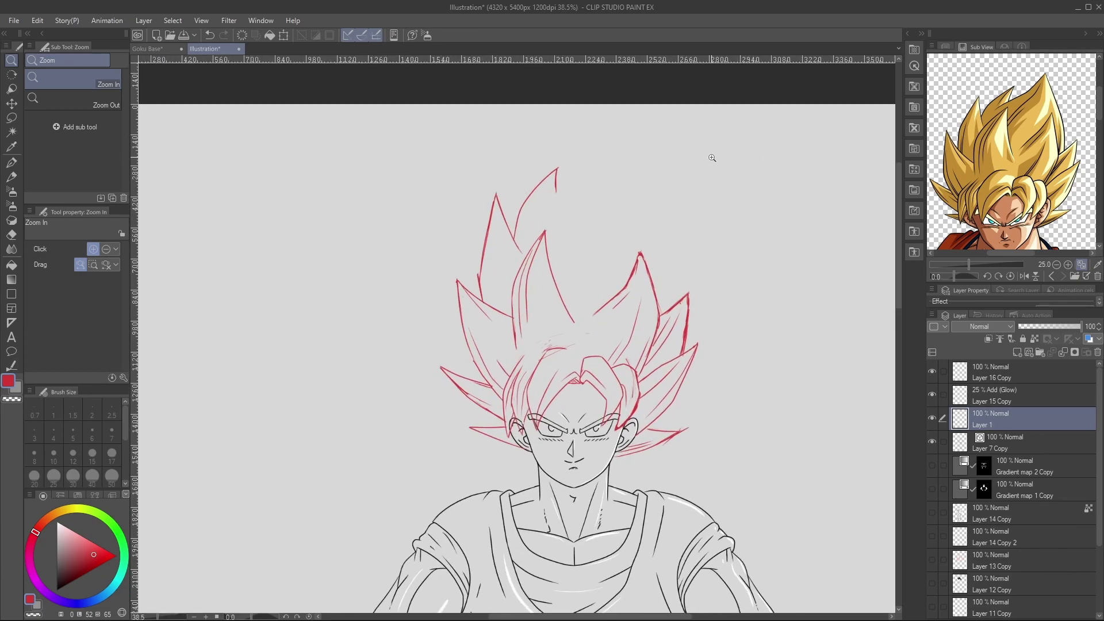
{"action": "mouse_move", "coordinate": [1098, 106]}
{"action": "left_mouse_down"}
{"action": "mouse_move", "coordinate": [1098, 118]}
{"action": "mouse_move", "coordinate": [1099, 109]}
{"action": "left_mouse_up"}
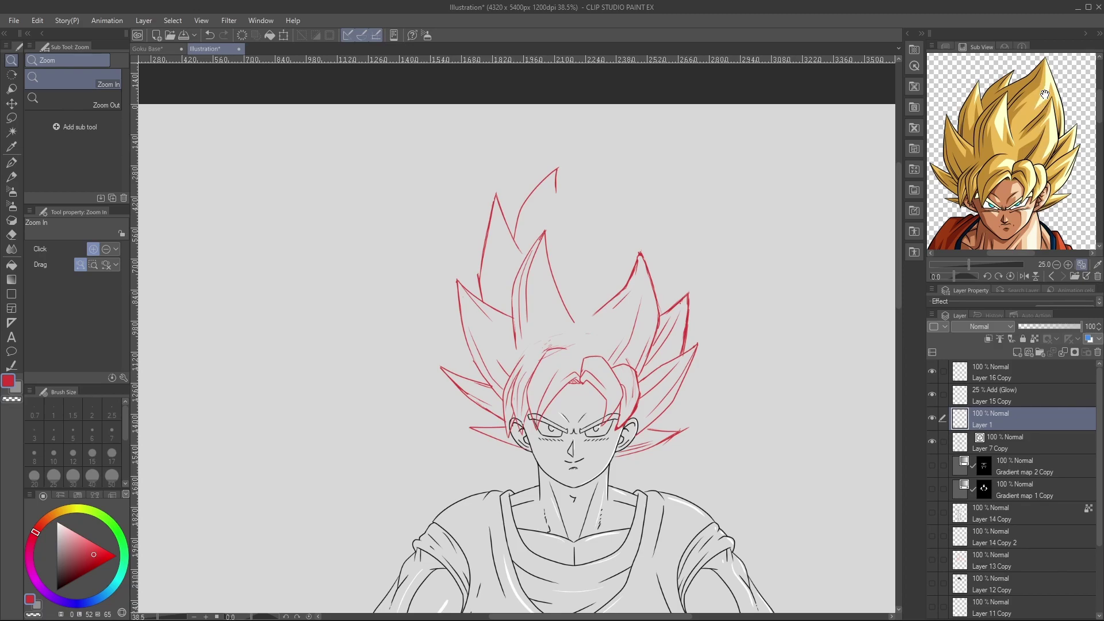
{"action": "key", "text": "p"}
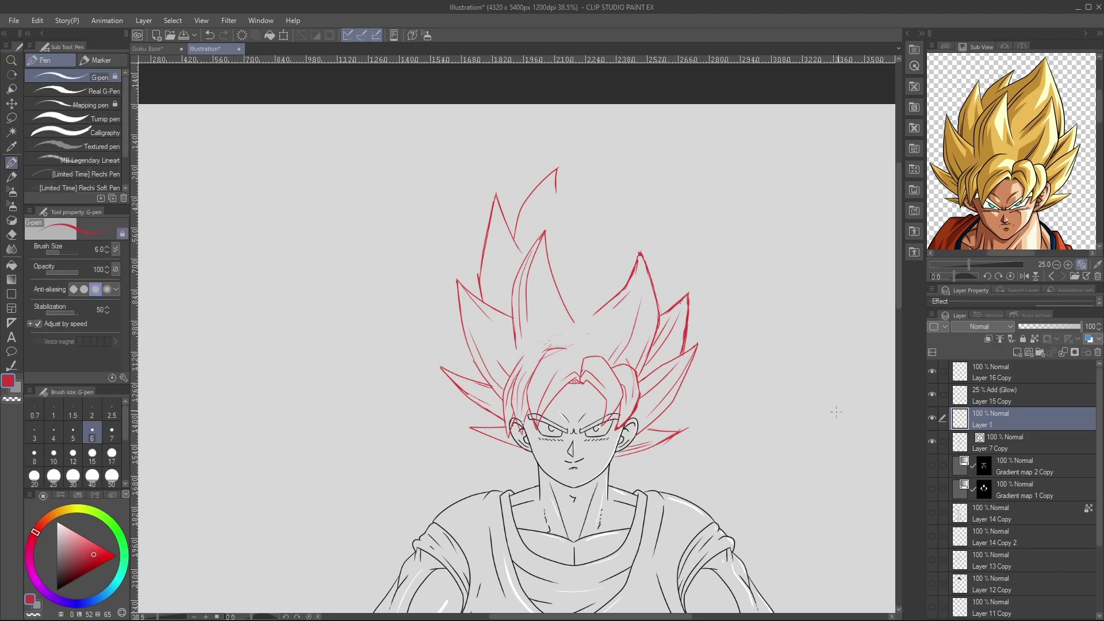
{"action": "left_click", "coordinate": [1017, 352]}
{"action": "left_click", "coordinate": [90, 602]}
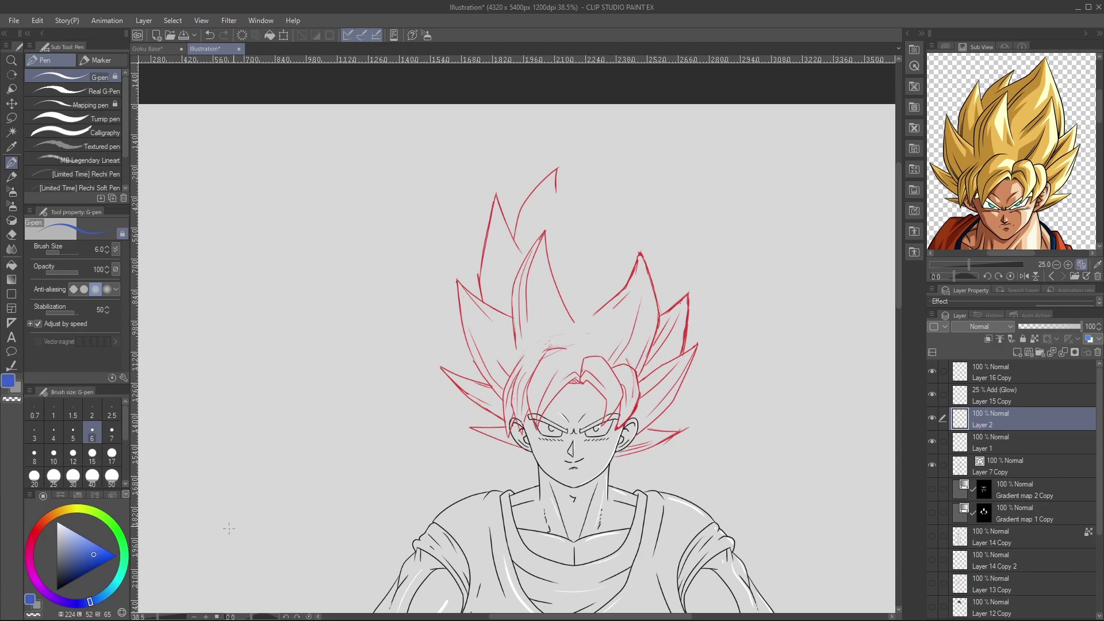
{"action": "left_click", "coordinate": [626, 421], "text": "shift"}
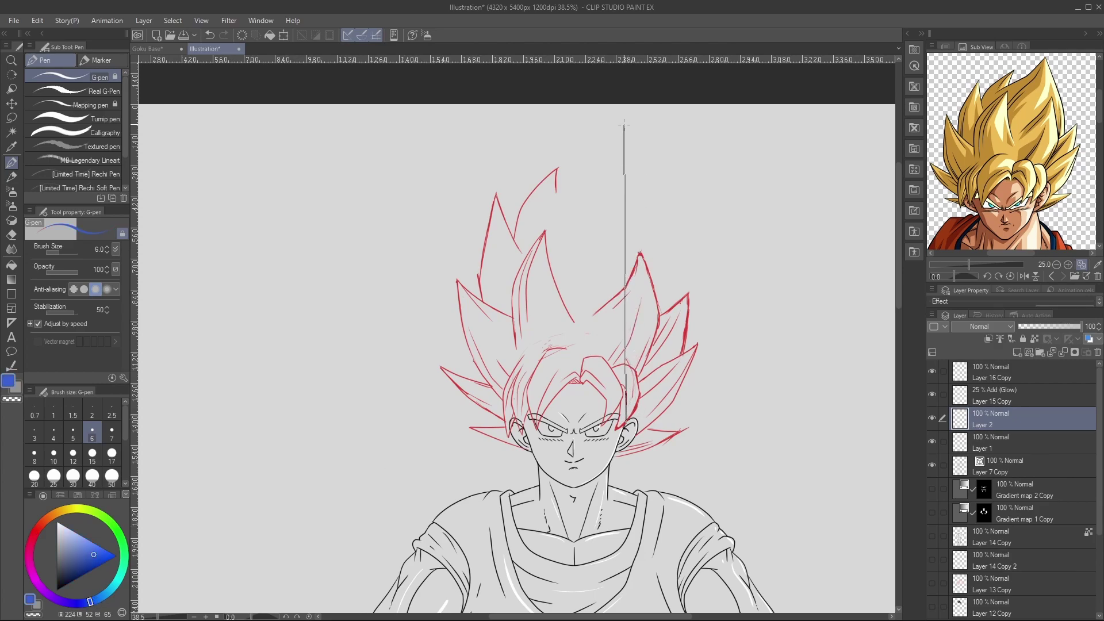
{"action": "left_click_drag", "start_coordinate": [625, 102], "coordinate": [625, 102]}
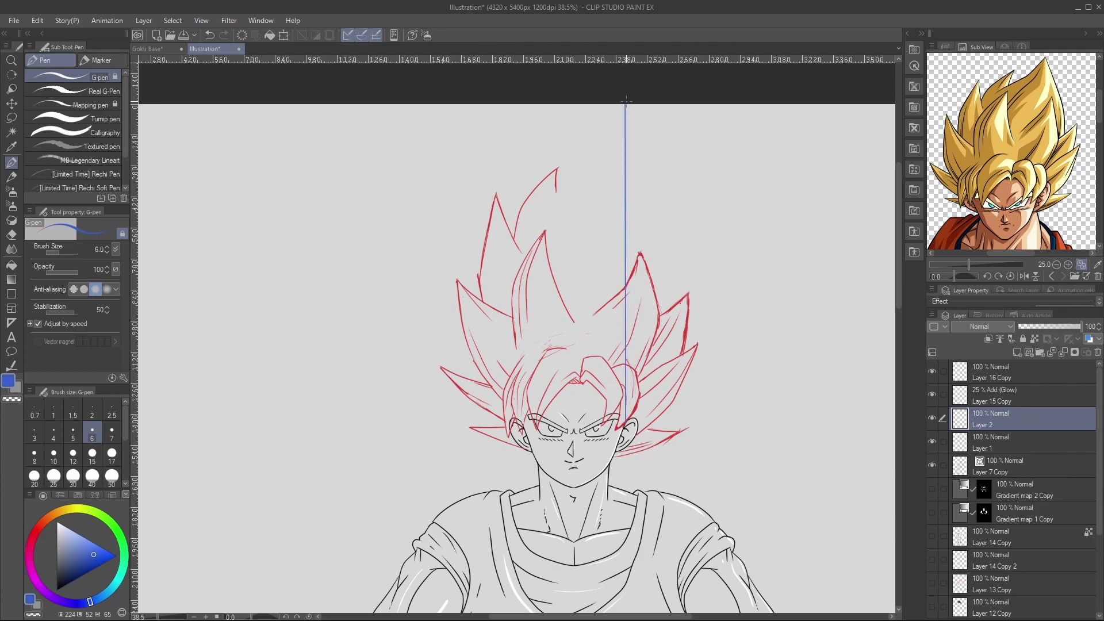
Switch back to Layer 1, sample the red from the sketch and hide the guide line's layer.
{"action": "left_click", "coordinate": [1017, 442]}
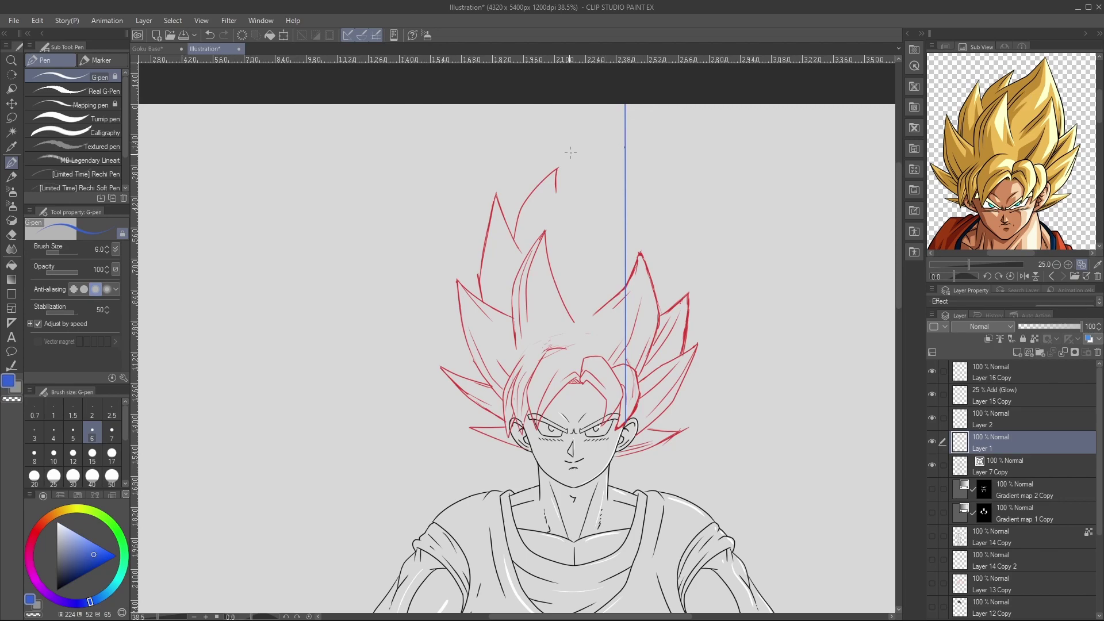
{"action": "left_click", "coordinate": [491, 217], "text": "alt"}
{"action": "left_click", "coordinate": [932, 418]}
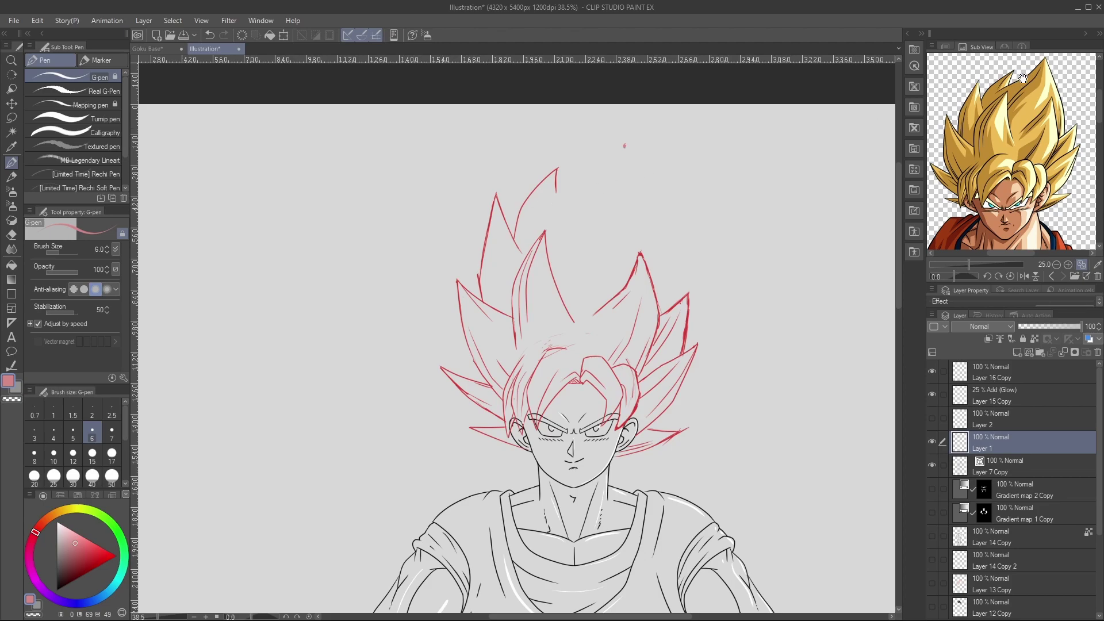
Sketch the hair's tallest spike behind the right spikes in red and add inner strand lines sweeping down from its tip.
{"action": "left_click_drag", "start_coordinate": [542, 201], "coordinate": [596, 173]}
{"action": "left_click_drag", "start_coordinate": [602, 168], "coordinate": [626, 142]}
{"action": "left_click_drag", "start_coordinate": [635, 139], "coordinate": [661, 210]}
{"action": "mouse_move", "coordinate": [672, 271]}
{"action": "left_mouse_down"}
{"action": "mouse_move", "coordinate": [630, 129]}
{"action": "mouse_move", "coordinate": [596, 172]}
{"action": "left_mouse_up"}
{"action": "left_click", "coordinate": [551, 194], "text": "alt"}
{"action": "mouse_move", "coordinate": [546, 198]}
{"action": "left_mouse_down"}
{"action": "mouse_move", "coordinate": [664, 242]}
{"action": "mouse_move", "coordinate": [672, 310]}
{"action": "left_mouse_up"}
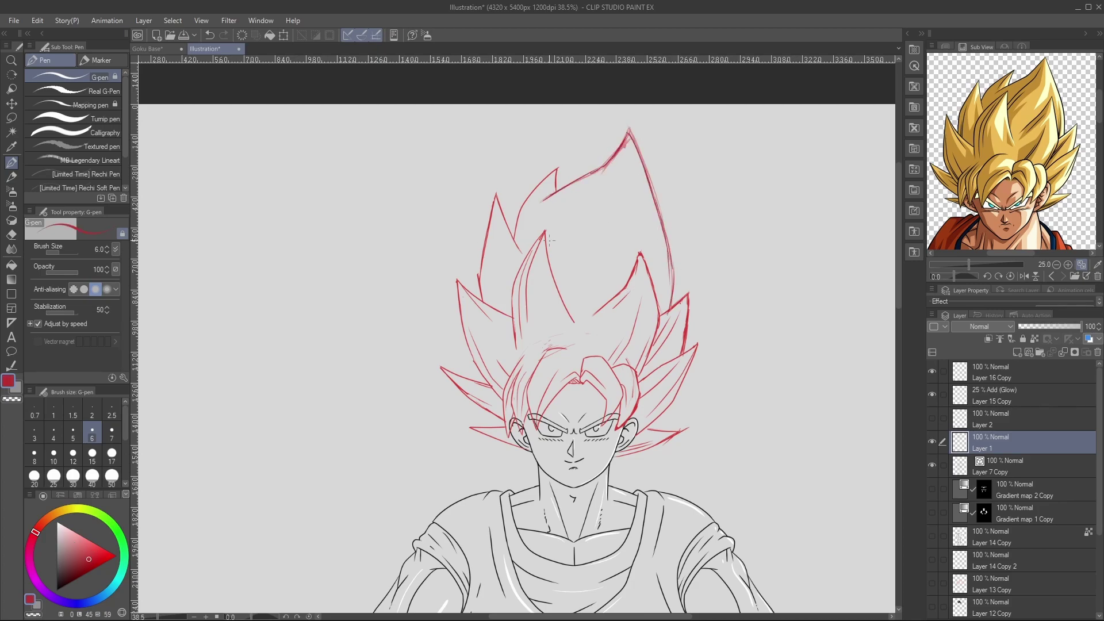
{"action": "left_click_drag", "start_coordinate": [626, 147], "coordinate": [547, 251]}
{"action": "left_click_drag", "start_coordinate": [588, 214], "coordinate": [551, 266]}
Ink the large front bangs and the right side bang in black on Layer 7 Copy, following the red sketch.
{"action": "key", "text": "/"}
{"action": "left_click_drag", "start_coordinate": [669, 292], "coordinate": [610, 292]}
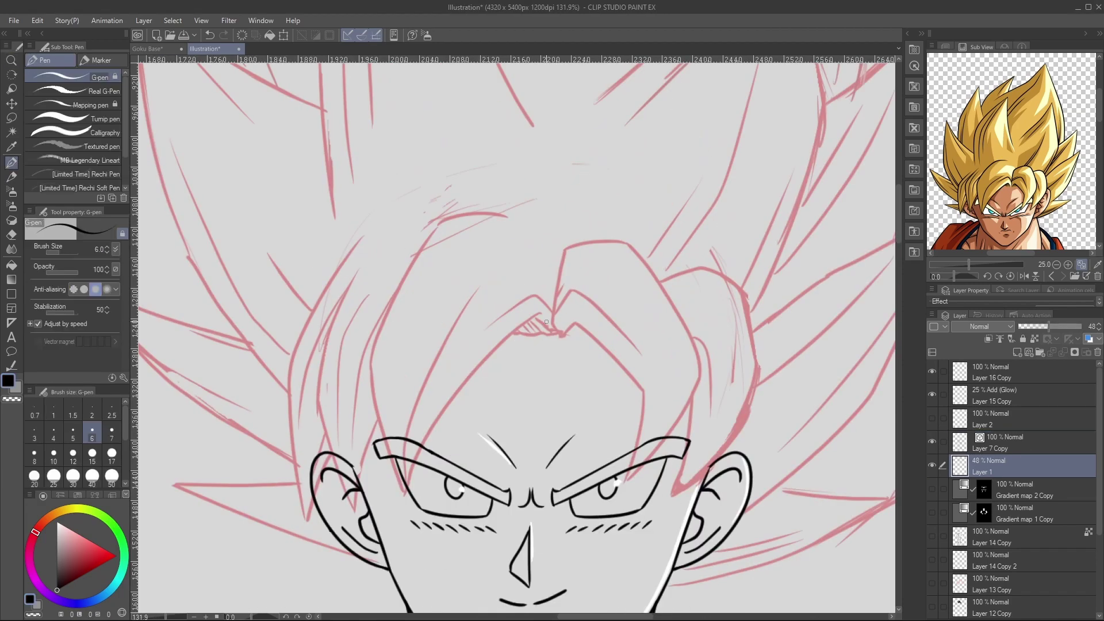
{"action": "left_click_drag", "start_coordinate": [415, 452], "coordinate": [544, 315]}
{"action": "left_click_drag", "start_coordinate": [403, 490], "coordinate": [504, 217]}
{"action": "left_click_drag", "start_coordinate": [552, 329], "coordinate": [632, 483]}
{"action": "left_click_drag", "start_coordinate": [630, 483], "coordinate": [564, 331]}
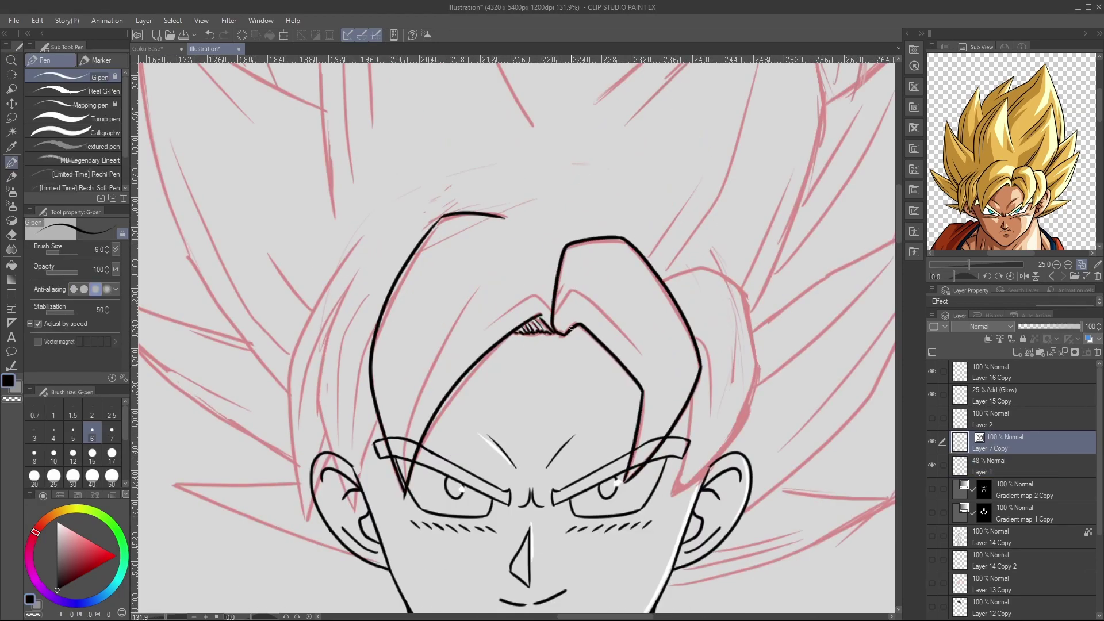
{"action": "left_click_drag", "start_coordinate": [670, 271], "coordinate": [712, 405]}
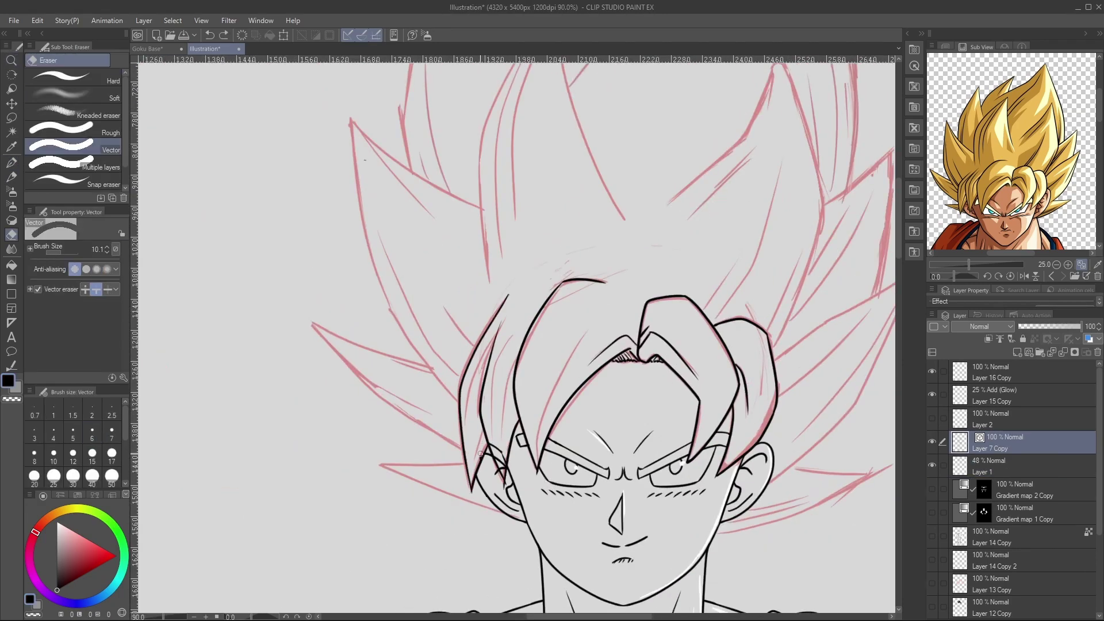
Ink the left bangs' inner strands and the two lowest spikes beside the left ear in black.
{"action": "key", "text": "p"}
{"action": "left_click_drag", "start_coordinate": [509, 334], "coordinate": [501, 437]}
{"action": "left_click_drag", "start_coordinate": [586, 322], "coordinate": [538, 466]}
{"action": "mouse_move", "coordinate": [495, 336]}
{"action": "left_mouse_down"}
{"action": "mouse_move", "coordinate": [469, 434]}
{"action": "mouse_move", "coordinate": [382, 462]}
{"action": "left_mouse_up"}
{"action": "left_click_drag", "start_coordinate": [488, 477], "coordinate": [419, 494]}
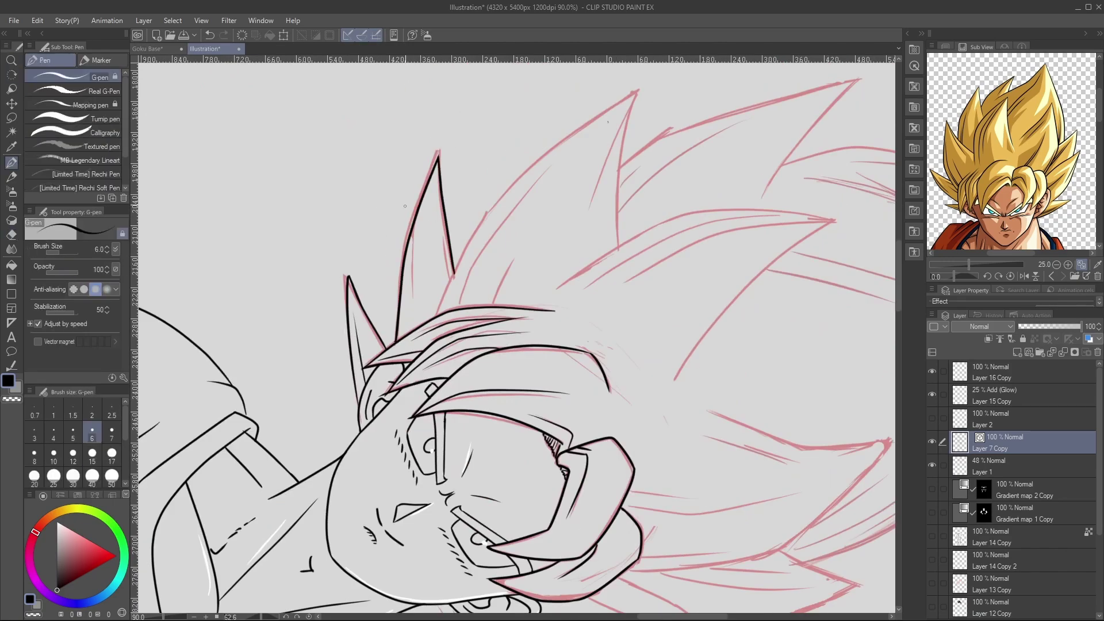
Ink the left hair spikes and the tall front-left spike with their inner strands in black, trimming overshooting lines with the Vector eraser.
{"action": "left_click_drag", "start_coordinate": [437, 164], "coordinate": [409, 302]}
{"action": "left_click_drag", "start_coordinate": [552, 148], "coordinate": [437, 317]}
{"action": "left_click_drag", "start_coordinate": [661, 77], "coordinate": [448, 282]}
{"action": "key", "text": "e"}
{"action": "key", "text": "p"}
{"action": "left_click_drag", "start_coordinate": [585, 138], "coordinate": [449, 309]}
{"action": "key", "text": "e"}
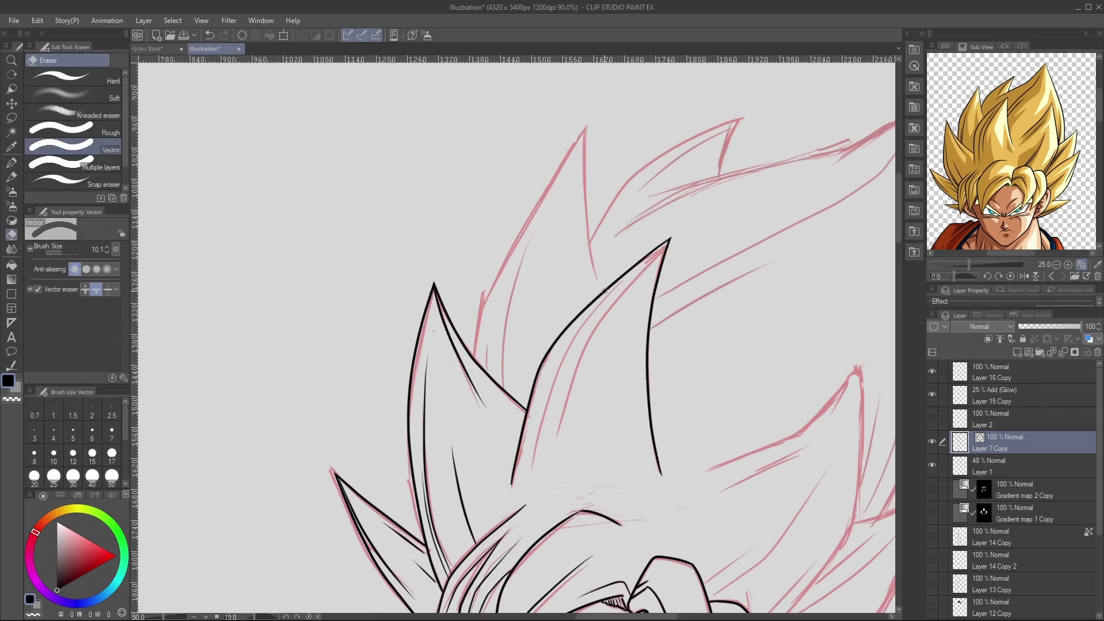
Ink the spikes above and beside the right ear and the front-right spike in black, including their inner strands.
{"action": "key", "text": "p"}
{"action": "left_click_drag", "start_coordinate": [586, 87], "coordinate": [571, 251]}
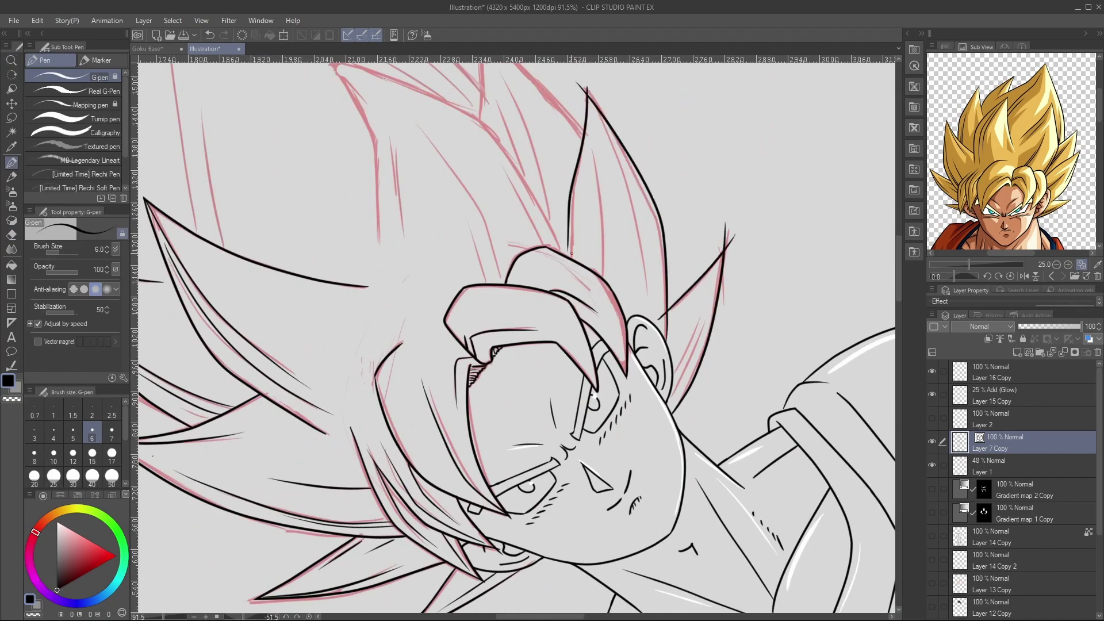
{"action": "left_click_drag", "start_coordinate": [650, 101], "coordinate": [630, 290]}
{"action": "left_click_drag", "start_coordinate": [707, 311], "coordinate": [670, 402]}
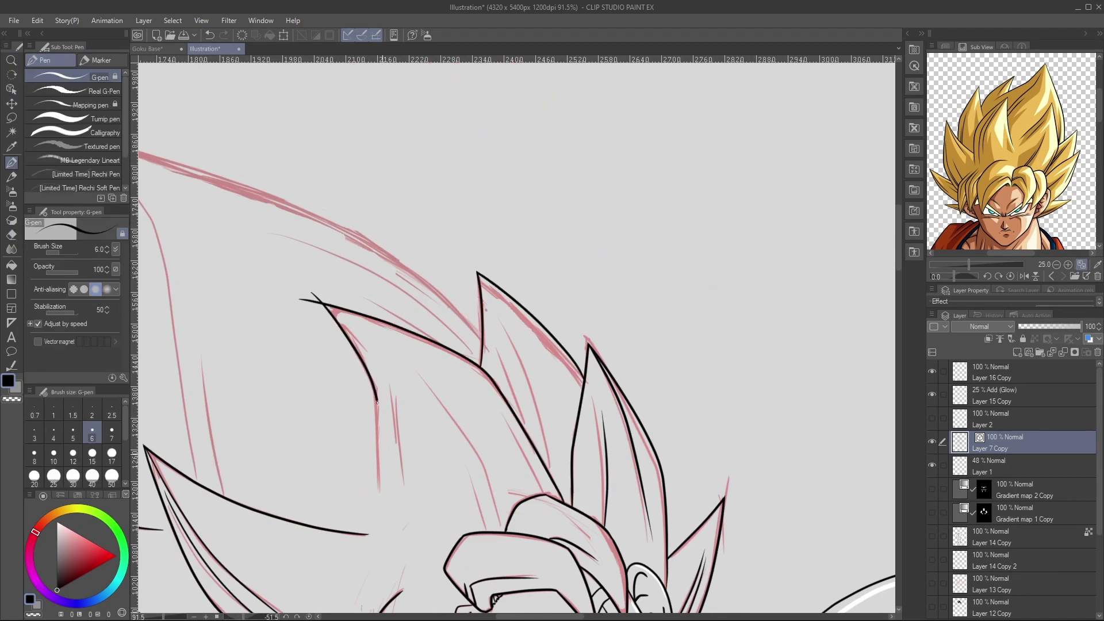
{"action": "left_click_drag", "start_coordinate": [397, 351], "coordinate": [500, 529]}
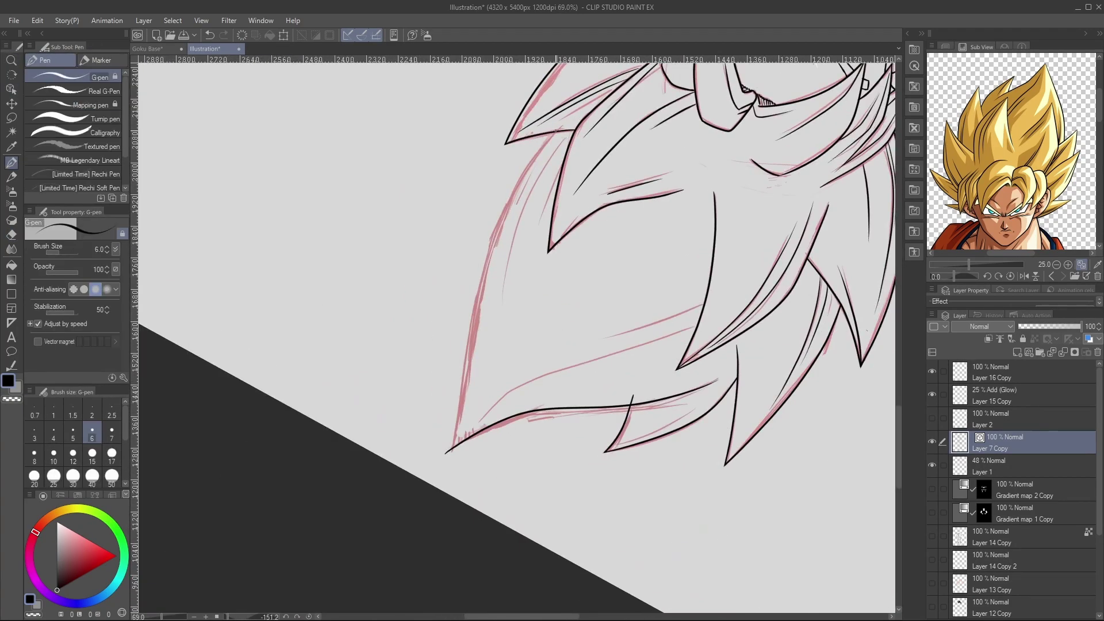
Cover the grey shading inside the hair with white on Layer 14 Copy using the G-pen.
{"action": "key", "text": "i"}
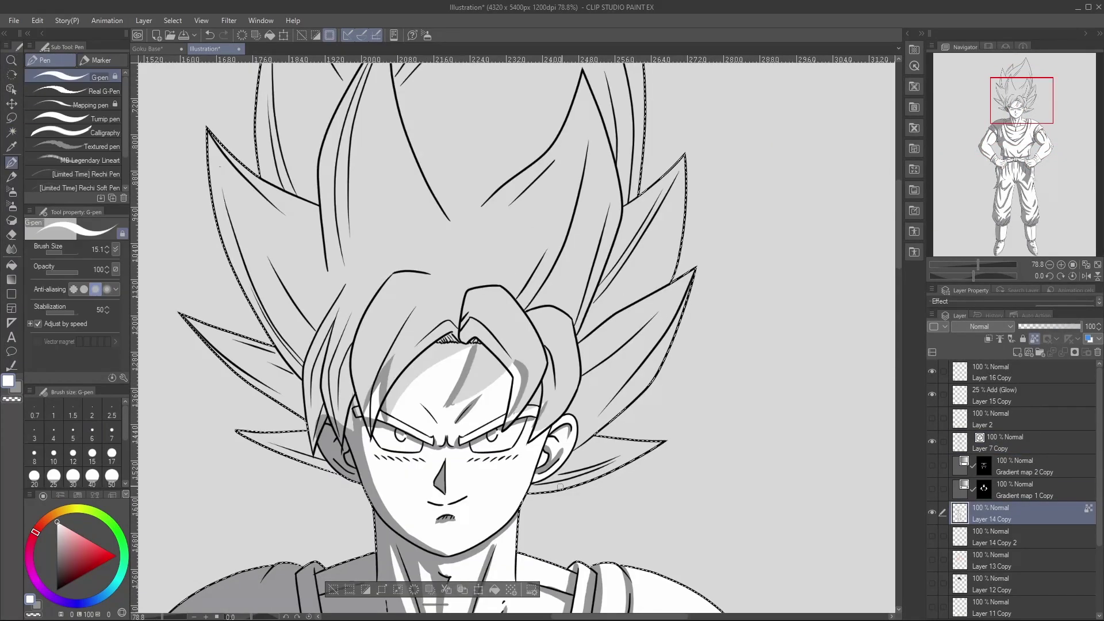
{"action": "mouse_move", "coordinate": [572, 478]}
{"action": "left_mouse_down"}
{"action": "mouse_move", "coordinate": [538, 429]}
{"action": "mouse_move", "coordinate": [507, 423]}
{"action": "mouse_move", "coordinate": [462, 350]}
{"action": "mouse_move", "coordinate": [370, 391]}
{"action": "mouse_move", "coordinate": [345, 414]}
{"action": "left_mouse_up"}
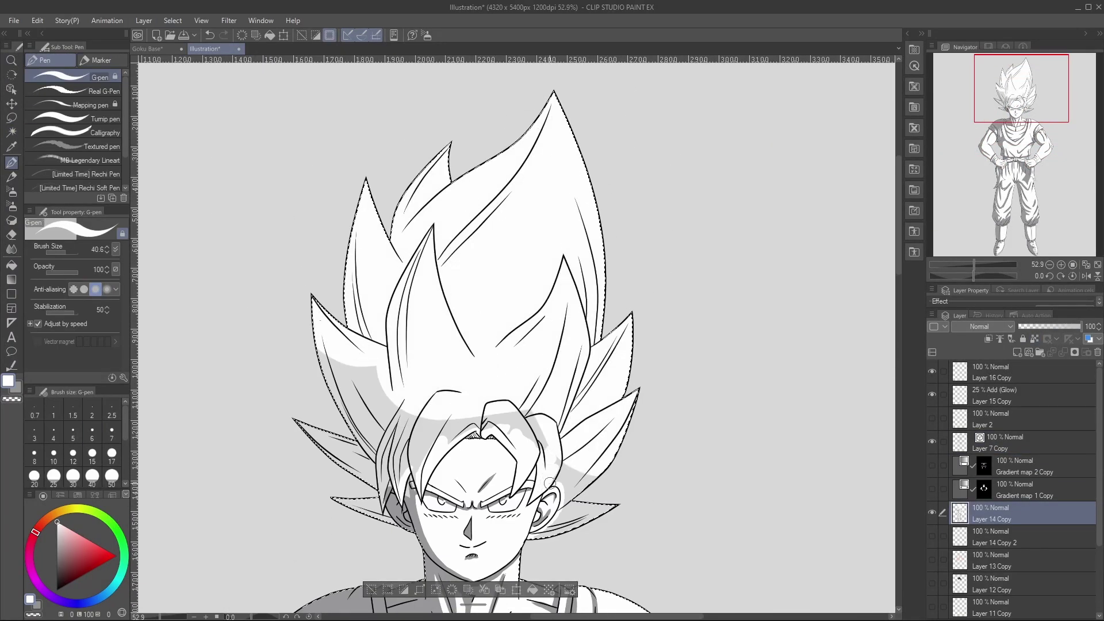
{"action": "left_click_drag", "start_coordinate": [574, 498], "coordinate": [389, 390]}
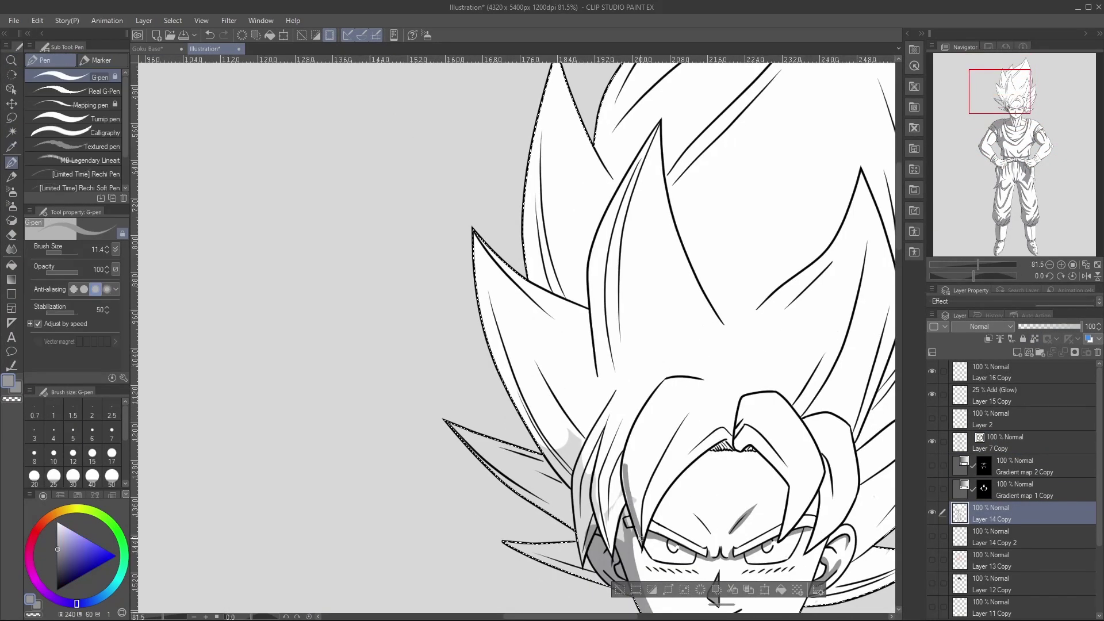
Shade the left bangs and the lower-left spikes in grey on Layer 14 Copy, following their outer edges and strands.
{"action": "mouse_move", "coordinate": [638, 540]}
{"action": "left_mouse_down"}
{"action": "mouse_move", "coordinate": [673, 400]}
{"action": "mouse_move", "coordinate": [615, 489]}
{"action": "left_mouse_up"}
{"action": "left_click_drag", "start_coordinate": [457, 437], "coordinate": [525, 477]}
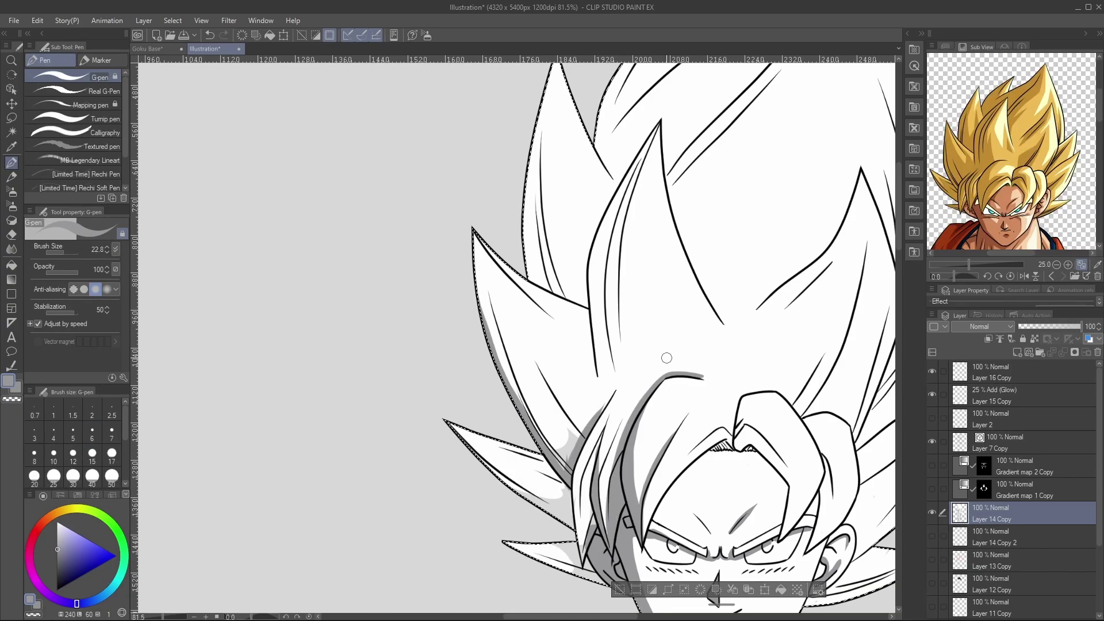
{"action": "left_click_drag", "start_coordinate": [475, 235], "coordinate": [568, 458]}
{"action": "left_click_drag", "start_coordinate": [606, 406], "coordinate": [575, 517]}
{"action": "left_click_drag", "start_coordinate": [626, 375], "coordinate": [586, 517]}
{"action": "left_click_drag", "start_coordinate": [564, 520], "coordinate": [445, 419]}
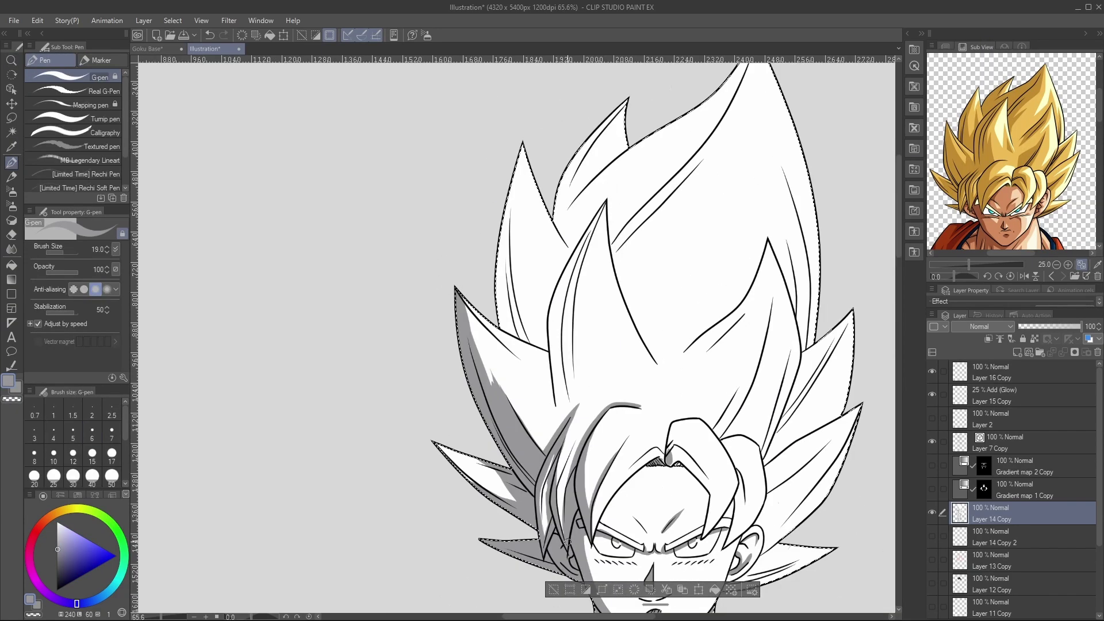
Shade the upper-left spike and the tall front-left spike in grey, filling along their inner strand lines.
{"action": "mouse_move", "coordinate": [553, 411]}
{"action": "left_mouse_down"}
{"action": "mouse_move", "coordinate": [534, 307]}
{"action": "mouse_move", "coordinate": [572, 216]}
{"action": "left_mouse_up"}
{"action": "mouse_move", "coordinate": [530, 340]}
{"action": "left_mouse_down"}
{"action": "mouse_move", "coordinate": [504, 329]}
{"action": "mouse_move", "coordinate": [521, 145]}
{"action": "left_mouse_up"}
{"action": "left_click_drag", "start_coordinate": [519, 173], "coordinate": [526, 326]}
{"action": "left_click_drag", "start_coordinate": [604, 206], "coordinate": [567, 406]}
{"action": "left_click_drag", "start_coordinate": [569, 350], "coordinate": [556, 414]}
{"action": "left_click_drag", "start_coordinate": [586, 230], "coordinate": [551, 371]}
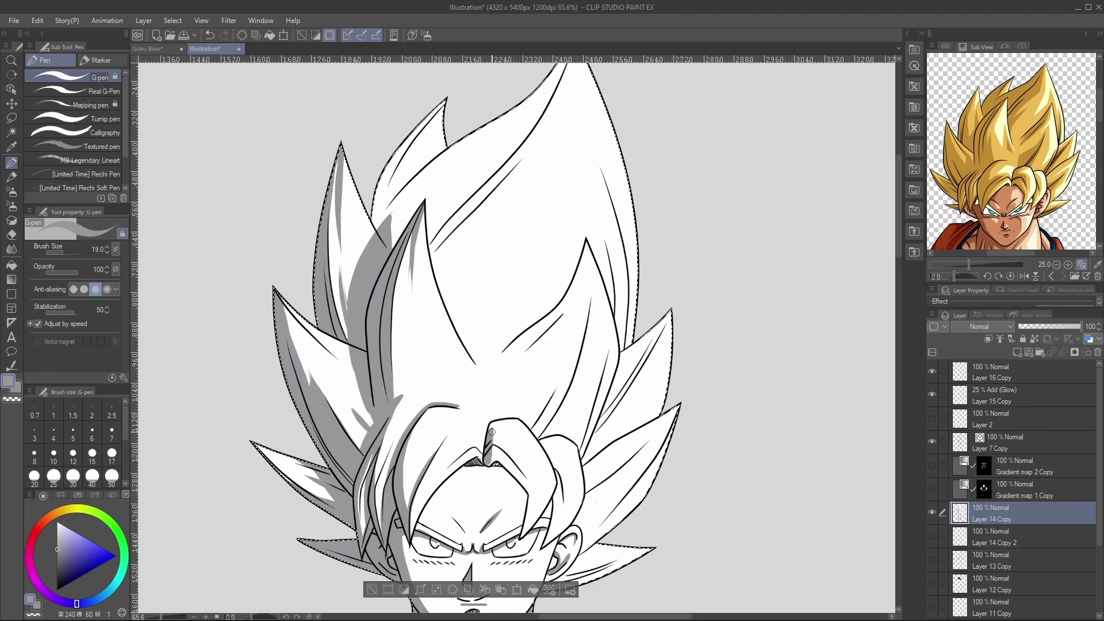
Add grey shadows to the parting and the inner sides of the central and right bangs.
{"action": "left_click_drag", "start_coordinate": [492, 430], "coordinate": [484, 463]}
{"action": "mouse_move", "coordinate": [529, 520]}
{"action": "left_mouse_down"}
{"action": "mouse_move", "coordinate": [536, 487]}
{"action": "mouse_move", "coordinate": [492, 469]}
{"action": "mouse_move", "coordinate": [521, 518]}
{"action": "left_mouse_up"}
{"action": "left_click_drag", "start_coordinate": [553, 452], "coordinate": [563, 495]}
Sample the shadow grey and shade the front-right spike and the spikes above the right ear.
{"action": "left_click", "coordinate": [558, 472], "text": "alt"}
{"action": "left_click_drag", "start_coordinate": [565, 235], "coordinate": [497, 355]}
{"action": "left_click_drag", "start_coordinate": [587, 253], "coordinate": [560, 322]}
{"action": "left_click_drag", "start_coordinate": [567, 305], "coordinate": [517, 363]}
{"action": "mouse_move", "coordinate": [537, 437]}
{"action": "left_mouse_down"}
{"action": "mouse_move", "coordinate": [579, 342]}
{"action": "mouse_move", "coordinate": [582, 460]}
{"action": "mouse_move", "coordinate": [667, 368]}
{"action": "left_mouse_up"}
{"action": "left_click_drag", "start_coordinate": [587, 494], "coordinate": [677, 408]}
{"action": "left_click_drag", "start_coordinate": [624, 351], "coordinate": [668, 314]}
{"action": "mouse_move", "coordinate": [517, 328]}
{"action": "left_mouse_down"}
{"action": "mouse_move", "coordinate": [641, 207]}
{"action": "mouse_move", "coordinate": [506, 368]}
{"action": "left_mouse_up"}
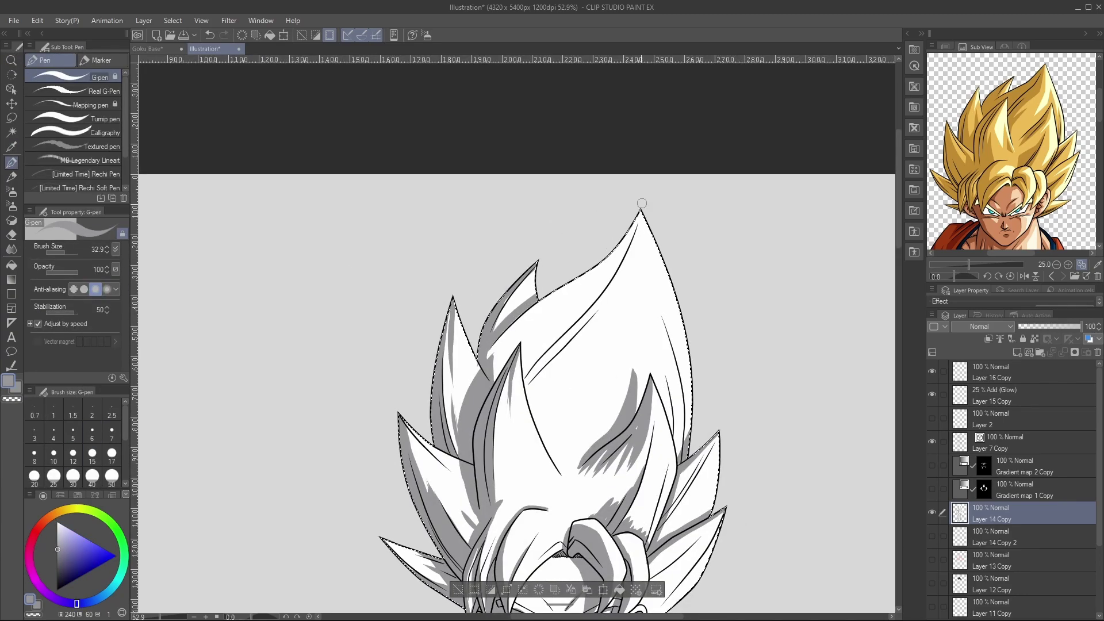
Shade the small back spike, the tallest spike and the remaining right-side hair in grey.
{"action": "left_click_drag", "start_coordinate": [536, 265], "coordinate": [506, 293]}
{"action": "left_click_drag", "start_coordinate": [575, 325], "coordinate": [531, 384]}
{"action": "left_click_drag", "start_coordinate": [697, 464], "coordinate": [665, 525]}
{"action": "scroll", "coordinate": [540, 402], "scroll_direction": "down", "scroll_amount": 3}
{"action": "left_click_drag", "start_coordinate": [724, 380], "coordinate": [653, 448]}
{"action": "left_click_drag", "start_coordinate": [678, 502], "coordinate": [618, 522]}
{"action": "scroll", "coordinate": [622, 531], "scroll_direction": "up", "scroll_amount": 5}
{"action": "left_click", "coordinate": [597, 210], "text": "alt"}
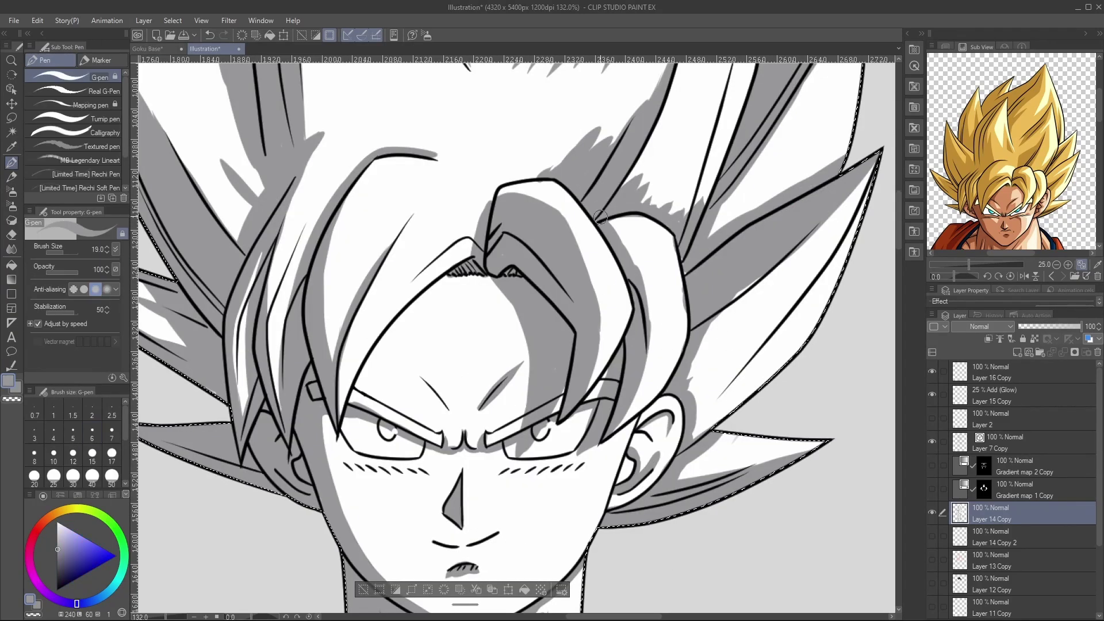
Set Layer 14 Copy to Multiply over the visible colour layers and clear the hair selection.
{"action": "key", "text": "slash"}
{"action": "scroll", "coordinate": [655, 300], "scroll_direction": "down", "scroll_amount": 6}
{"action": "scroll", "coordinate": [616, 232], "scroll_direction": "up", "scroll_amount": 2}
{"action": "scroll", "coordinate": [1011, 507], "scroll_direction": "down", "scroll_amount": 3}
{"action": "left_click", "coordinate": [1010, 508]}
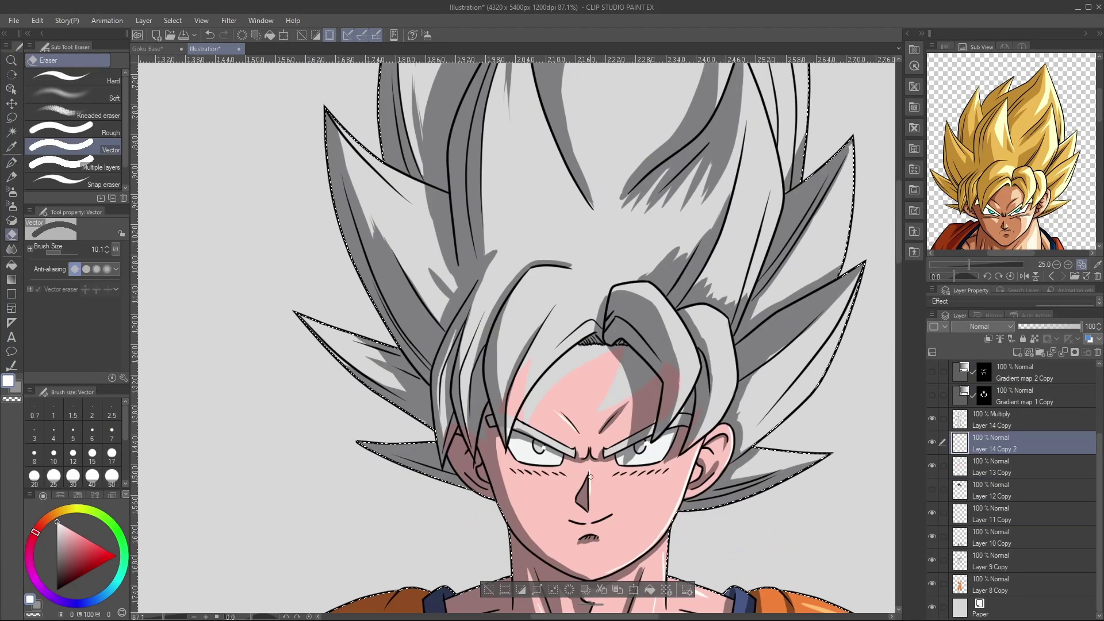
{"action": "key", "text": "ctrl+d"}
Switch to Layer 7 Copy and touch up the black line art beside the left sideburn.
{"action": "key", "text": "alt+bracketleft"}
{"action": "key", "text": "alt+bracketright"}
{"action": "key", "text": "alt+bracketleft"}
{"action": "left_click", "coordinate": [460, 442], "text": "ctrl+shift"}
{"action": "key", "text": "p"}
{"action": "left_click_drag", "start_coordinate": [453, 441], "coordinate": [467, 446]}
{"action": "key", "text": "slash"}
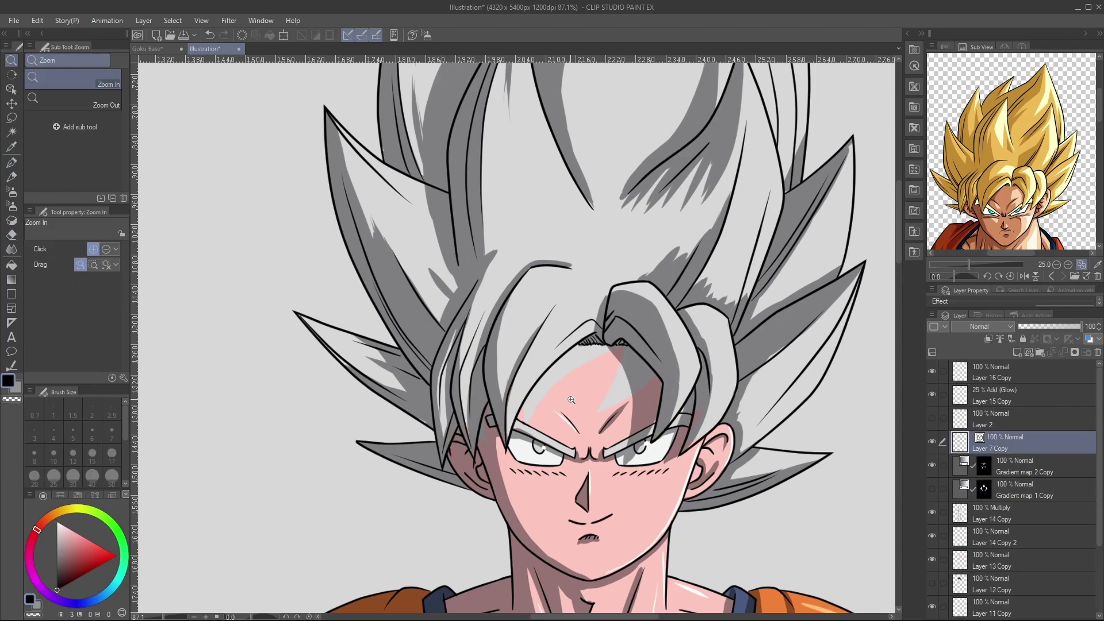
Sample the forehead's skin tone and paint over the grey patch left beneath the bangs.
{"action": "left_click", "coordinate": [625, 435], "text": "ctrl+shift"}
{"action": "key", "text": "p"}
{"action": "left_click", "coordinate": [618, 391], "text": "alt"}
{"action": "left_click_drag", "start_coordinate": [604, 405], "coordinate": [628, 352]}
{"action": "scroll", "coordinate": [683, 548], "scroll_direction": "down", "scroll_amount": 3}
Pick the hair's layer on the canvas and select the hair areas with the Auto select tool.
{"action": "left_click", "coordinate": [662, 280], "text": "ctrl+shift"}
{"action": "key", "text": "w"}
{"action": "left_click", "coordinate": [662, 279]}
{"action": "left_click", "coordinate": [520, 494], "text": "shift"}
{"action": "scroll", "coordinate": [655, 508], "scroll_direction": "up", "scroll_amount": 4}
{"action": "key", "text": "m"}
{"action": "scroll", "coordinate": [431, 518], "scroll_direction": "down", "scroll_amount": 2}
{"action": "key", "text": "w"}
{"action": "scroll", "coordinate": [506, 508], "scroll_direction": "up", "scroll_amount": 4}
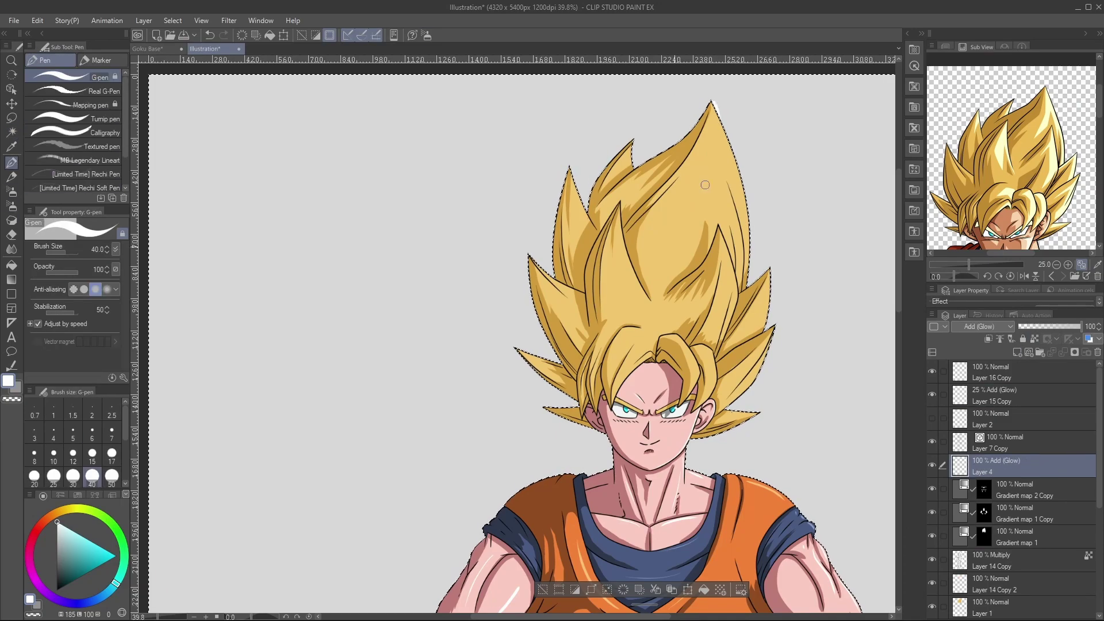
Paint white highlights on Layer 4 in Add (Glow) mode along the tallest spike, the right spikes and the central bangs.
{"action": "left_click_drag", "start_coordinate": [712, 110], "coordinate": [746, 253]}
{"action": "mouse_move", "coordinate": [718, 172]}
{"action": "left_mouse_down"}
{"action": "mouse_move", "coordinate": [664, 231]}
{"action": "mouse_move", "coordinate": [723, 328]}
{"action": "left_mouse_up"}
{"action": "left_click_drag", "start_coordinate": [768, 273], "coordinate": [748, 385]}
{"action": "left_click_drag", "start_coordinate": [706, 350], "coordinate": [713, 394]}
{"action": "left_click_drag", "start_coordinate": [677, 339], "coordinate": [694, 373]}
Paint white highlights on the left spikes, the left bang and the front-right spike, undoing one stray stroke.
{"action": "left_click_drag", "start_coordinate": [616, 224], "coordinate": [622, 282]}
{"action": "left_click_drag", "start_coordinate": [574, 190], "coordinate": [573, 236]}
{"action": "left_click_drag", "start_coordinate": [546, 278], "coordinate": [568, 316]}
{"action": "key", "text": "ctrl+z"}
{"action": "mouse_move", "coordinate": [618, 348]}
{"action": "left_mouse_down"}
{"action": "mouse_move", "coordinate": [656, 338]}
{"action": "mouse_move", "coordinate": [618, 362]}
{"action": "left_mouse_up"}
{"action": "left_click_drag", "start_coordinate": [725, 265], "coordinate": [716, 322]}
{"action": "left_click_drag", "start_coordinate": [713, 276], "coordinate": [681, 316]}
{"action": "key", "text": "p"}
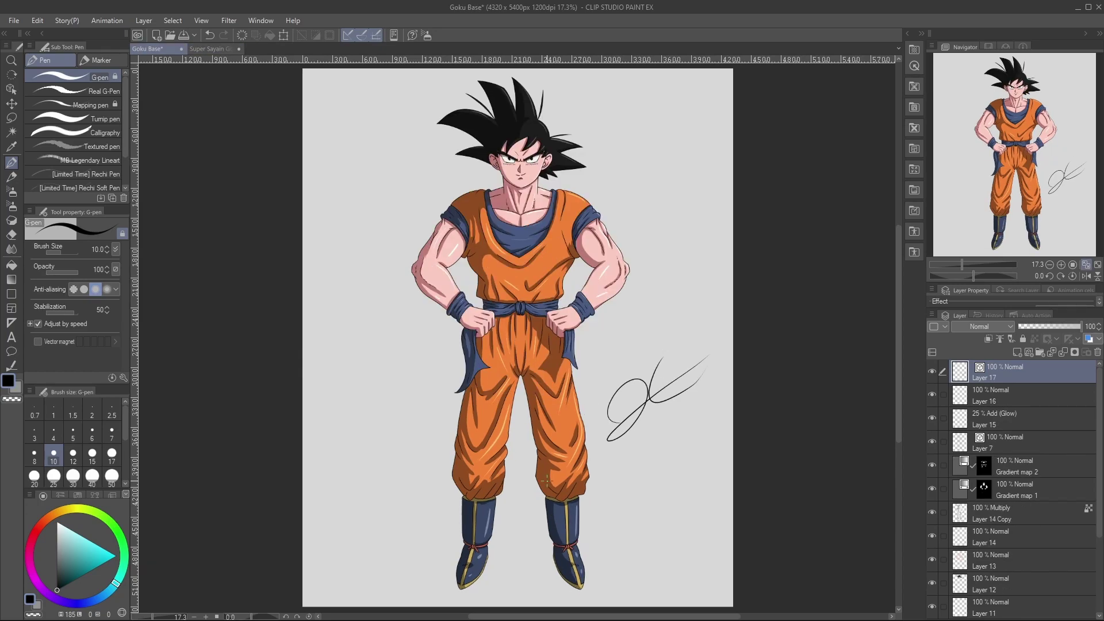
Clear the selection around the figure and save the illustration as Super Sayain Goku.
{"action": "scroll", "coordinate": [546, 481], "scroll_direction": "up", "scroll_amount": 1}
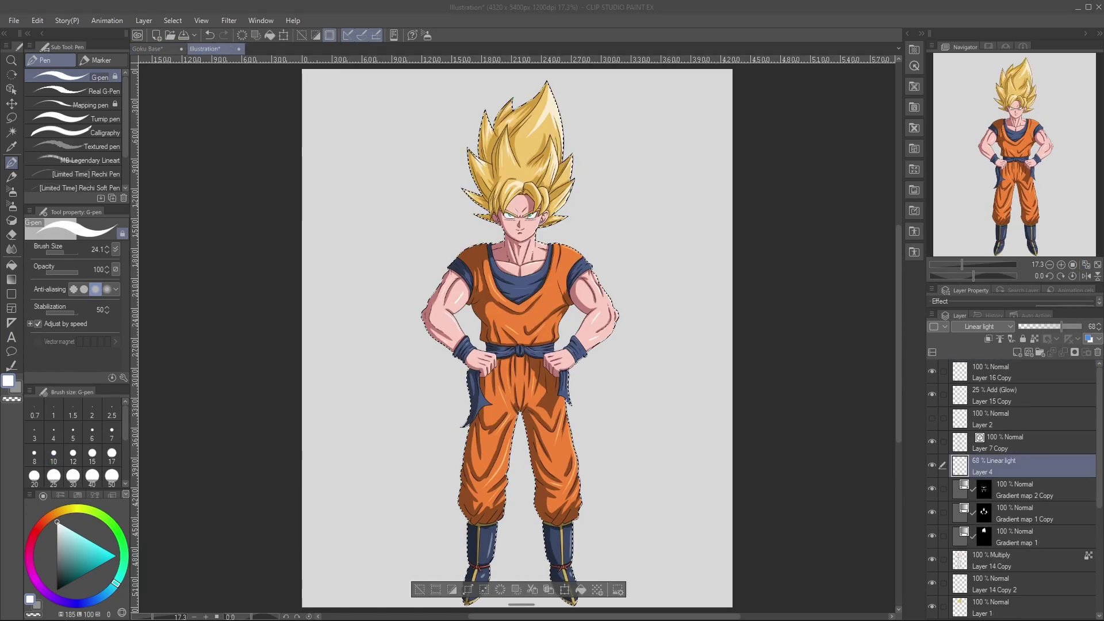
{"action": "left_click", "coordinate": [772, 347]}
{"action": "key", "text": "ctrl+d"}
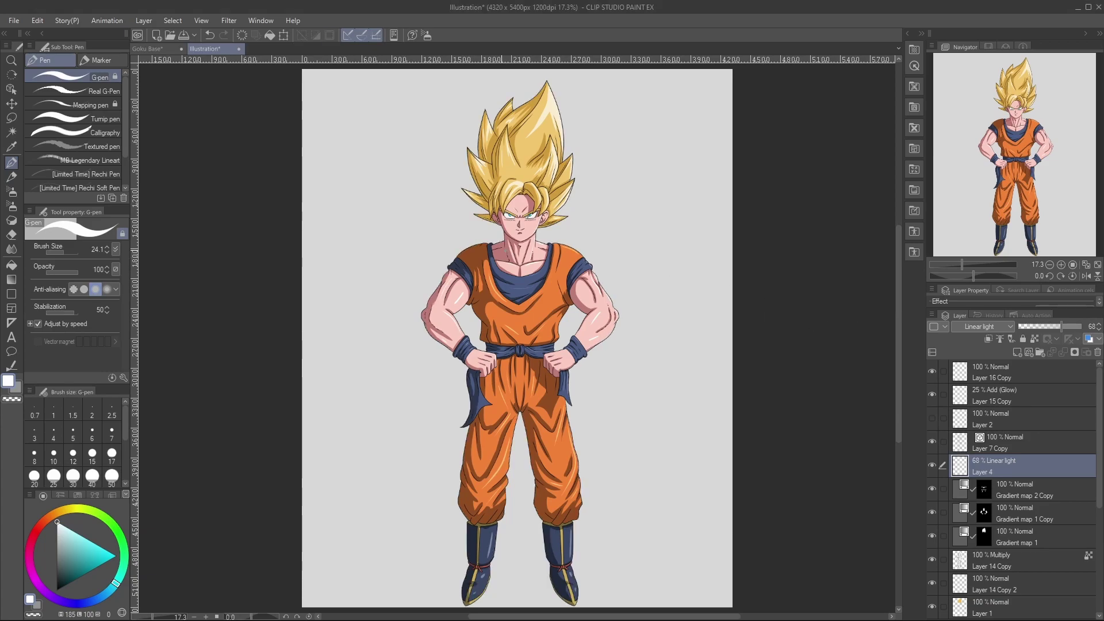
{"action": "left_click", "coordinate": [154, 49]}
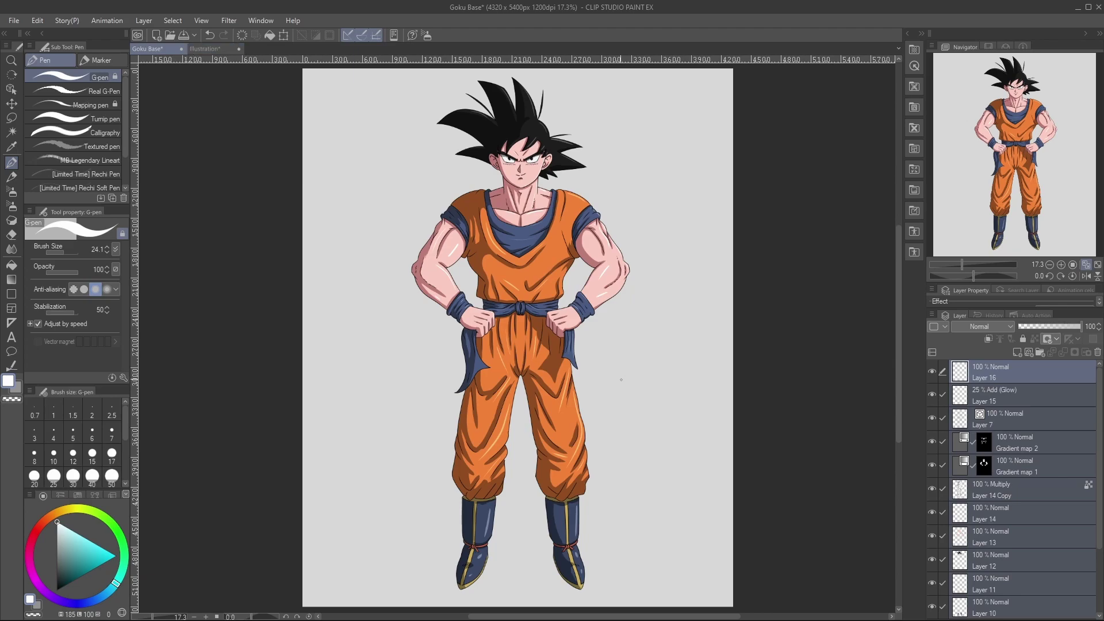
{"action": "left_click", "coordinate": [205, 49]}
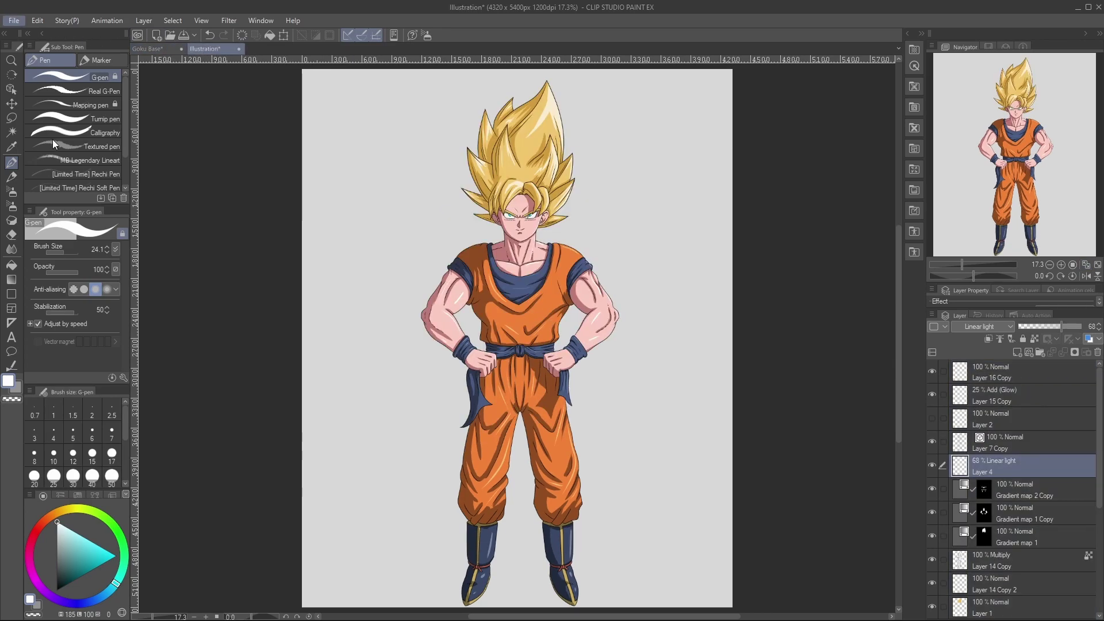
{"action": "left_click", "coordinate": [59, 121]}
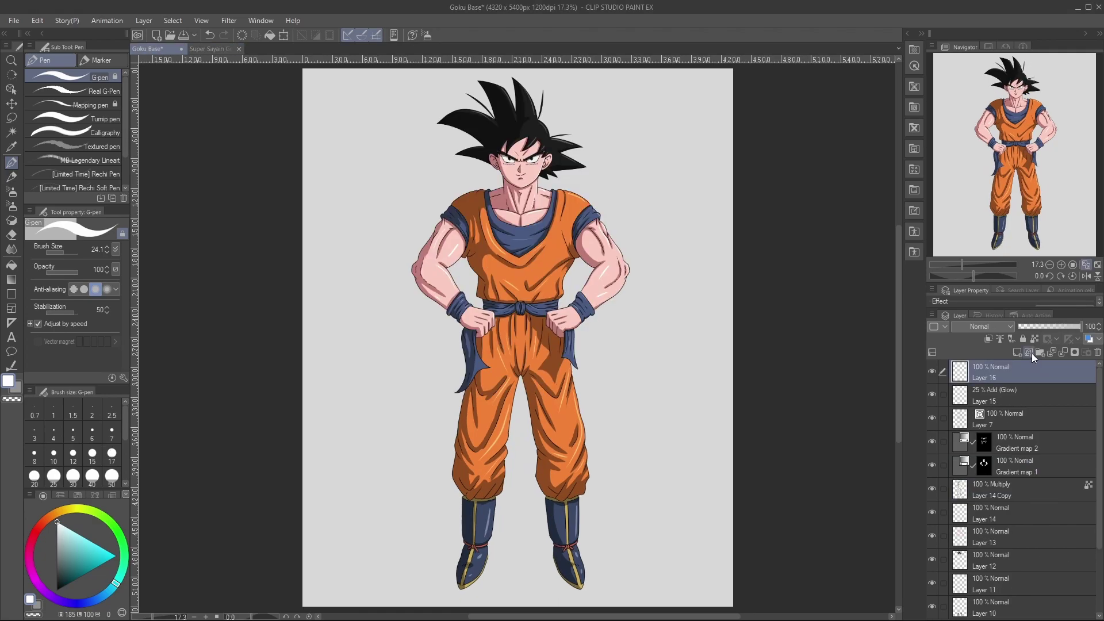
Add a vector layer on top of the Goku Base drawing and sign it in black with a size 10 G-pen.
{"action": "left_click", "coordinate": [1029, 352]}
{"action": "key", "text": "x"}
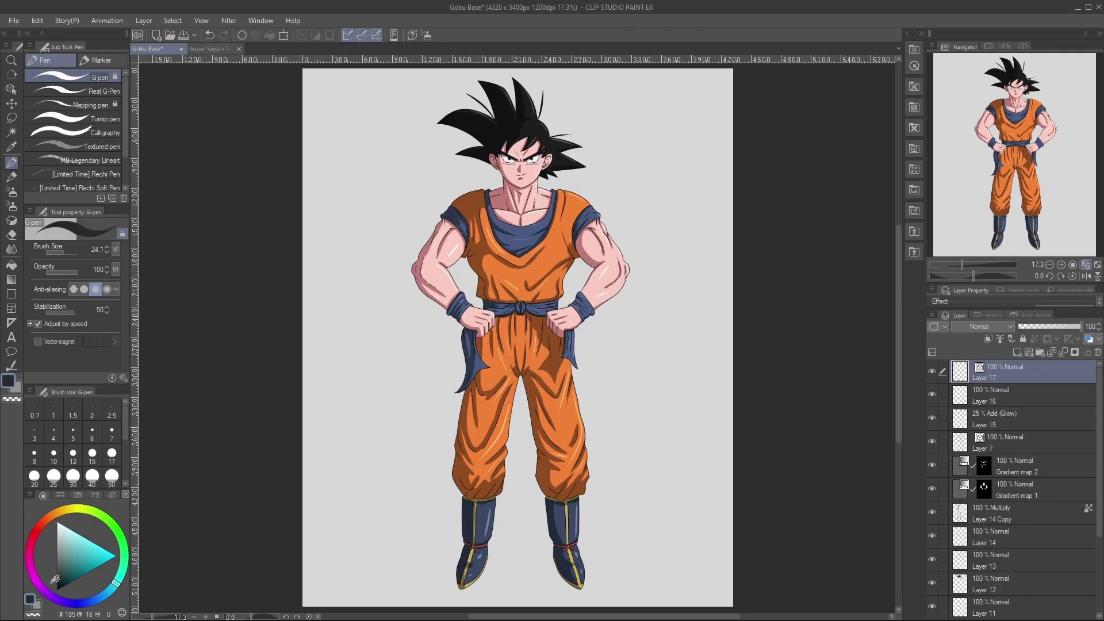
{"action": "key", "text": "p"}
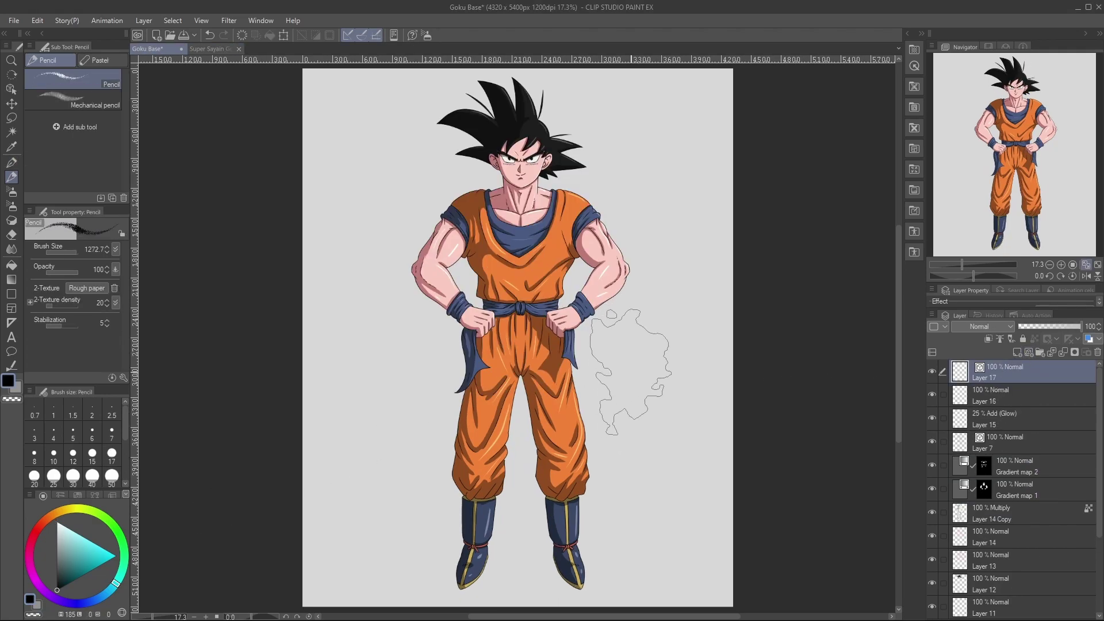
{"action": "key", "text": "p"}
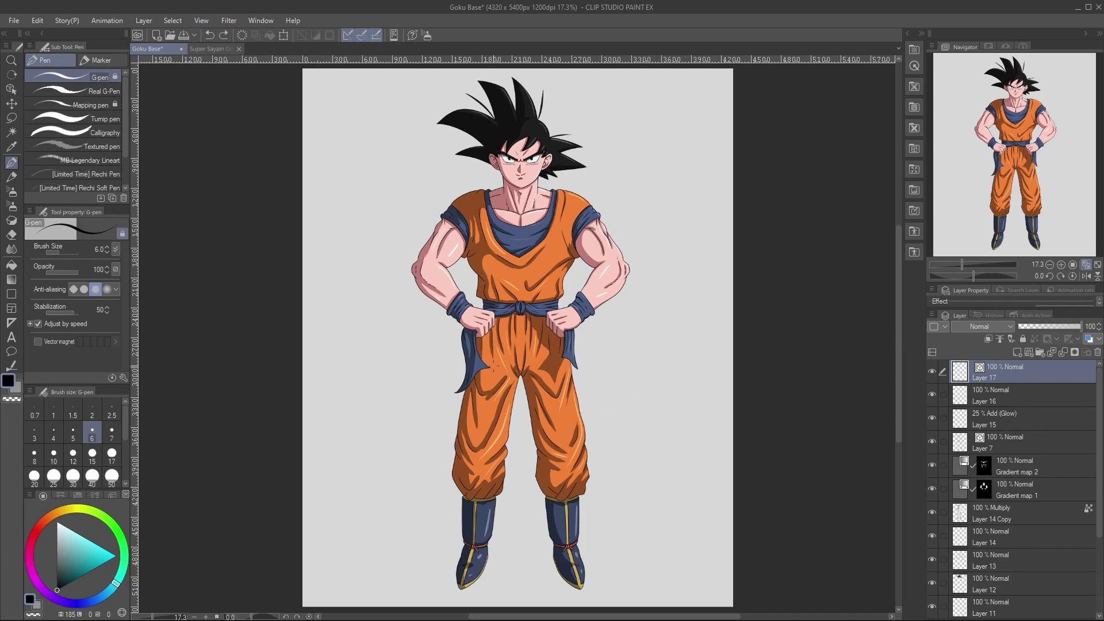
{"action": "key", "text": "]"}
{"action": "key", "text": "]"}
{"action": "key", "text": "]"}
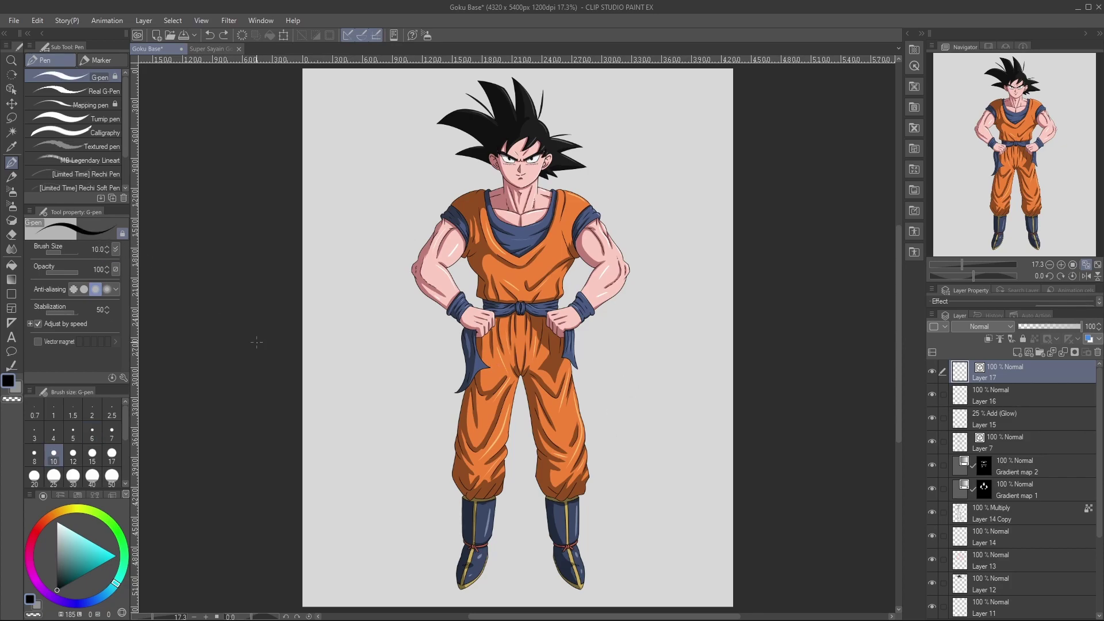
{"action": "mouse_move", "coordinate": [623, 421]}
{"action": "left_mouse_down"}
{"action": "mouse_move", "coordinate": [708, 356]}
{"action": "mouse_move", "coordinate": [651, 379]}
{"action": "mouse_move", "coordinate": [705, 368]}
{"action": "left_mouse_up"}
Sign the Super Sayain Goku illustration in black on a new vector layer above Layer 16 Copy.
{"action": "left_click", "coordinate": [202, 48]}
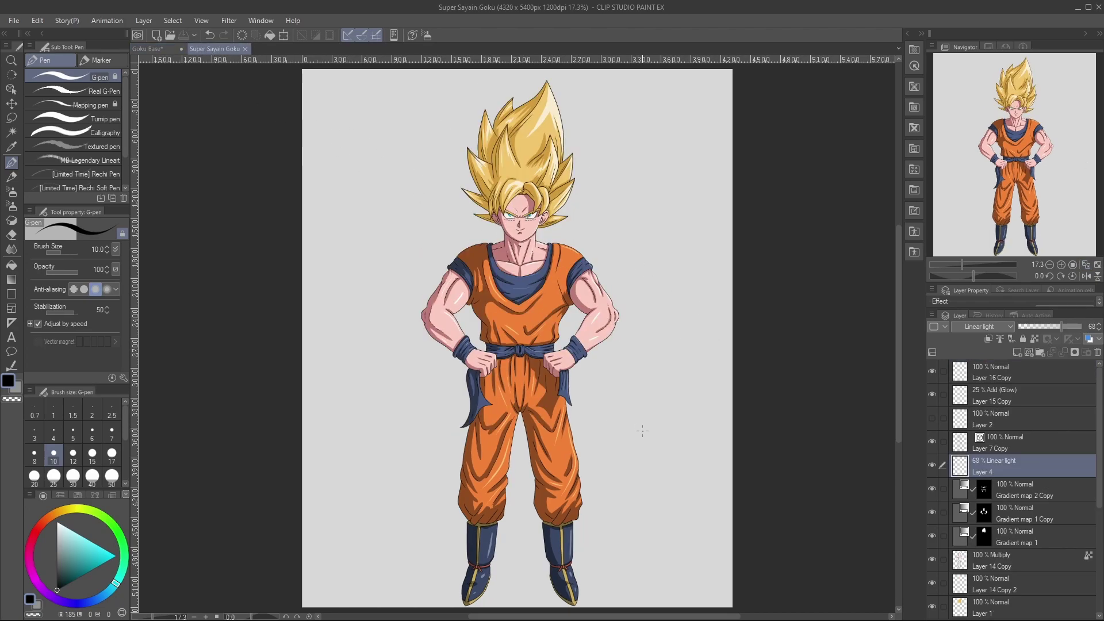
{"action": "mouse_move", "coordinate": [626, 433]}
{"action": "left_mouse_down"}
{"action": "mouse_move", "coordinate": [638, 397]}
{"action": "mouse_move", "coordinate": [644, 448]}
{"action": "mouse_move", "coordinate": [644, 397]}
{"action": "mouse_move", "coordinate": [598, 458]}
{"action": "mouse_move", "coordinate": [704, 355]}
{"action": "left_mouse_up"}
{"action": "key", "text": "ctrl+z"}
{"action": "left_click", "coordinate": [1015, 370]}
{"action": "left_click", "coordinate": [1028, 350]}
{"action": "mouse_move", "coordinate": [667, 345]}
{"action": "left_mouse_down"}
{"action": "mouse_move", "coordinate": [656, 374]}
{"action": "mouse_move", "coordinate": [718, 371]}
{"action": "left_mouse_up"}
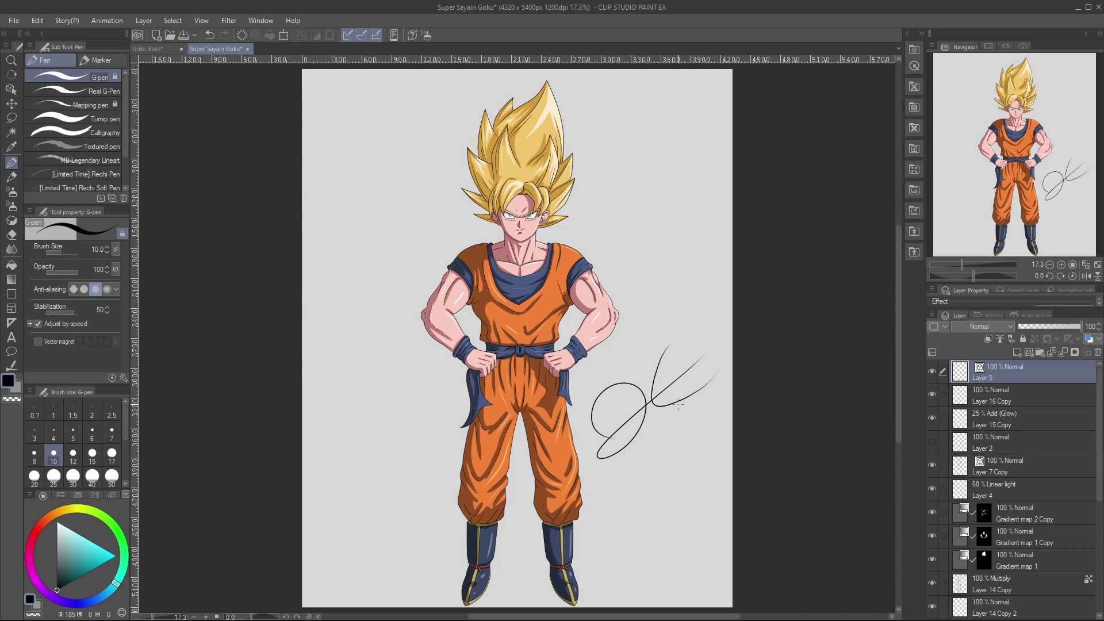
Compare the signed Goku Base drawing with the signed Super Sayain Goku drawing.
{"action": "left_click", "coordinate": [157, 49]}
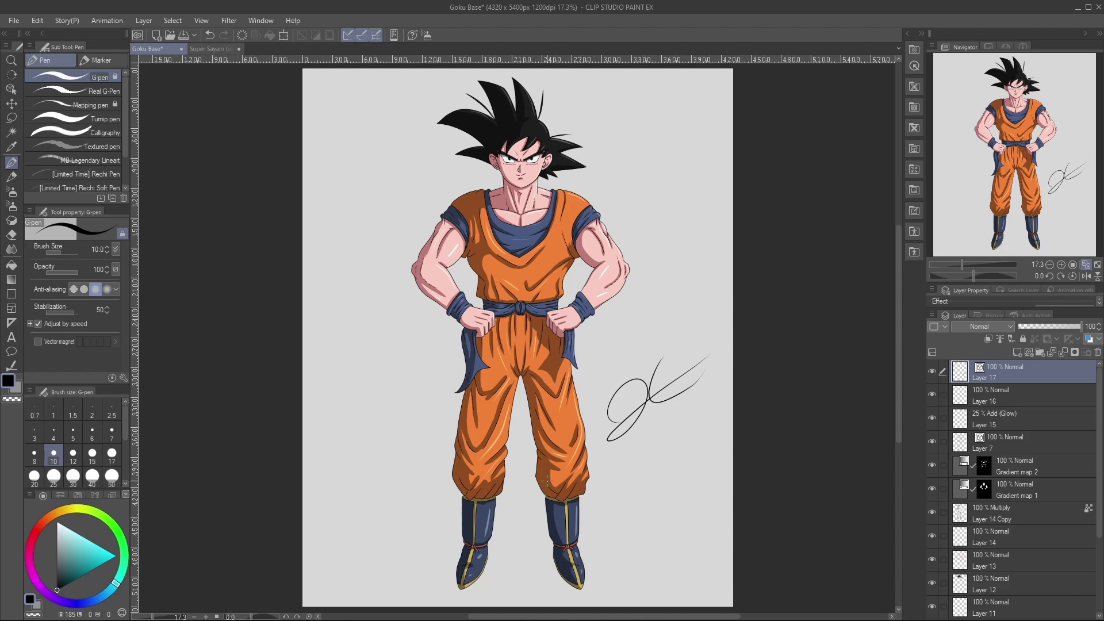
{"action": "scroll", "coordinate": [547, 480], "scroll_direction": "up", "scroll_amount": 1}
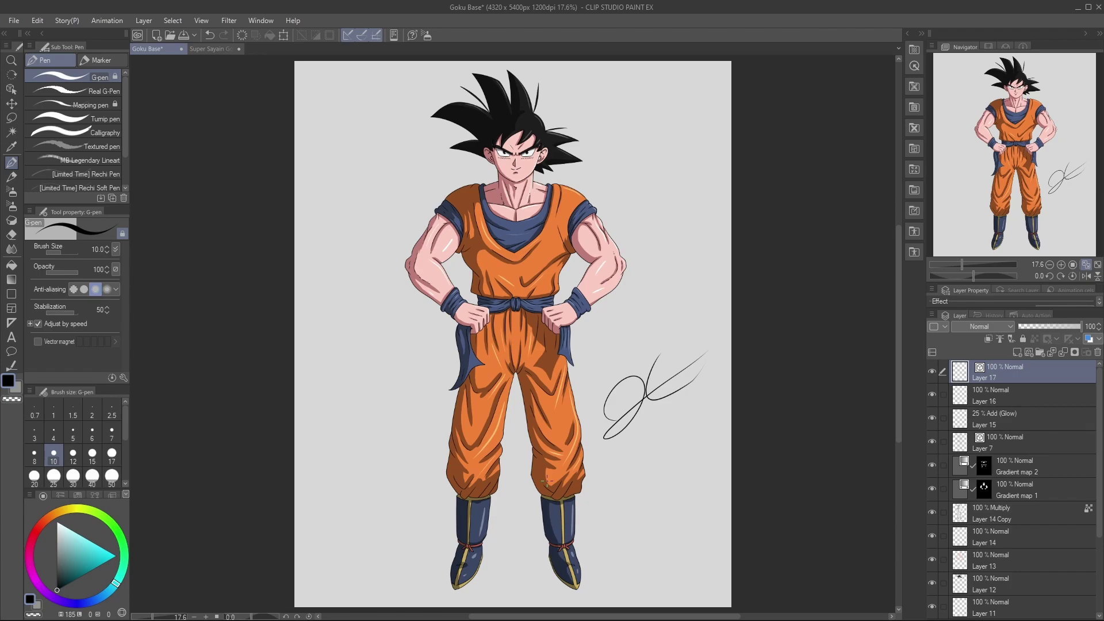
{"action": "left_click", "coordinate": [210, 49]}
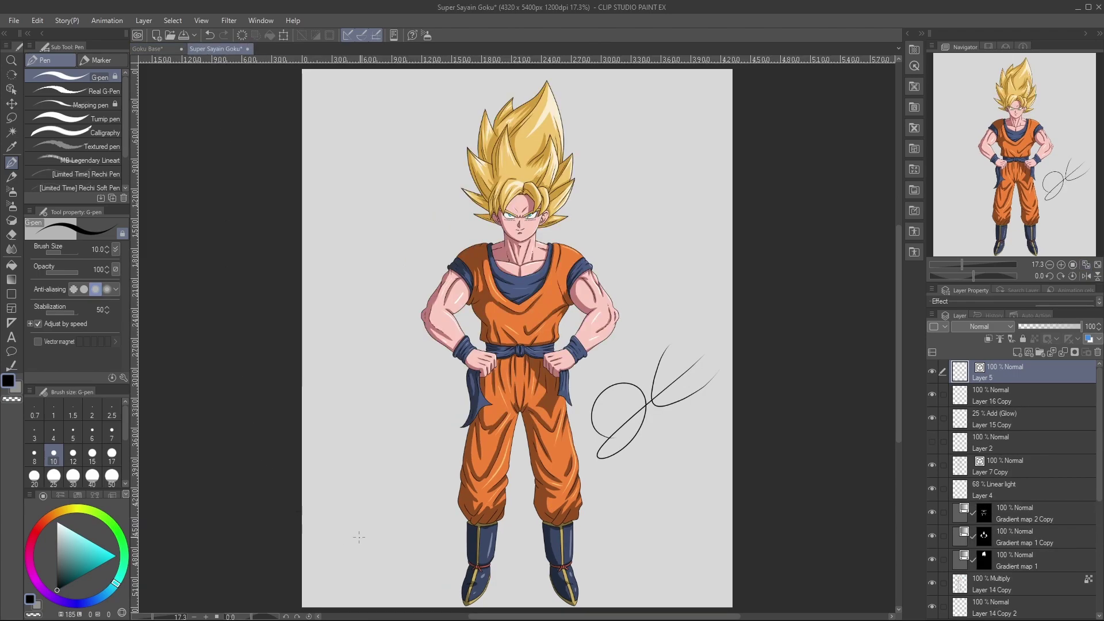